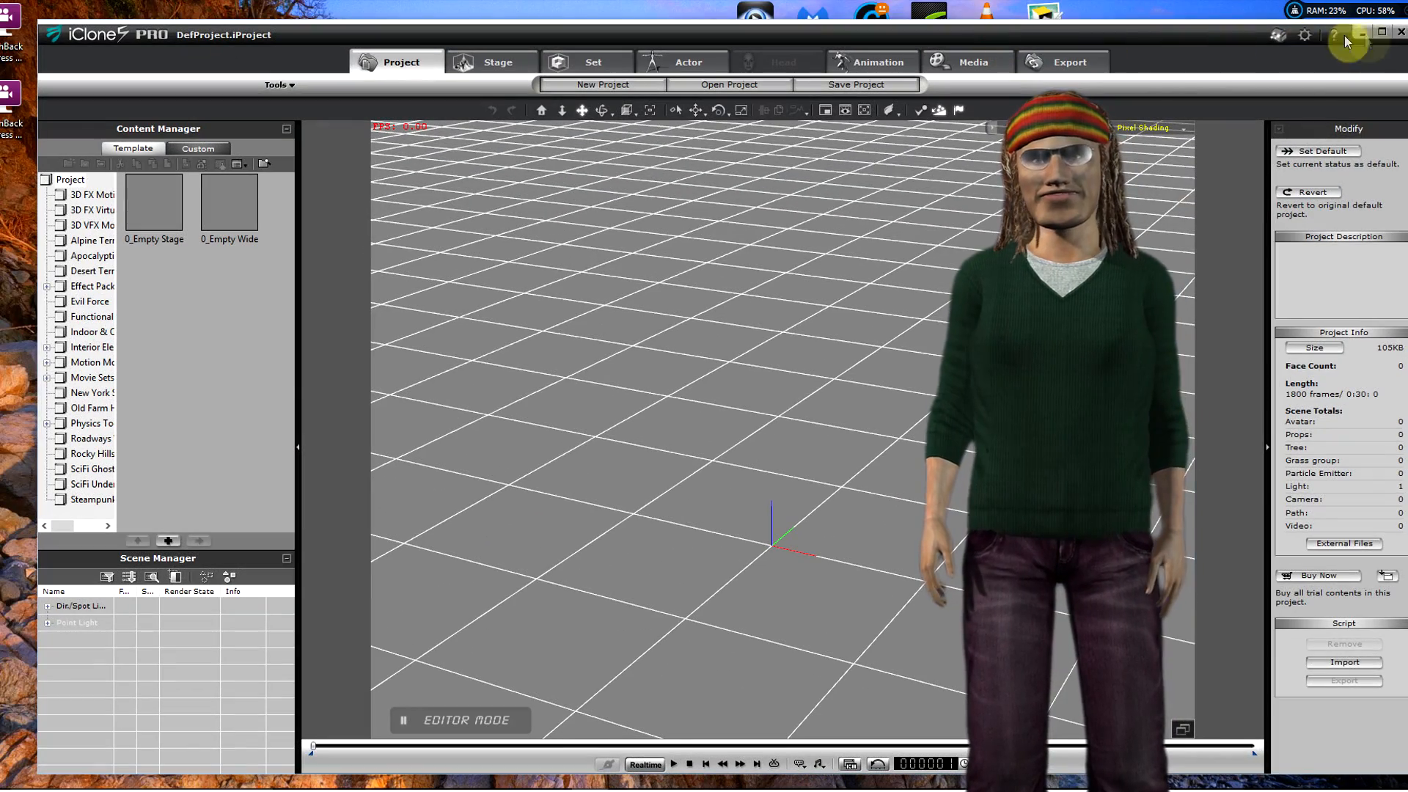
- Add the Chuck avatar from the G5 Character library to the empty project
click(1382, 32)
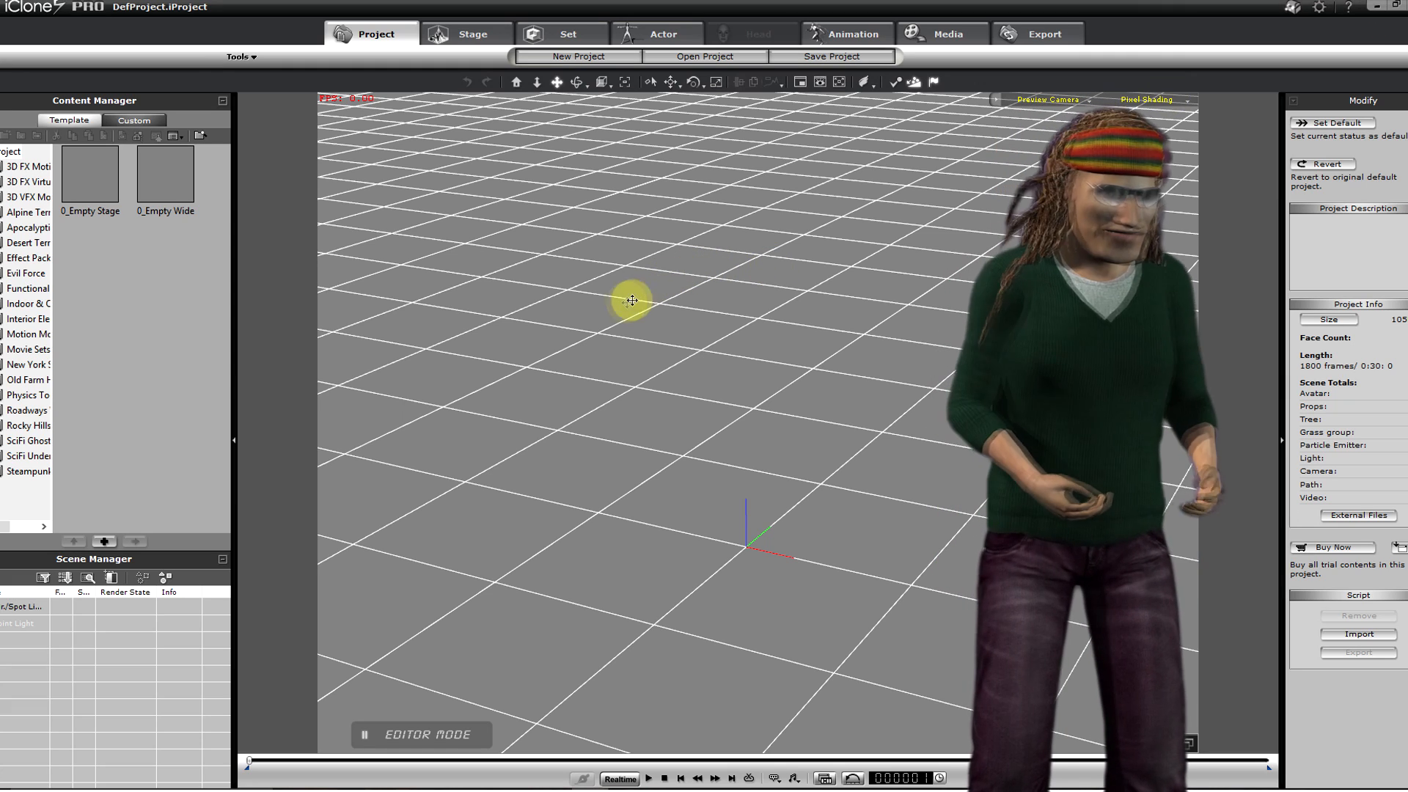
click(655, 29)
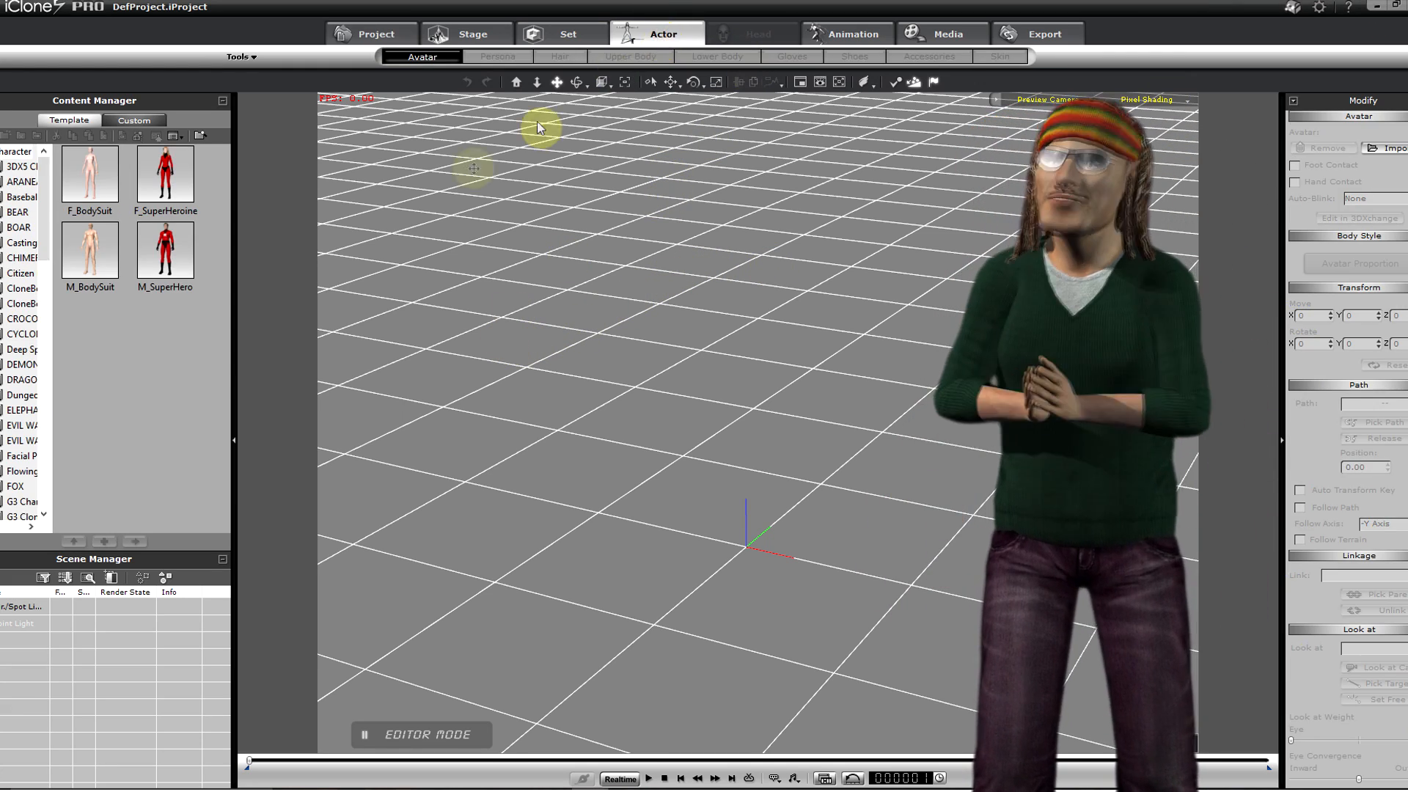
drag(51, 220, 129, 328)
click(36, 259)
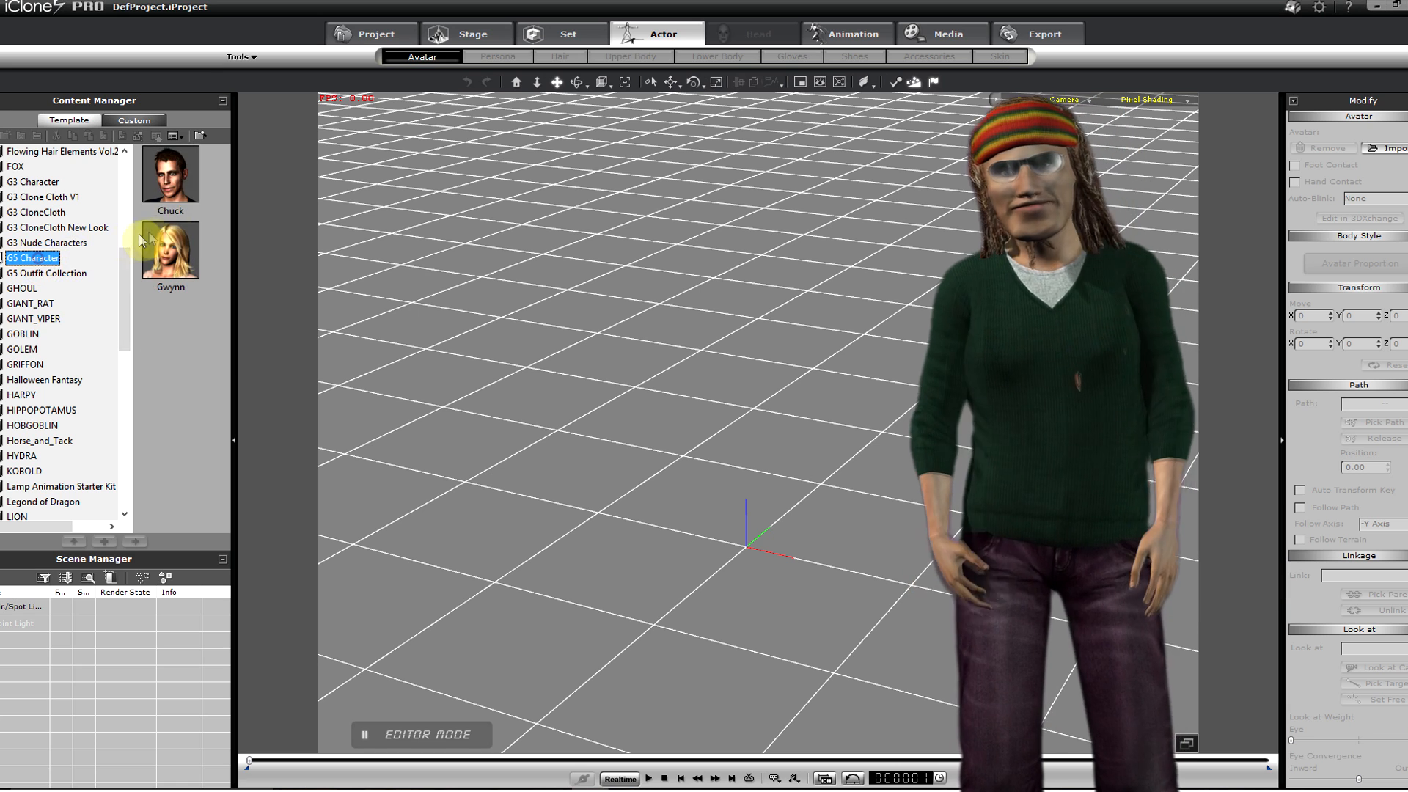
double_click(169, 187)
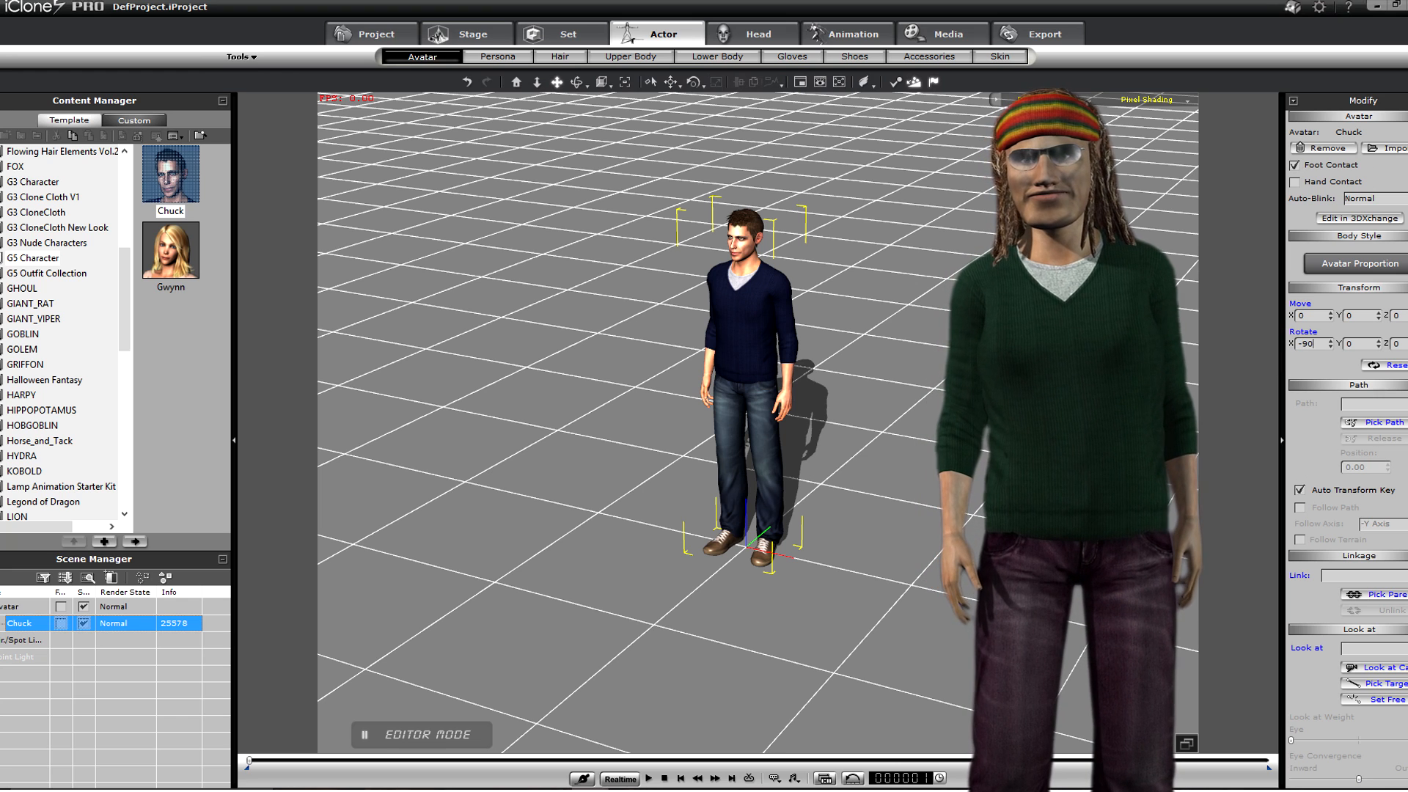
- Lay the avatar on its back by setting its X rotation to 270, and turn off Foot Contact
text(270)
key(Return)
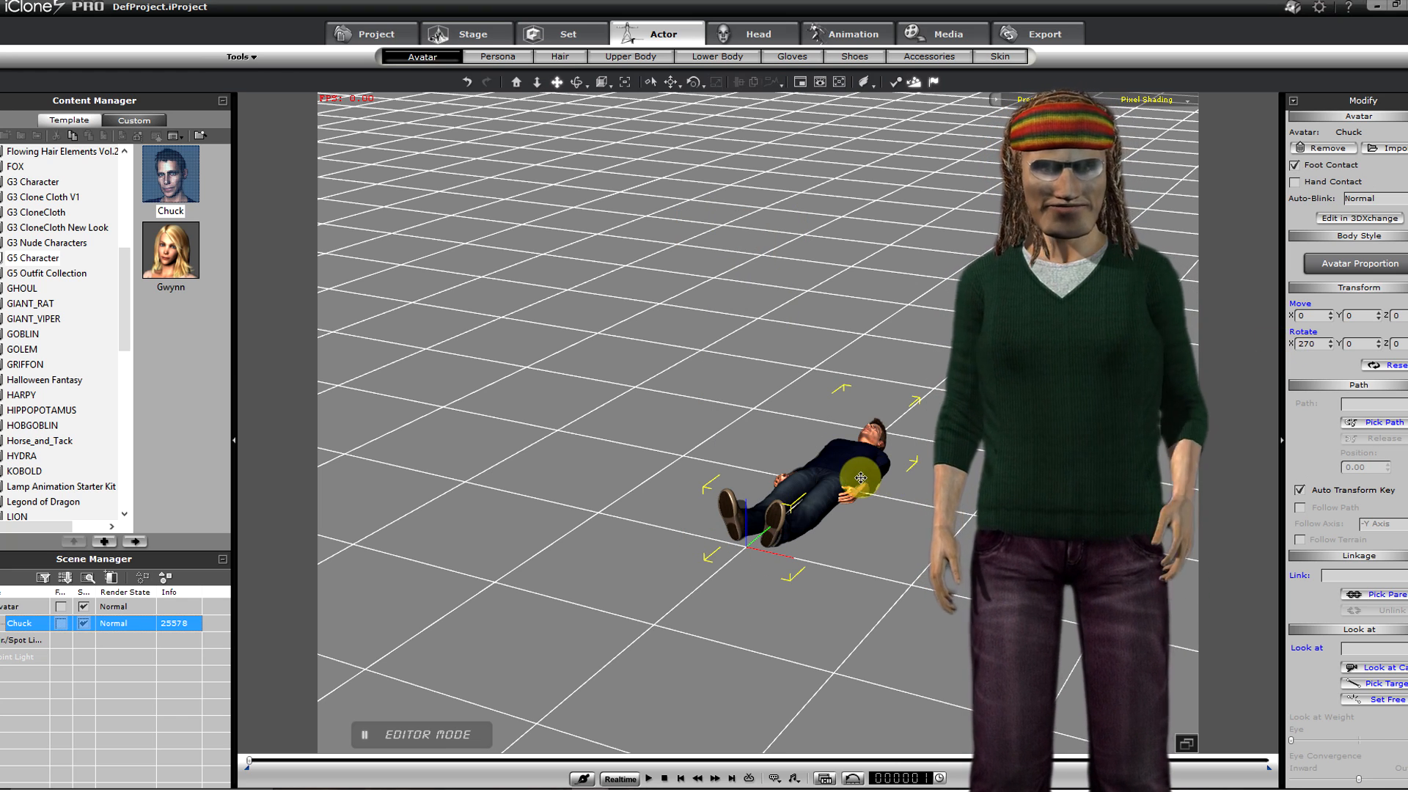
click(1295, 166)
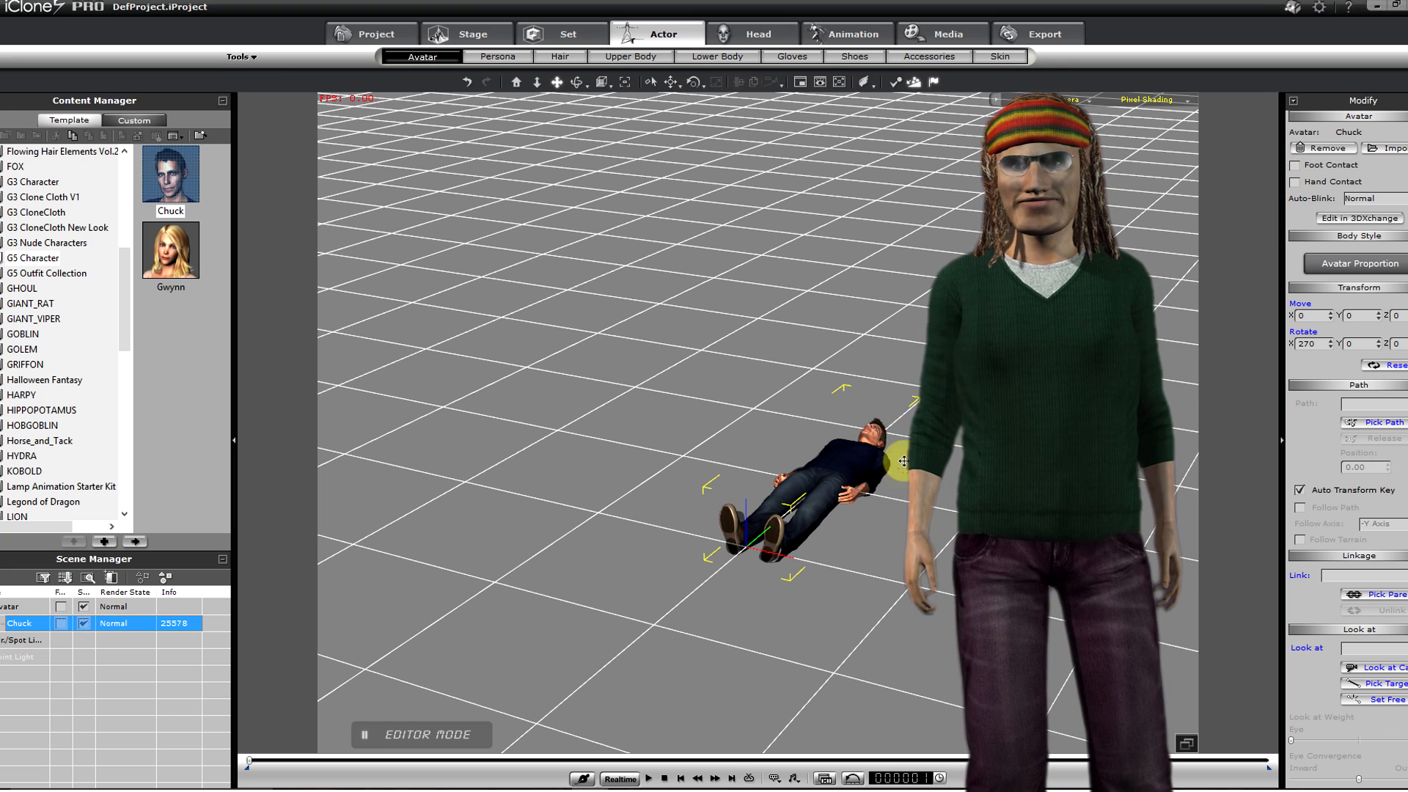
- Open the Edit Motion Layer tool for the avatar and turn off Bone Edit Mode
right_drag(897, 477, 756, 470)
click(843, 33)
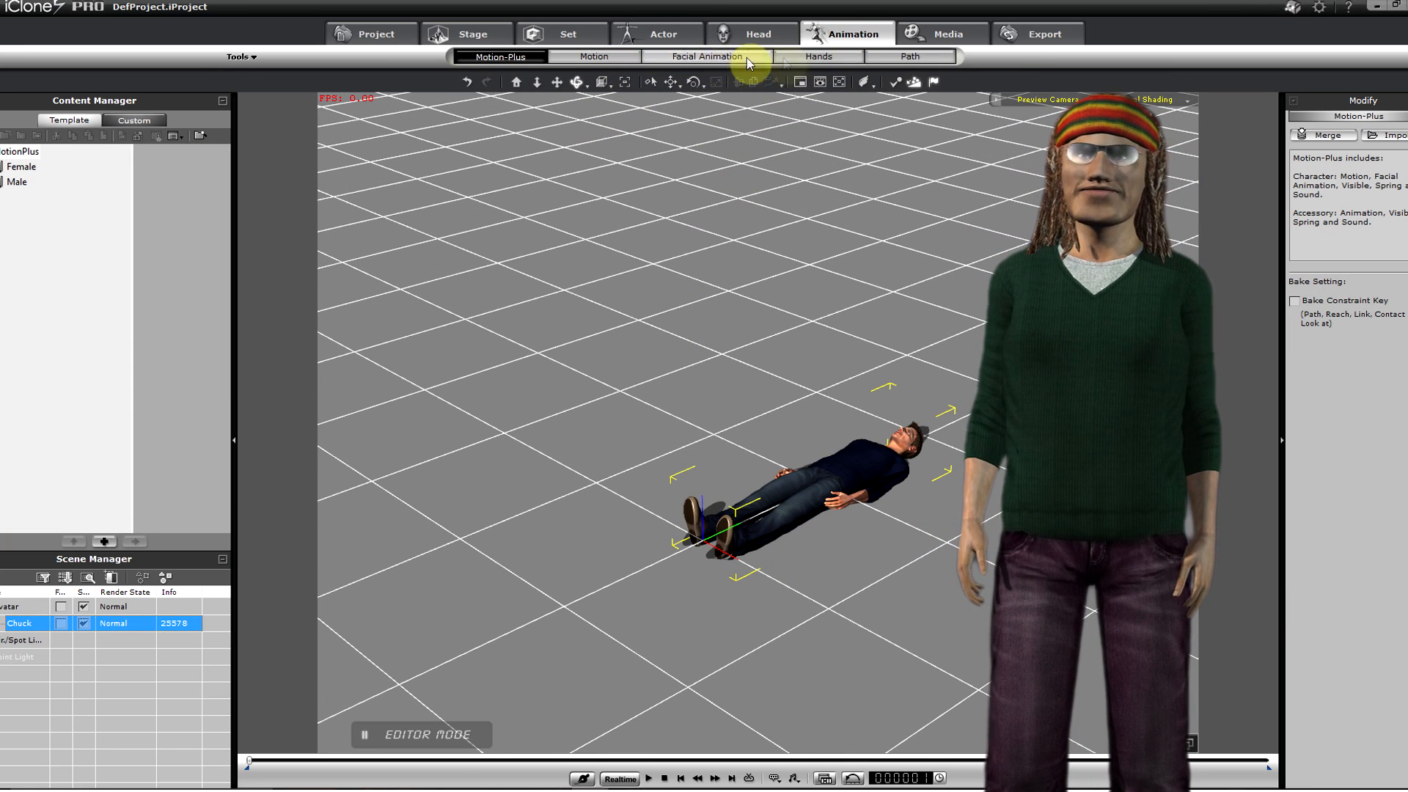
click(594, 57)
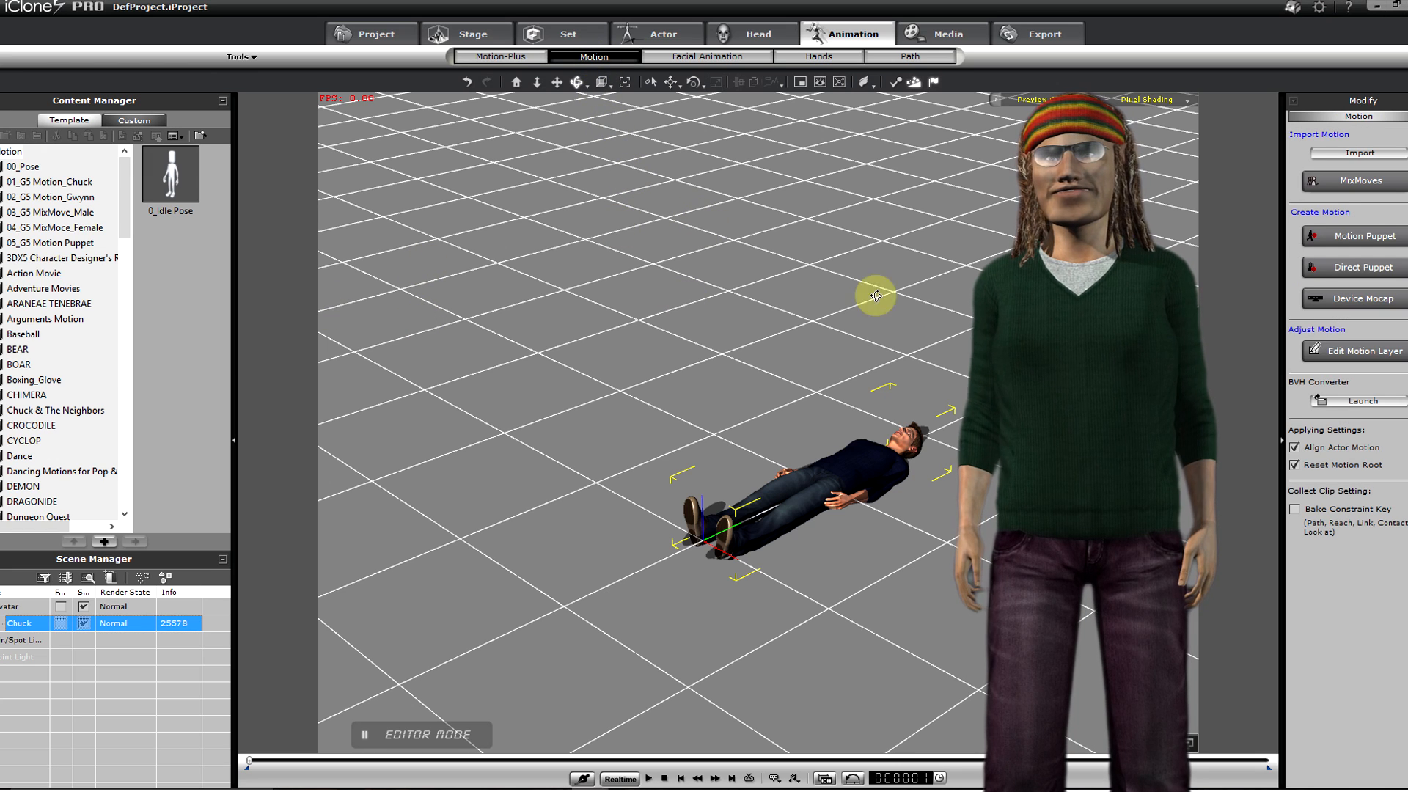
click(1373, 354)
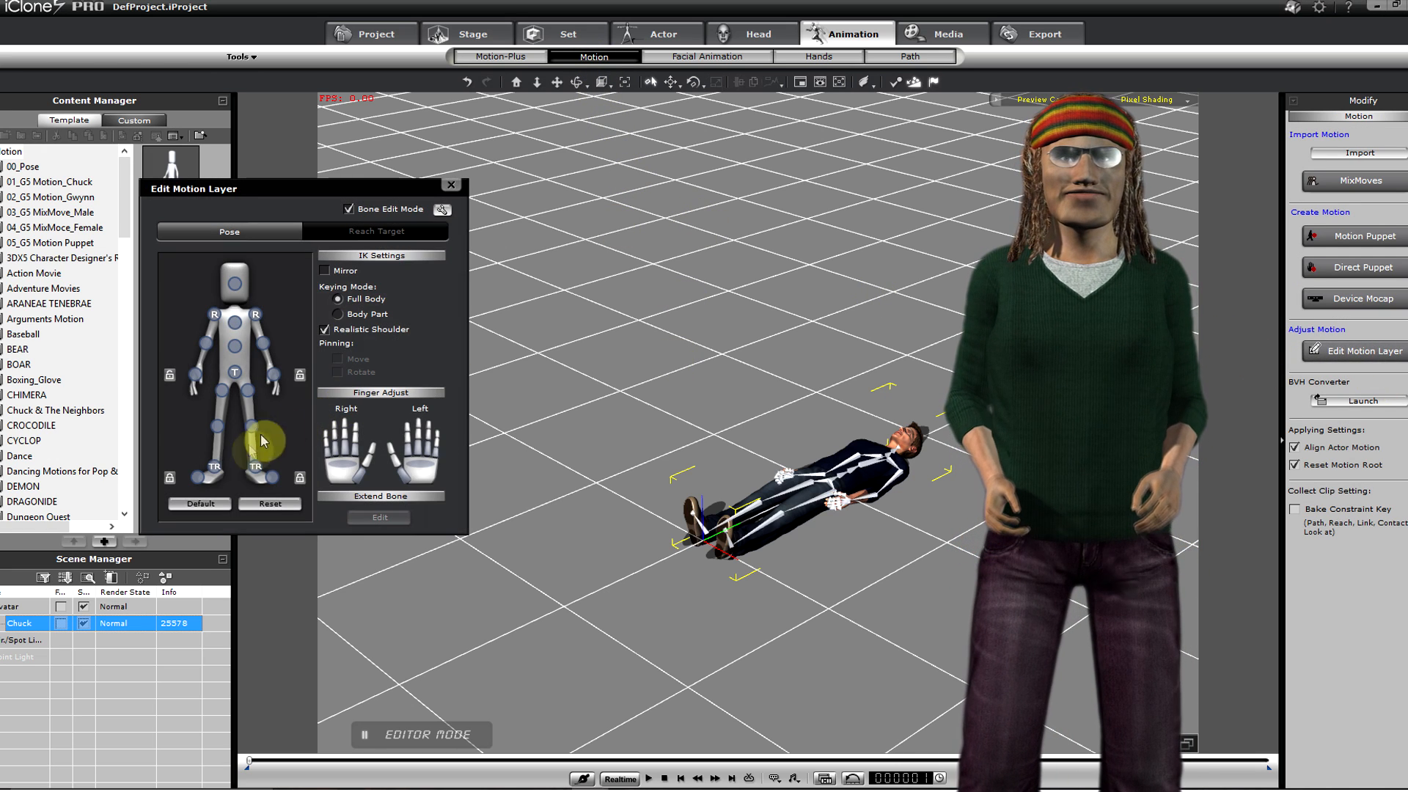
click(256, 469)
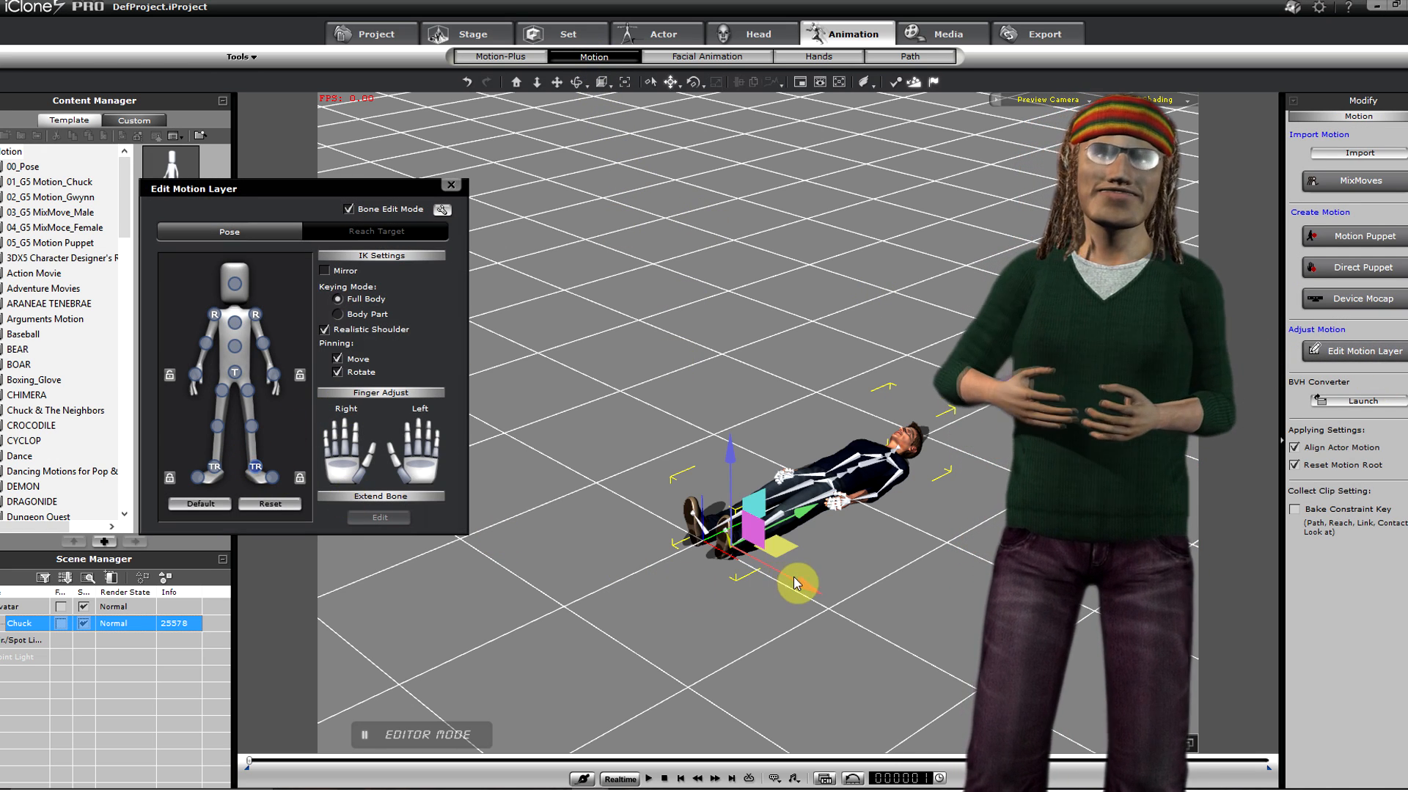
mouse_move(840, 602)
mouse_down()
mouse_move(843, 623)
mouse_move(841, 611)
mouse_up()
click(351, 210)
- Pose the left leg by raising the knee slightly and rotating the left foot
click(251, 426)
drag(736, 522, 790, 415)
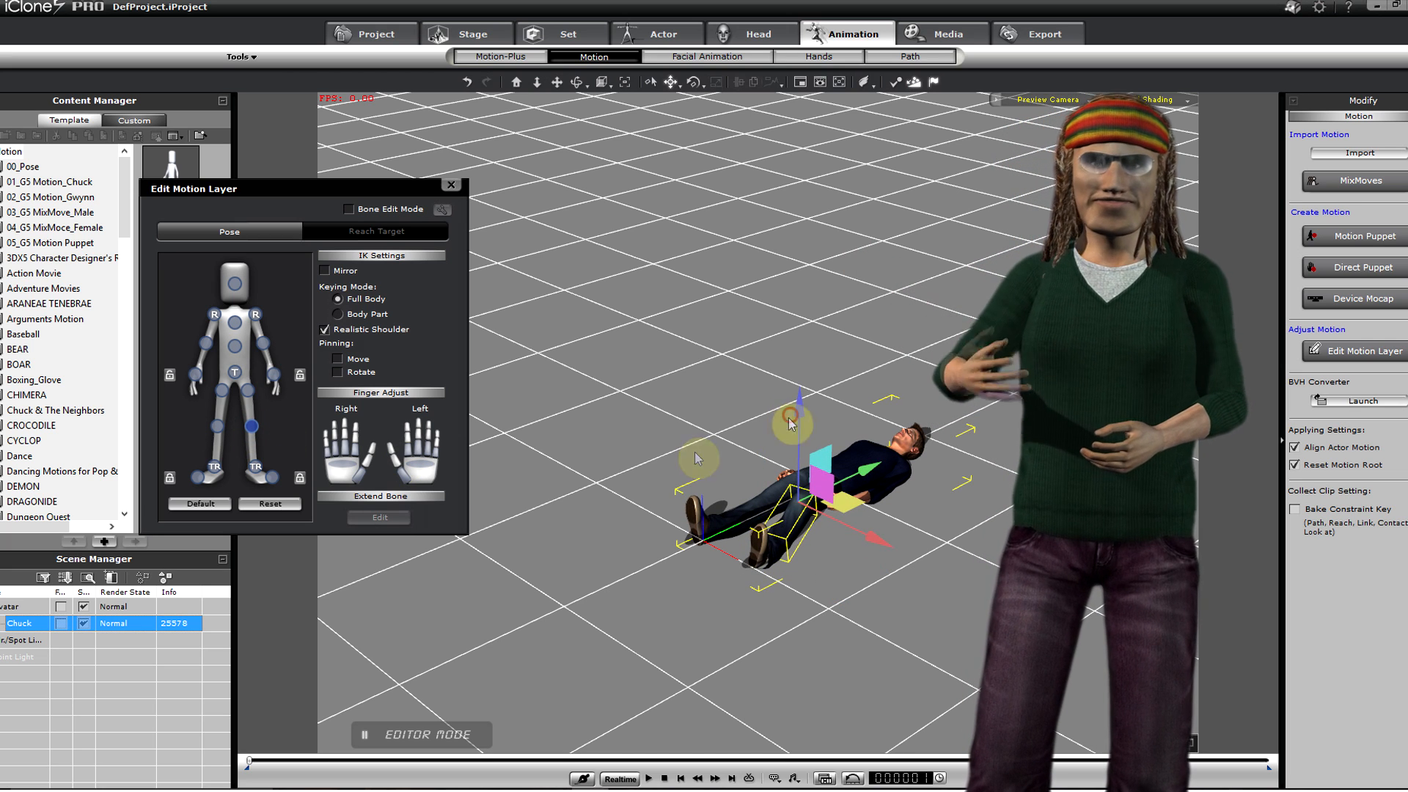
click(253, 469)
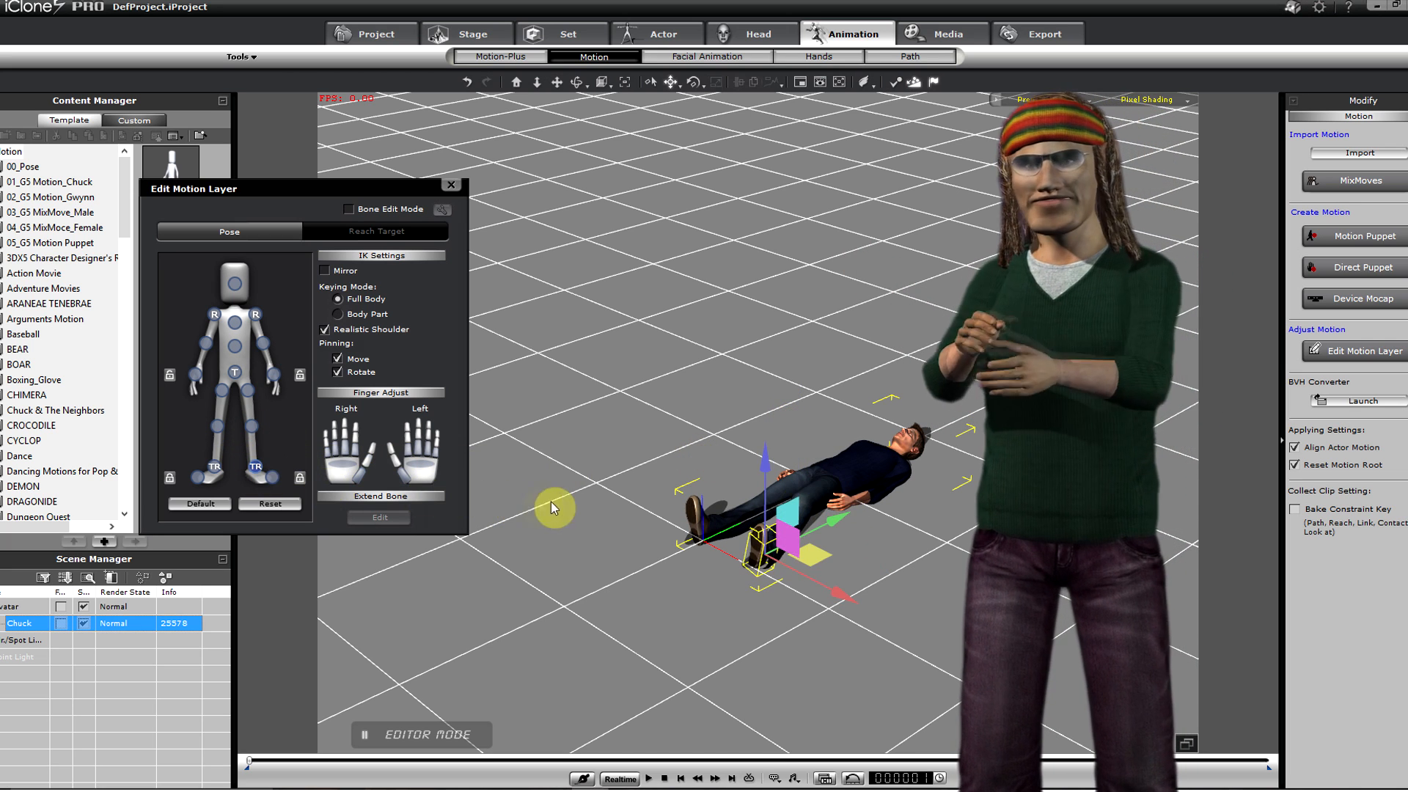
drag(760, 504, 717, 559)
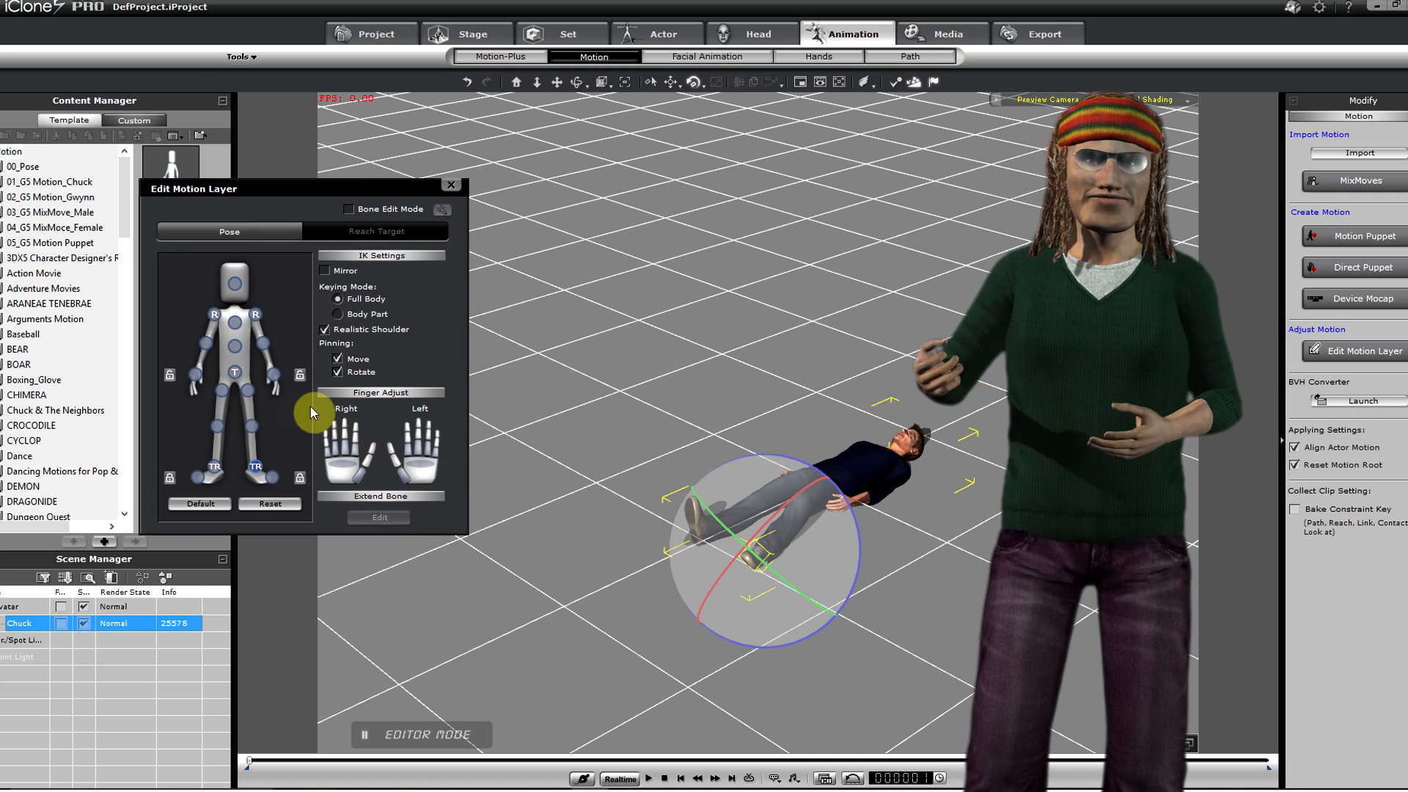
- Move the avatar's right foot away from the left one and rotate it outward
click(215, 467)
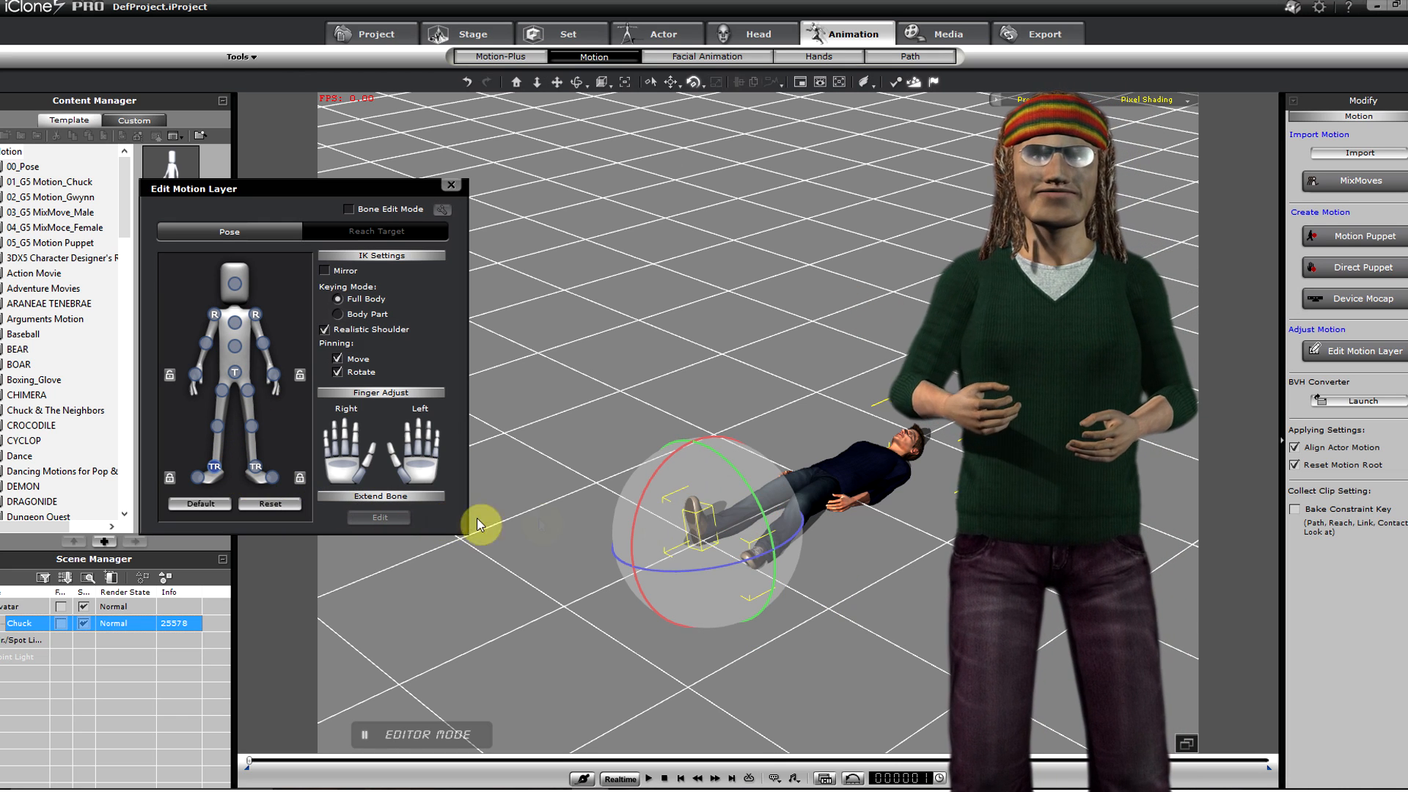
key(w)
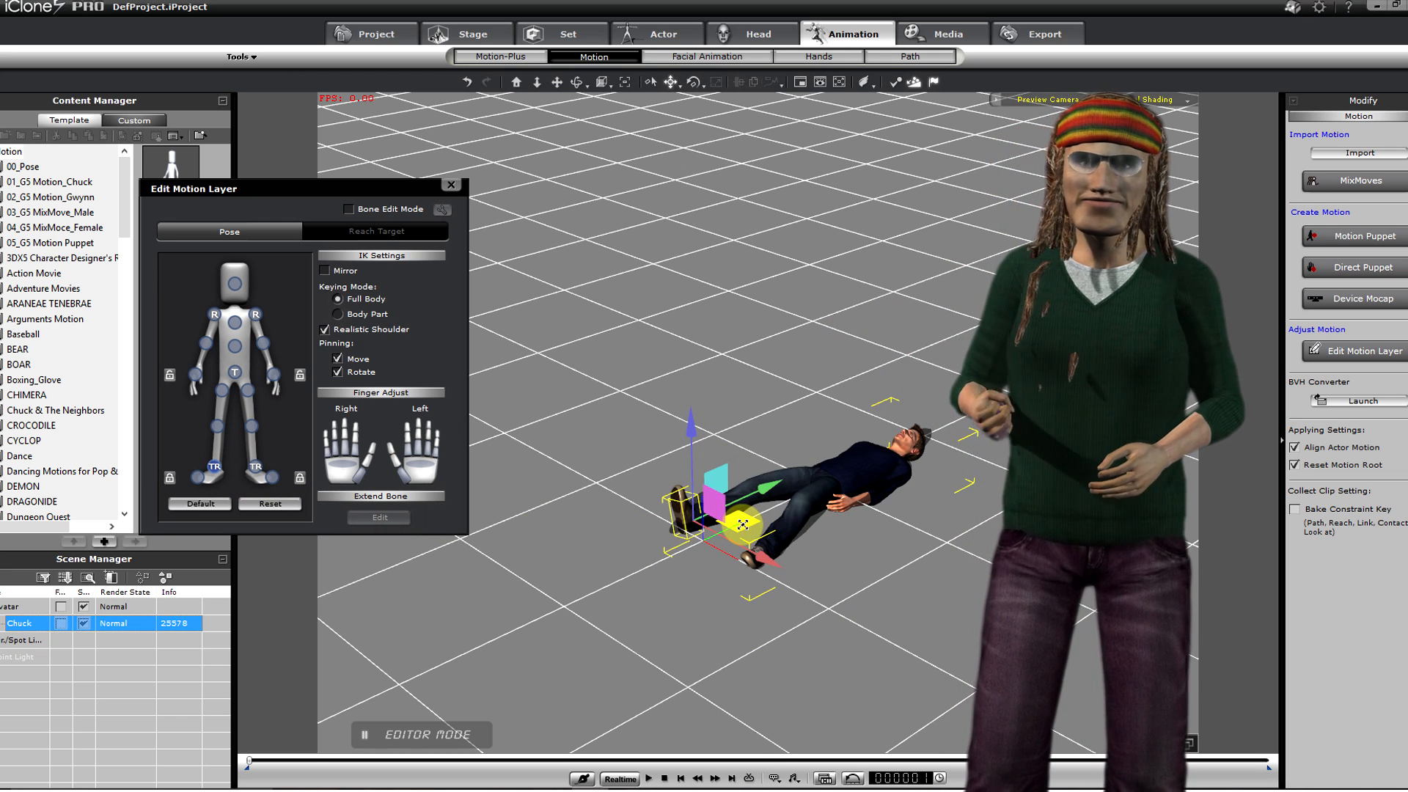
click(268, 464)
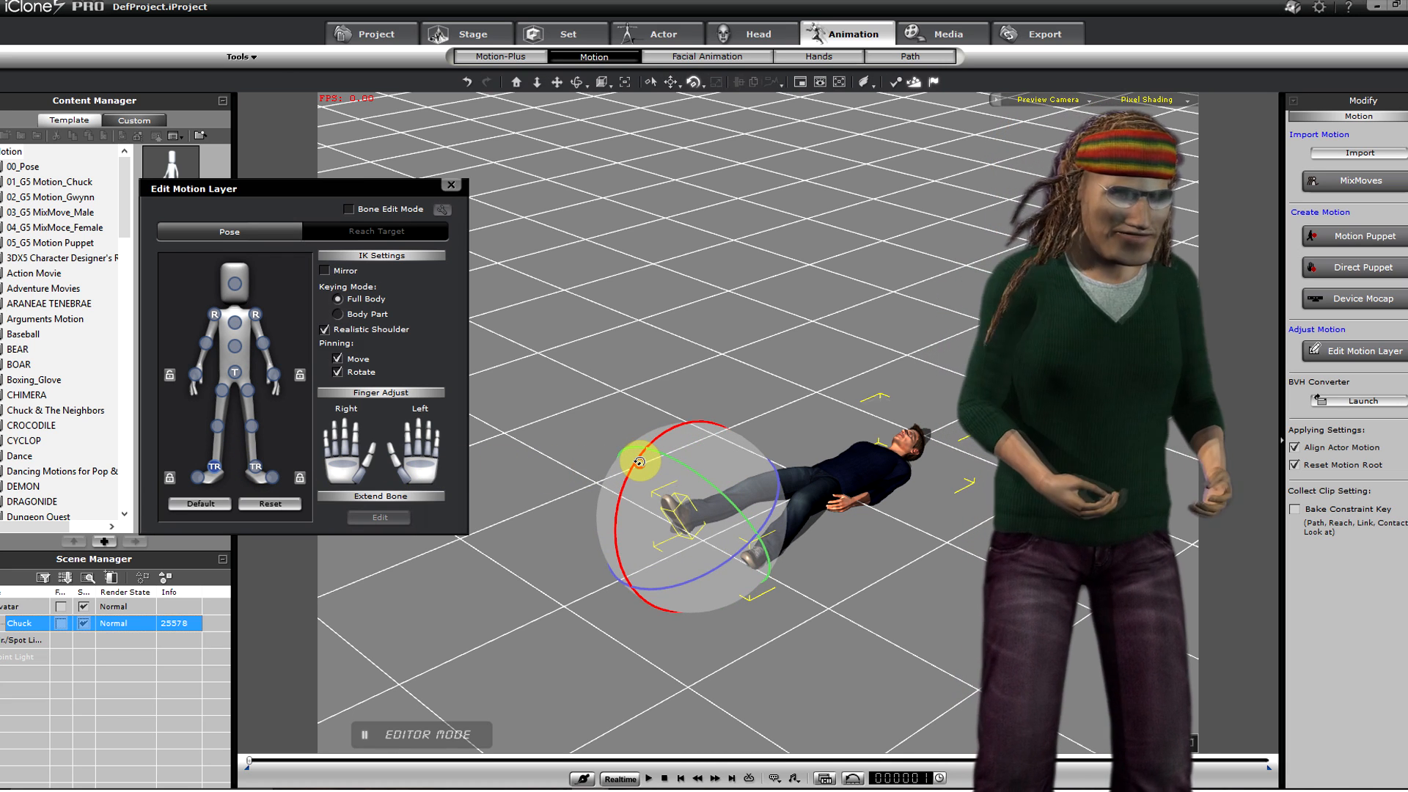
- Move the avatar's left hand outward from the body and rotate it to rest on the ground
click(275, 372)
drag(932, 539, 712, 538)
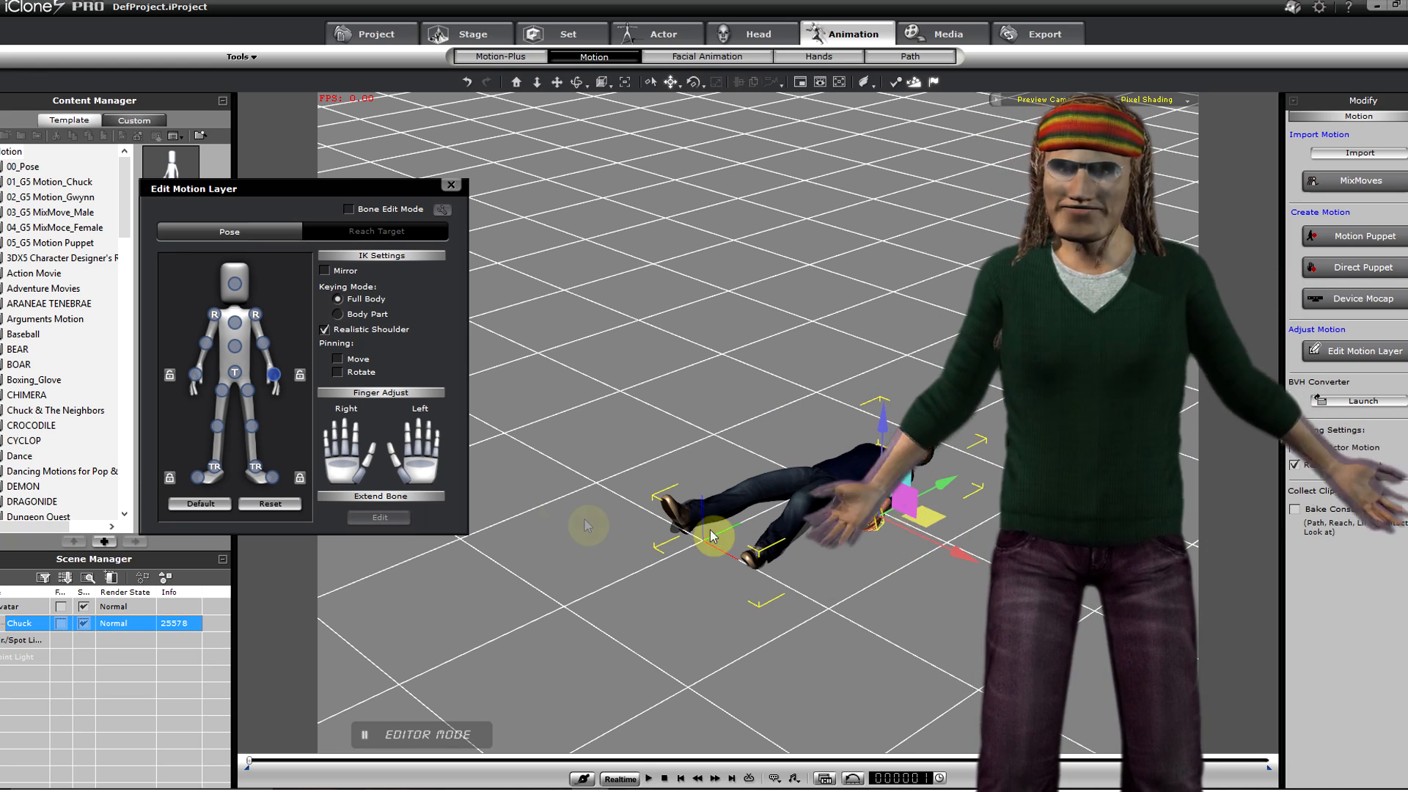
key(e)
drag(948, 478, 822, 564)
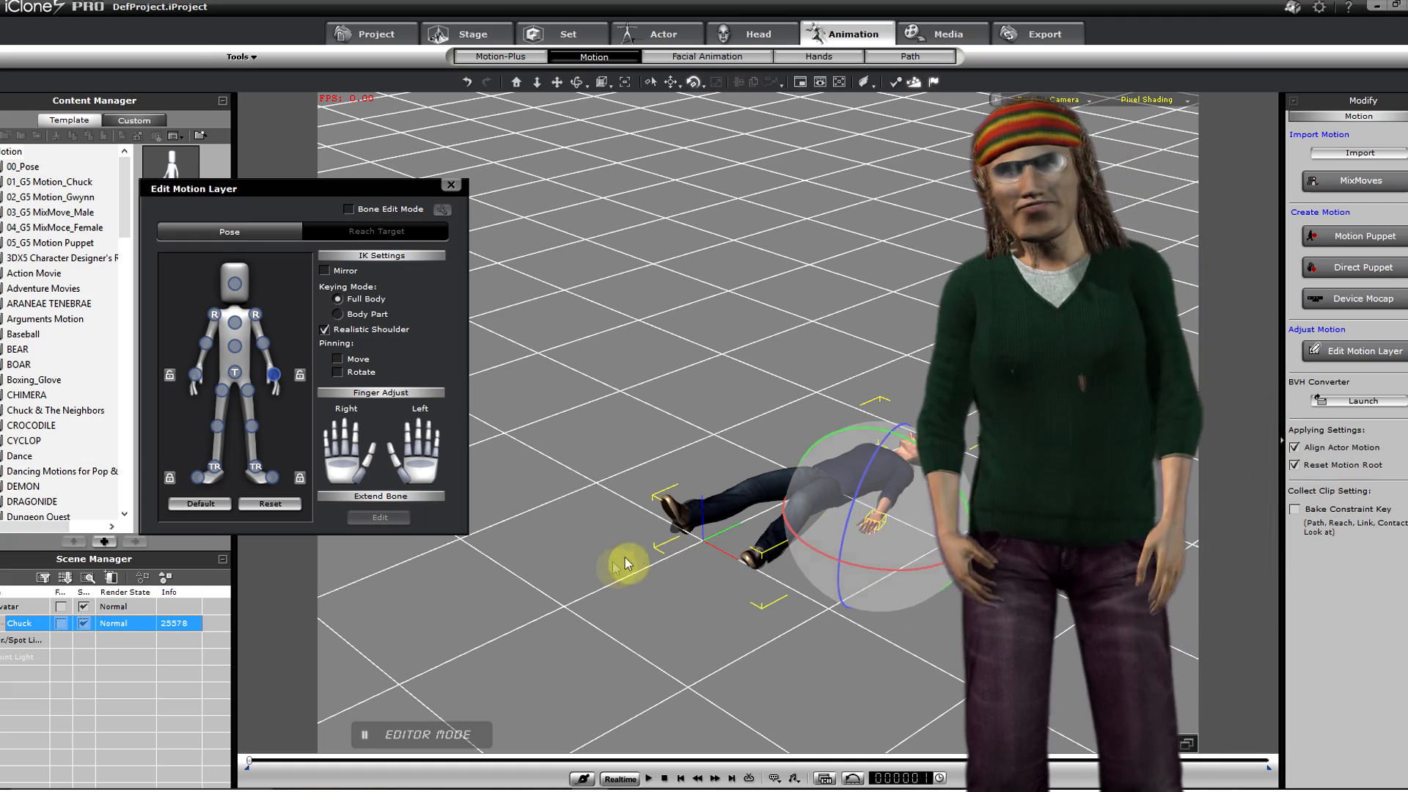
- Move the avatar's right hand onto its abdomen and rotate the hand to lie flat there
key(c)
drag(601, 573, 890, 556)
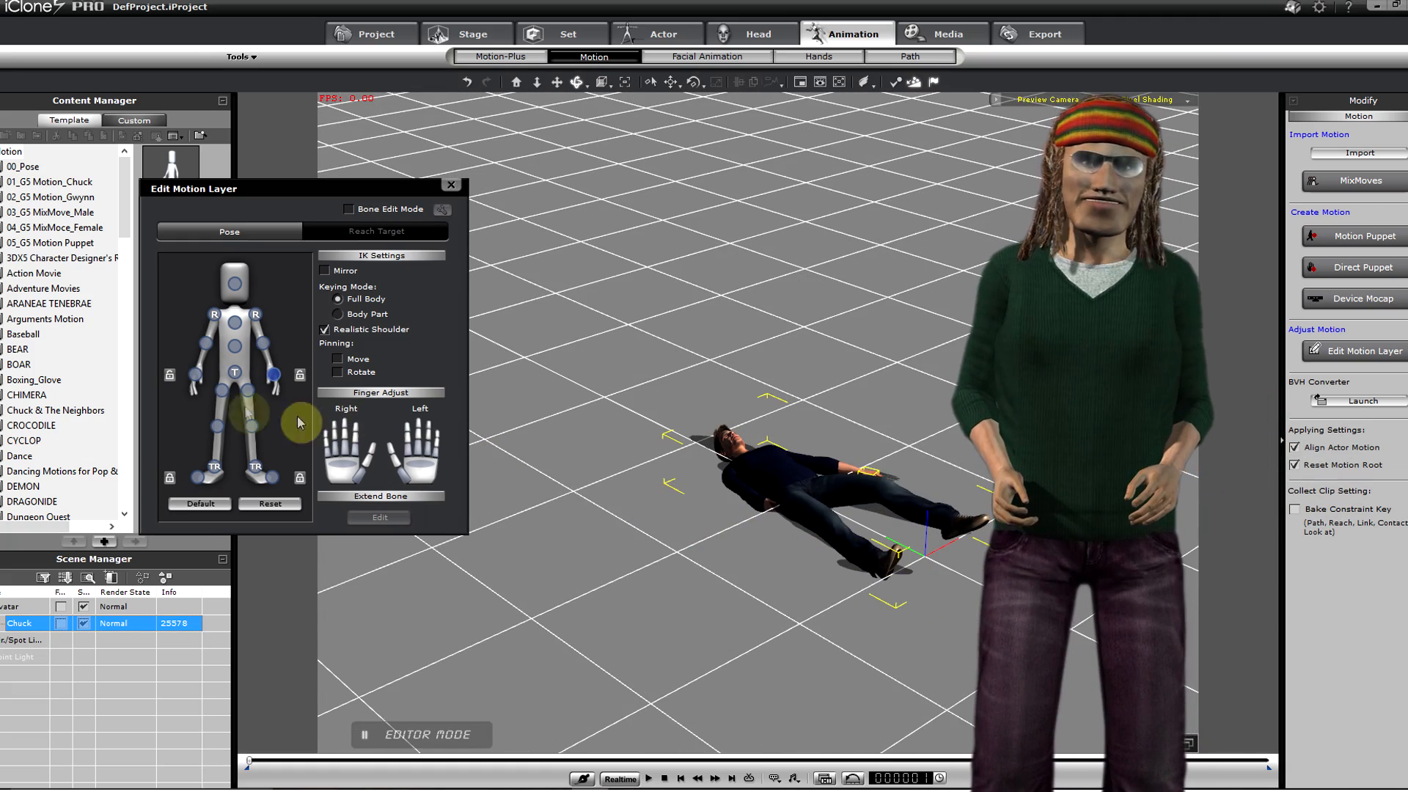
click(195, 374)
key(w)
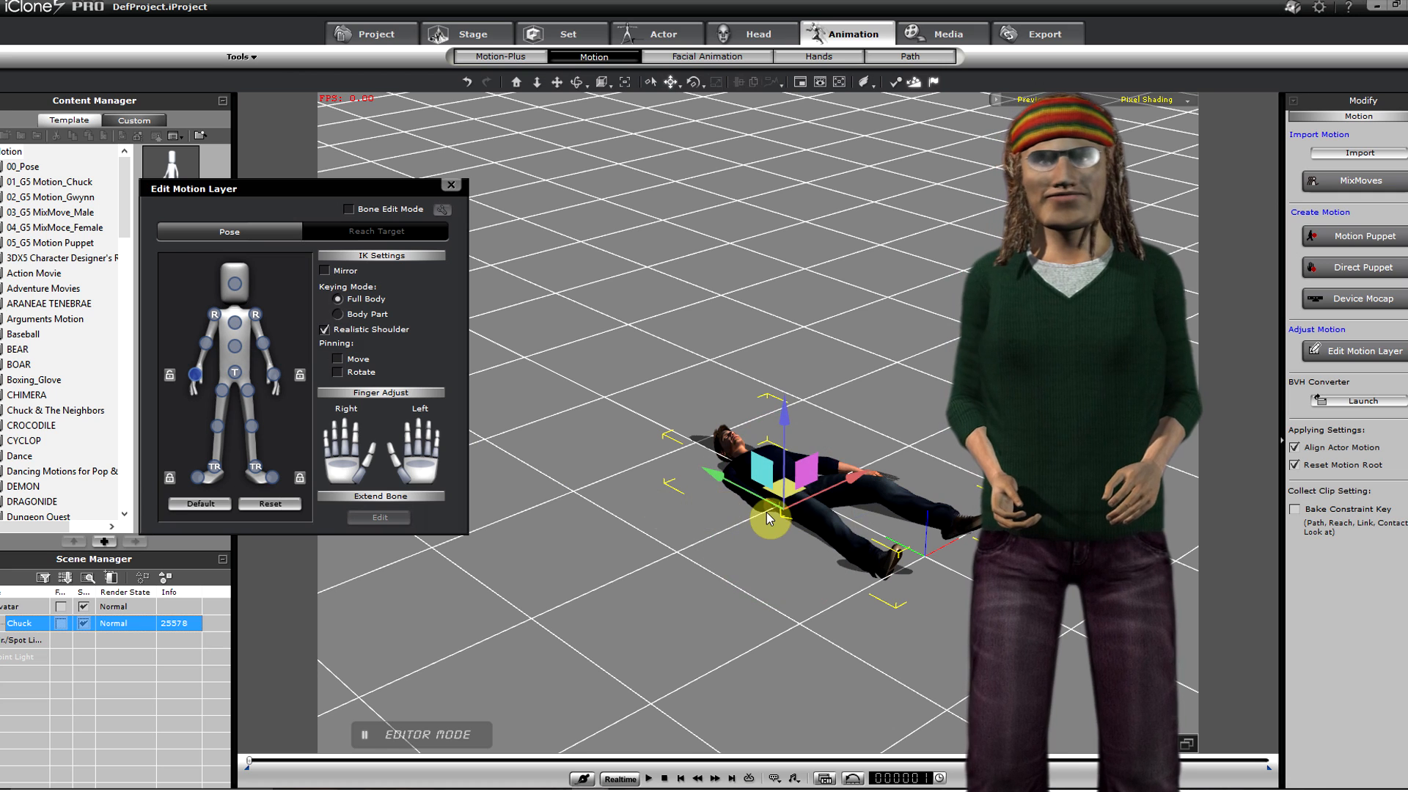
drag(784, 411, 782, 475)
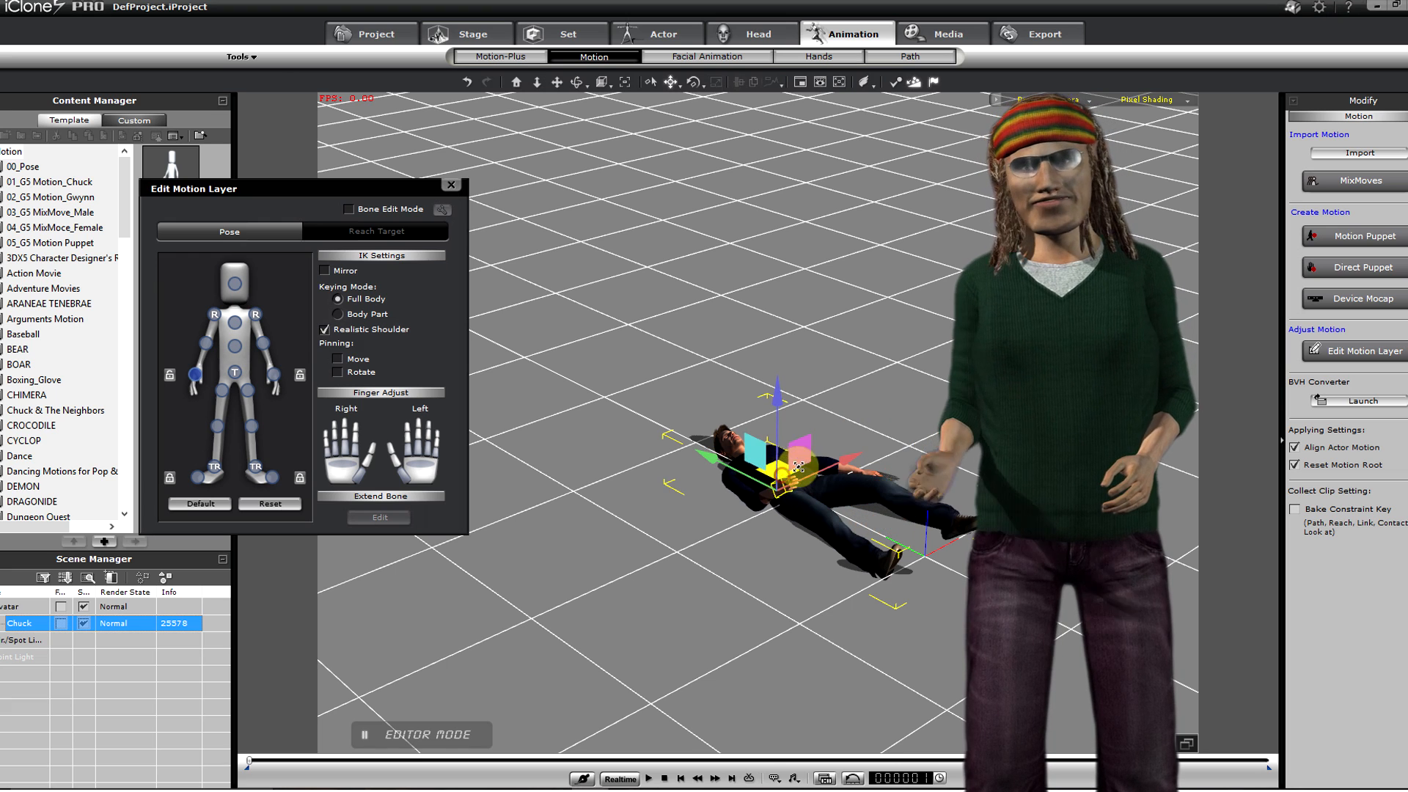
key(e)
drag(763, 469, 803, 463)
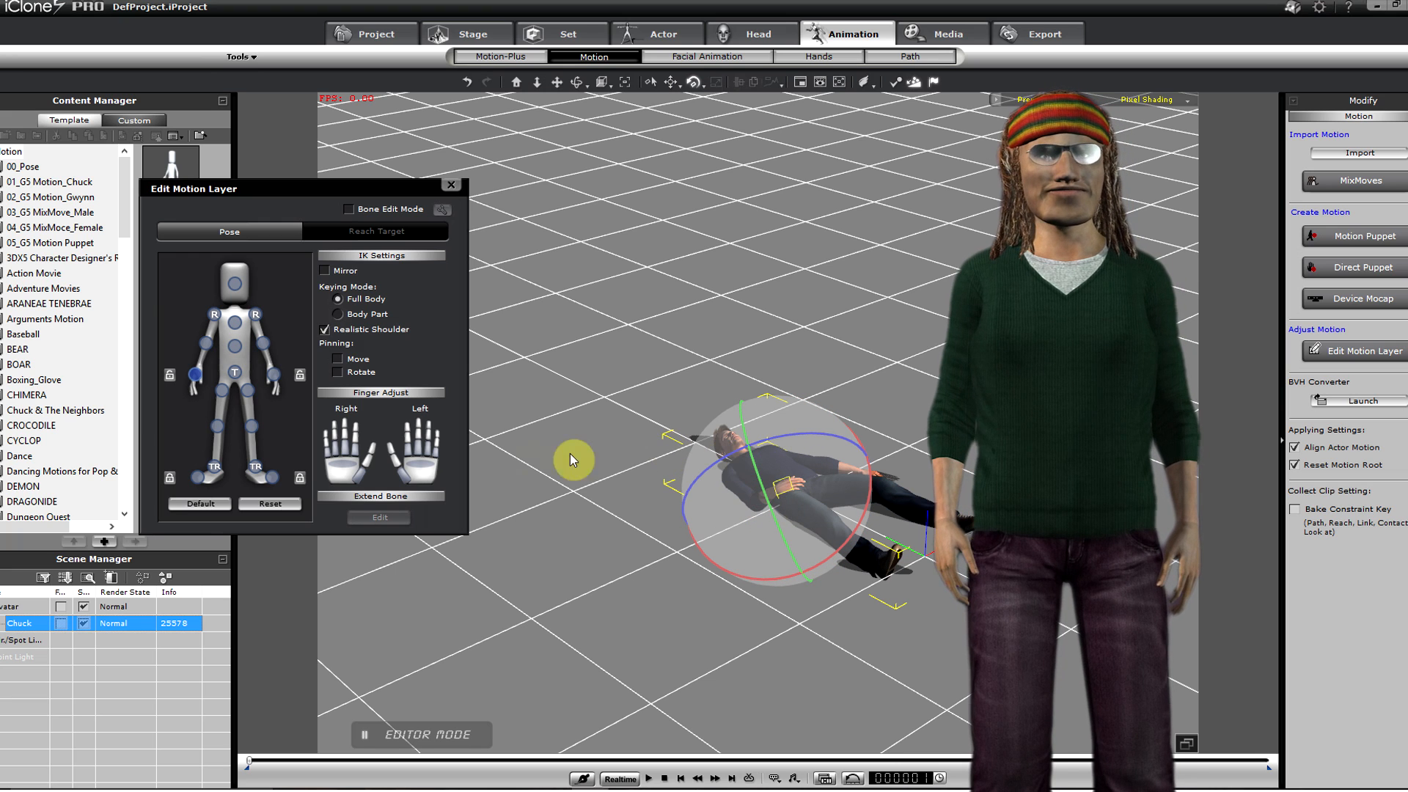
- Rotate the avatar's head to one side and close the motion layer editor
click(236, 283)
drag(683, 424, 622, 445)
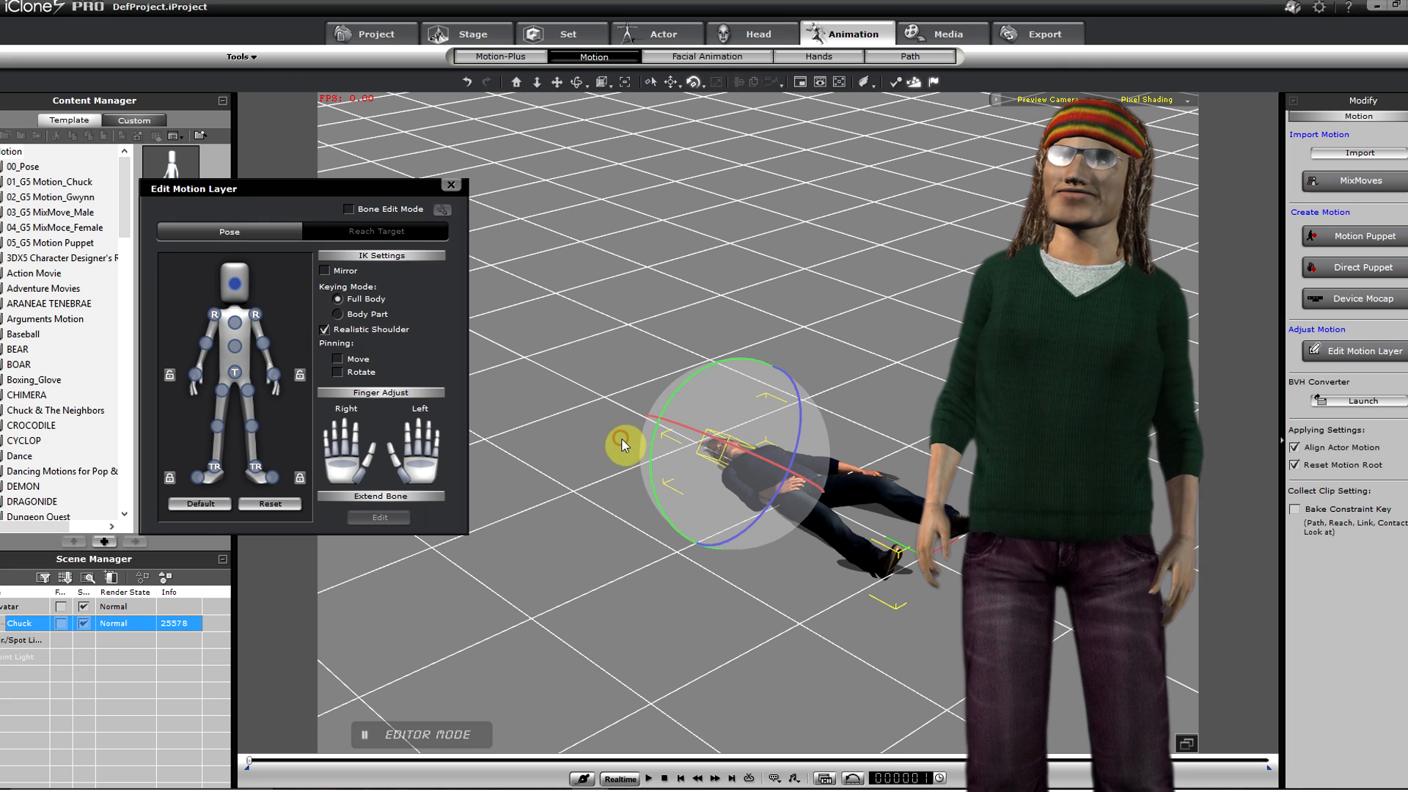
click(451, 185)
- Show the avatar's Collect Clip track in the timeline and add the collected clip to the library as a motion
drag(920, 323, 442, 614)
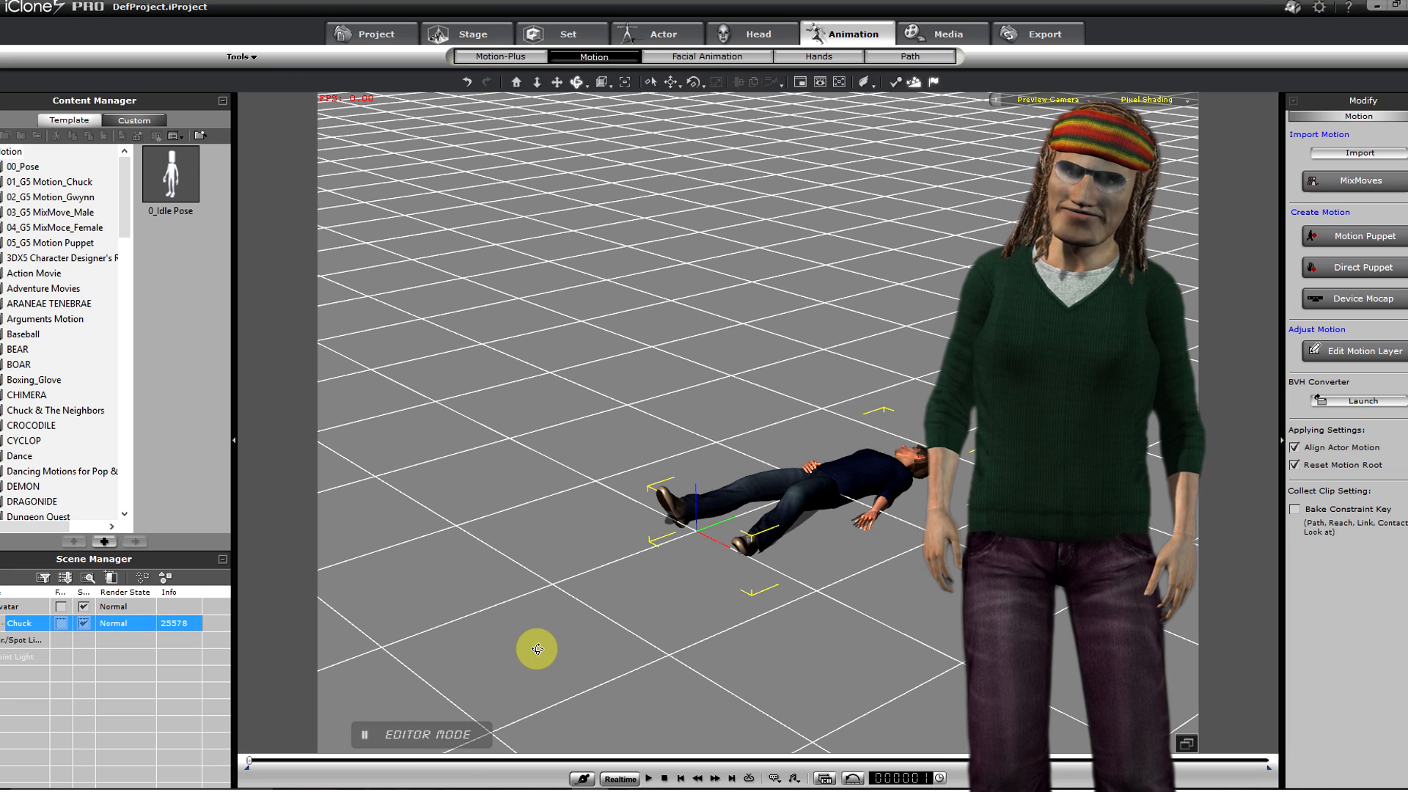
key(F3)
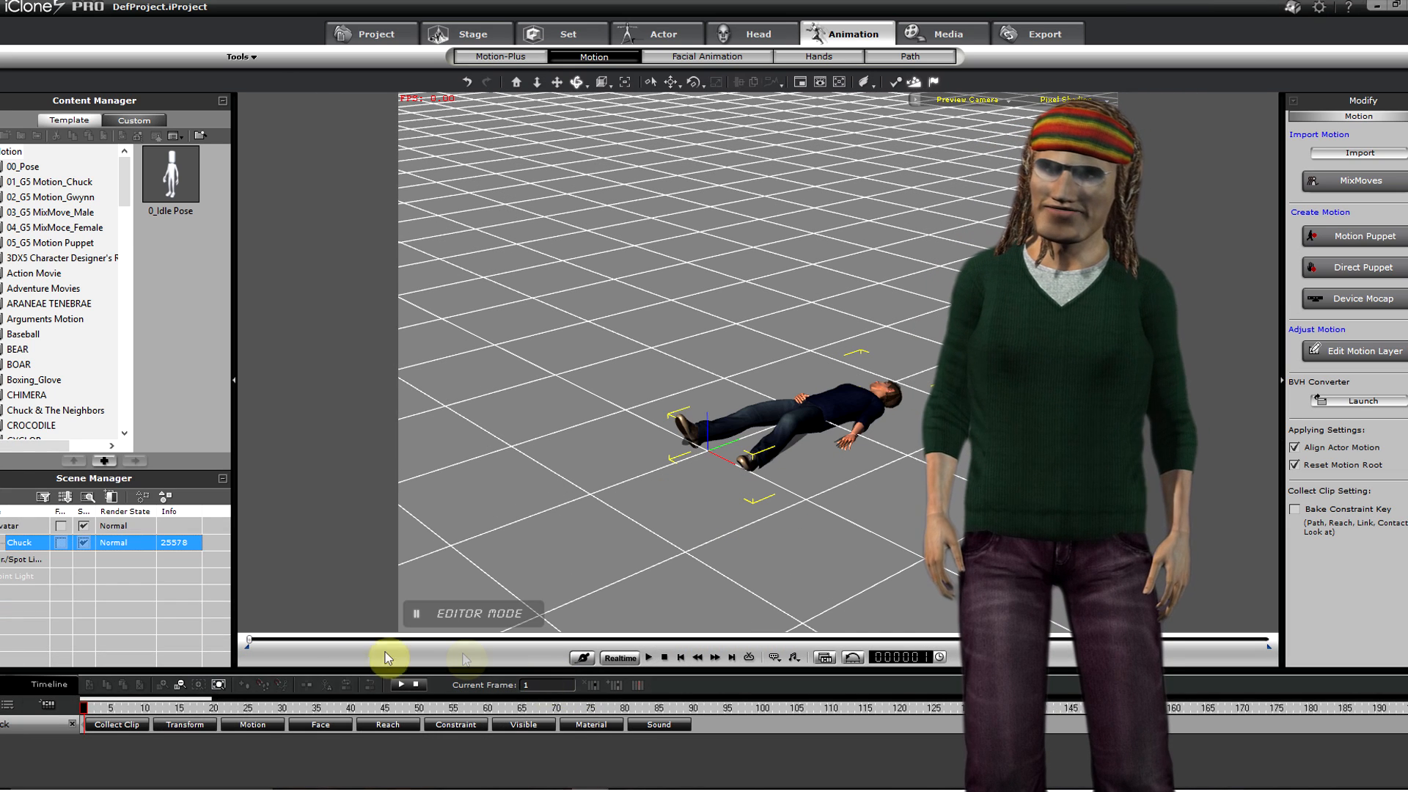
click(113, 726)
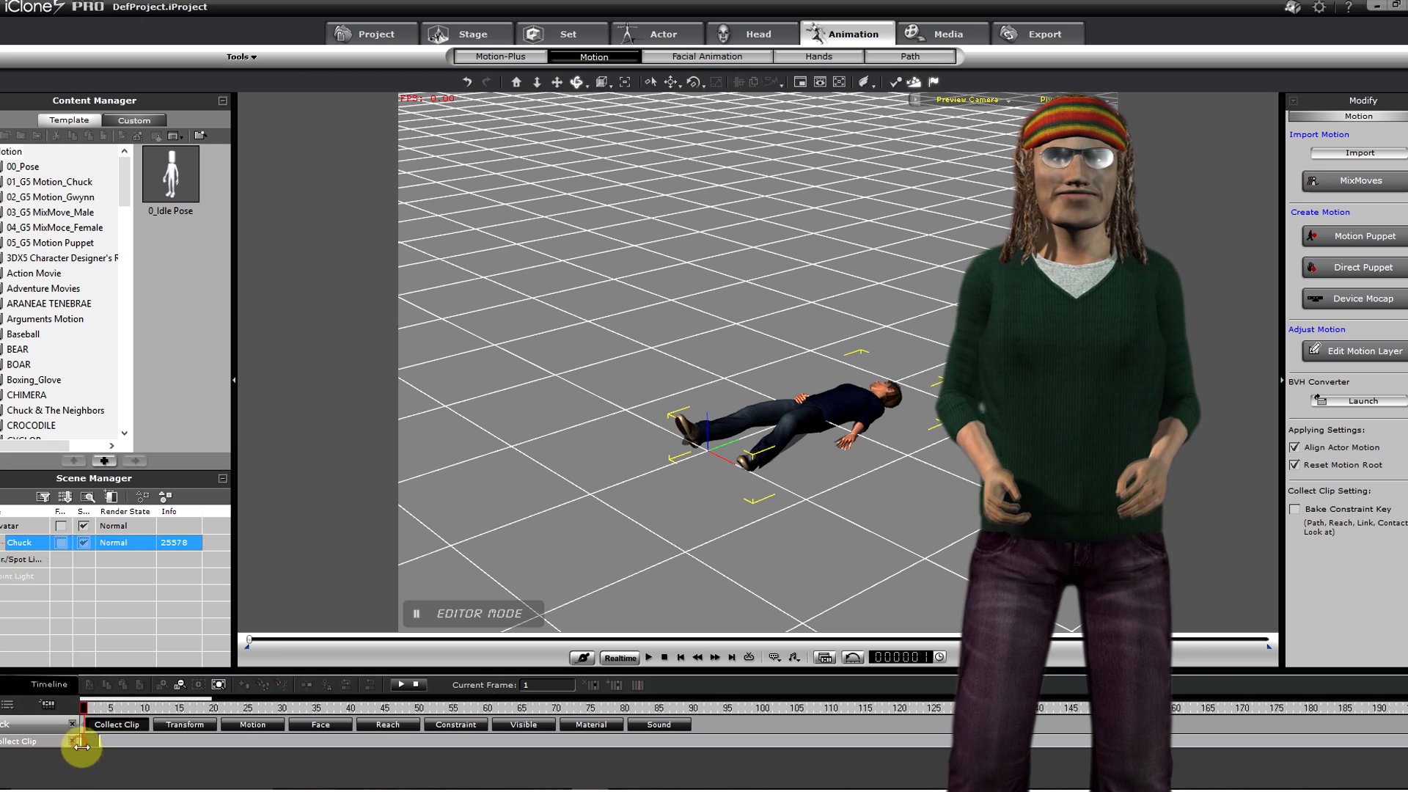
right_click(89, 738)
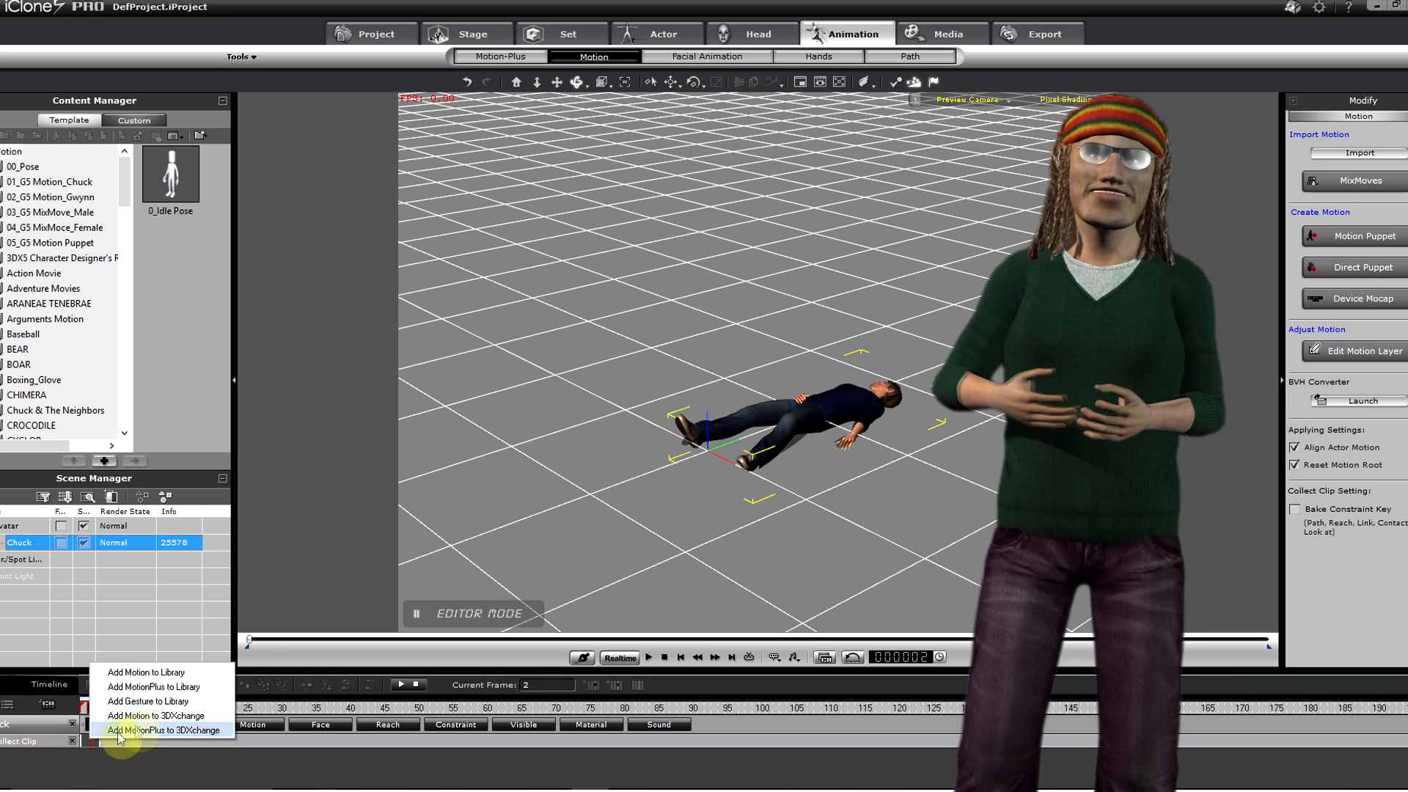
click(170, 673)
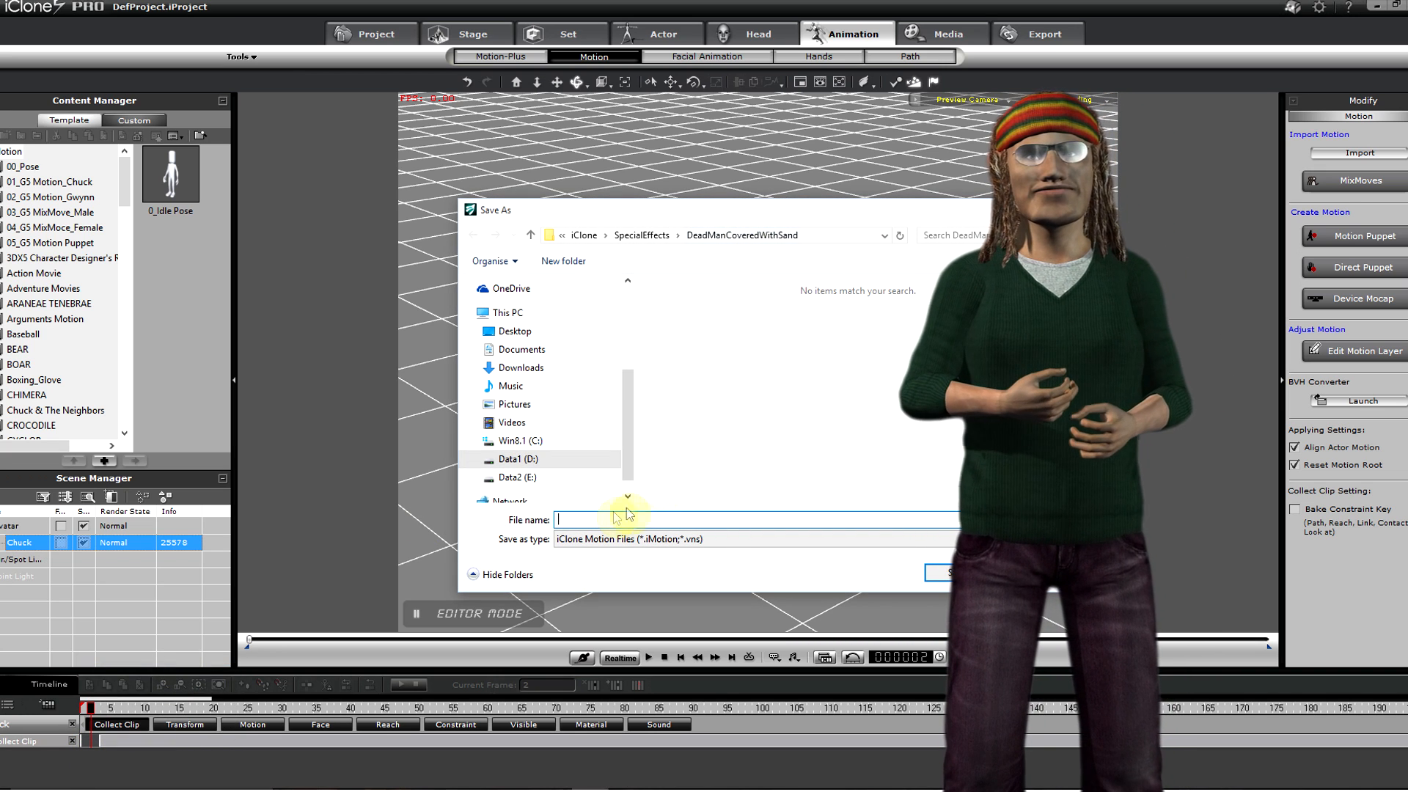
- Save the motion file as DeadChuck in the DeadManCoveredWithSand folder
text(dead)
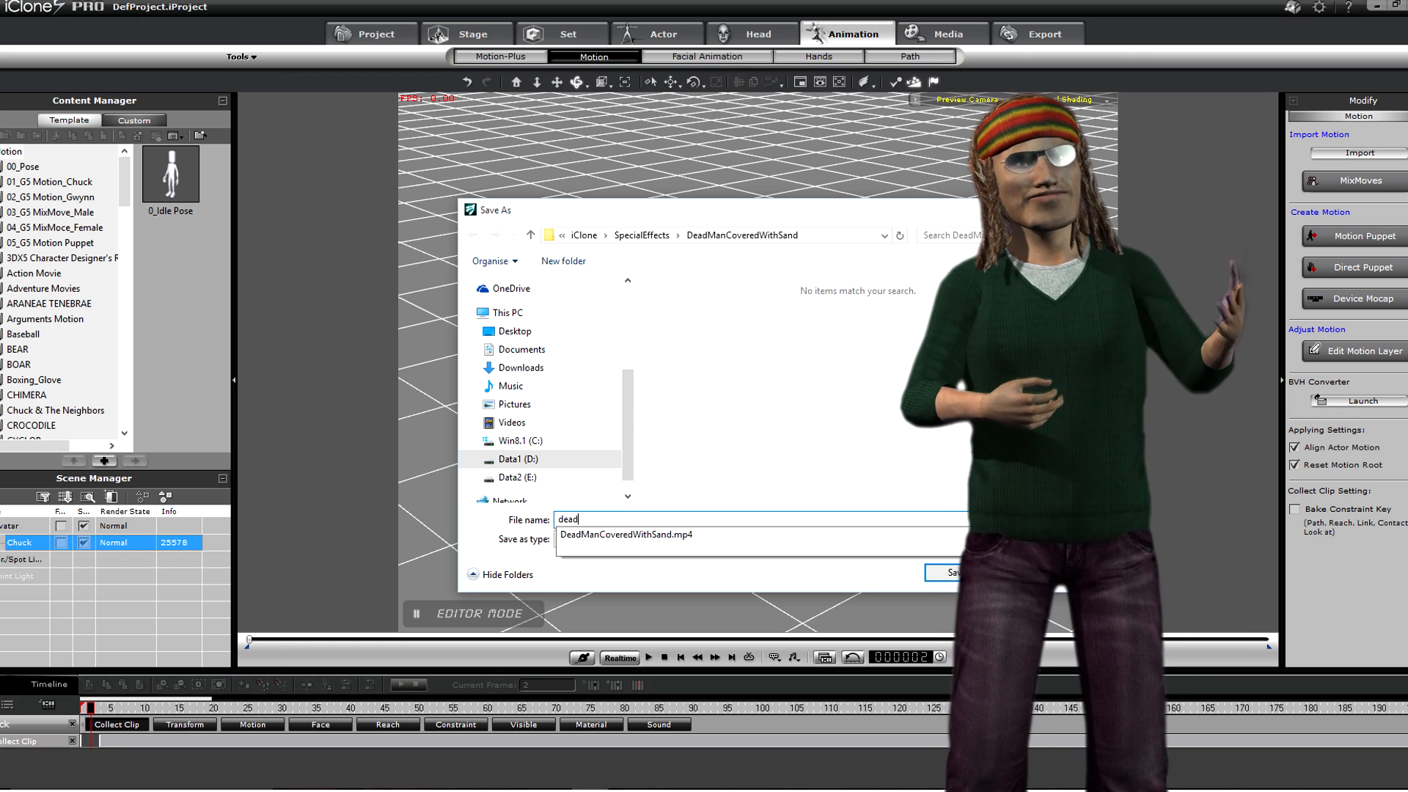
click(598, 525)
key(Delete)
text(Dead)
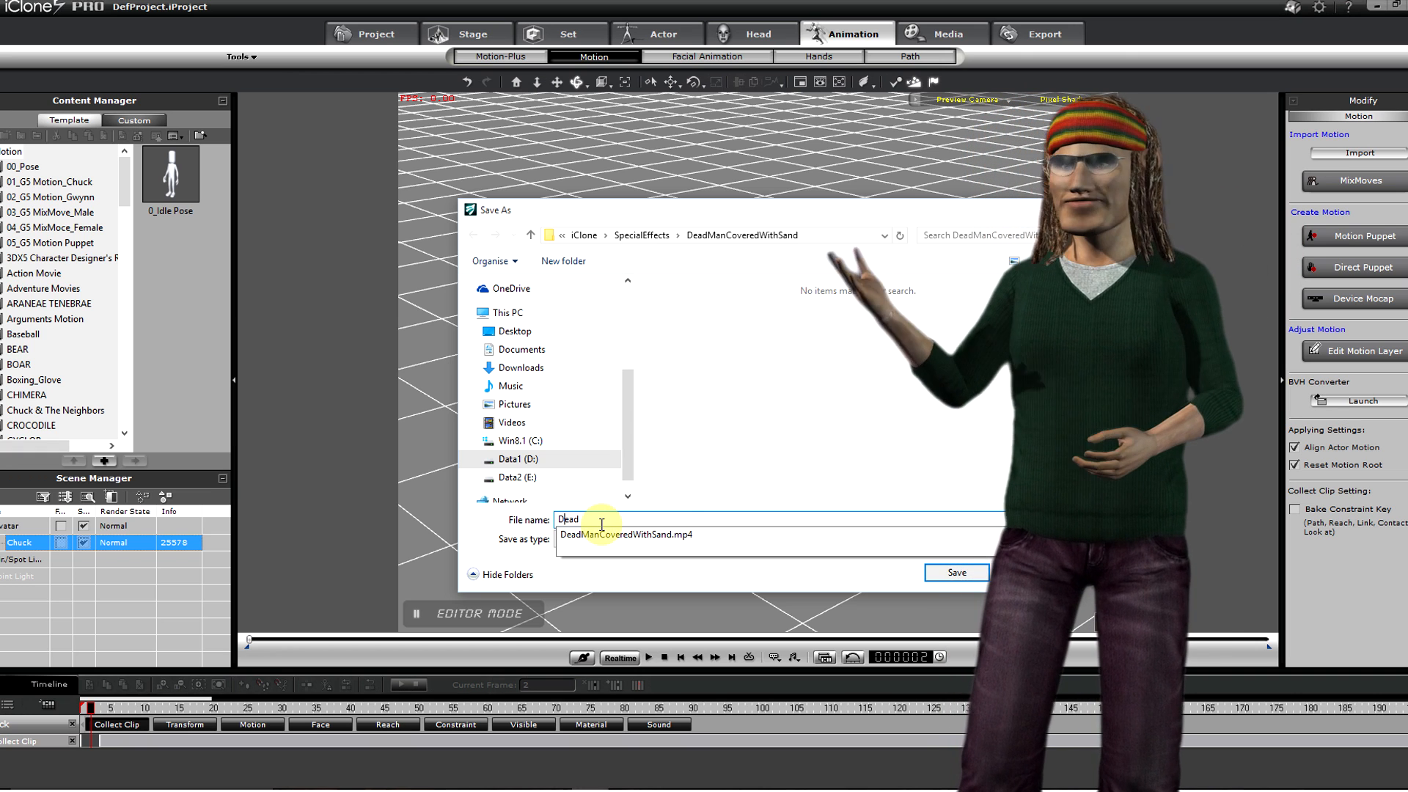
text(Chuck)
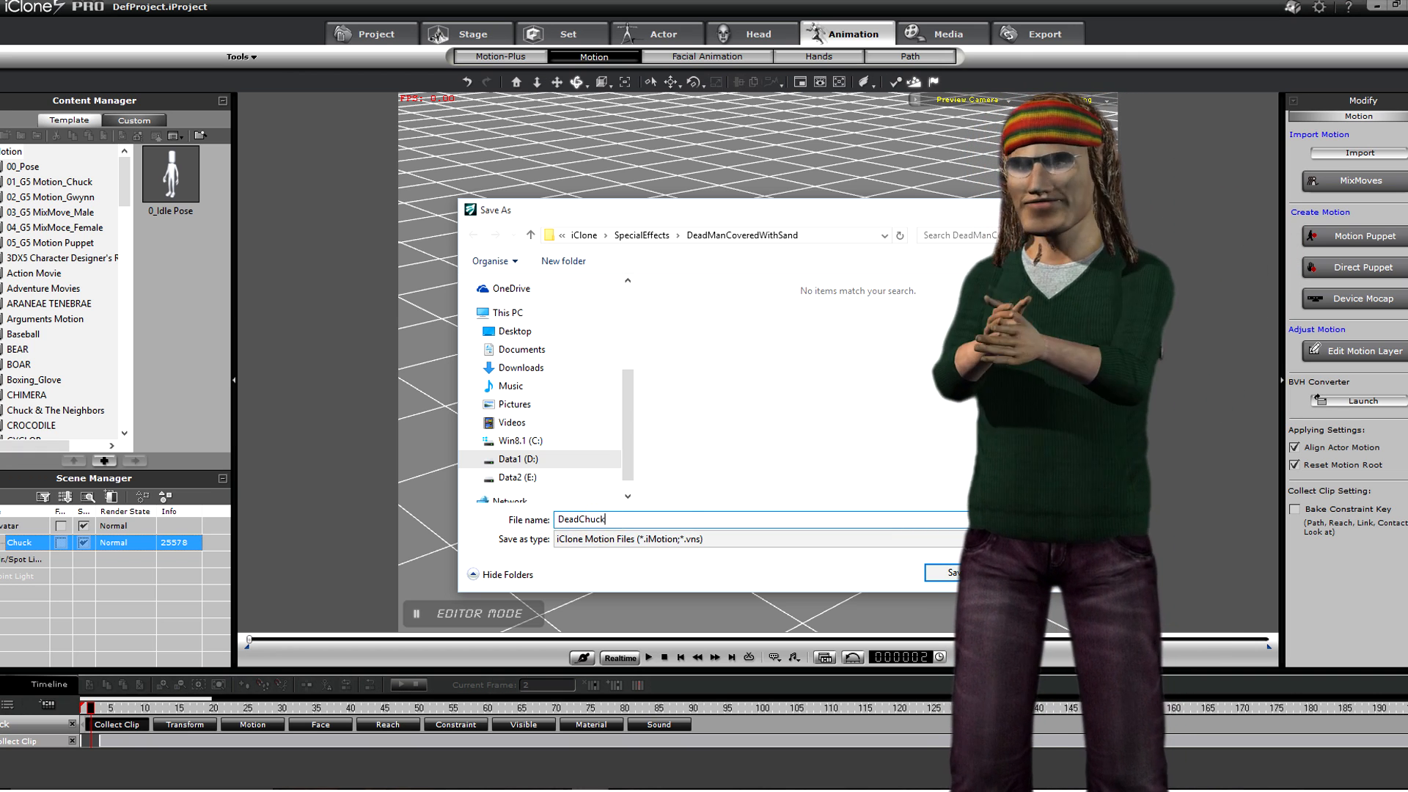
key(Return)
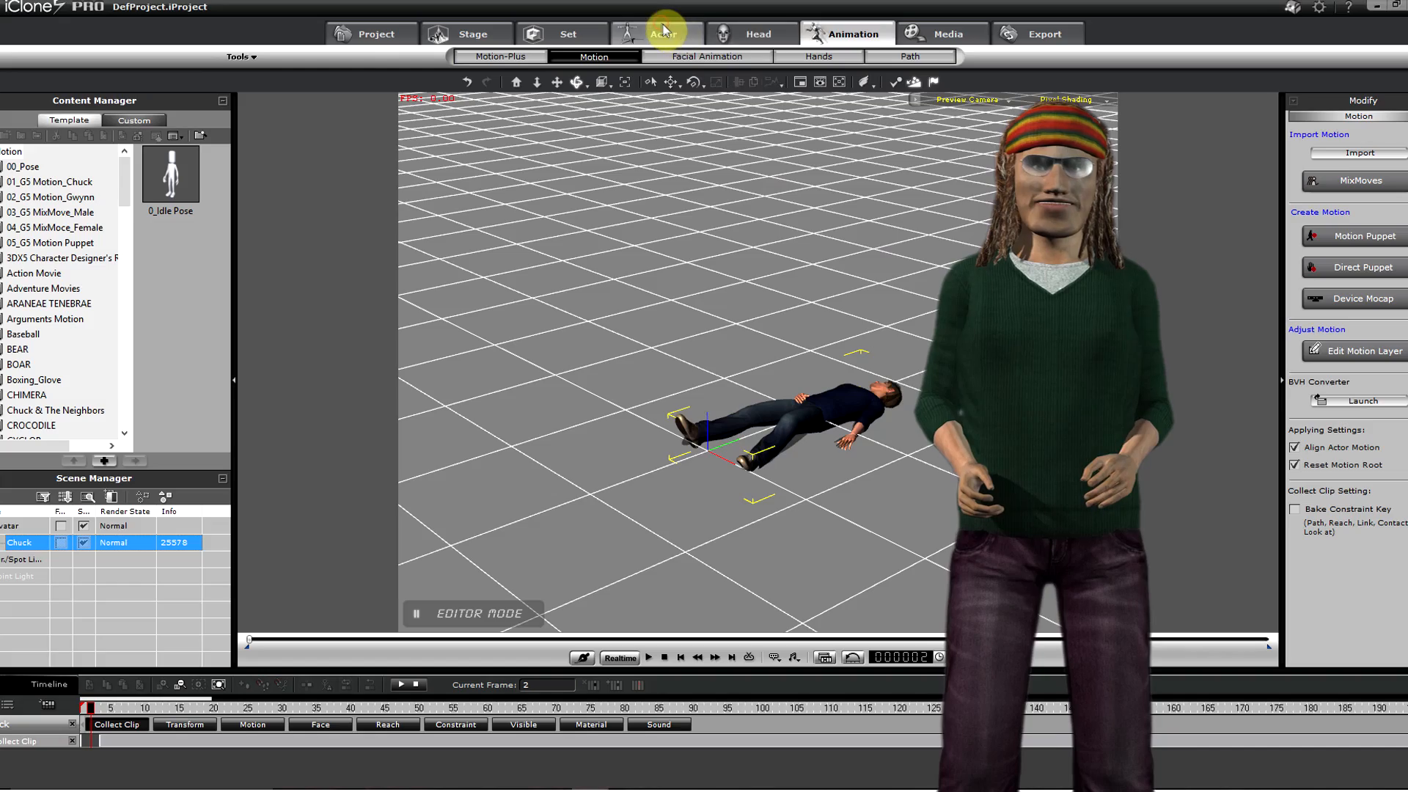
- Send the avatar to 3DXchange for editing and pose it there with the imported DeadChuck motion
click(656, 33)
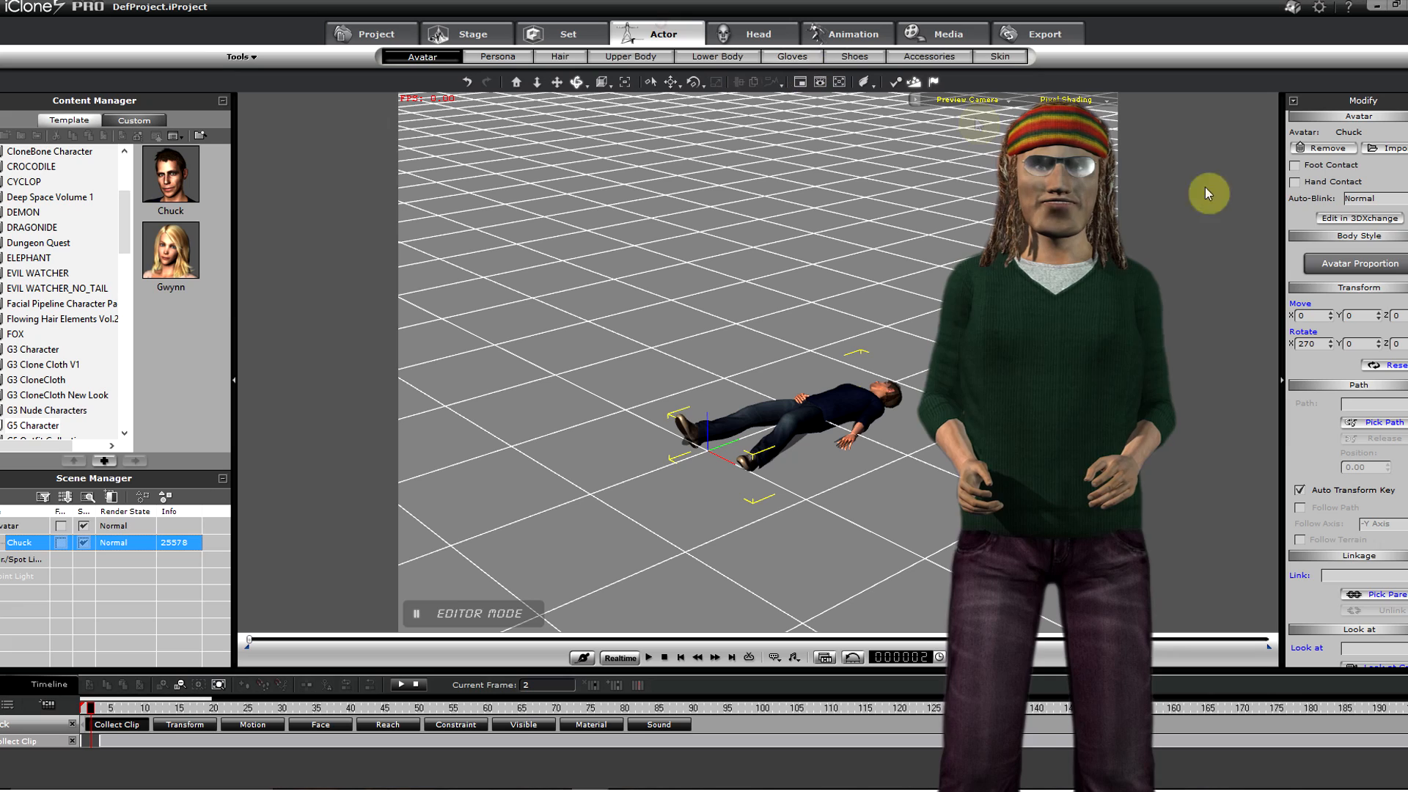
click(1362, 217)
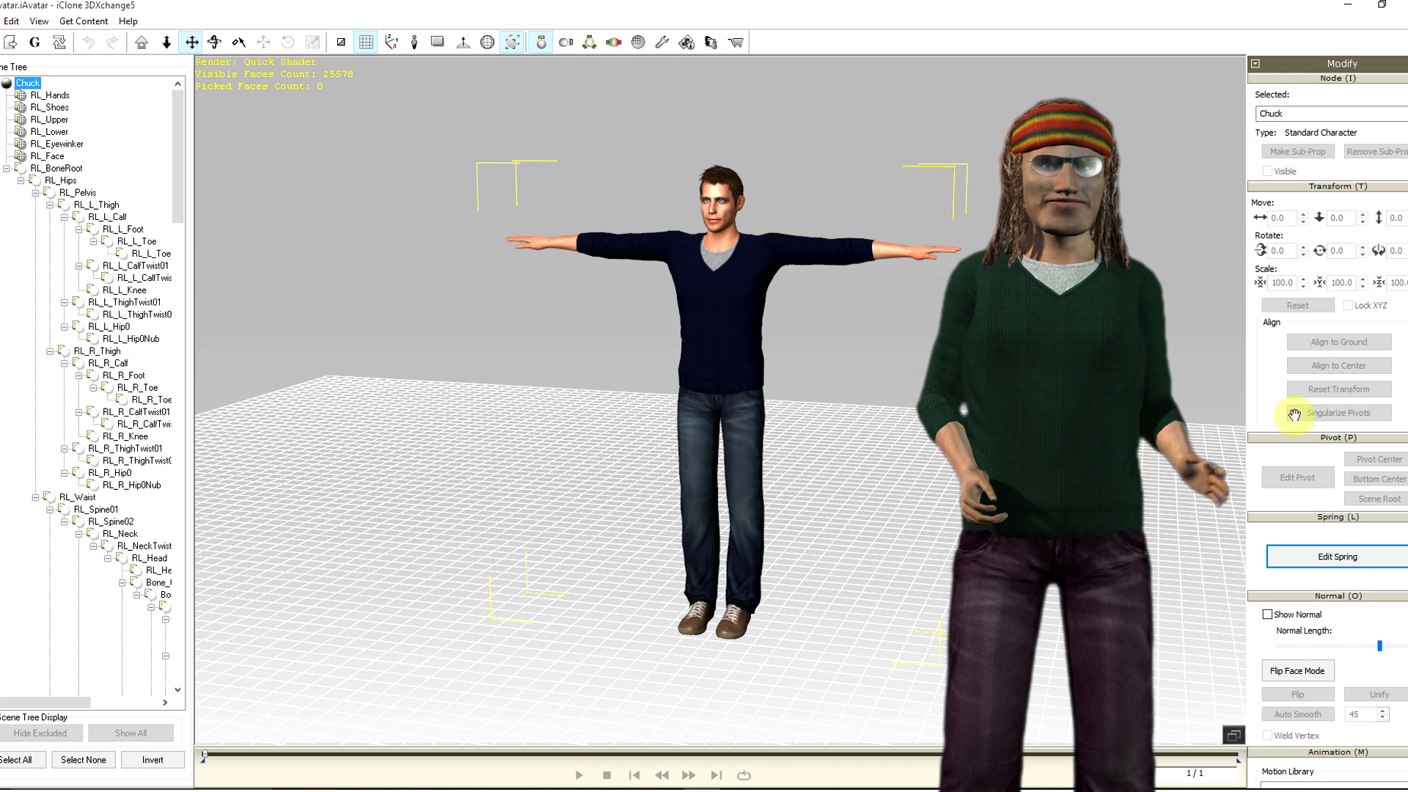
scroll(1328, 411, down, 6)
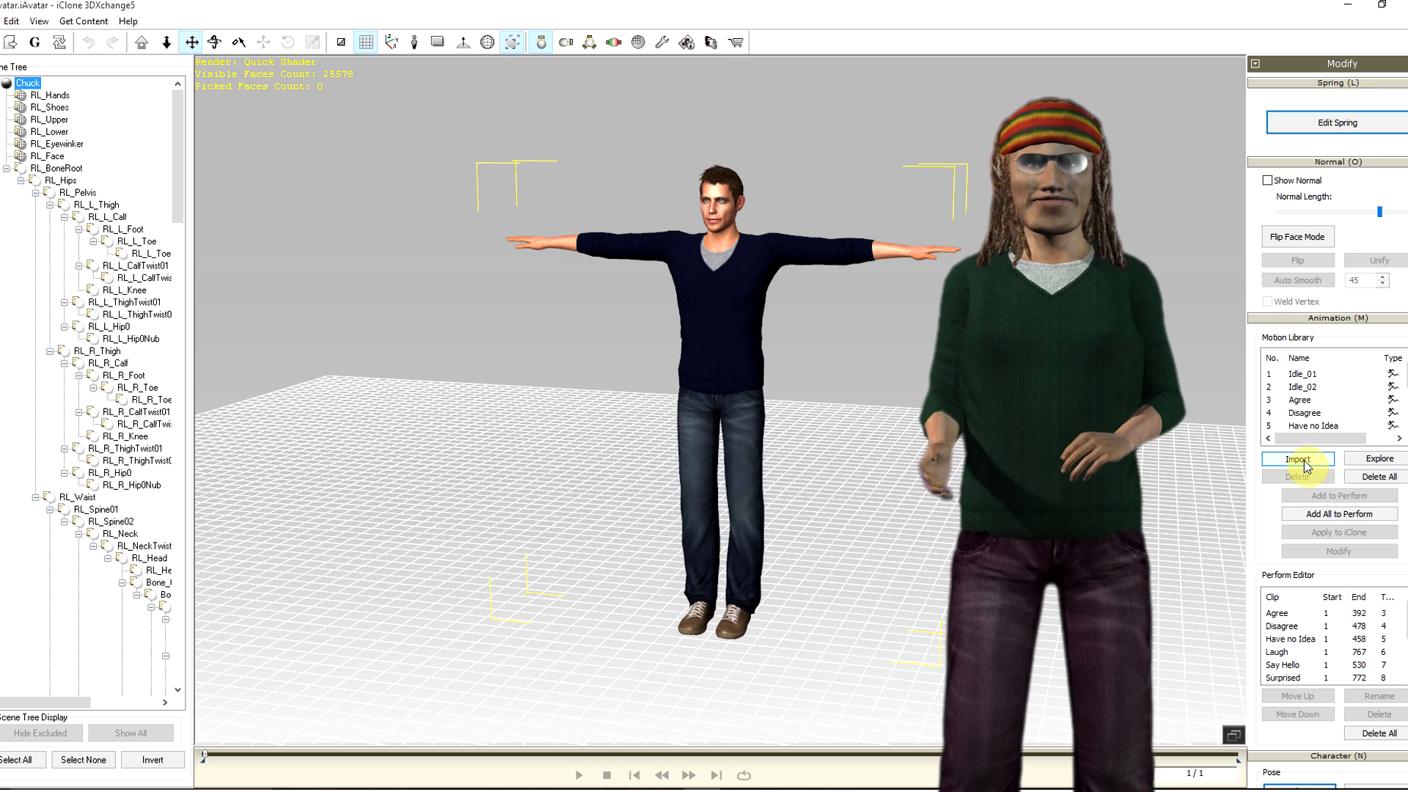
click(1304, 466)
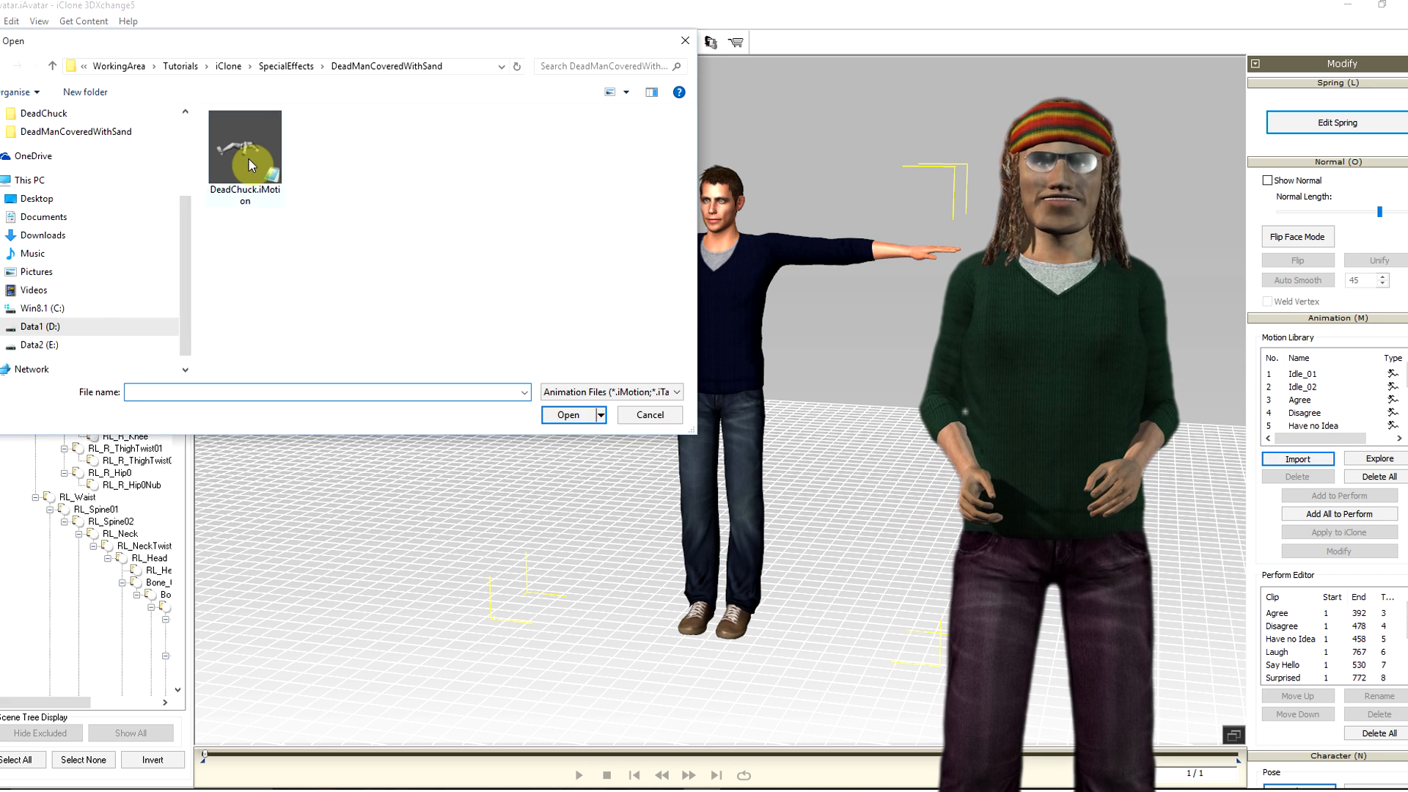
double_click(250, 162)
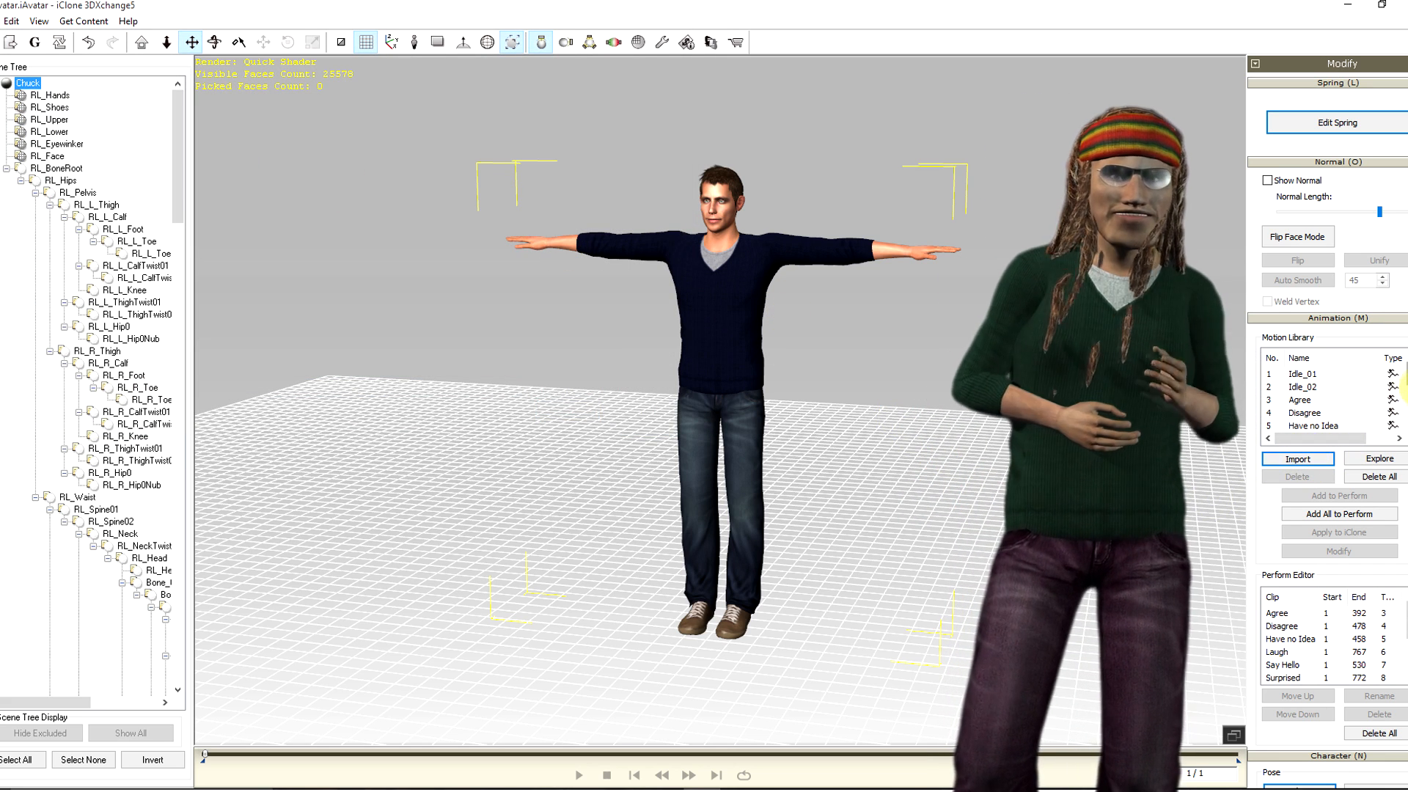
click(1313, 425)
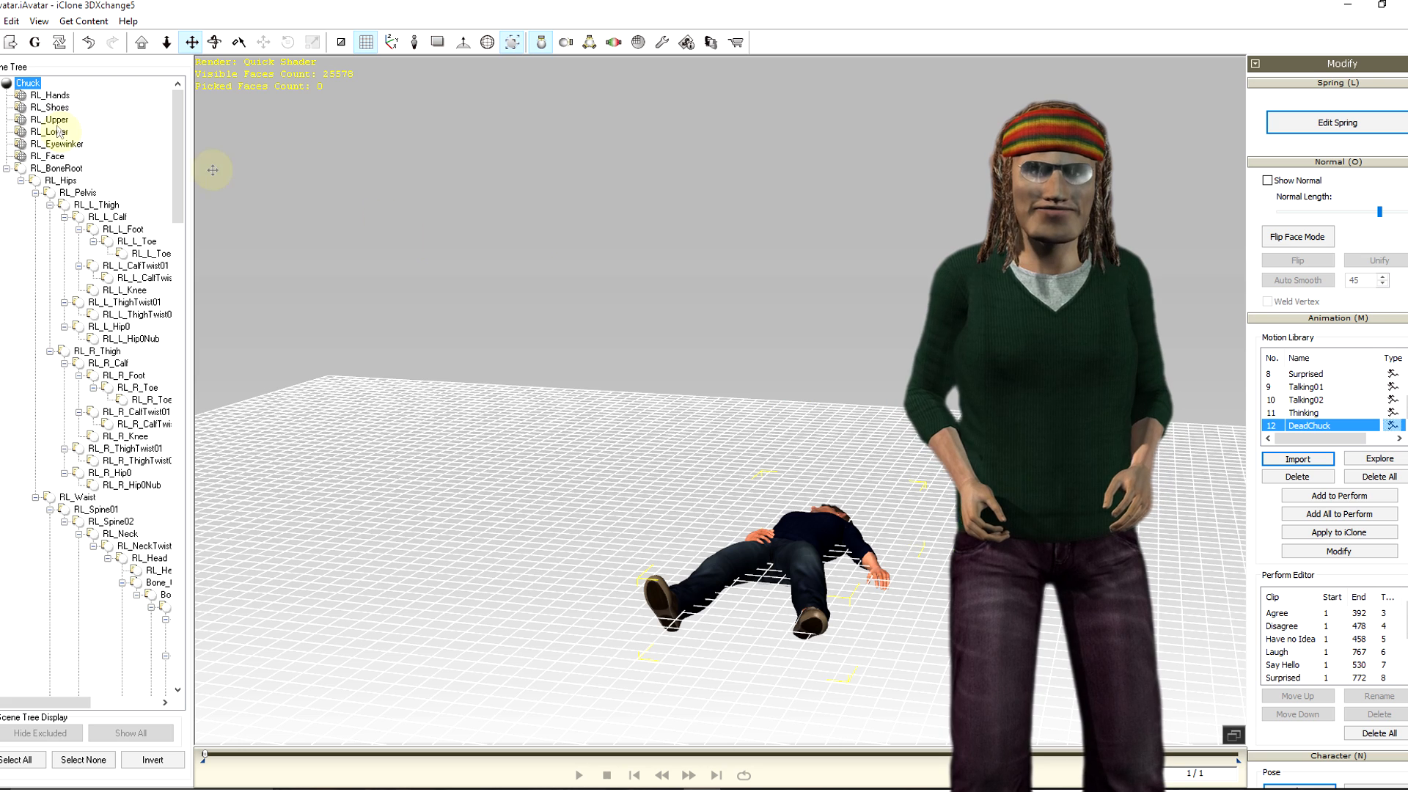
- Collapse the RL_BoneRoot hierarchy and export the hands mesh as RL_Hands.obj to the DeadManCoveredWithSand folder
double_click(27, 171)
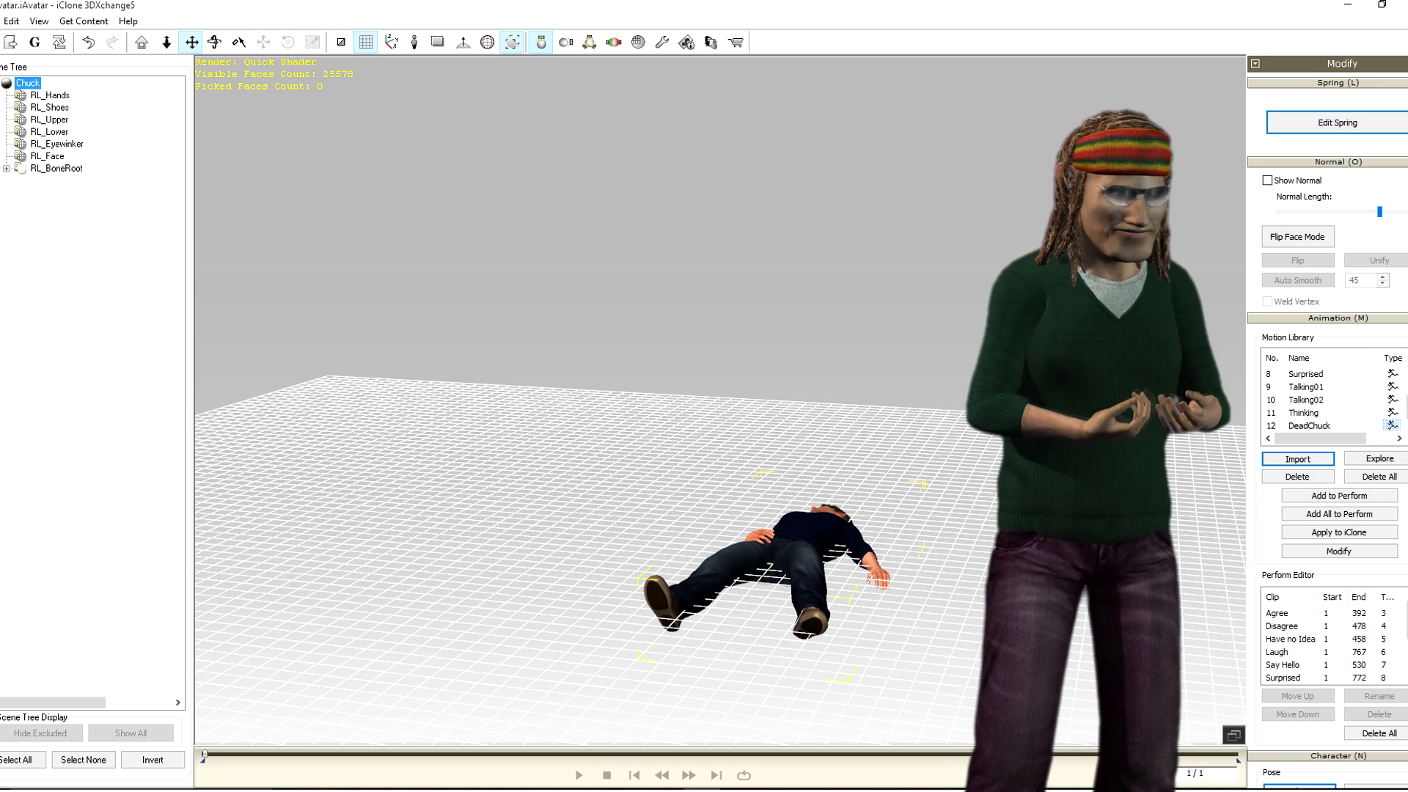
scroll(1327, 426, down, 8)
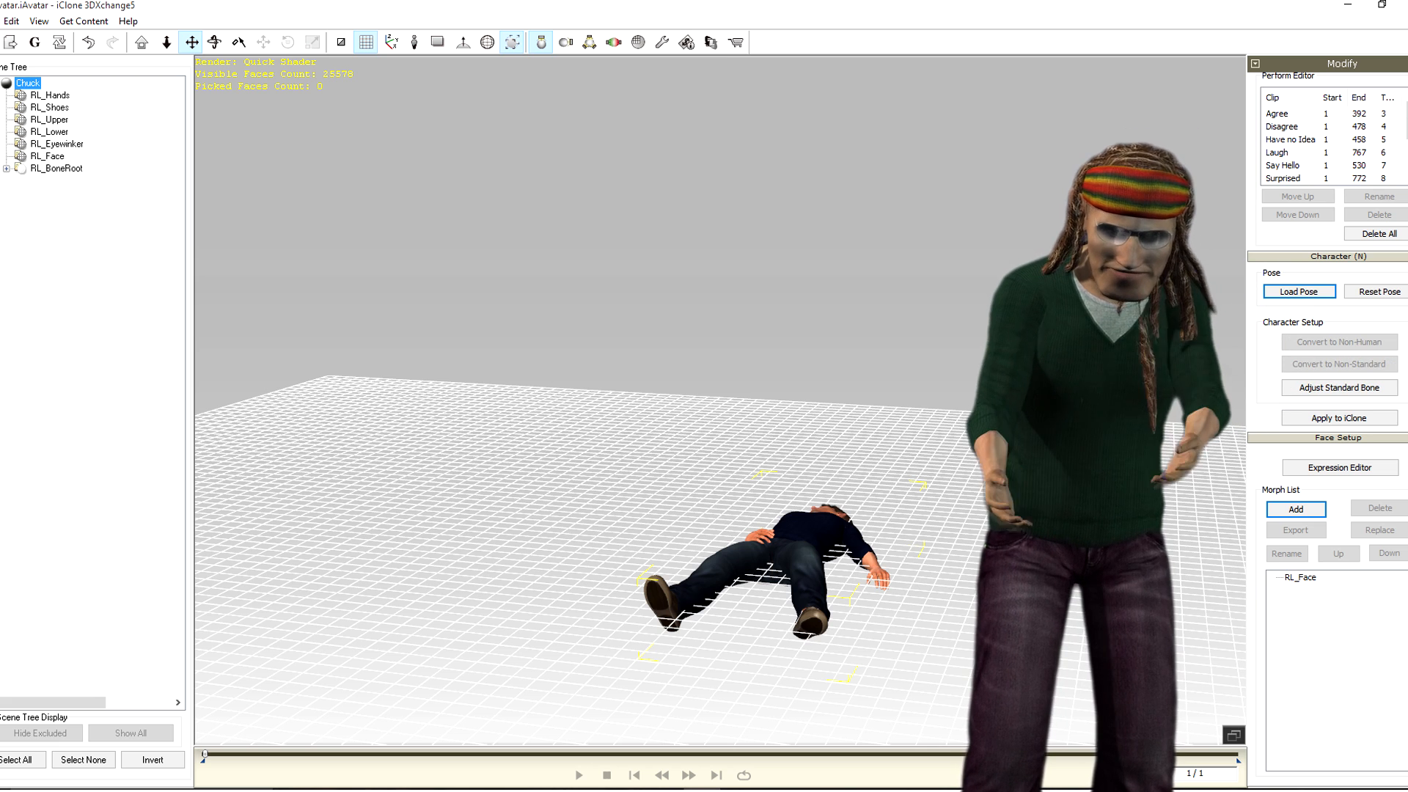
scroll(1308, 469, down, 10)
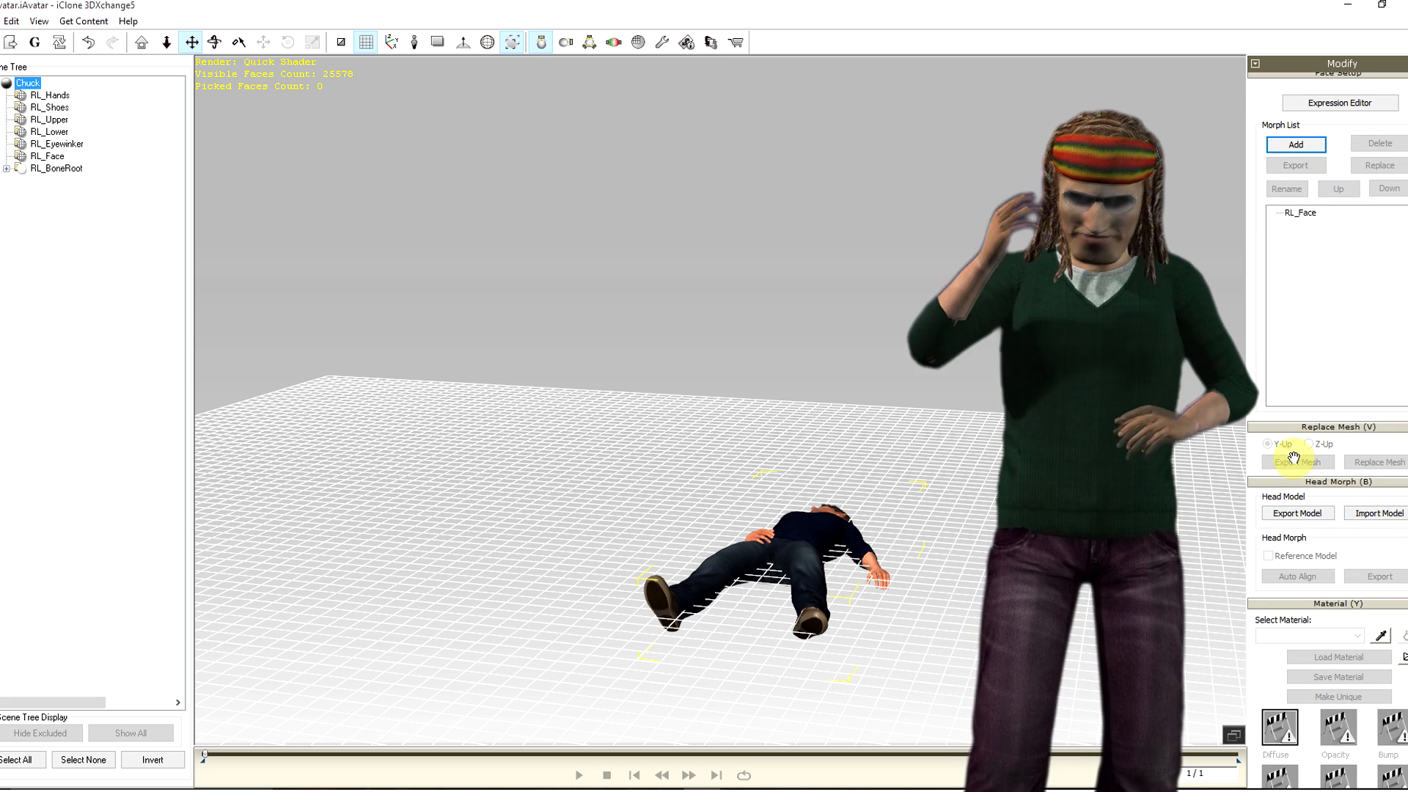
click(49, 95)
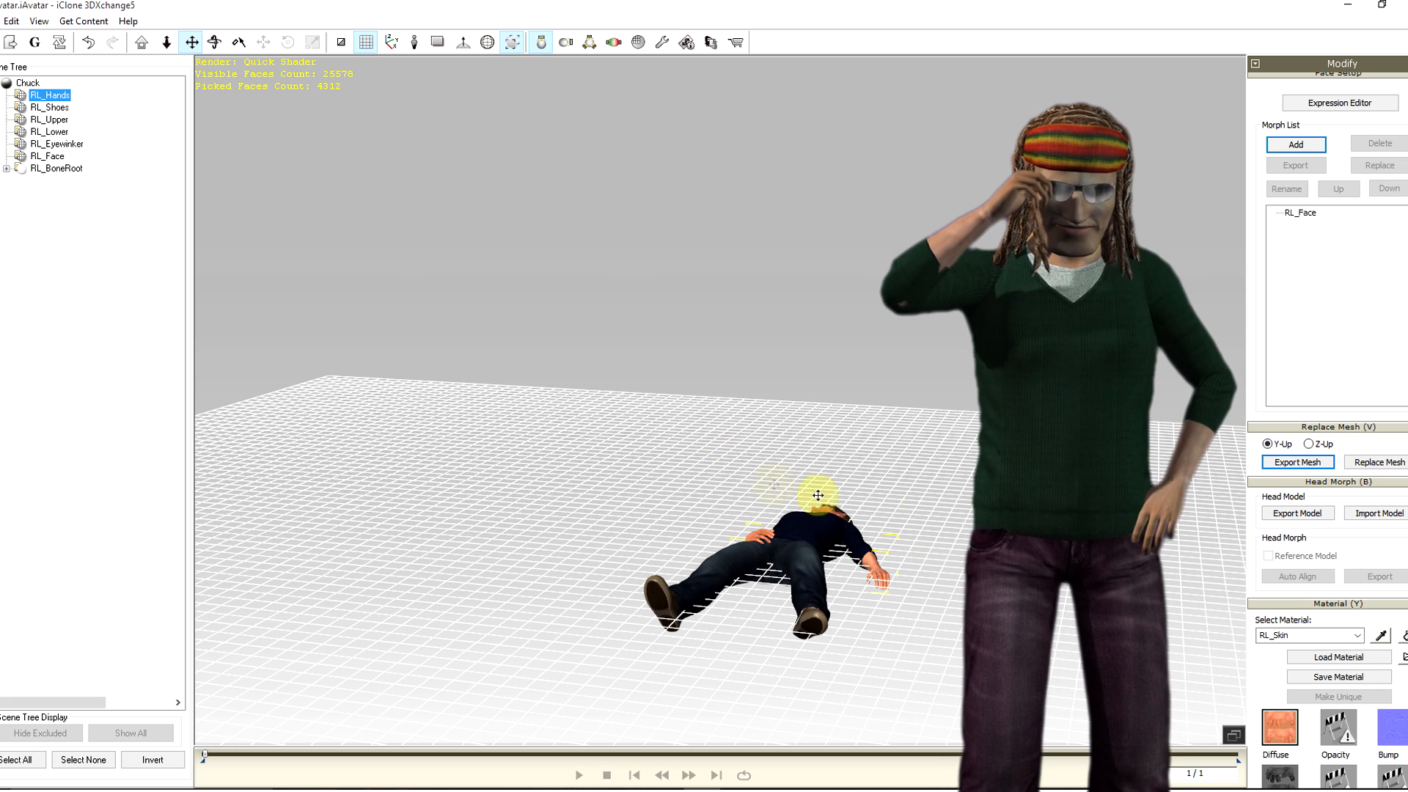
click(1294, 464)
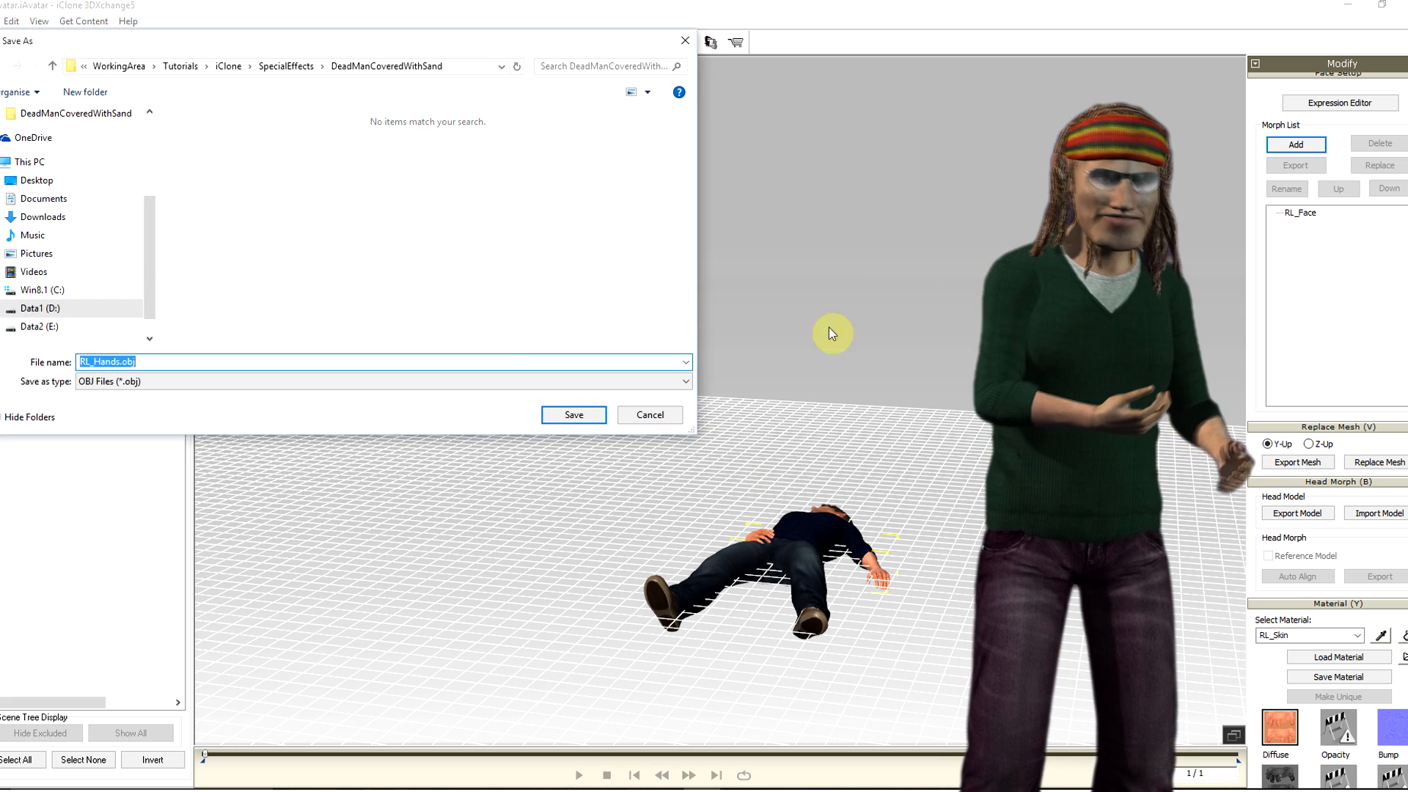
click(575, 417)
click(750, 437)
- Export the shoes and upper-body meshes as RL_Shoes.obj and RL_Upper.obj to the DeadManCoveredWithSand folder
click(57, 109)
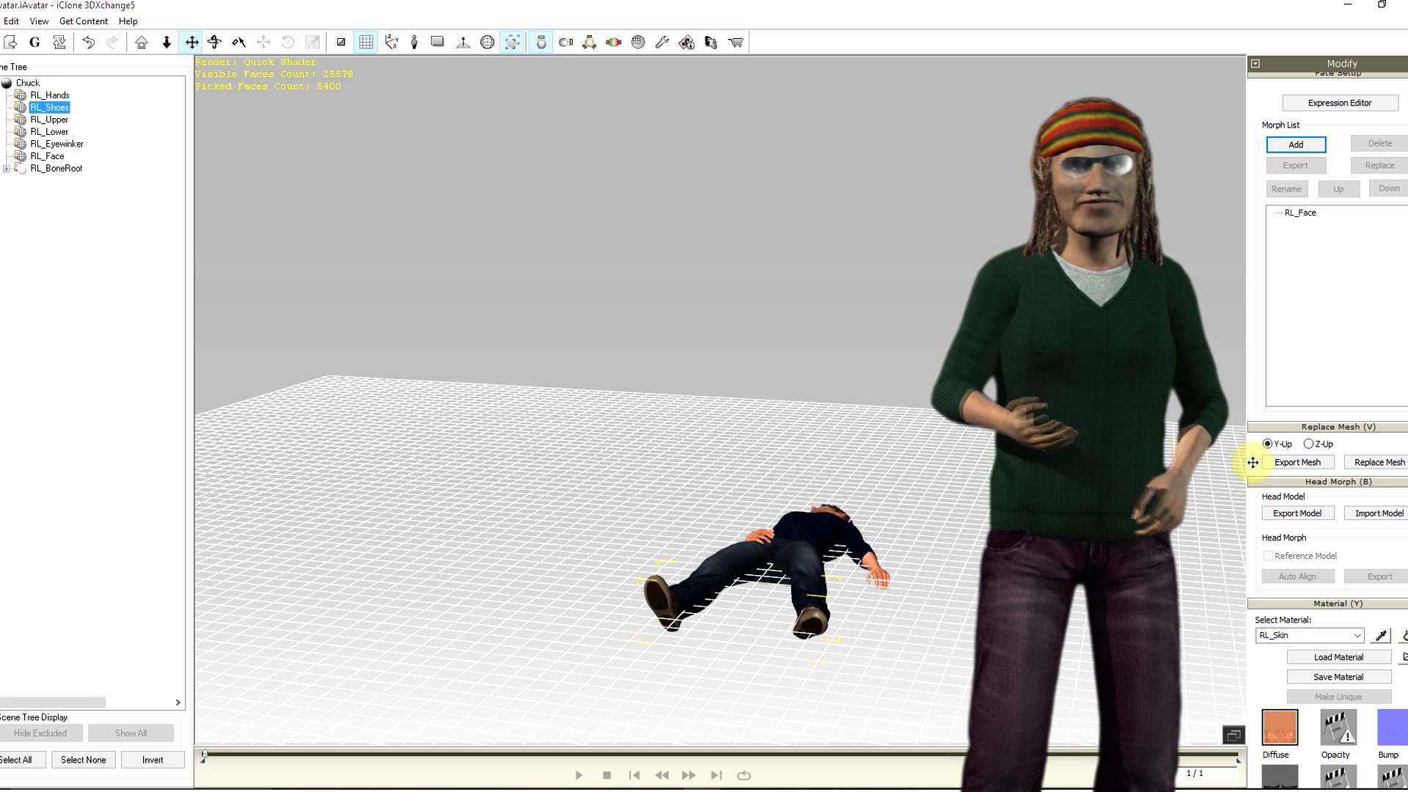
click(1306, 466)
click(575, 416)
click(751, 431)
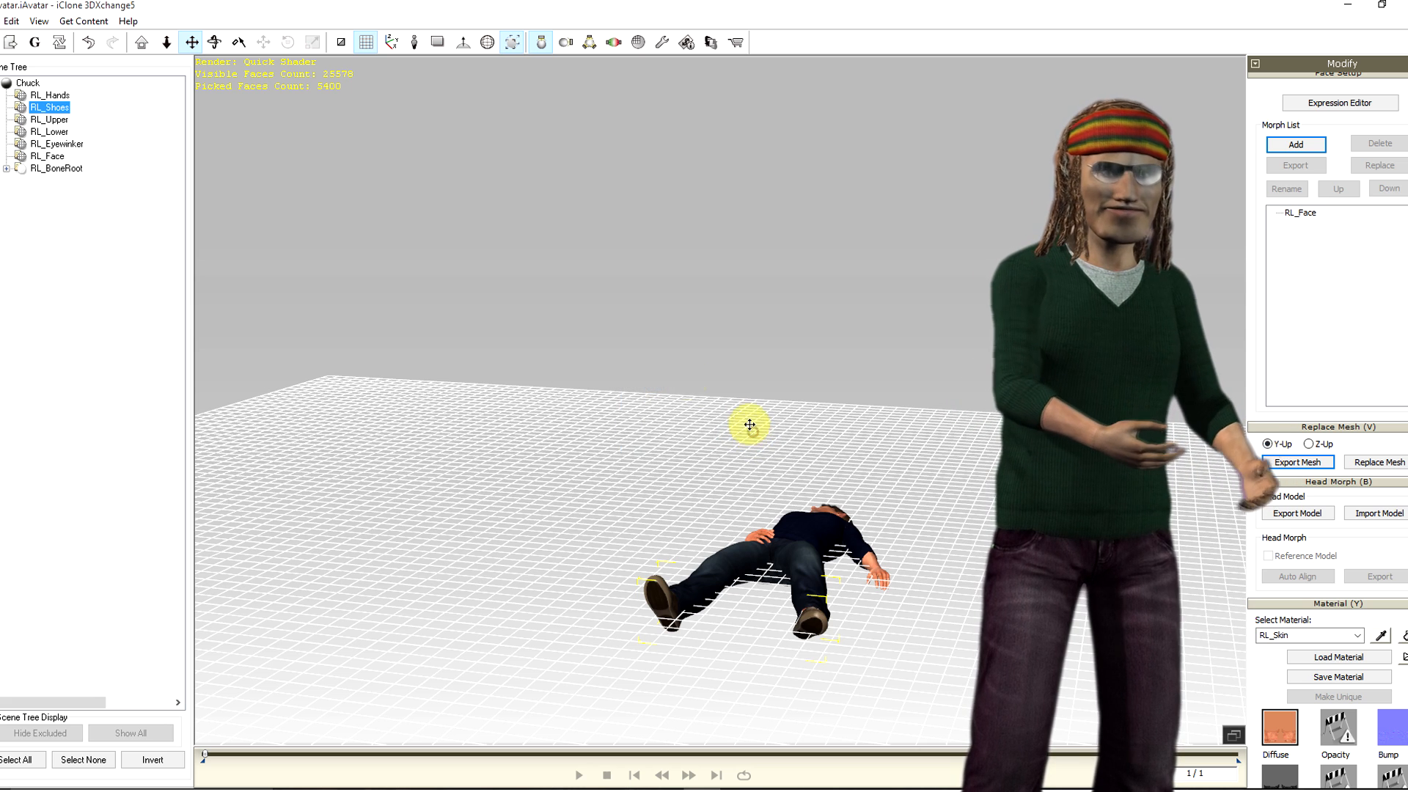
click(1298, 463)
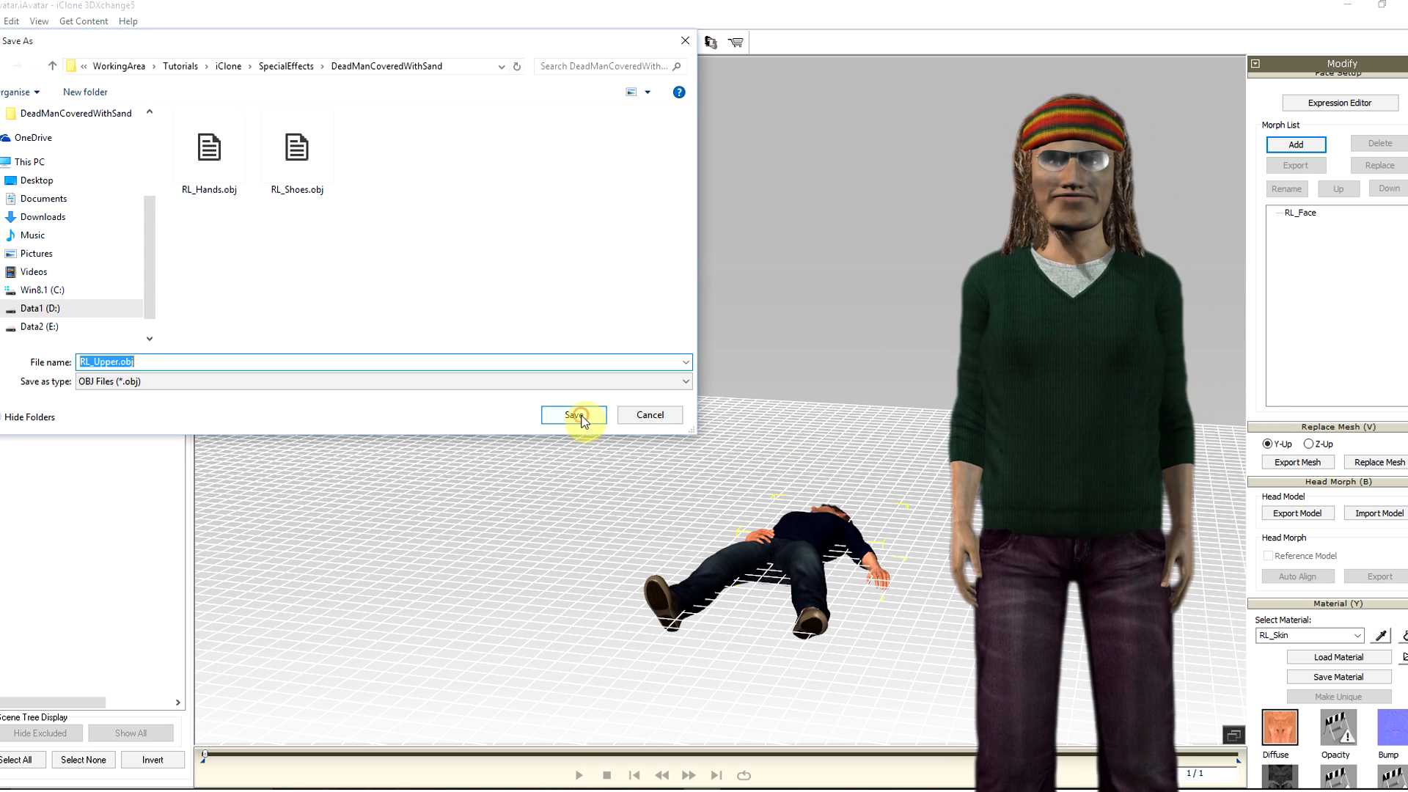
click(580, 415)
click(741, 432)
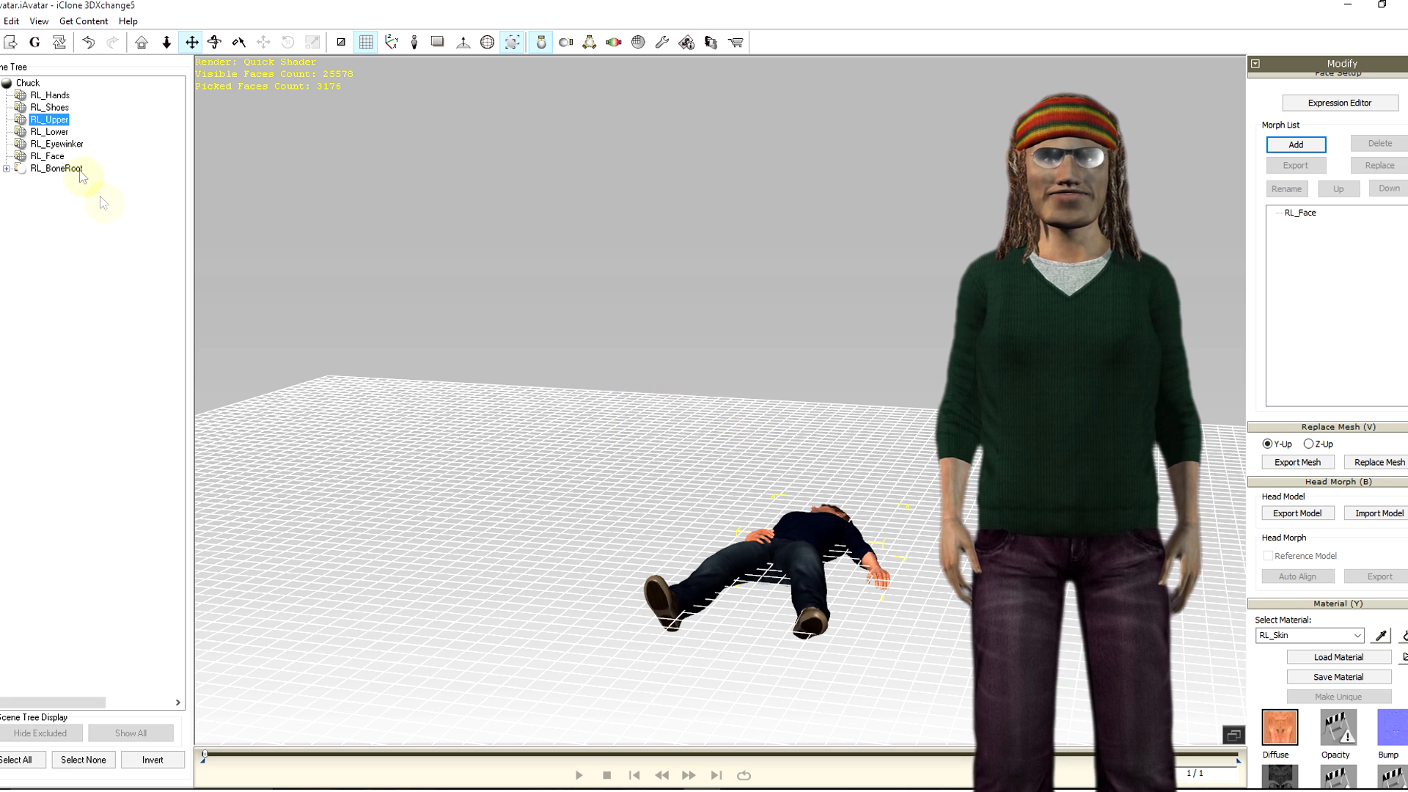
- Export the lower-body and eyewinker meshes as RL_Lower.obj and RL_Eyewinker.obj to the same folder
click(50, 132)
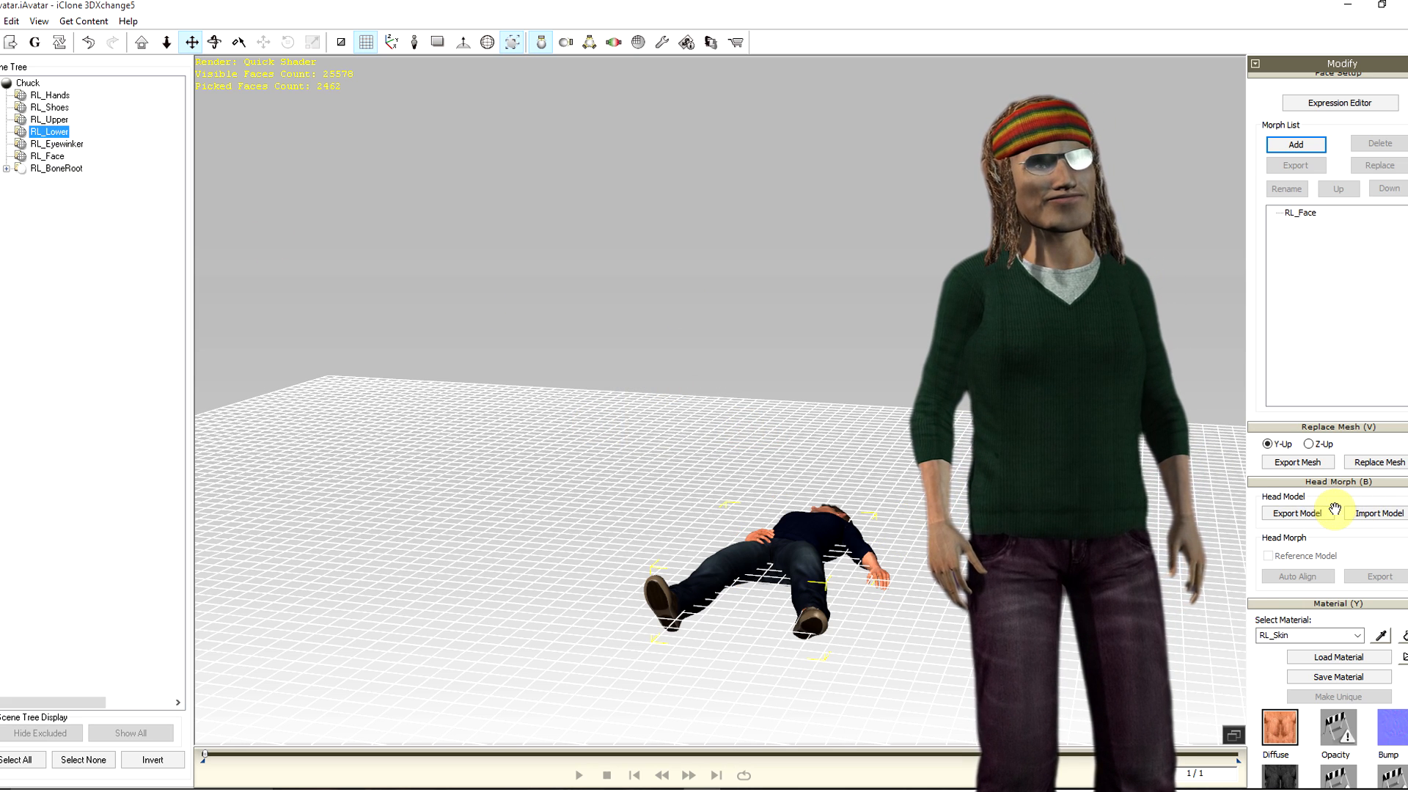
click(1298, 462)
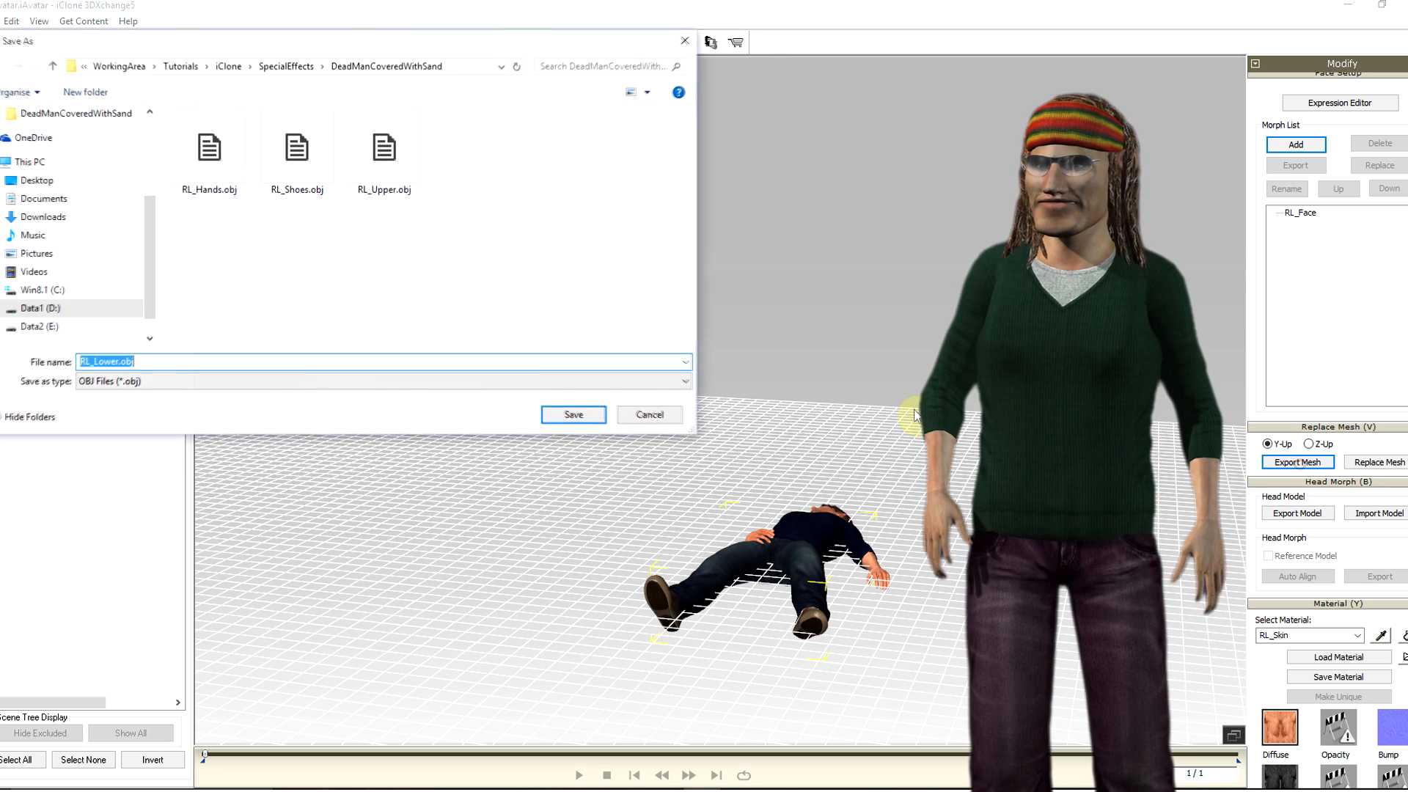
click(578, 416)
click(745, 431)
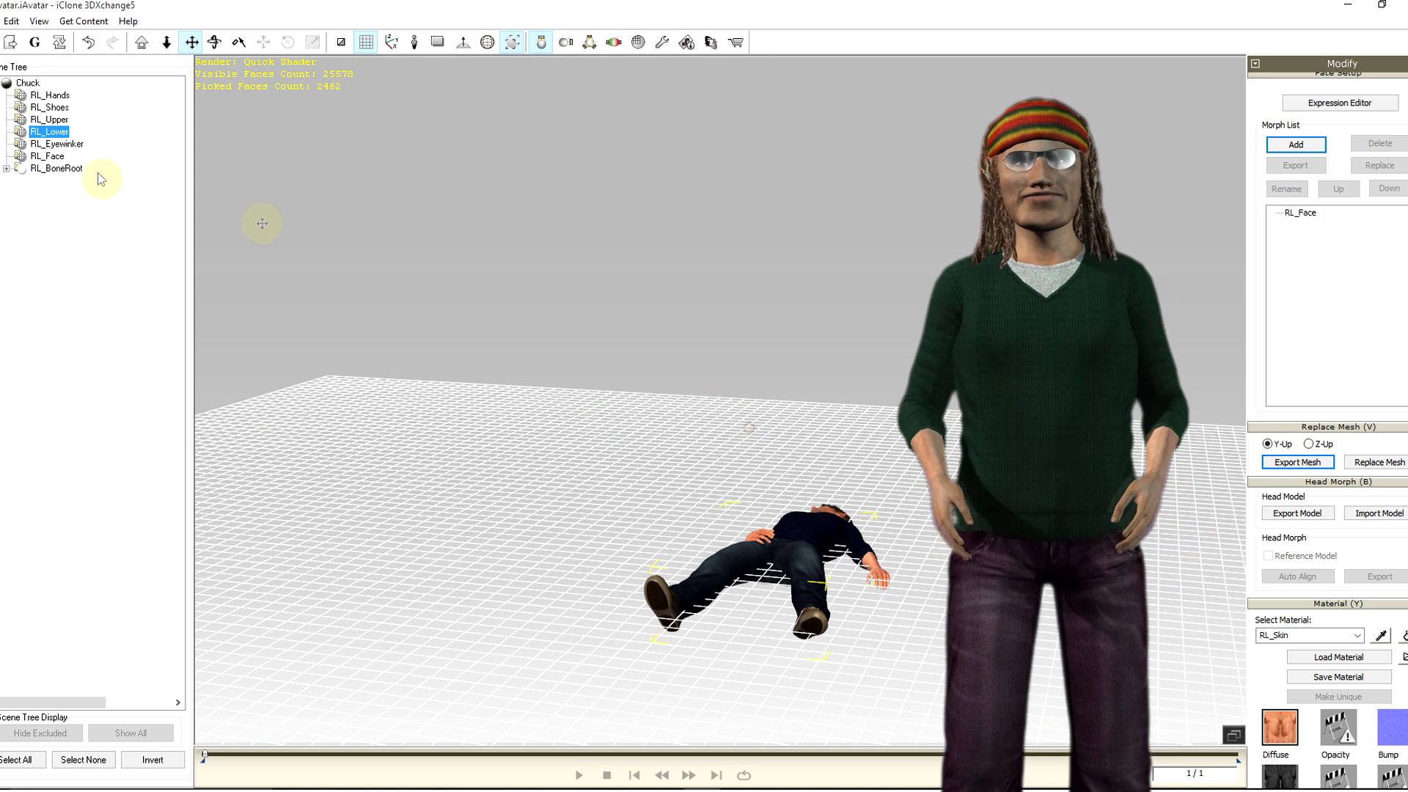
click(62, 145)
click(1298, 462)
click(575, 411)
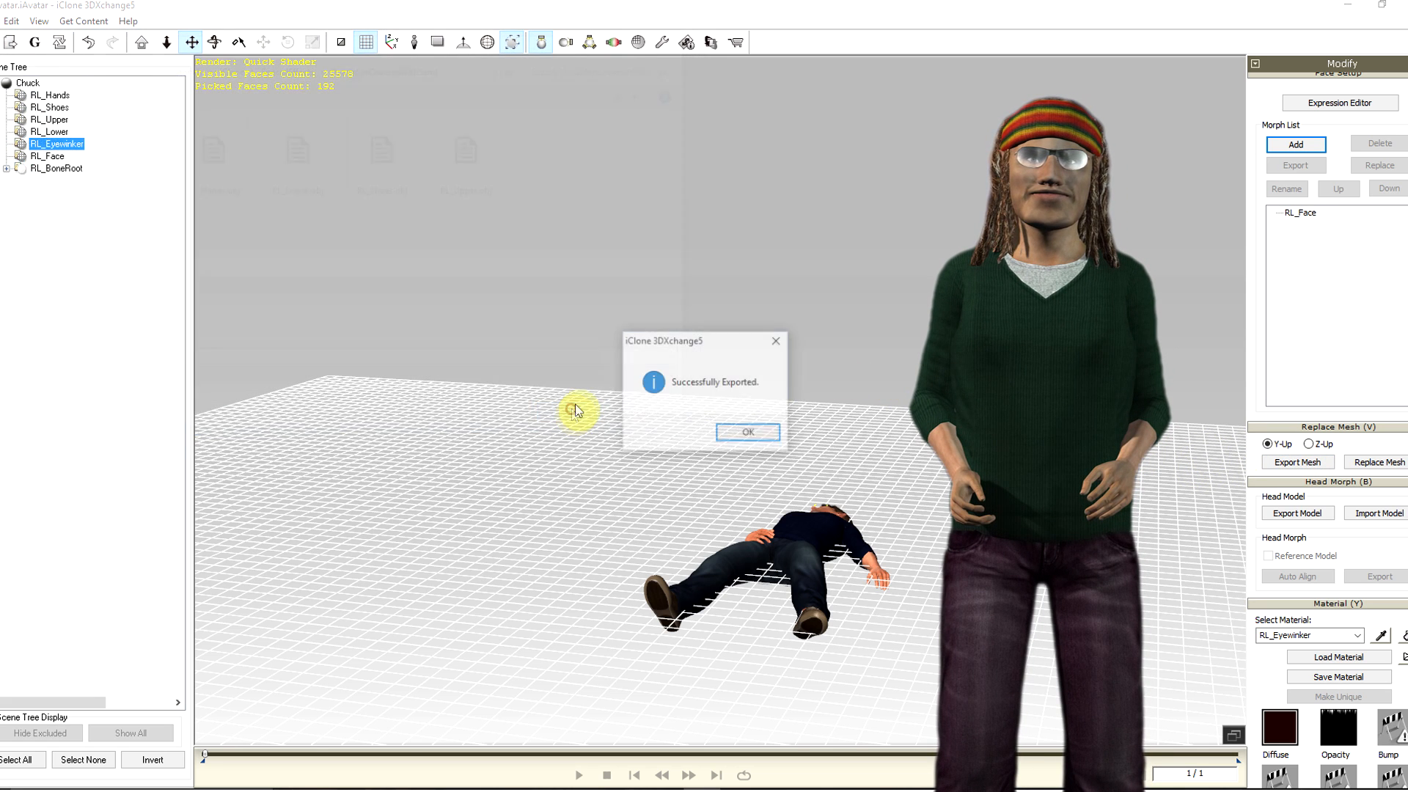
click(745, 432)
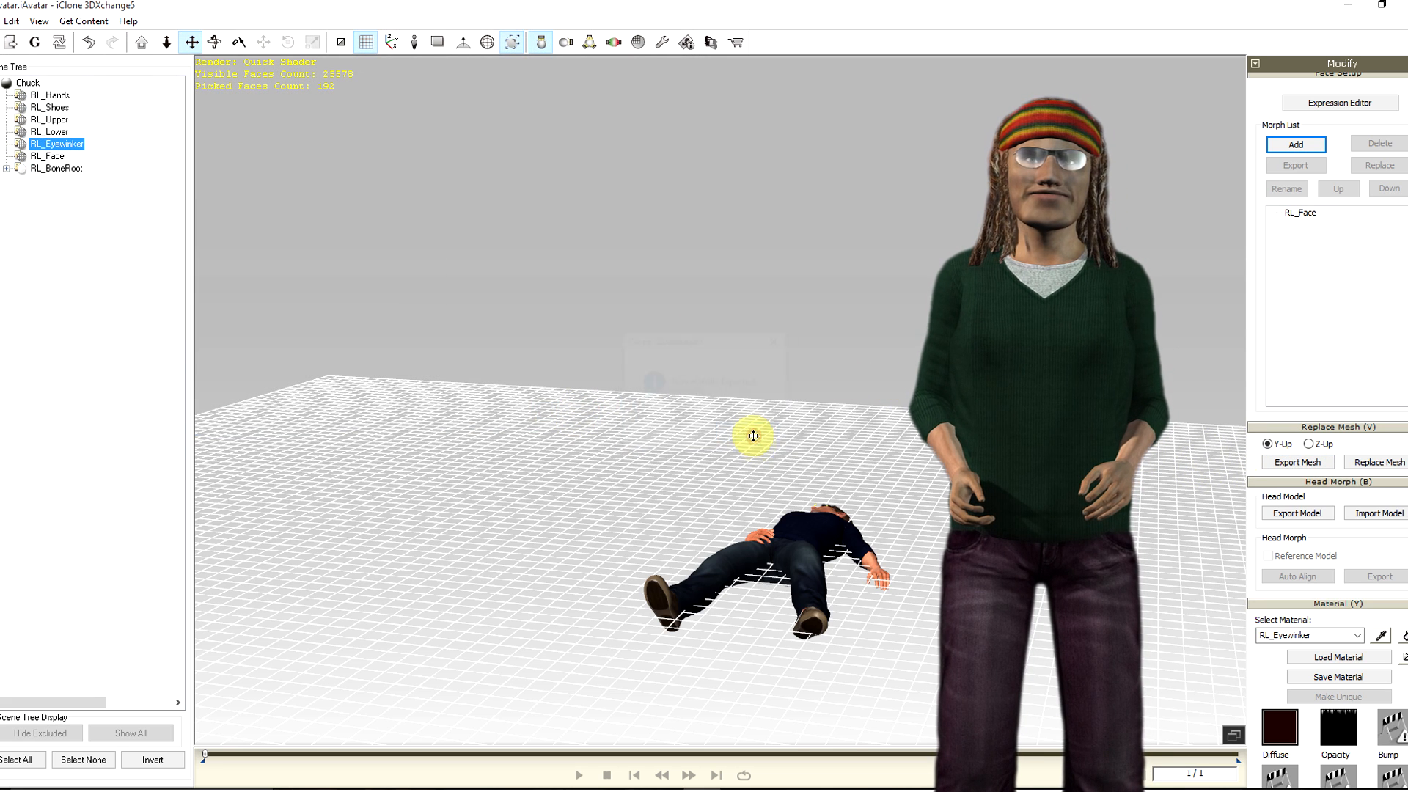
- Export the face mesh as RL_Face.obj to the DeadManCoveredWithSand folder
click(53, 157)
click(1298, 463)
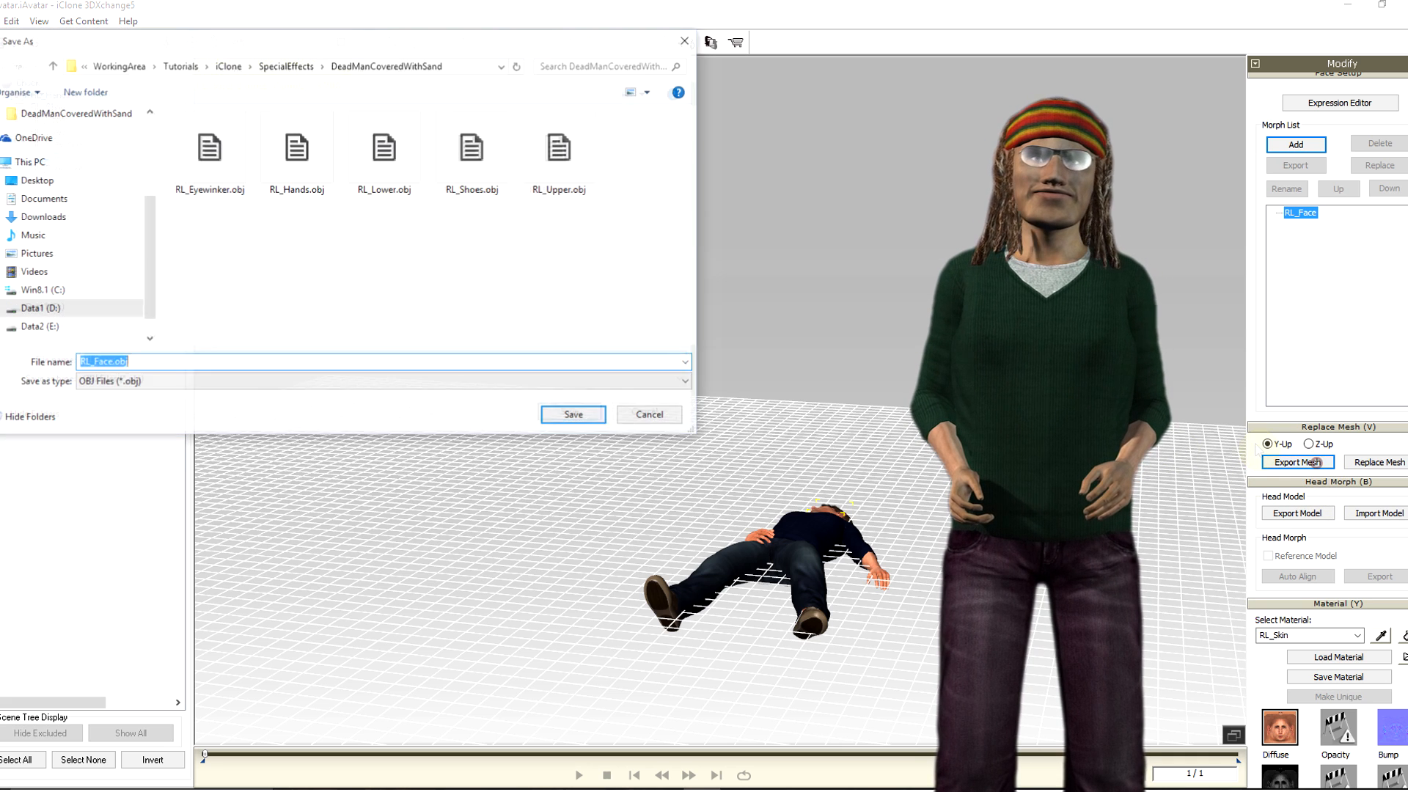
click(573, 411)
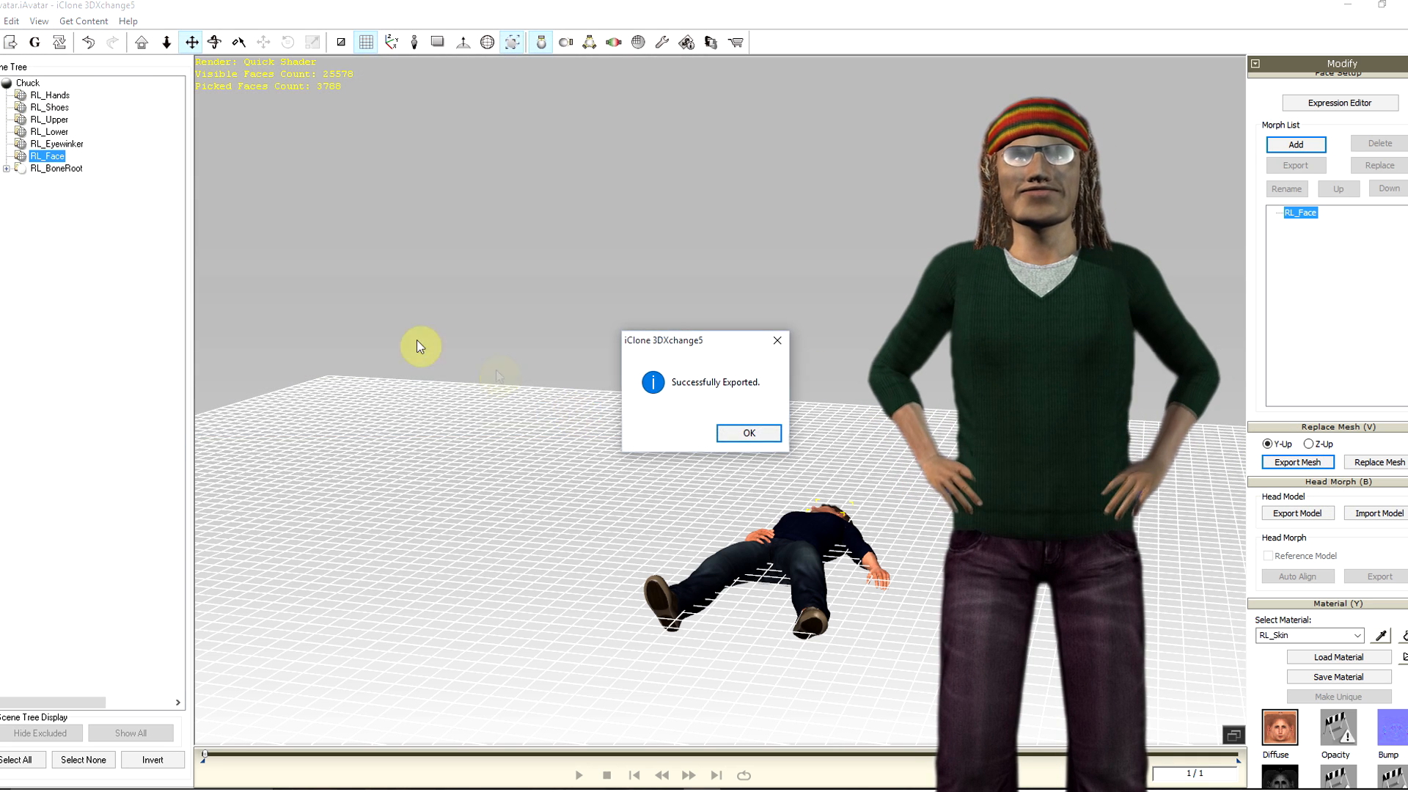
click(739, 434)
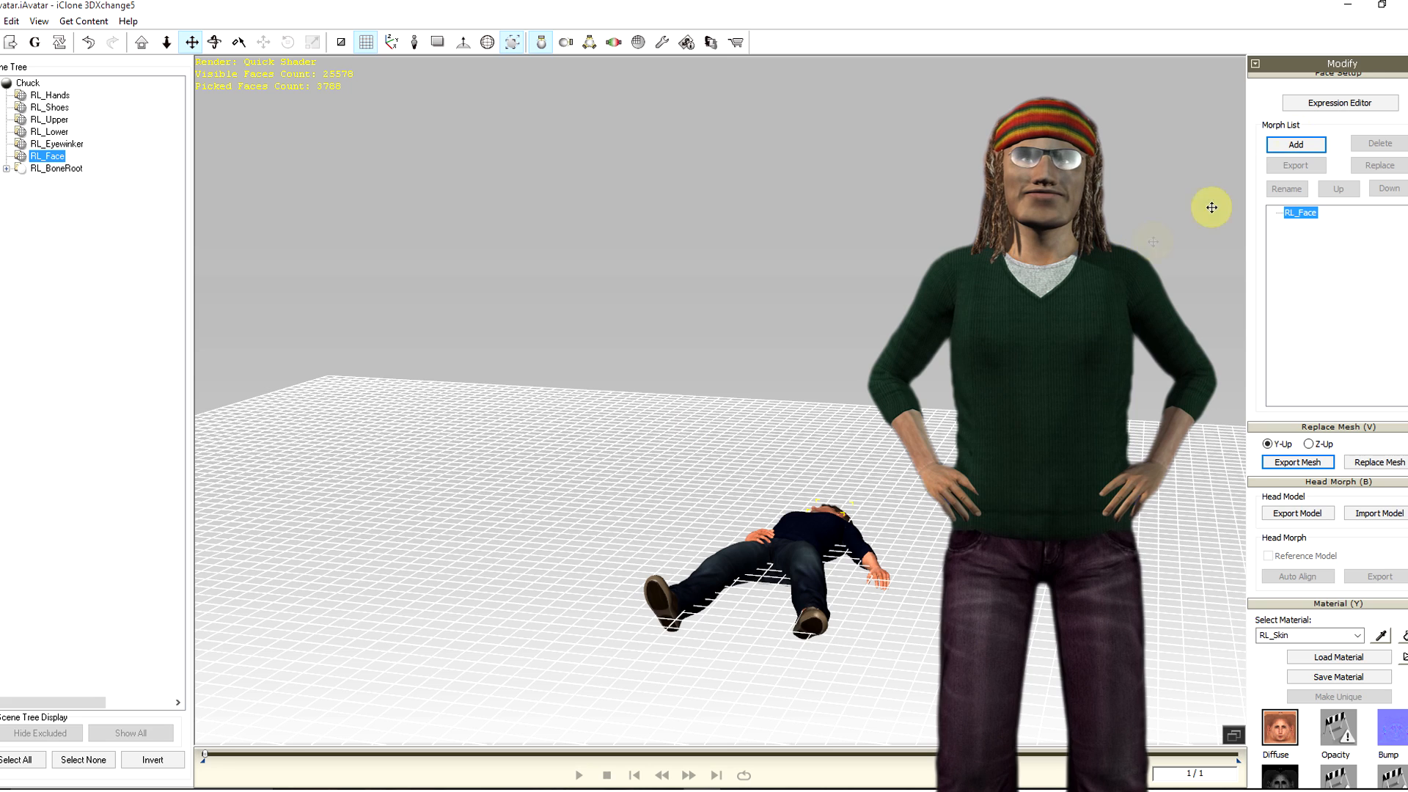
- Switch to Blender, dismiss the splash screen and delete the default cube
click(1352, 4)
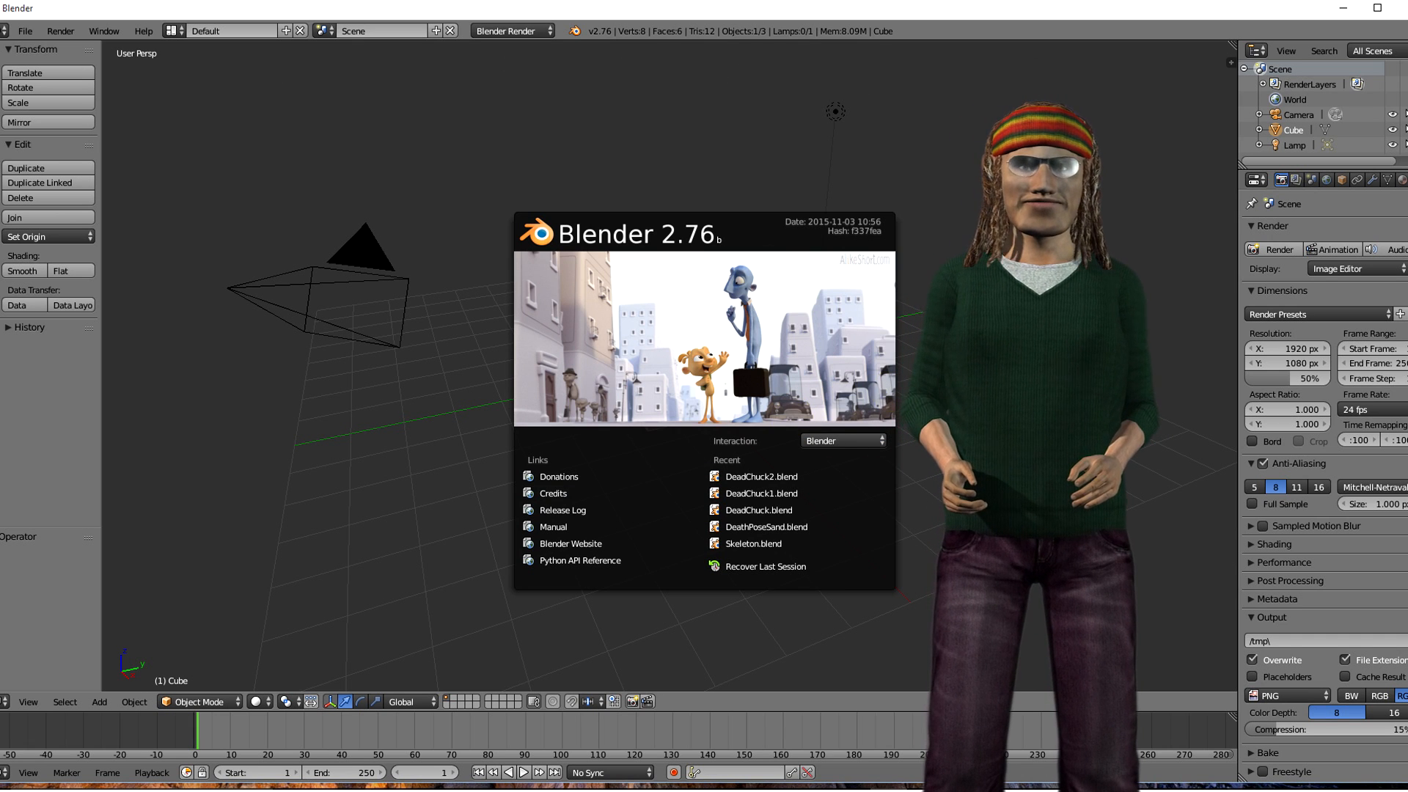
key(Escape)
key(x)
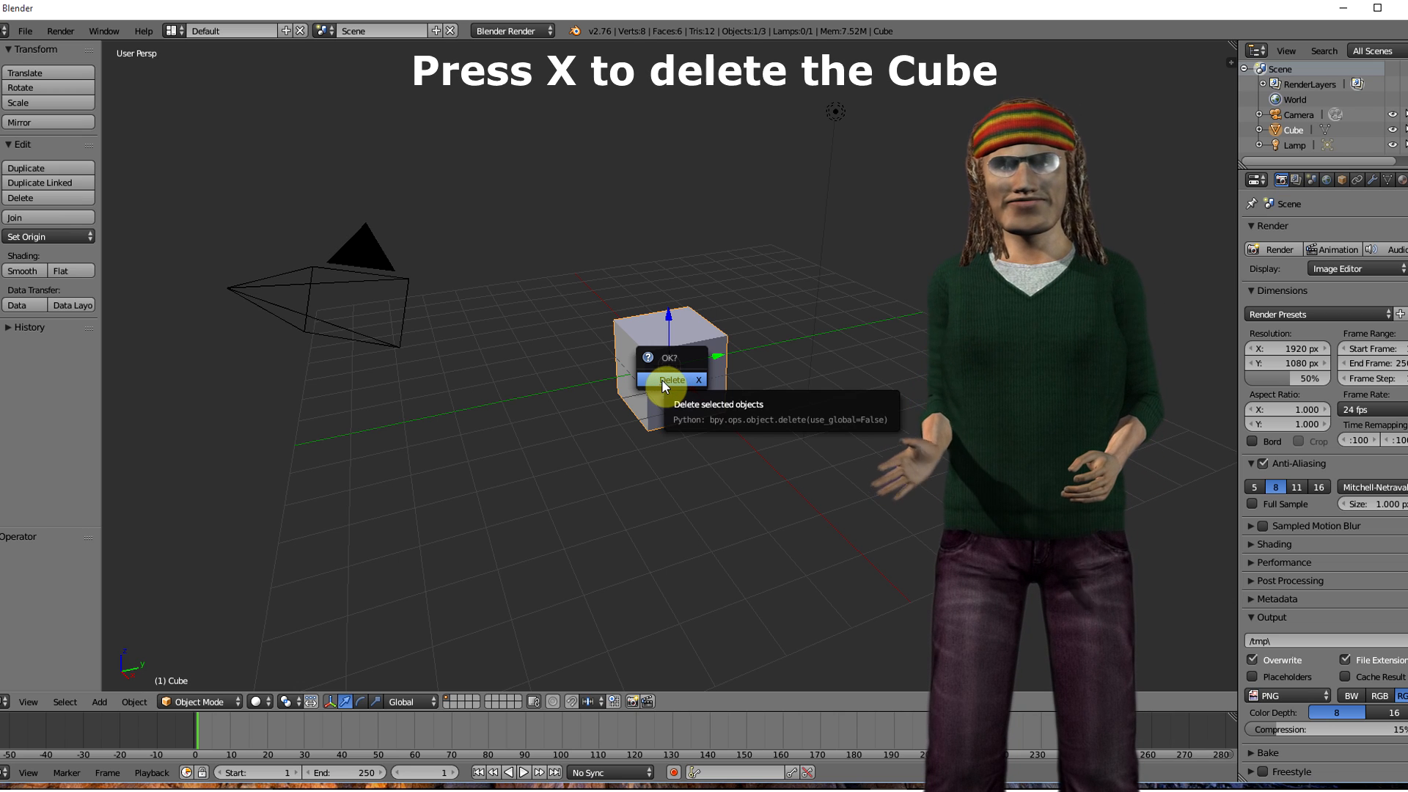
click(662, 381)
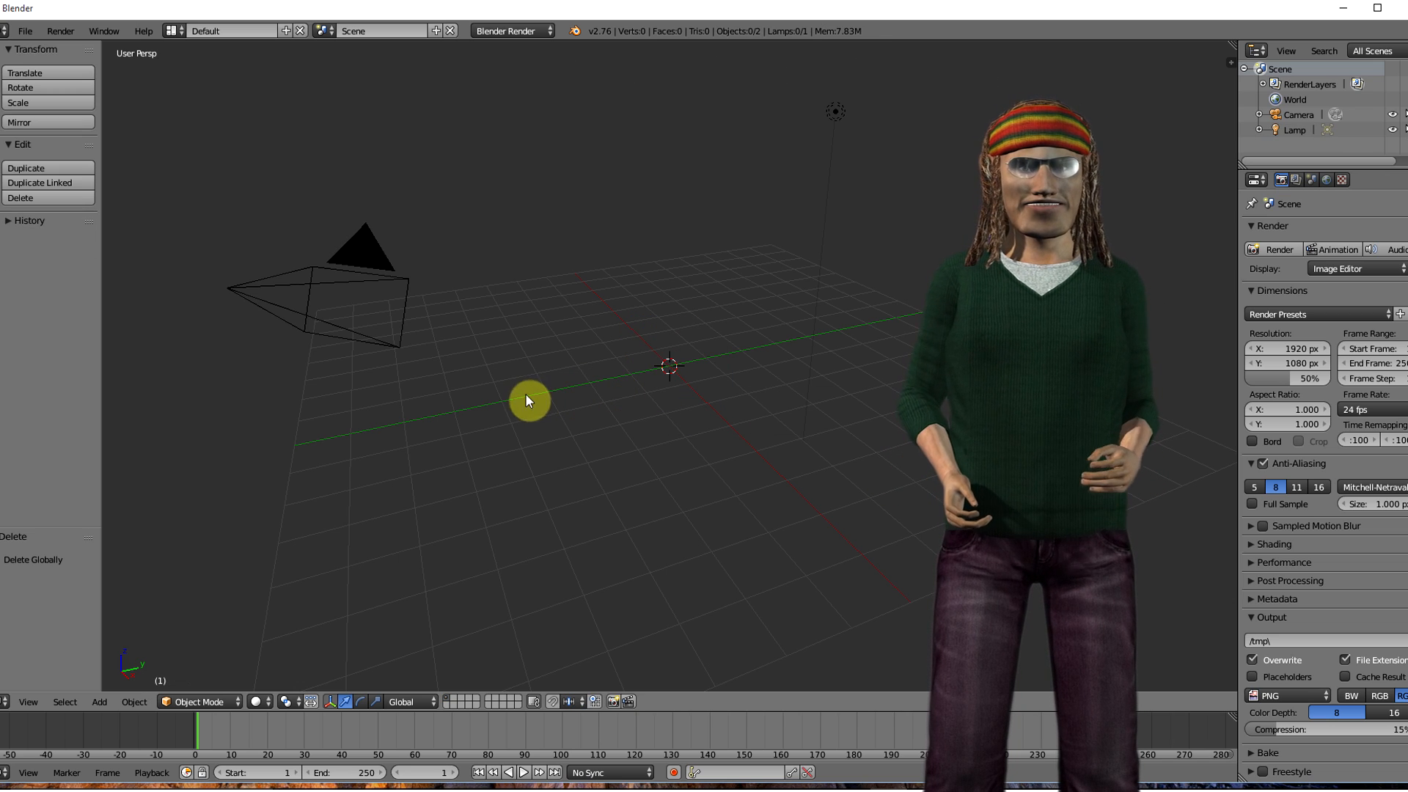
- Import the Wavefront file RL_Upper.obj from D:\WorkingArea\Tutorials\iClone\SpecialEffects\DeadManCoveredWithSand
click(25, 31)
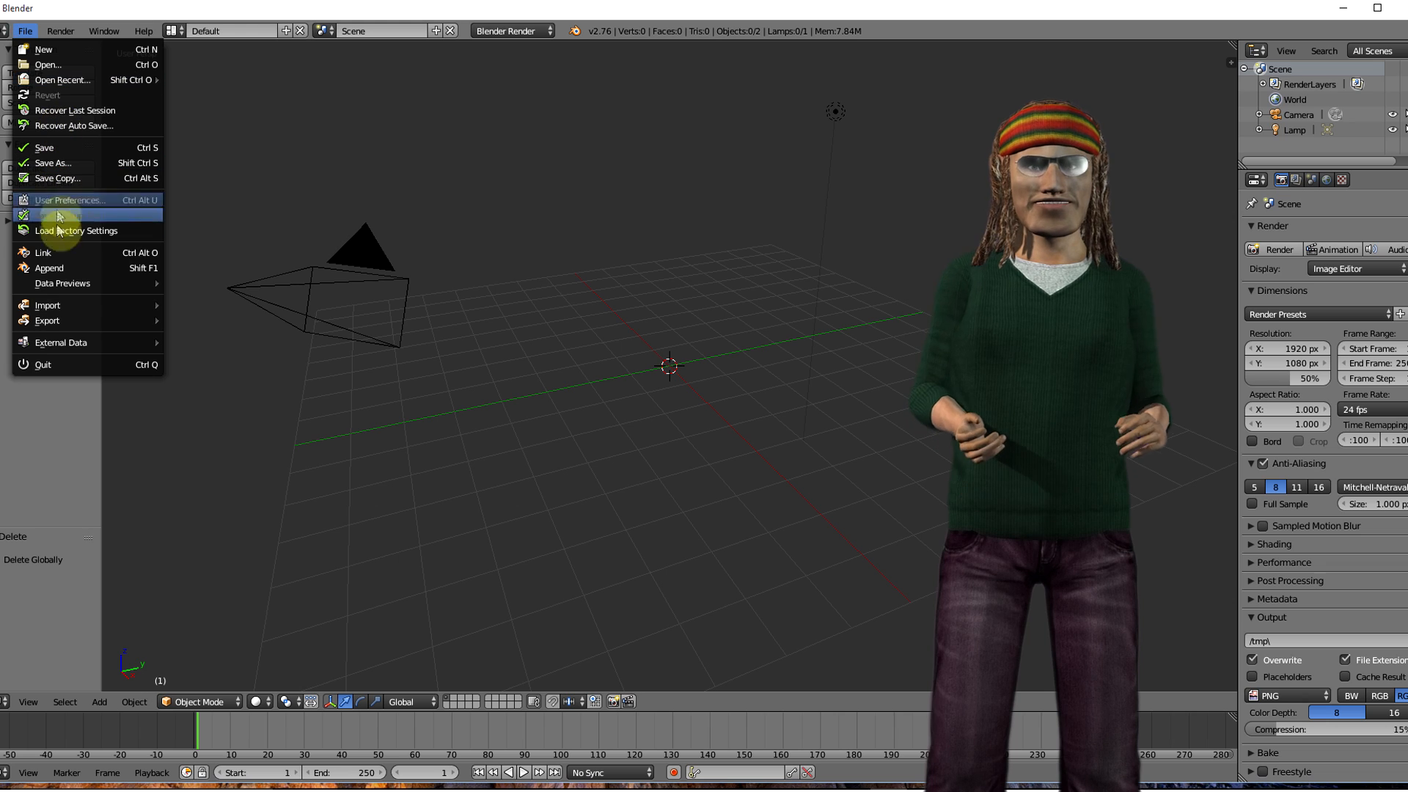
mouse_move(68, 306)
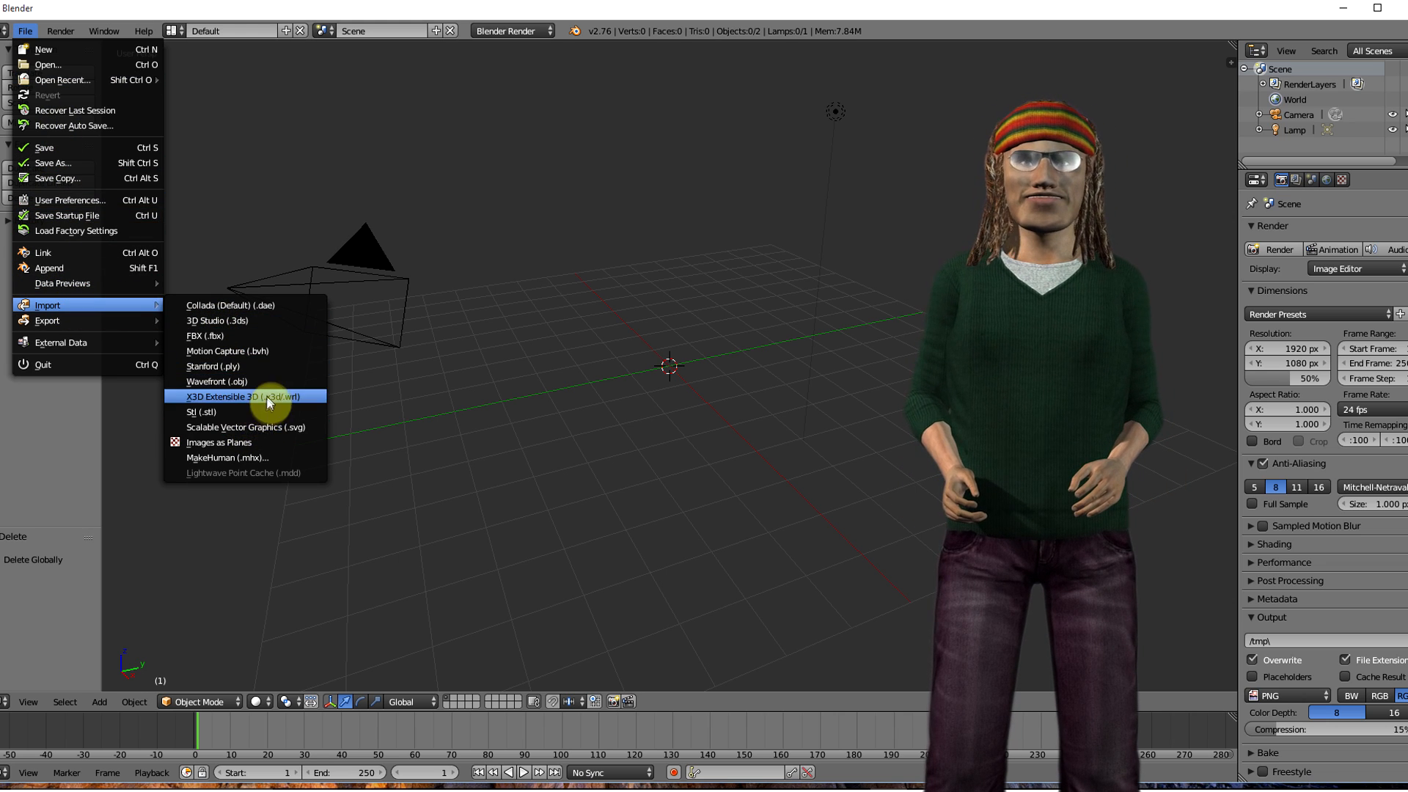
click(248, 382)
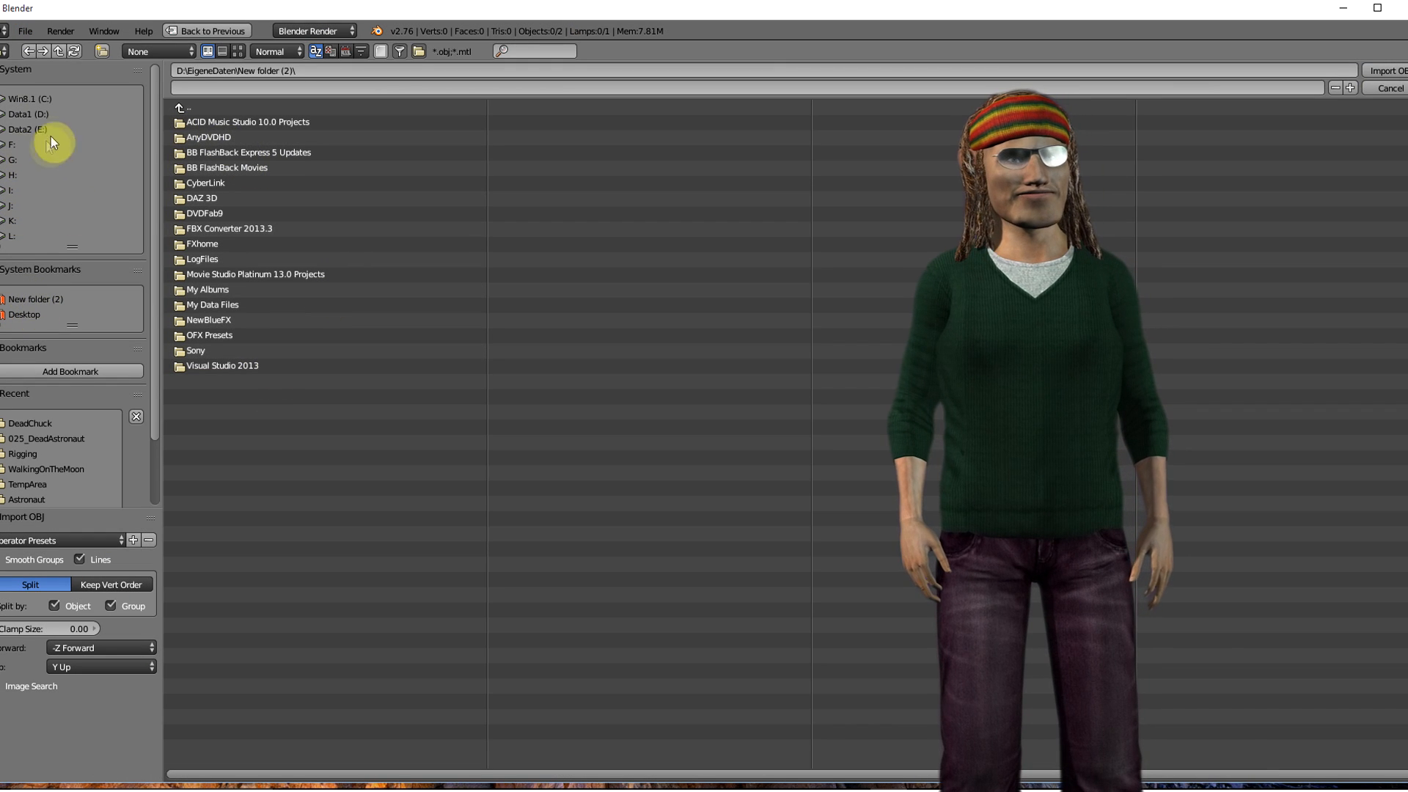
click(38, 115)
click(207, 396)
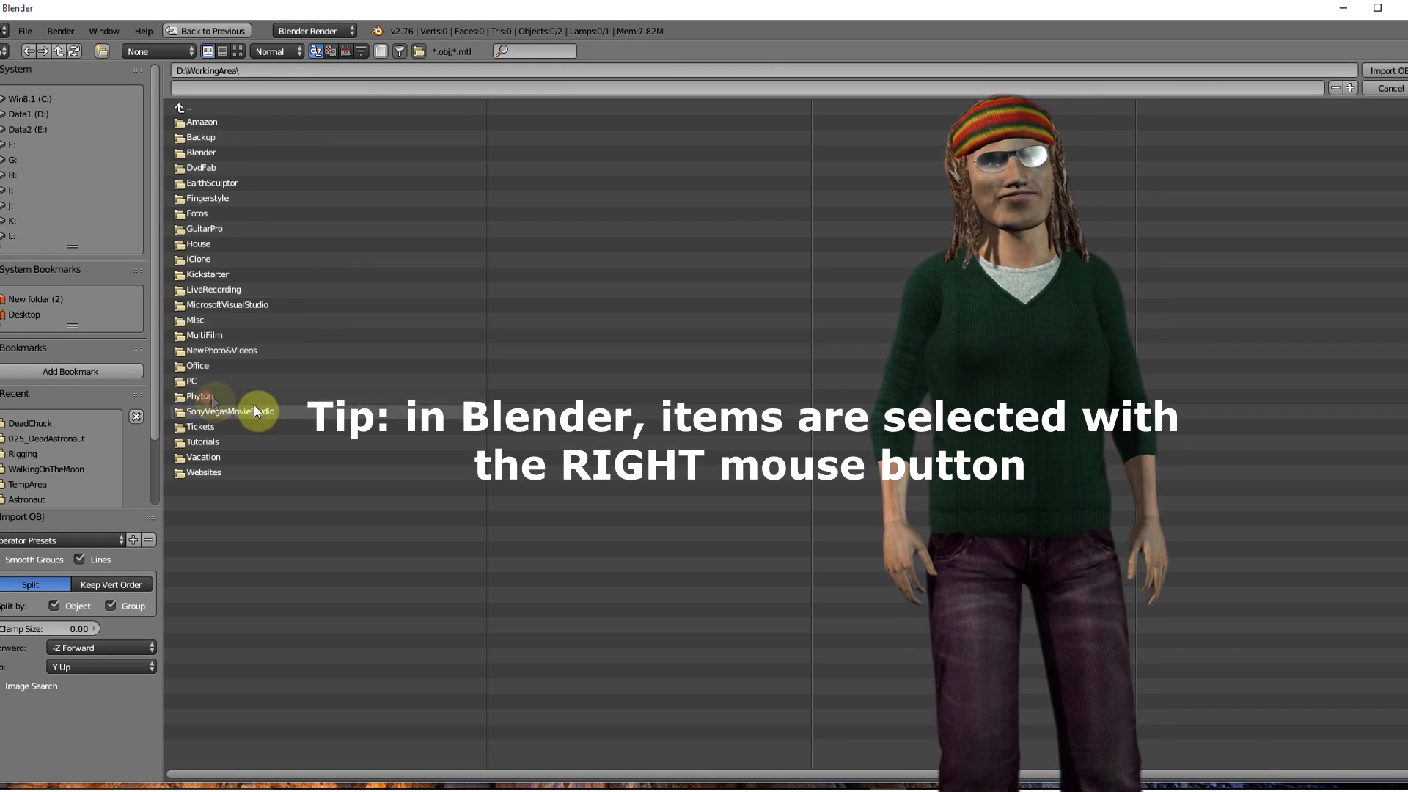
click(206, 443)
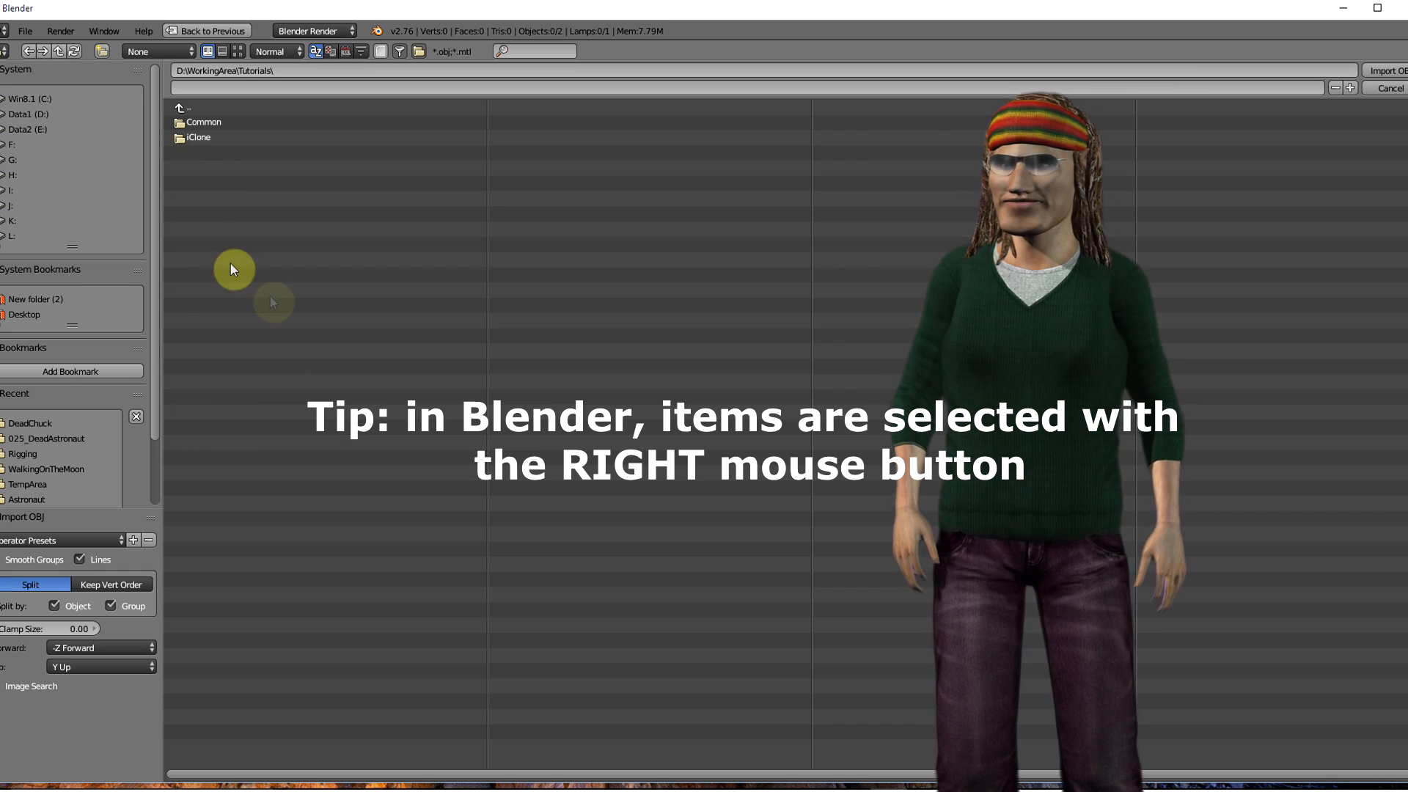
click(208, 138)
click(230, 138)
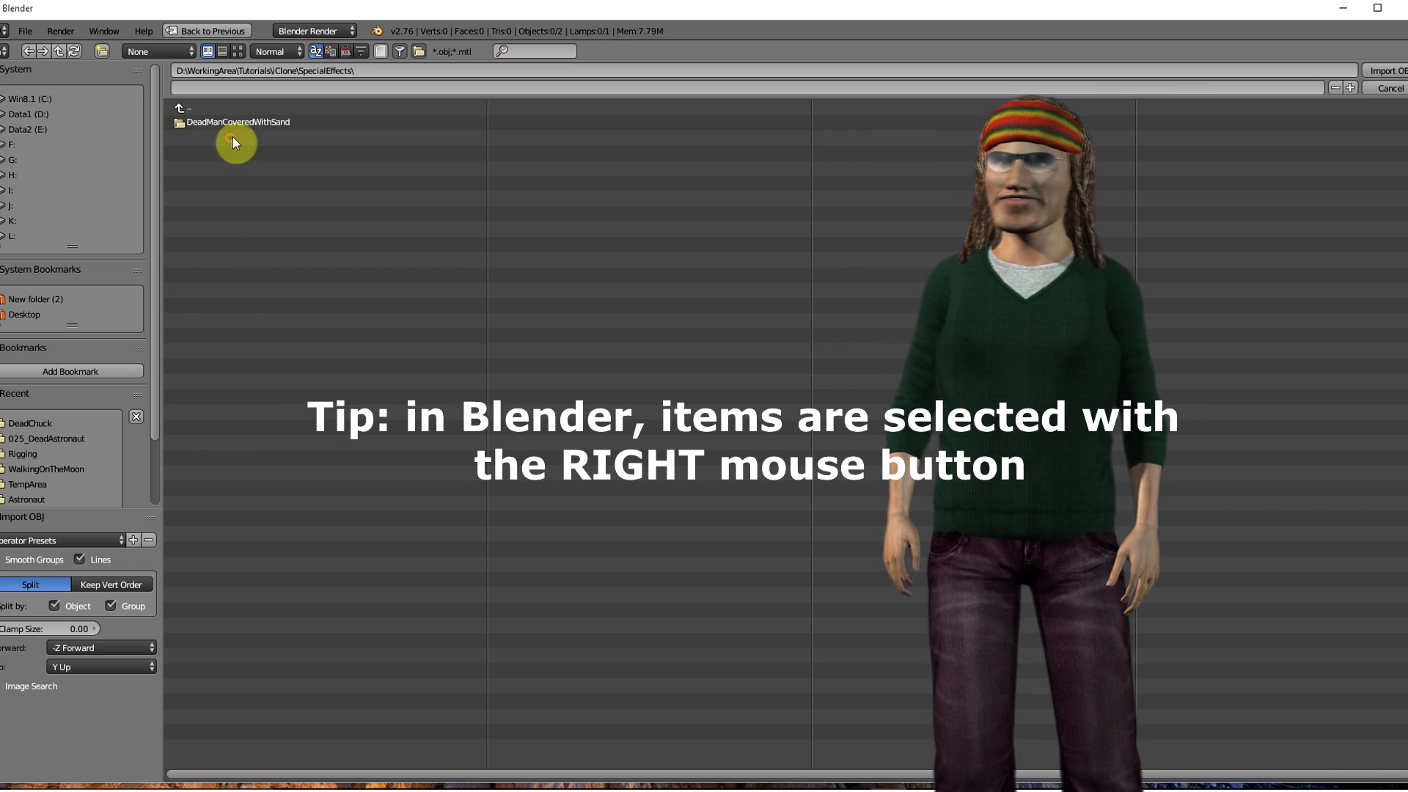
click(239, 122)
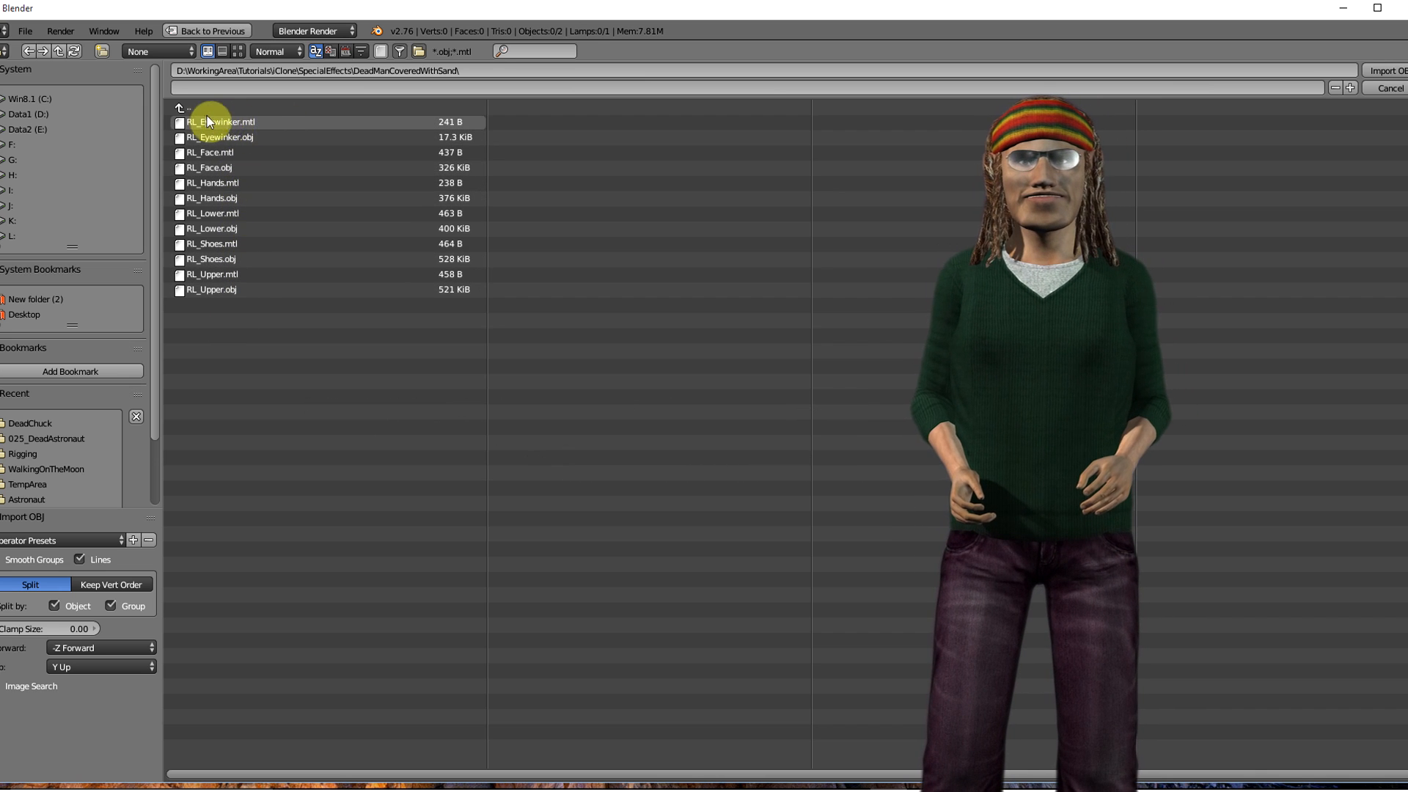
double_click(227, 290)
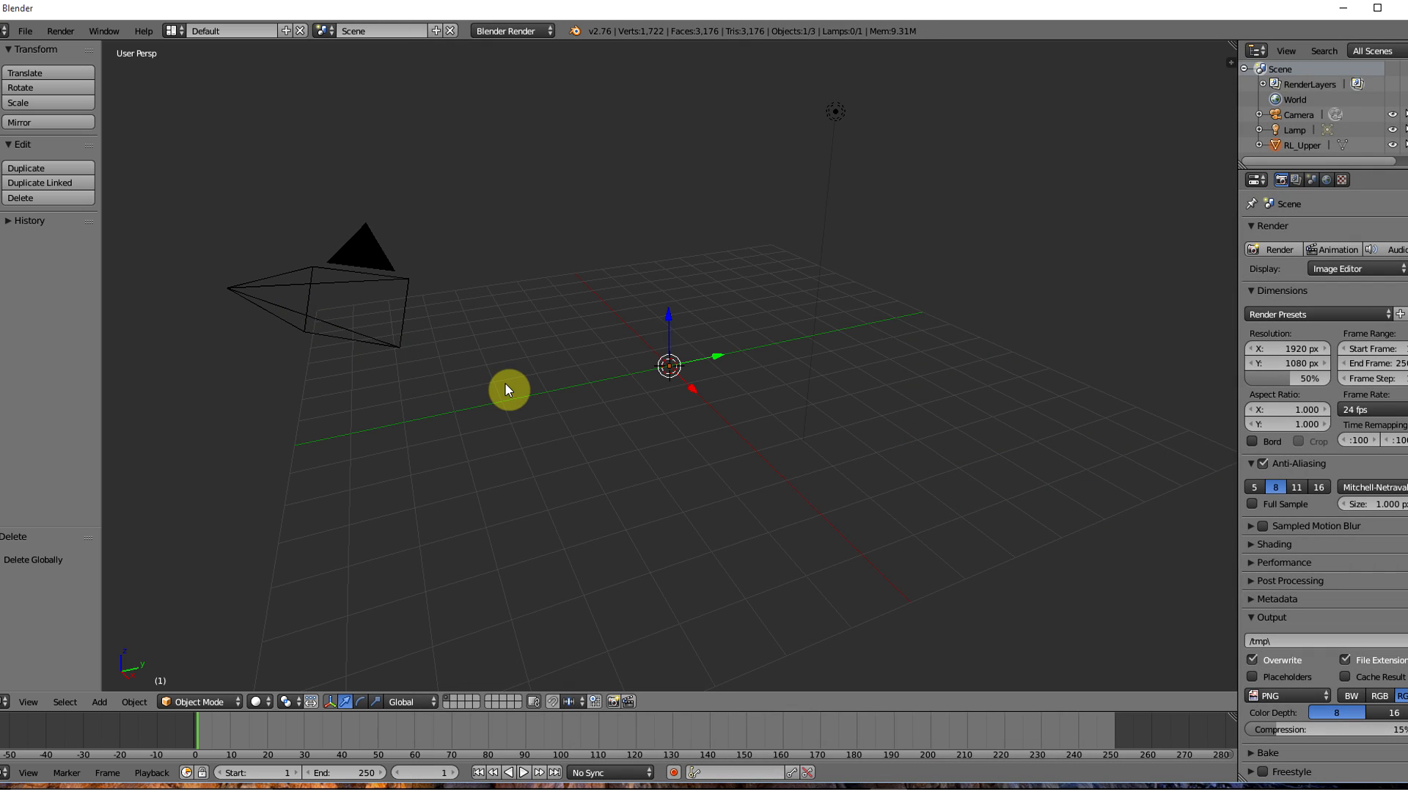
scroll(541, 327, down, 5)
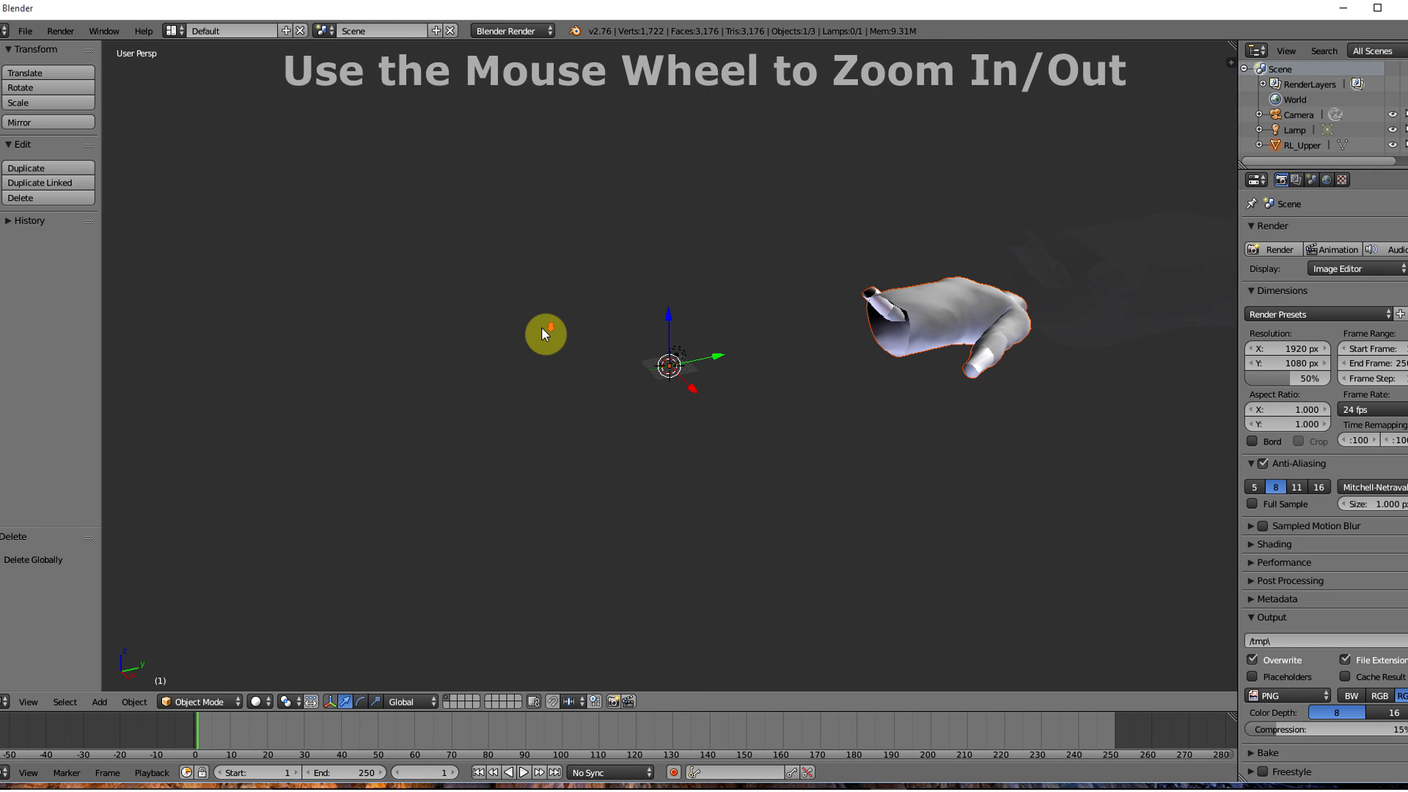
- Import the Wavefront file RL_Shoes.obj from the DeadManCoveredWithSand folder
scroll(541, 327, down, 3)
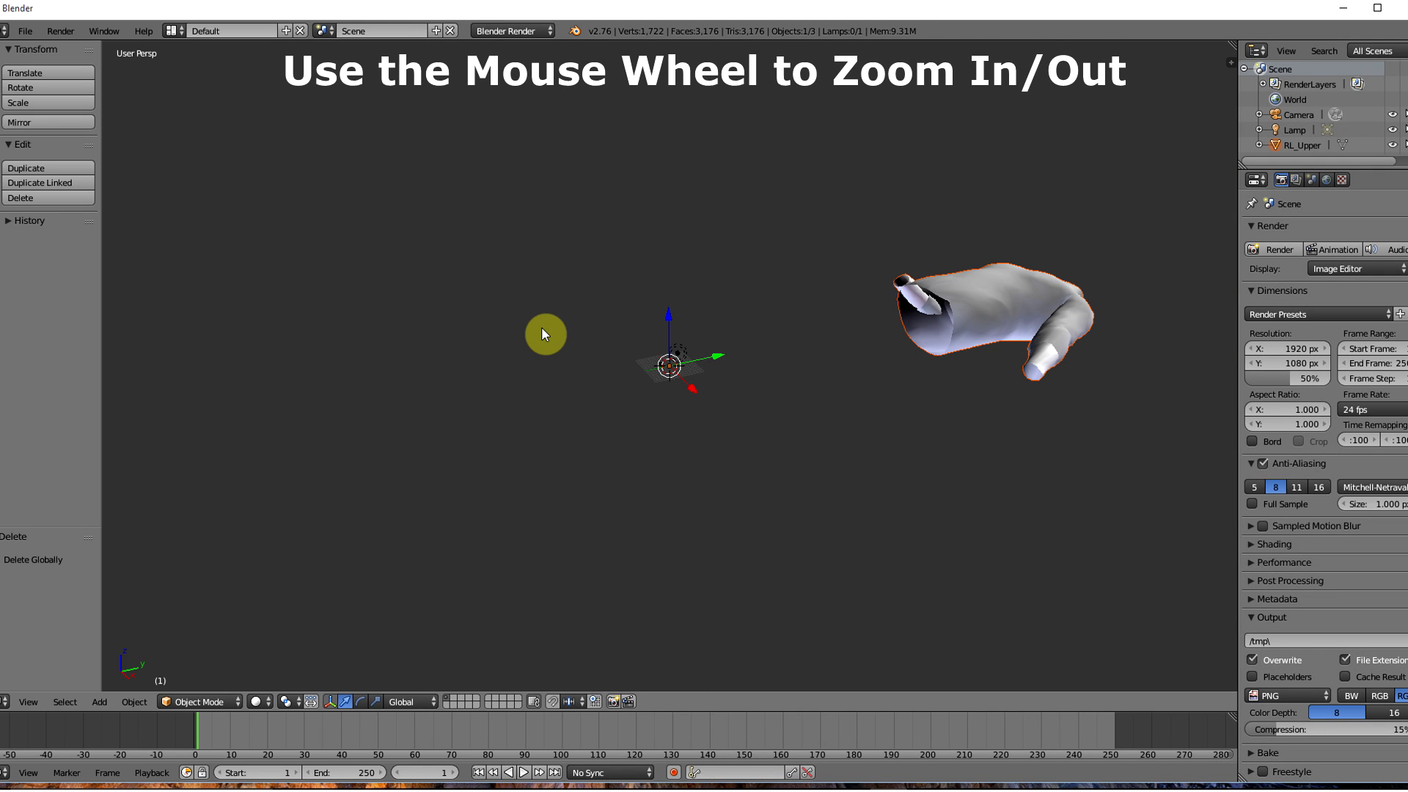
scroll(541, 327, up, 2)
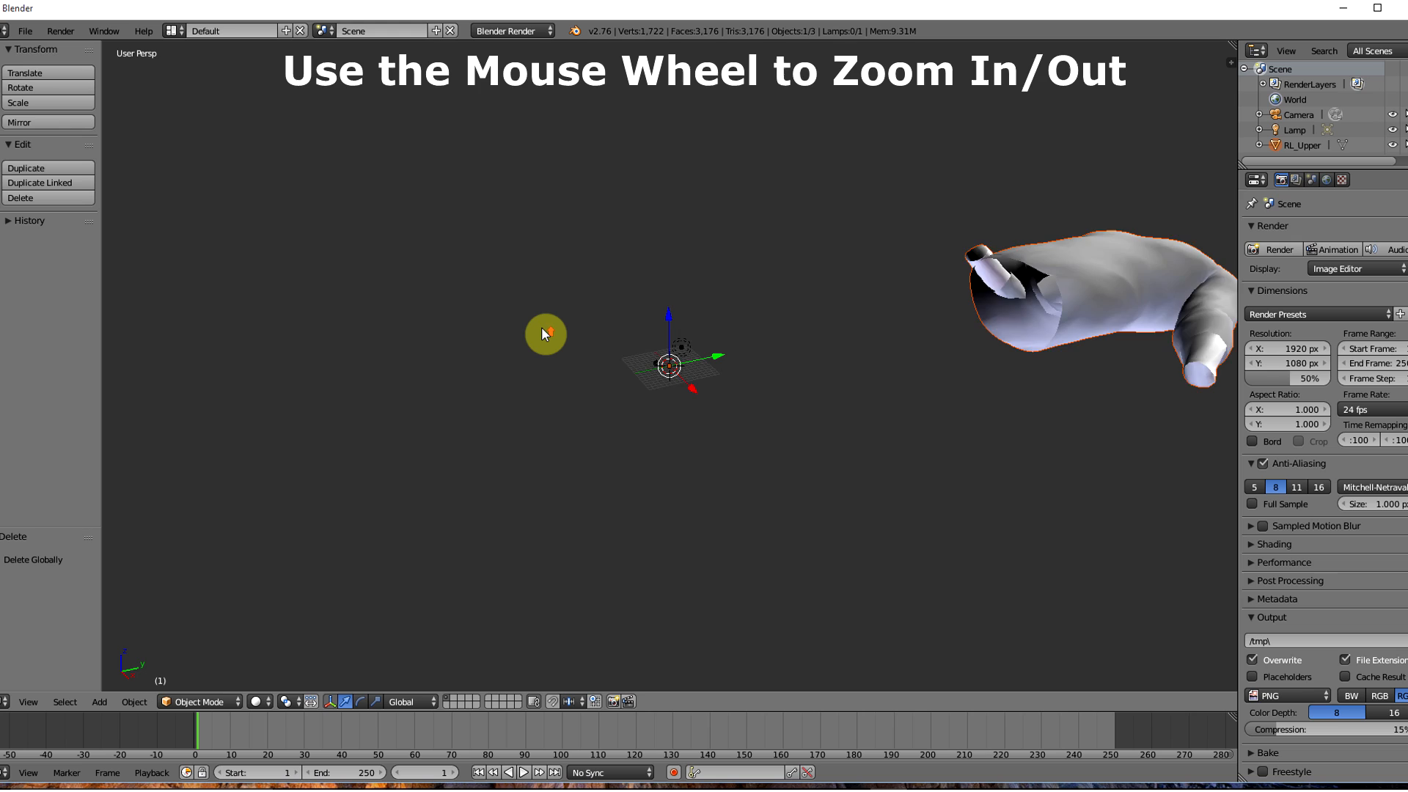
click(26, 33)
click(94, 302)
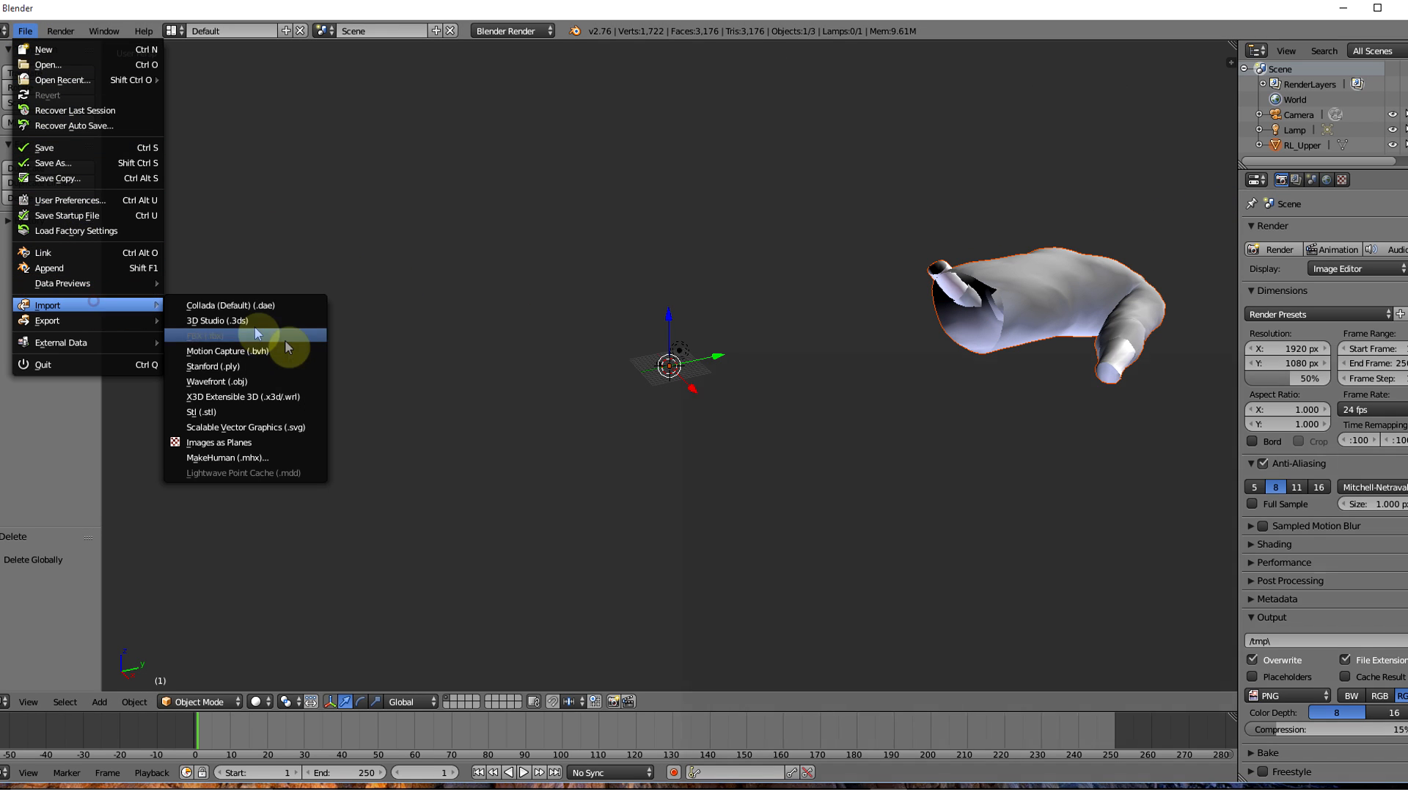
click(261, 380)
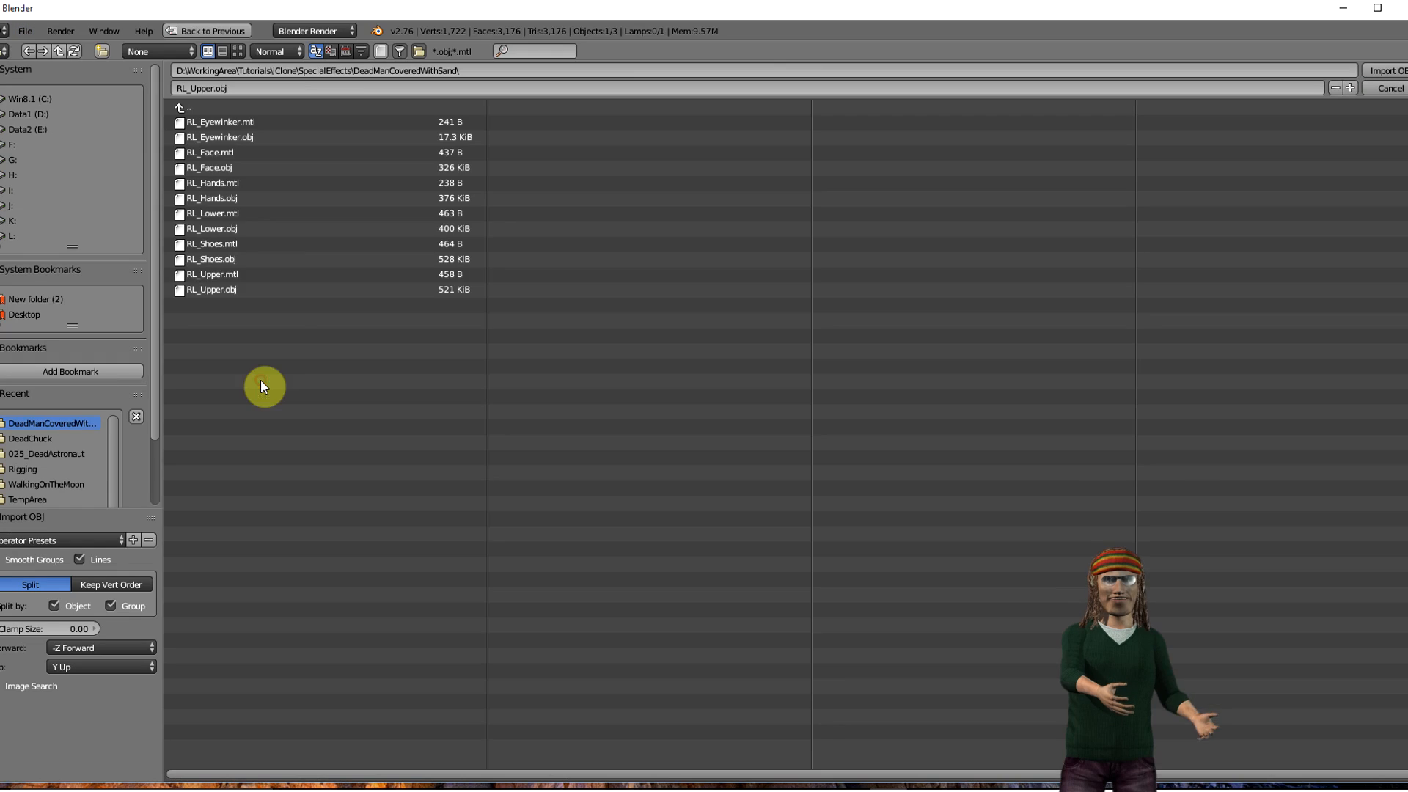
click(235, 259)
click(235, 260)
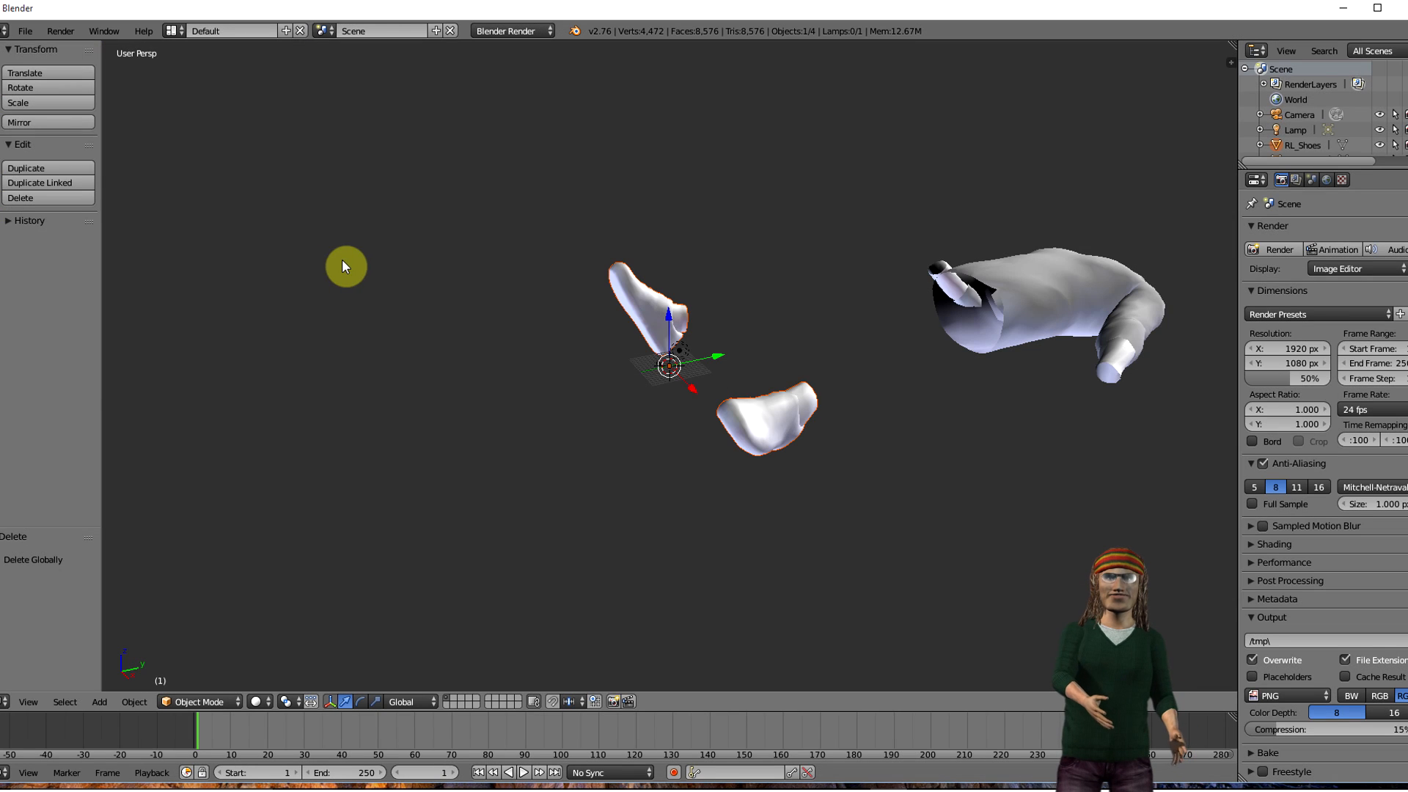
- Import the lower-body Wavefront file RL_Lower.obj from the same folder
click(25, 30)
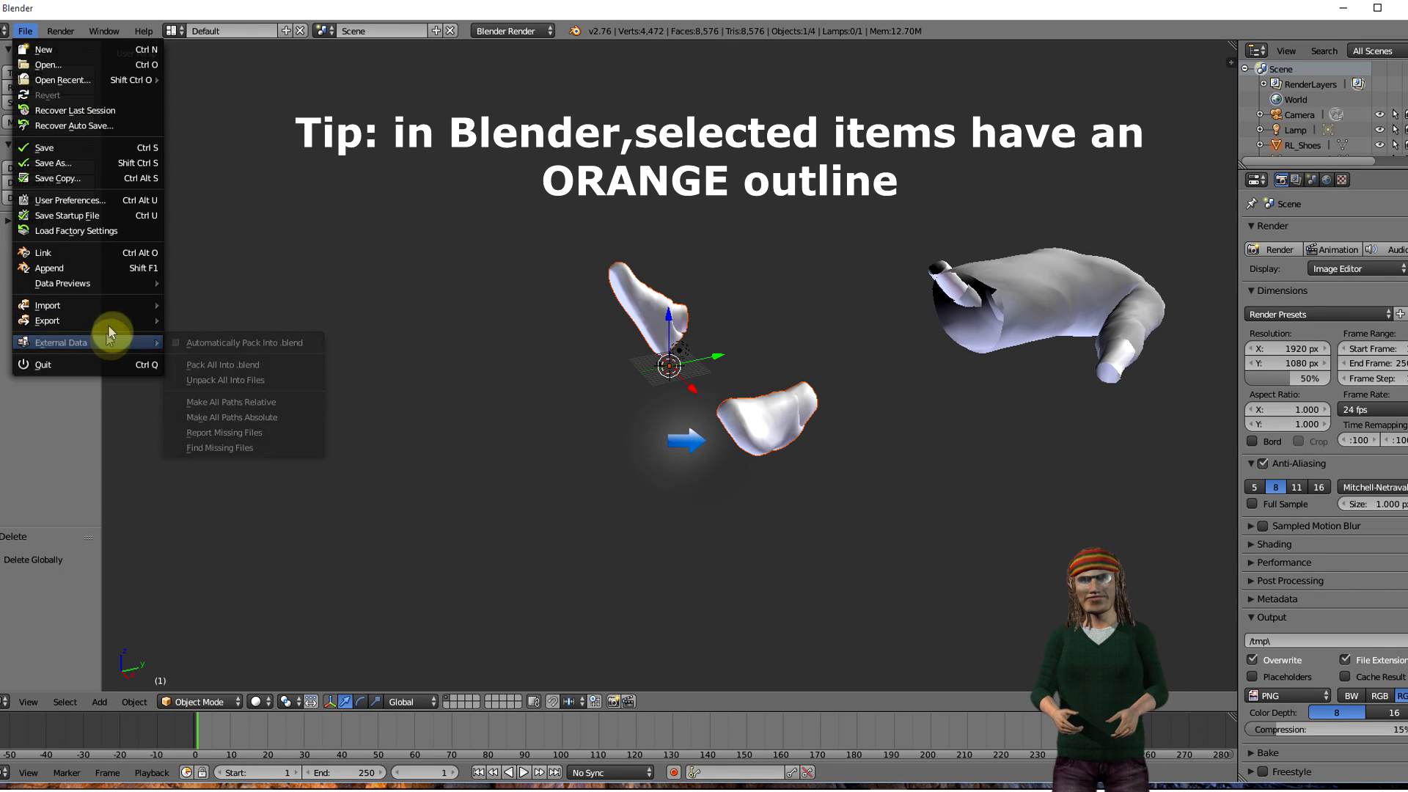
mouse_move(110, 305)
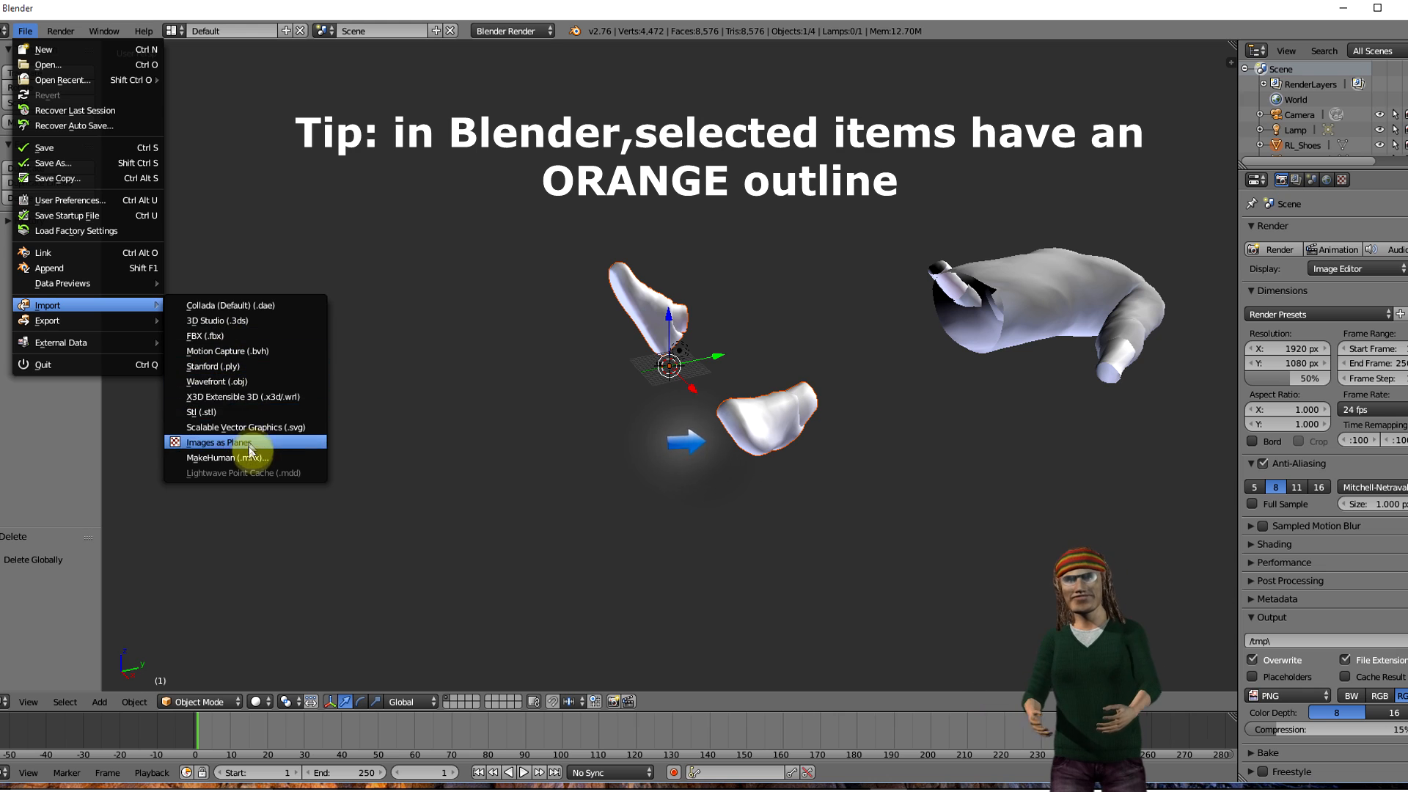
click(247, 380)
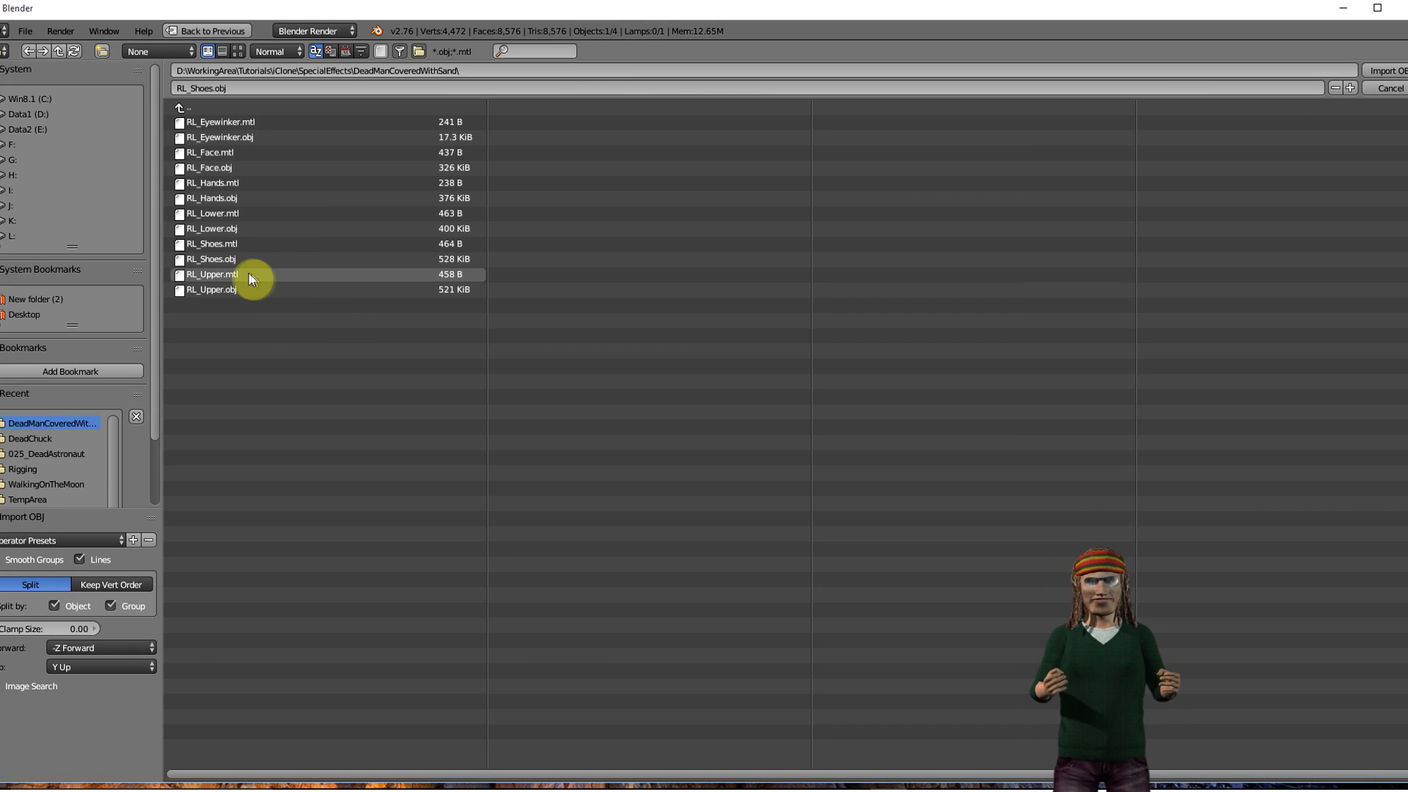
double_click(239, 226)
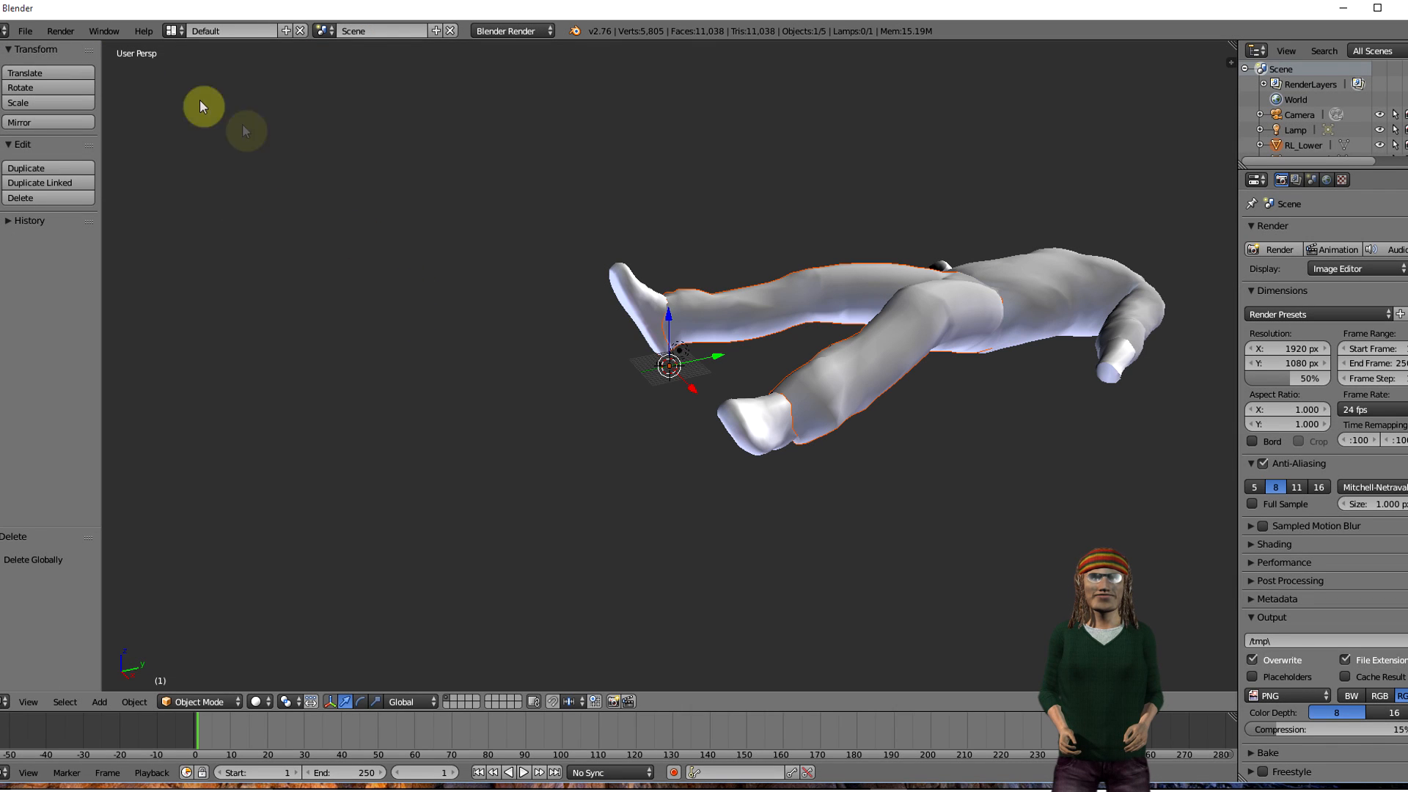
- Import the hands mesh from the Wavefront file RL_Hands.obj in the DeadManCoveredWithSand folder
click(25, 31)
mouse_move(112, 311)
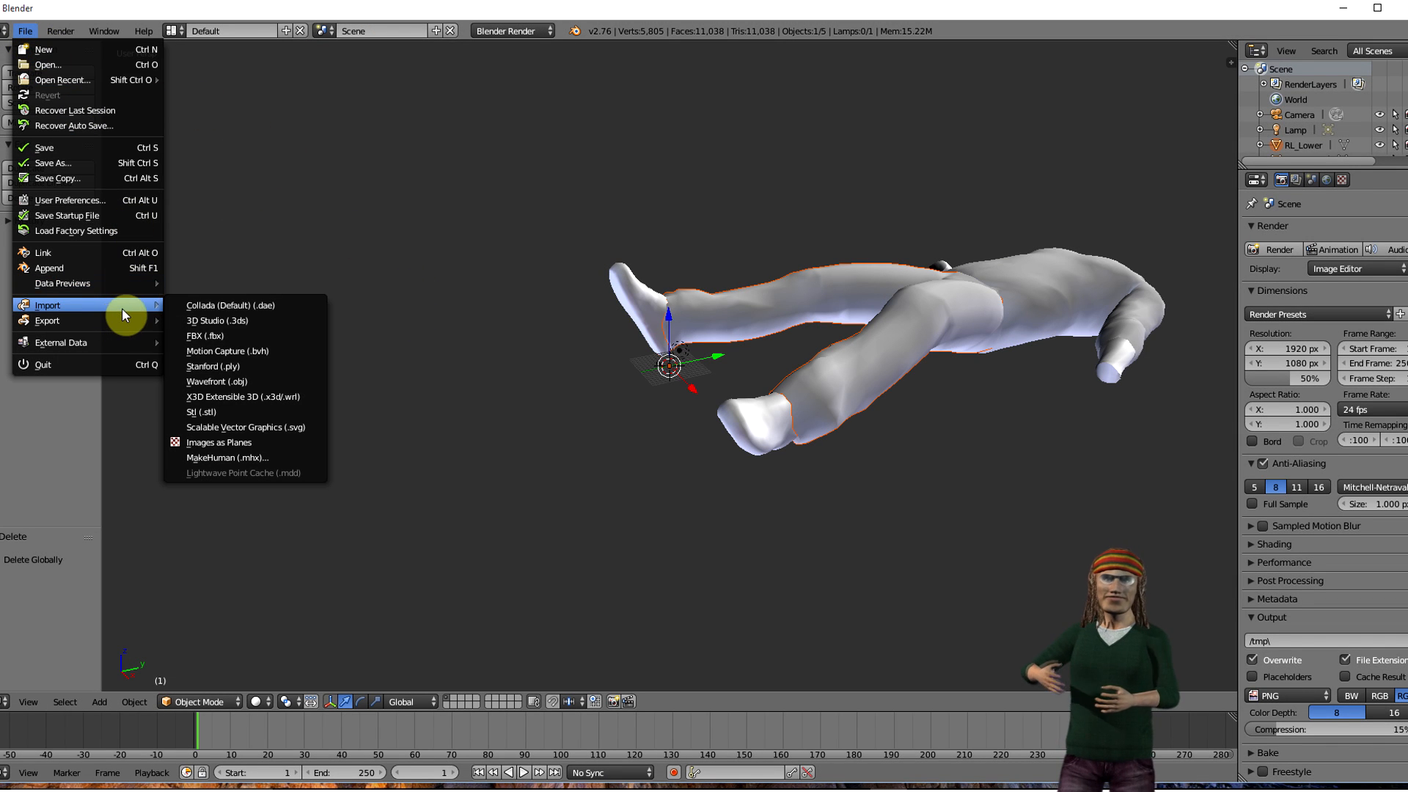
click(264, 379)
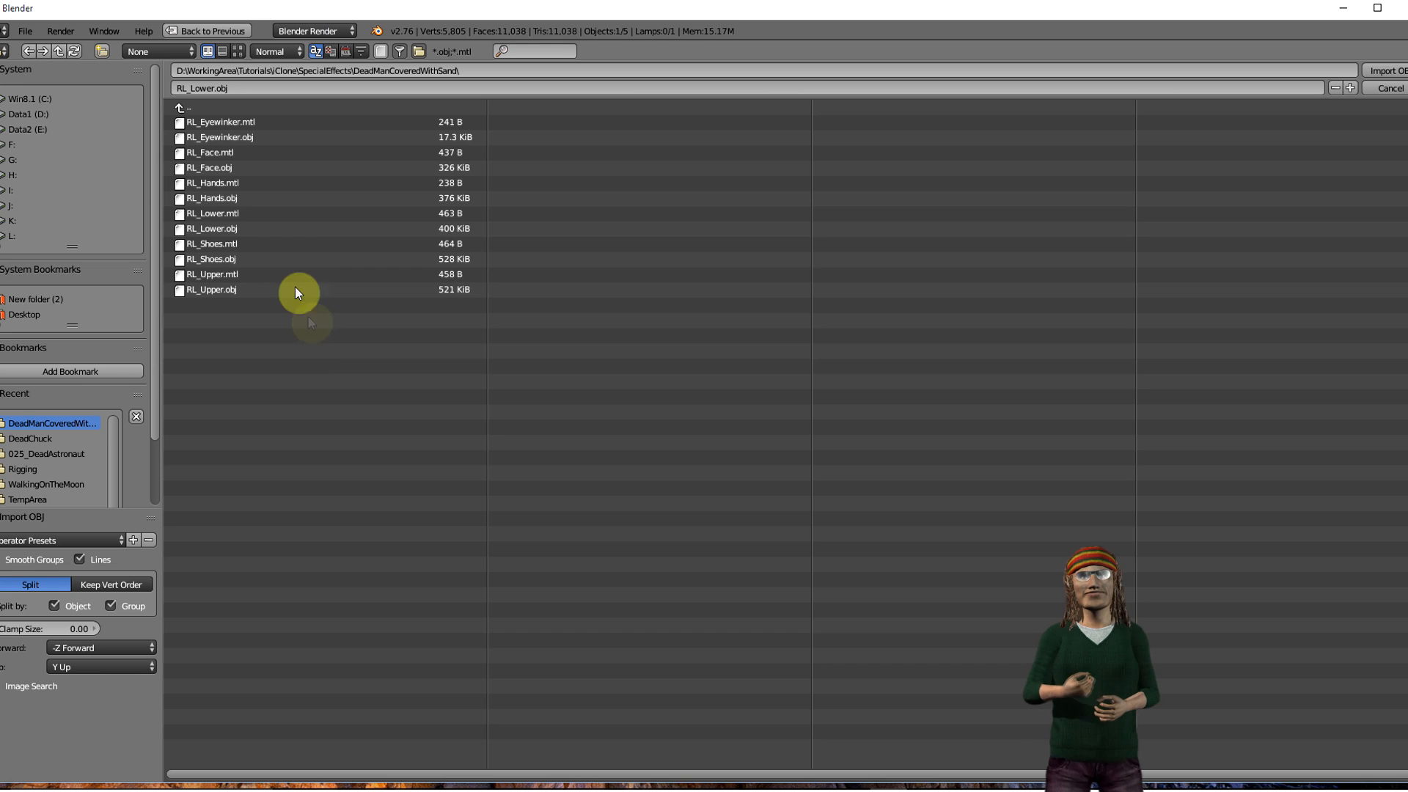
double_click(239, 196)
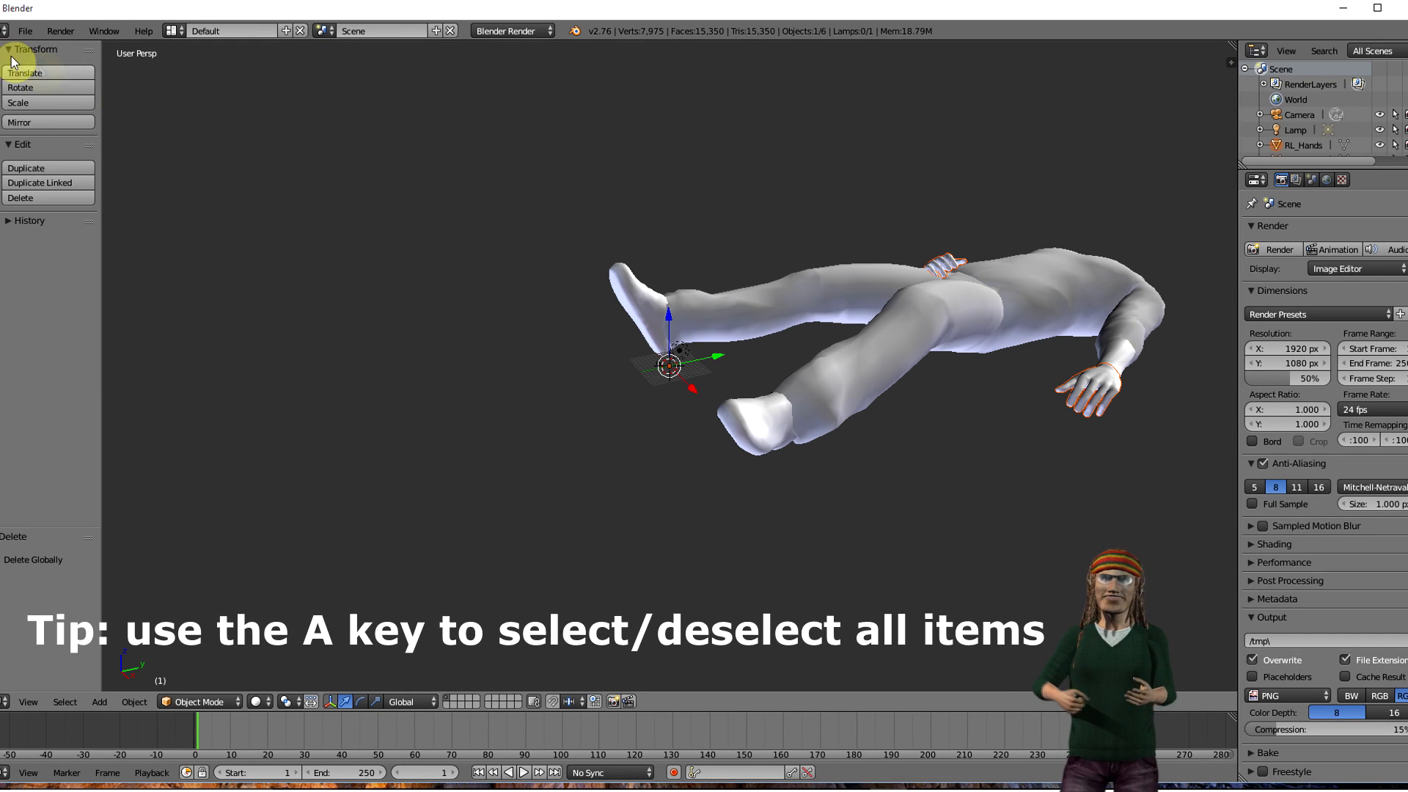
- Import the face mesh from the Wavefront file RL_Face.obj in the DeadManCoveredWithSand folder
click(25, 31)
mouse_move(81, 310)
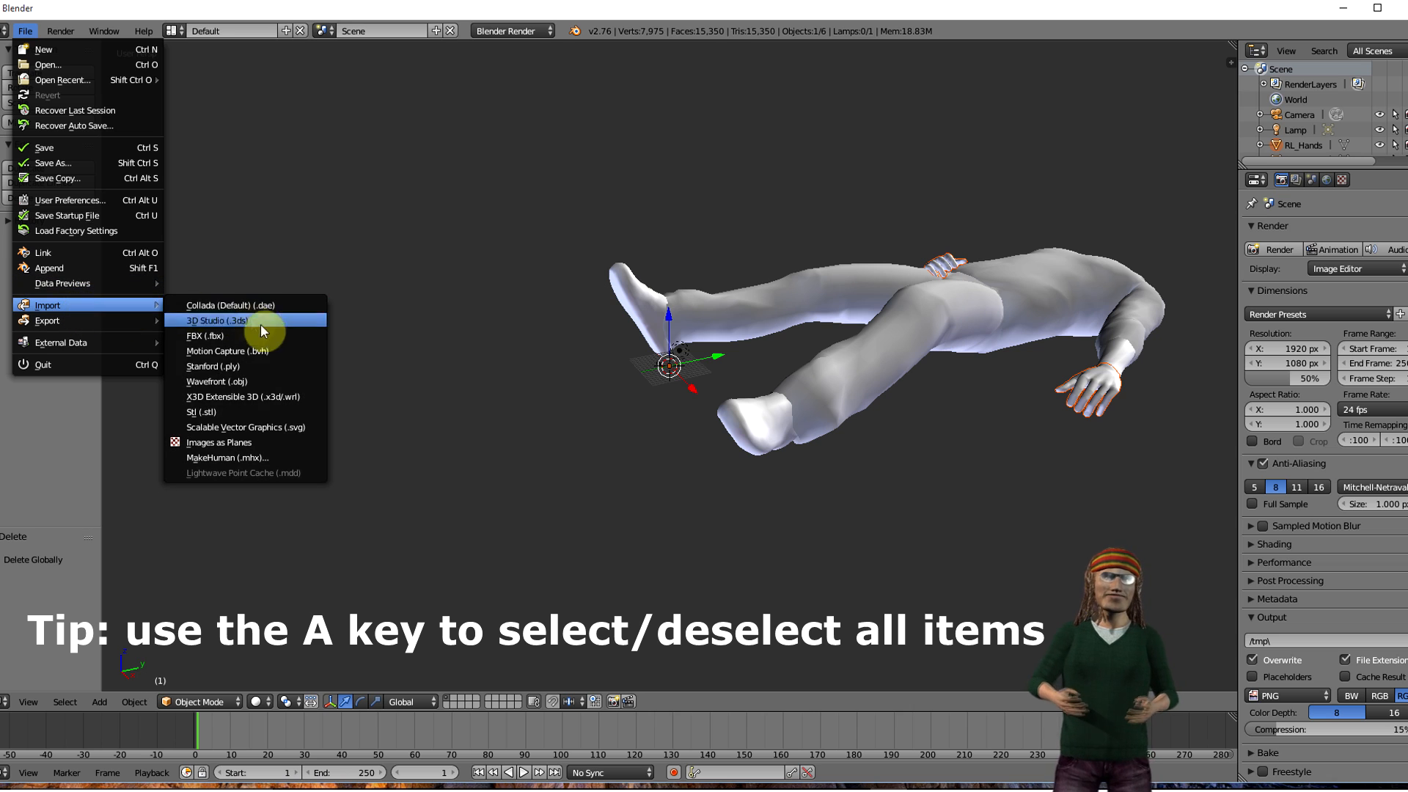
click(263, 380)
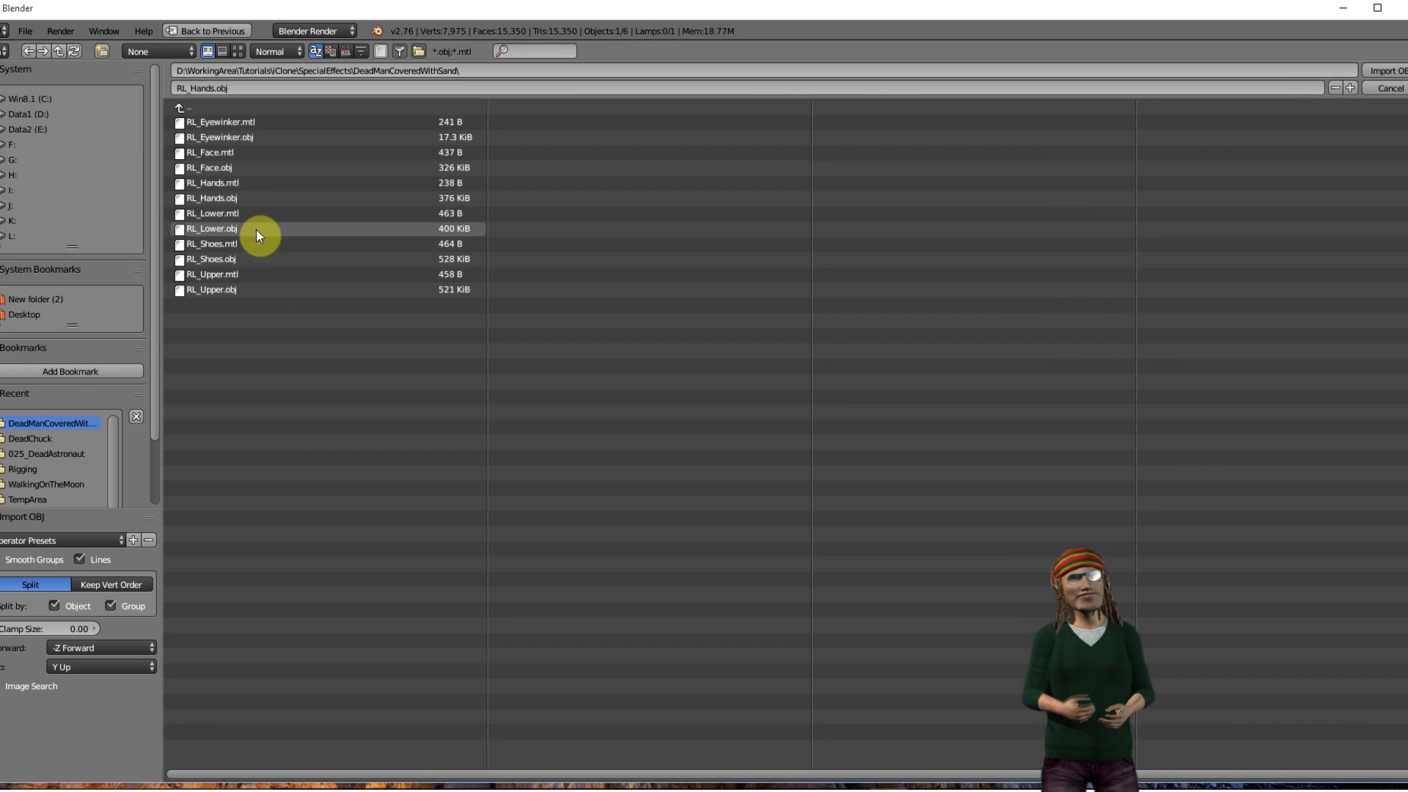
double_click(228, 166)
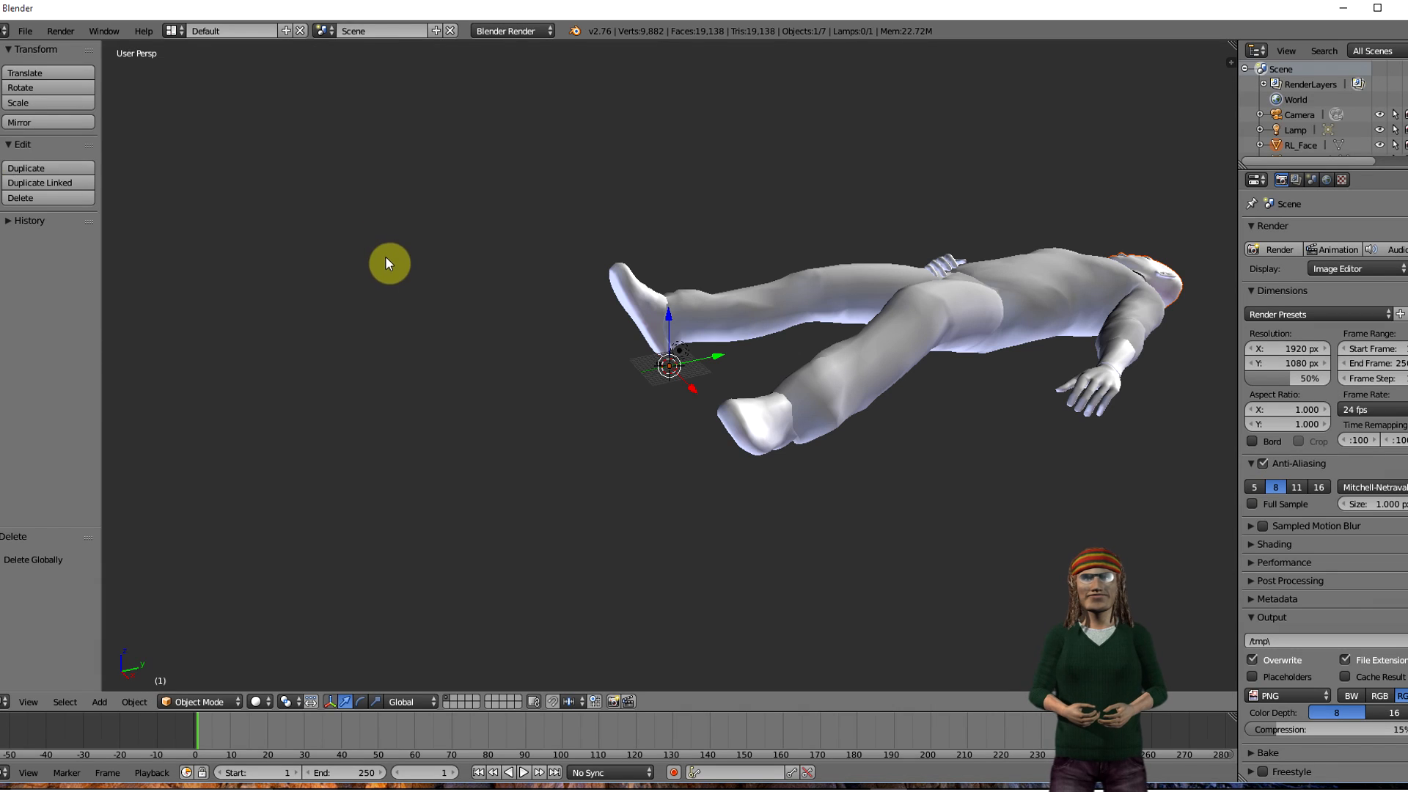
- Import the eyewinker mesh from the Wavefront file RL_Eyewinker.obj in the DeadManCoveredWithSand folder
click(25, 31)
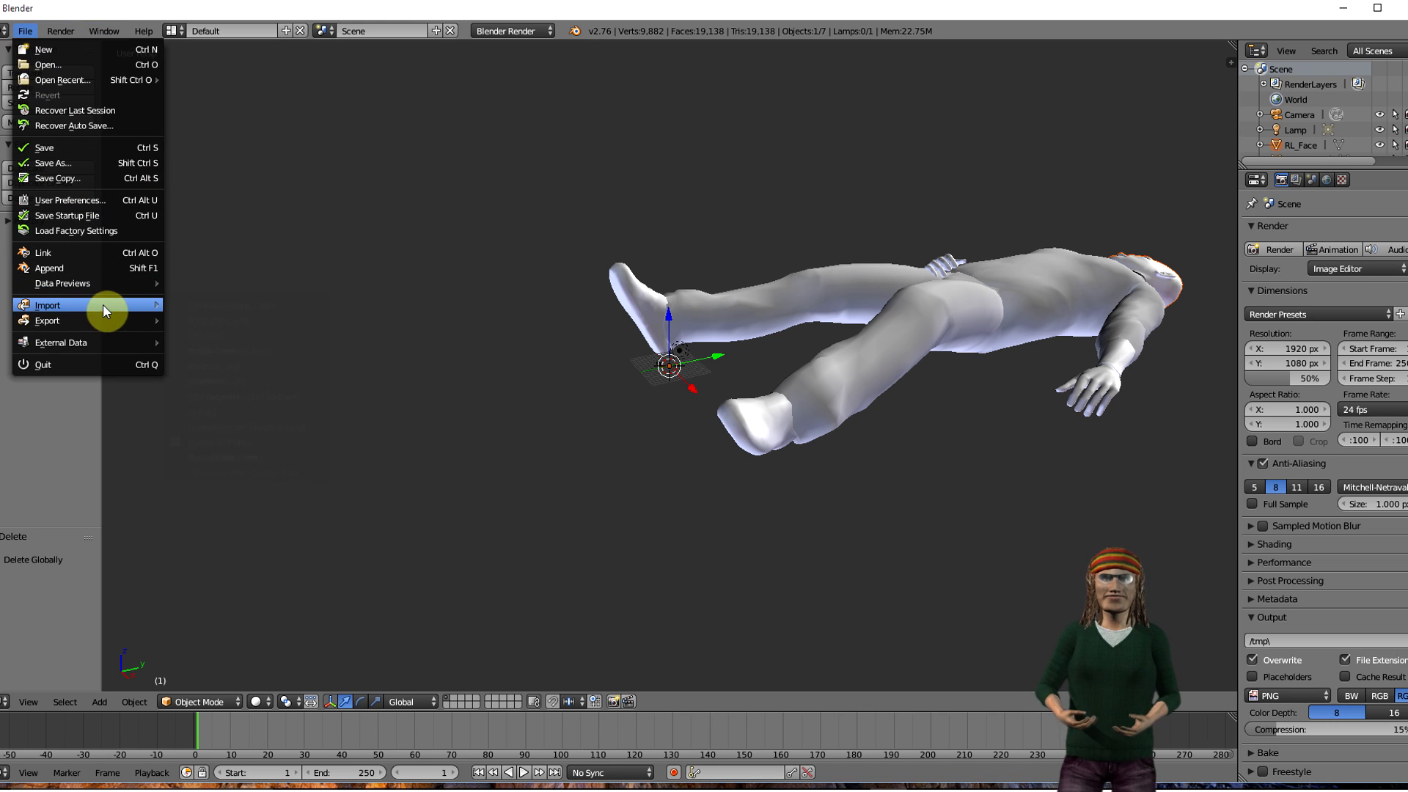
mouse_move(110, 305)
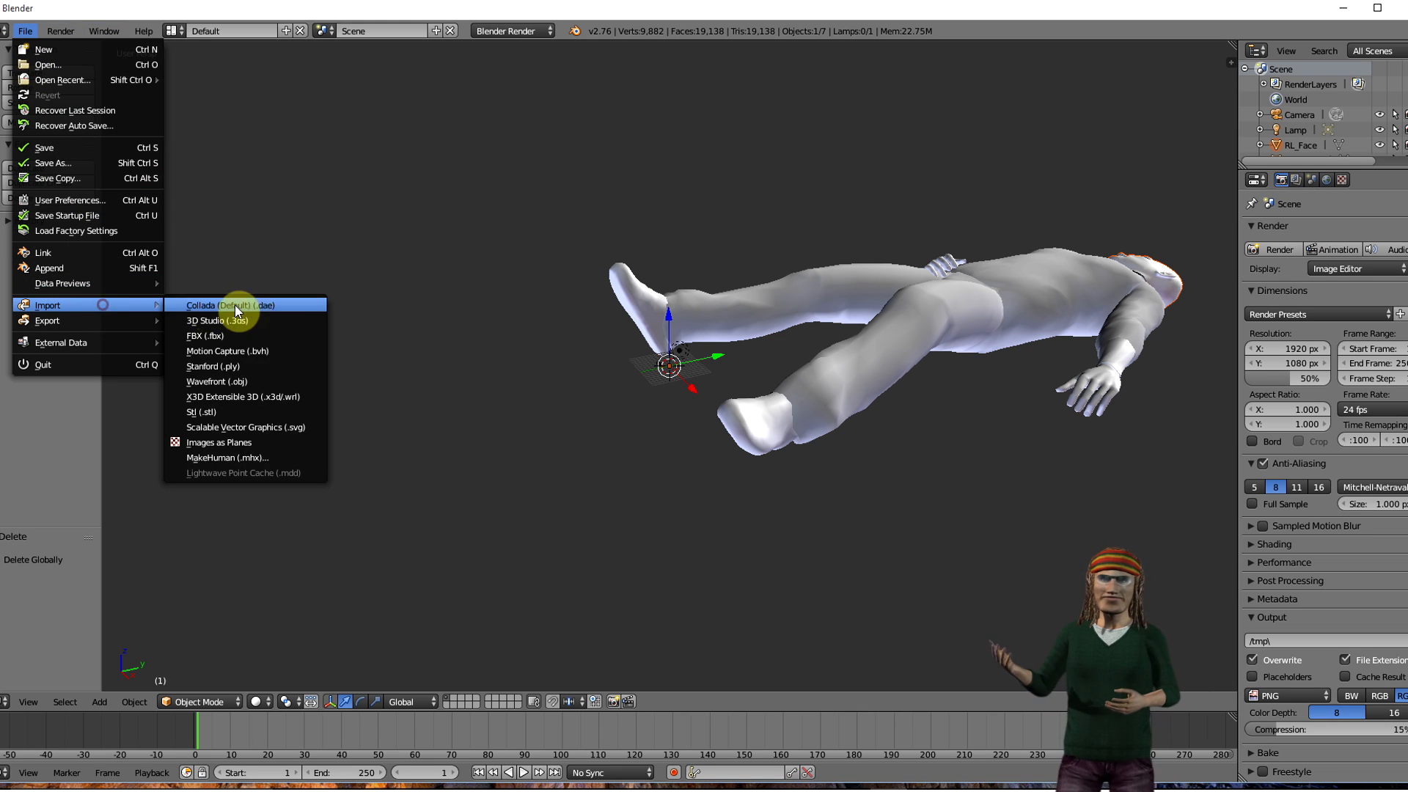
click(260, 380)
double_click(236, 137)
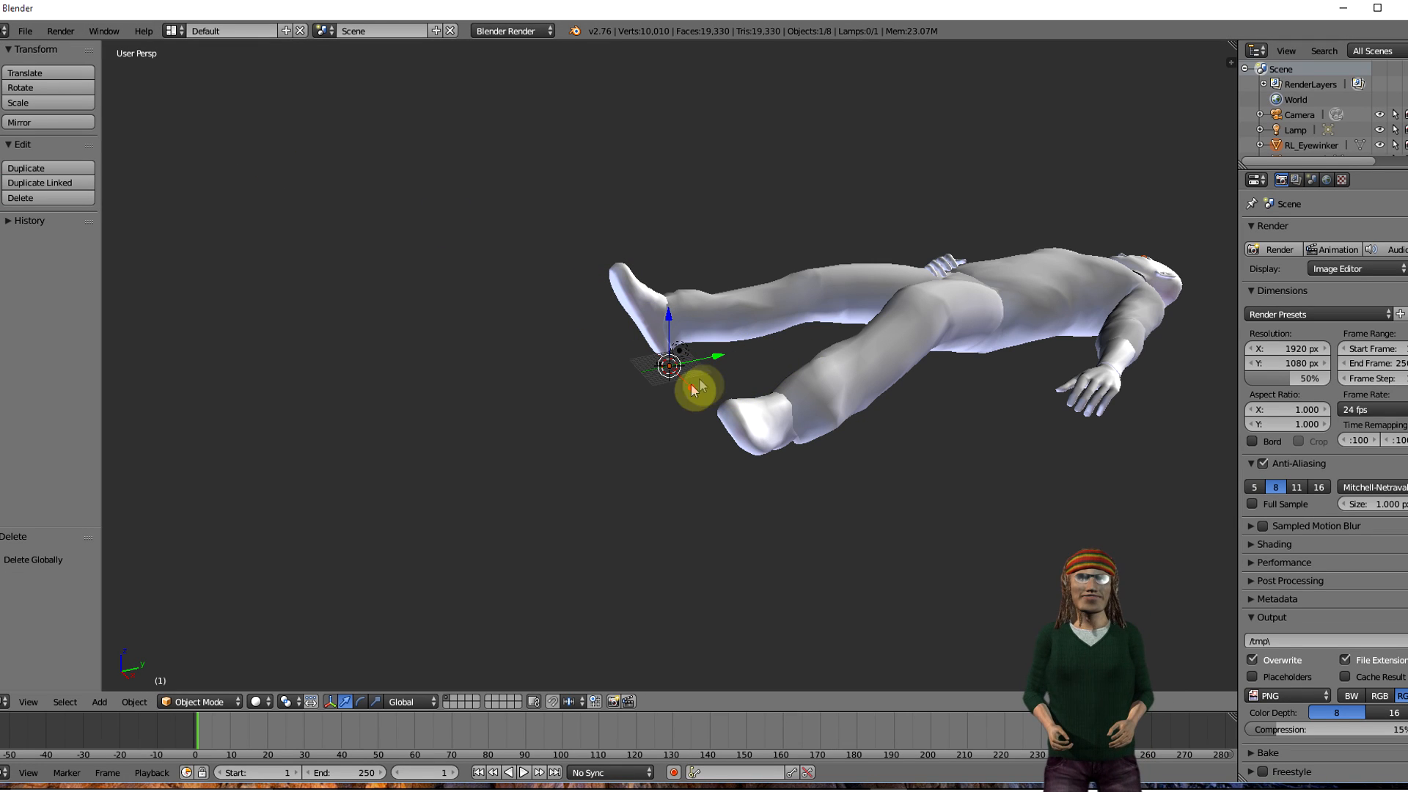
- Examine the assembled body from the side, from the shoes to the head
middle_drag(648, 466, 590, 472)
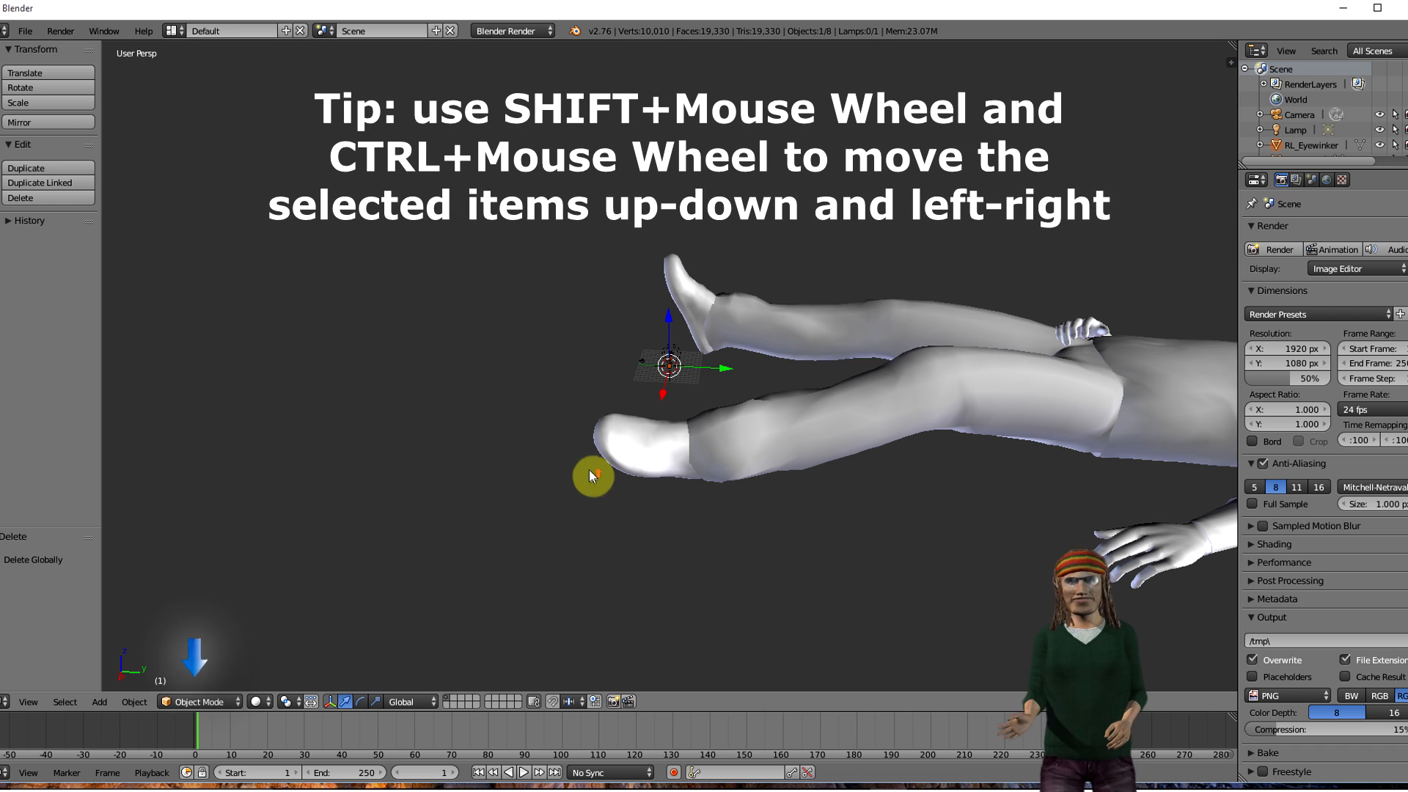
shift+scroll(588, 469, up, 4)
ctrl+scroll(584, 465, down, 8)
ctrl+scroll(576, 449, down, 4)
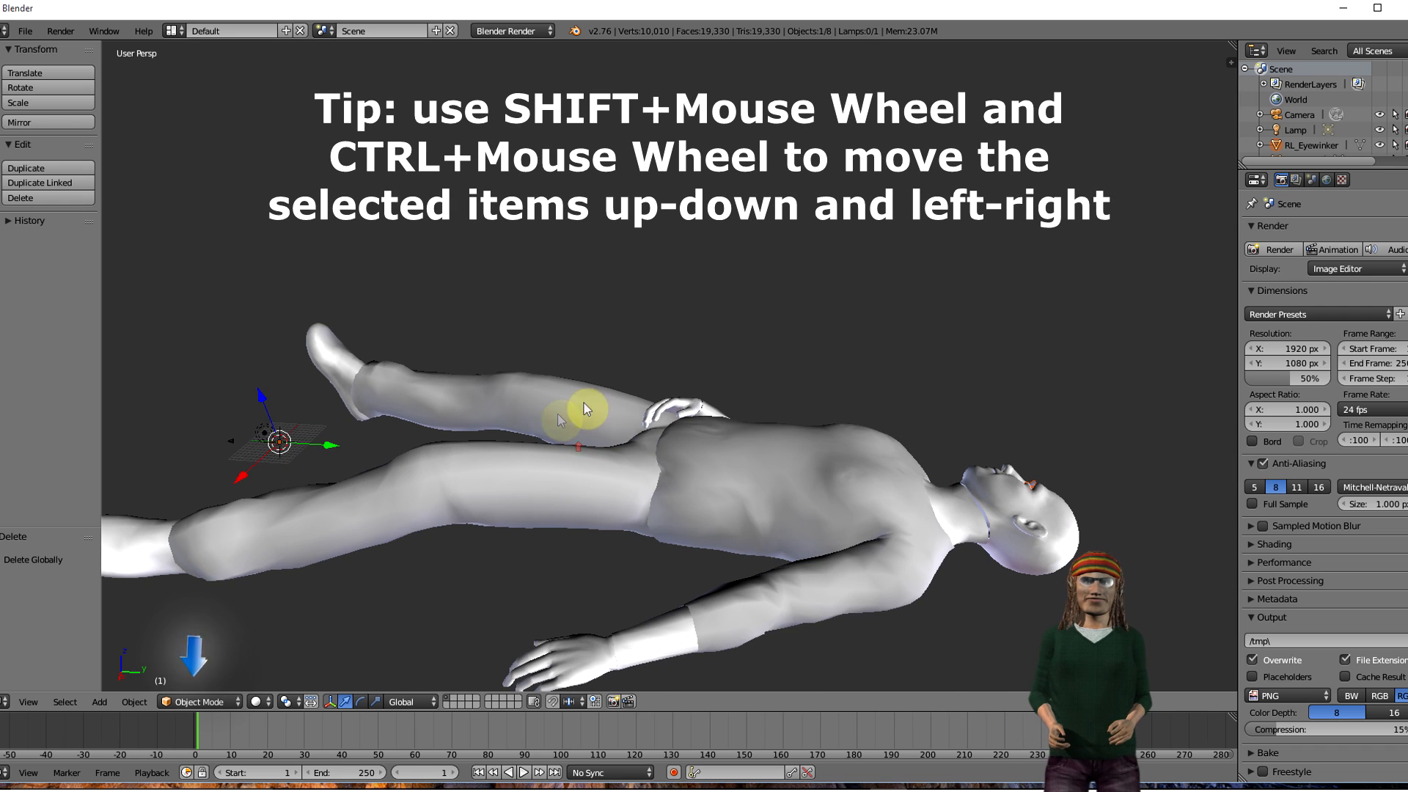
middle_drag(675, 380, 653, 346)
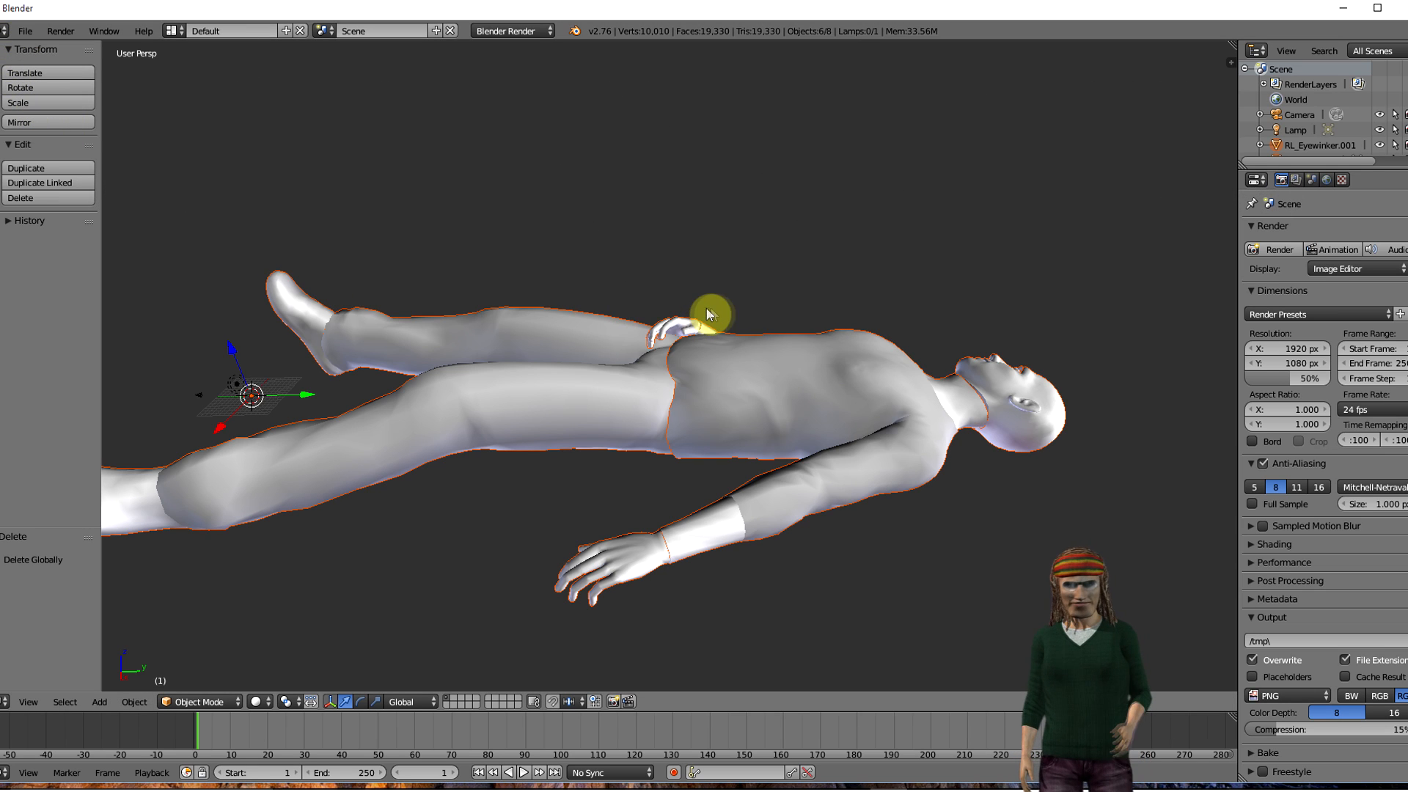
scroll(642, 328, down, 6)
scroll(644, 333, up, 3)
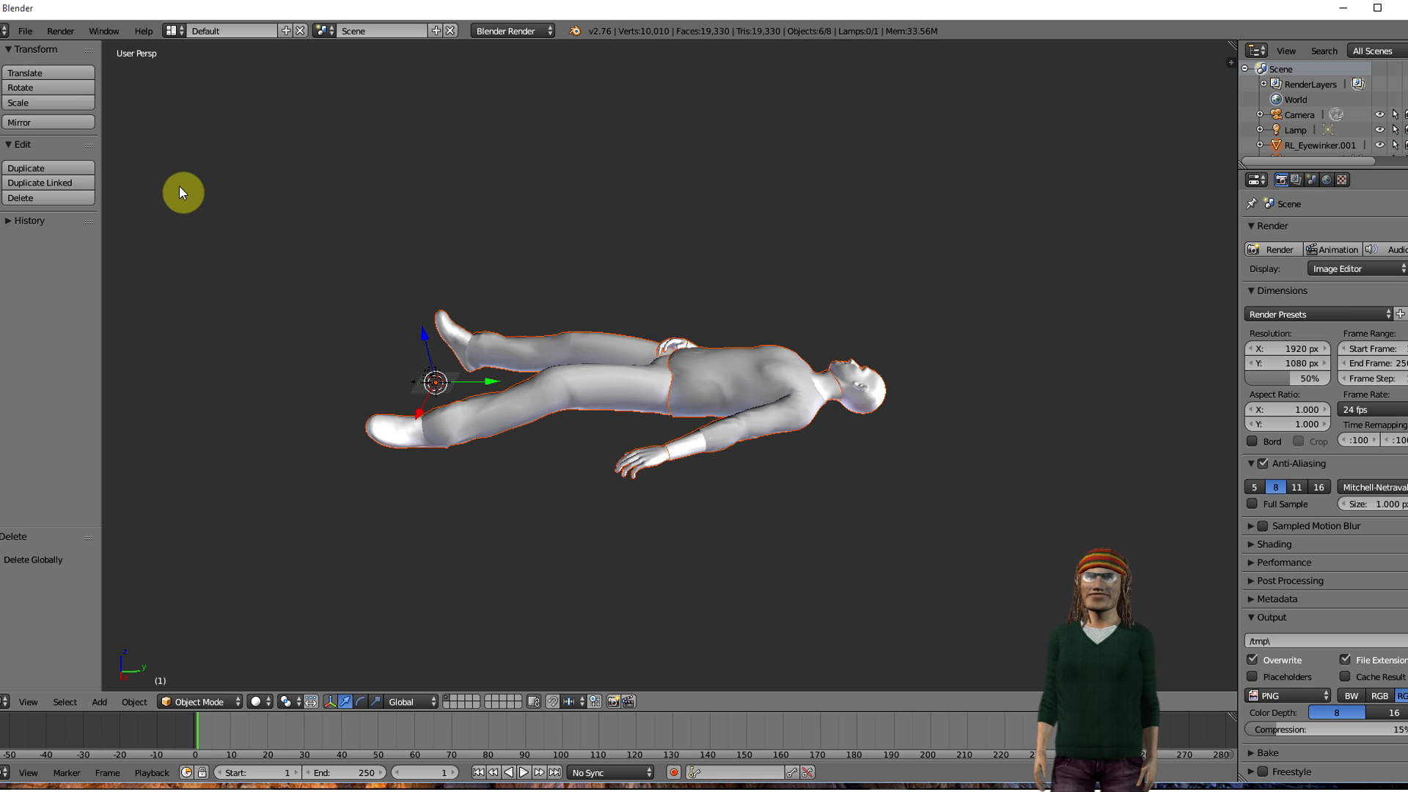
- Add a plane mesh to the scene as a separate object
key(shift+a)
mouse_move(179, 189)
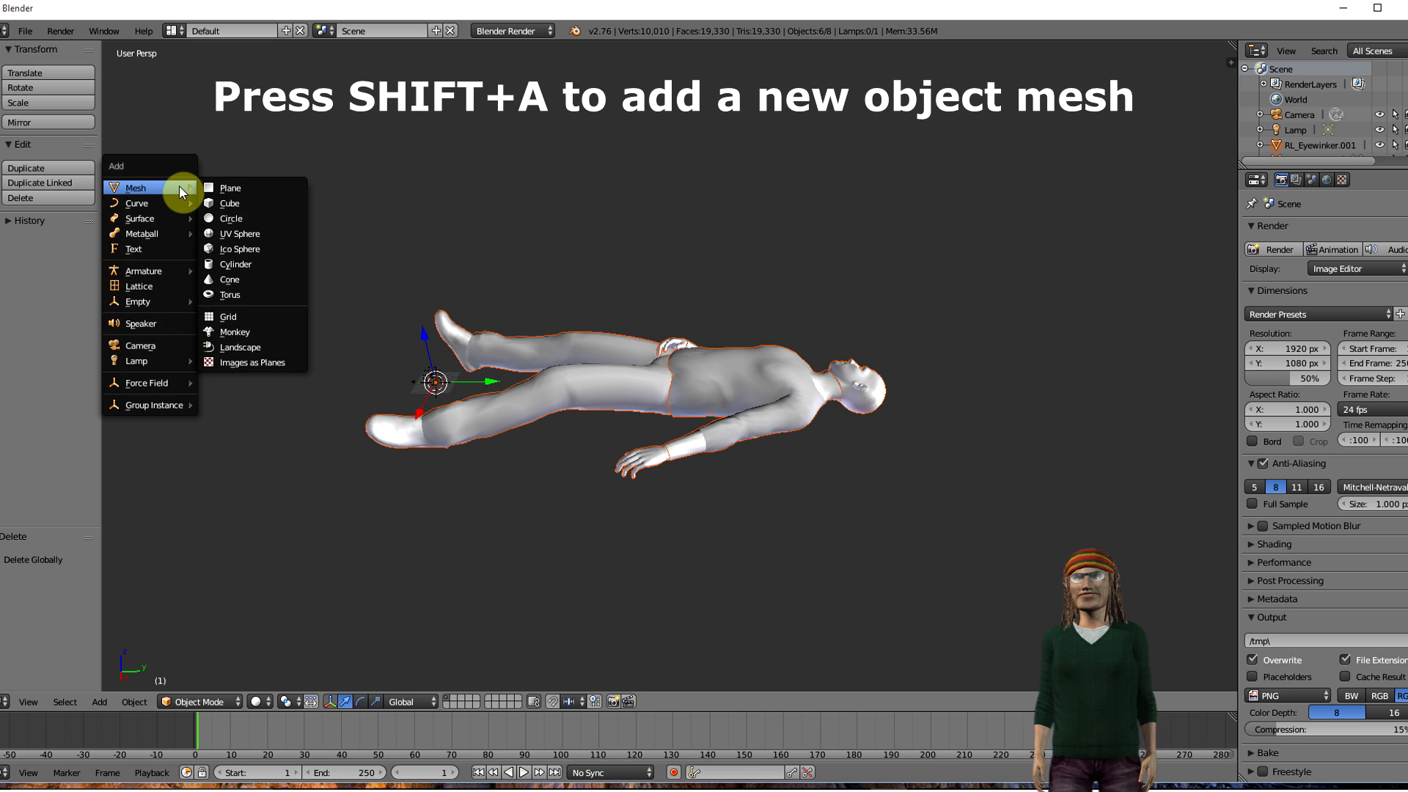
click(234, 188)
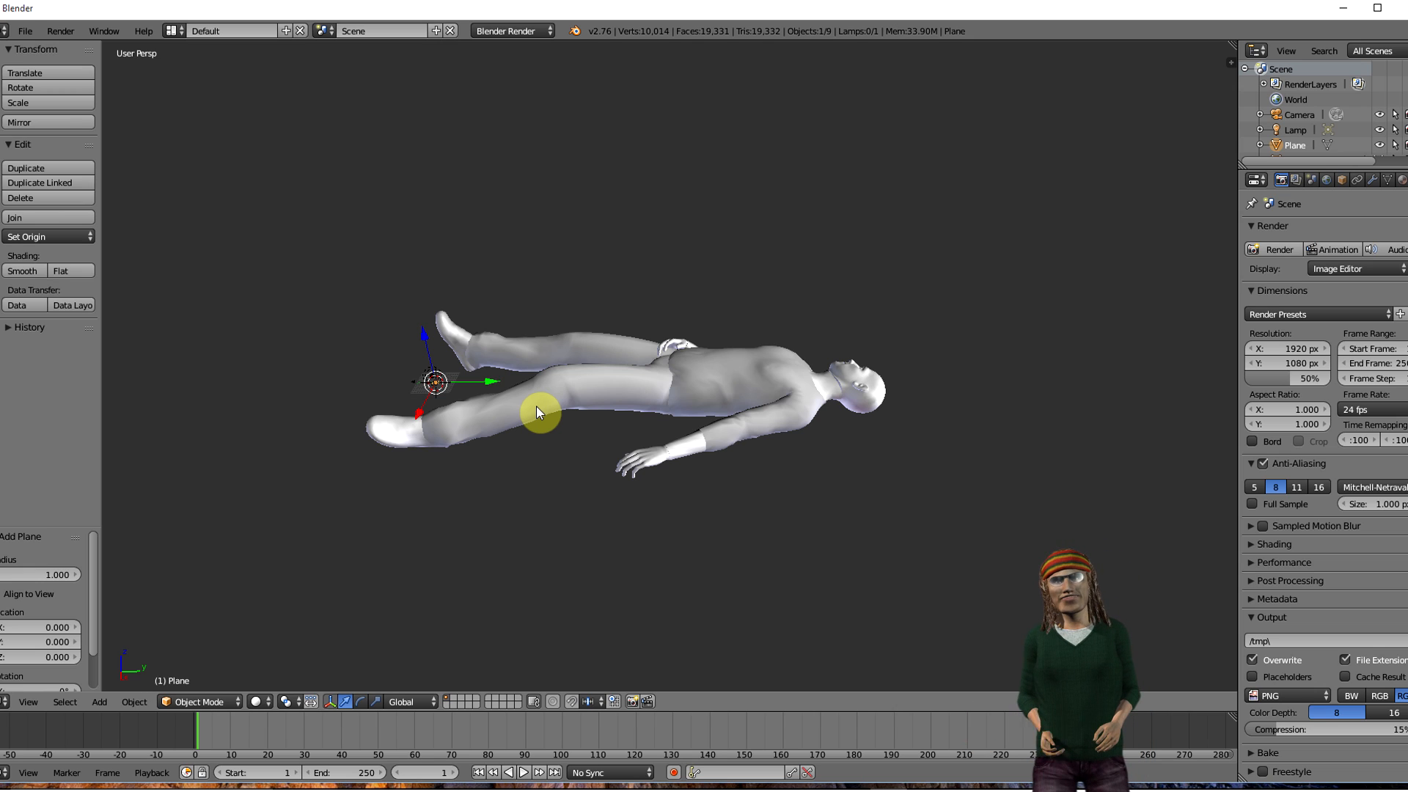
- Enlarge the new plane by setting its radius to 70
click(74, 574)
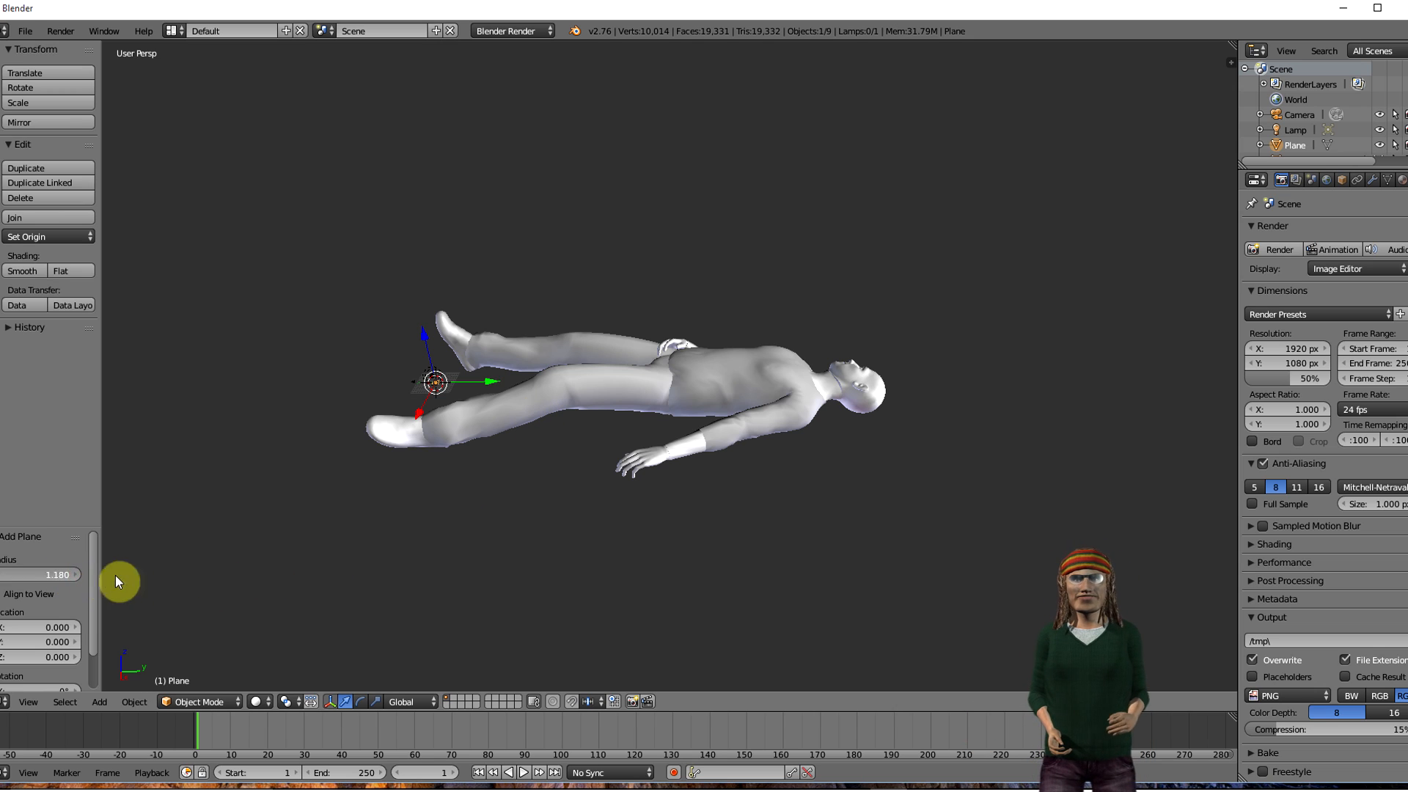
drag(253, 582, 77, 579)
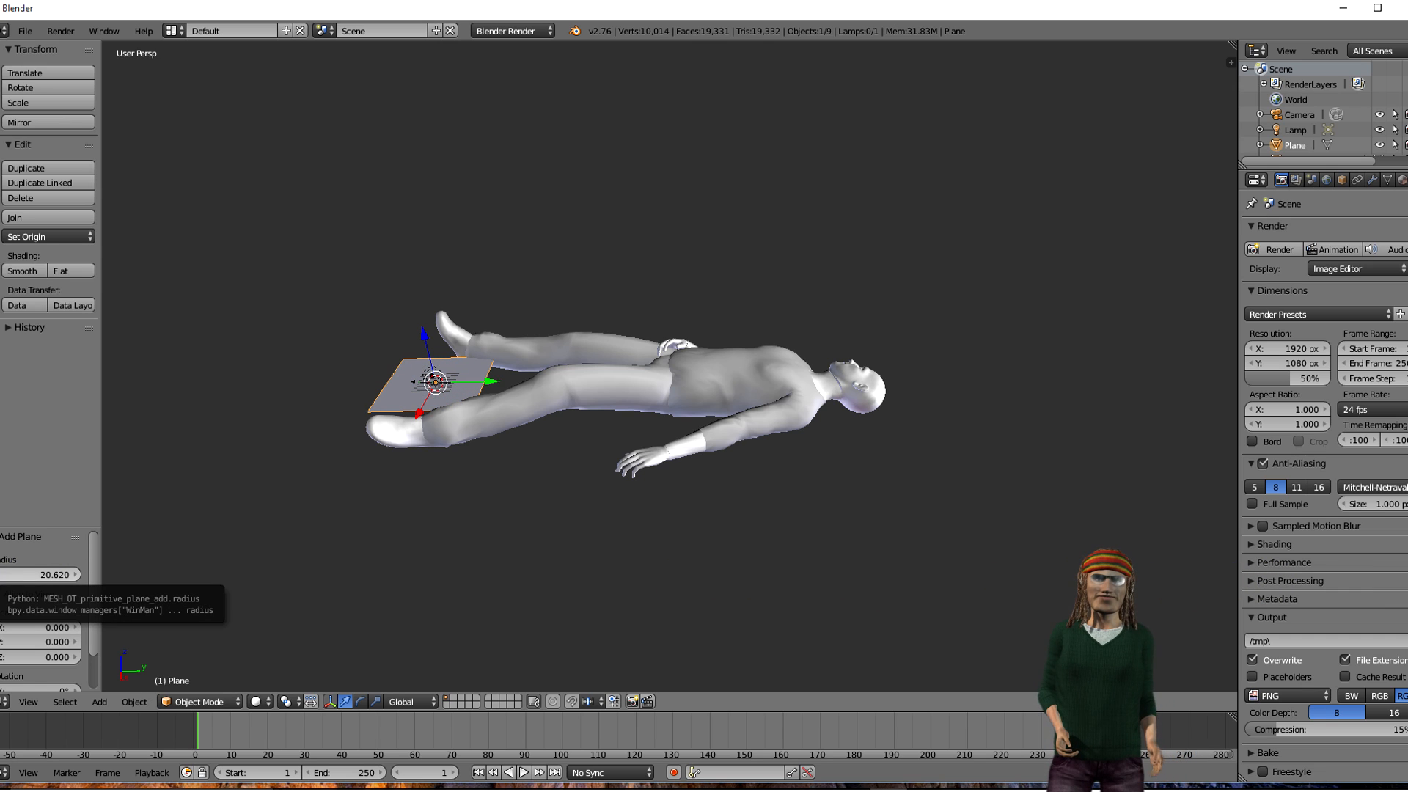
click(73, 574)
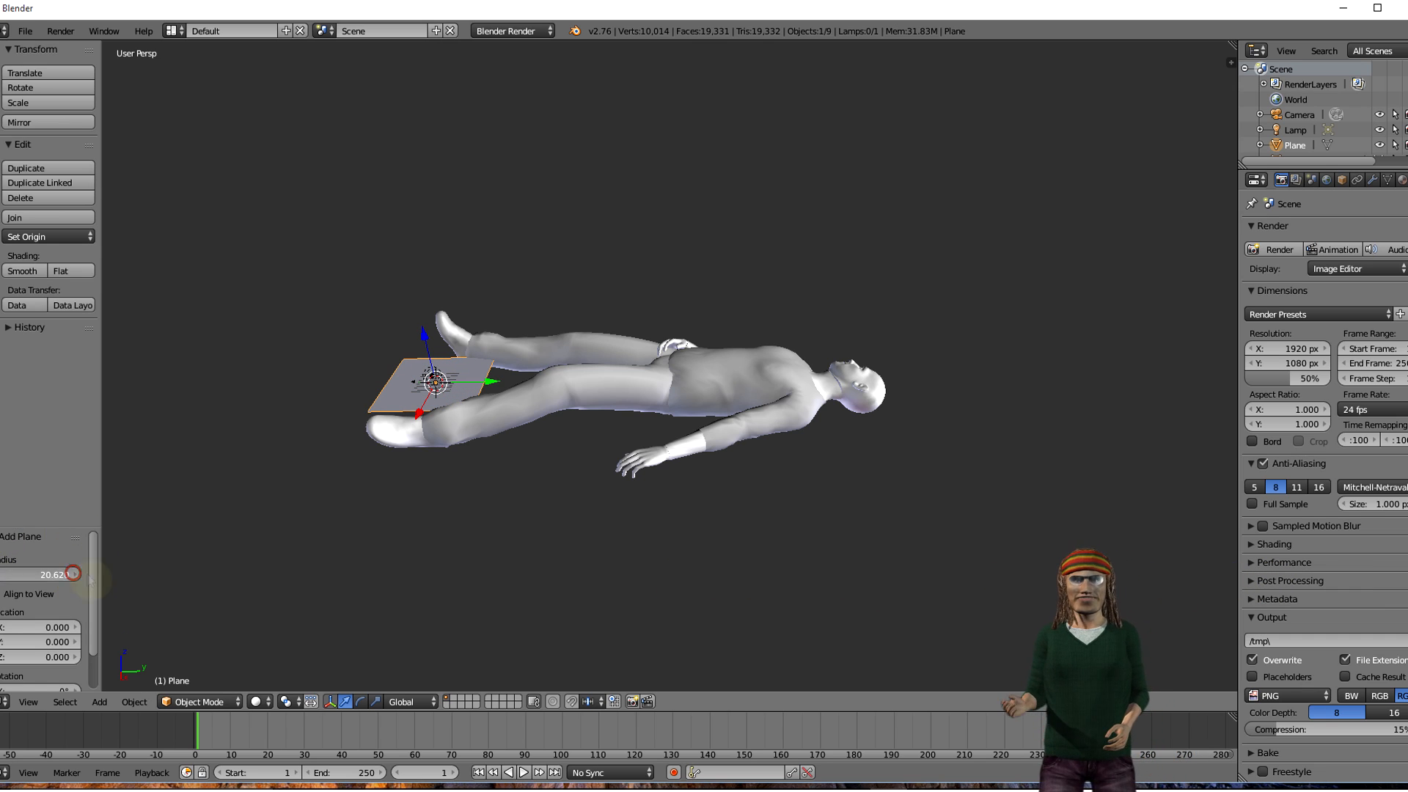
drag(165, 588, 763, 579)
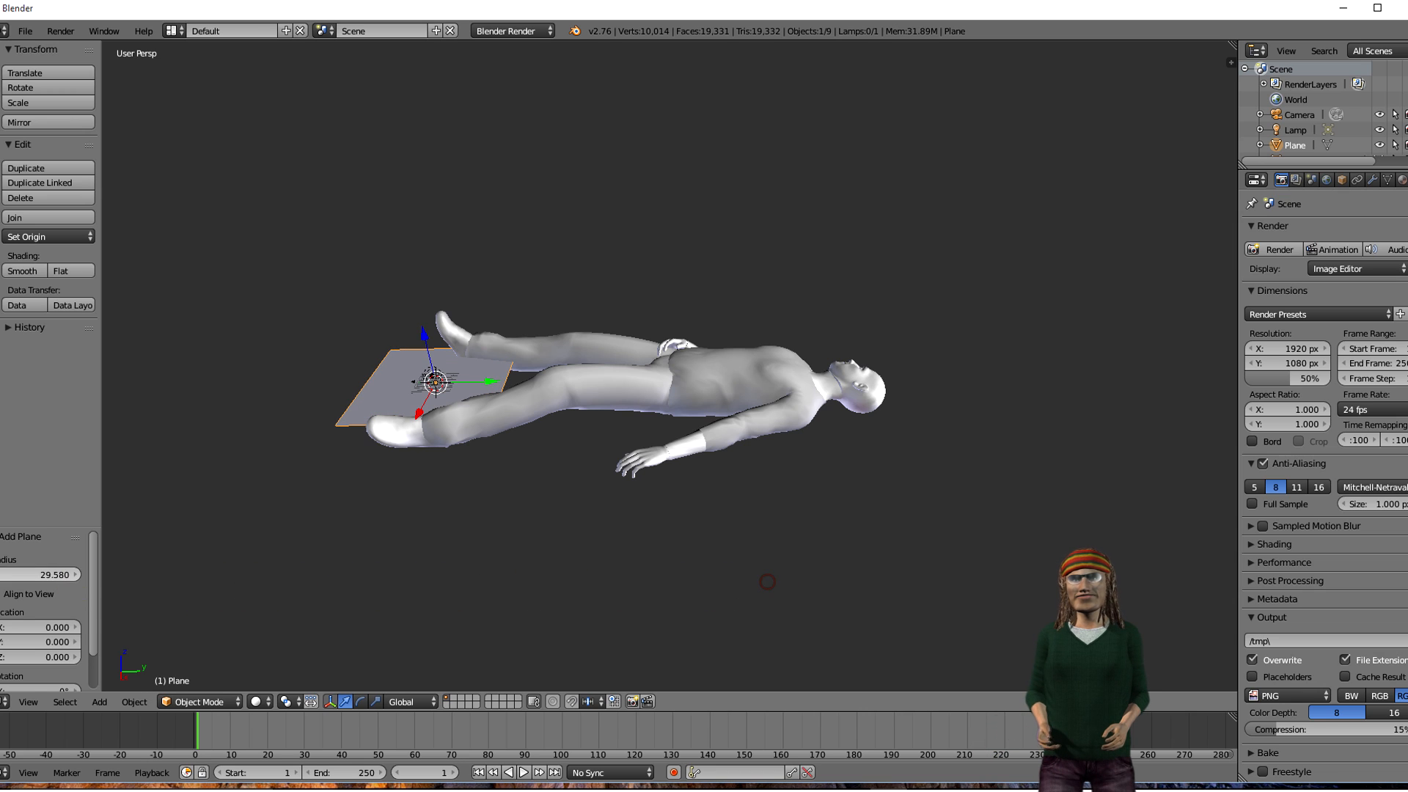
drag(72, 574, 763, 579)
drag(1046, 574, 1048, 573)
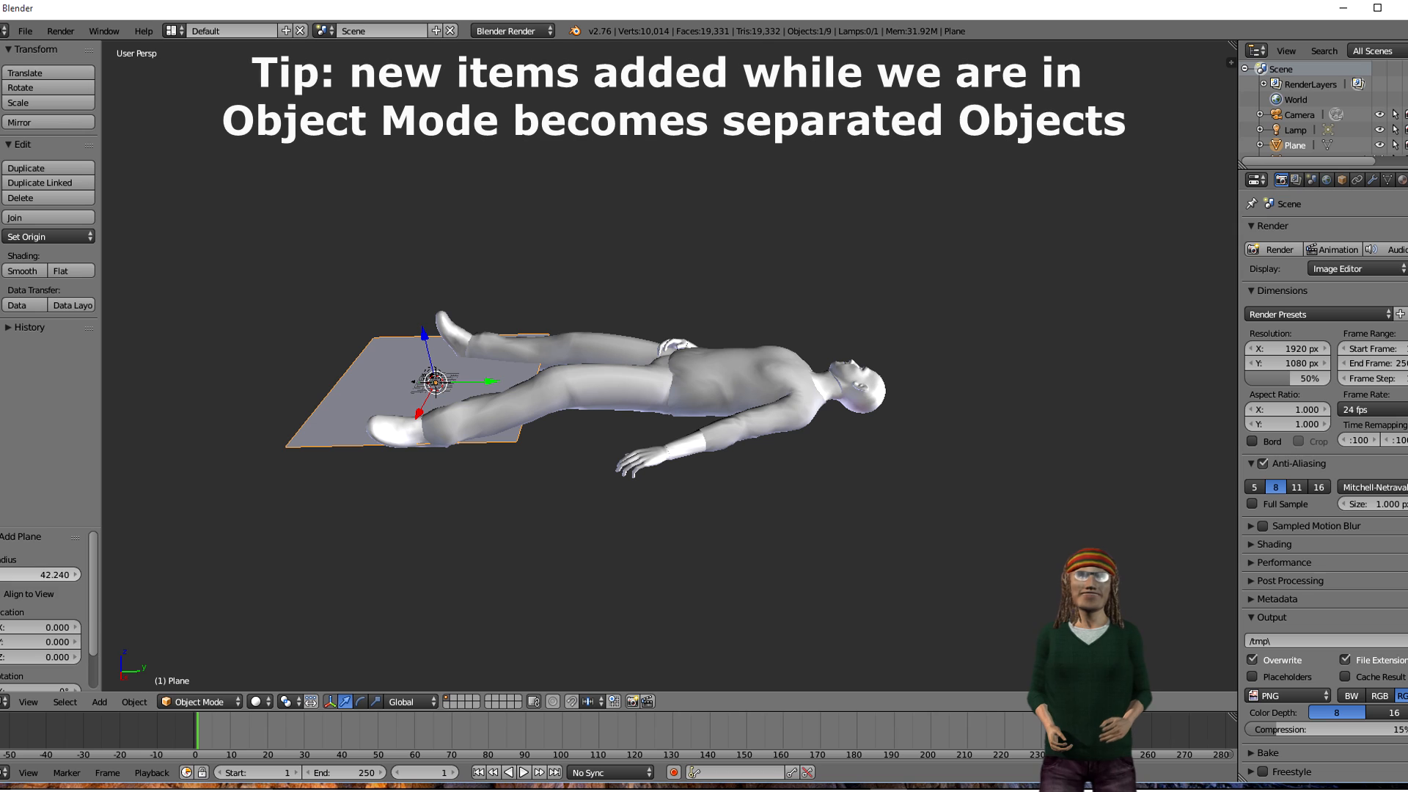
drag(69, 573, 670, 575)
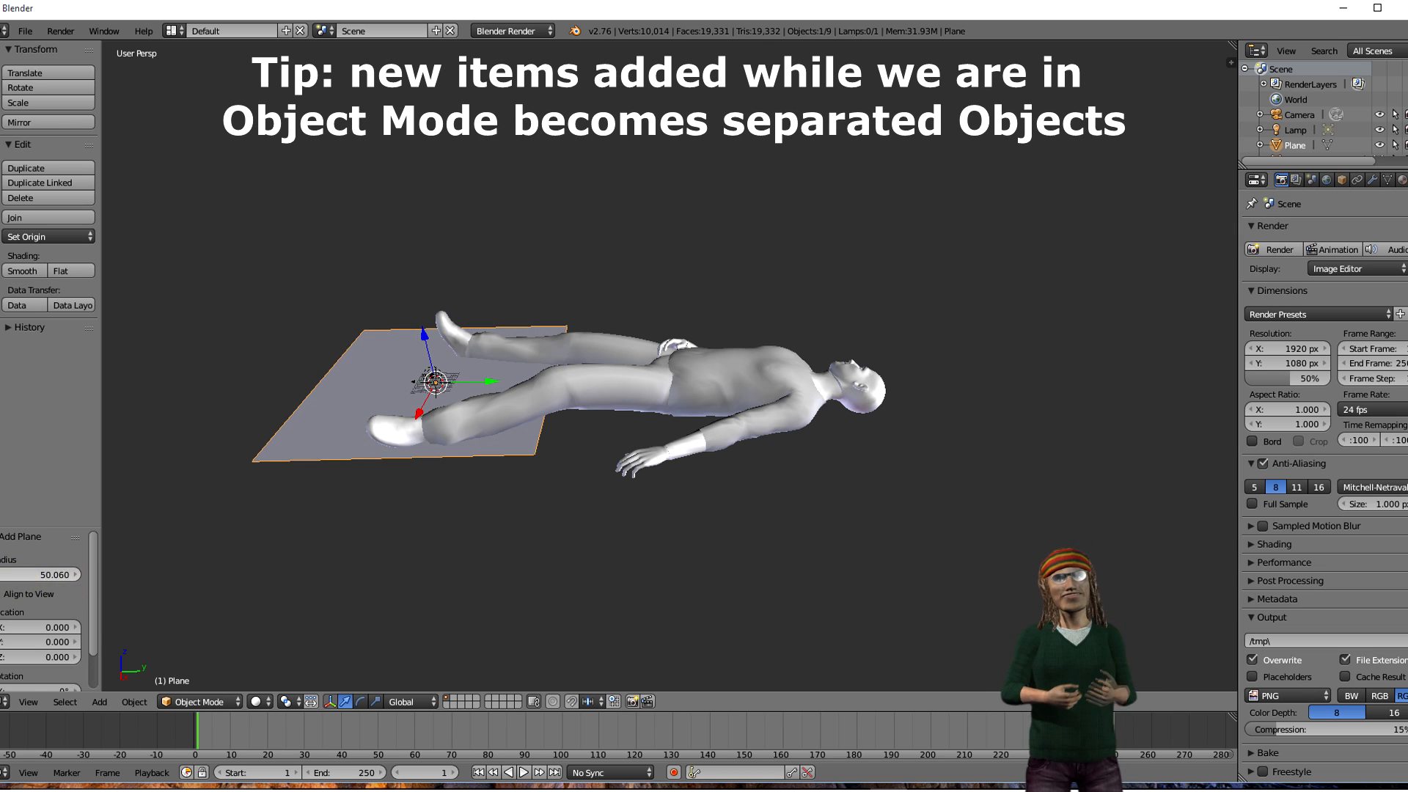
drag(45, 572, 343, 573)
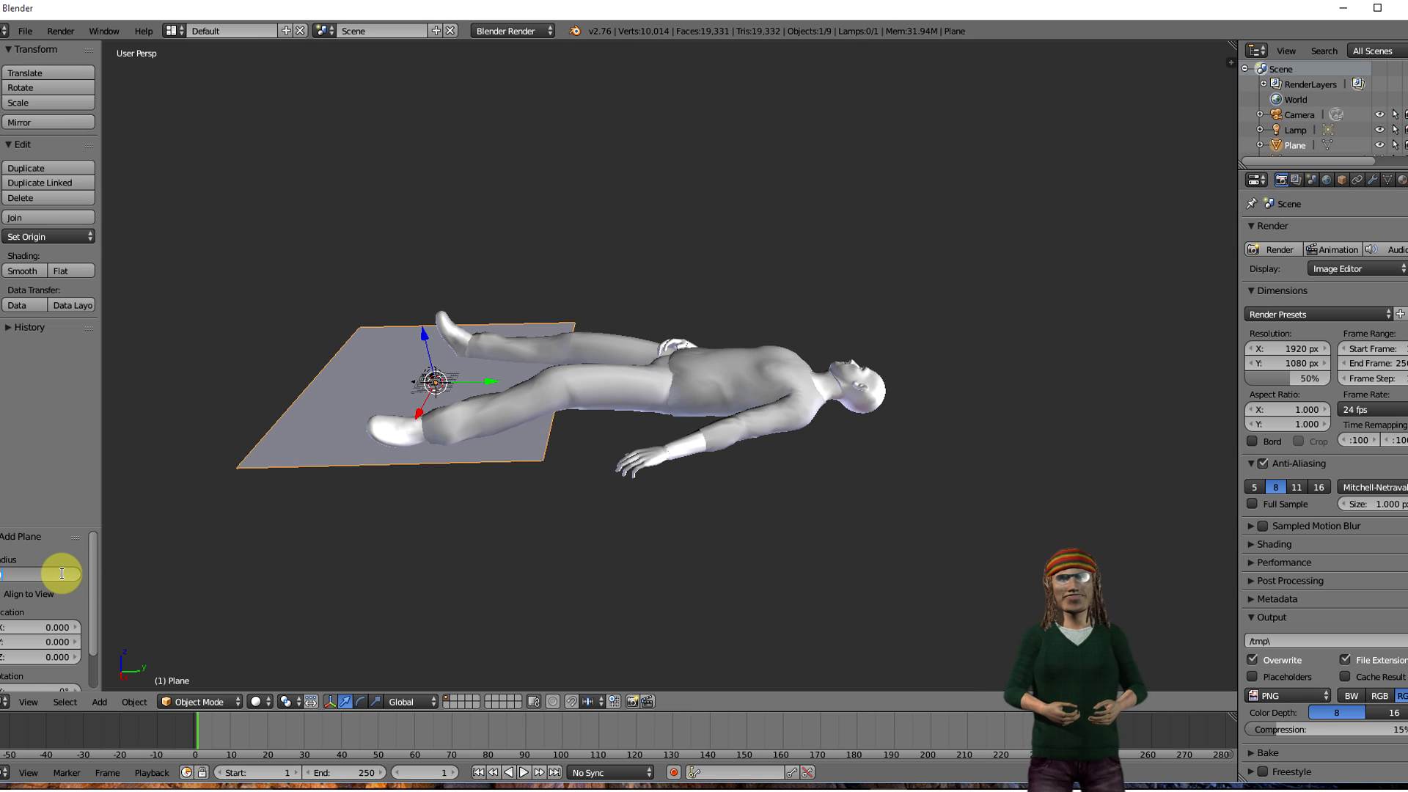
text(70)
key(Return)
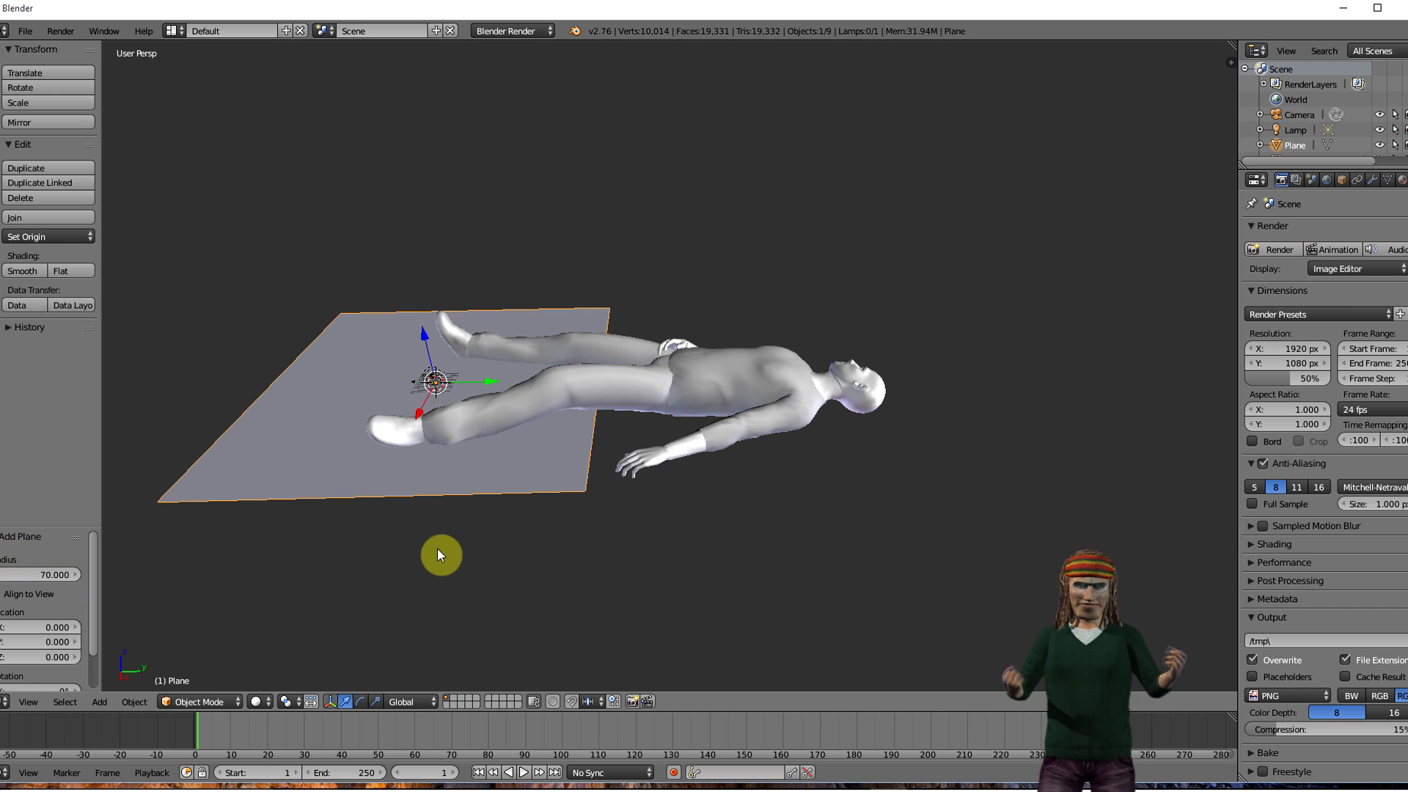
- Move the plane about 33 units along the Y axis toward the head and try scaling it uniformly
drag(494, 377, 566, 395)
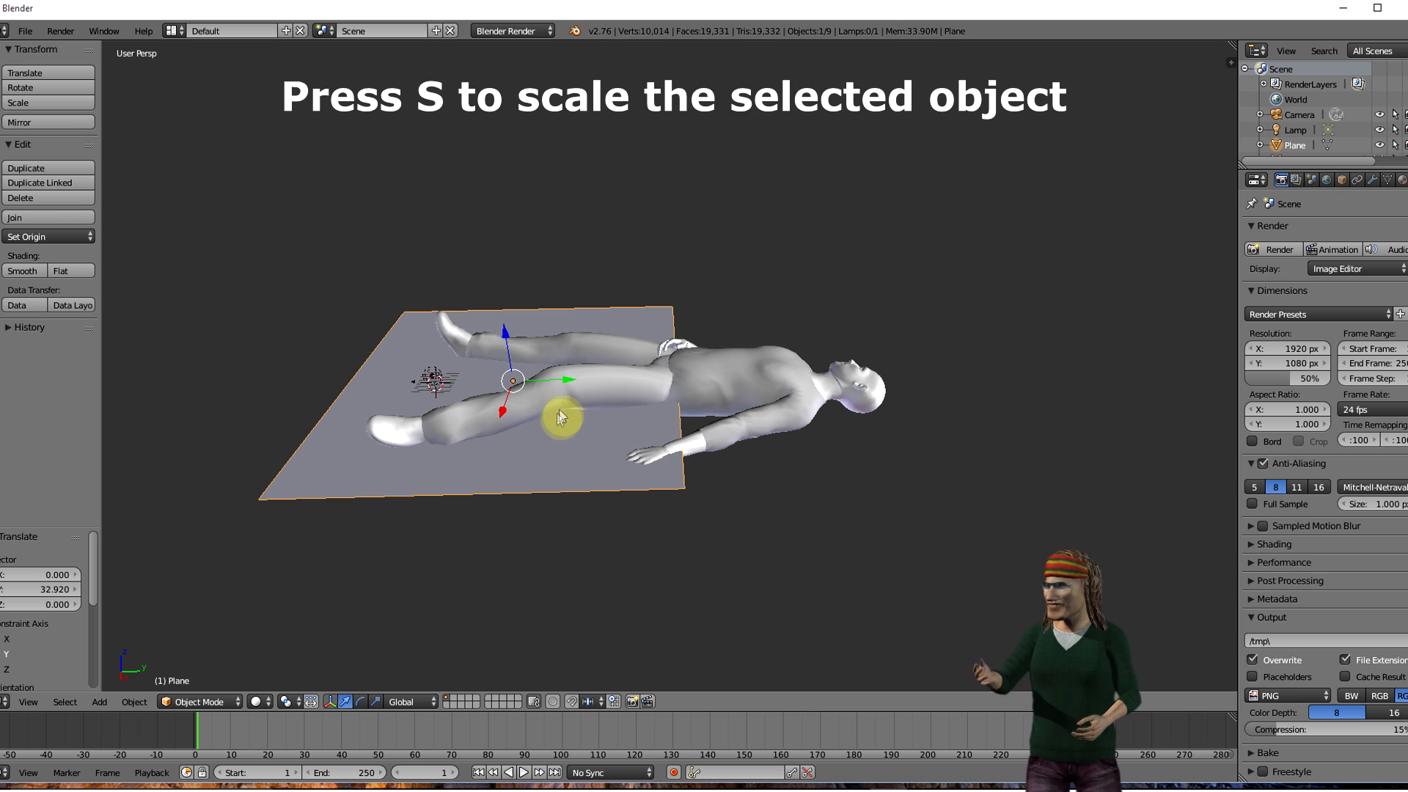
key(s)
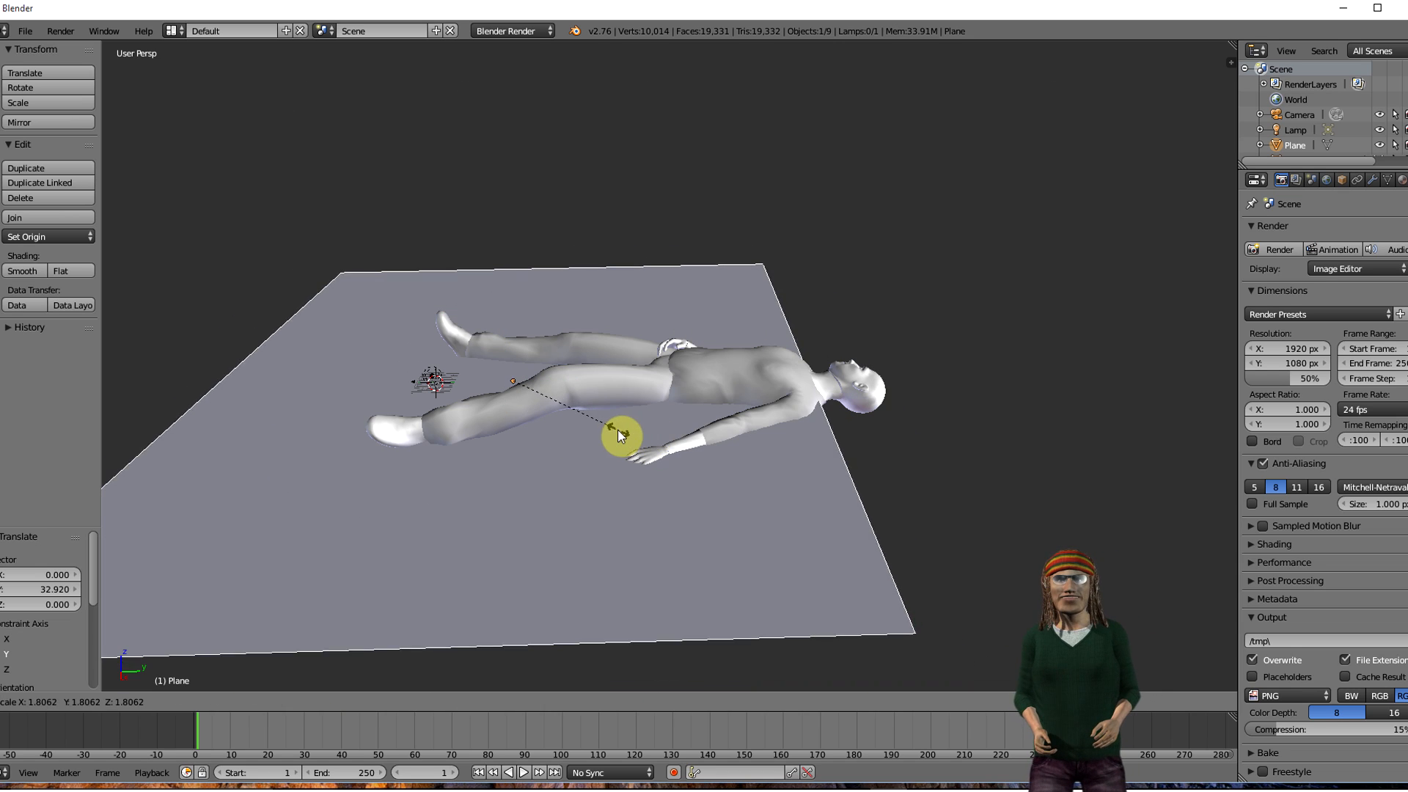
click(563, 434)
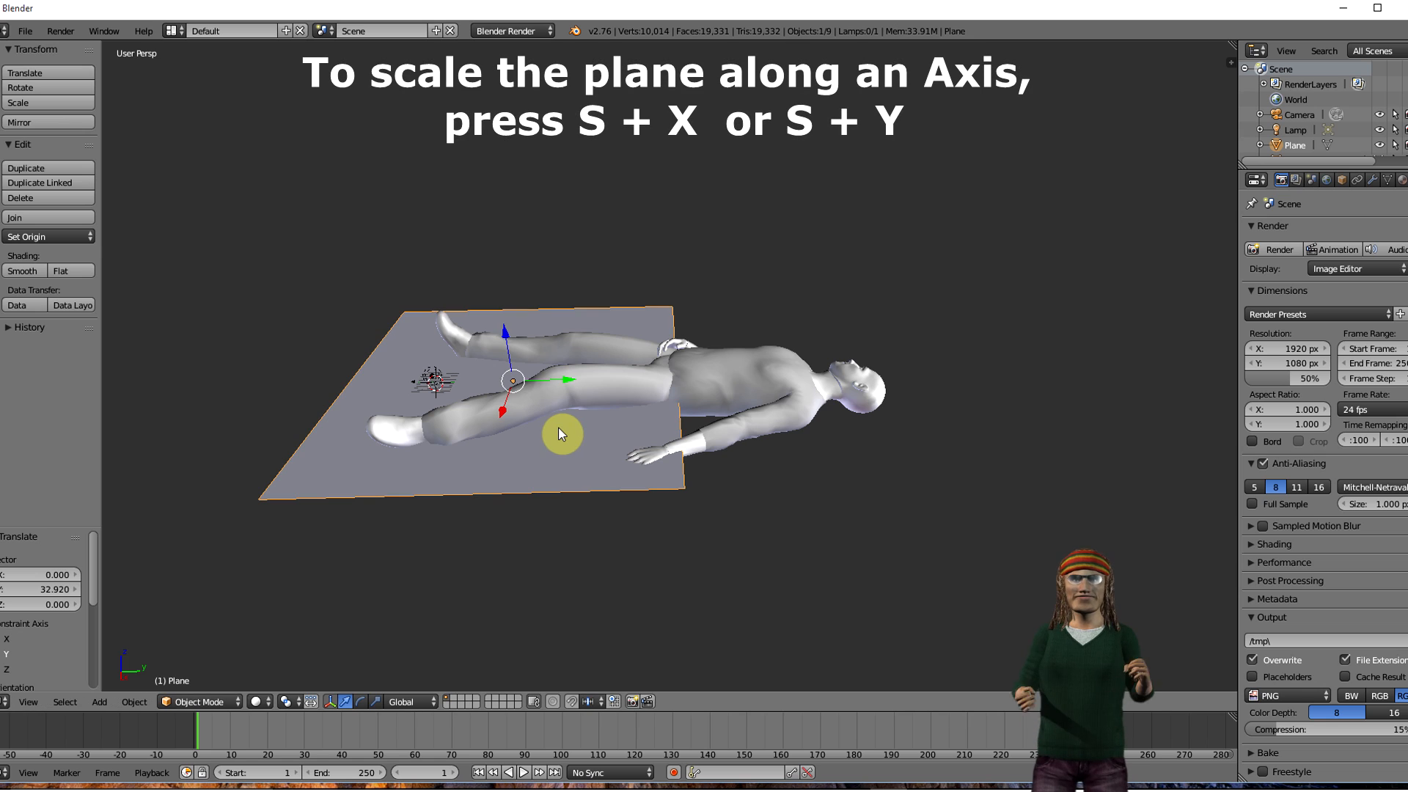
key(s)
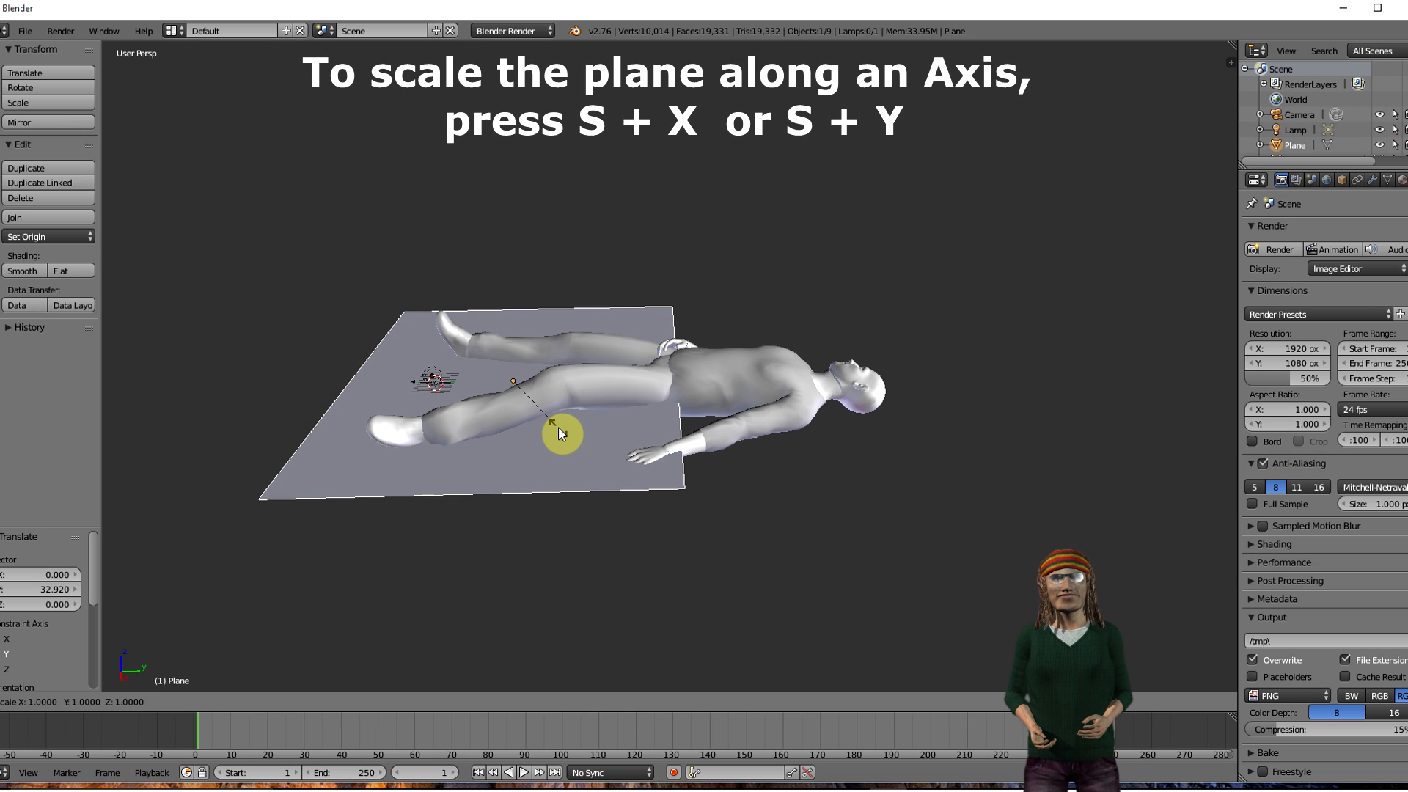
key(x)
right_click(579, 428)
- Scale the plane along the Y axis by about 1.94 and move it about 42 units along Y under the body
key(s)
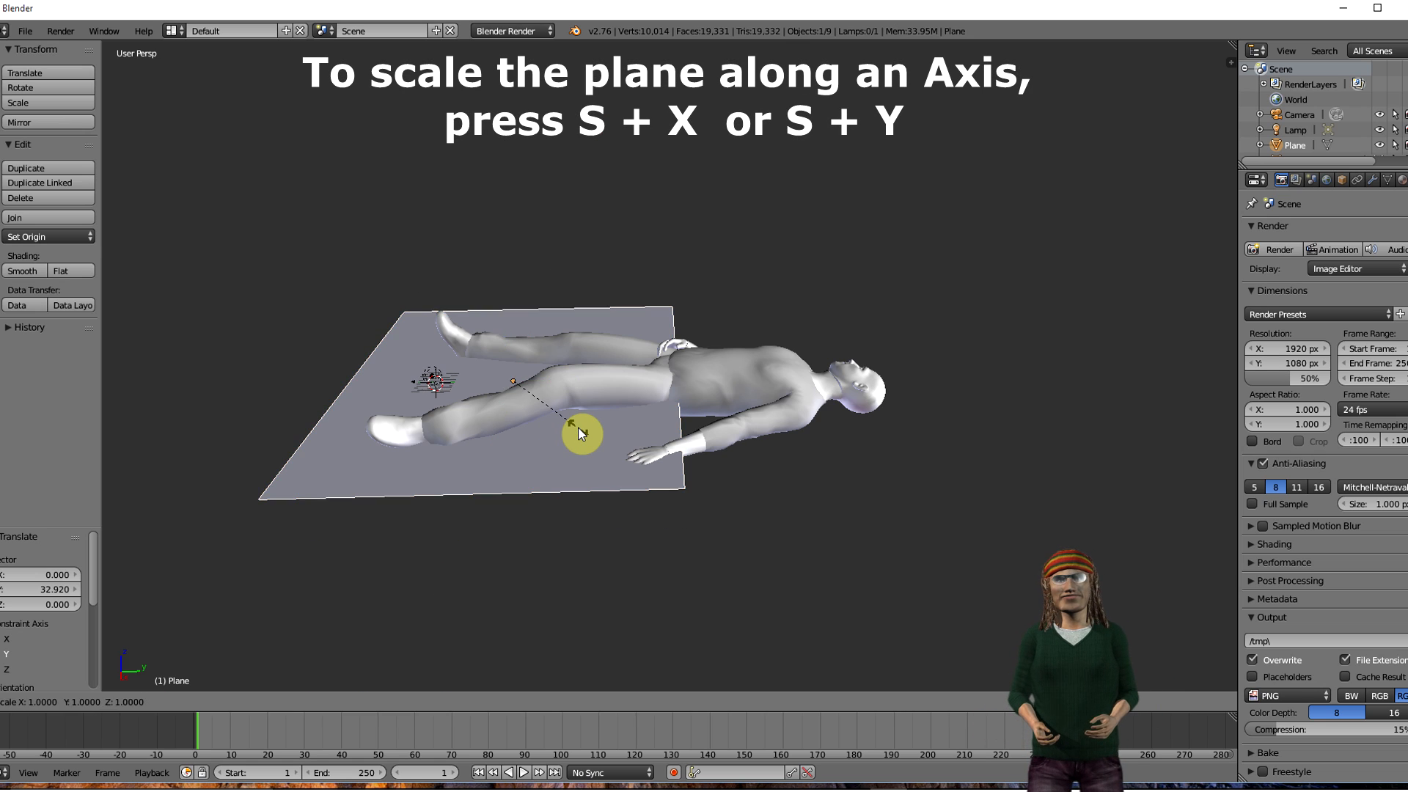
key(y)
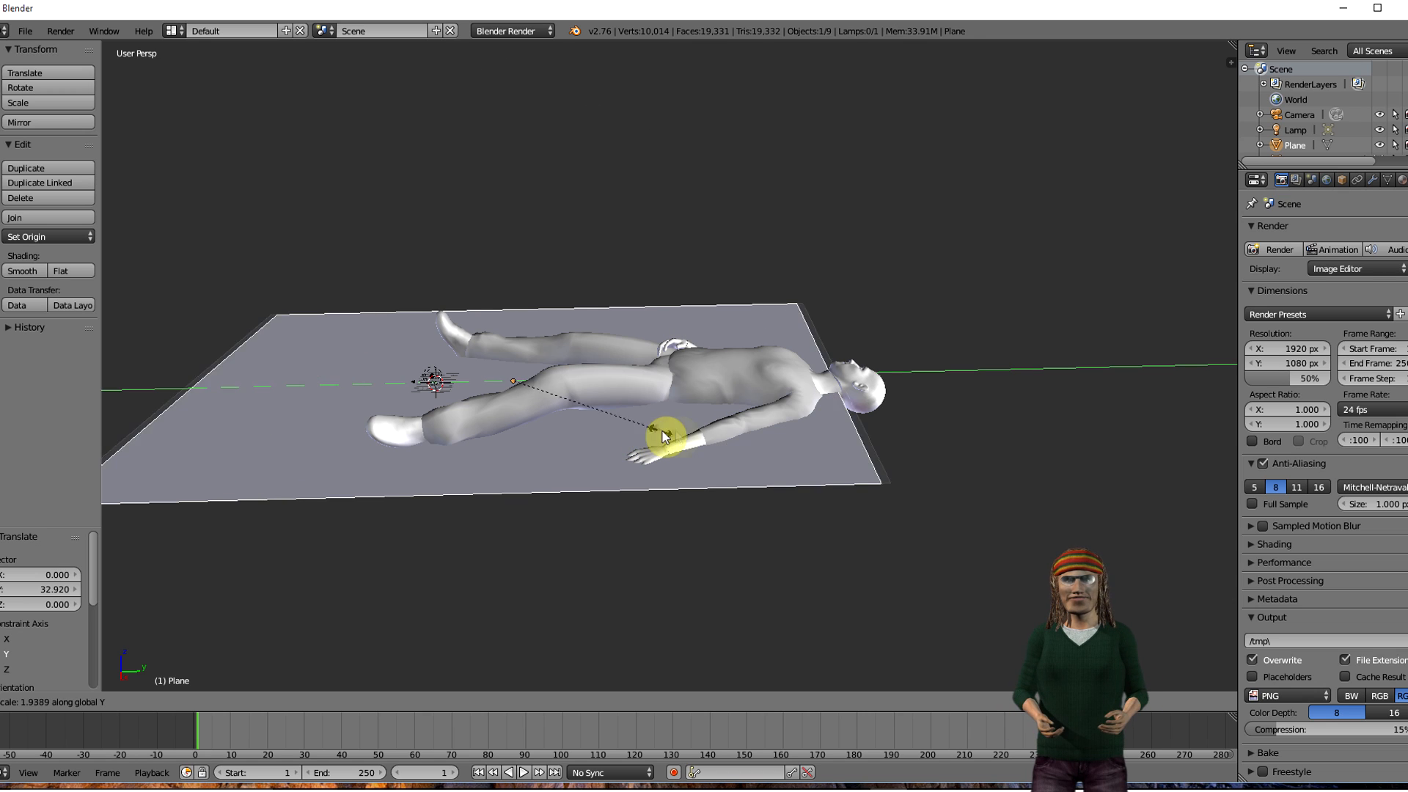
click(664, 435)
key(w)
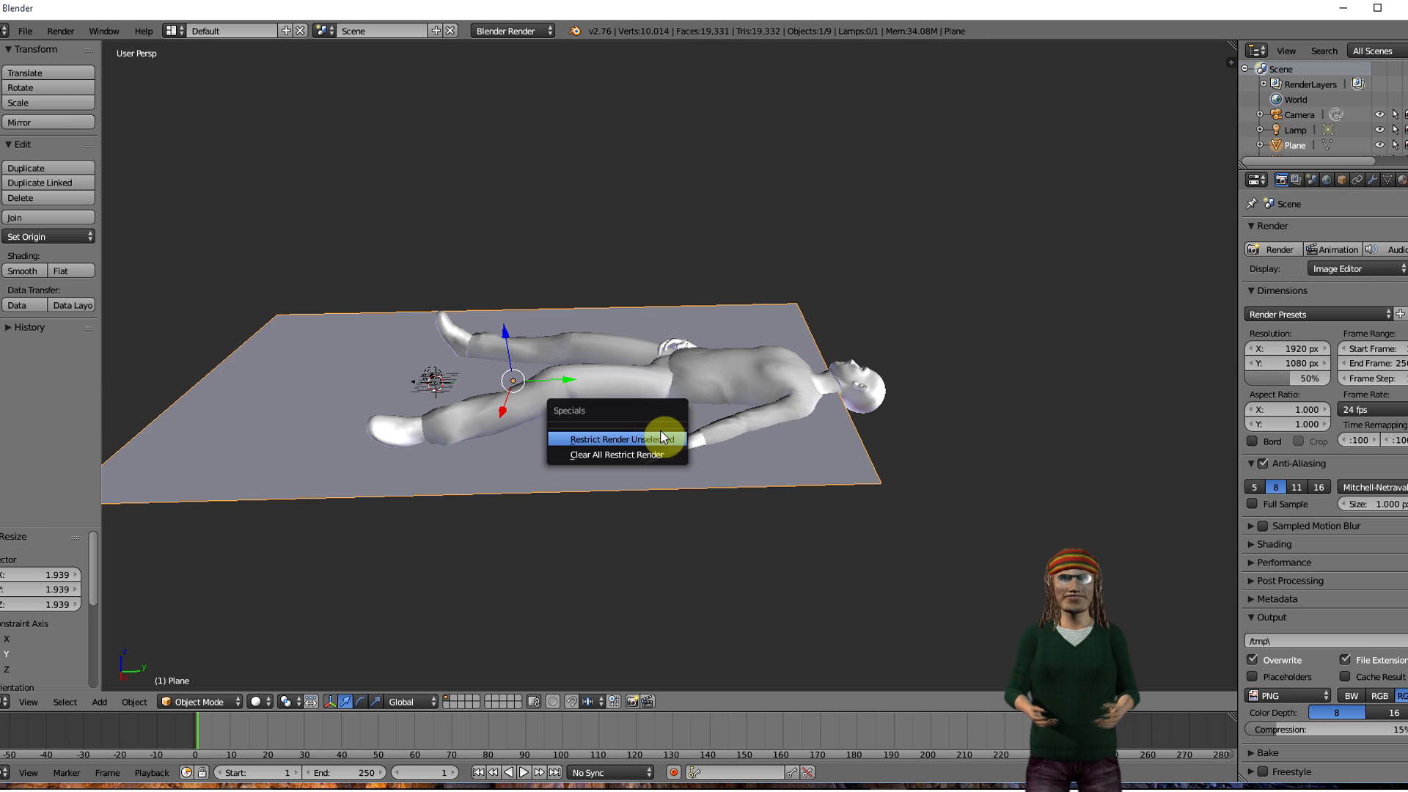
click(644, 438)
drag(569, 383, 664, 389)
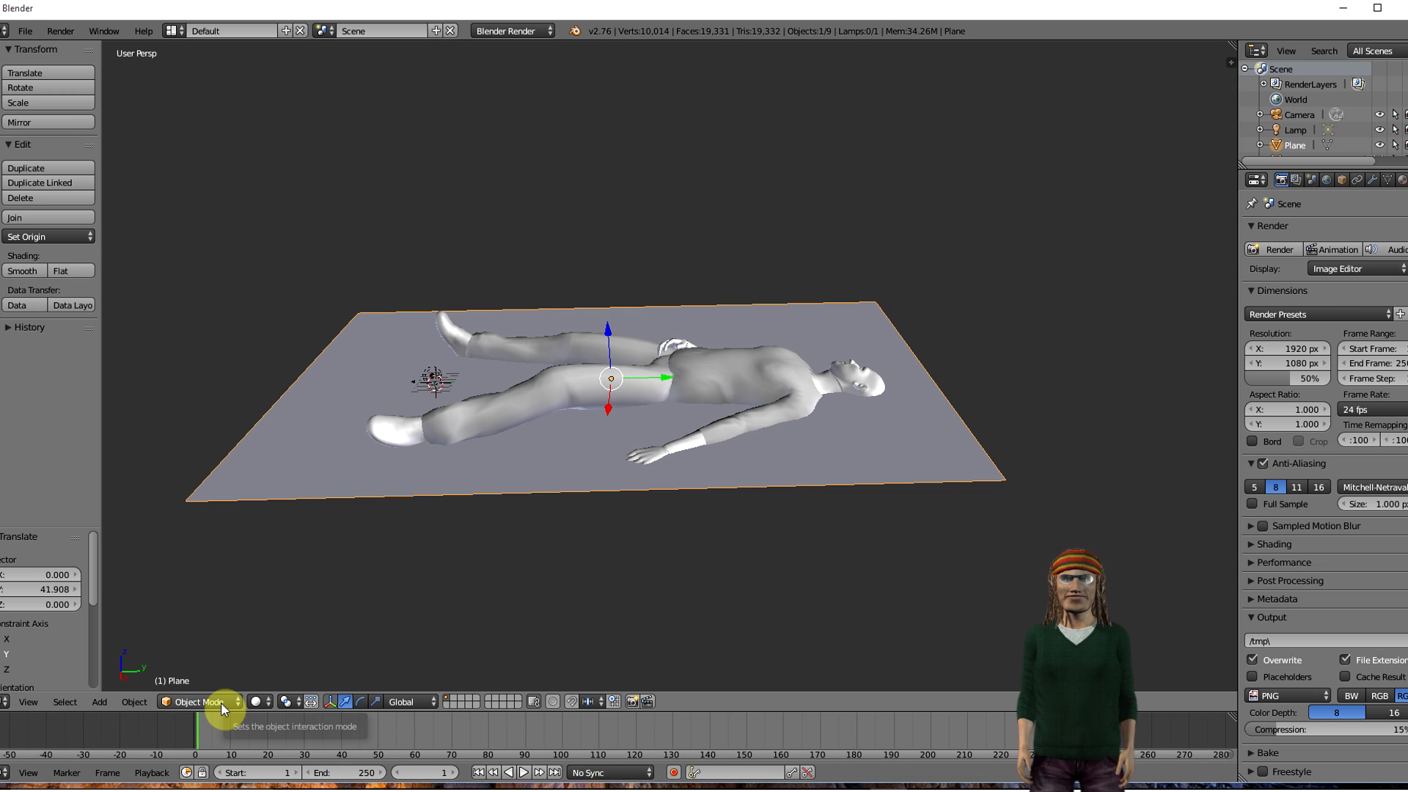
- Select the plane, enter Edit Mode and subdivide it with 10 cuts
right_click(452, 428)
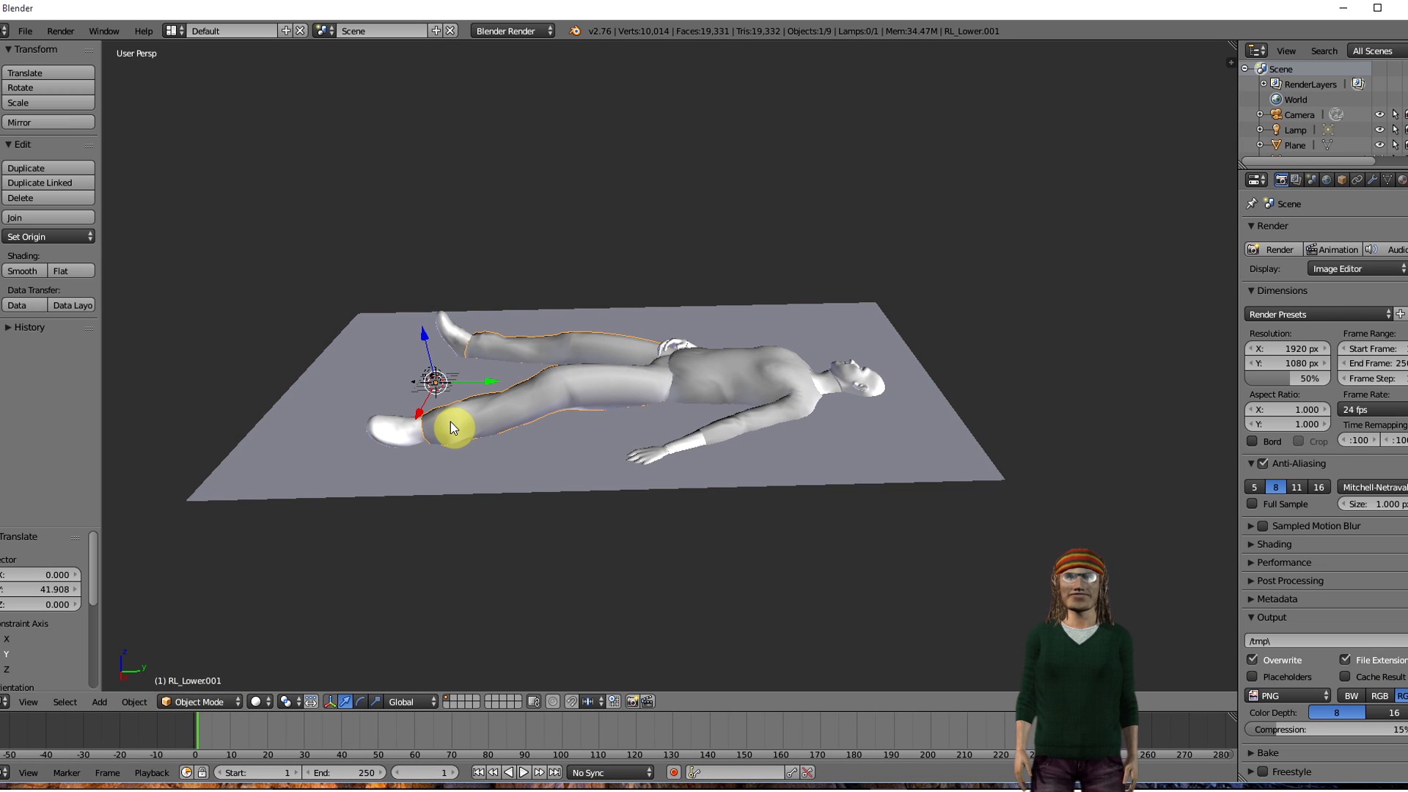
right_click(734, 390)
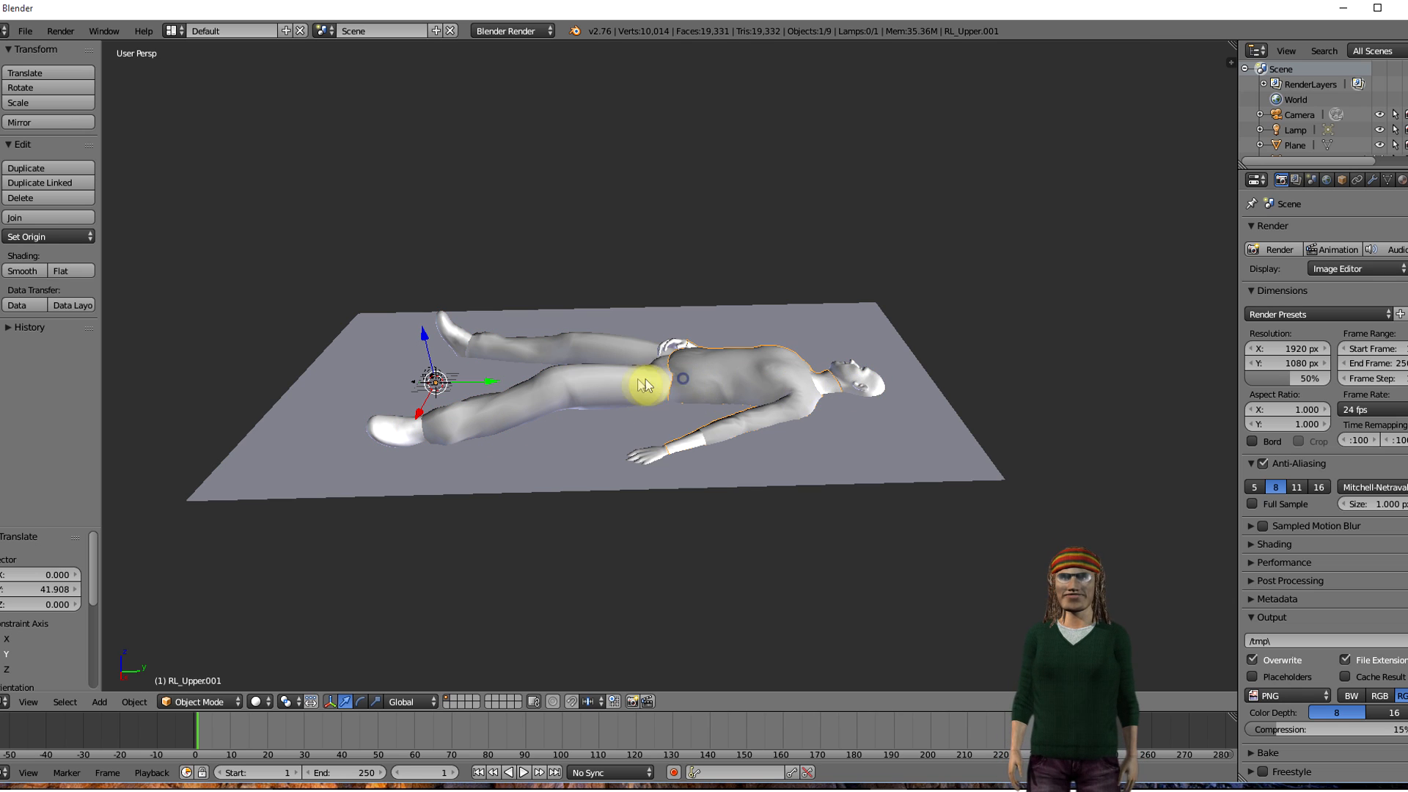
right_click(332, 462)
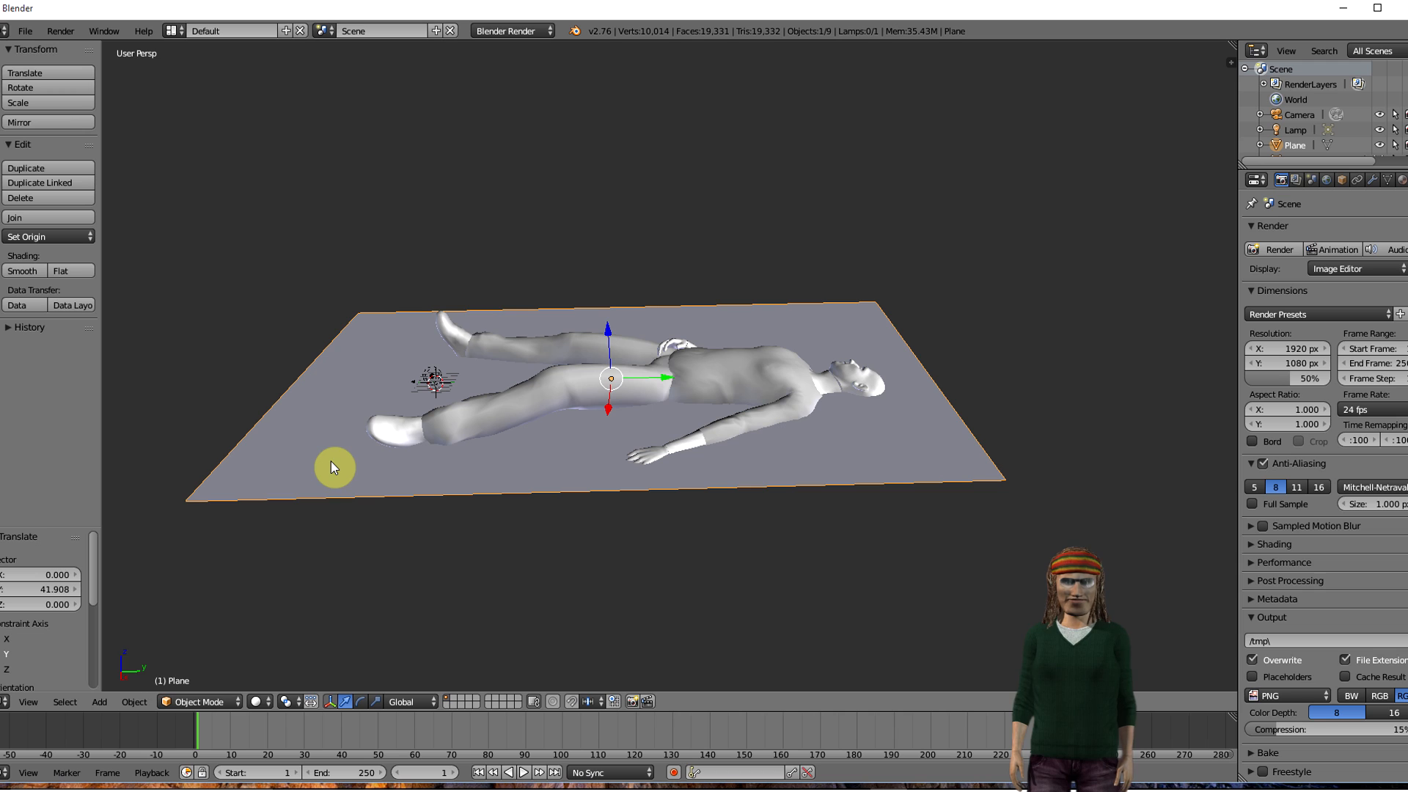
click(236, 701)
click(220, 668)
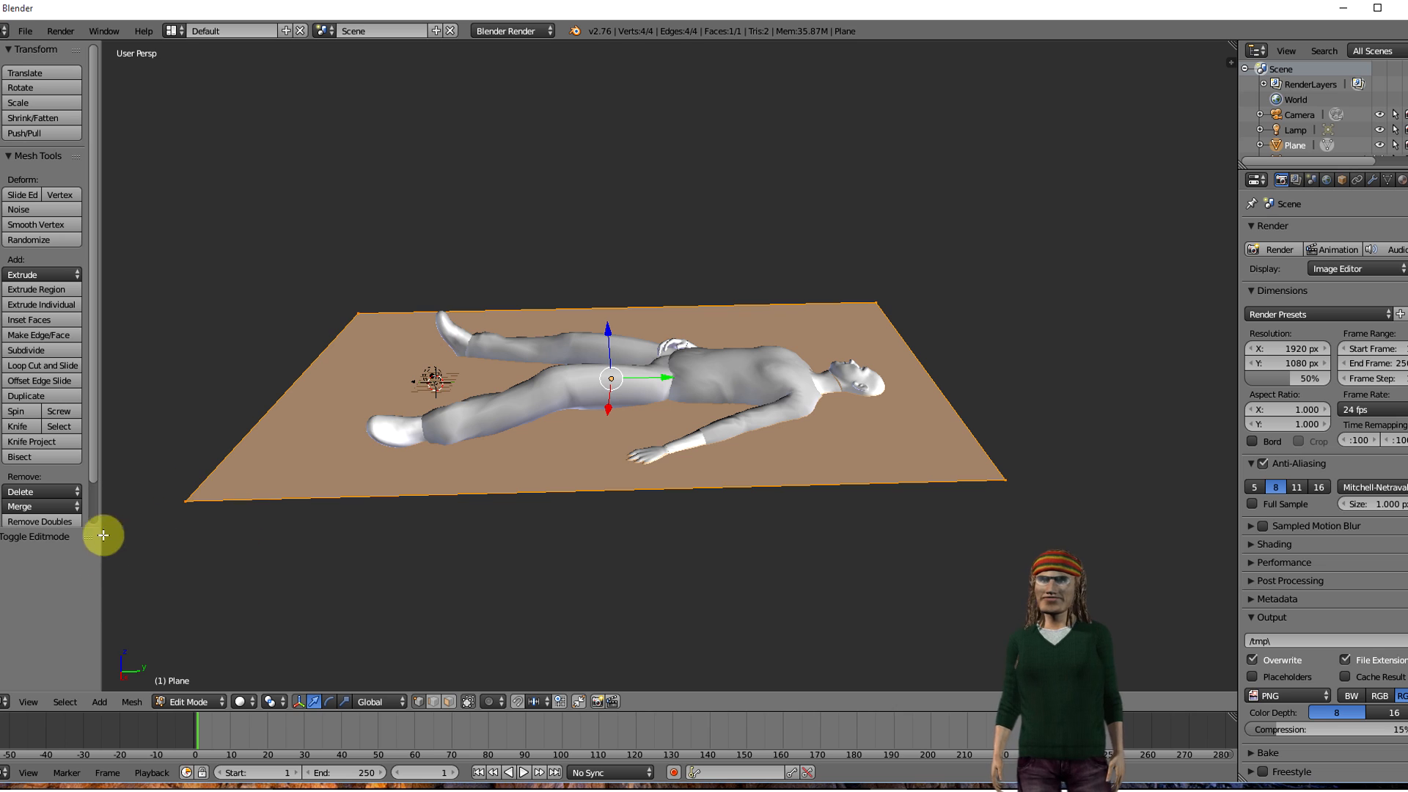
click(36, 351)
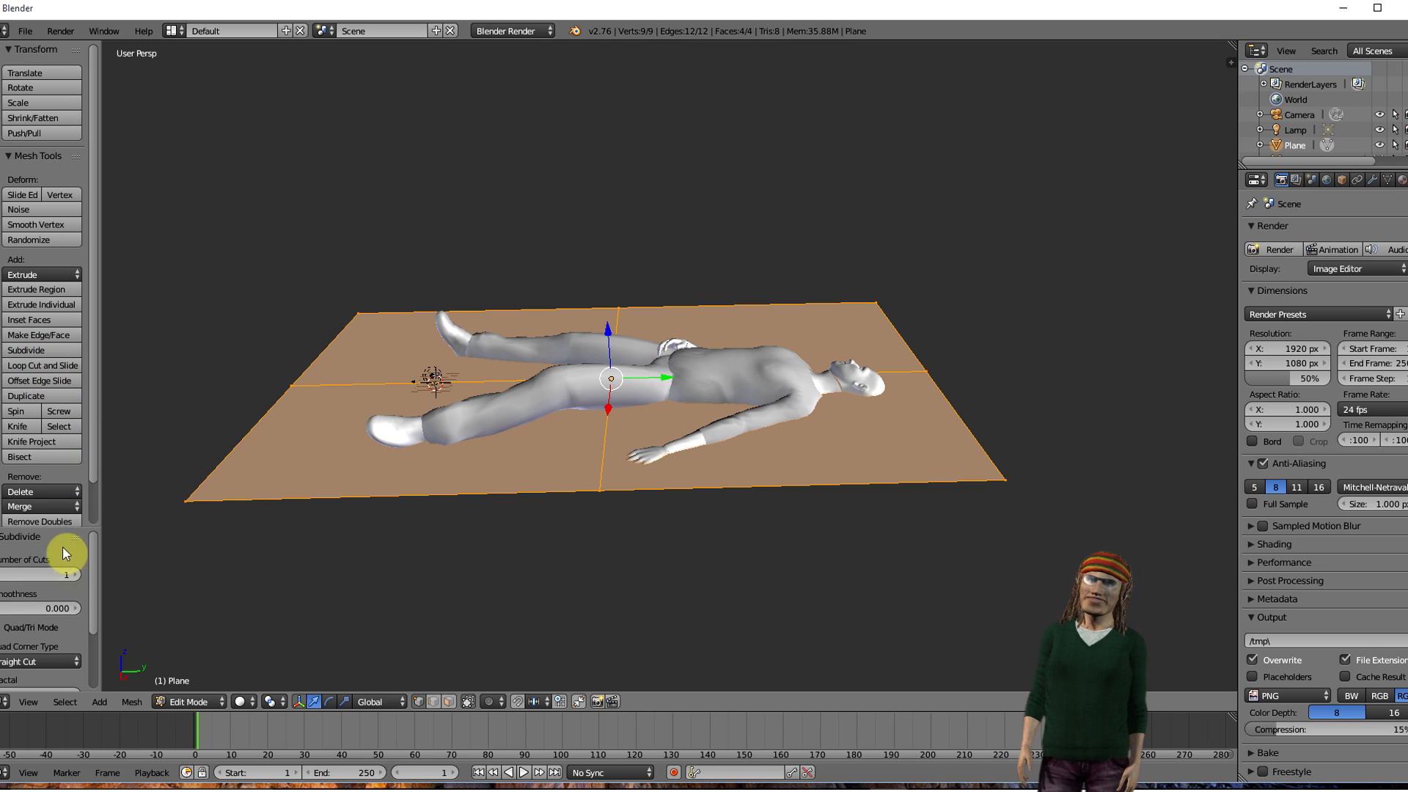
drag(74, 574, 103, 574)
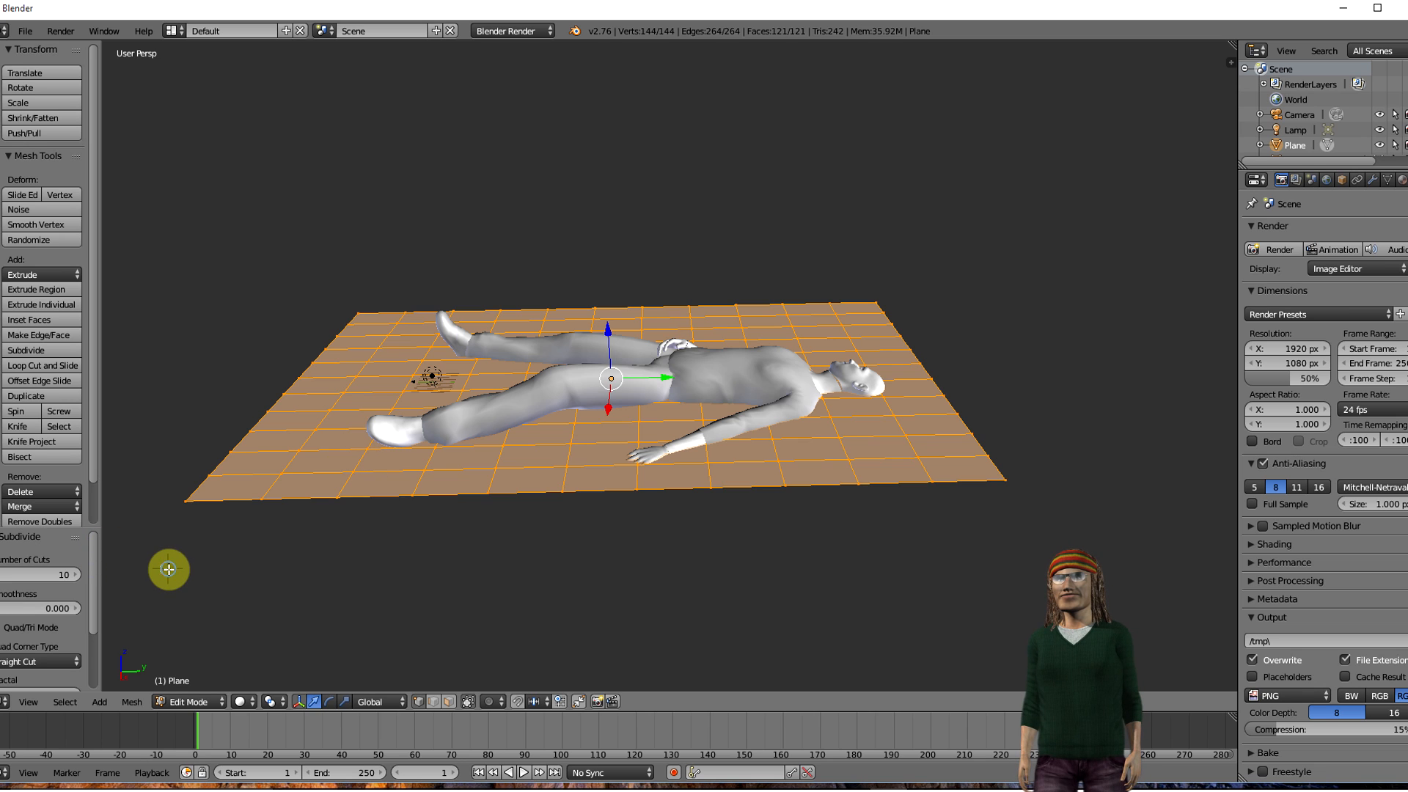
- Subdivide the plane's mesh a second time with 4 cuts
click(49, 347)
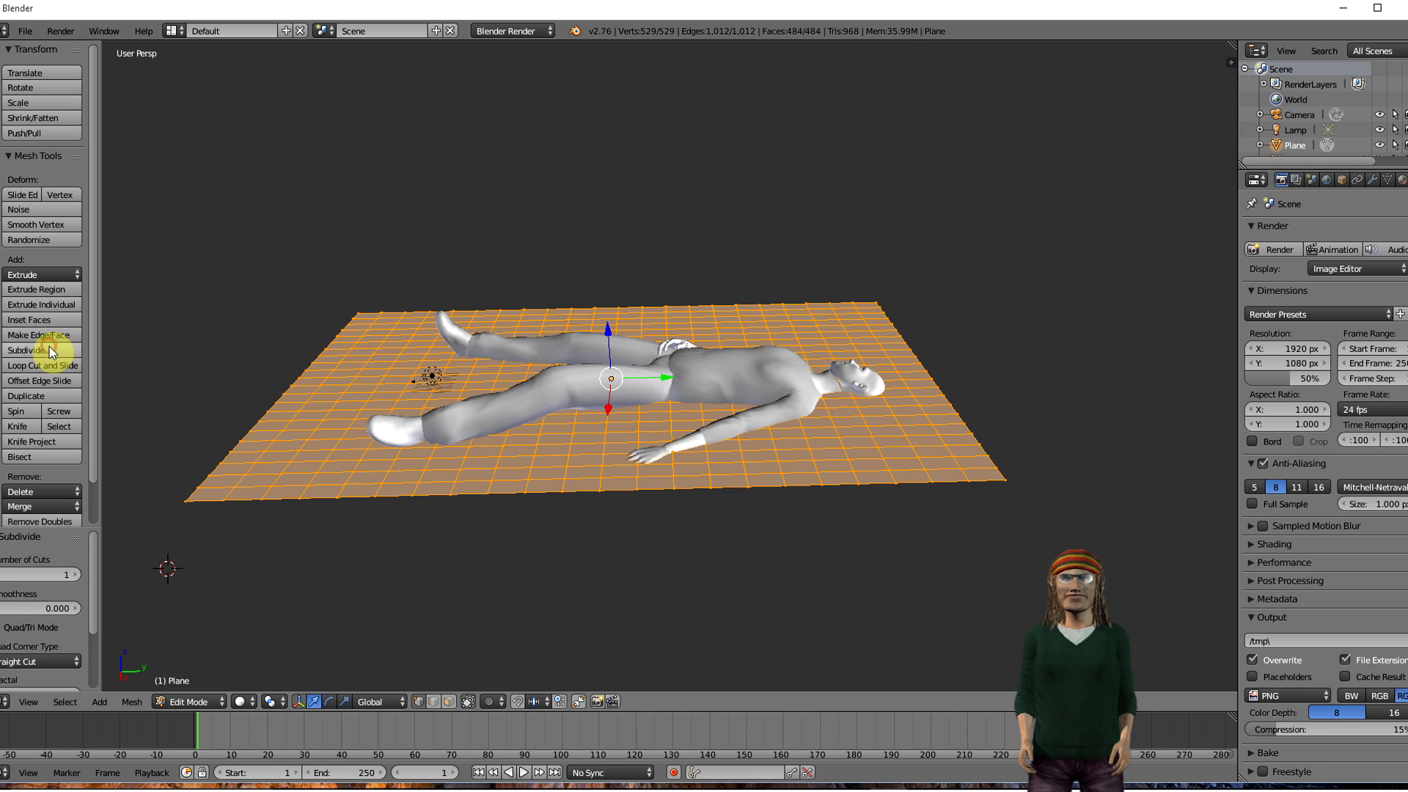
click(69, 574)
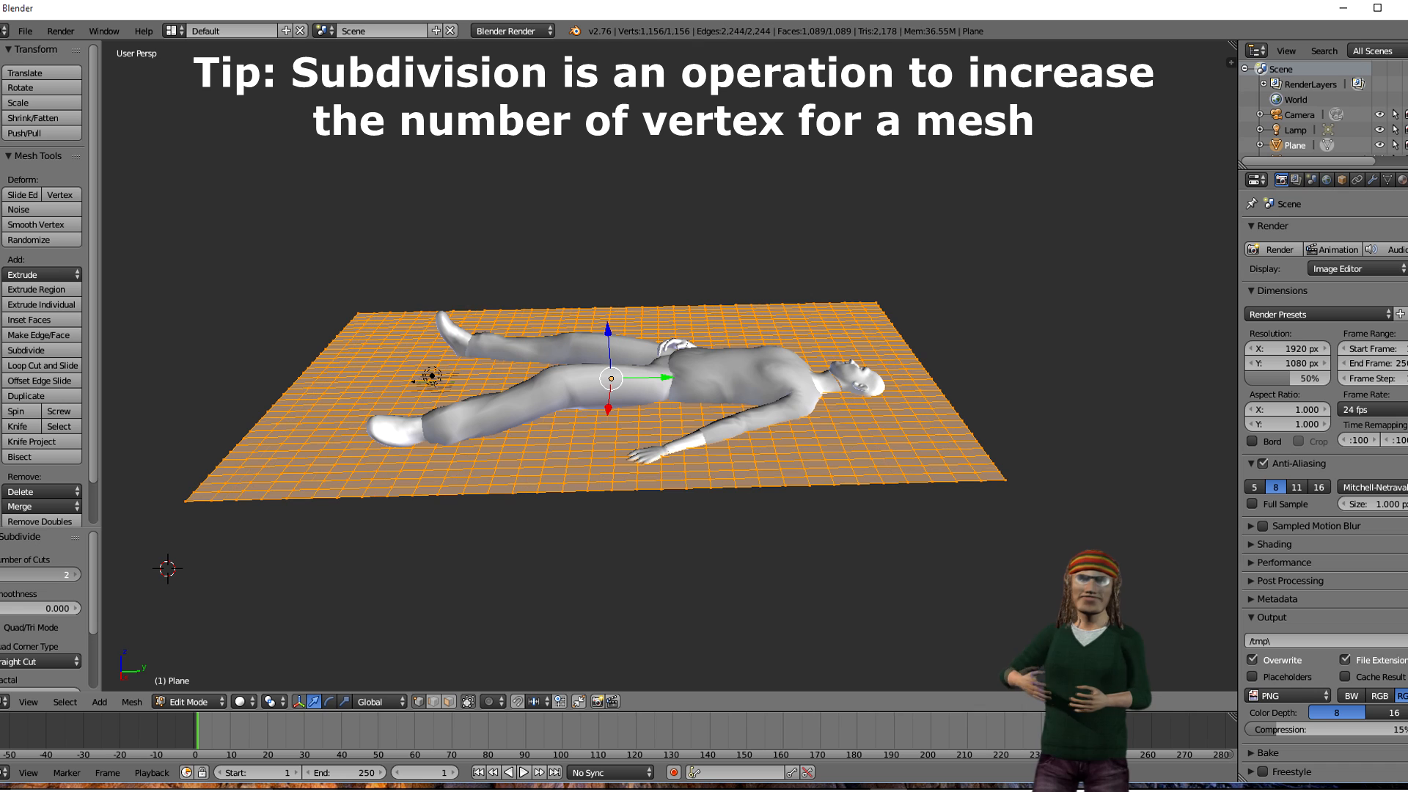
click(76, 574)
click(77, 573)
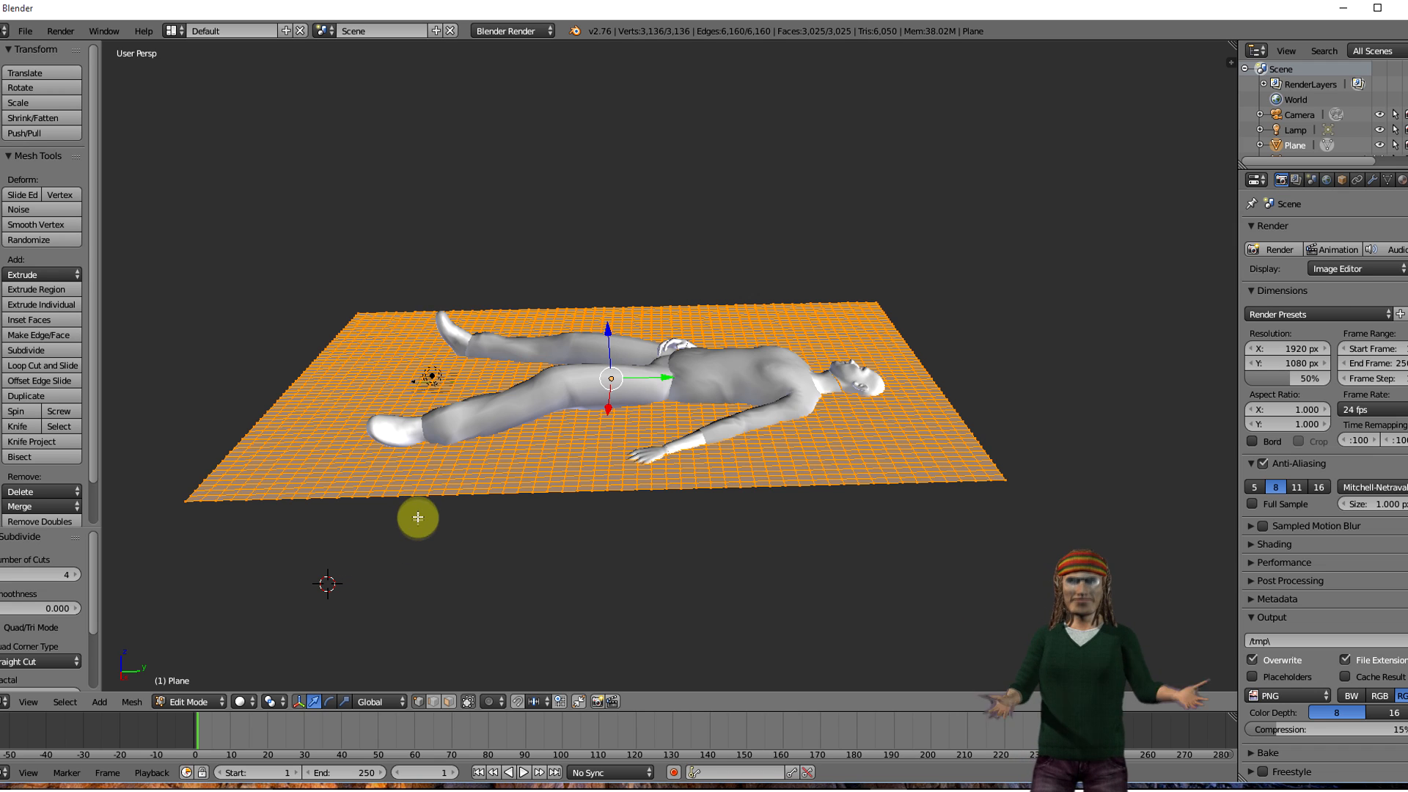
- Deselect all vertices and circle-select the plane's vertices underneath the legs, torso, arms and head
key(a)
key(a)
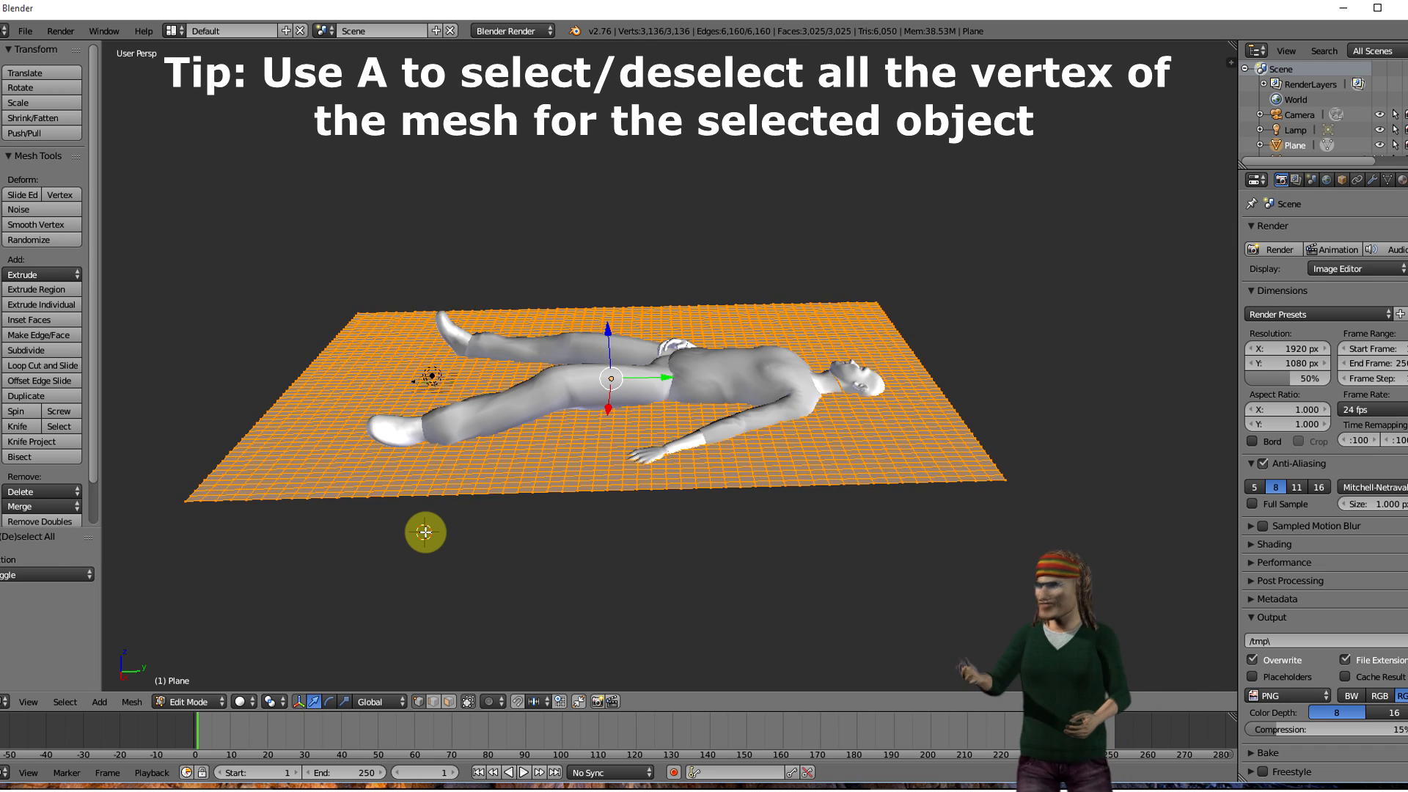
key(a)
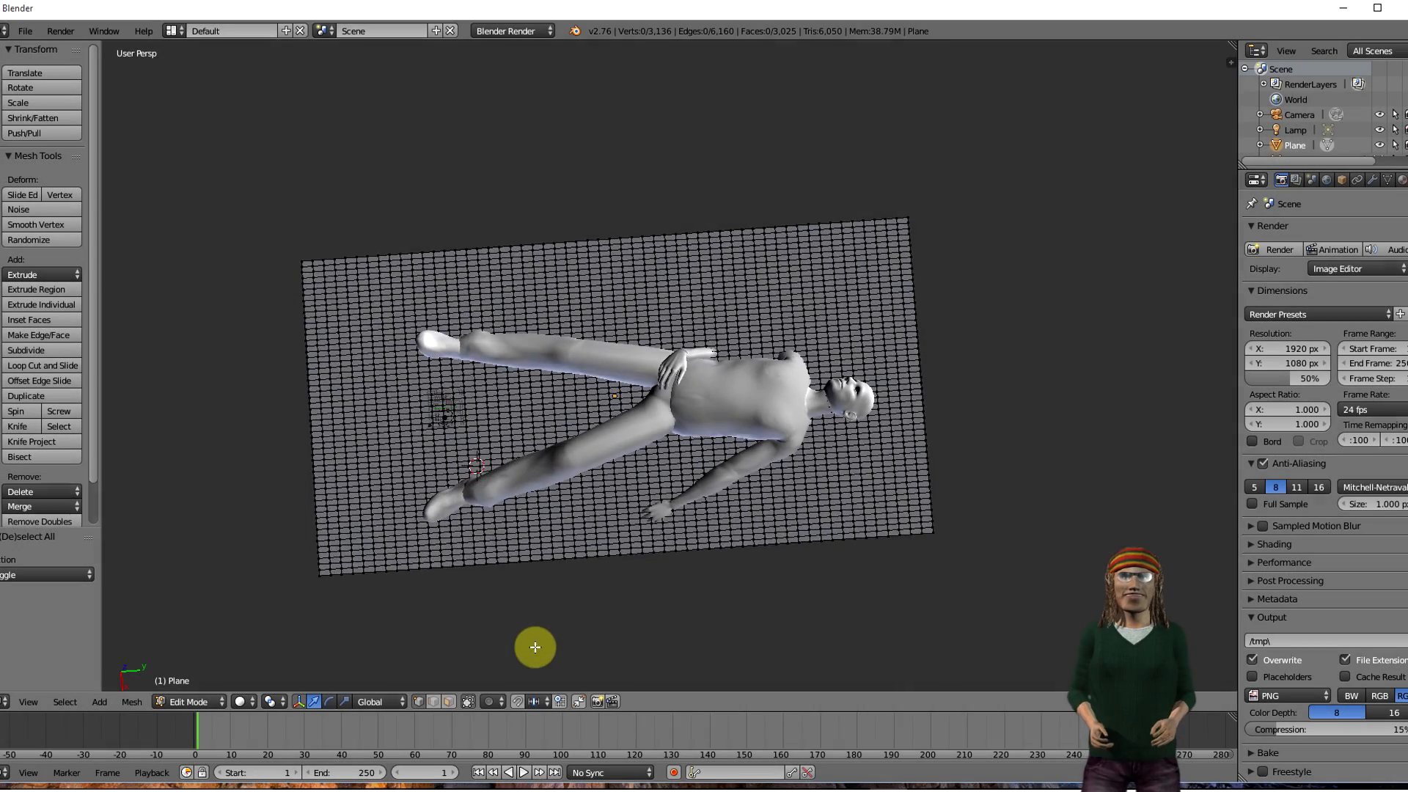
middle_drag(535, 615, 523, 583)
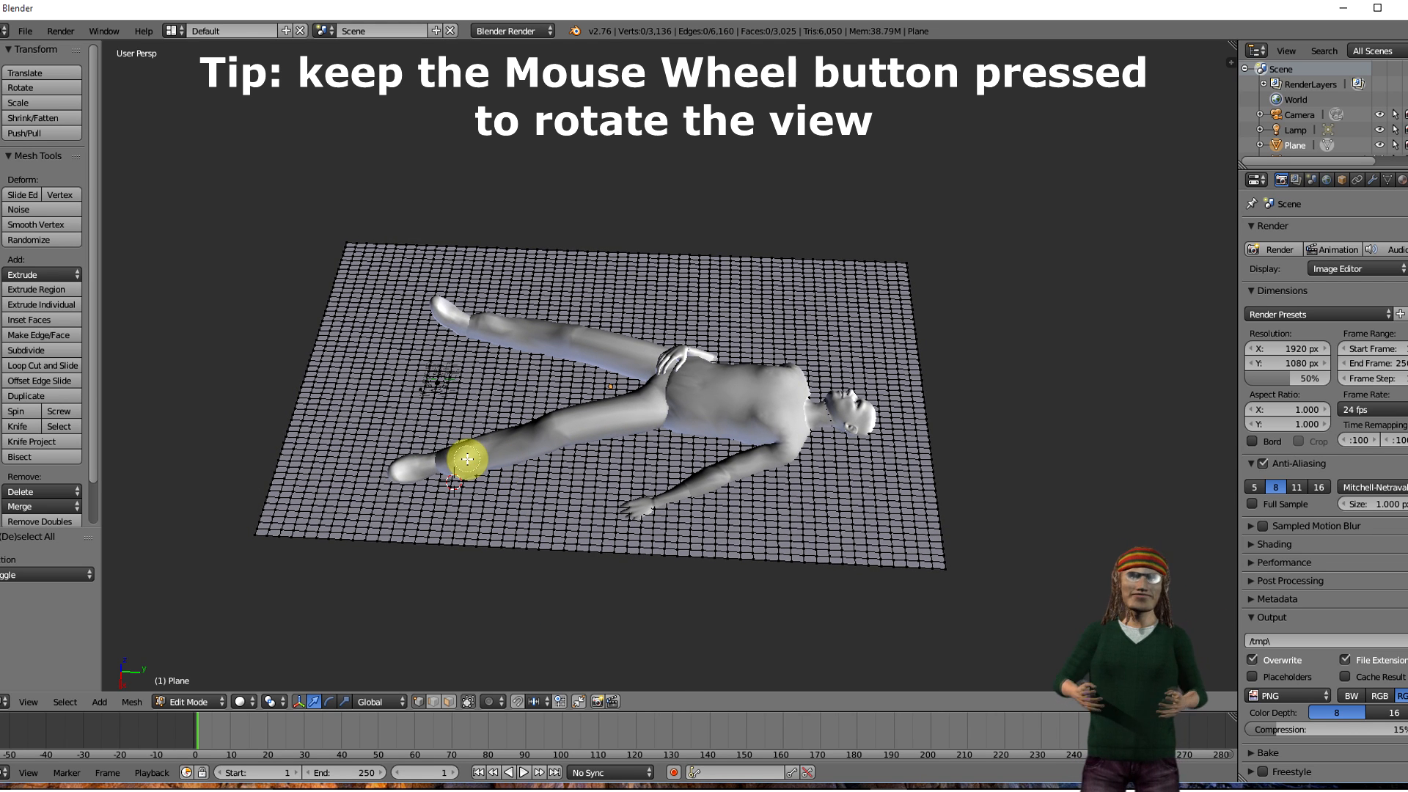
key(c)
mouse_move(412, 469)
mouse_down()
mouse_move(649, 411)
mouse_move(459, 318)
mouse_move(645, 352)
mouse_move(670, 440)
mouse_move(653, 511)
mouse_move(788, 445)
mouse_up()
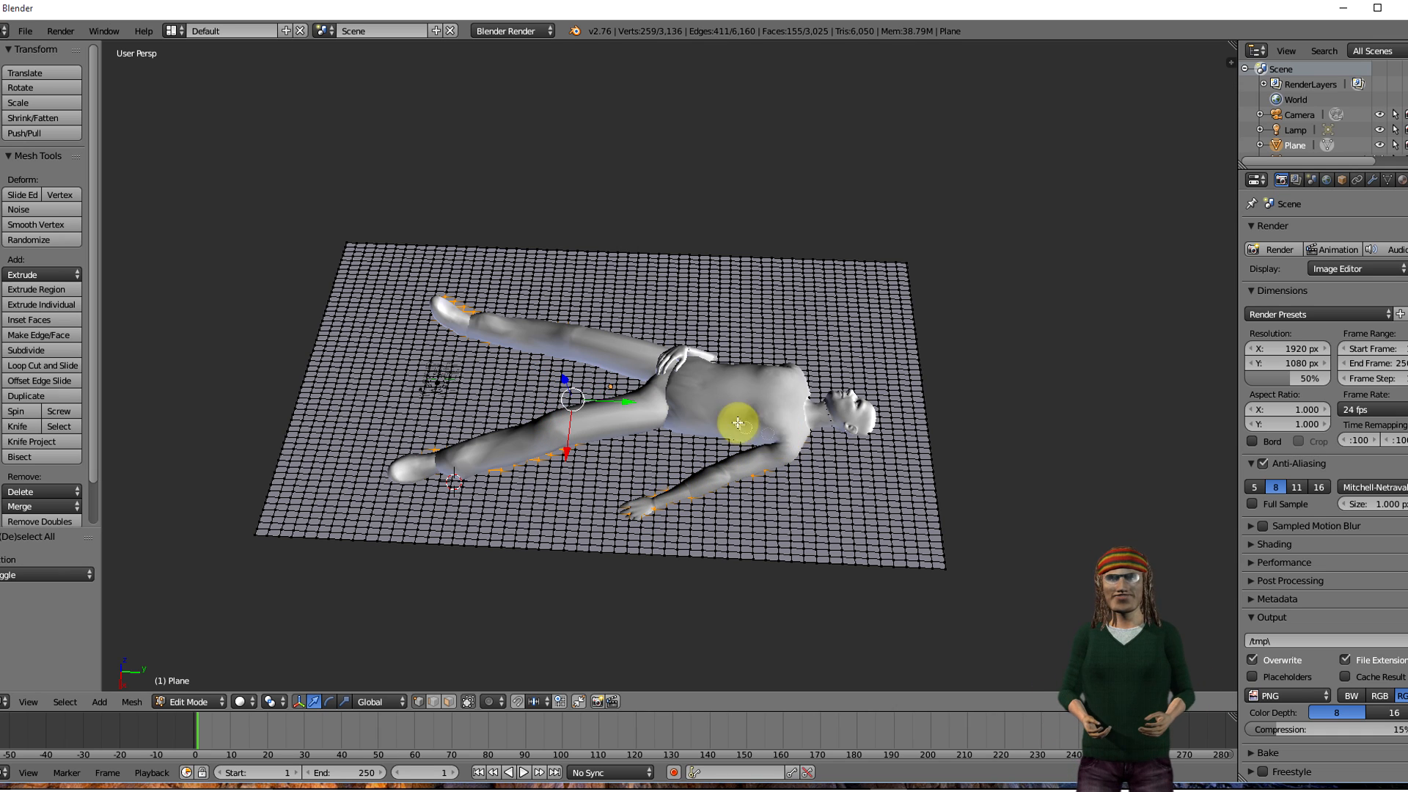
mouse_move(682, 399)
mouse_down()
mouse_move(670, 409)
mouse_move(749, 392)
mouse_move(853, 412)
mouse_up()
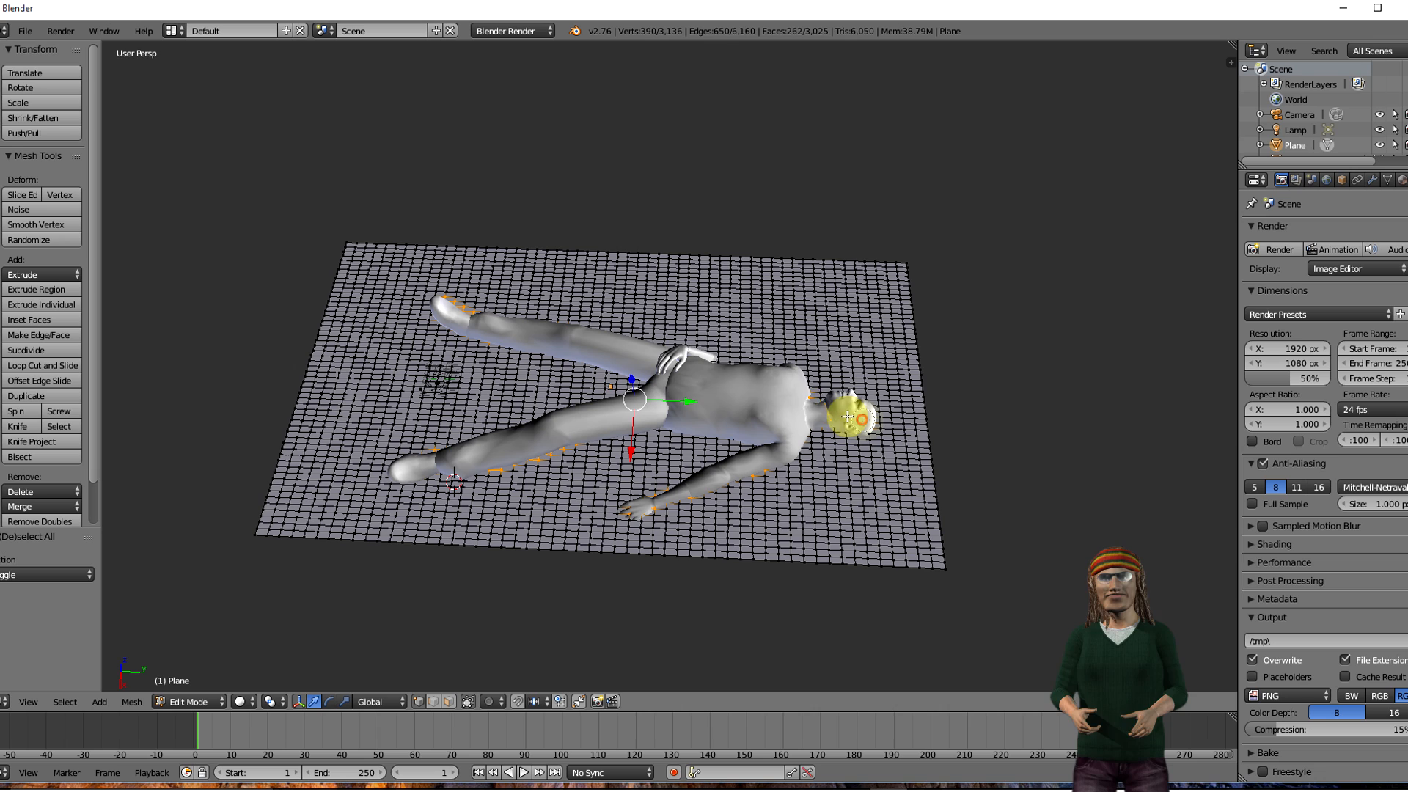
mouse_move(714, 369)
mouse_down()
mouse_move(675, 362)
mouse_move(653, 440)
mouse_move(488, 479)
mouse_up()
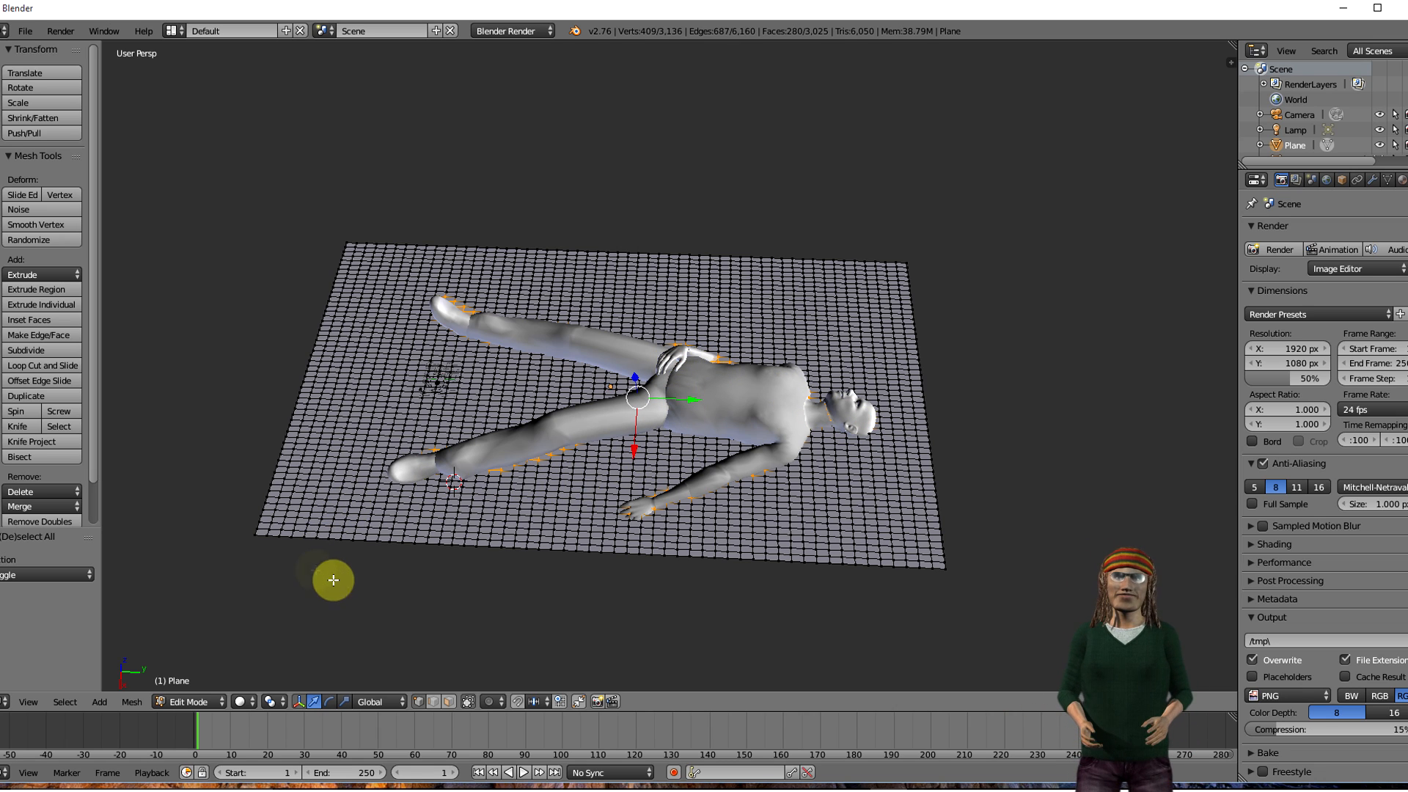
- Enable proportional editing and try raising the selected vertices along the Z axis
click(501, 703)
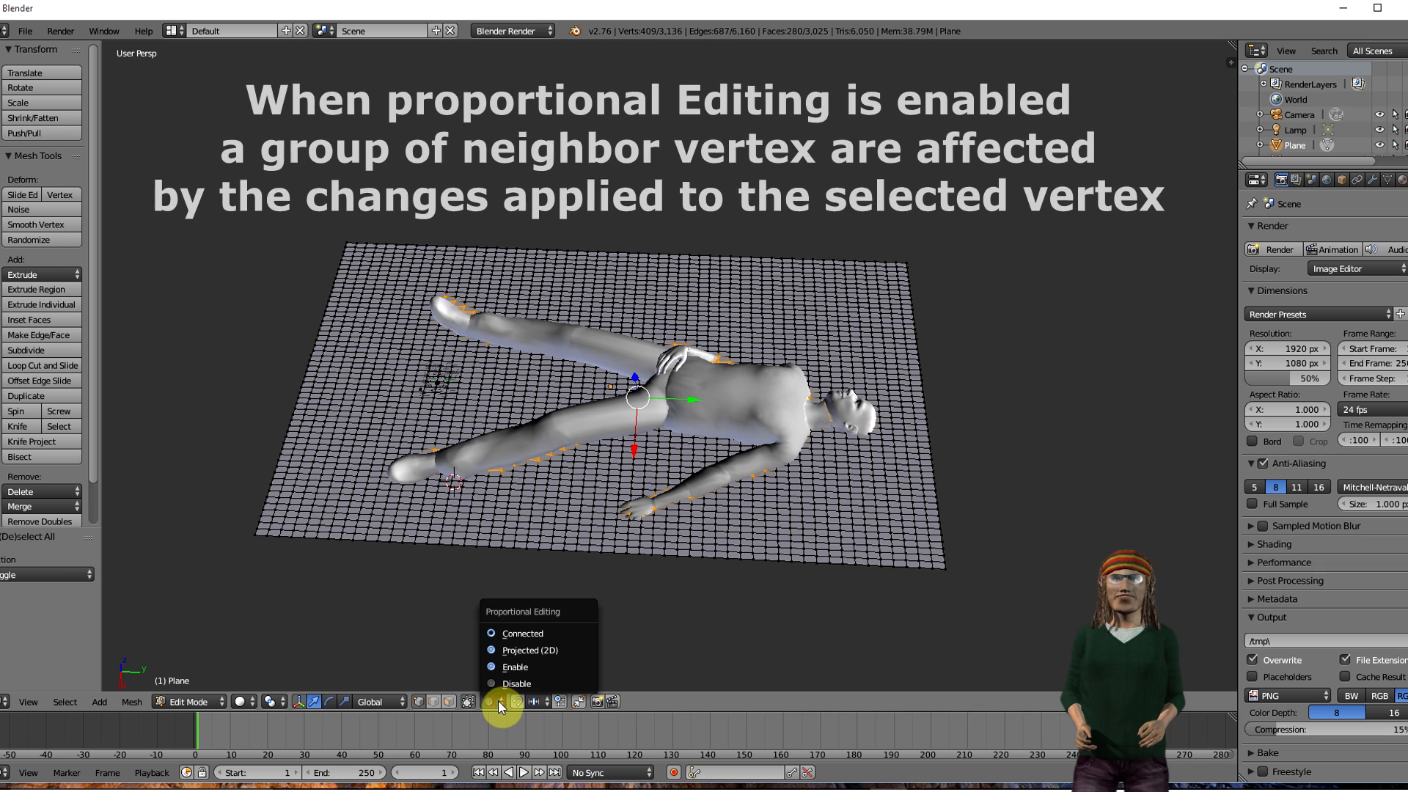
click(516, 667)
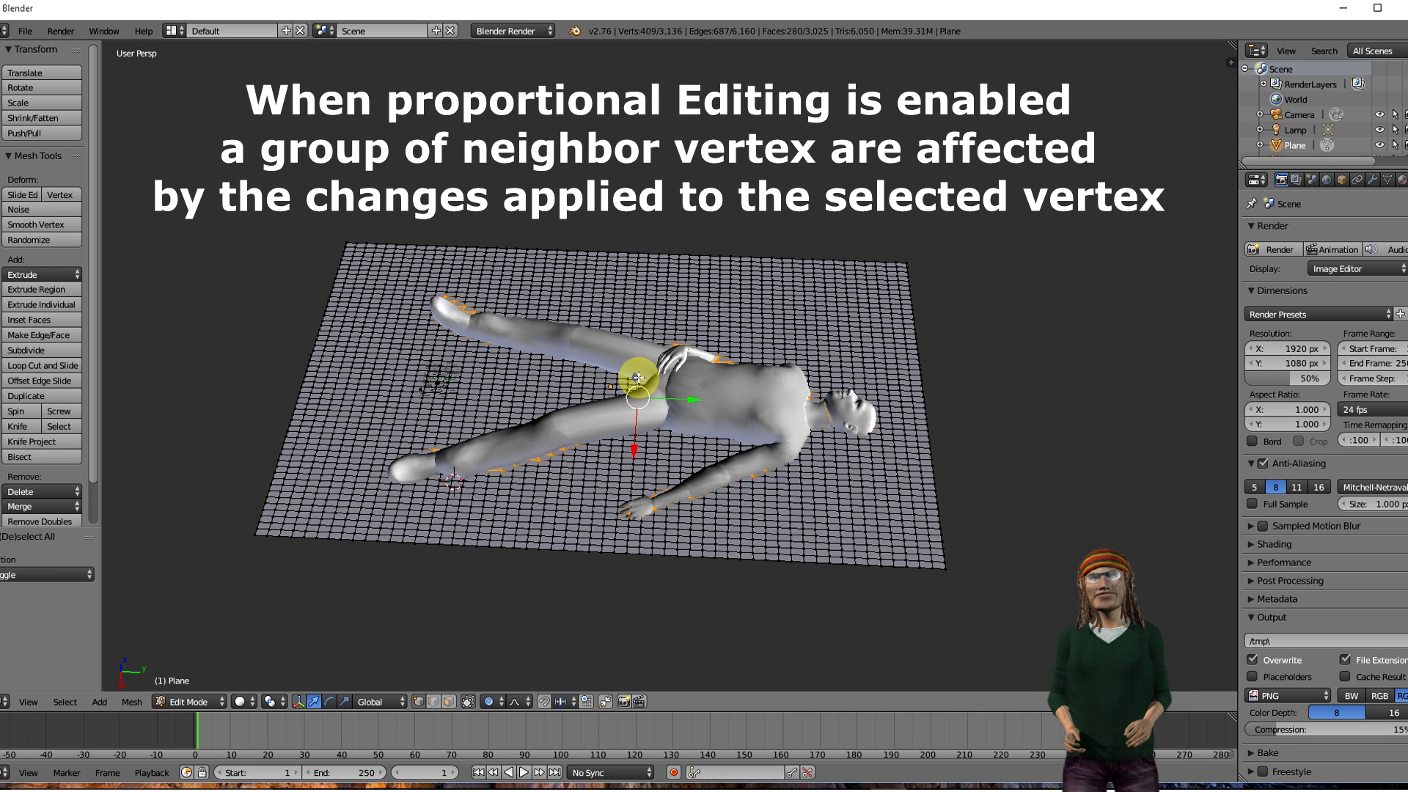
drag(635, 376, 635, 347)
right_click(635, 347)
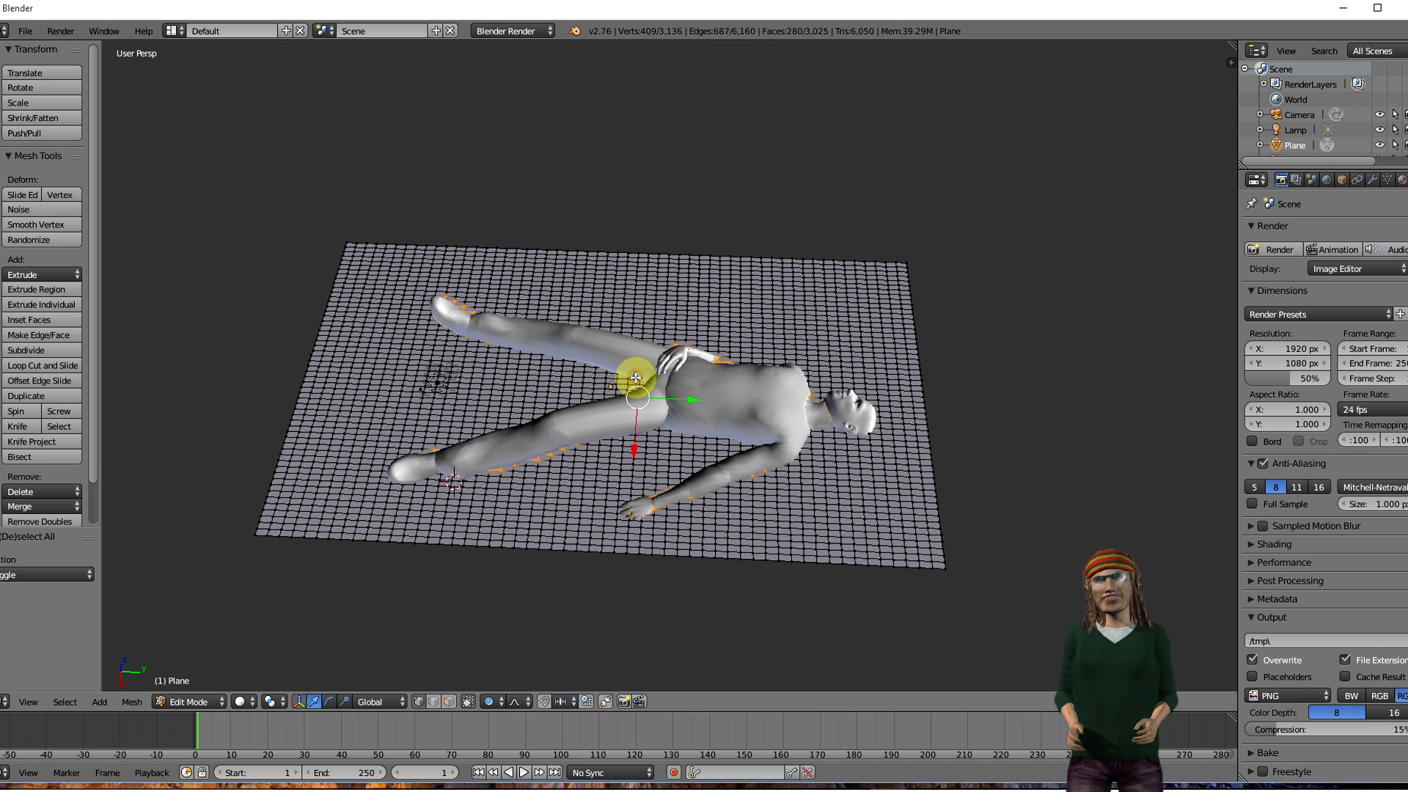
drag(635, 377, 635, 377)
right_click(635, 377)
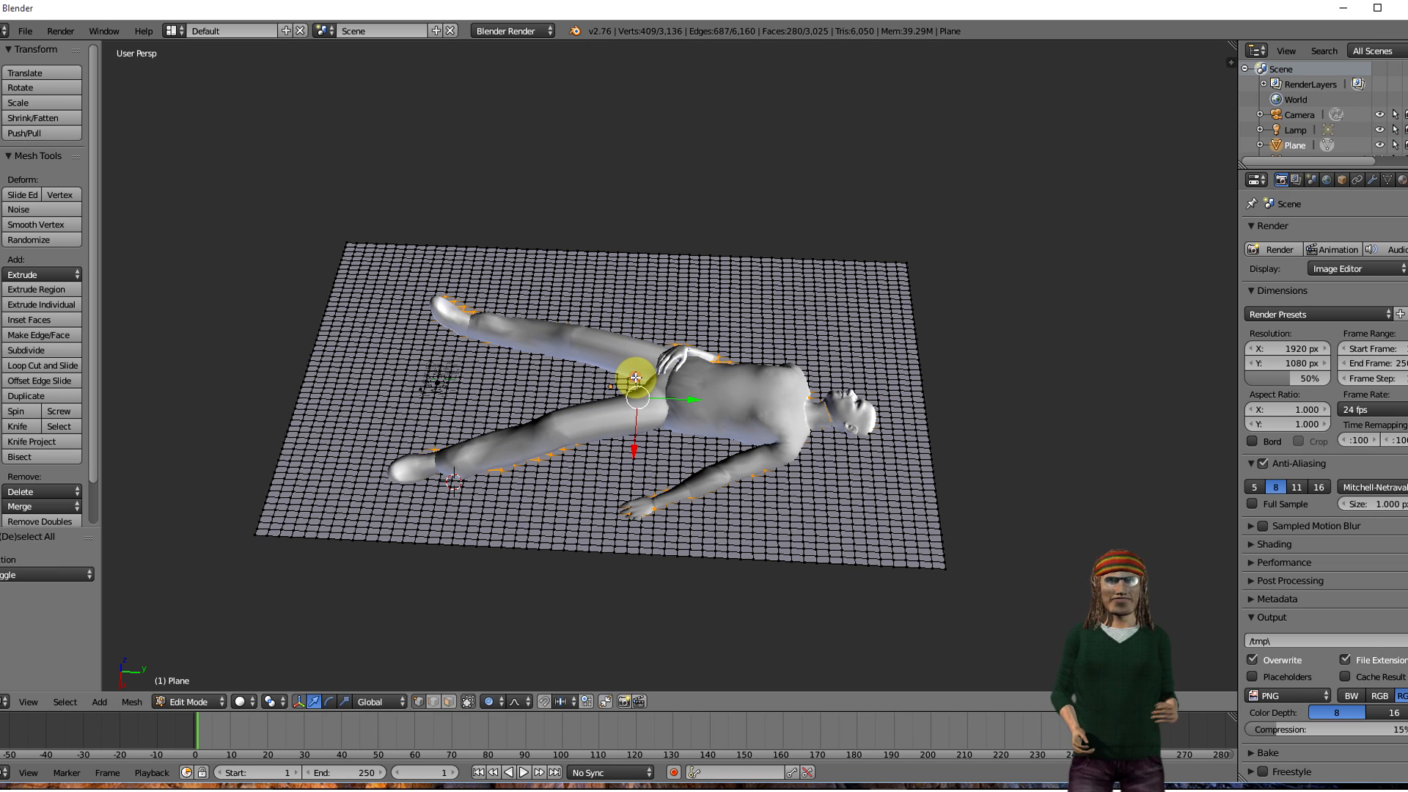
drag(635, 377, 635, 377)
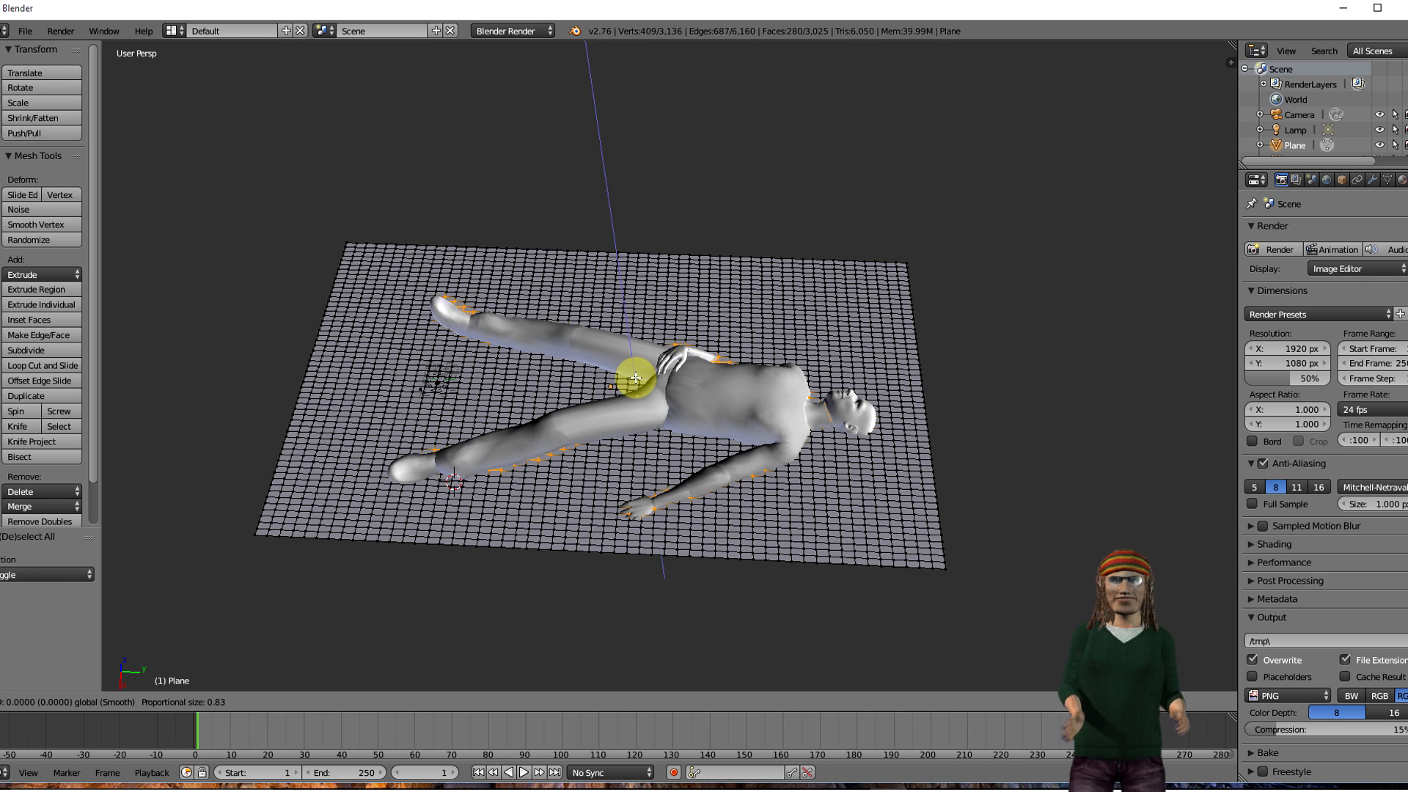
click(635, 377)
- Raise the selected vertices about 8.4 units along Z, widening the proportional editing range so the surrounding mesh slopes smoothly
middle_drag(643, 472, 635, 375)
drag(635, 345, 635, 343)
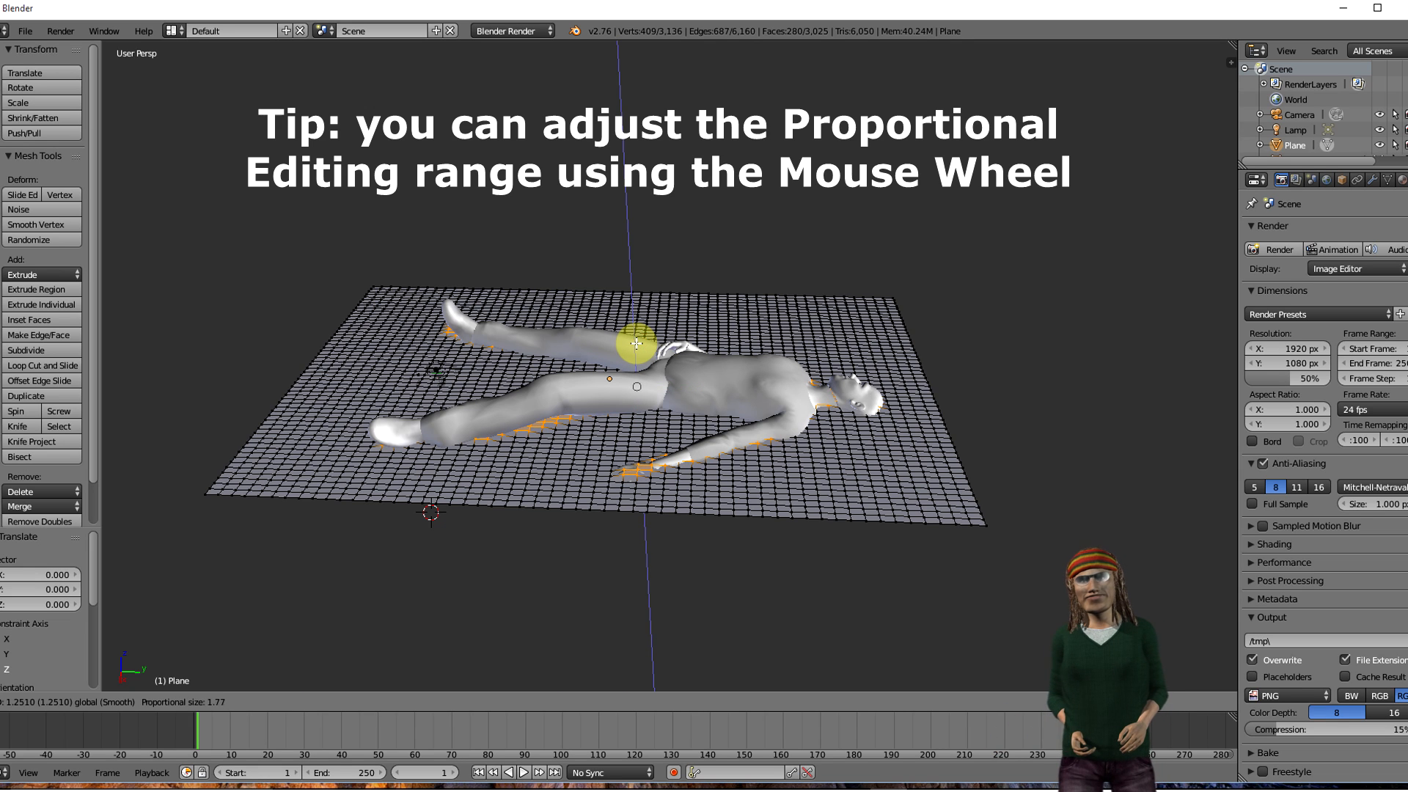
scroll(635, 344, down, 20)
drag(635, 343, 636, 331)
scroll(636, 339, up, 1)
scroll(636, 332, up, 3)
scroll(636, 330, up, 3)
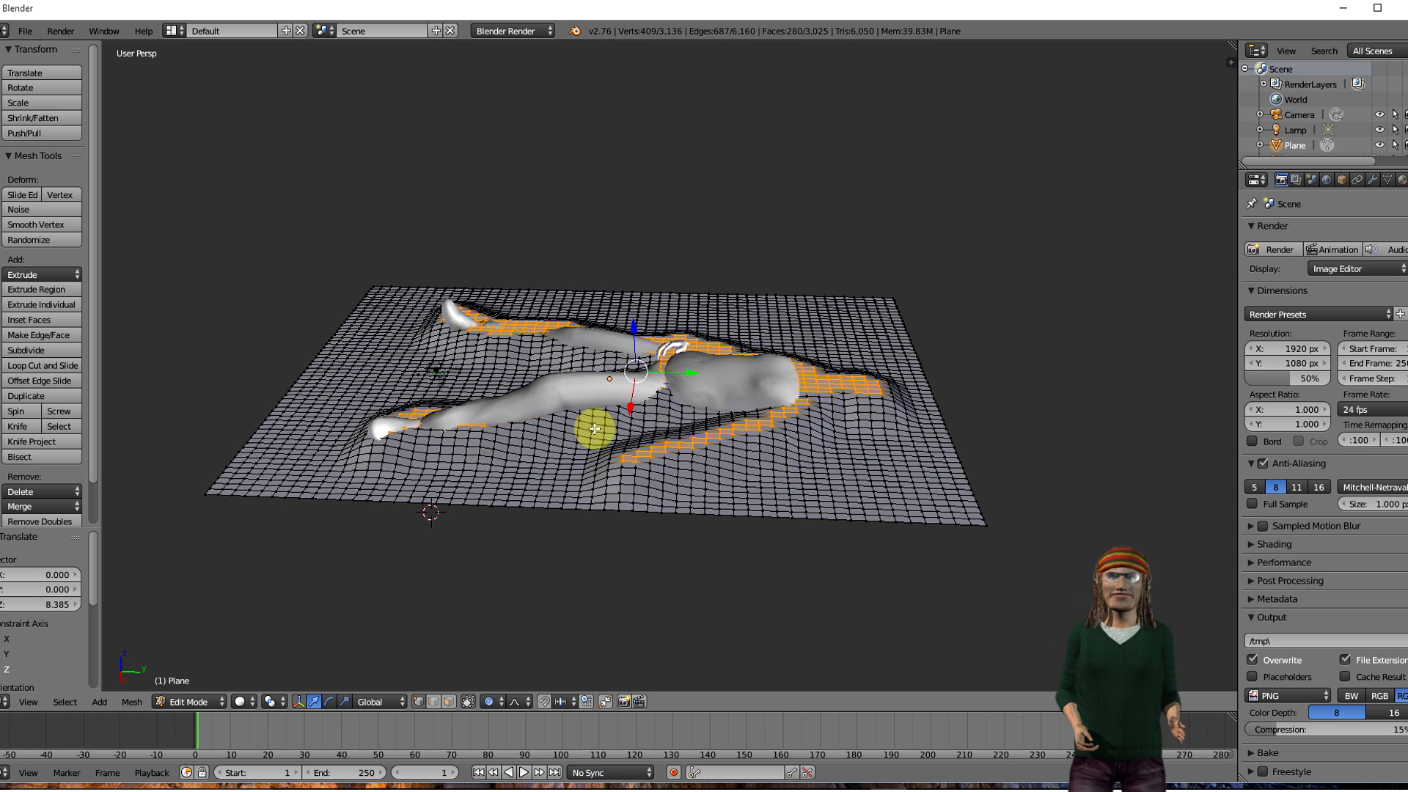
- Clear the selection and raise single vertices around the far foot and leg about 4 to 6 units along Z to cover them
middle_drag(594, 424, 598, 474)
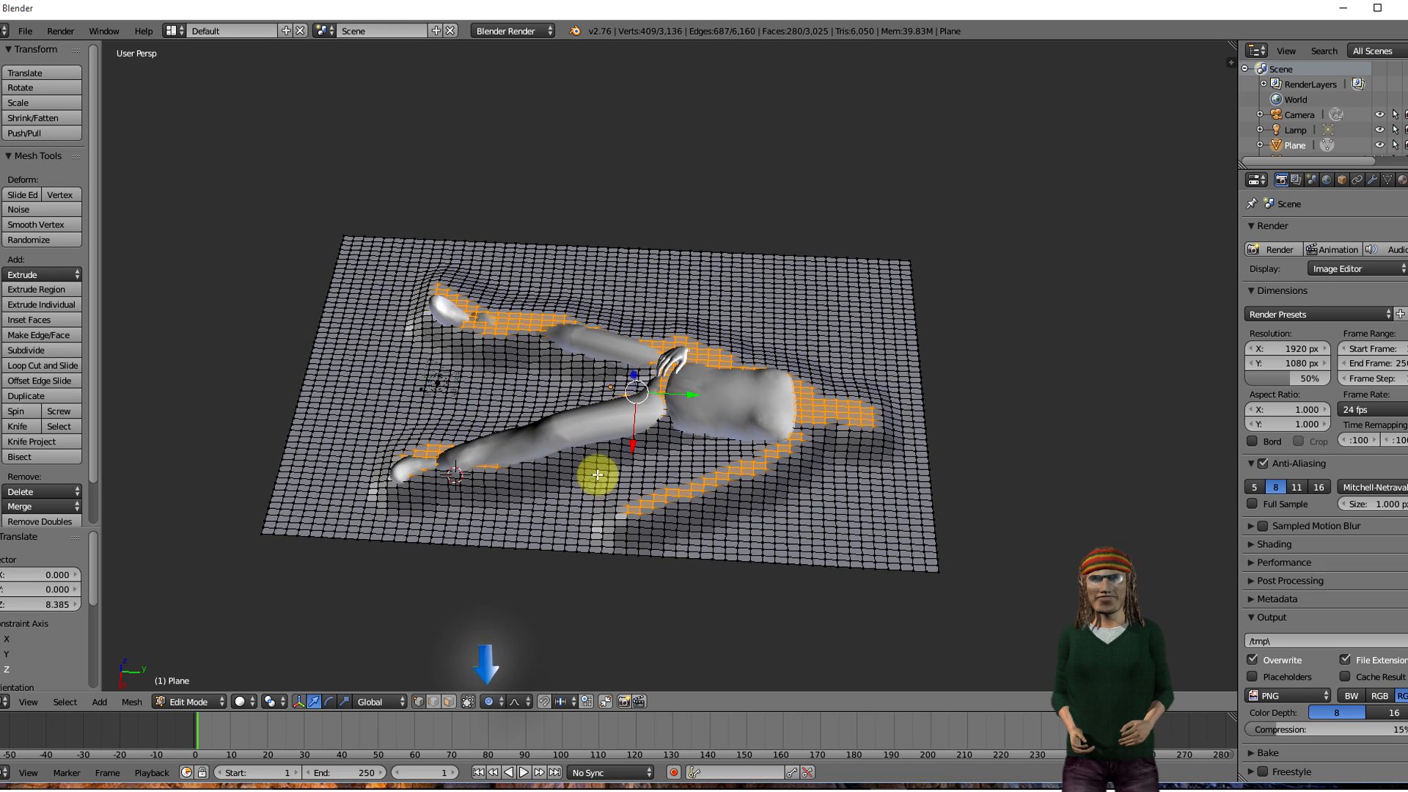
key(a)
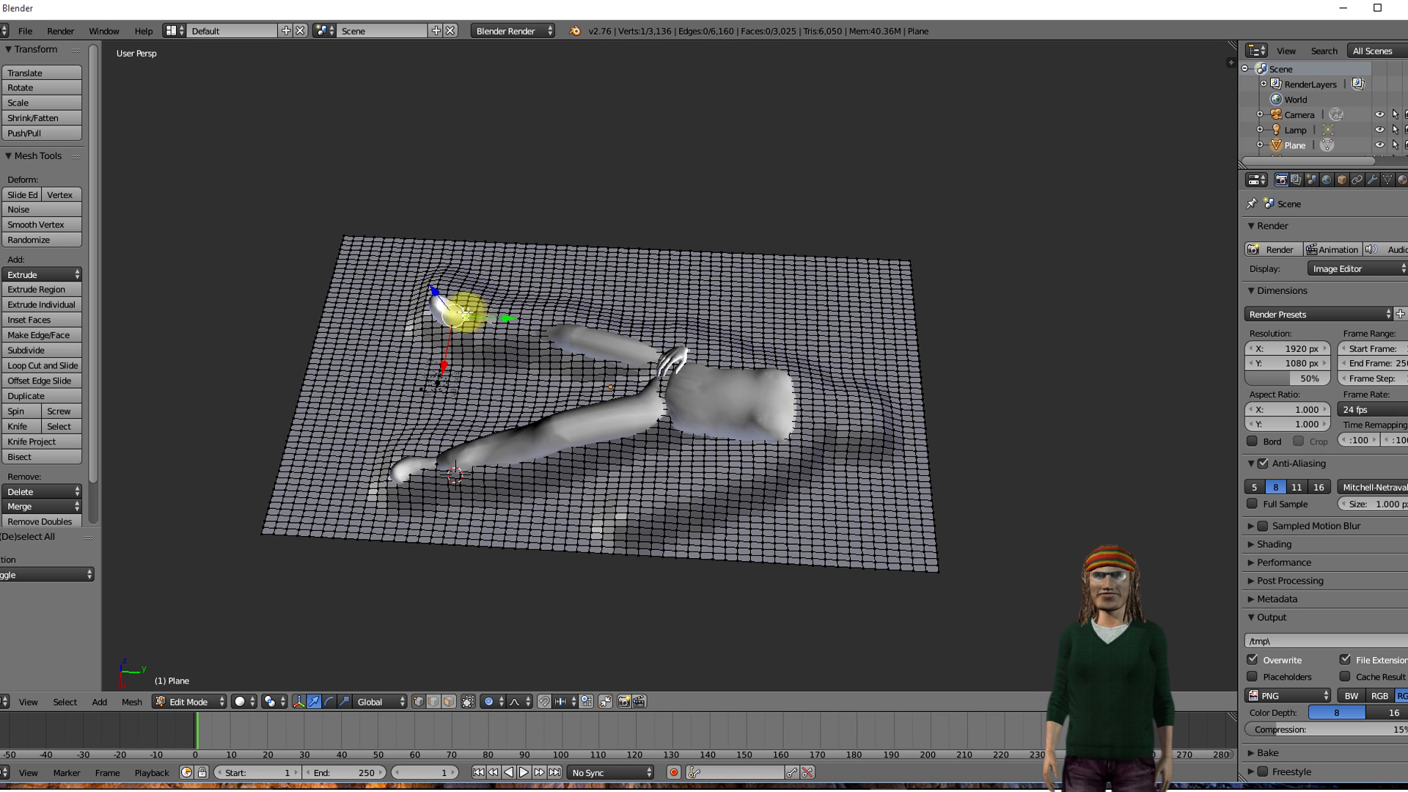
drag(434, 291, 426, 283)
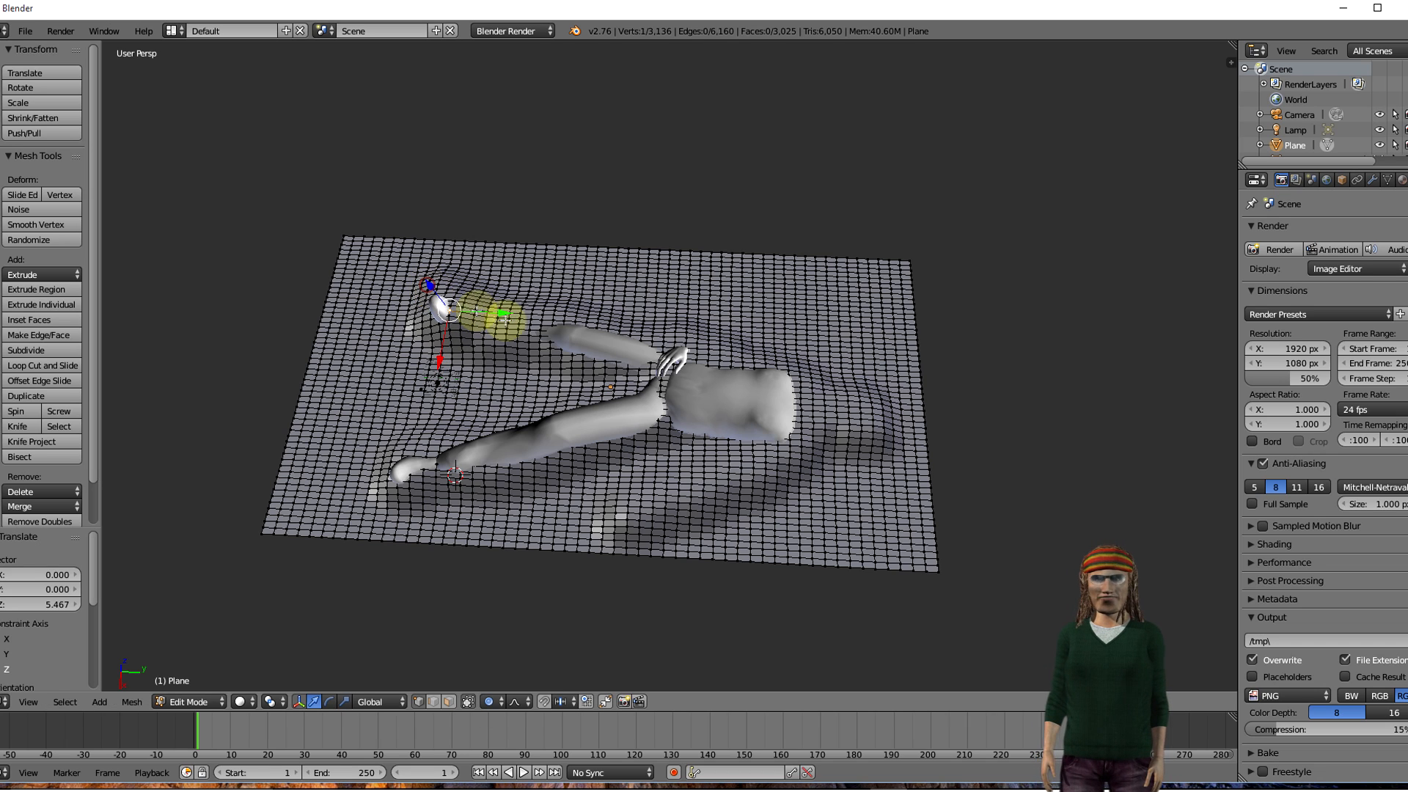
mouse_move(565, 316)
mouse_down()
mouse_move(626, 325)
mouse_move(599, 335)
mouse_move(586, 309)
mouse_up()
right_click(630, 352)
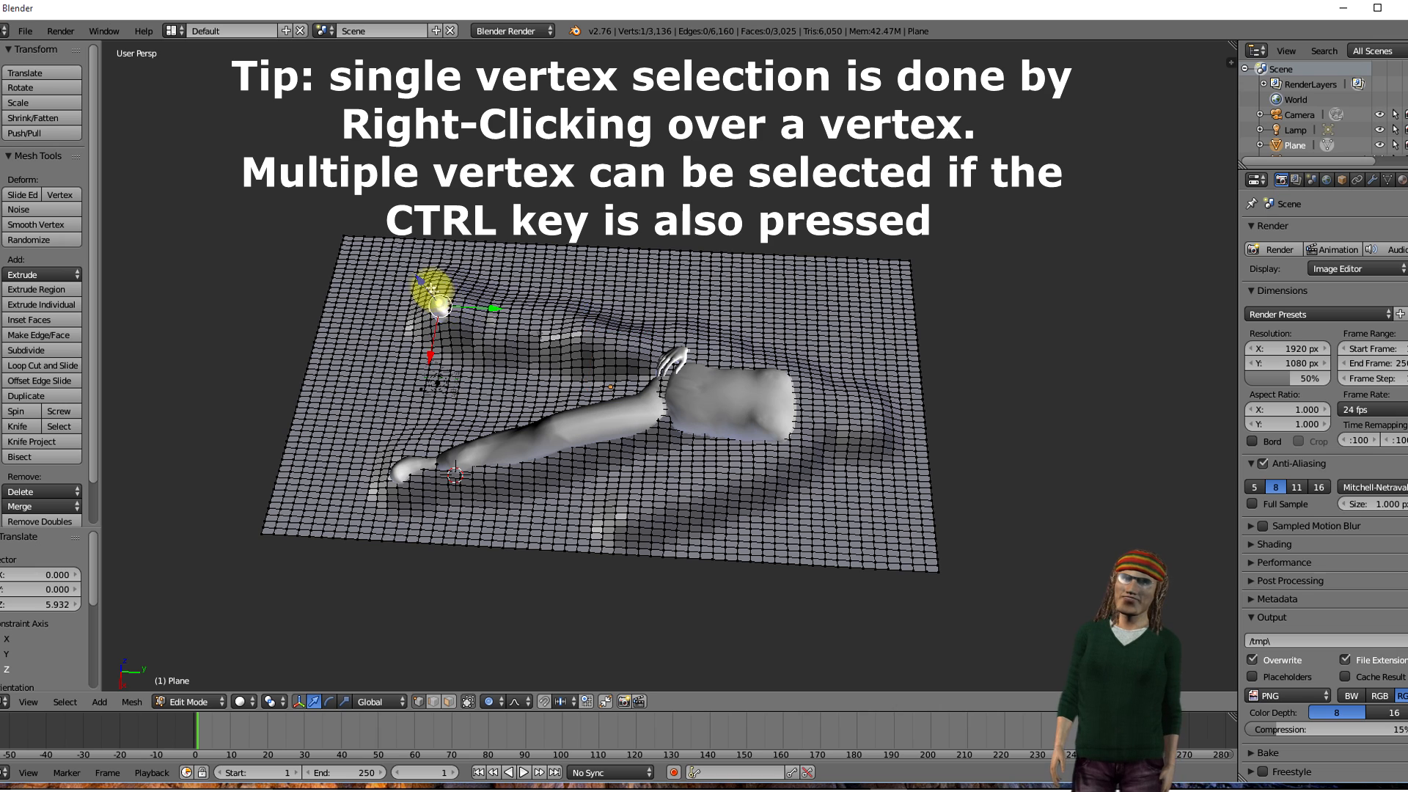
drag(433, 290, 417, 314)
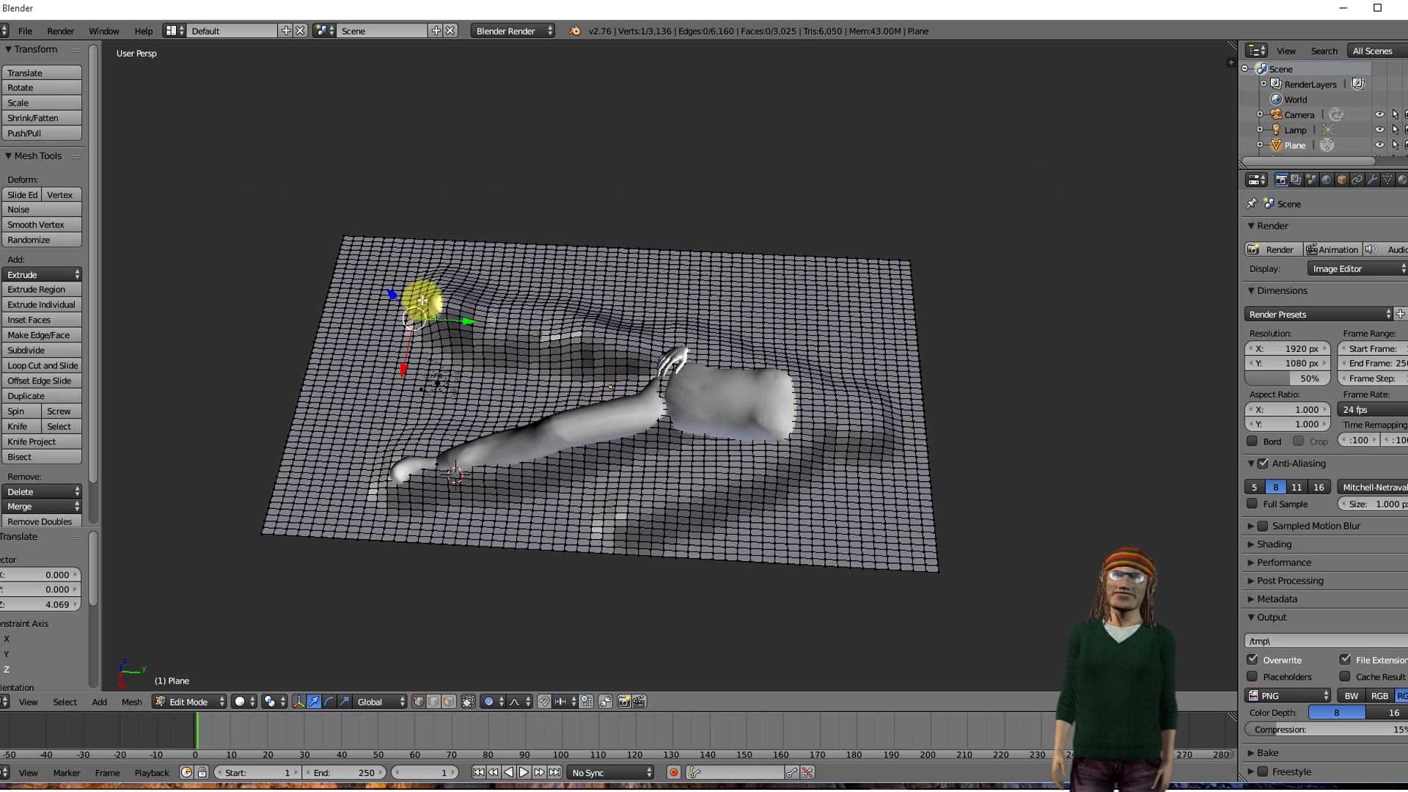
drag(408, 296, 455, 291)
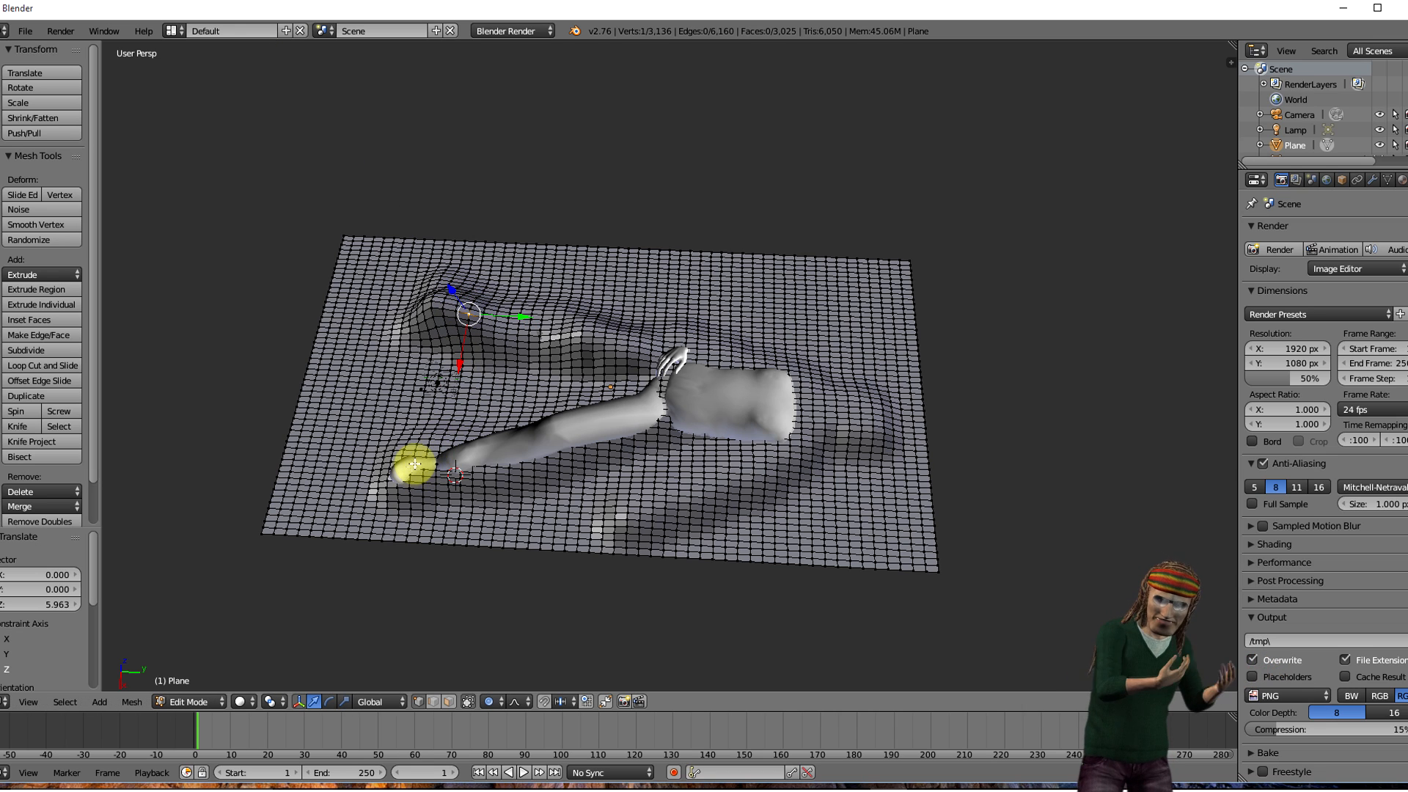
- Raise single vertices around the near foot and lower leg about 3 to 6 units along Z to cover them
drag(414, 458, 465, 462)
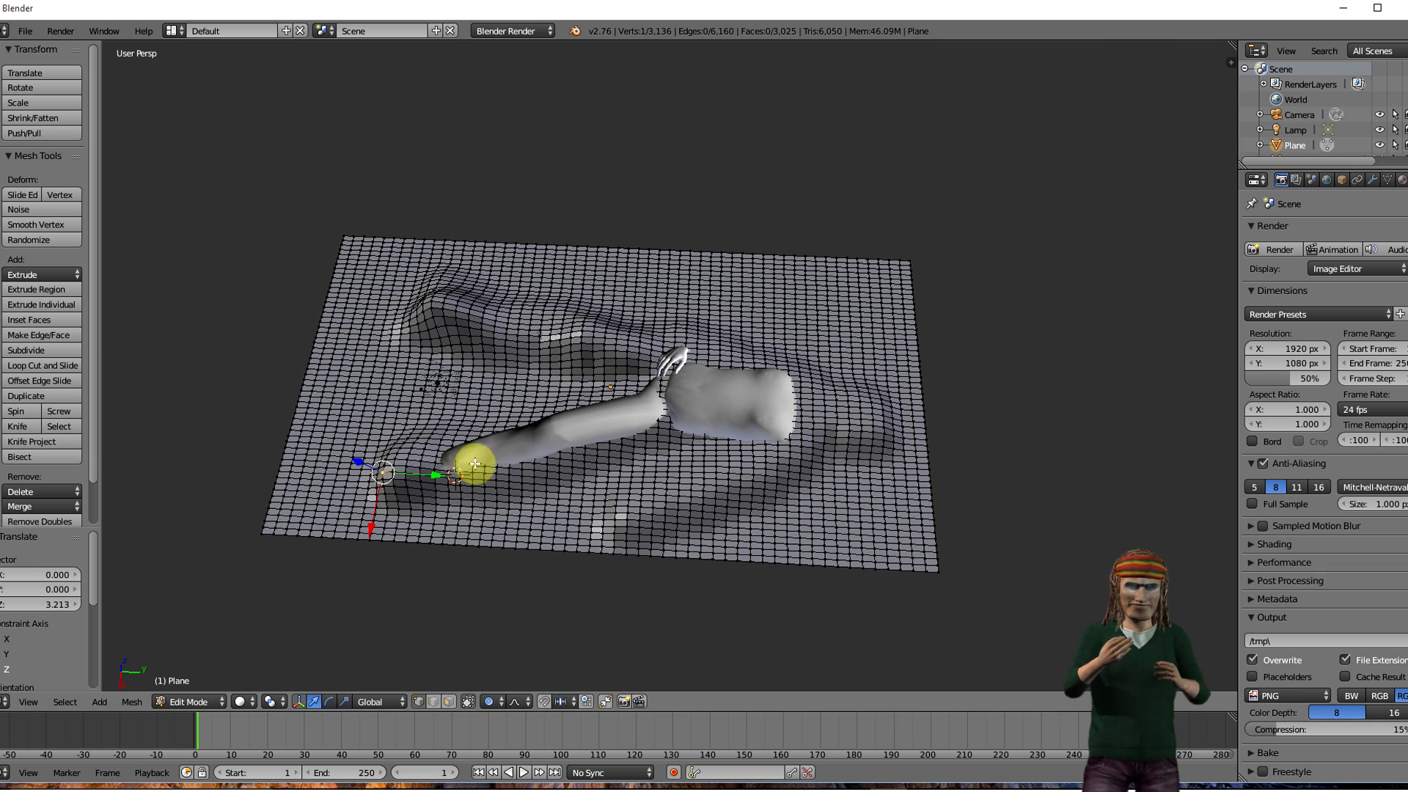
key(g)
key(z)
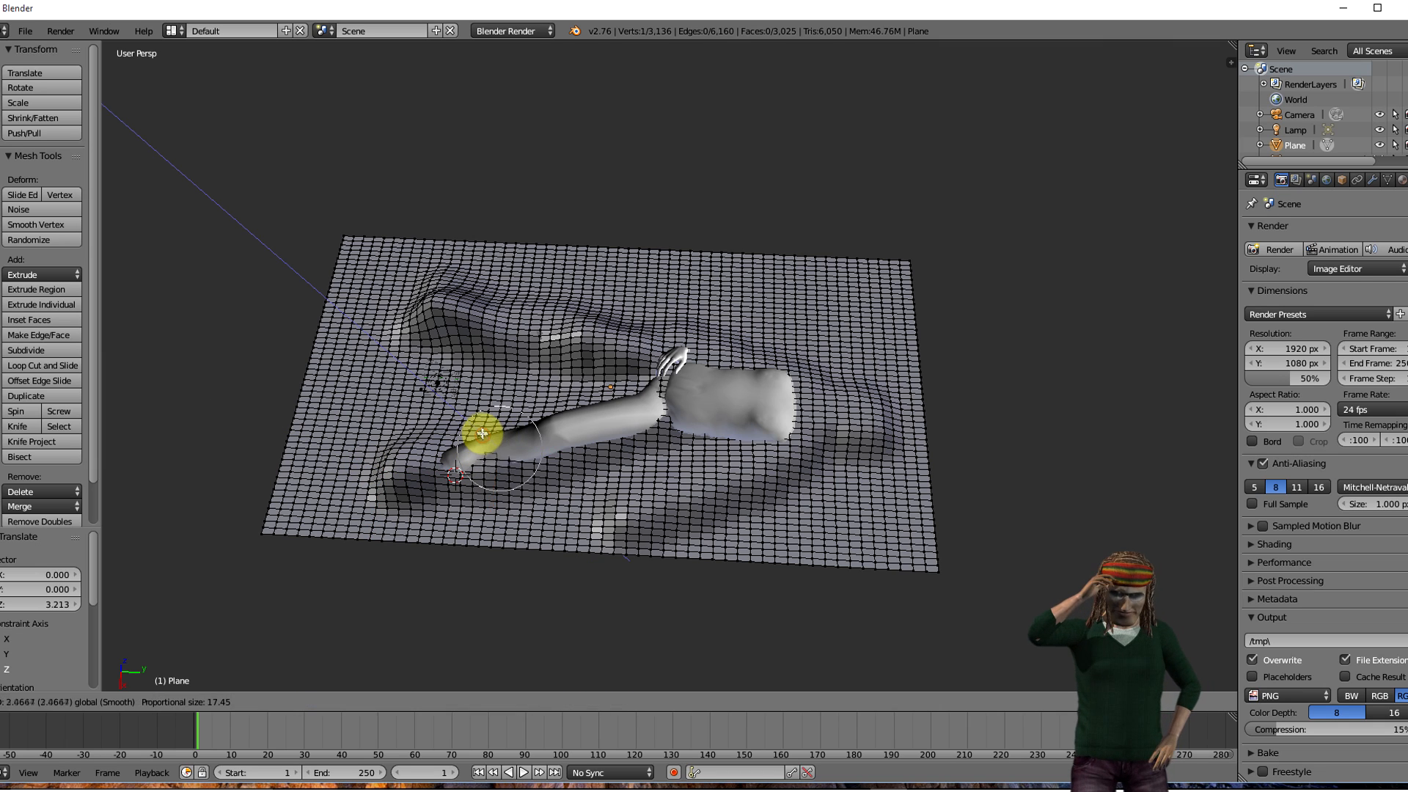
click(480, 430)
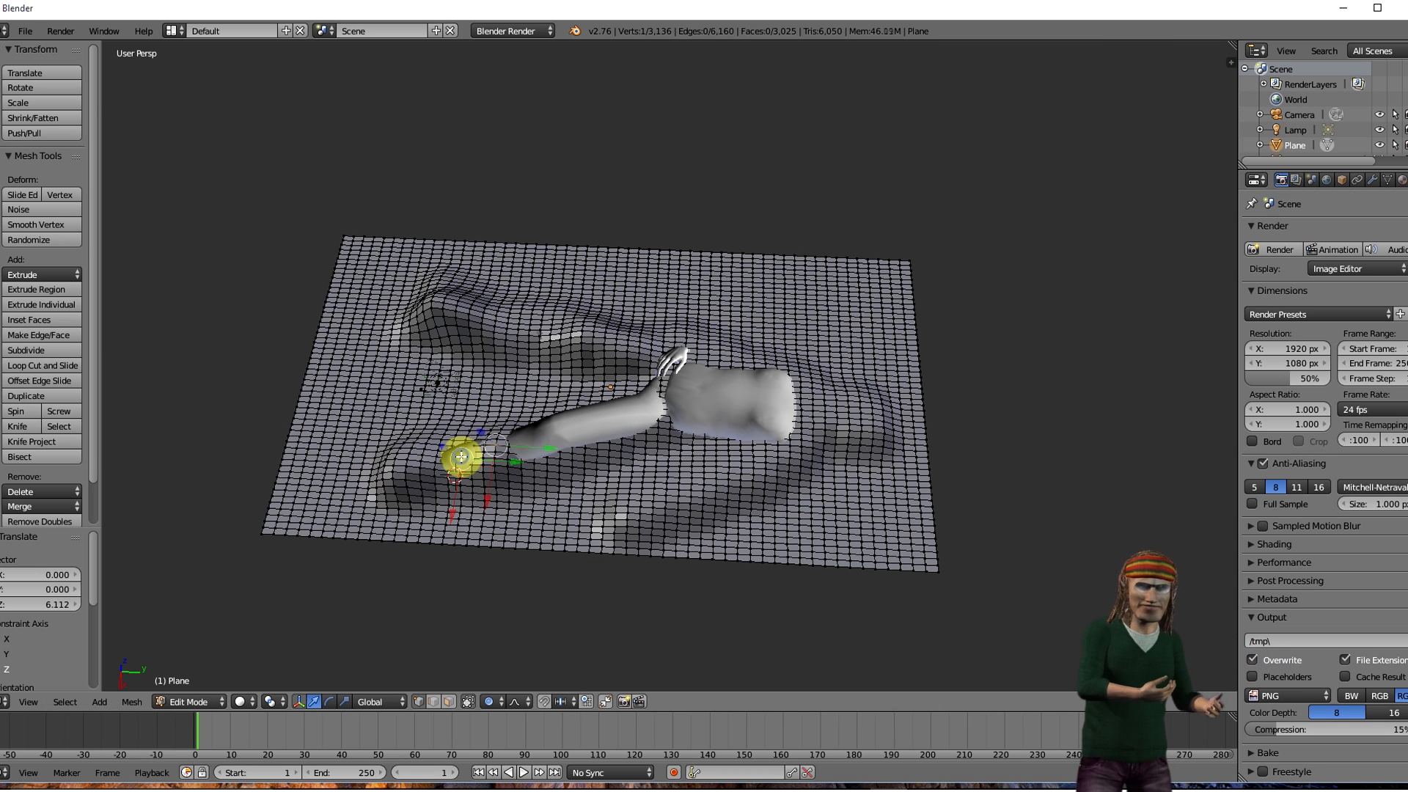
key(g)
key(z)
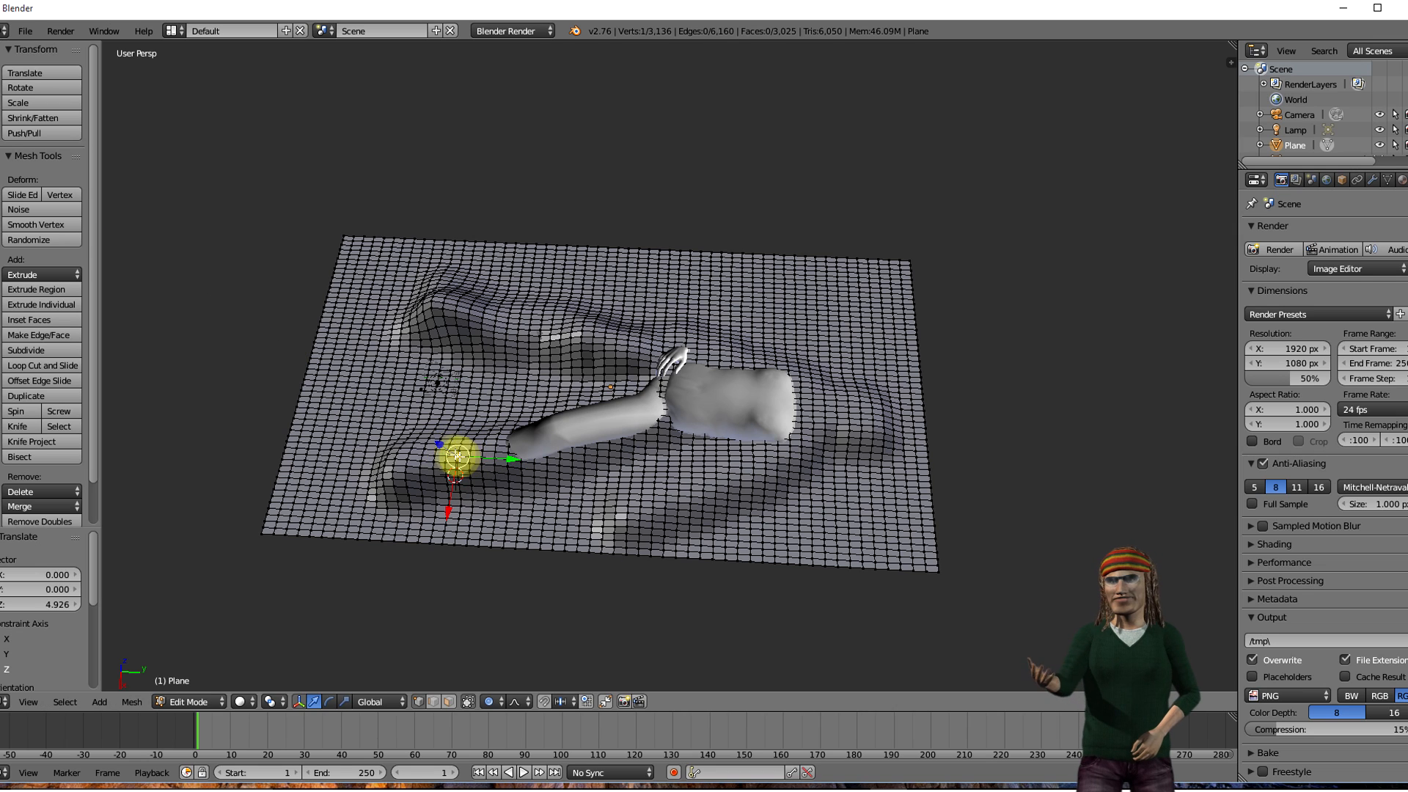
click(440, 446)
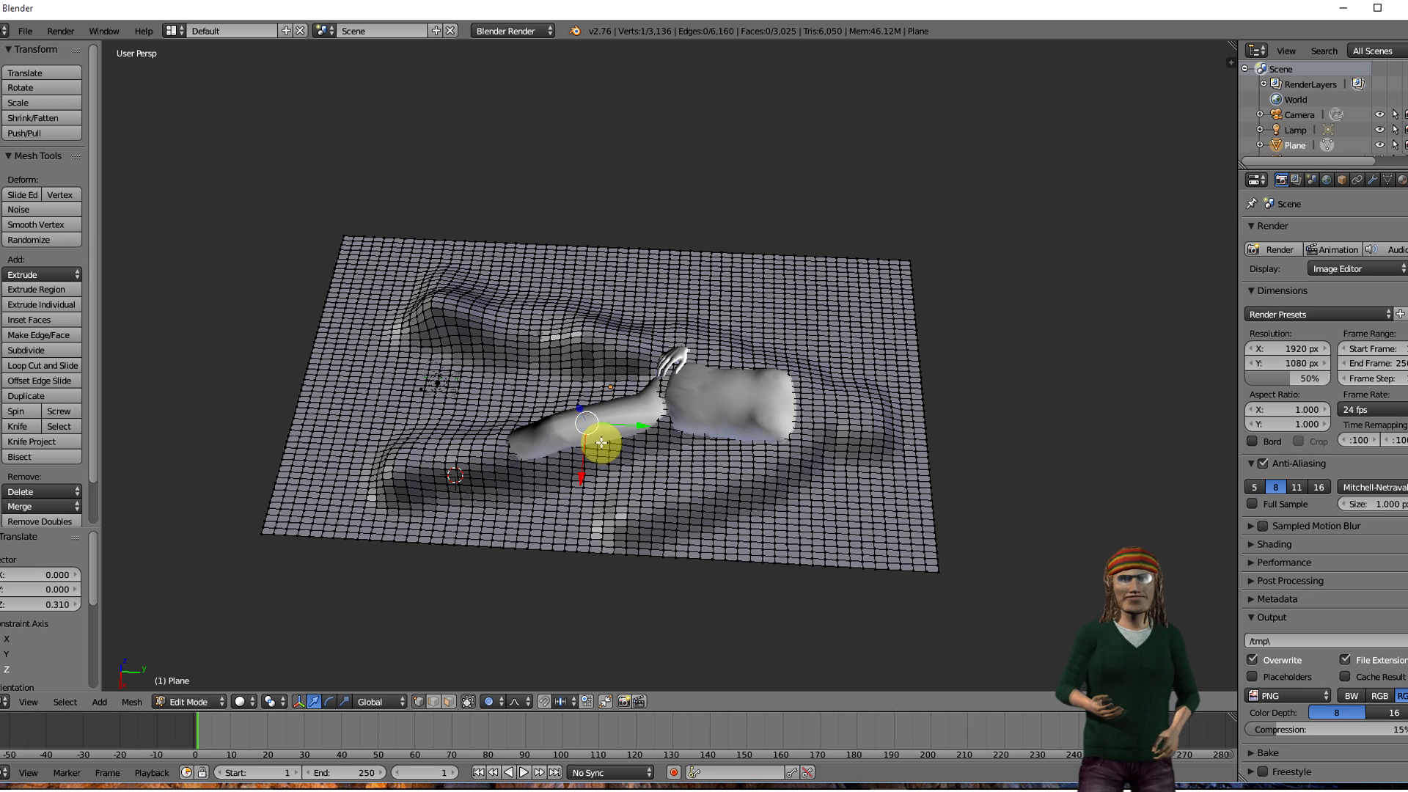
- Raise vertices along the middle of the near leg up to about 12.6 units along Z to cover the knee area
key(g)
click(578, 403)
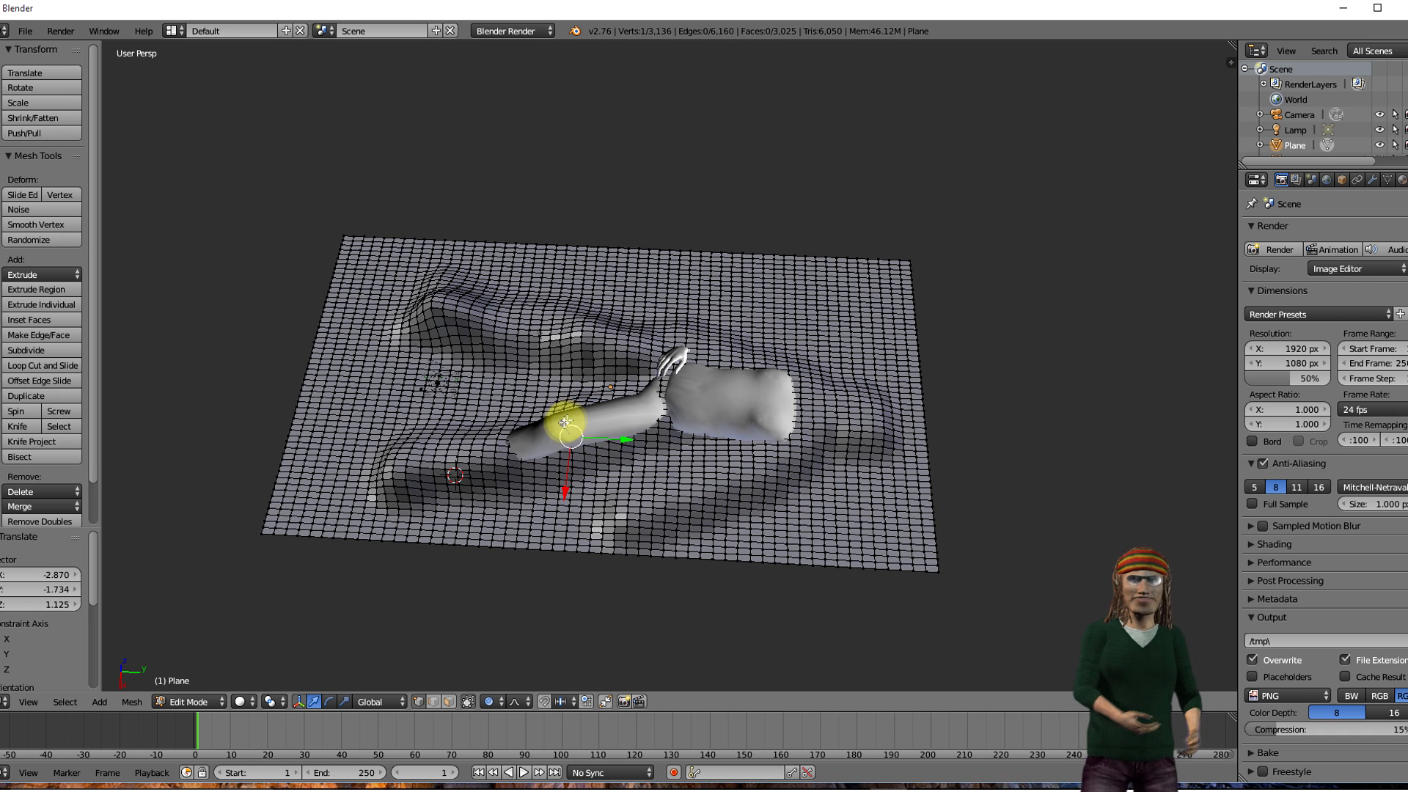
key(g)
key(z)
click(556, 419)
key(g)
key(z)
click(592, 414)
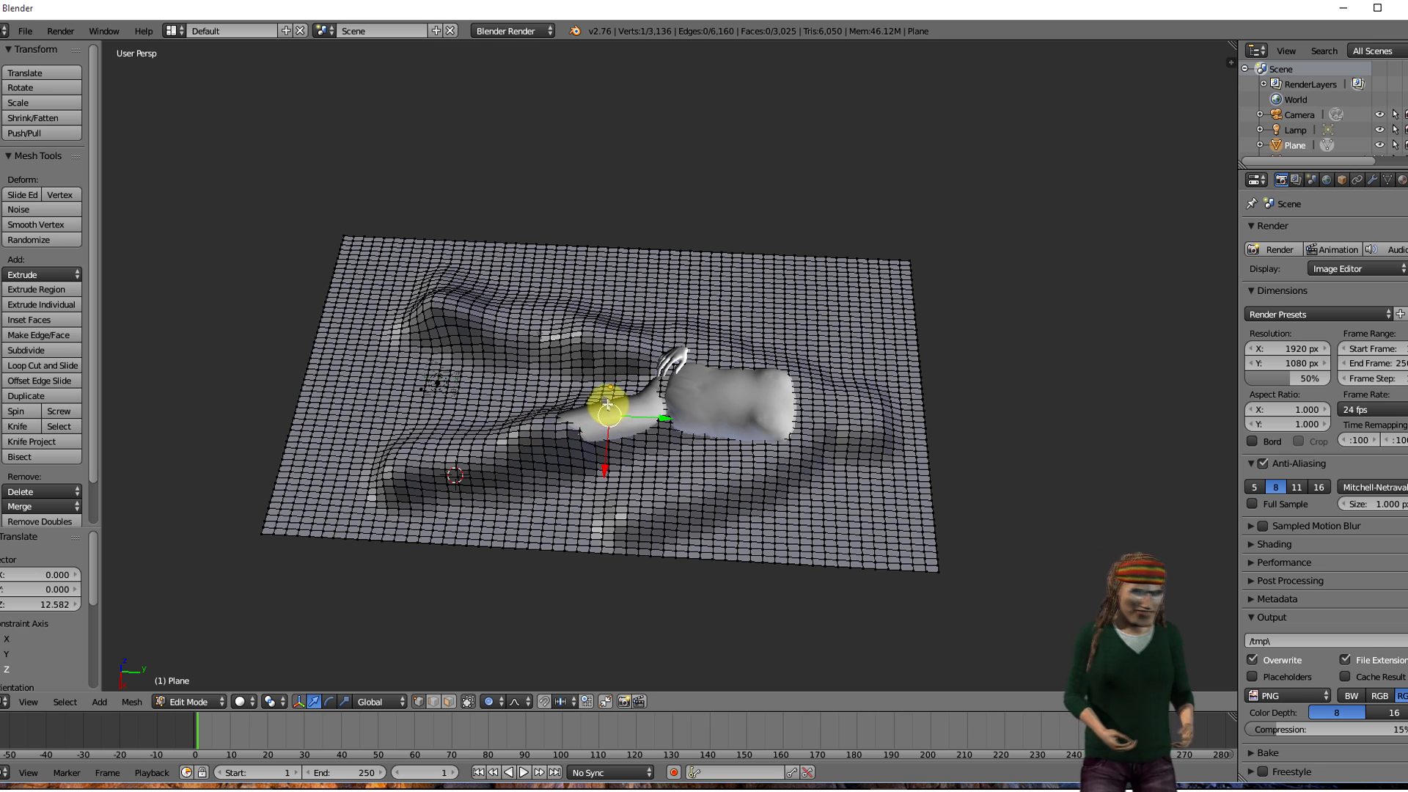
- Raise the vertices over the near thigh about 10.9 units along Z up to the torso
key(g)
key(z)
click(602, 397)
drag(589, 412, 639, 405)
right_click(658, 402)
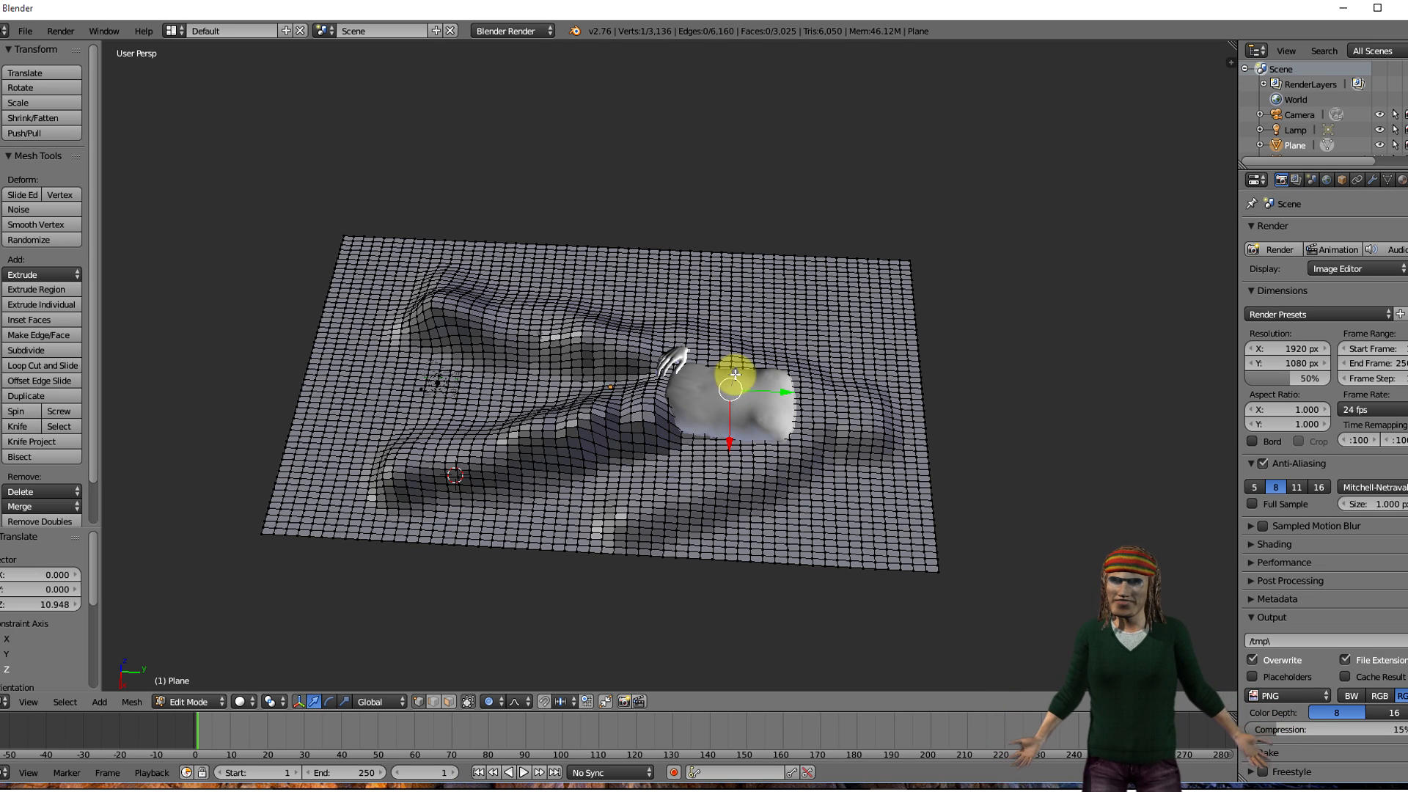
- Raise vertices over the lower and middle torso about 6.6 to 8.3 units along Z to cover it
key(g)
key(z)
click(736, 373)
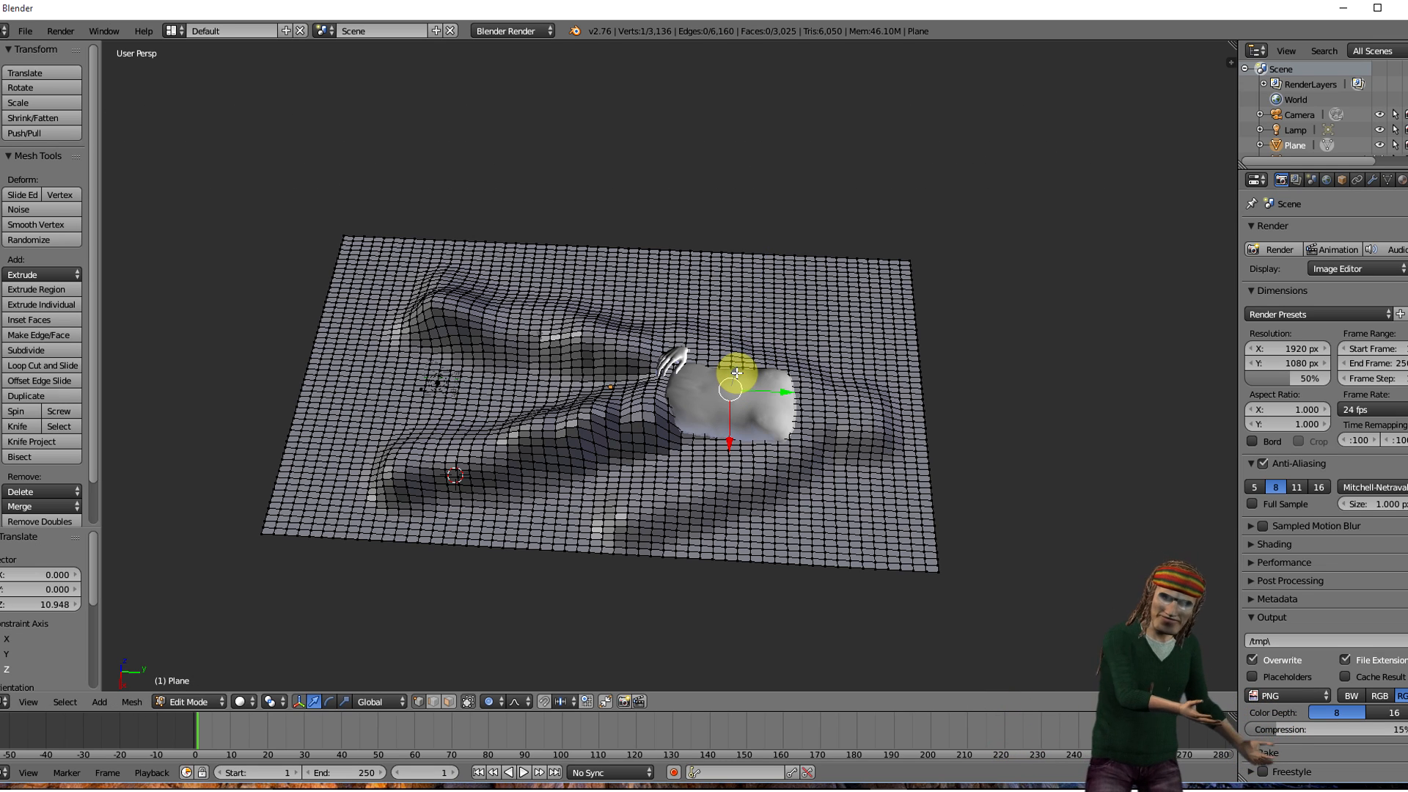
key(g)
key(z)
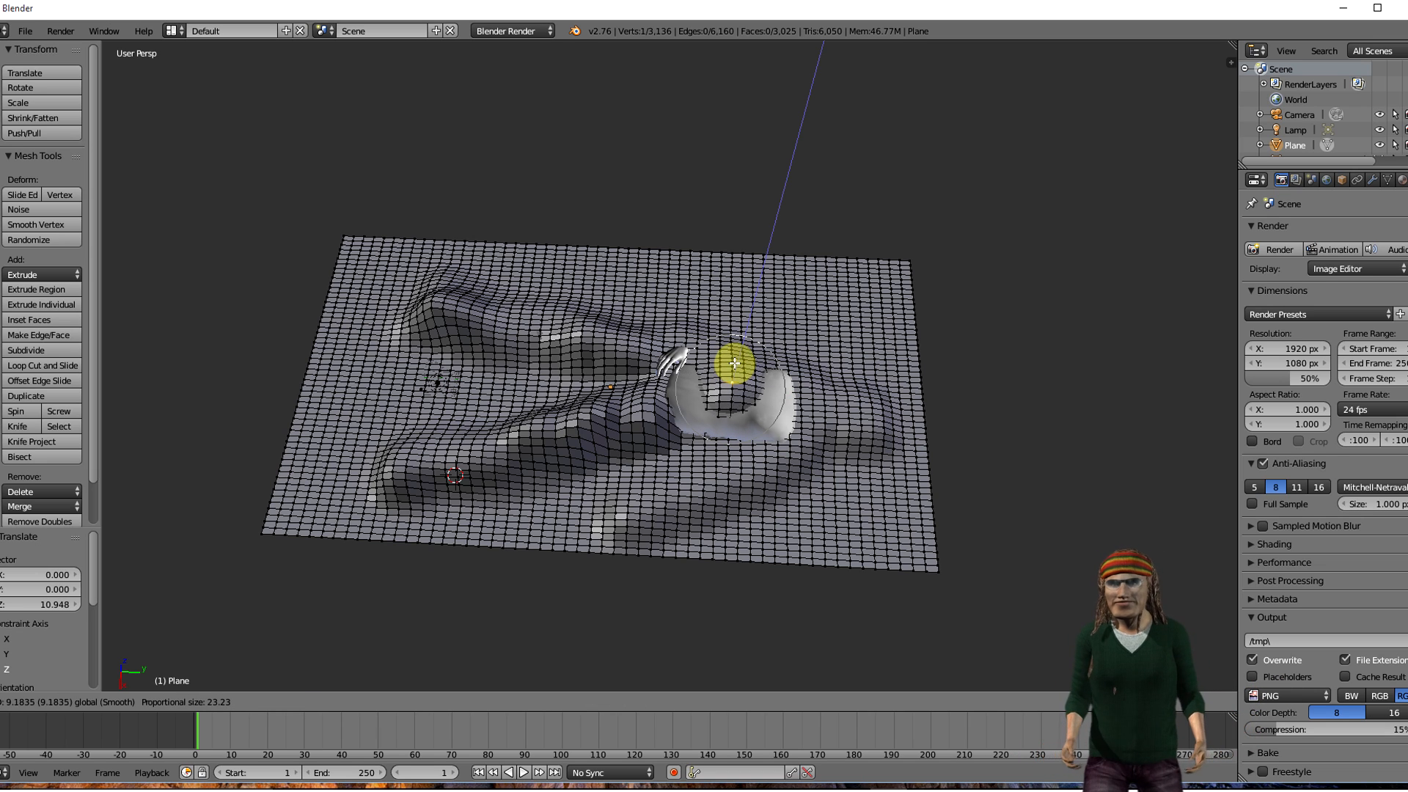
click(733, 398)
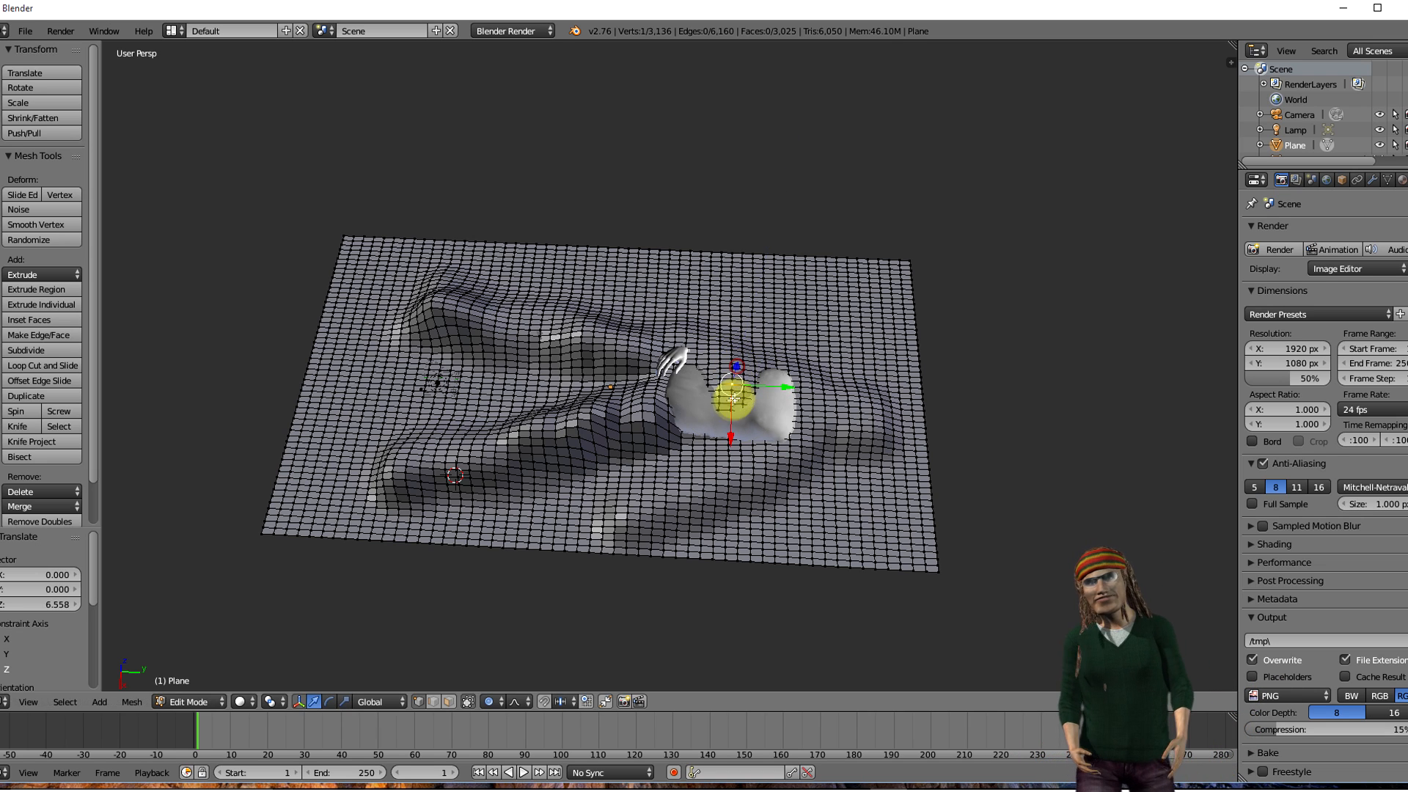
key(g)
key(z)
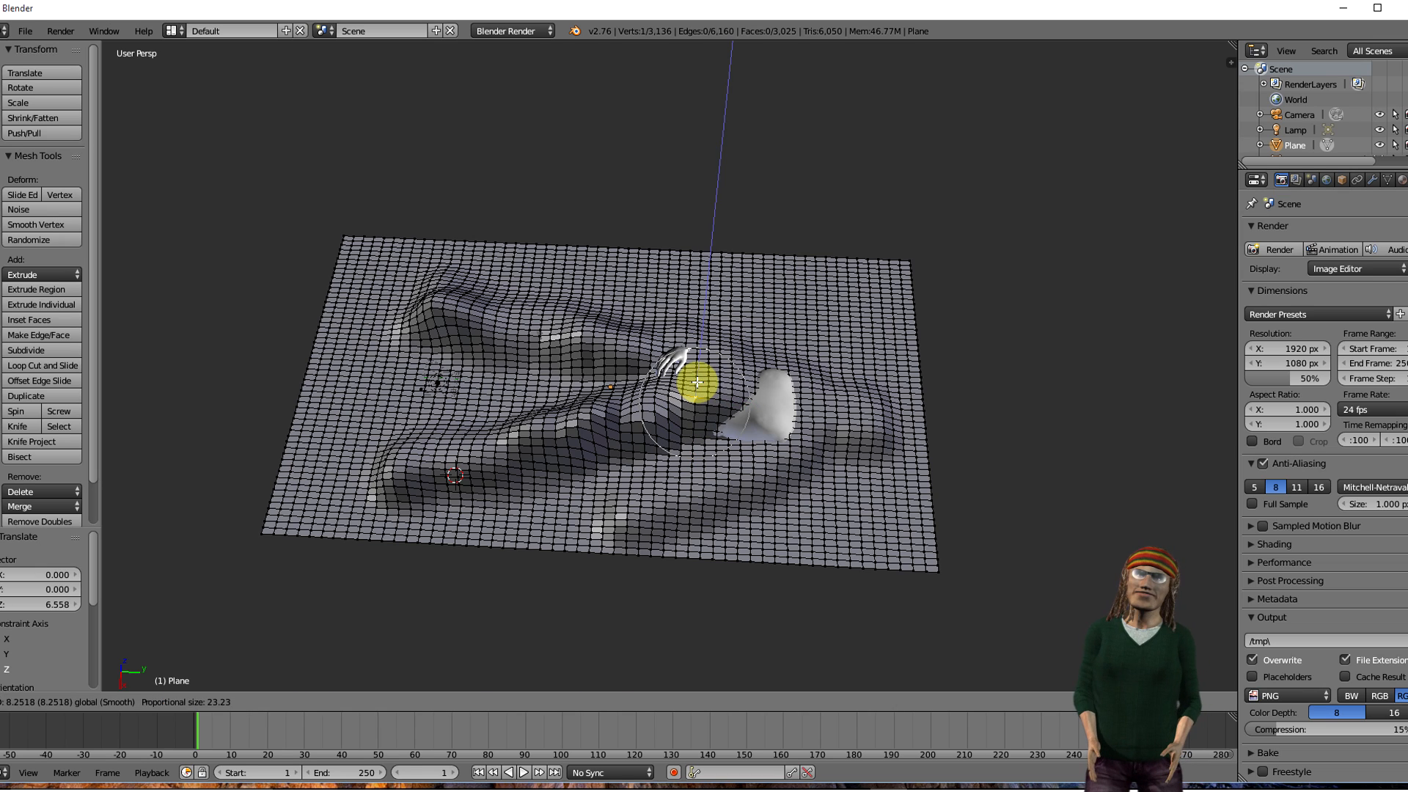
click(752, 388)
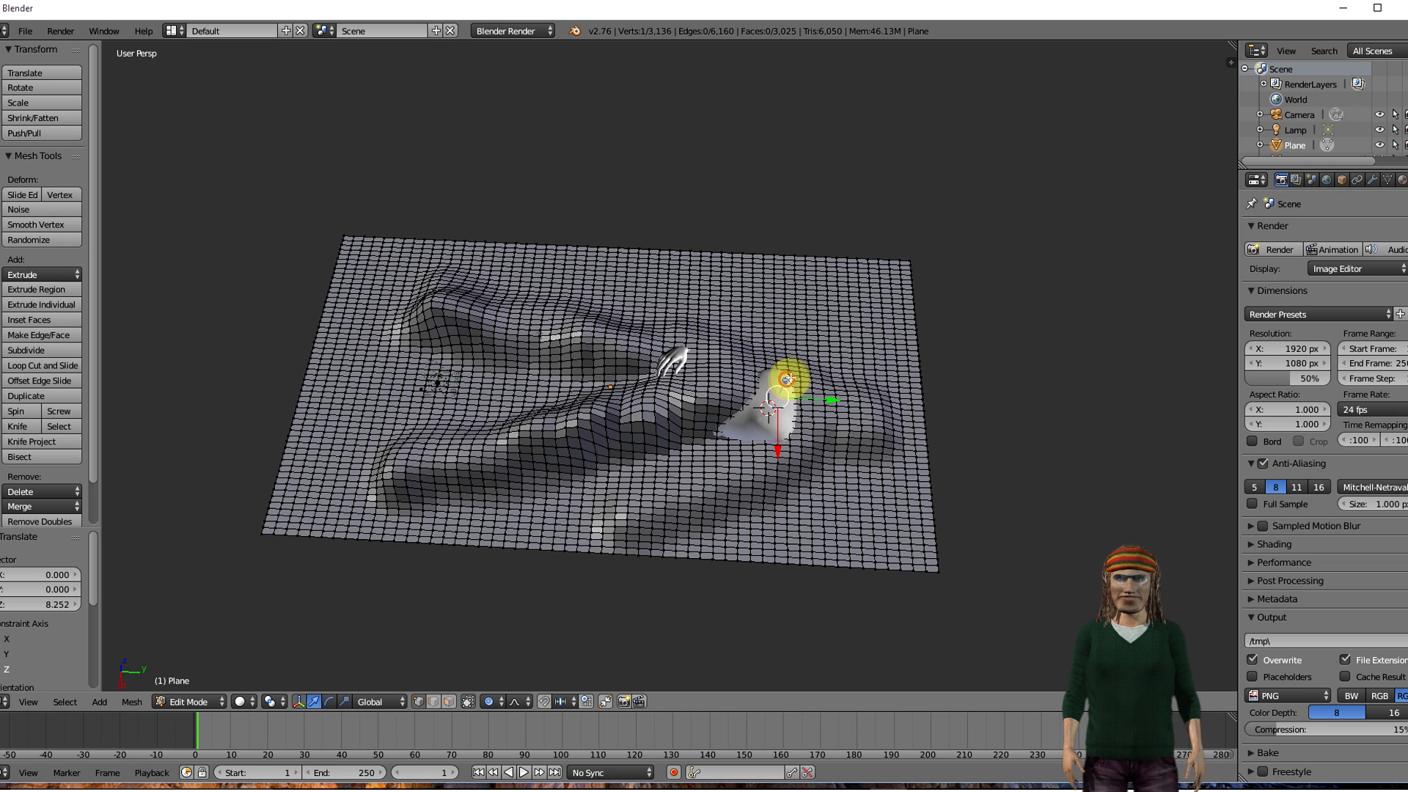
- Raise the vertices over the upper torso up to about 8.9 units along Z to cover the chest and near shoulder
key(g)
key(z)
click(754, 426)
key(g)
click(754, 413)
key(g)
key(z)
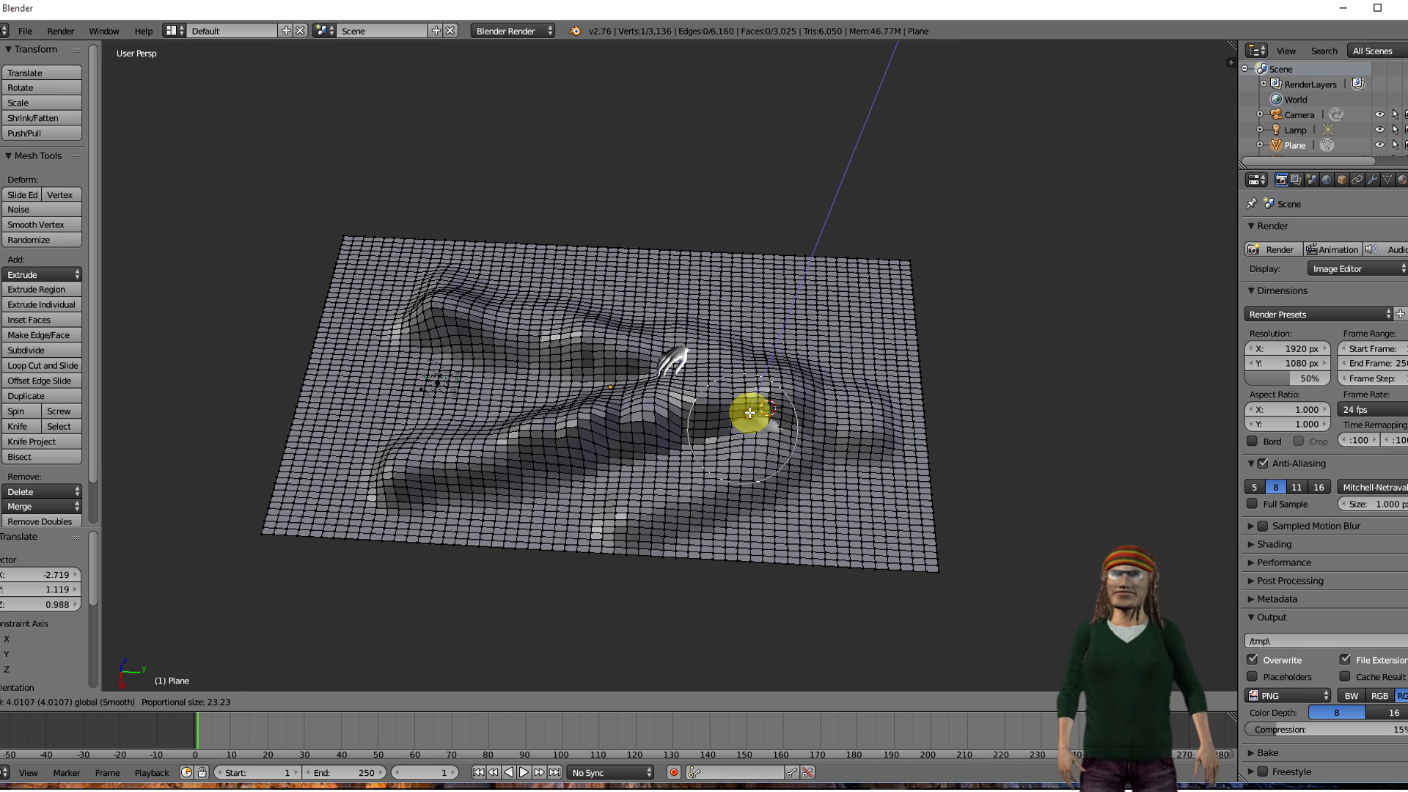
click(752, 410)
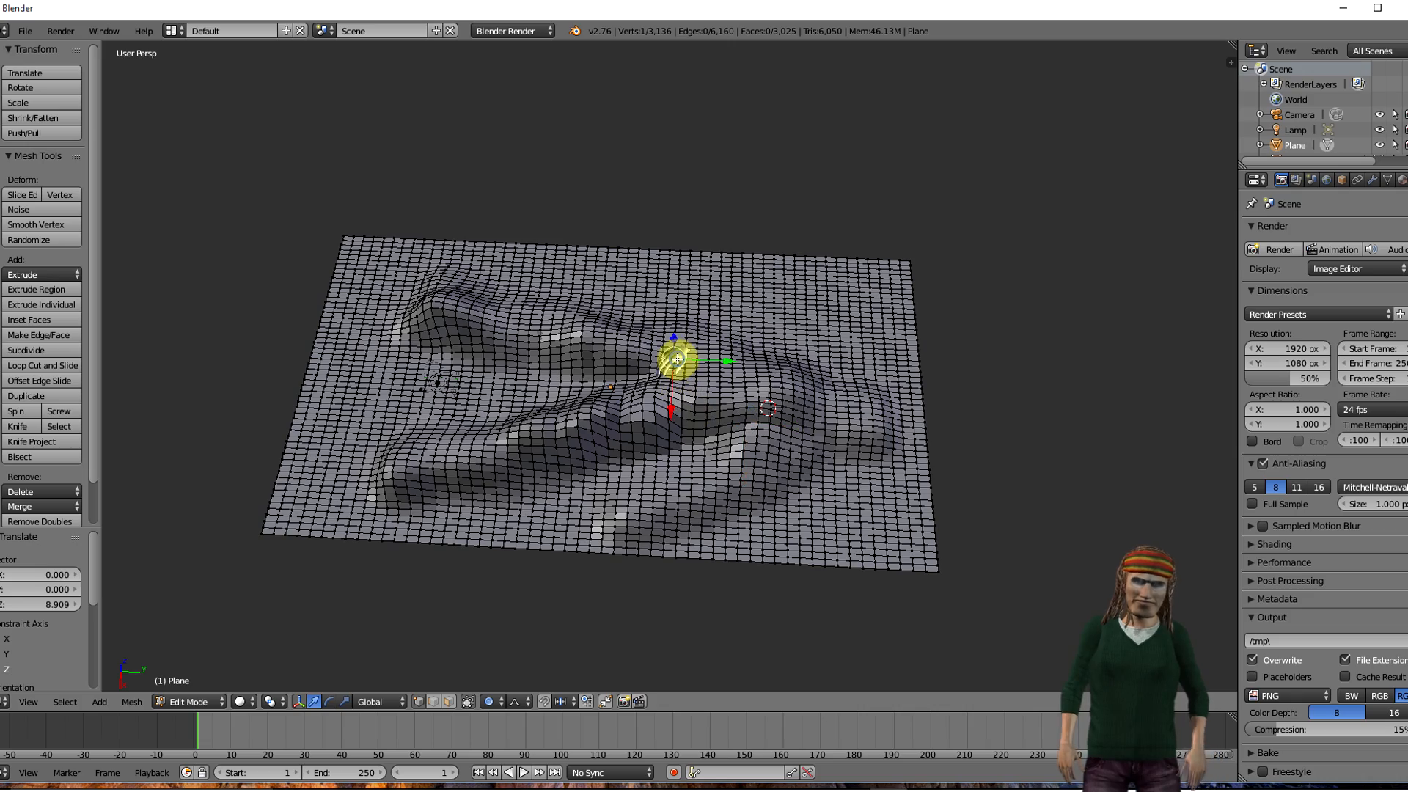
- Raise the vertex at the exposed hand about 6.2 units along Z to cover it
key(g)
key(z)
click(671, 337)
- Raise vertices in the hollows between the legs and beside the torso, about 9 units along Z near the crotch
mouse_move(711, 393)
middle_down()
mouse_move(767, 346)
mouse_move(785, 440)
mouse_move(1037, 377)
mouse_move(1037, 320)
mouse_move(773, 487)
mouse_move(704, 455)
middle_up()
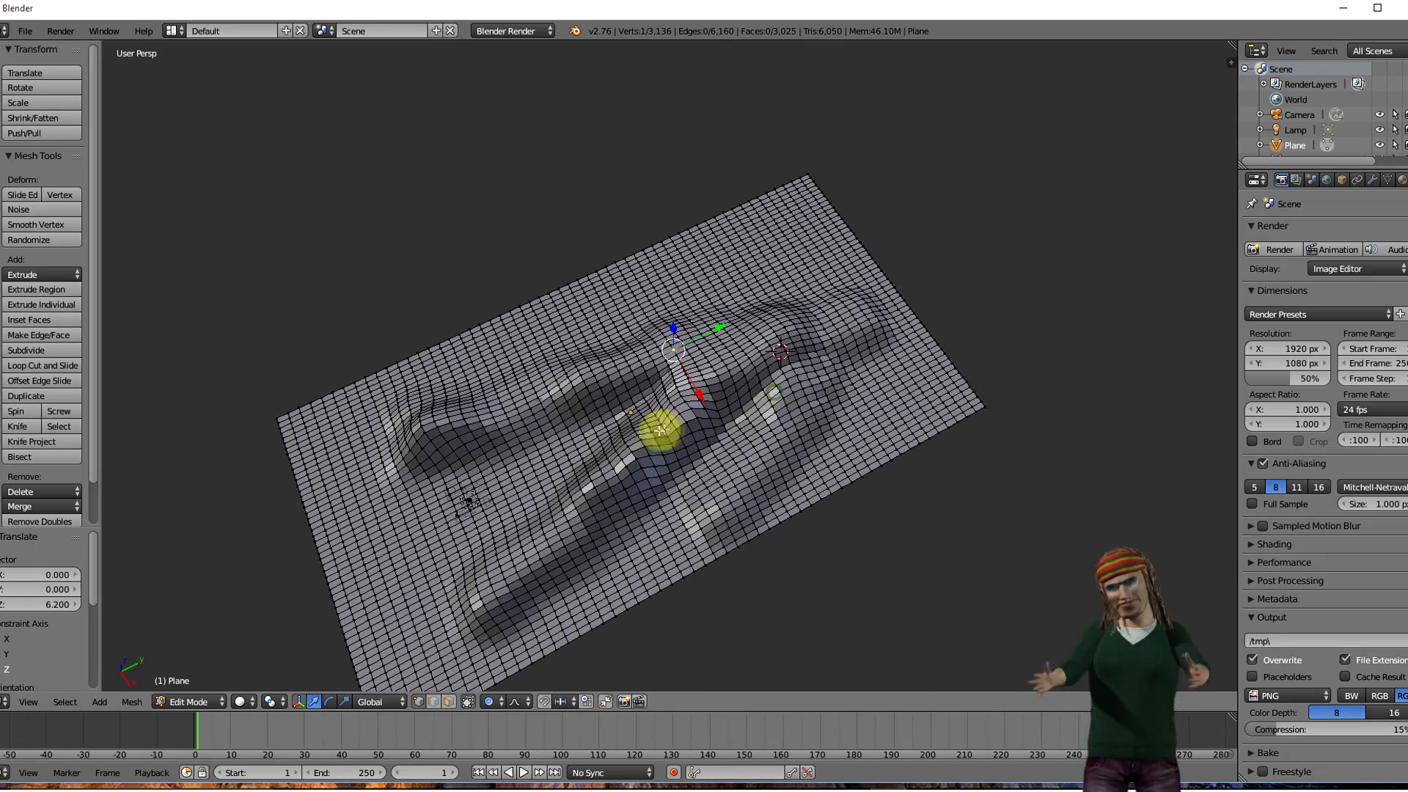
drag(568, 425, 620, 397)
right_click(632, 414)
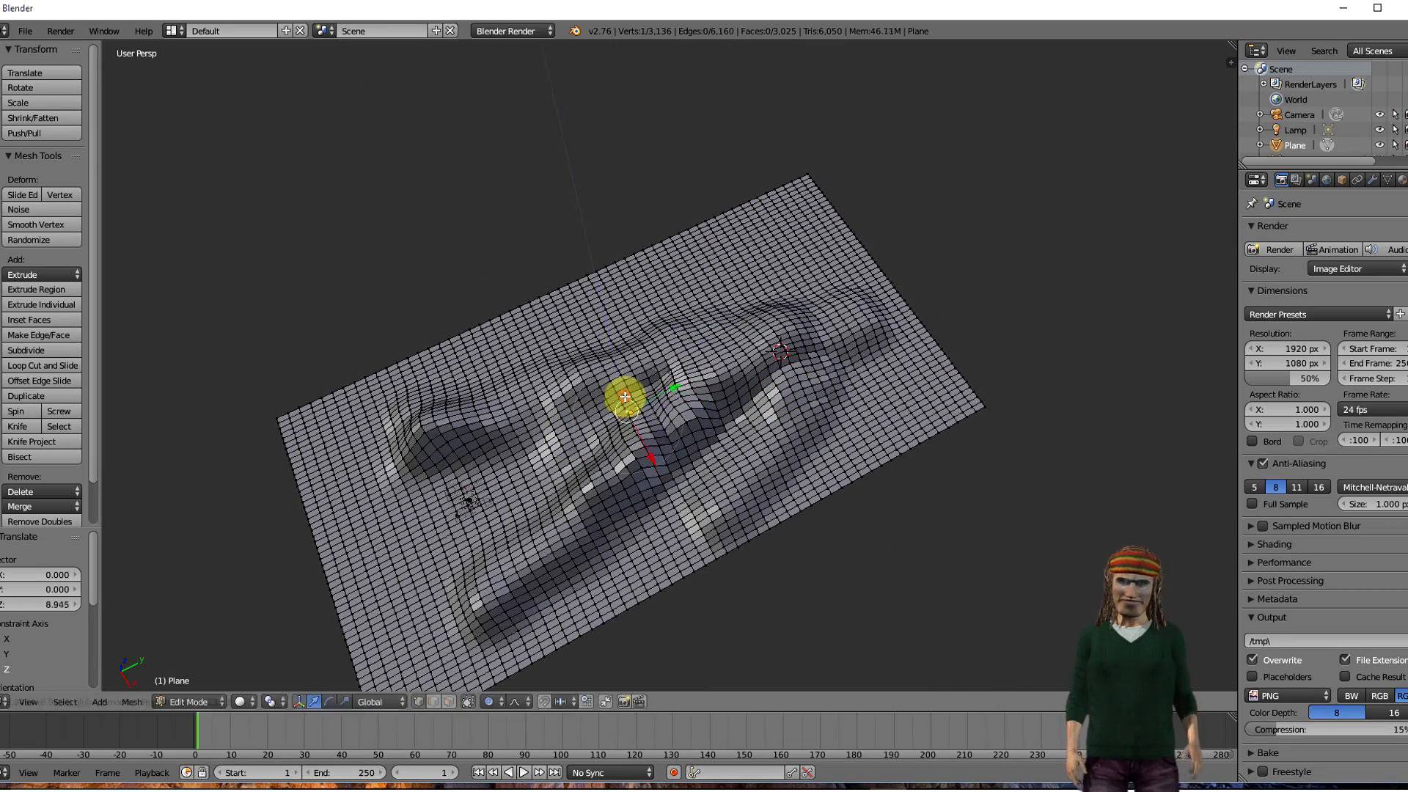
right_click(509, 495)
drag(497, 497, 528, 485)
right_click(716, 439)
drag(719, 432, 748, 376)
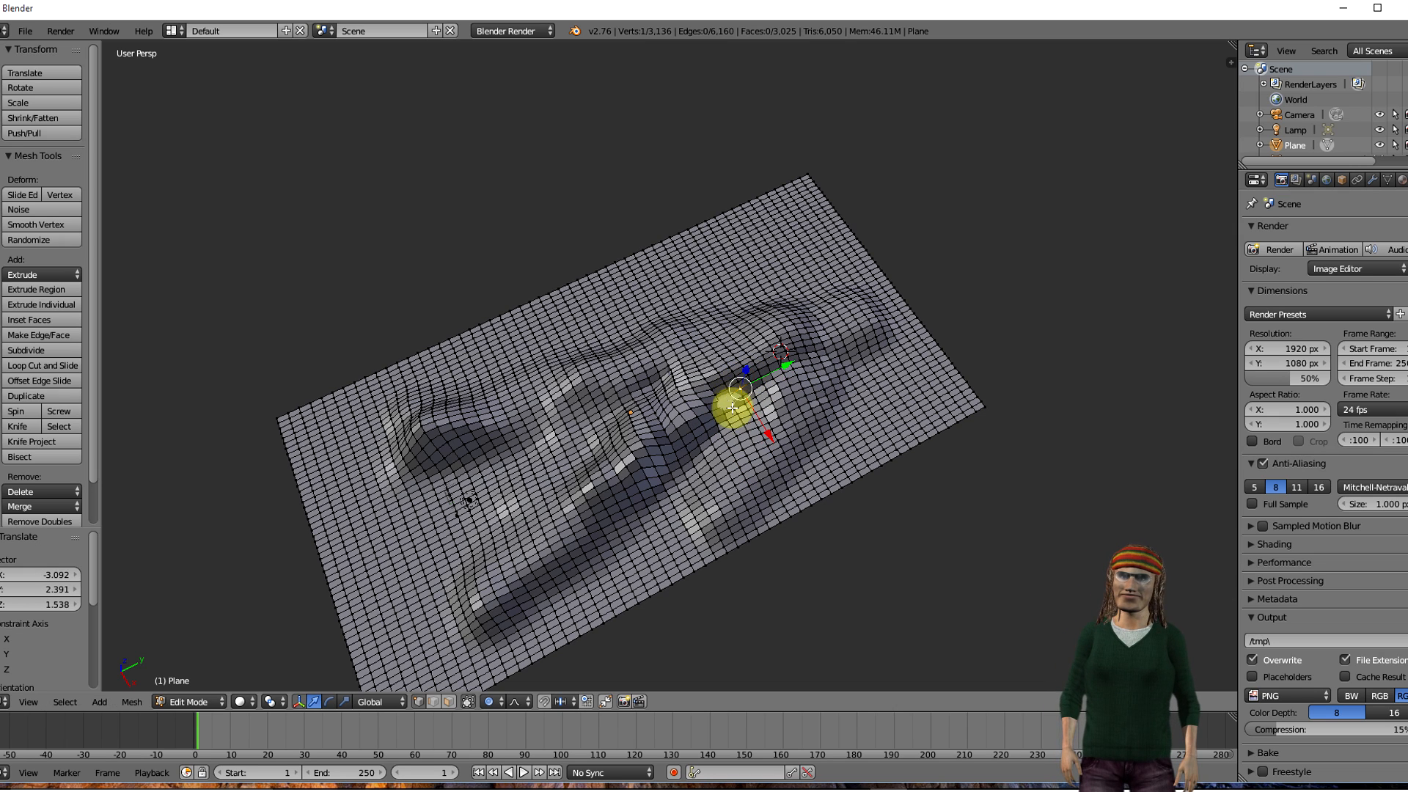
- Undo the last moves beside the torso and raise vertices between the near arm, torso and shoulder along Z instead
key(ctrl+z)
key(ctrl+z)
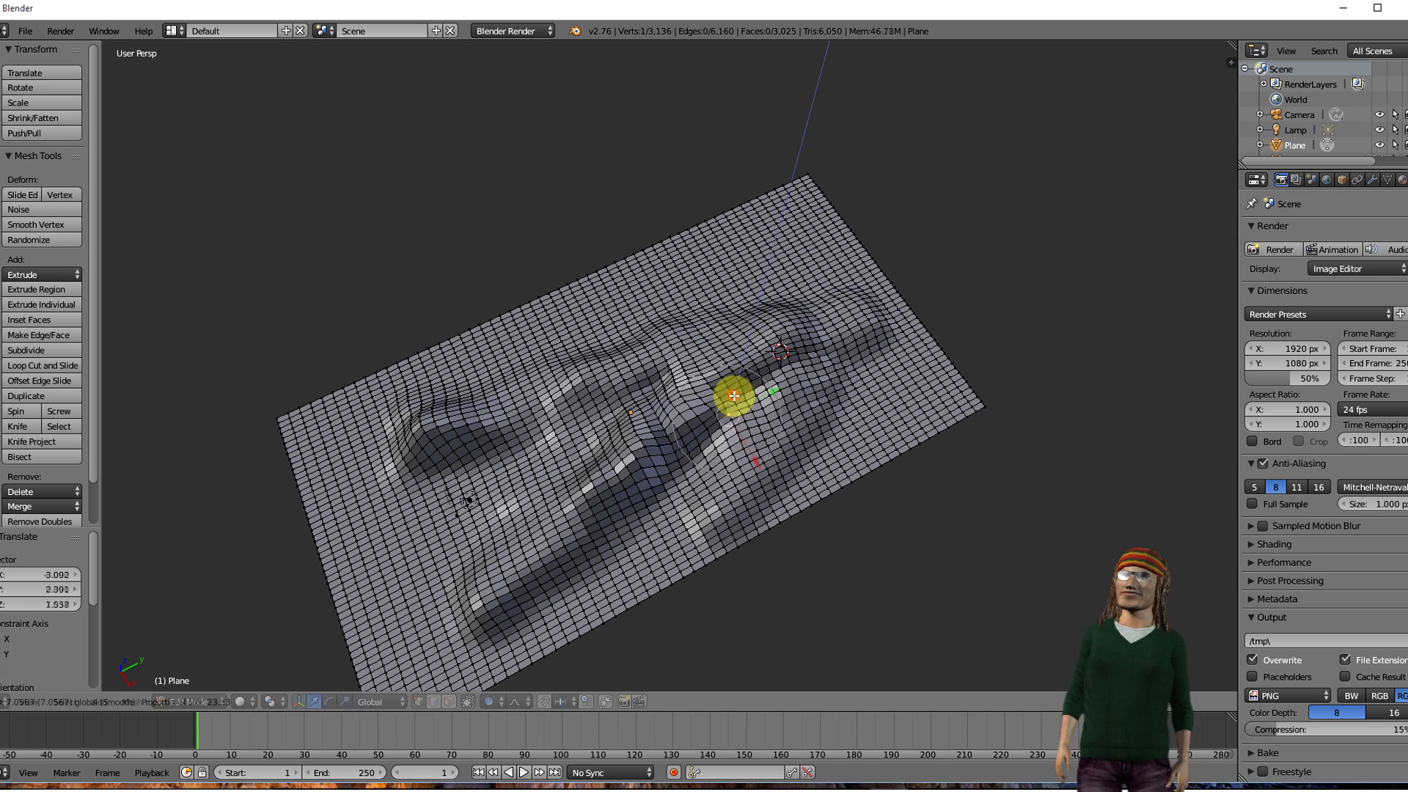
drag(686, 469, 689, 462)
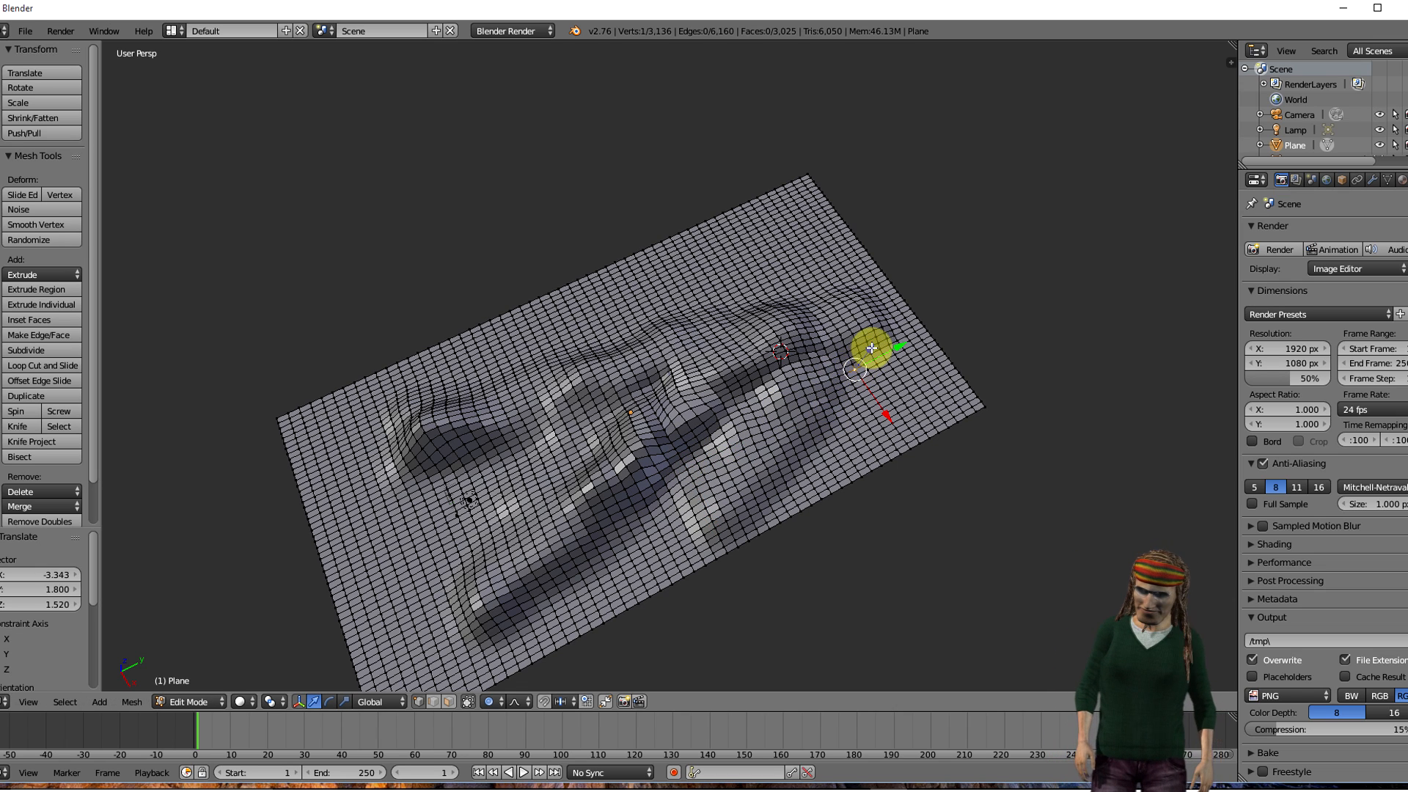
key(ctrl+z)
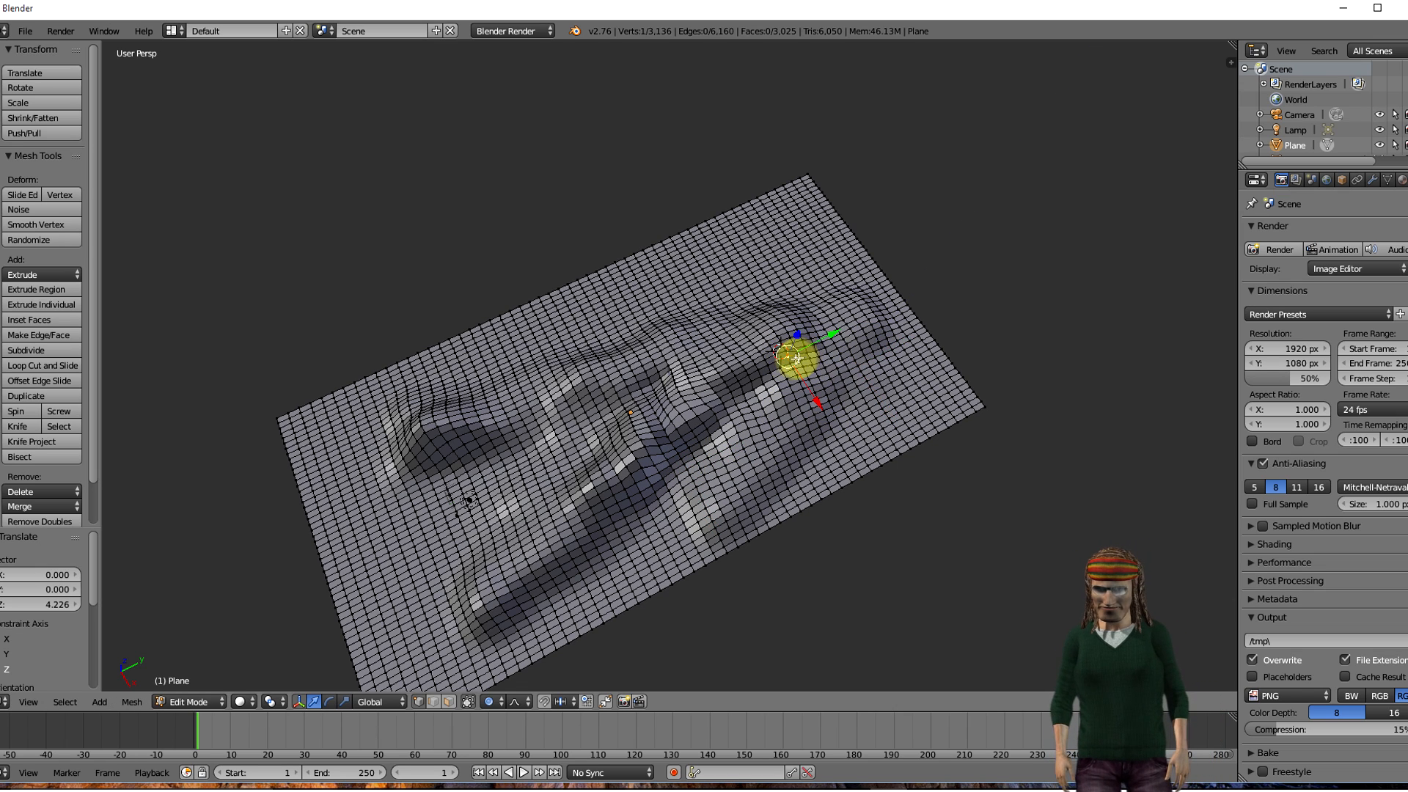
drag(803, 341, 759, 368)
- Raise several vertices in the valley between the two legs about 5.5 to 6 units along Z to fill it
middle_drag(842, 403, 618, 361)
drag(629, 343, 631, 337)
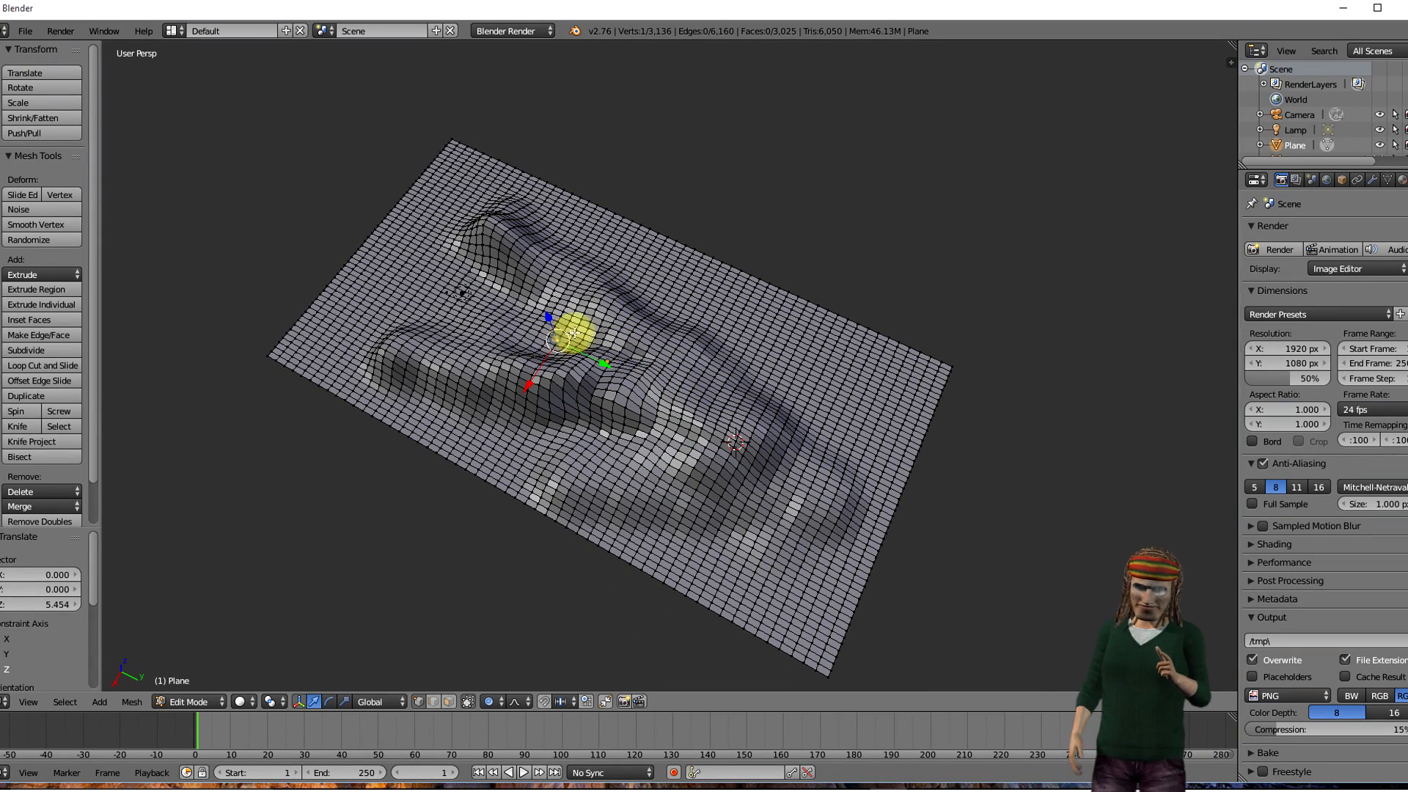
drag(549, 319, 579, 334)
drag(483, 290, 459, 240)
drag(429, 303, 462, 337)
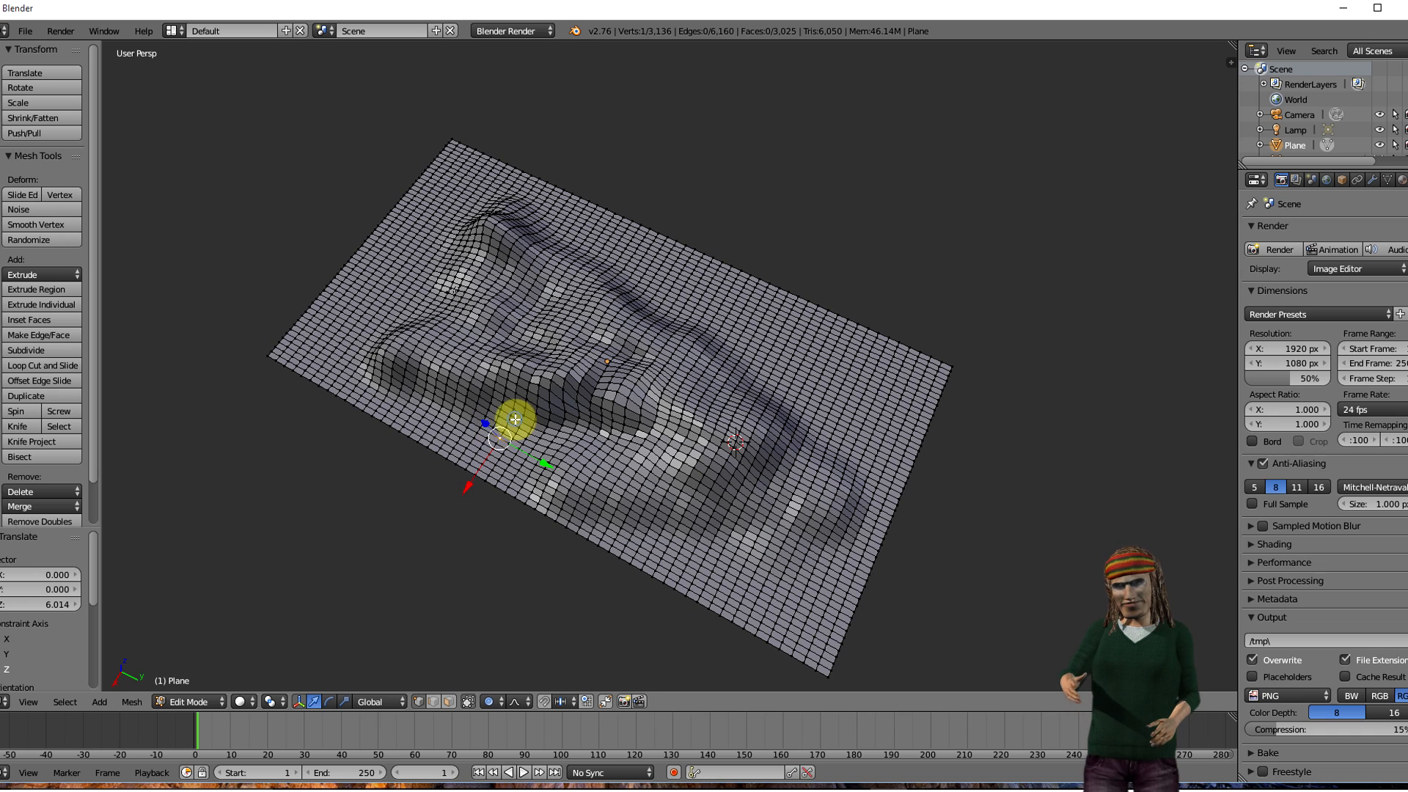
- Raise vertices on the flat mesh around the legs, arms and feet up to about 7.7 units along Z for softer slopes
drag(507, 413, 593, 413)
drag(754, 346, 756, 340)
drag(818, 412, 654, 289)
drag(578, 225, 575, 213)
right_click(396, 305)
drag(370, 279, 388, 308)
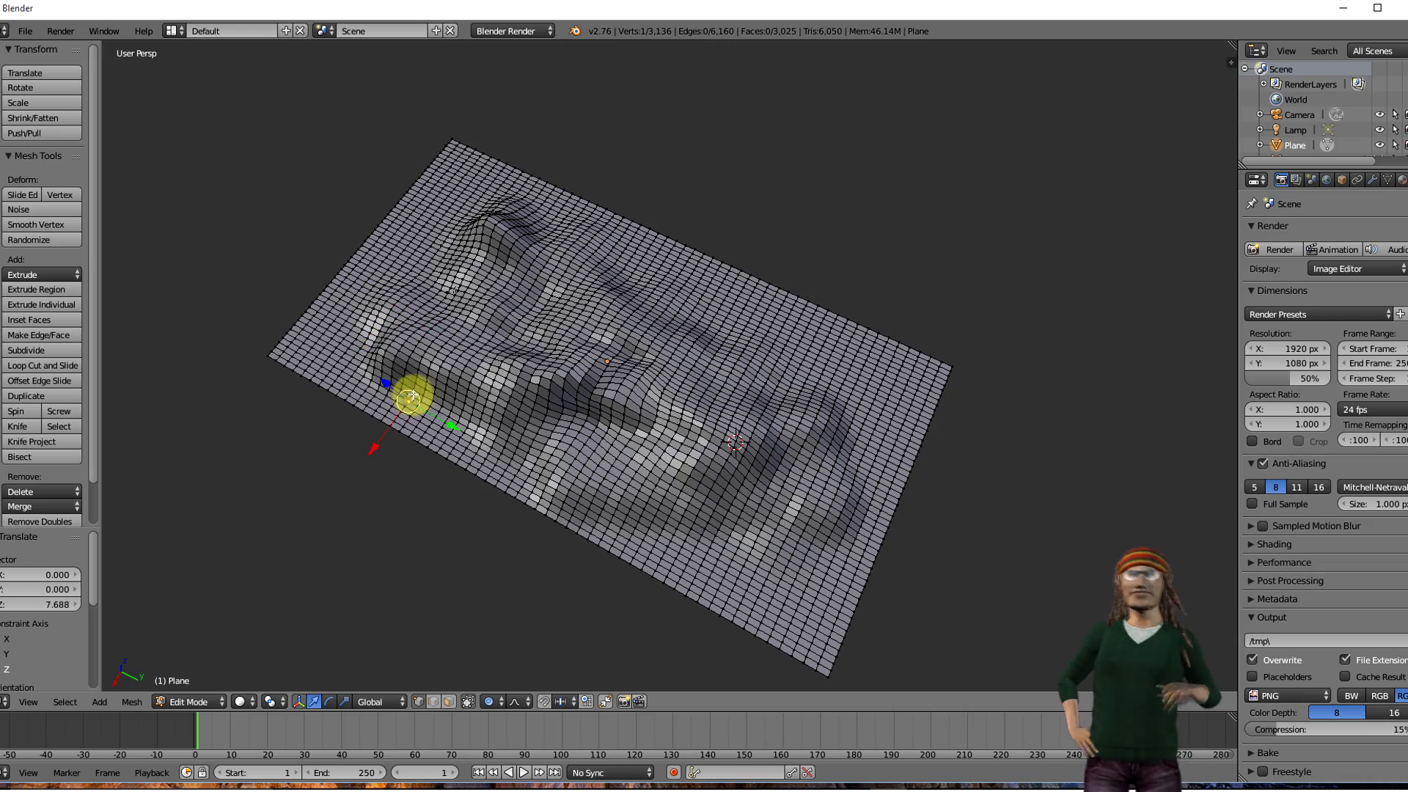
drag(410, 377, 411, 370)
- Return the plane to Object Mode and apply smooth shading to it
mouse_move(707, 401)
middle_down()
mouse_move(720, 340)
mouse_move(733, 381)
mouse_move(795, 345)
mouse_move(953, 355)
mouse_move(729, 419)
mouse_move(710, 390)
mouse_move(729, 399)
middle_up()
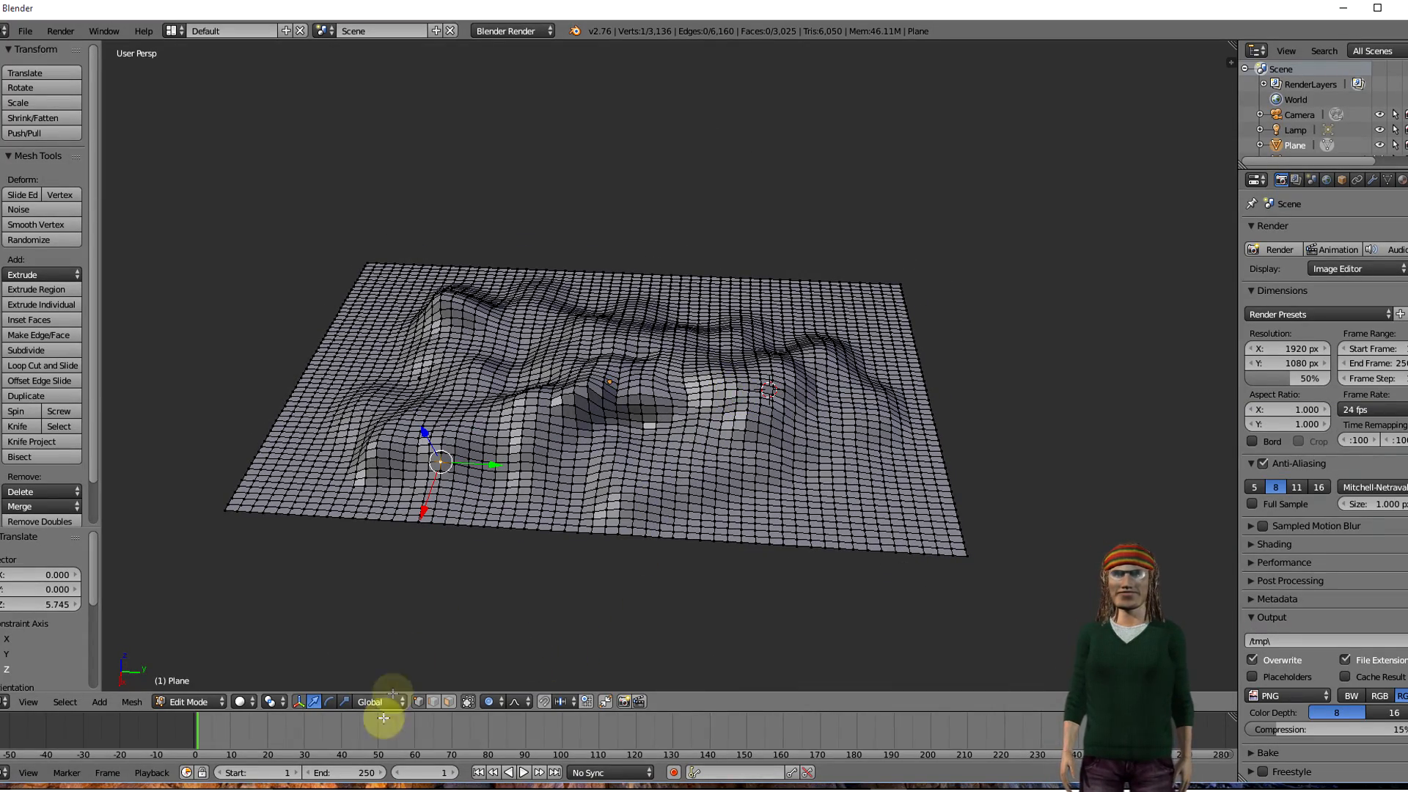
click(217, 702)
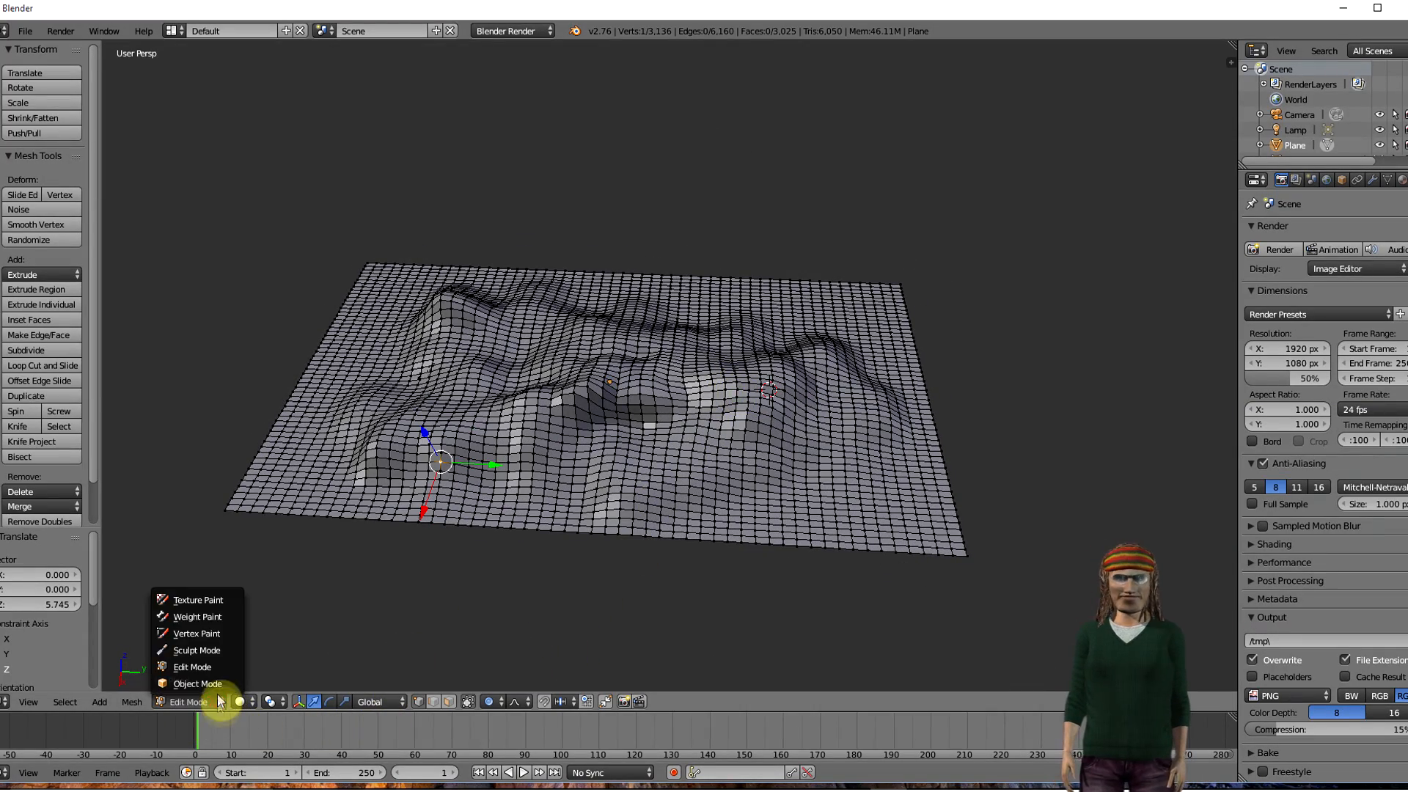
click(198, 684)
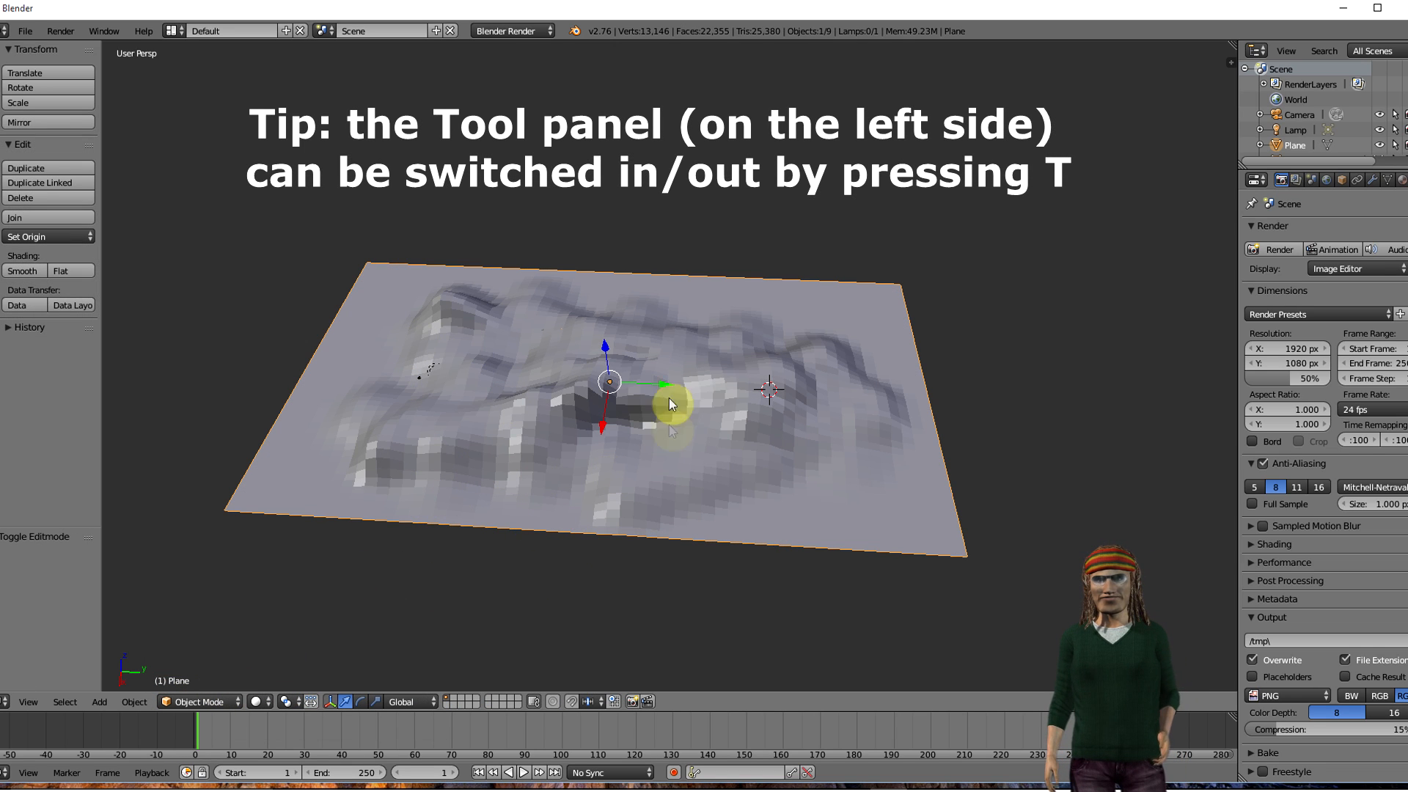
click(22, 270)
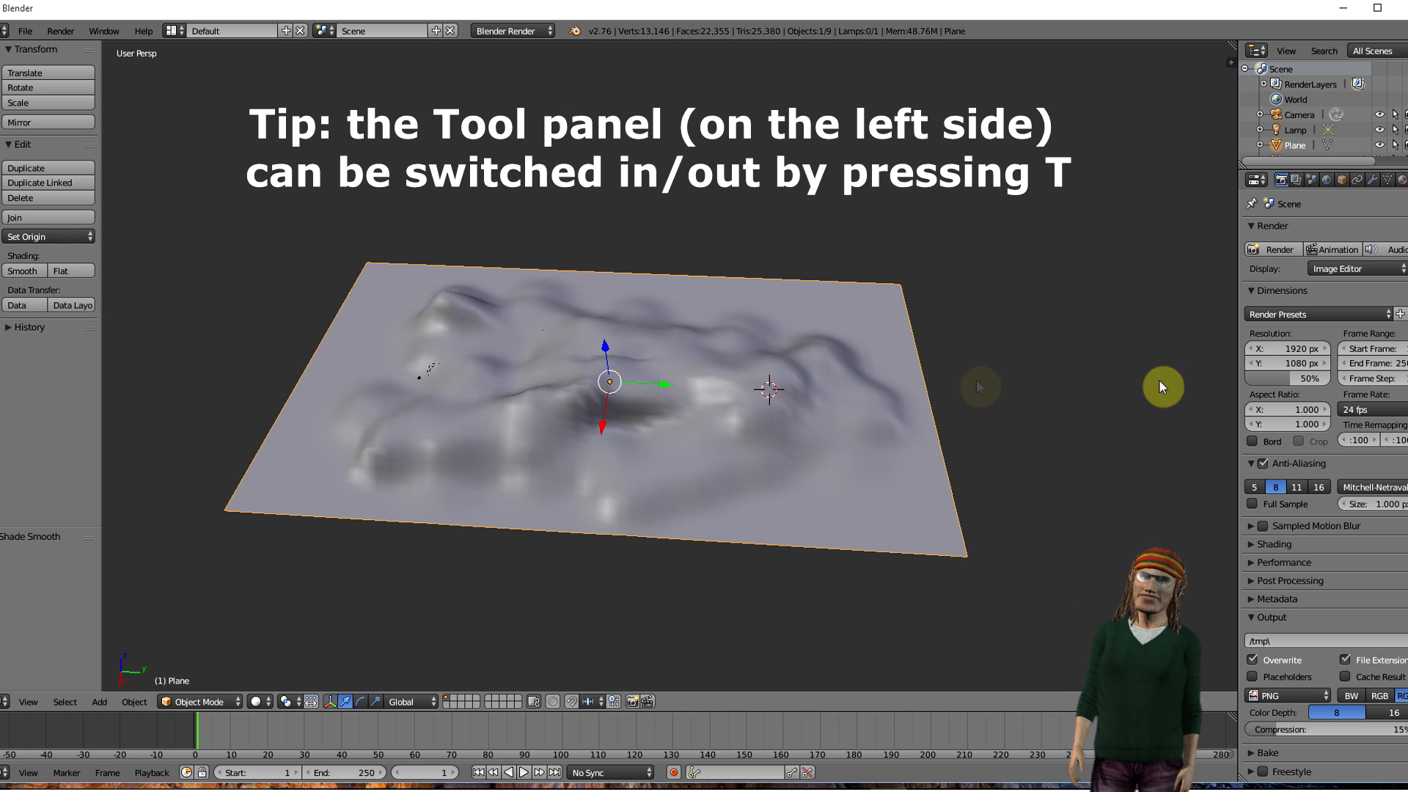
- Add a Subdivision Surface modifier to the plane
click(1387, 180)
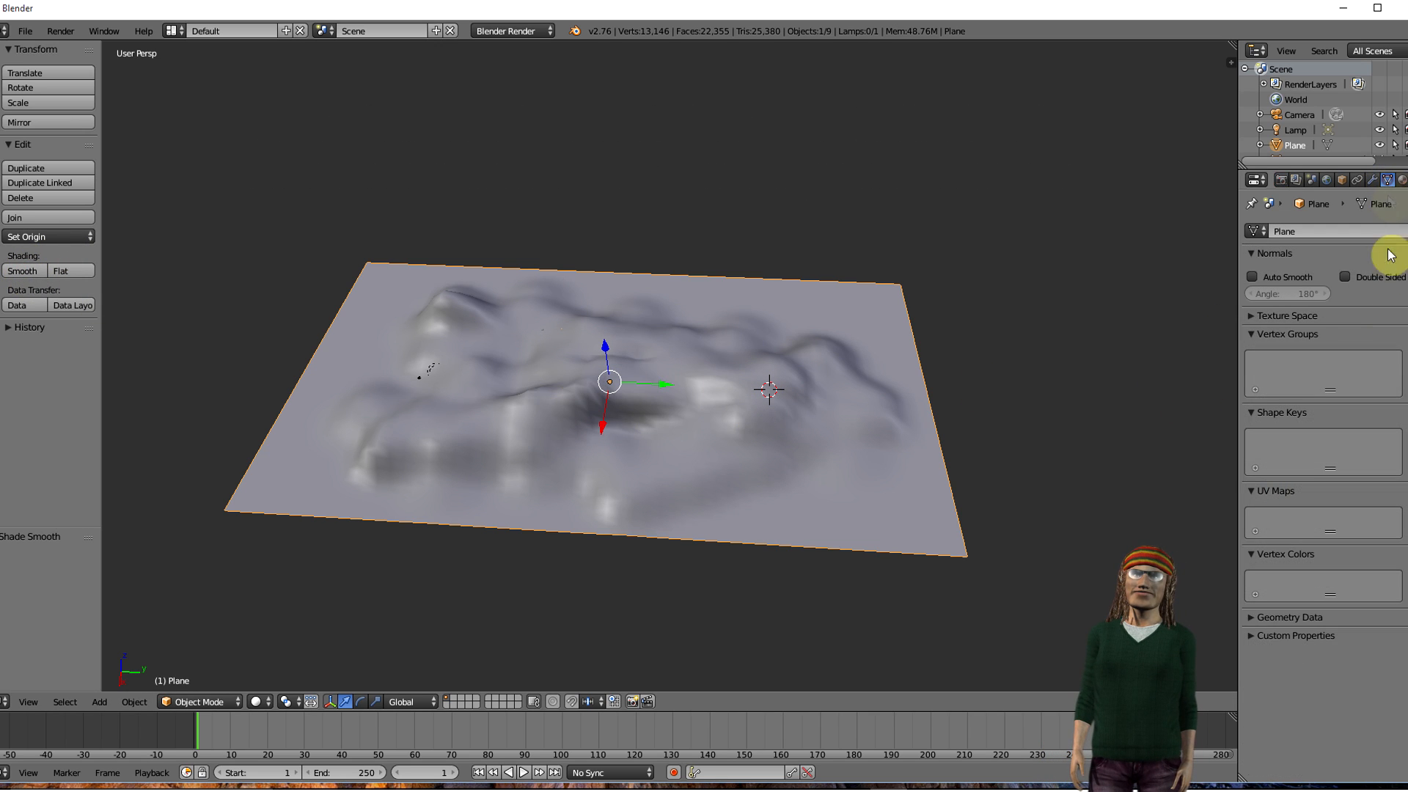
click(1372, 180)
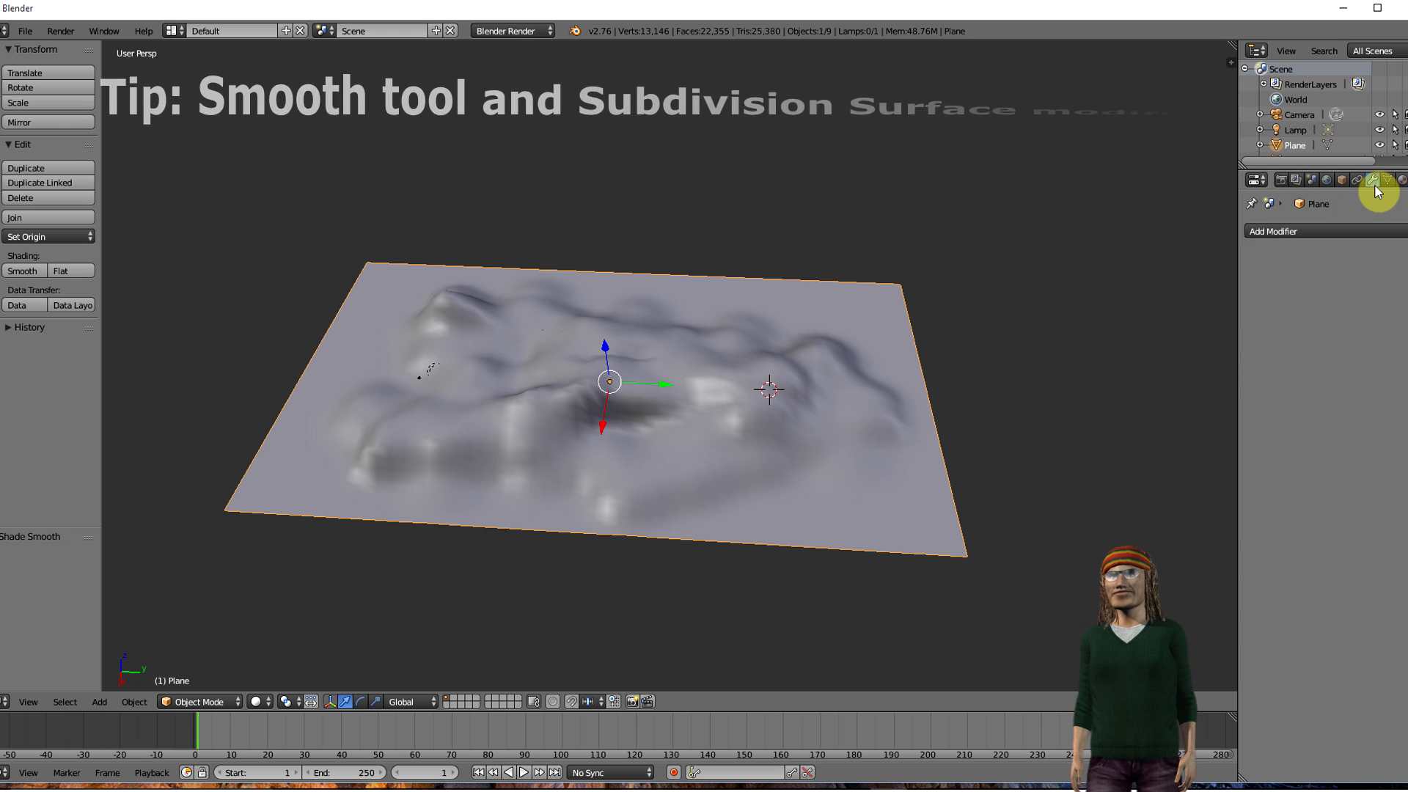
click(1331, 231)
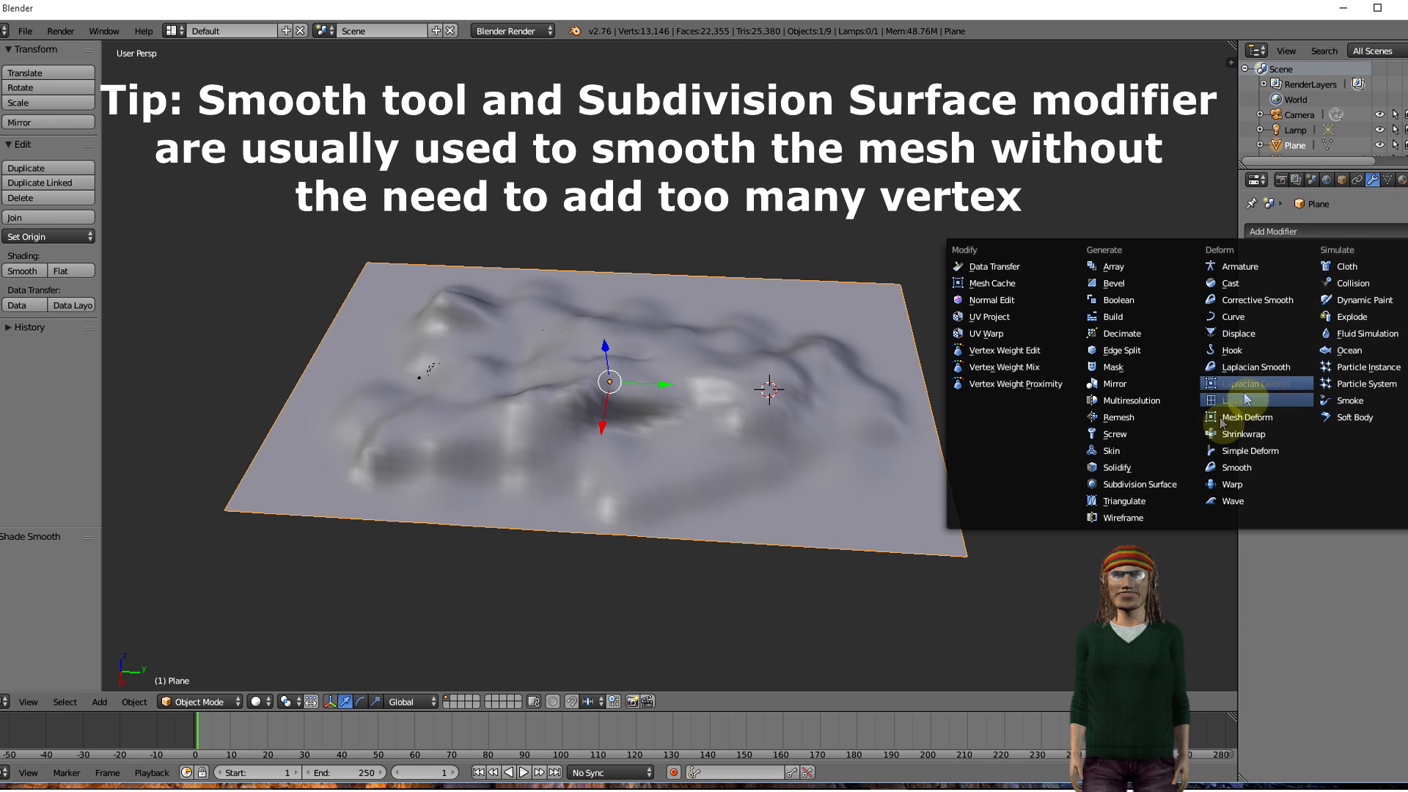
click(1160, 483)
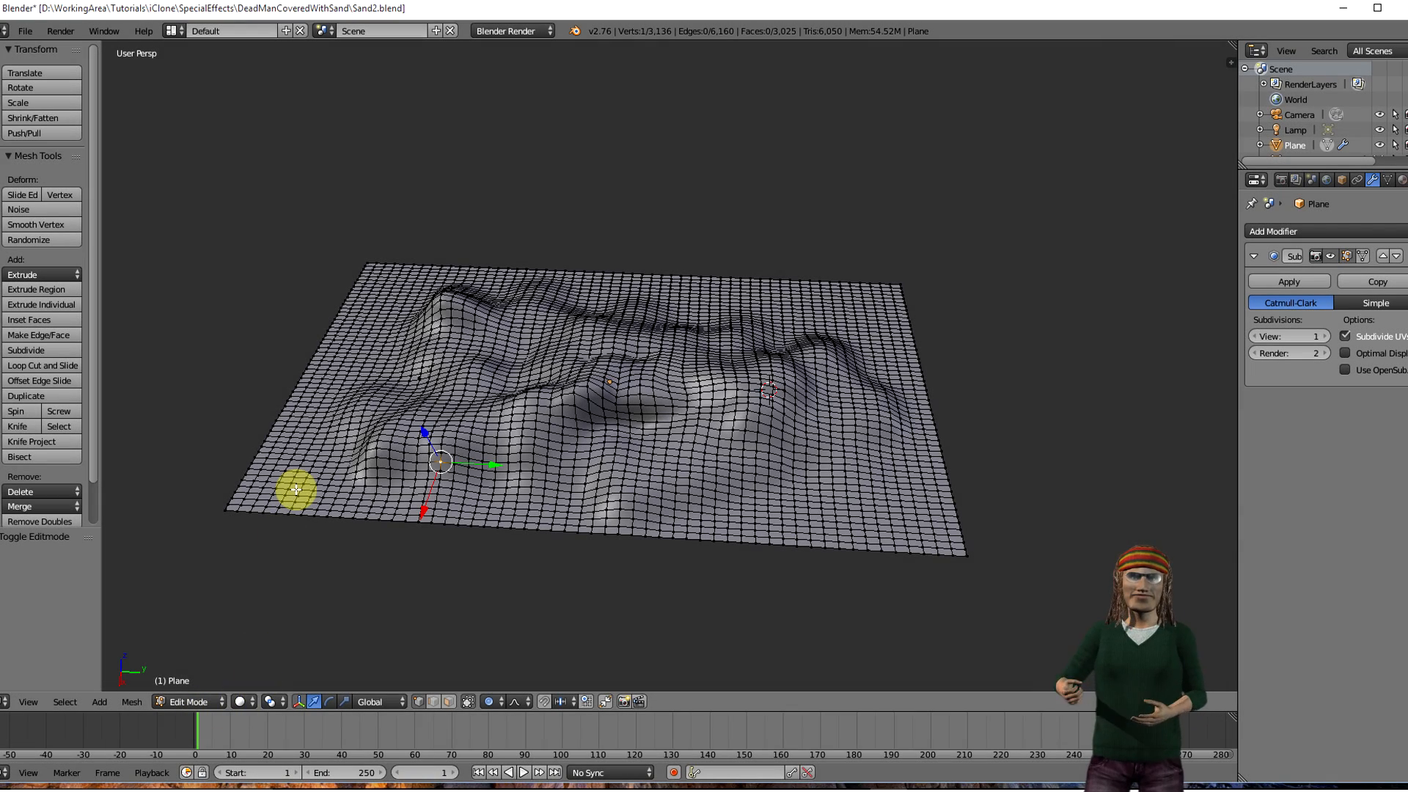
- In Edit Mode, circle-select the plane's raised vertices along both legs, the torso and the arm
mouse_move(389, 440)
mouse_down()
mouse_move(606, 381)
mouse_move(666, 385)
mouse_up()
drag(645, 443, 763, 391)
mouse_move(456, 300)
mouse_down()
mouse_move(591, 332)
mouse_move(431, 440)
mouse_move(575, 408)
mouse_move(660, 487)
mouse_move(688, 487)
mouse_move(660, 462)
mouse_move(764, 408)
mouse_move(616, 353)
mouse_move(830, 380)
mouse_move(779, 380)
mouse_move(785, 403)
mouse_move(770, 411)
mouse_move(590, 341)
mouse_up()
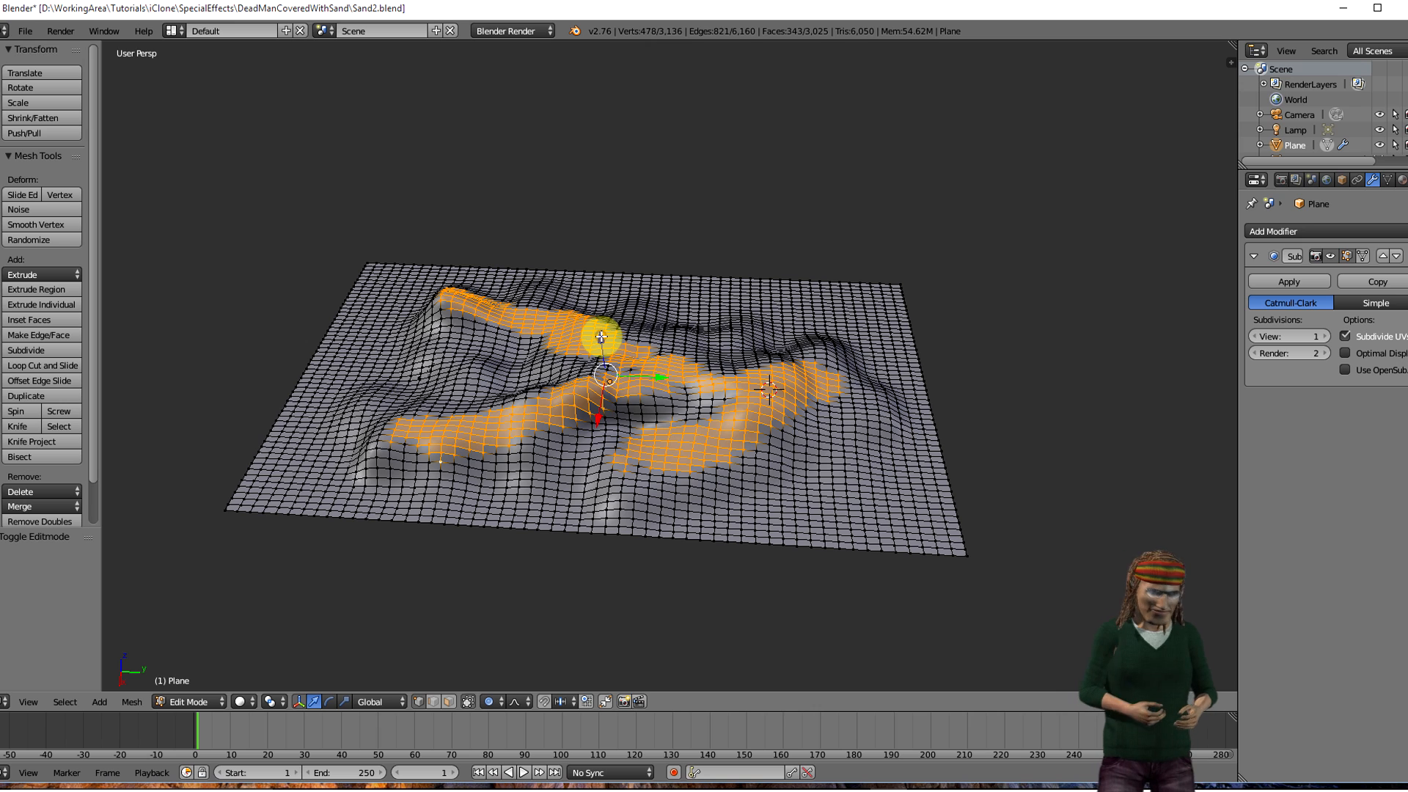
- Try lowering the selected vertices about 2.5 units along Z with proportional editing
key(g)
key(z)
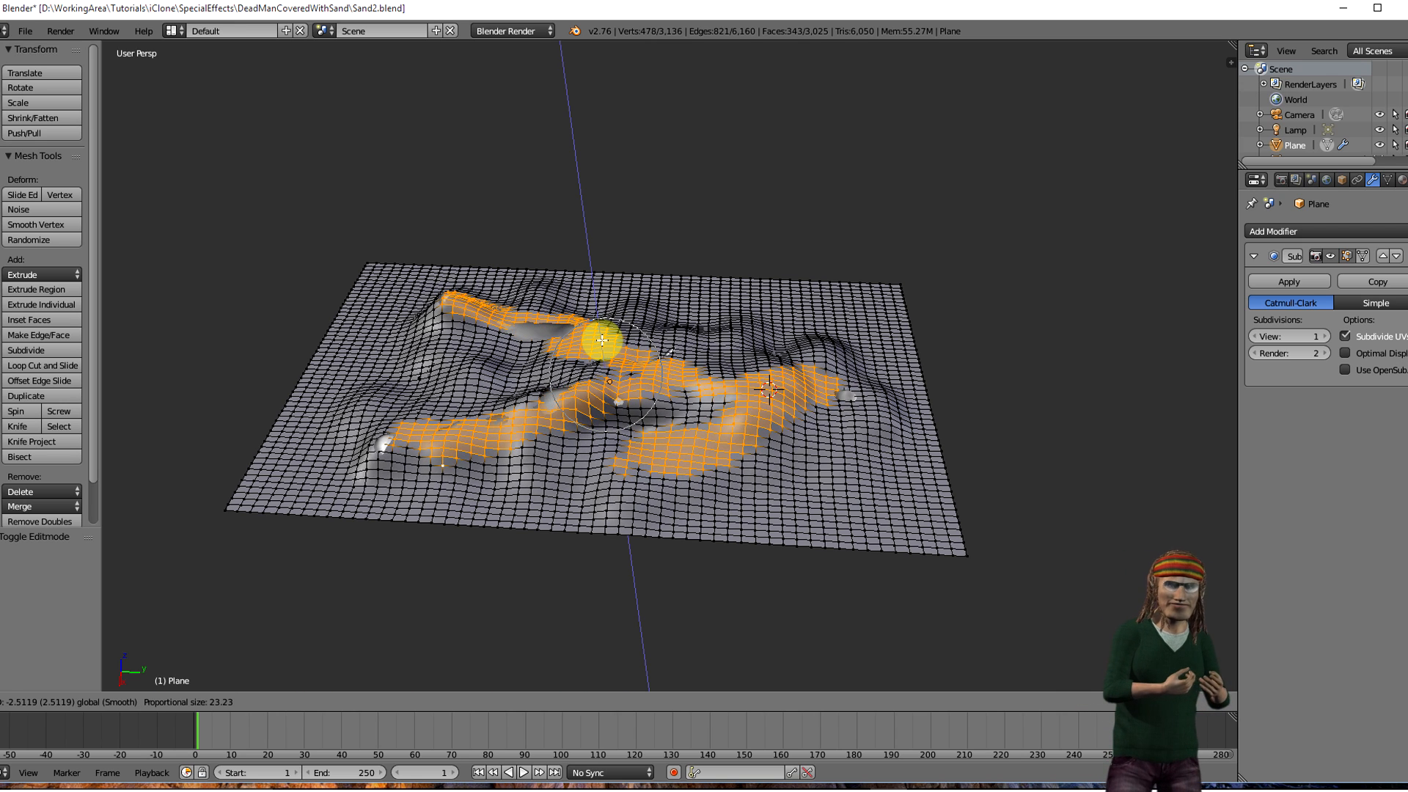
right_click(602, 339)
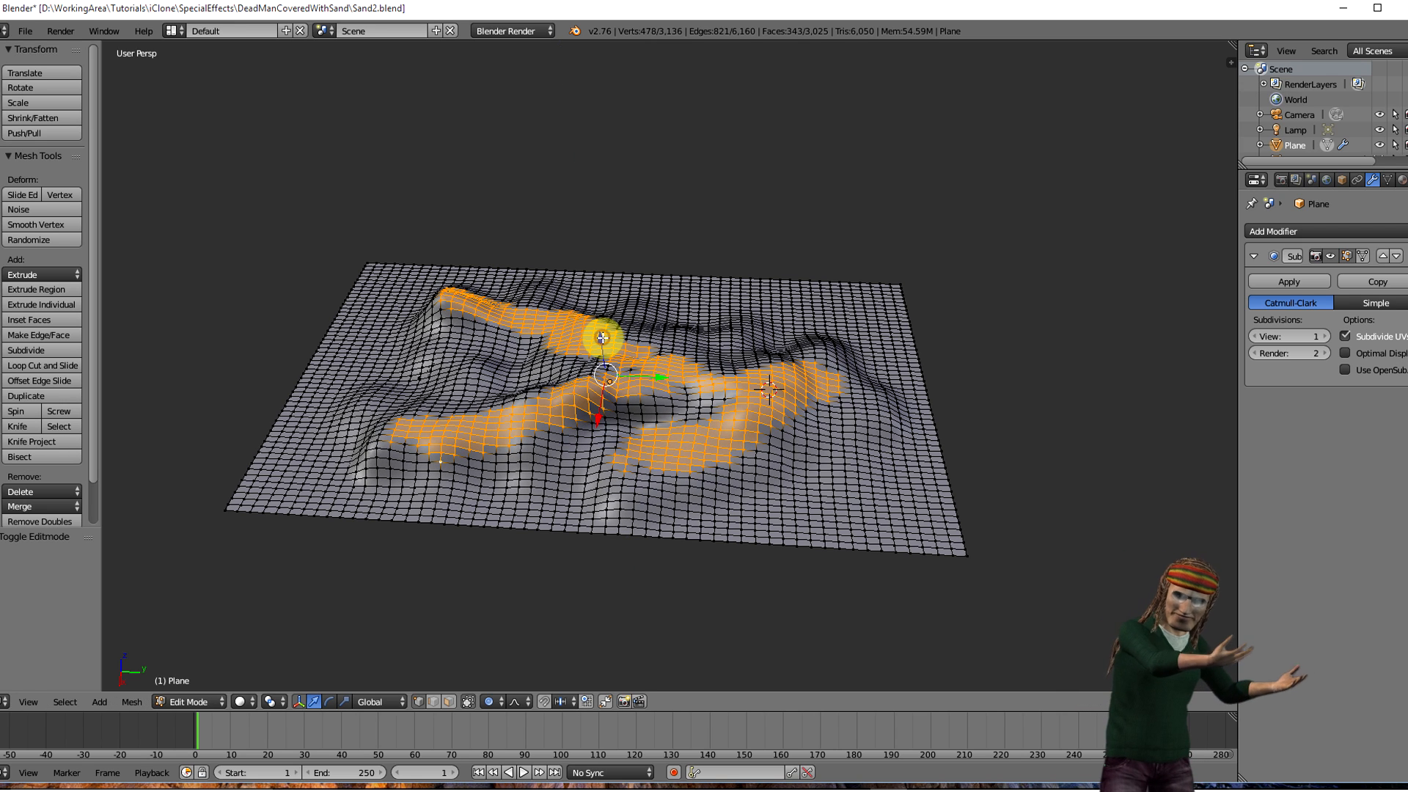
- Lower the selected vertices about 7.8 units along Z with proportional editing at size 34, and deselect everything
key(g)
key(z)
scroll(600, 338, down, 4)
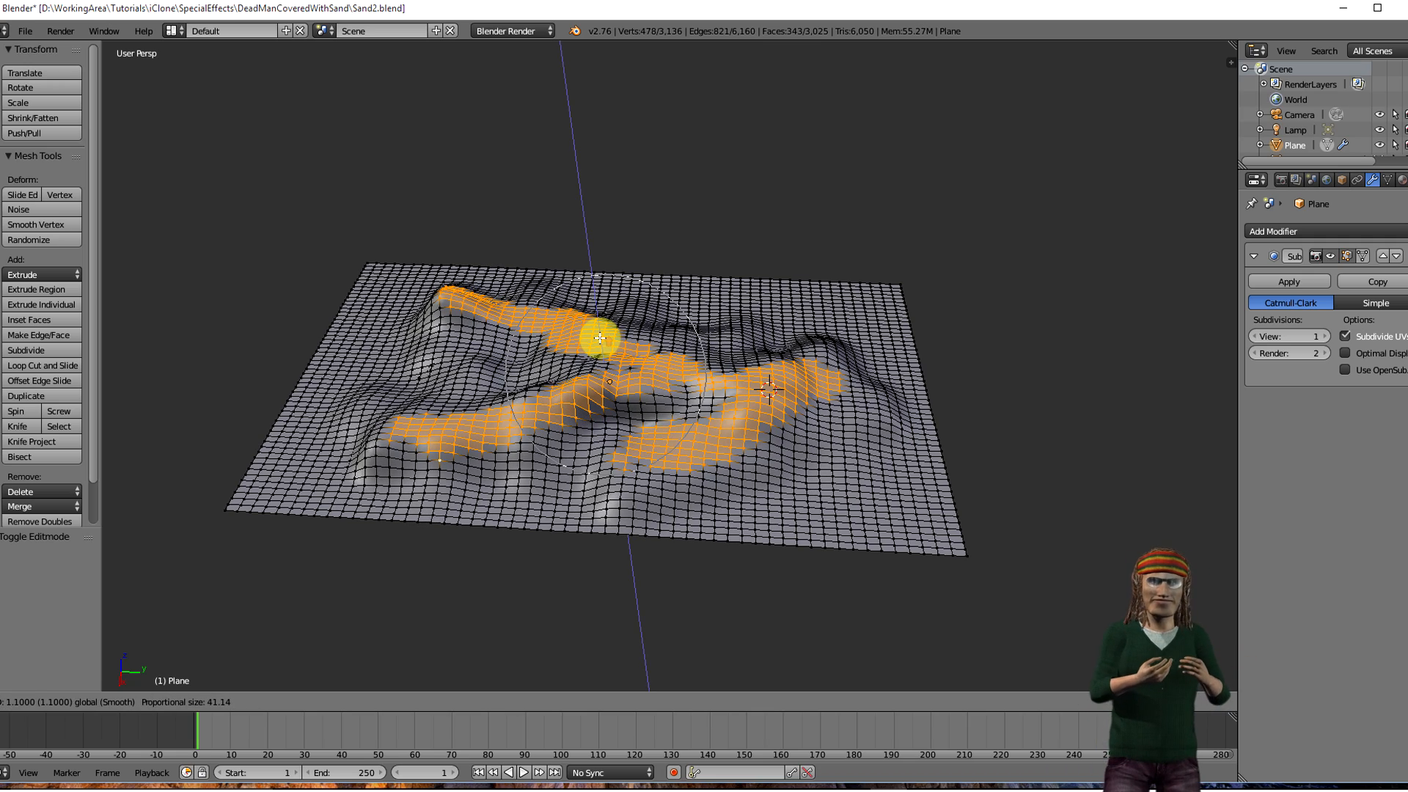
scroll(601, 340, up, 2)
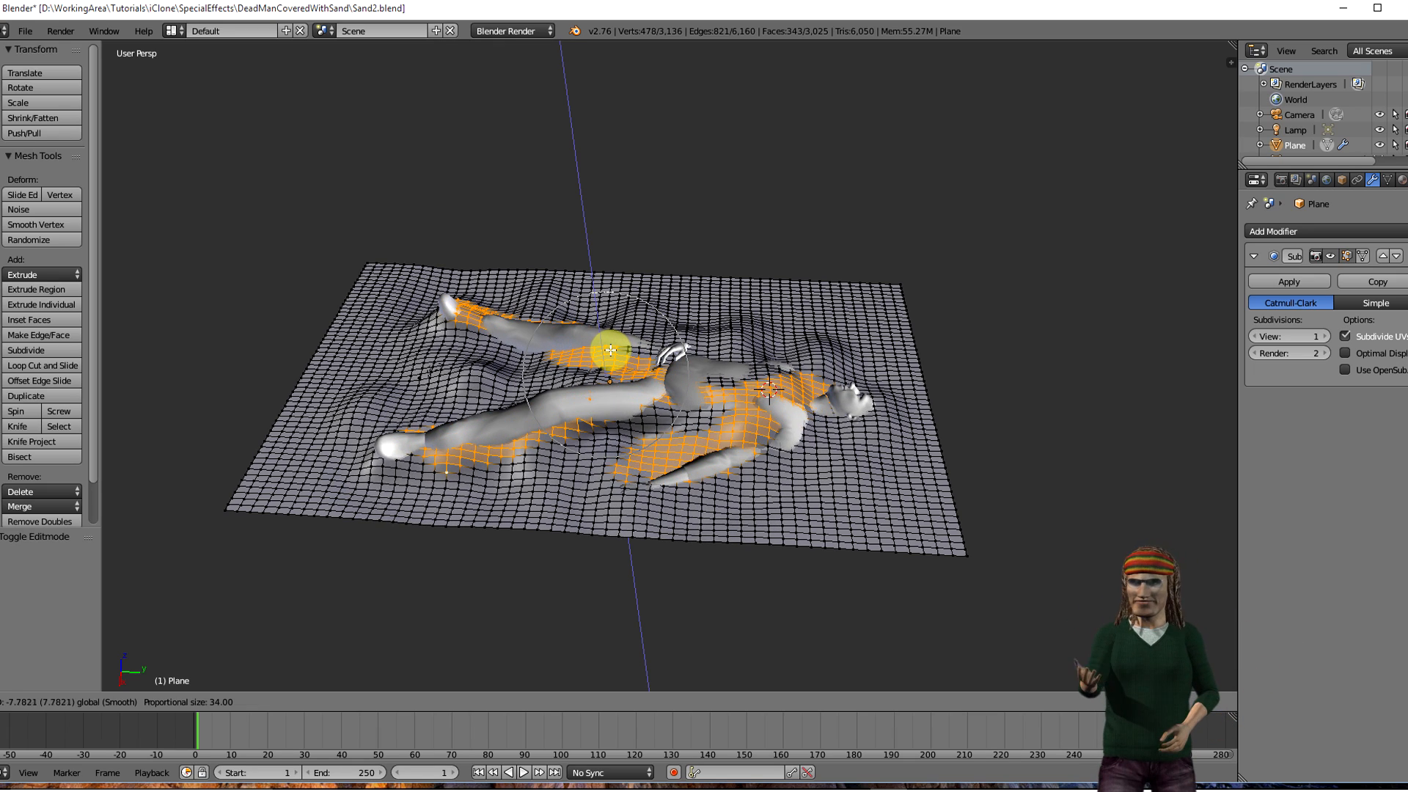
click(610, 350)
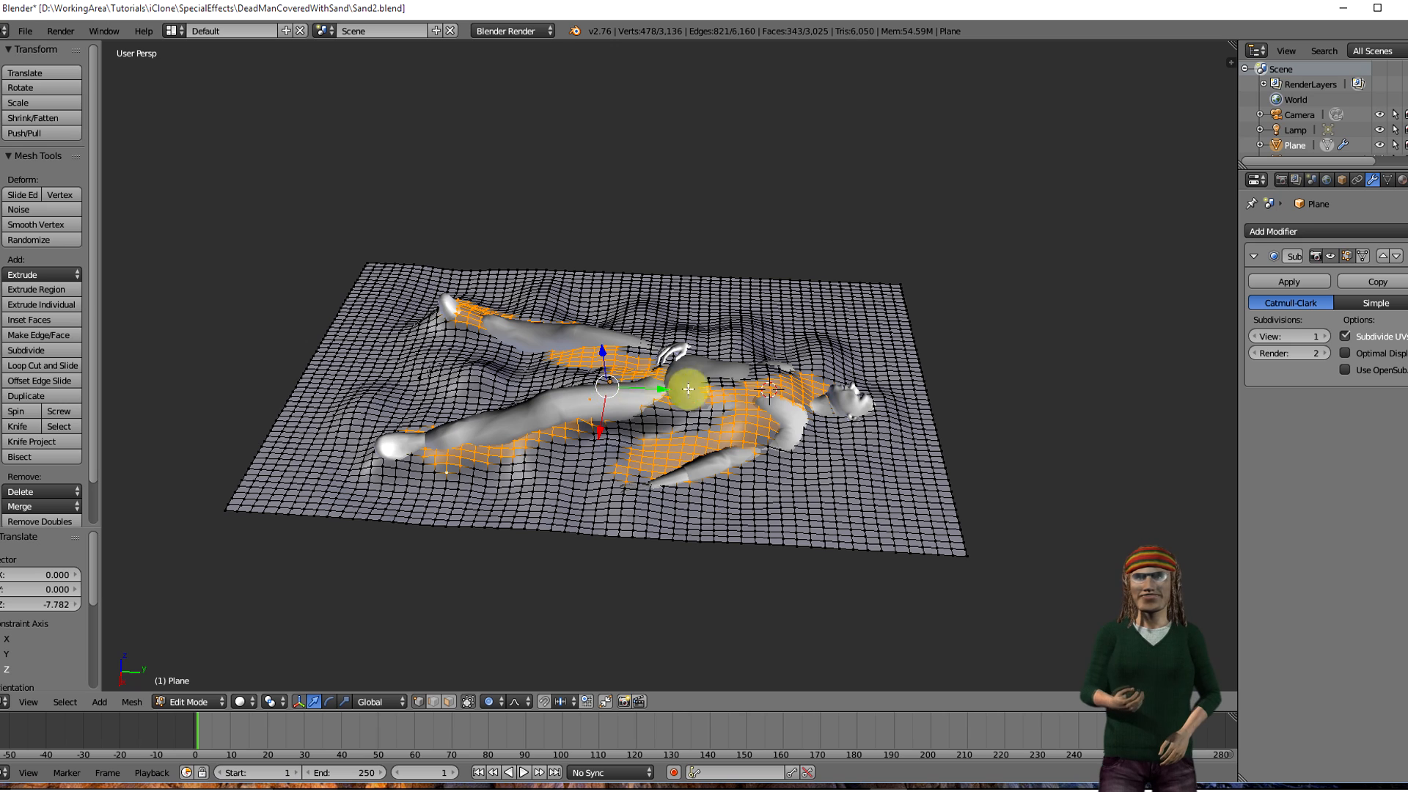
key(a)
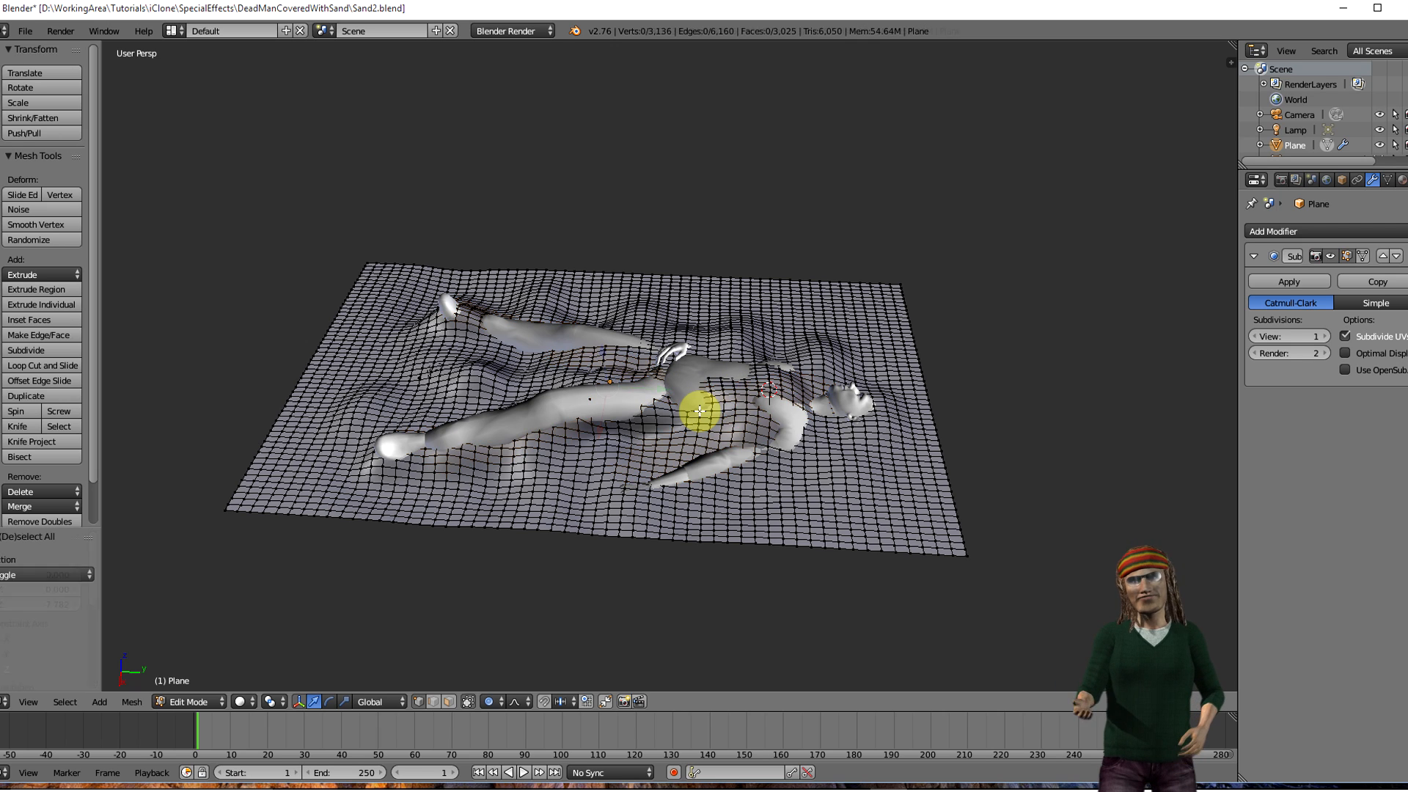
- Pull single sand vertices down along Z by roughly 2.4 to 3.8 units around the chest, near hand, hip and far thigh
drag(739, 360, 741, 381)
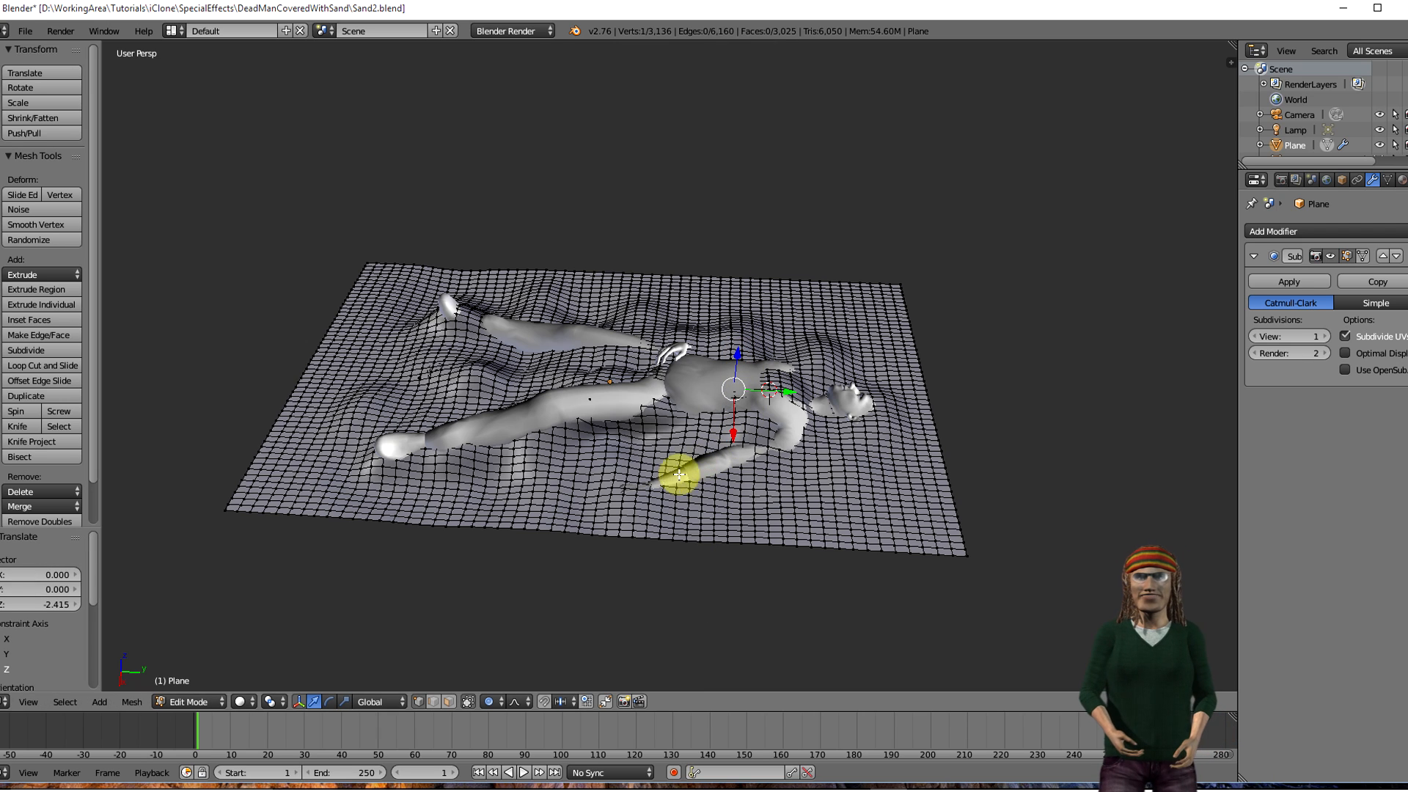
drag(634, 475, 635, 464)
drag(672, 383, 673, 396)
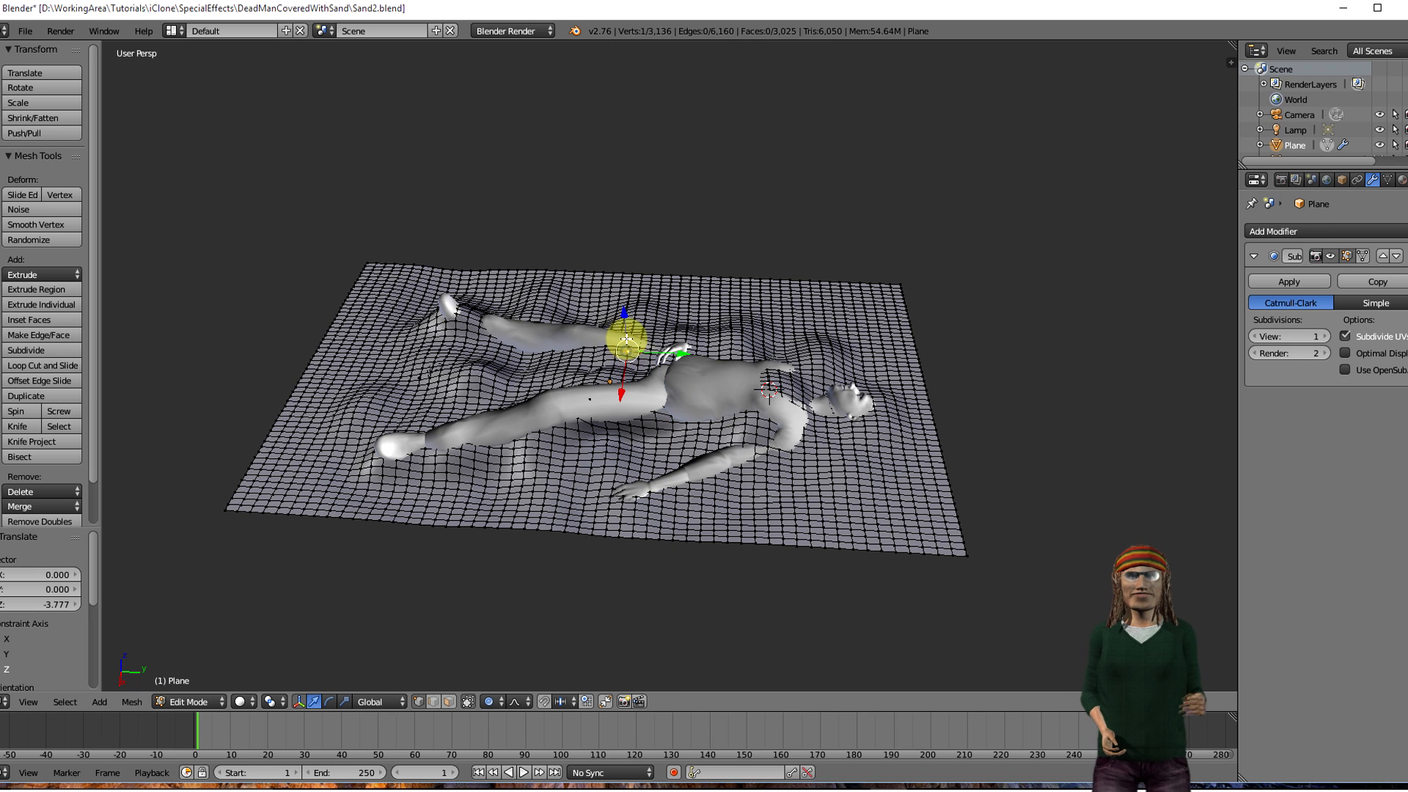
drag(623, 316, 644, 324)
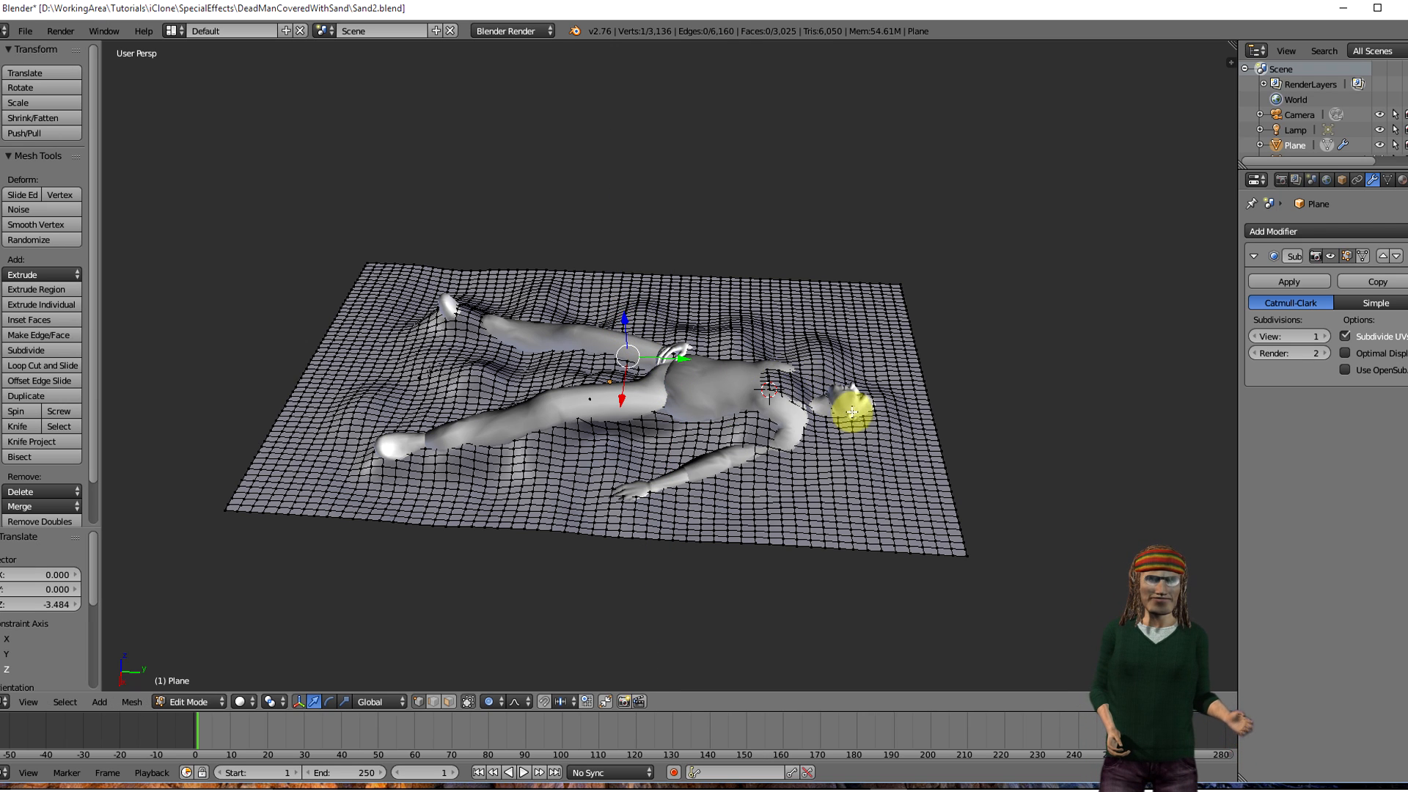
- Lower the sand vertices covering the head and both feet along Z to expose more of the body
drag(878, 386, 813, 358)
right_click(459, 318)
drag(440, 292, 440, 293)
right_click(413, 453)
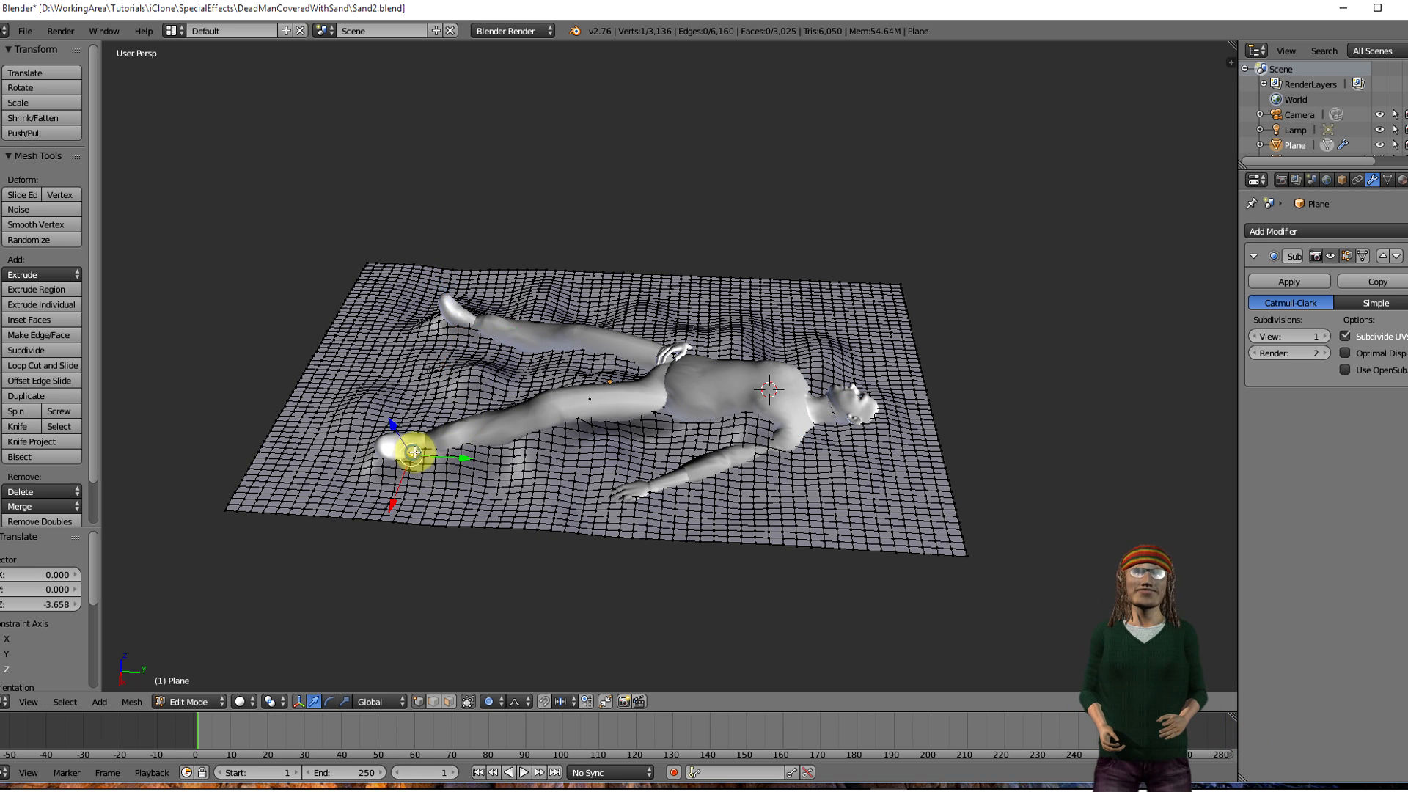
drag(393, 427, 393, 418)
- Lower the sand along the far side of the torso about 4.7 units and beside the far shoulder about 4.3 units
middle_drag(689, 433, 705, 380)
drag(718, 286, 717, 279)
middle_drag(716, 278, 701, 405)
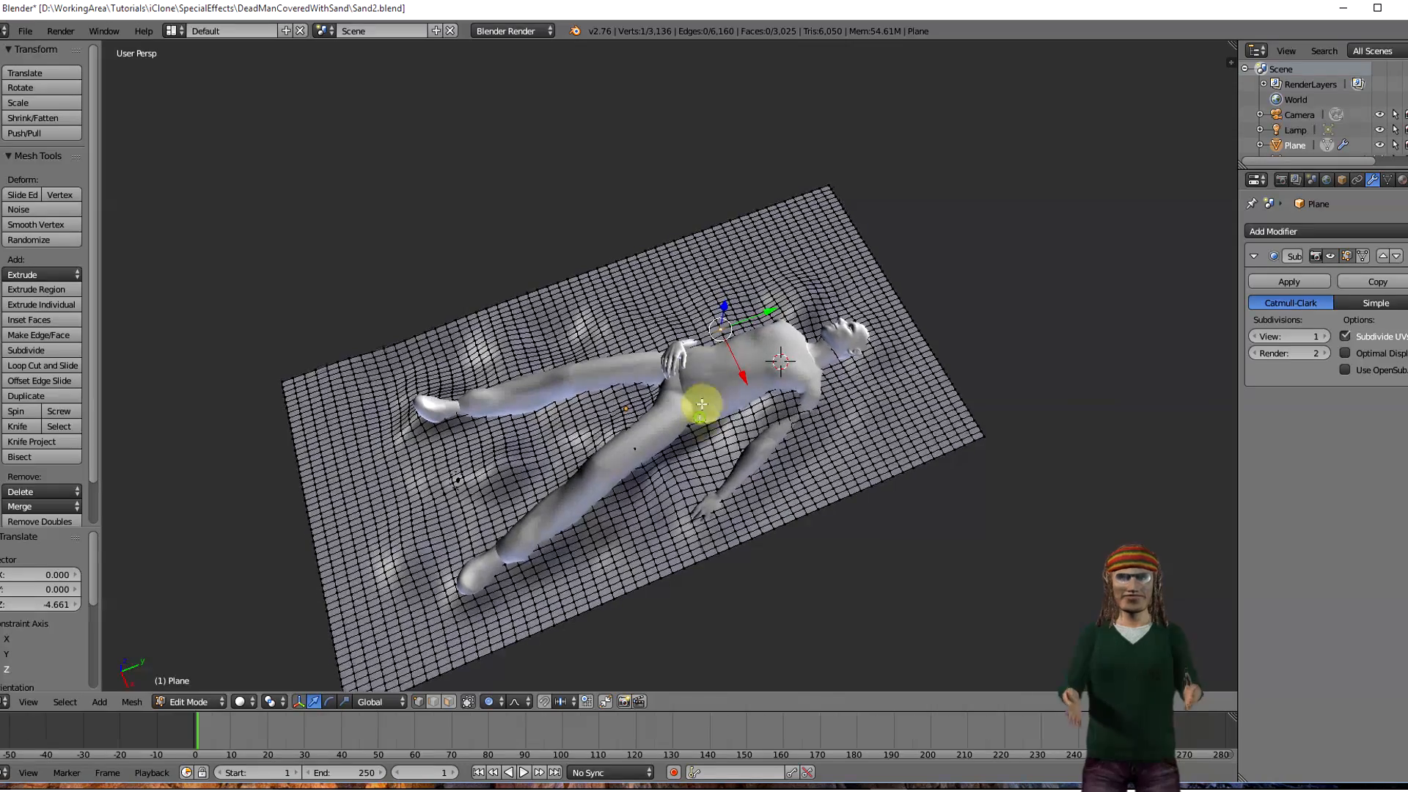
drag(722, 303, 717, 308)
middle_drag(716, 308, 833, 321)
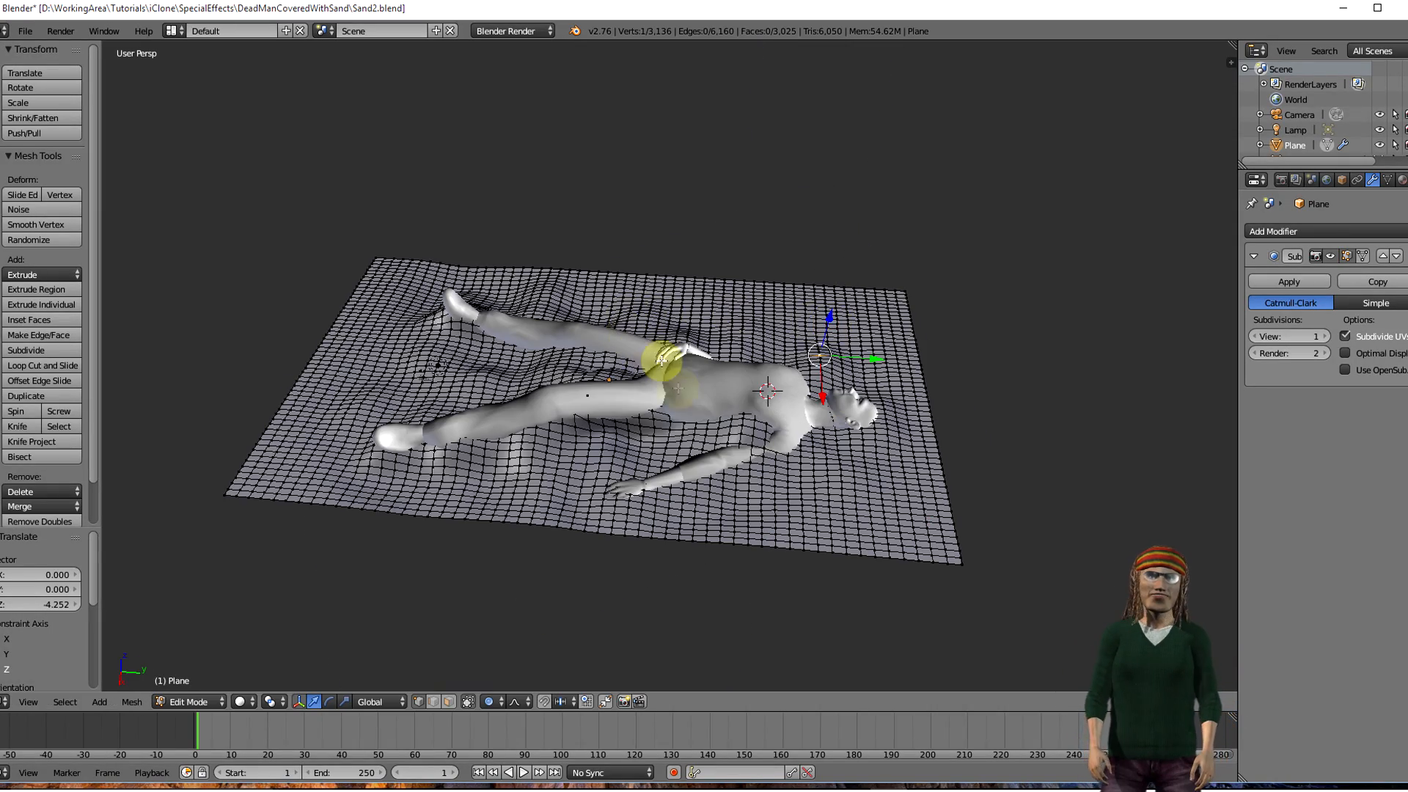
middle_drag(724, 425, 757, 427)
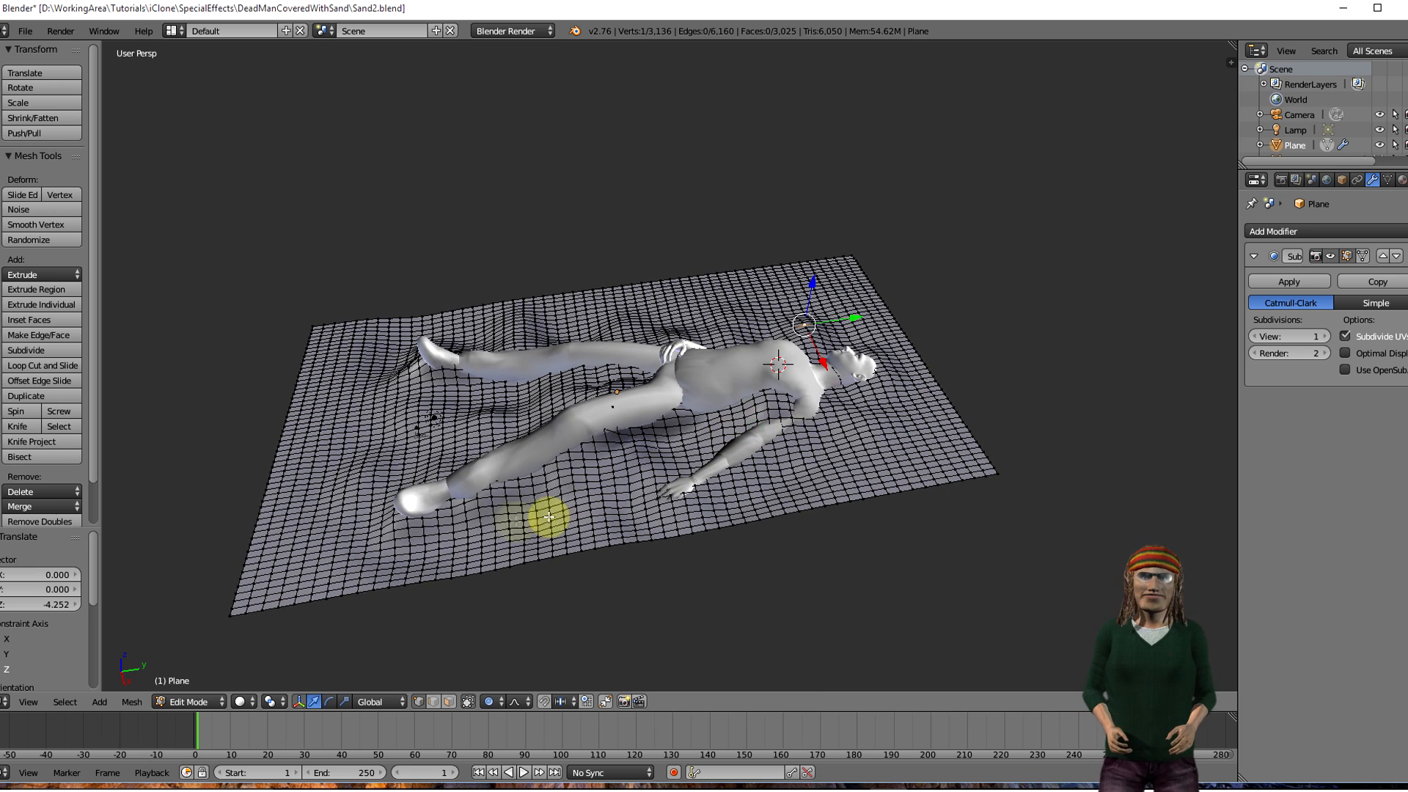
- Return the plane to Object Mode and check the smoothed sand around the exposed body
click(200, 702)
click(205, 685)
middle_drag(569, 587, 606, 567)
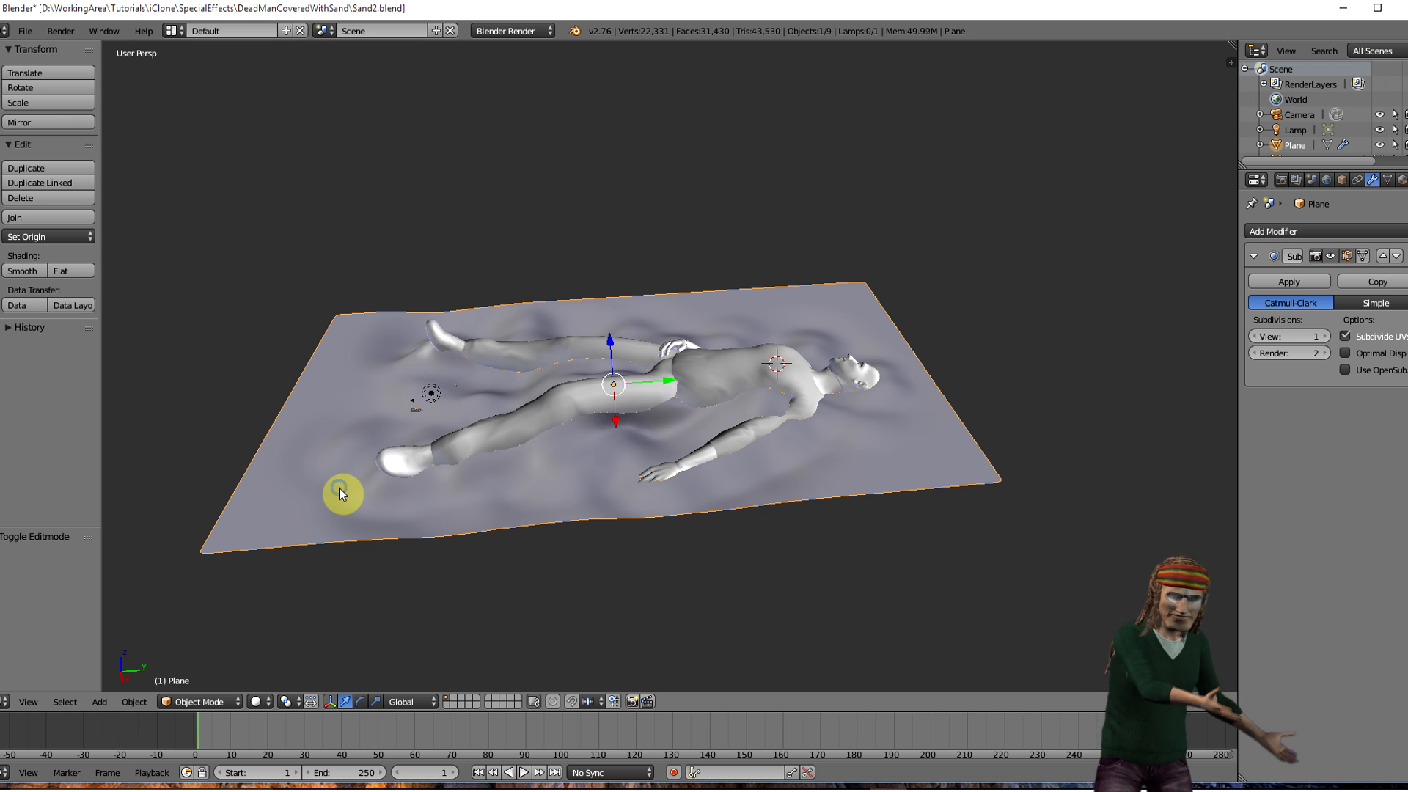
click(26, 30)
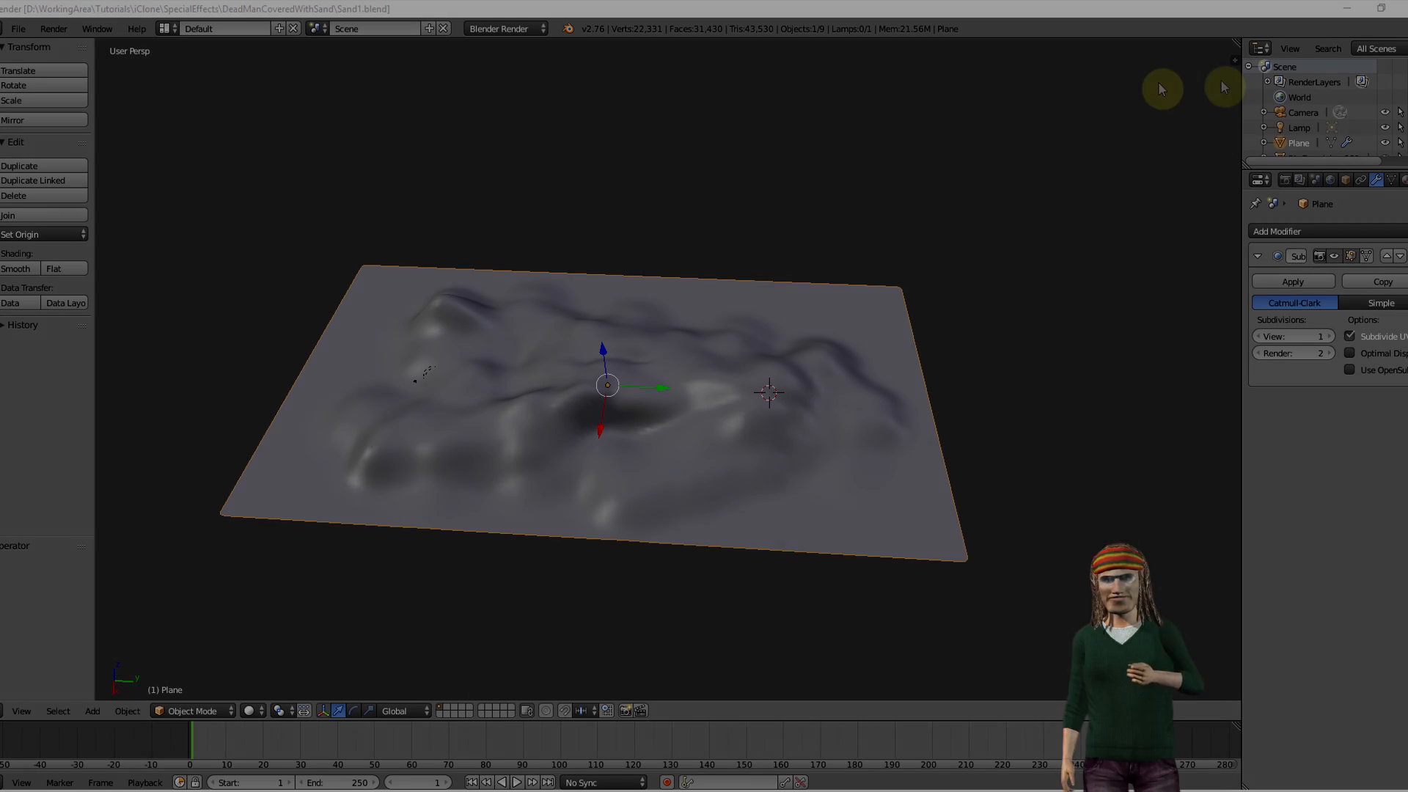
- In Sand1.blend, show the plane's transform properties and set its Y location to 0
key(n)
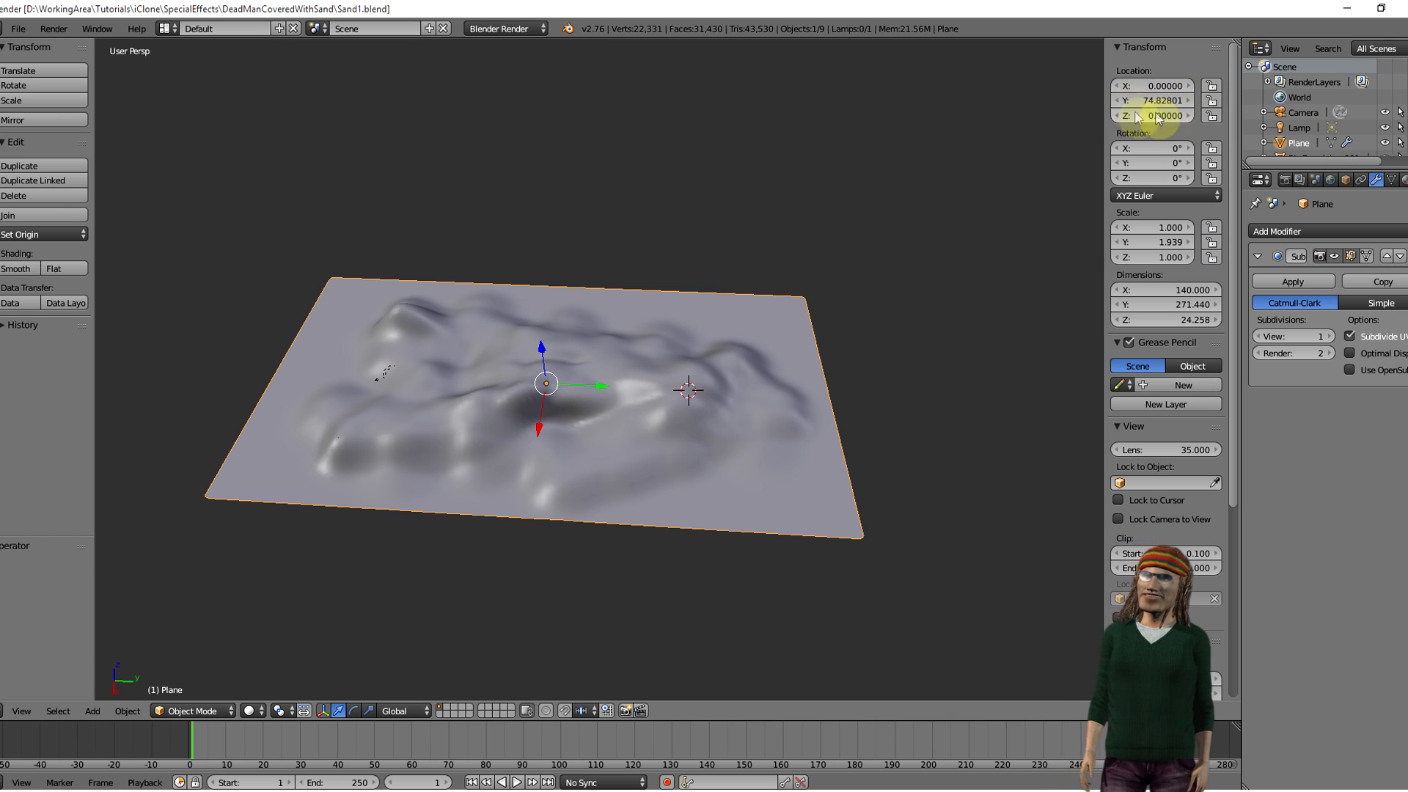
click(1182, 104)
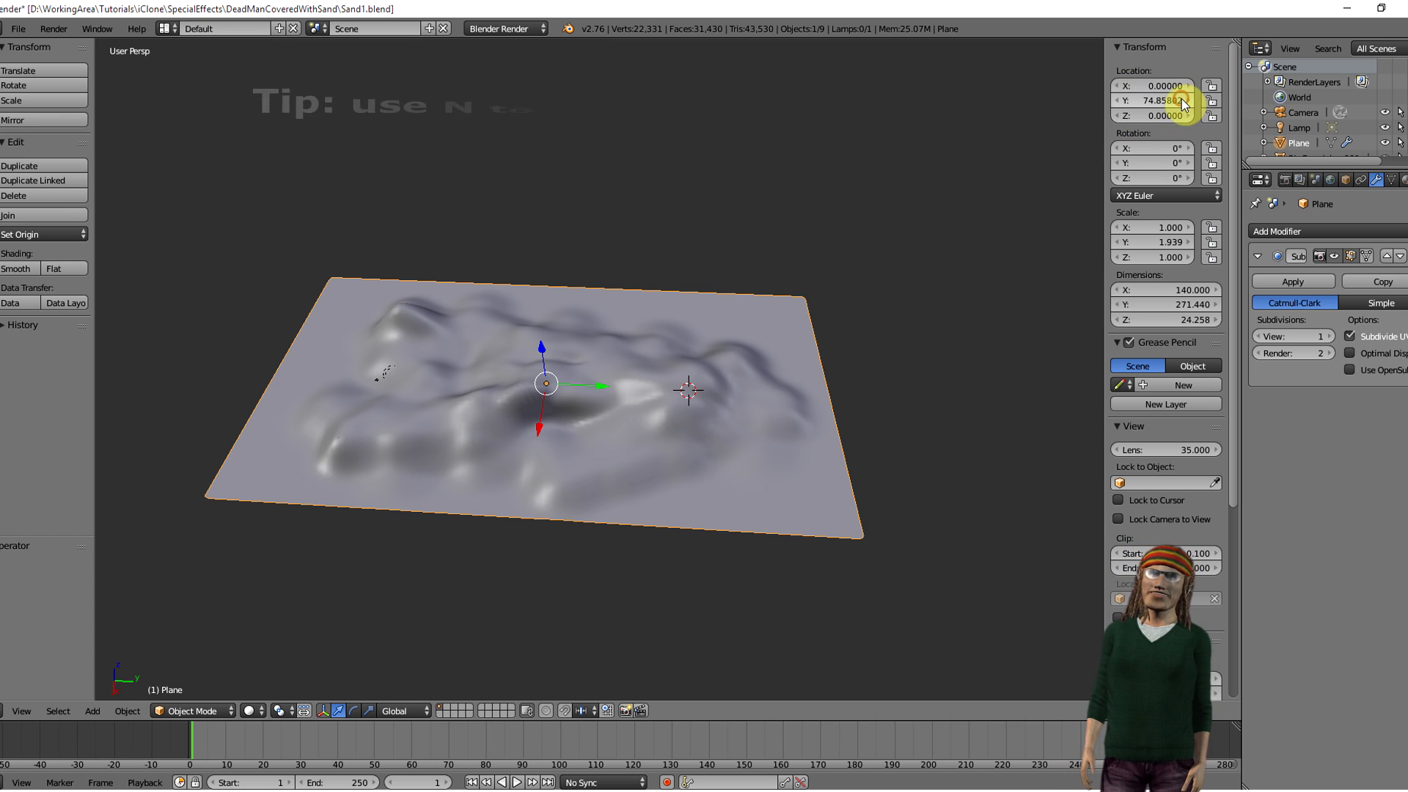
click(1163, 101)
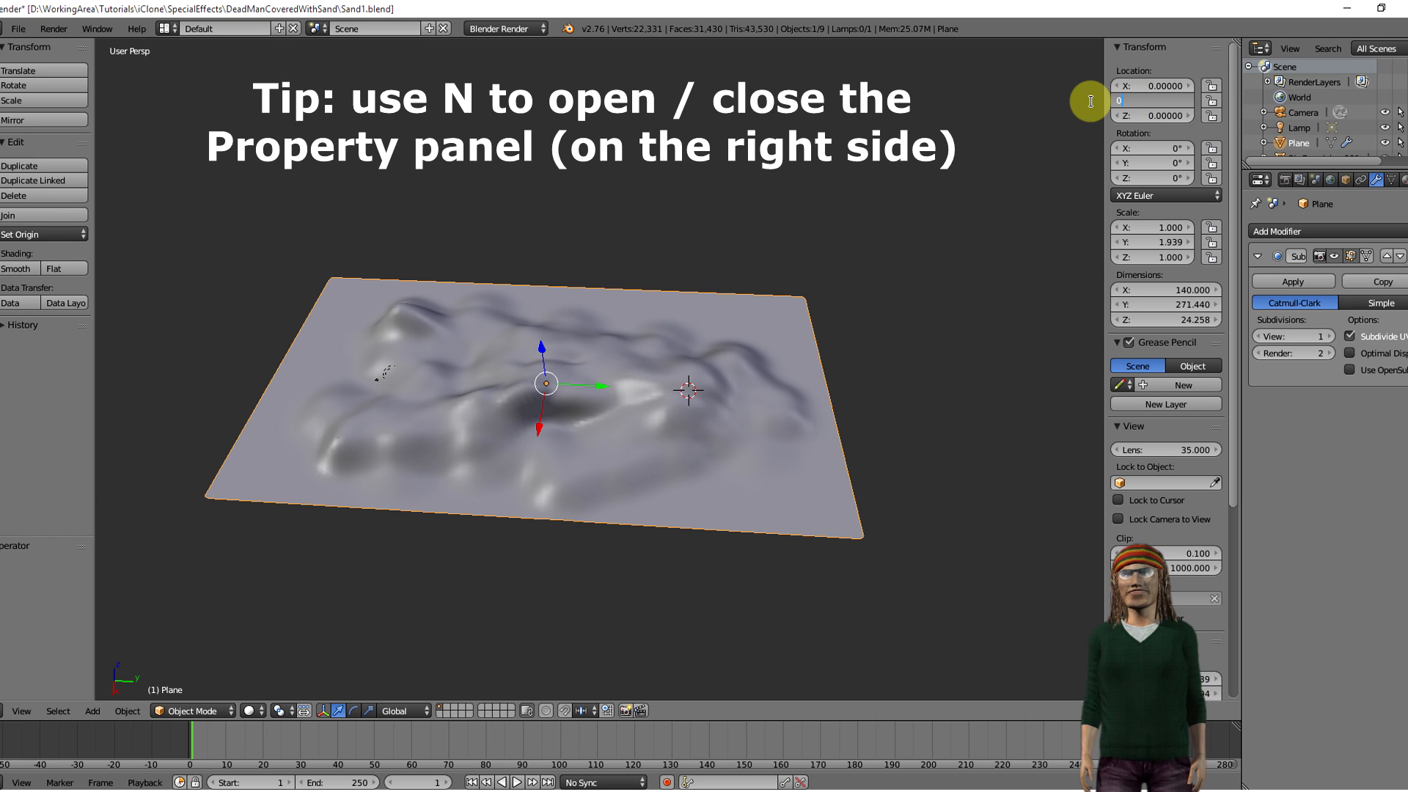
text(0)
key(Return)
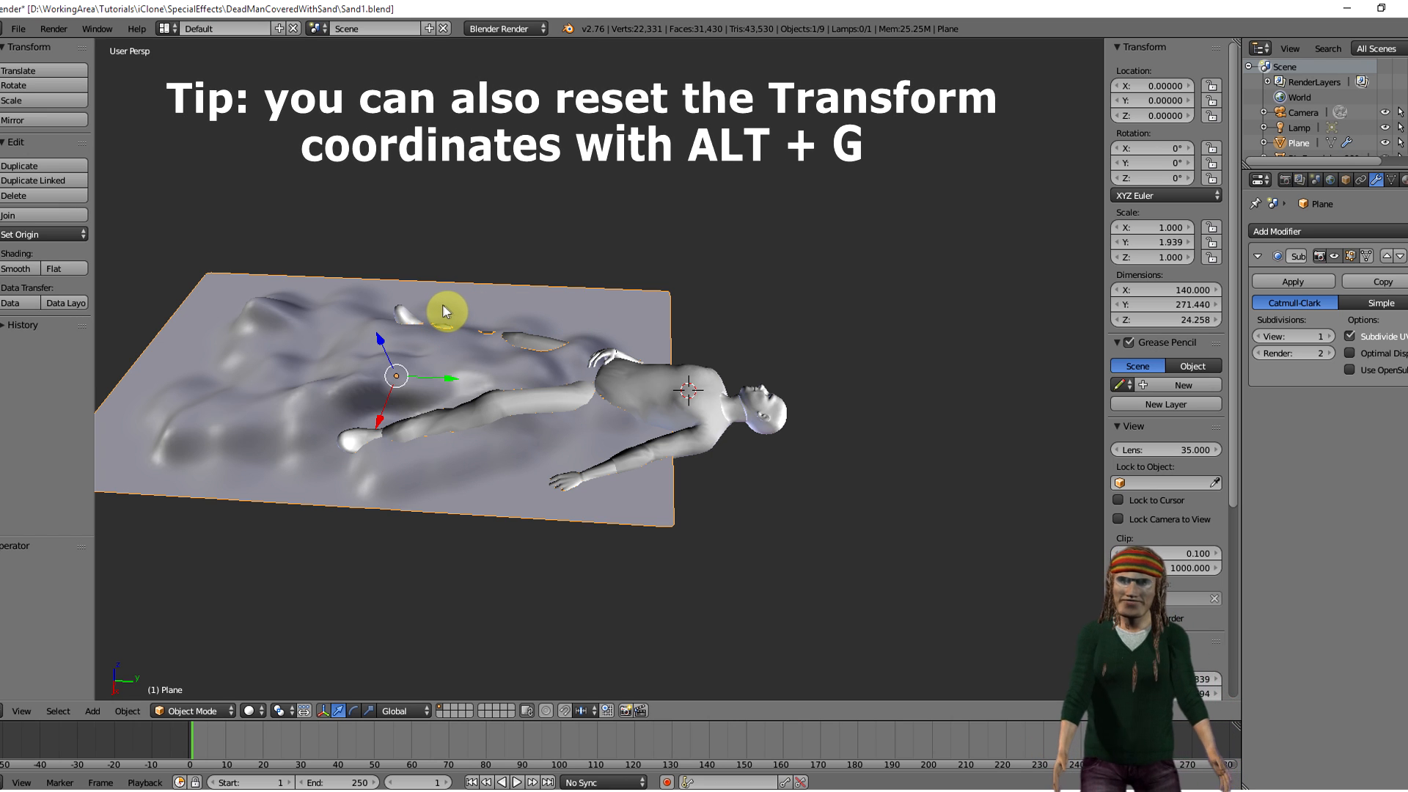
- Export the Sand1 plane in Wavefront OBJ format, overwriting Sand1.obj in the DeadManCoveredWithSand folder
alt+scroll(442, 306, up, 1)
shift+scroll(441, 311, down, 2)
shift+scroll(442, 311, up, 2)
ctrl+scroll(441, 311, down, 5)
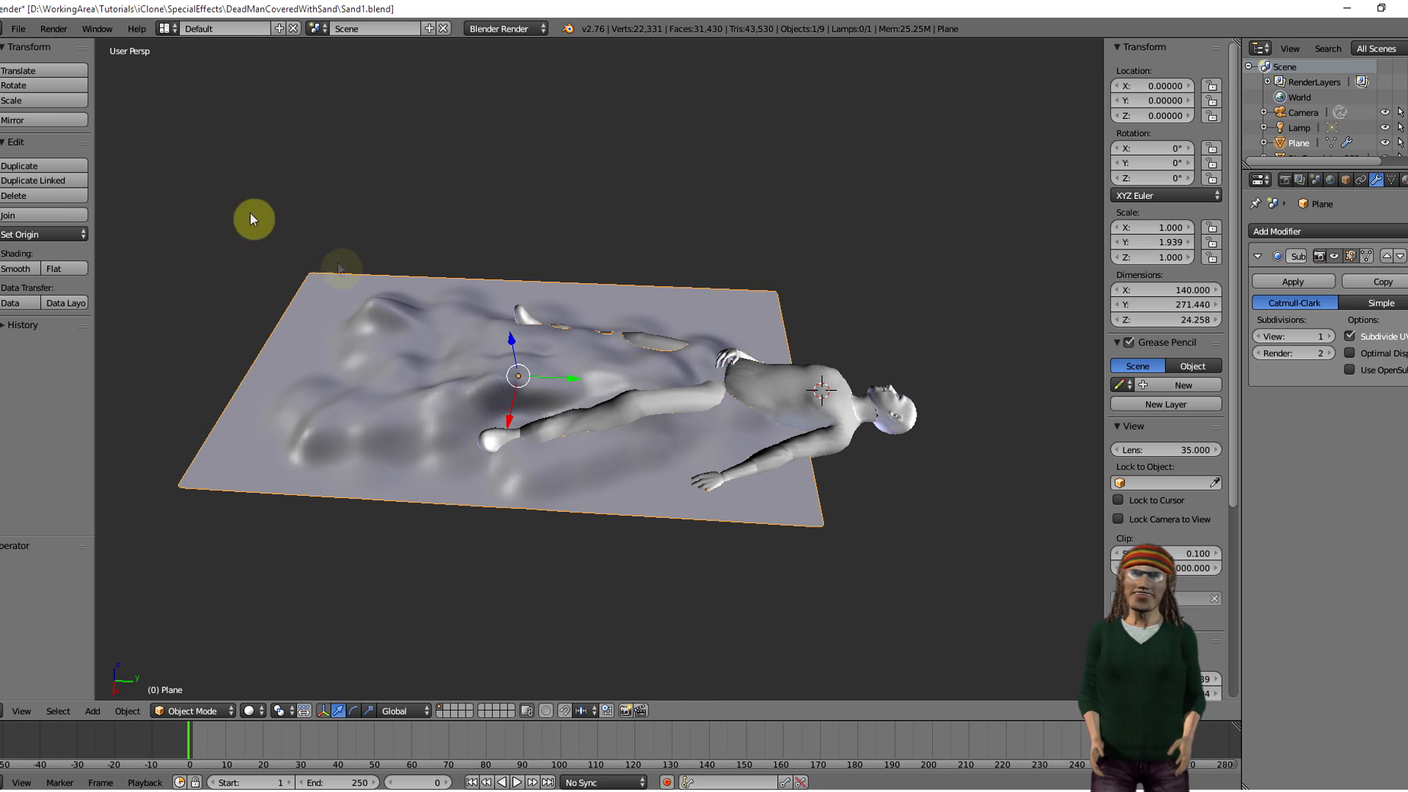
click(18, 29)
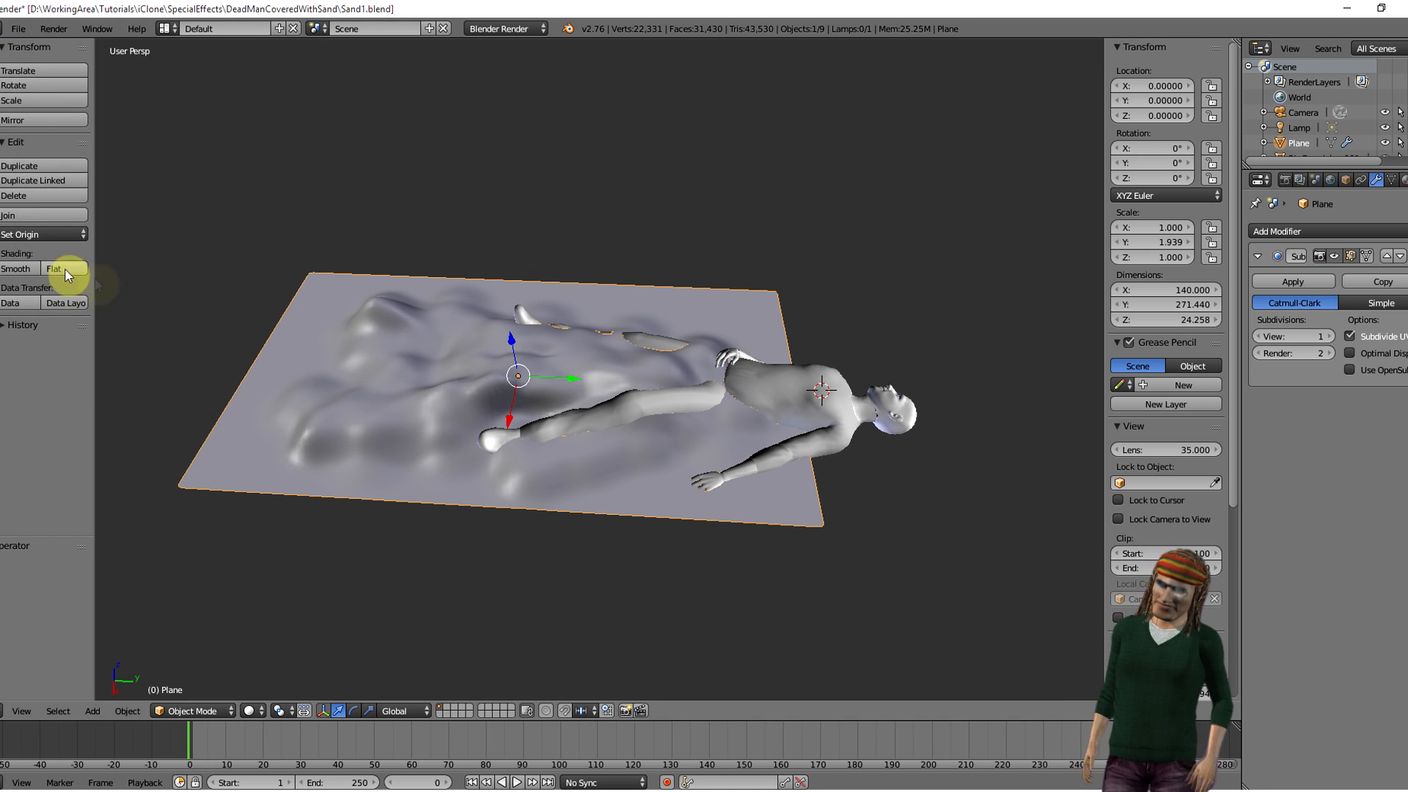
click(18, 29)
mouse_move(56, 320)
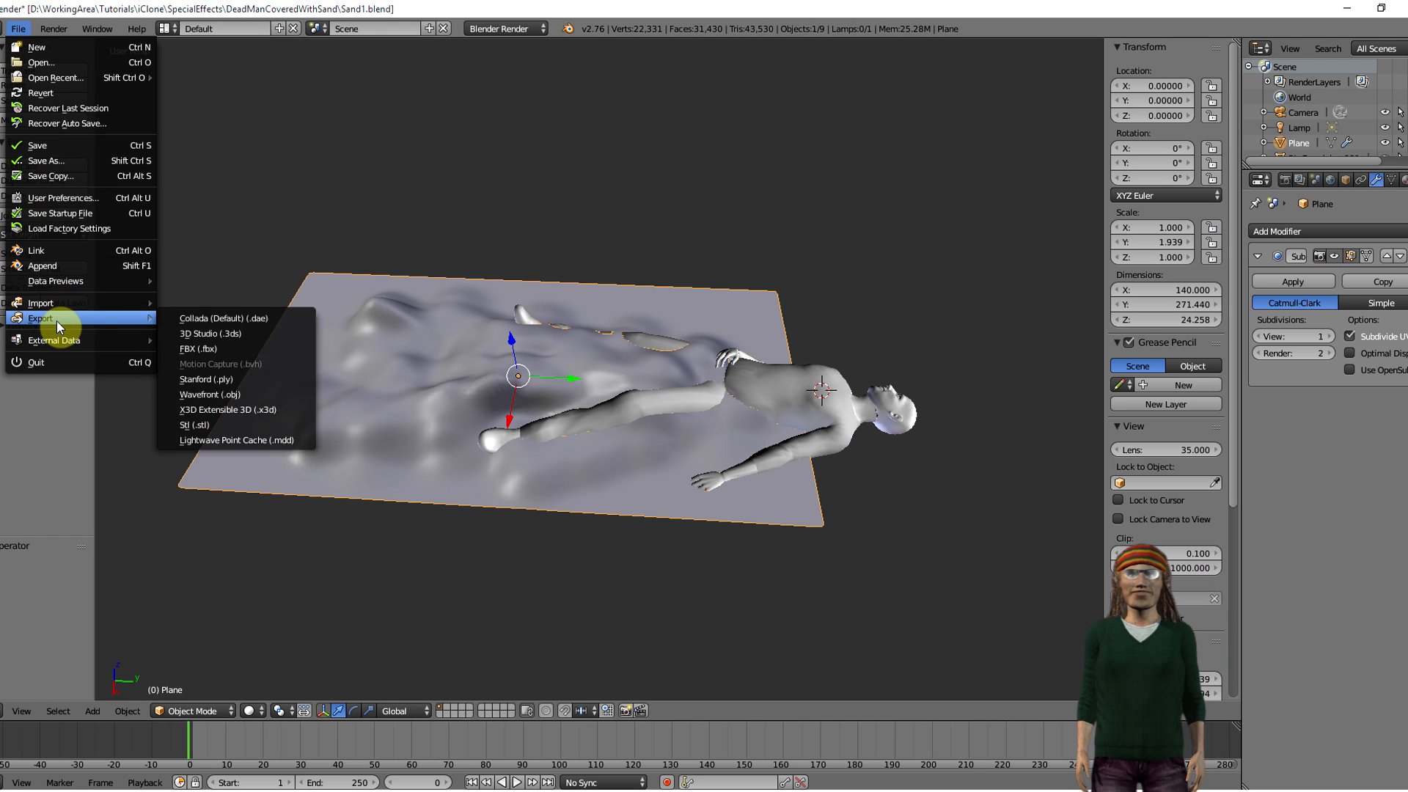
click(217, 394)
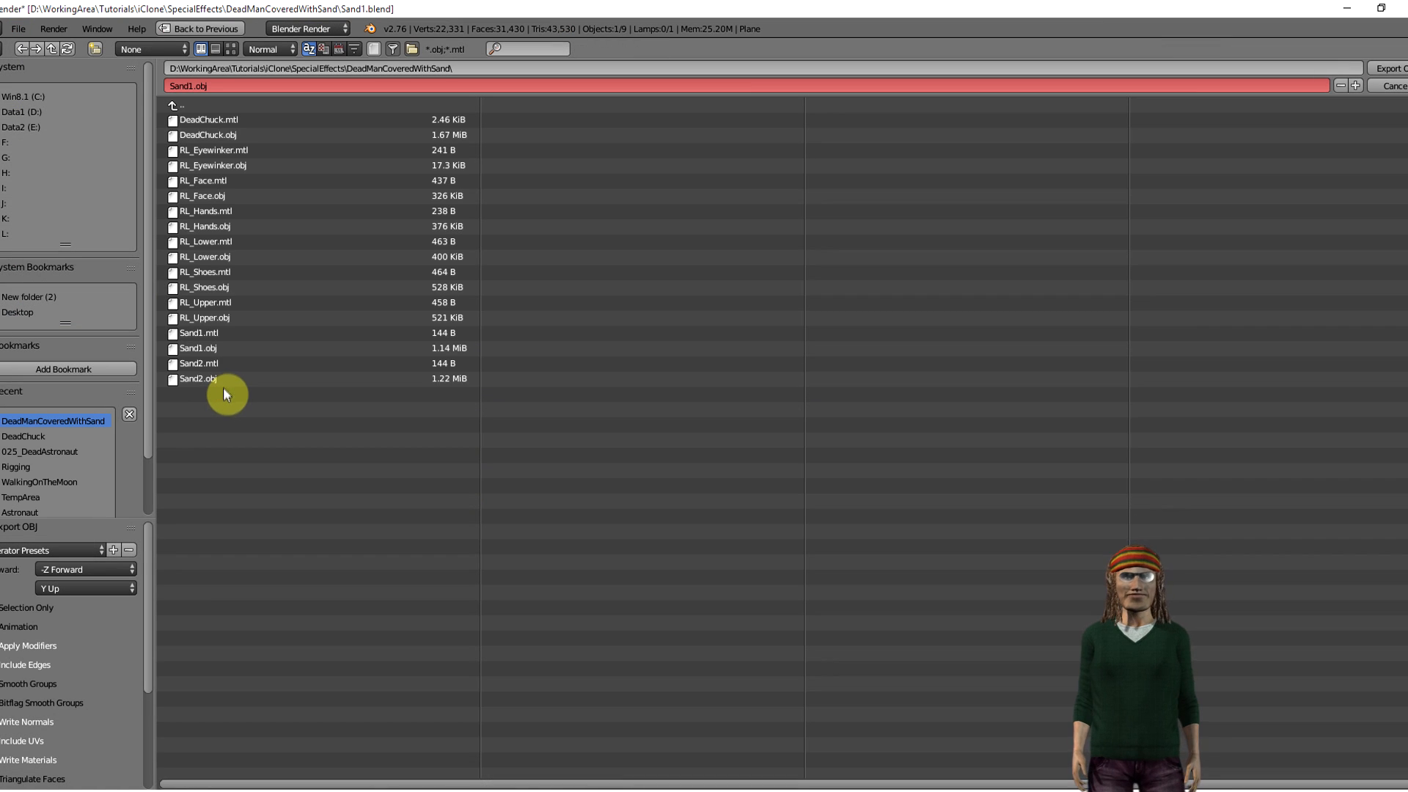
click(217, 348)
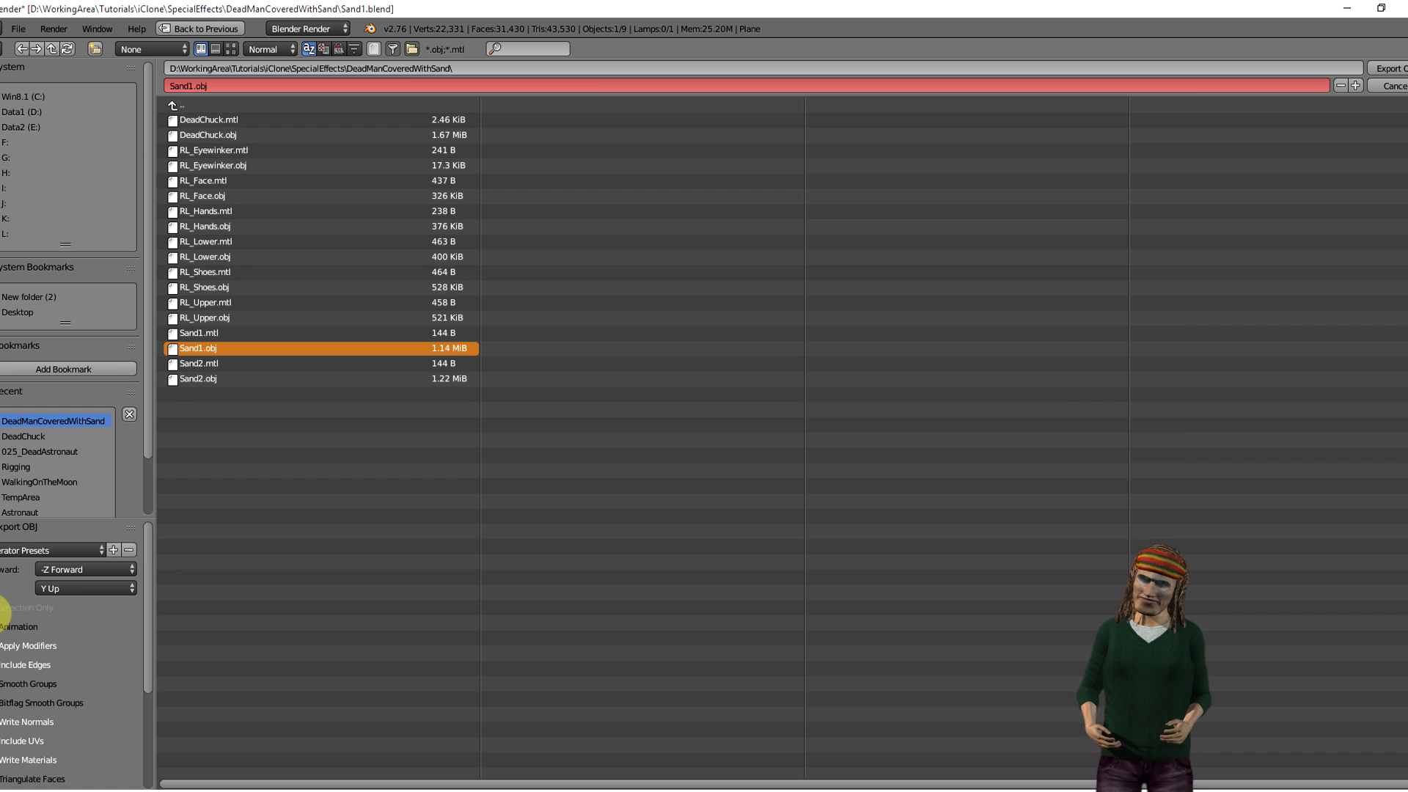
drag(149, 615, 147, 645)
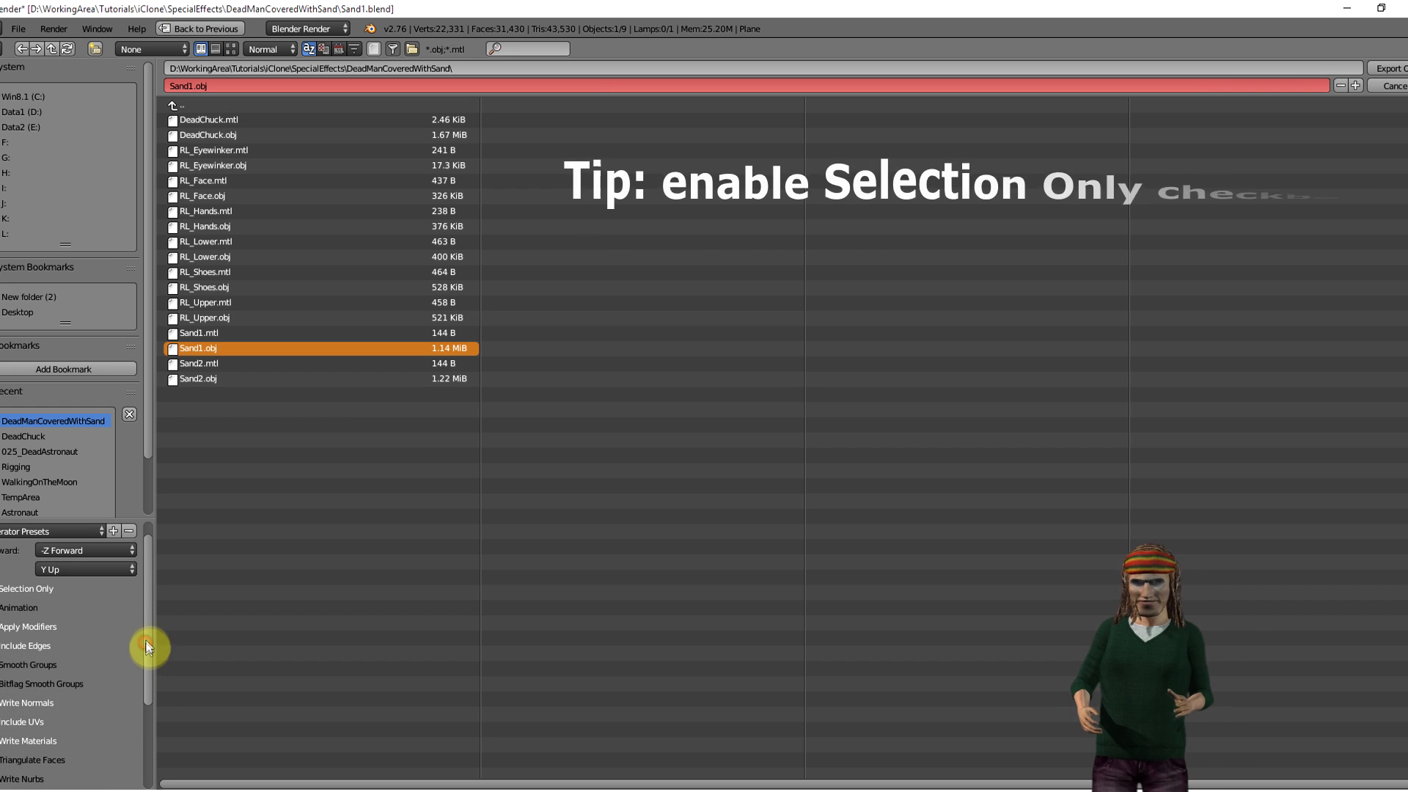
click(1391, 69)
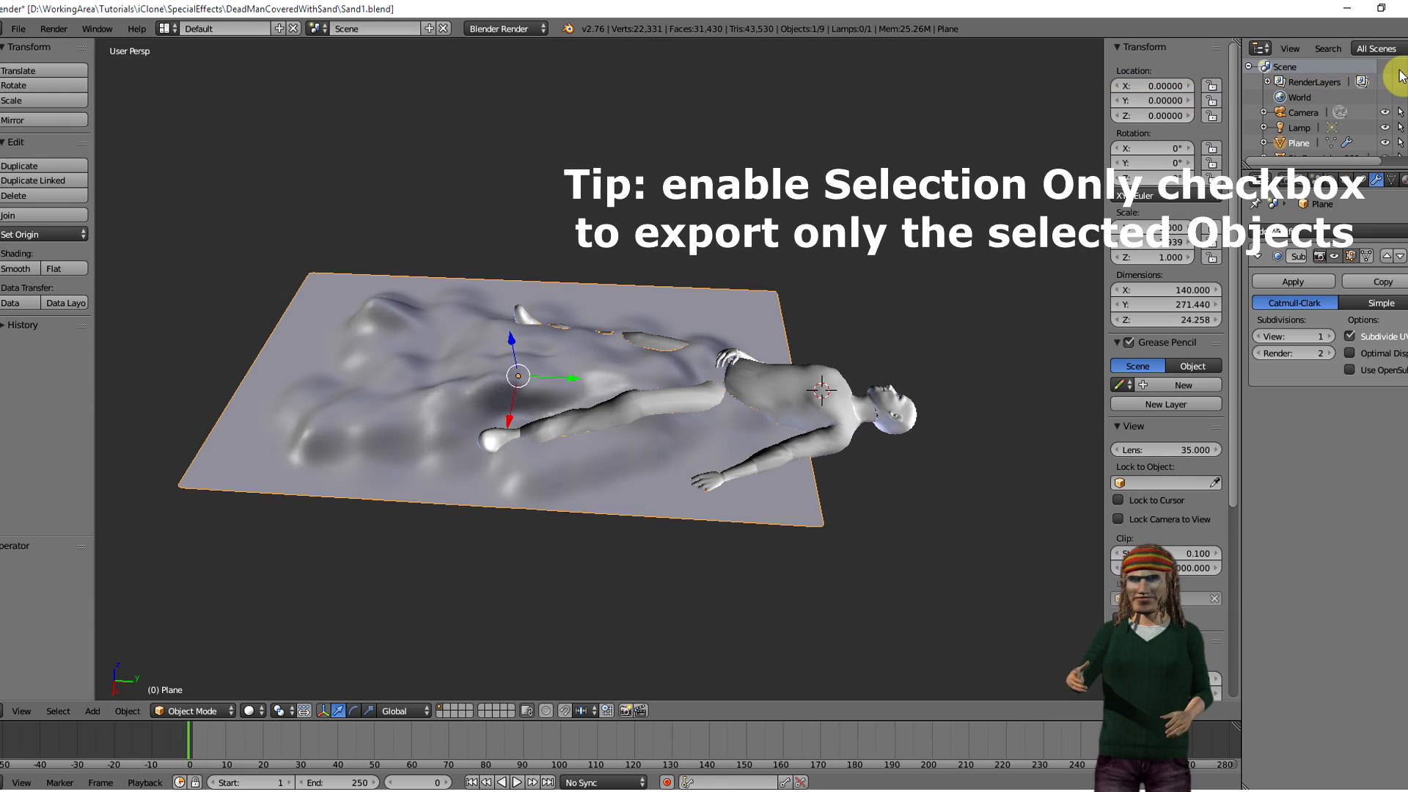
- Open the Sand2.blend file with the more exposed version of the body
click(24, 33)
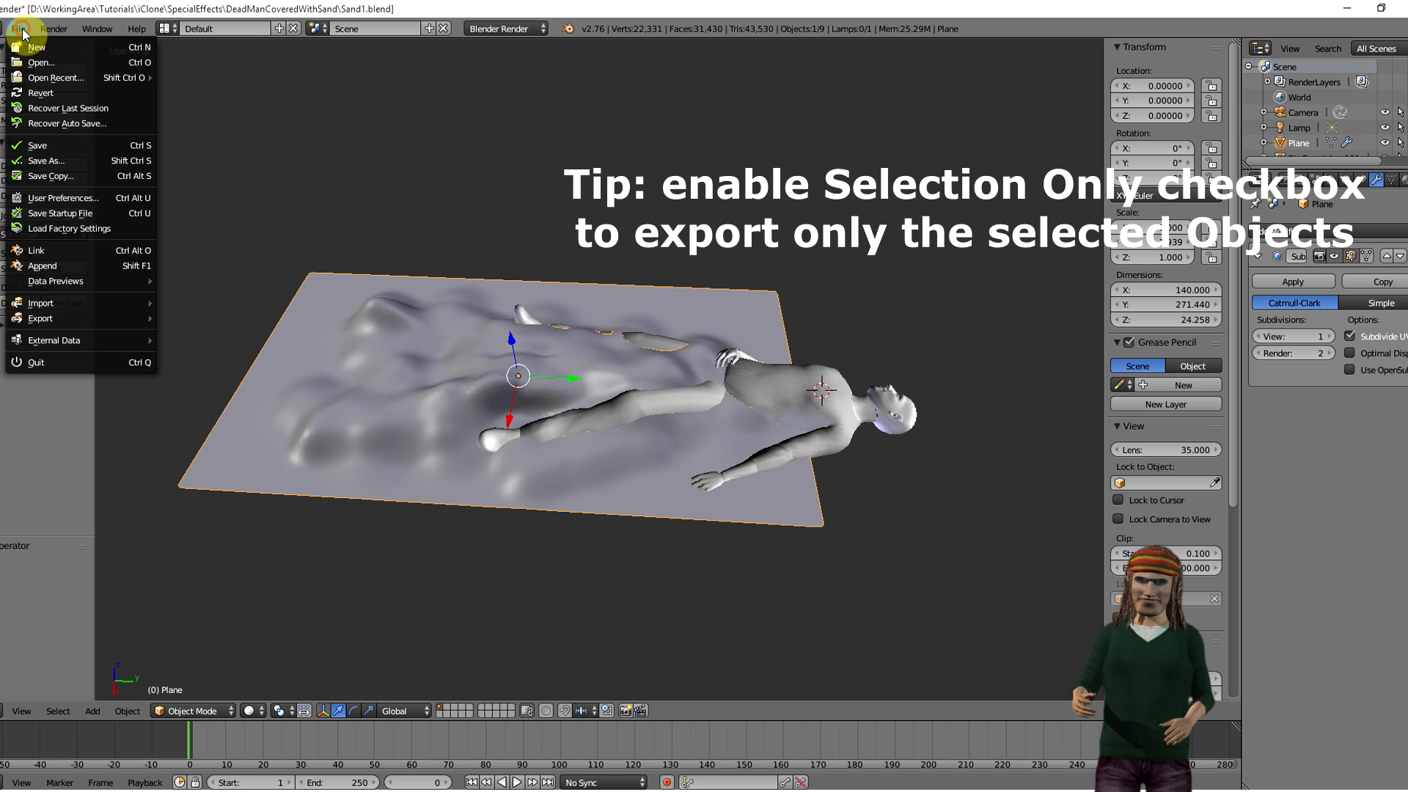
click(49, 71)
double_click(192, 135)
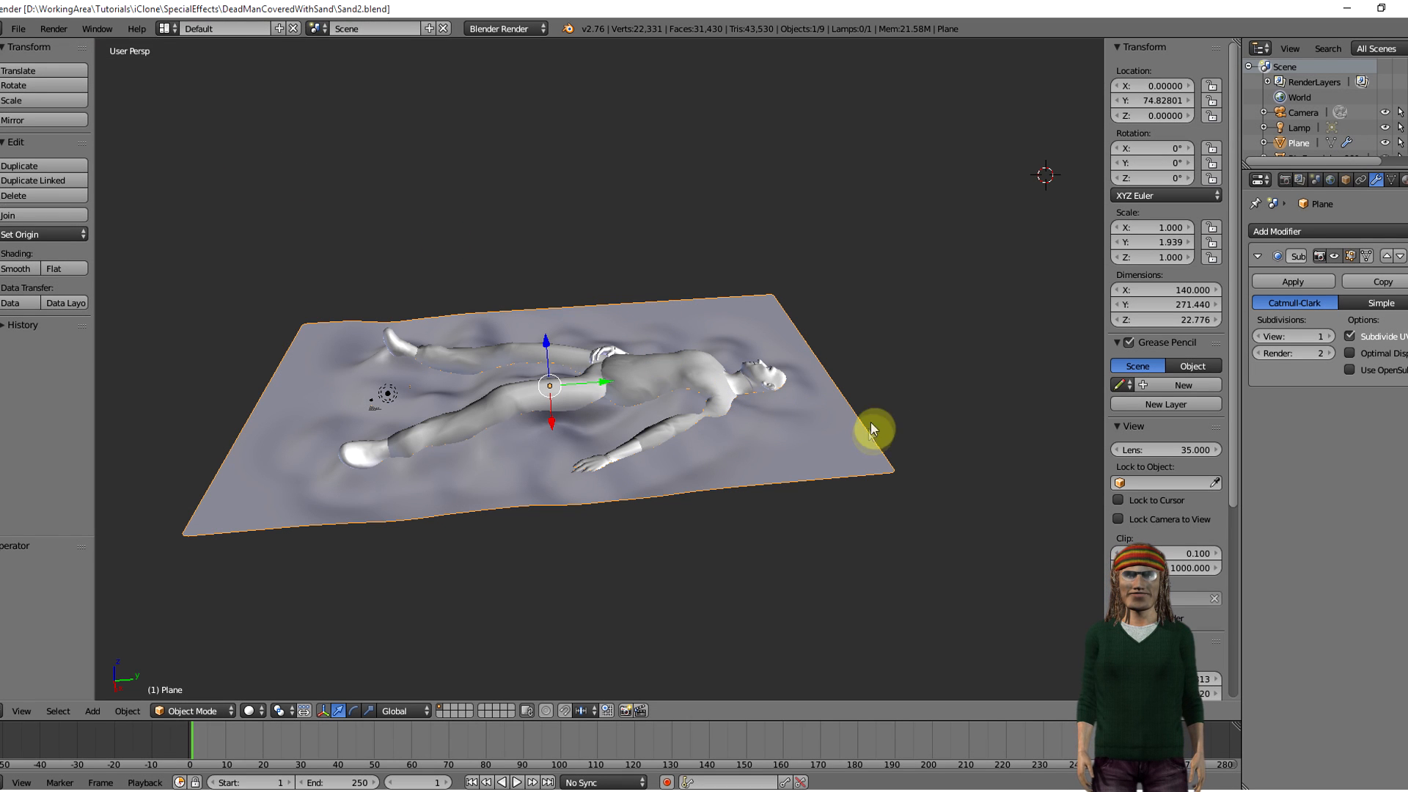
- Set the Y location of the plane in Sand2.blend to 0
click(1124, 98)
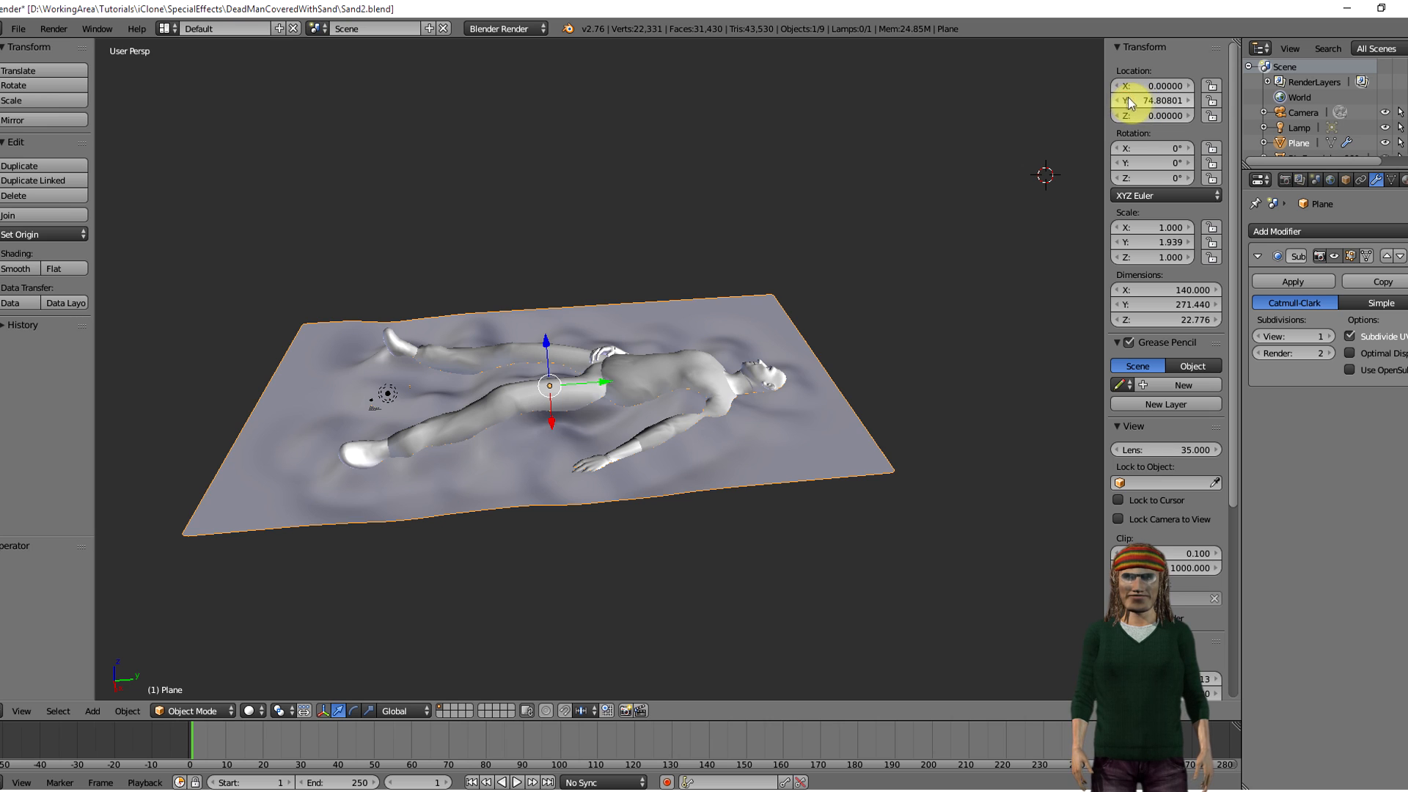
drag(1146, 100, 1089, 100)
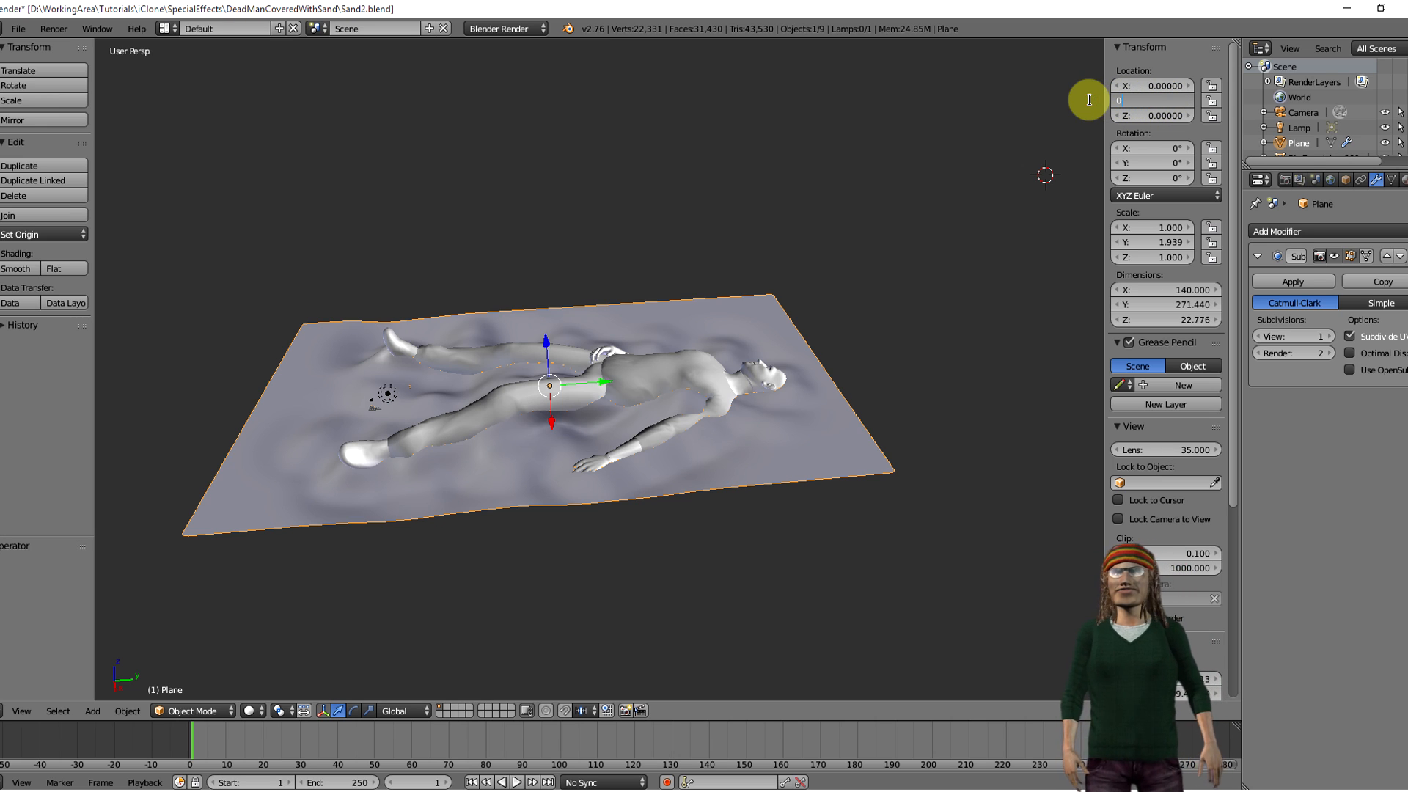
key(Return)
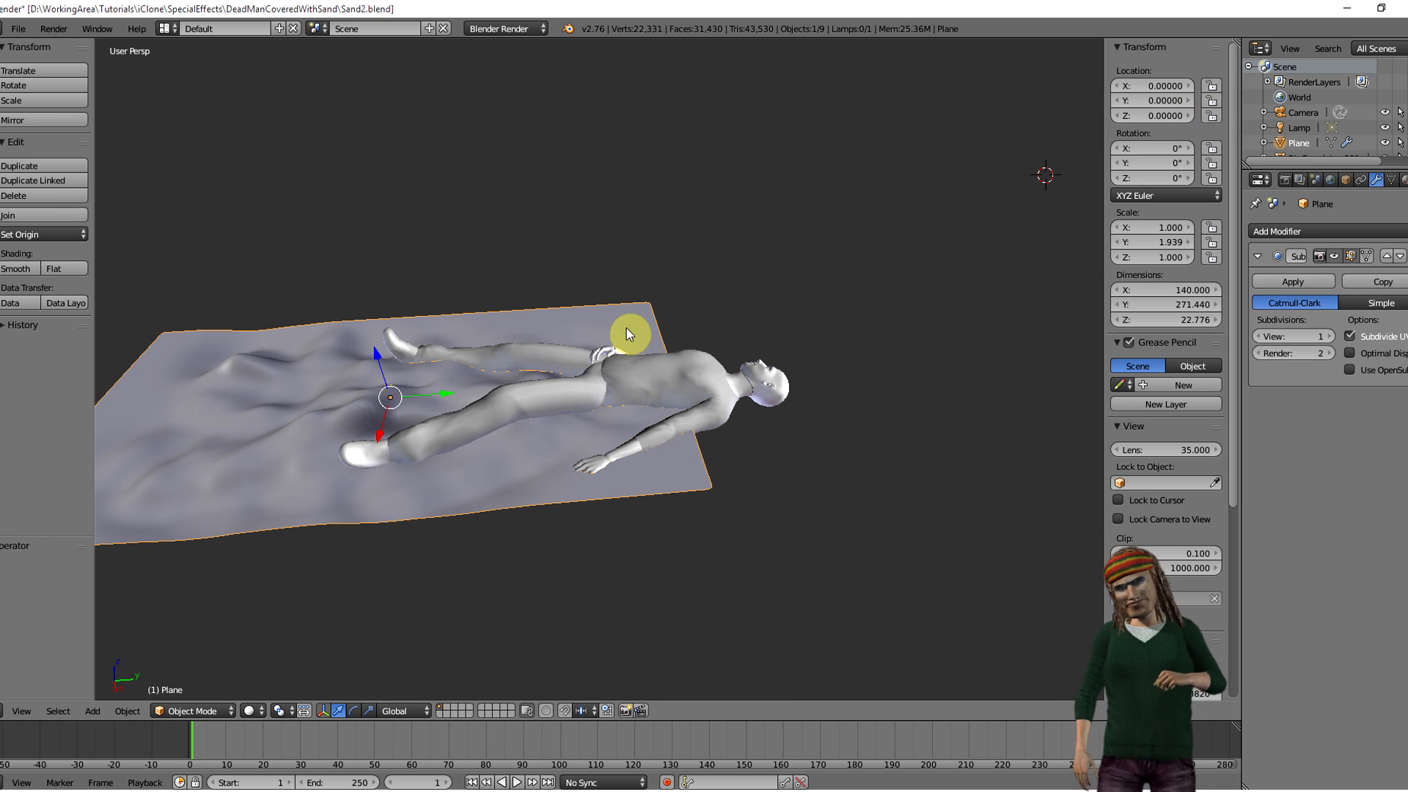
- Export the Sand2 plane in Wavefront OBJ format, overwriting Sand2.obj in the DeadManCoveredWithSand folder
click(22, 29)
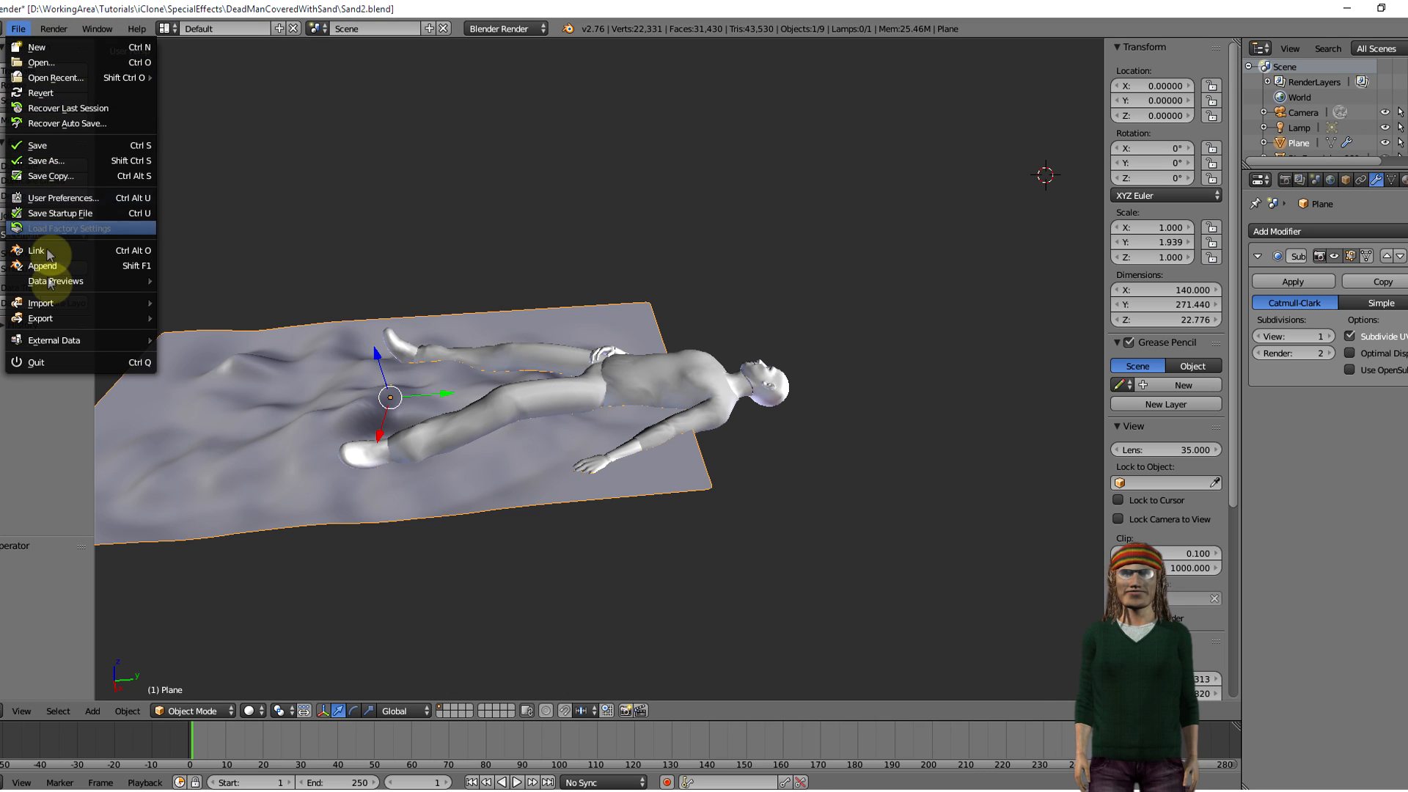
mouse_move(62, 318)
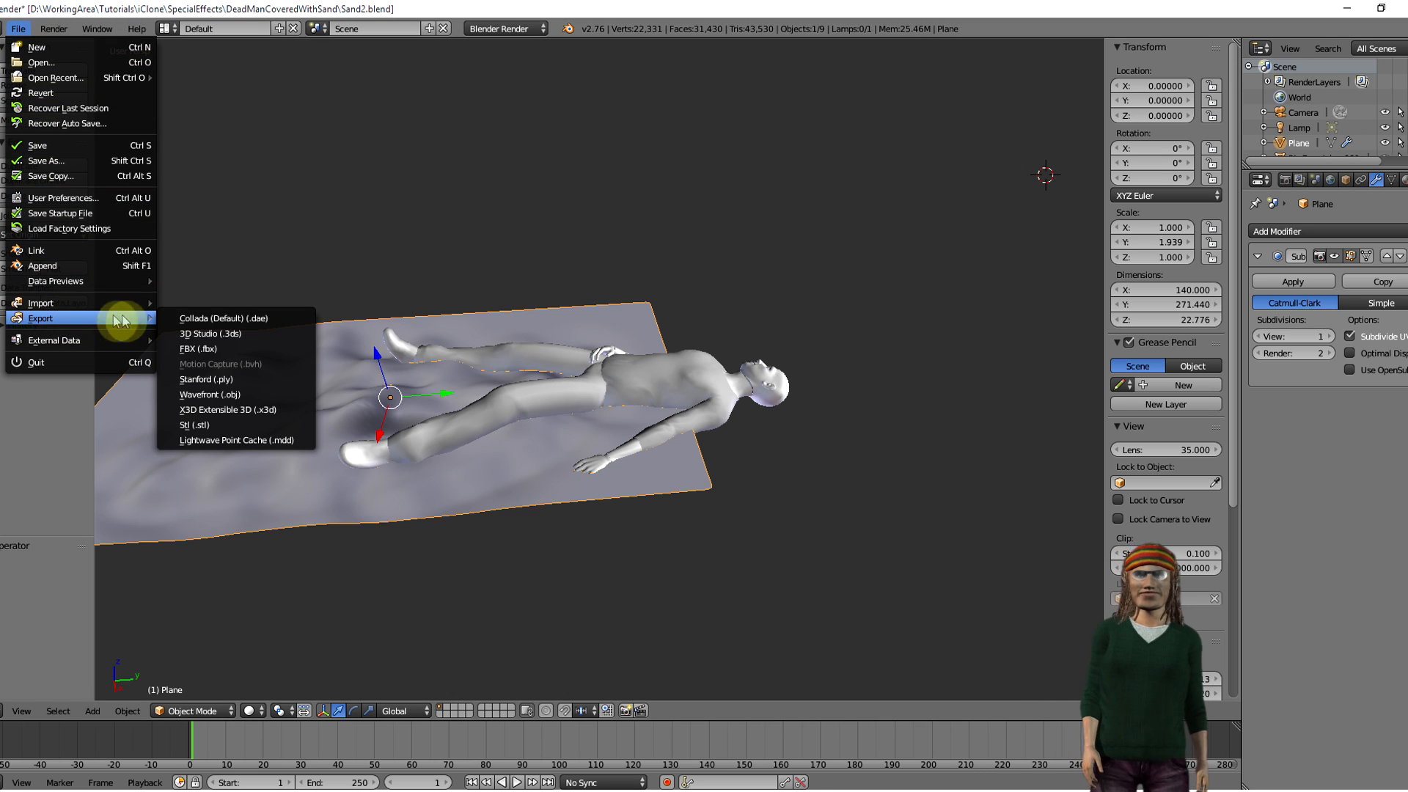
click(200, 394)
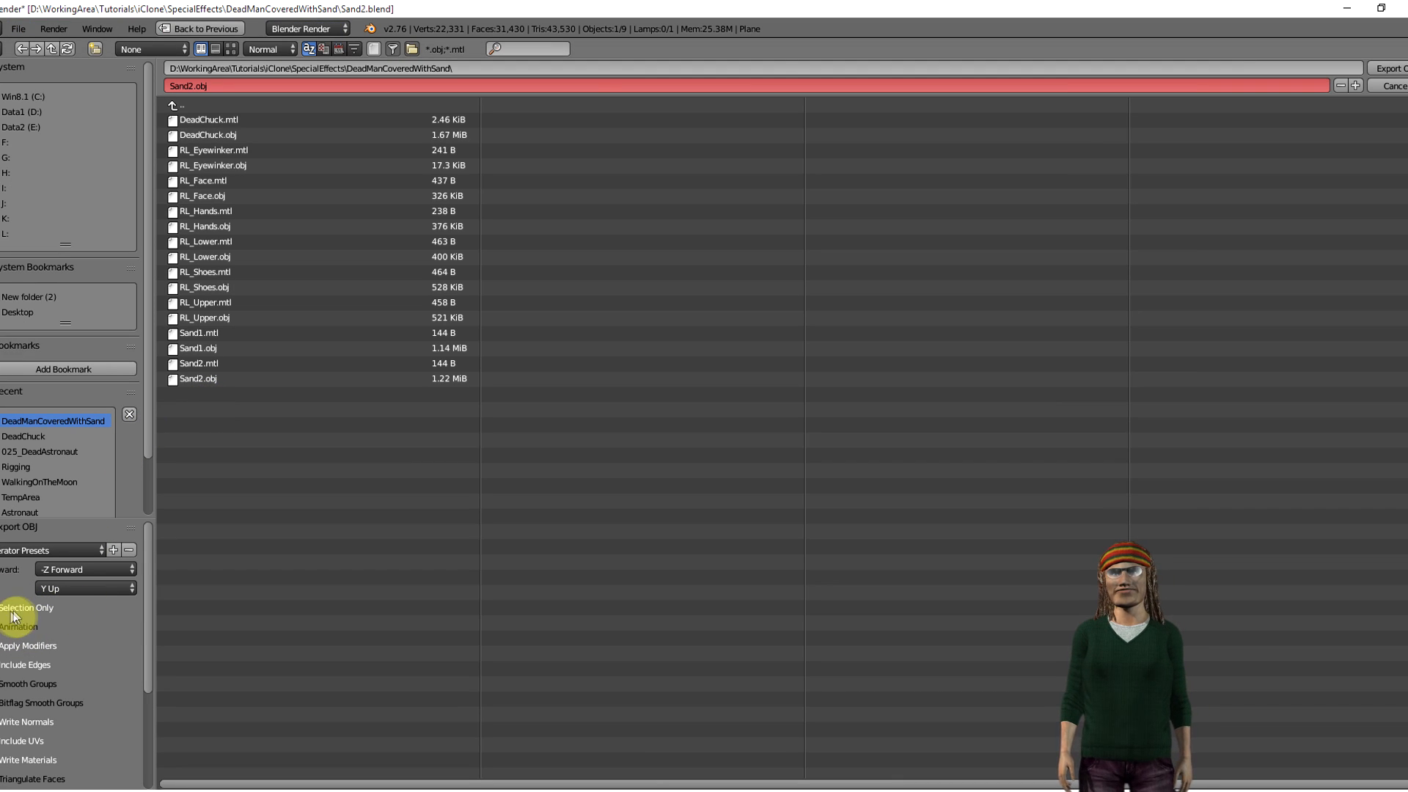
drag(151, 604, 151, 624)
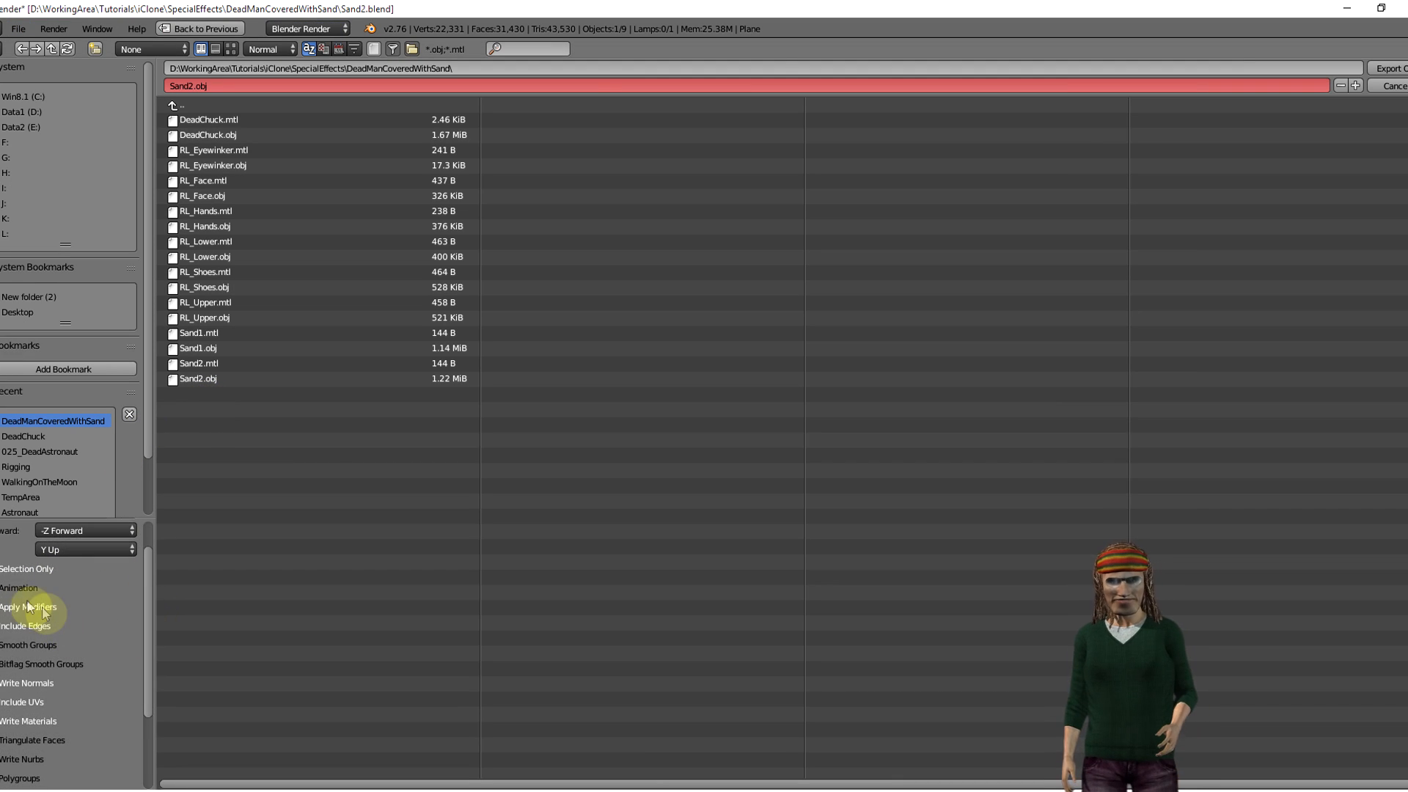
drag(148, 595, 148, 663)
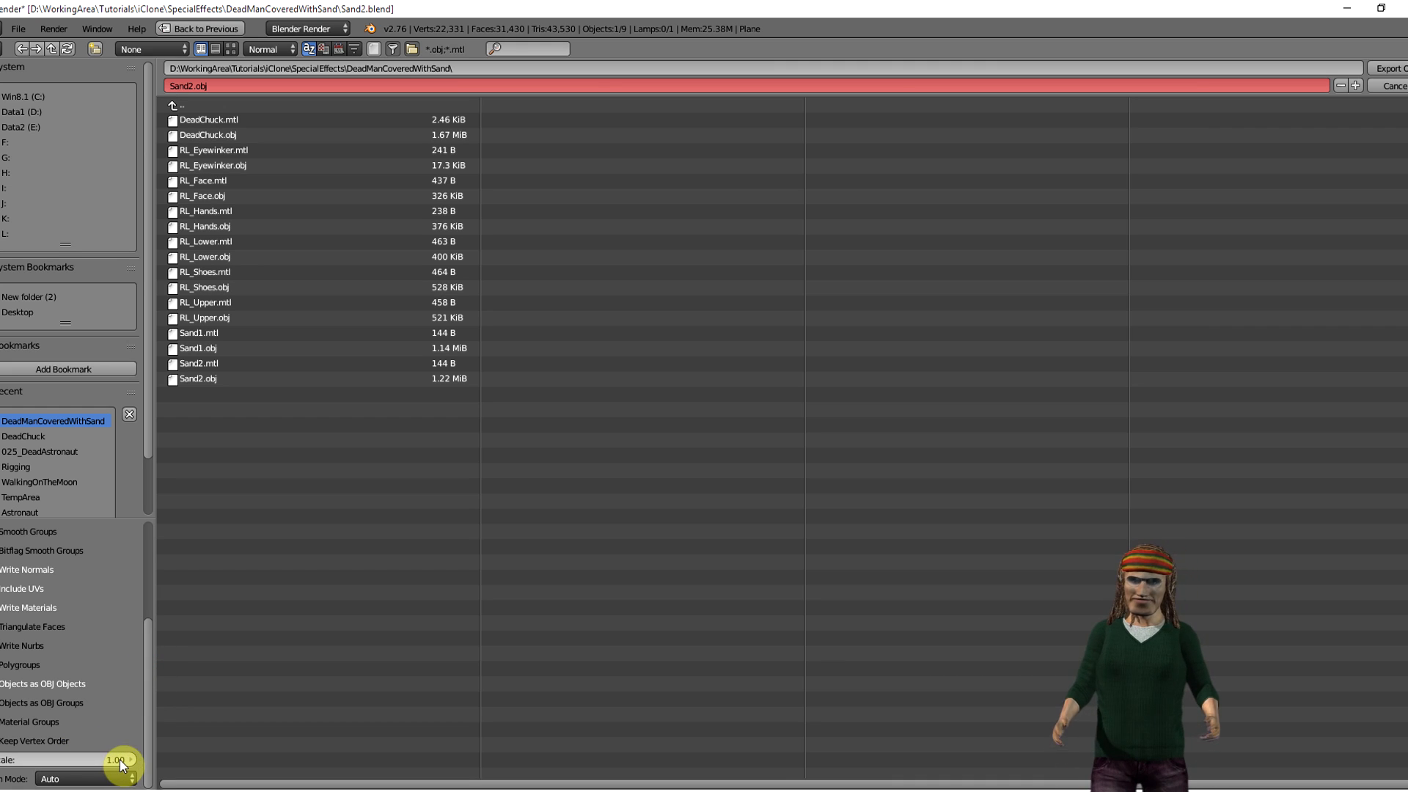
drag(145, 723, 163, 514)
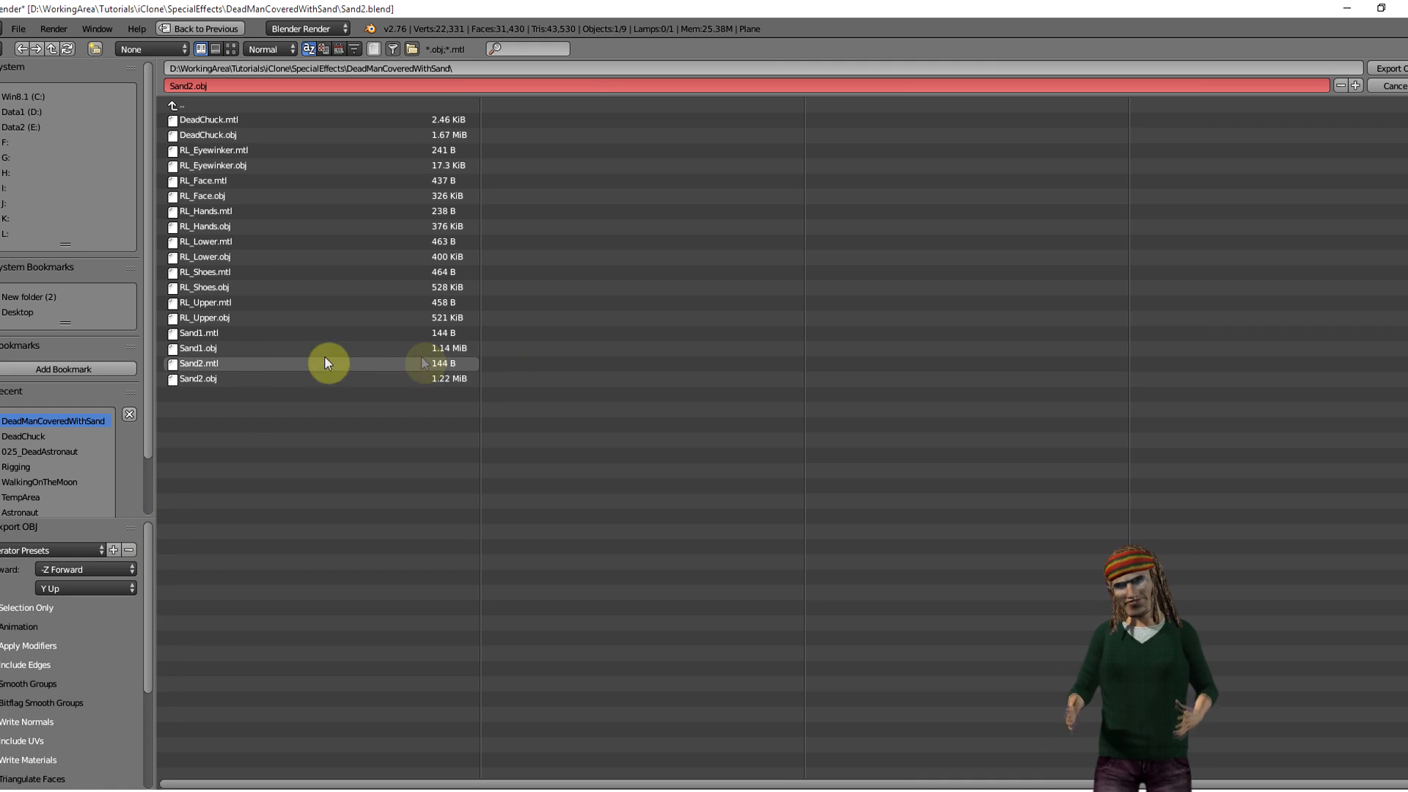
click(236, 378)
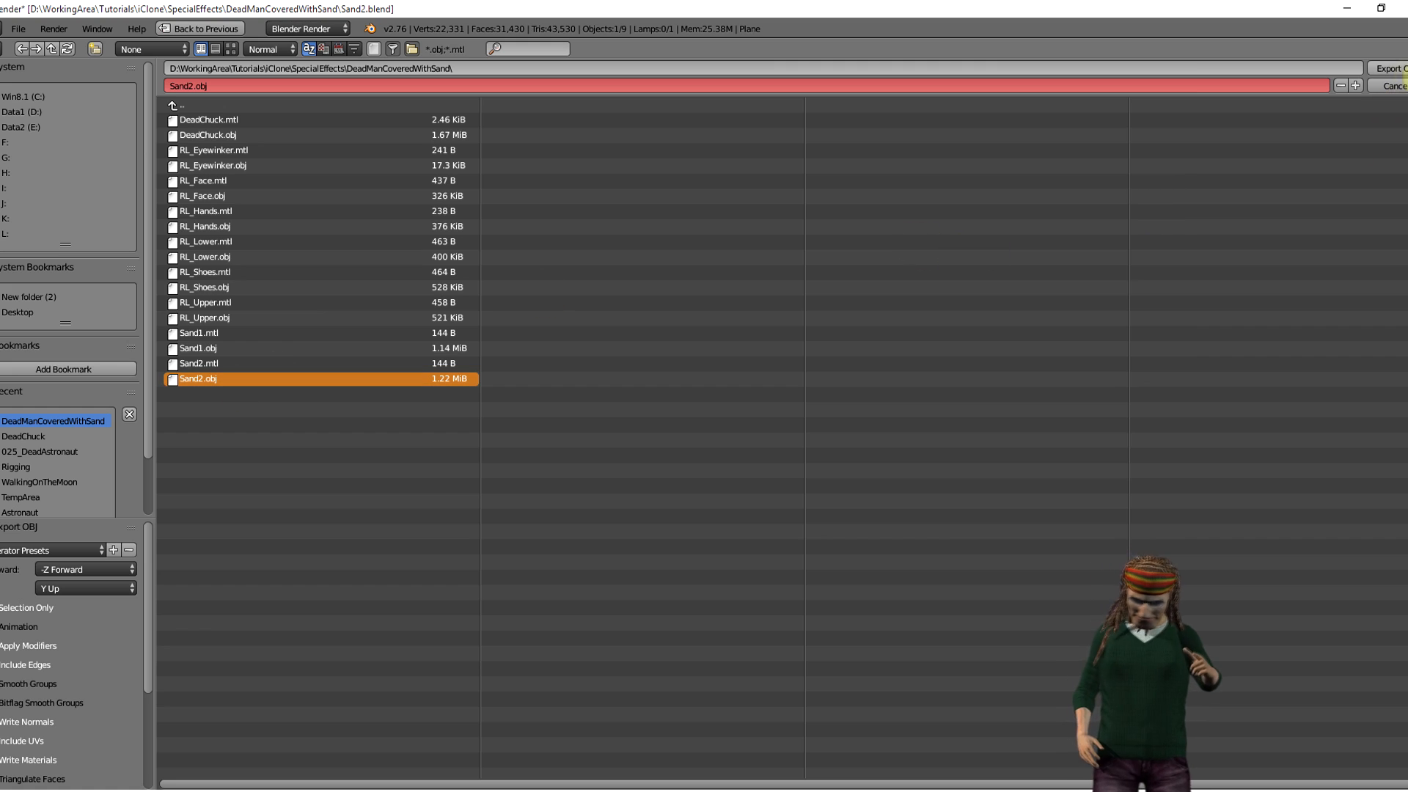
click(1397, 67)
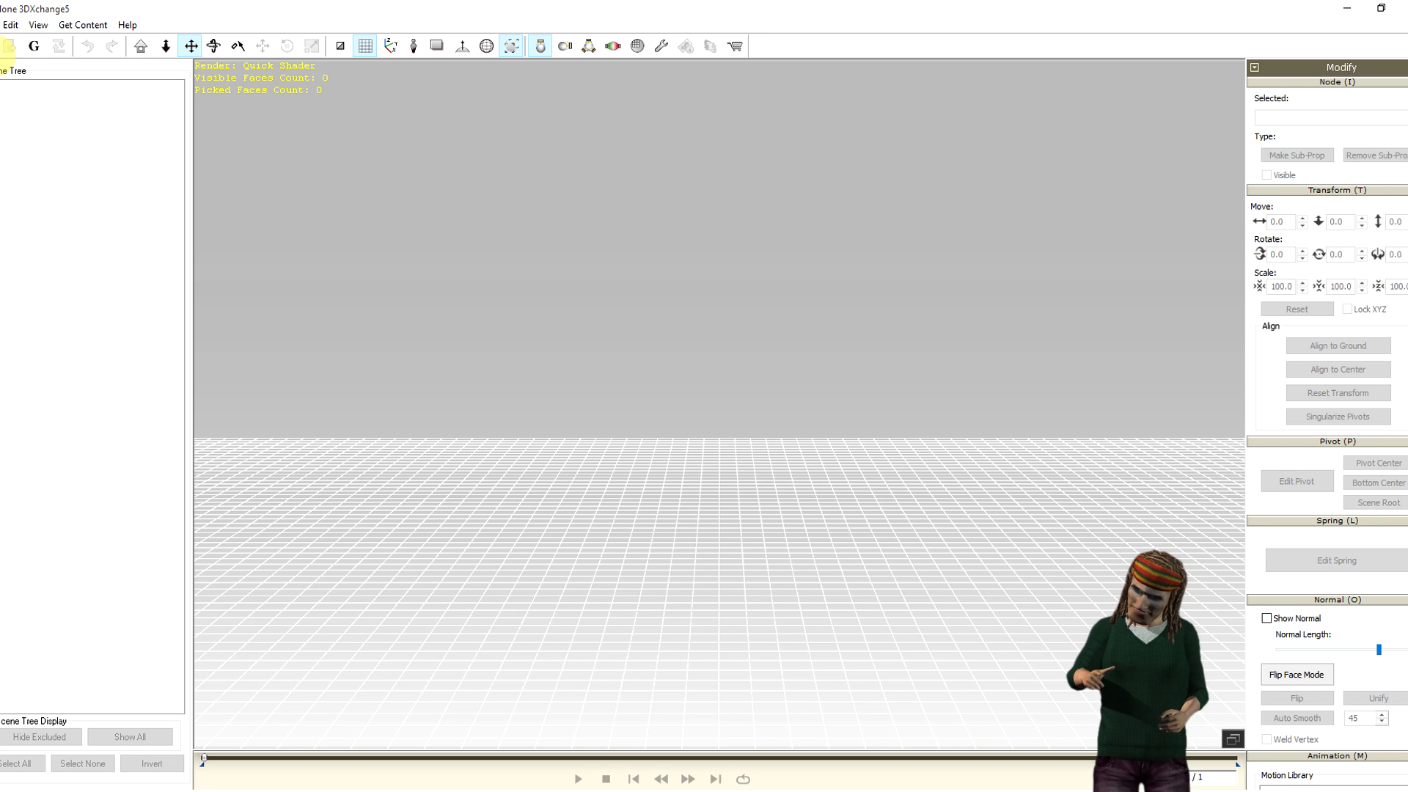
- Switch to iClone 3DXchange5, open Sand1.obj from the DeadManCoveredWithSand folder, and align it to the center and ground
click(9, 46)
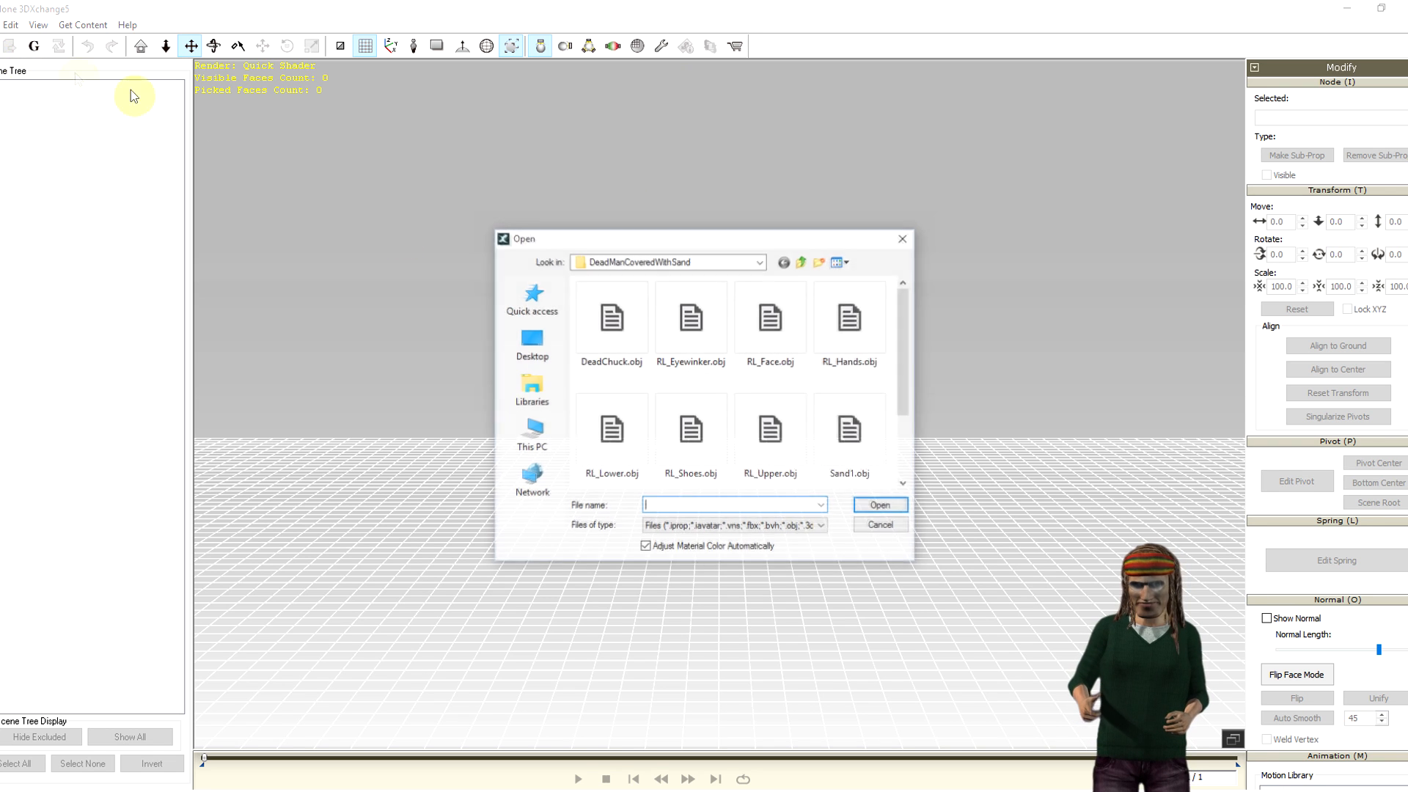
drag(899, 322, 905, 393)
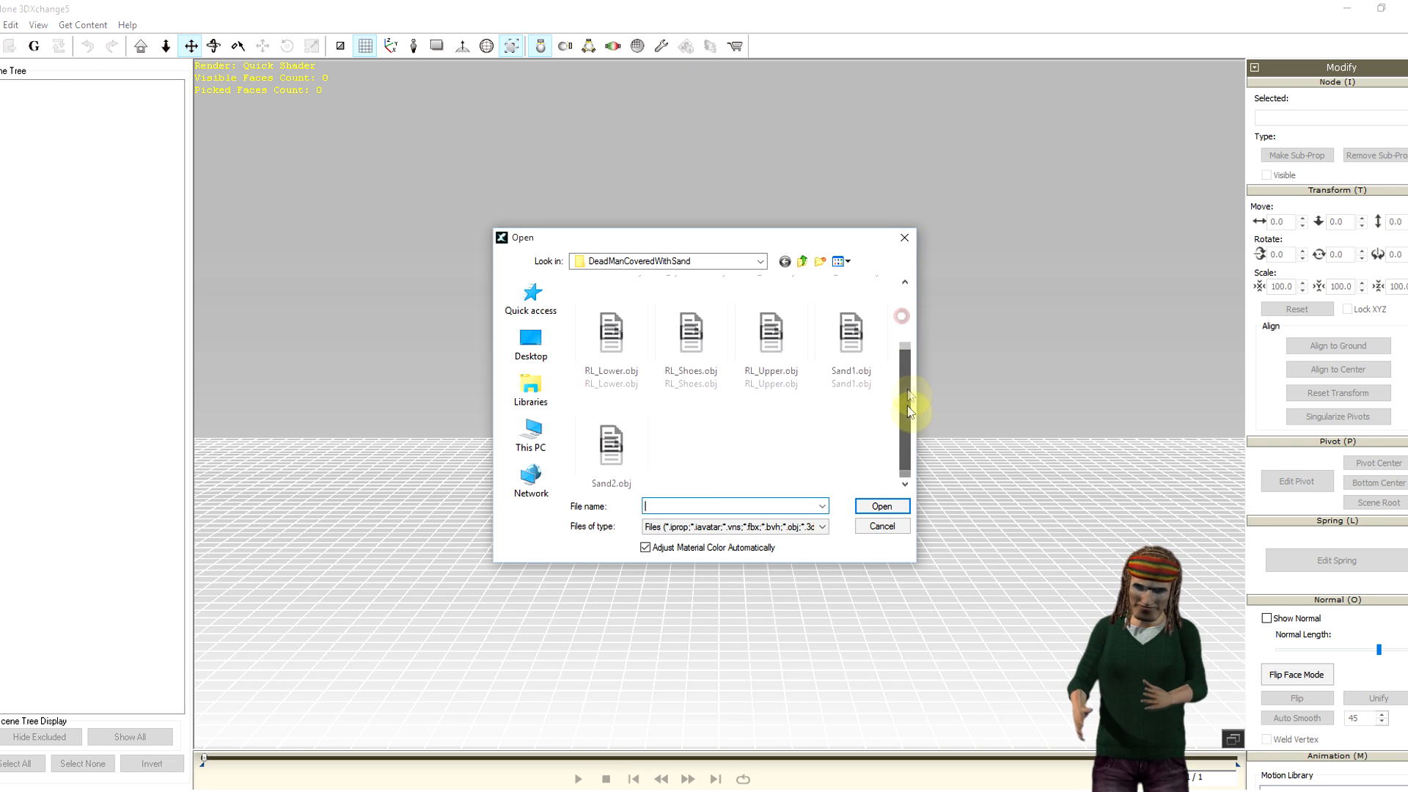
click(860, 341)
double_click(860, 342)
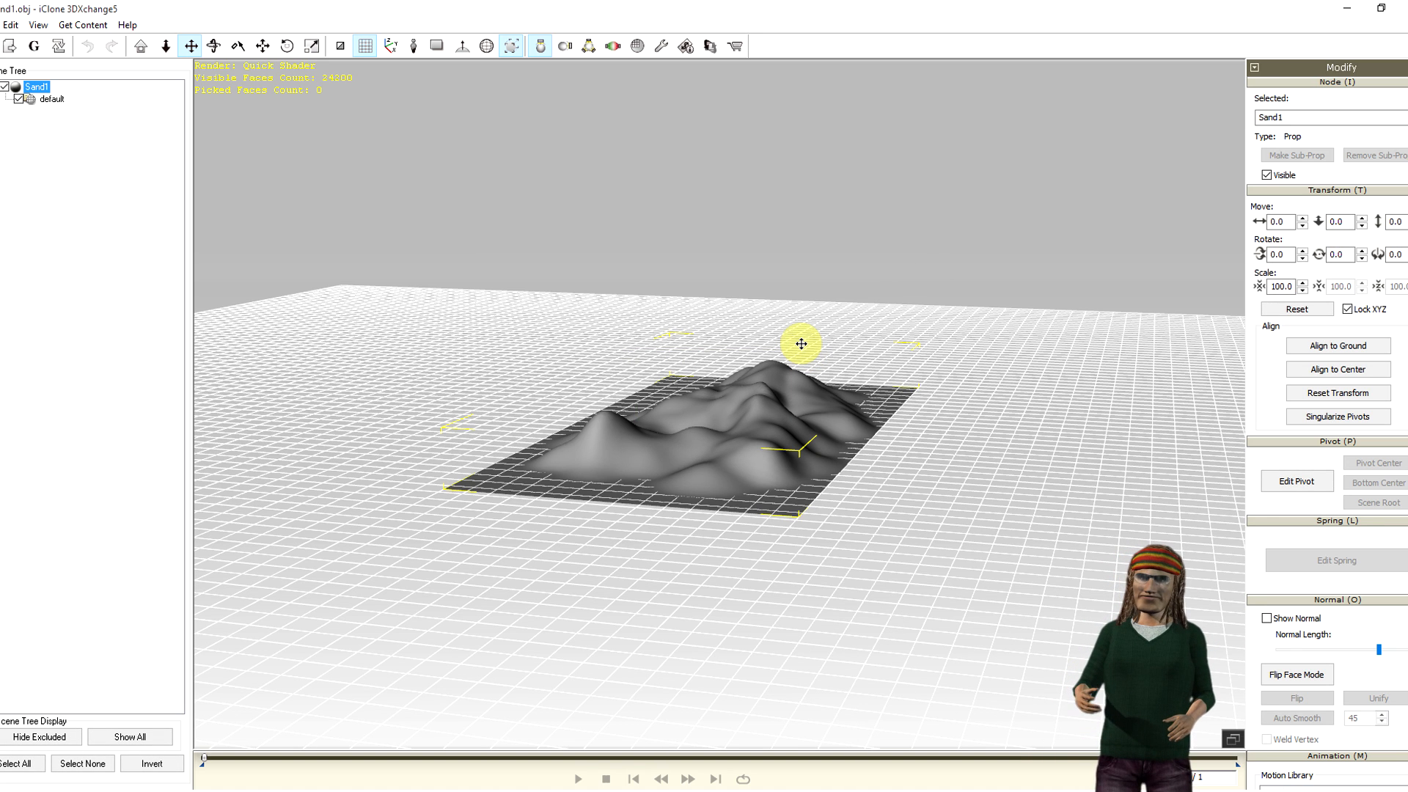
click(1355, 375)
click(1354, 349)
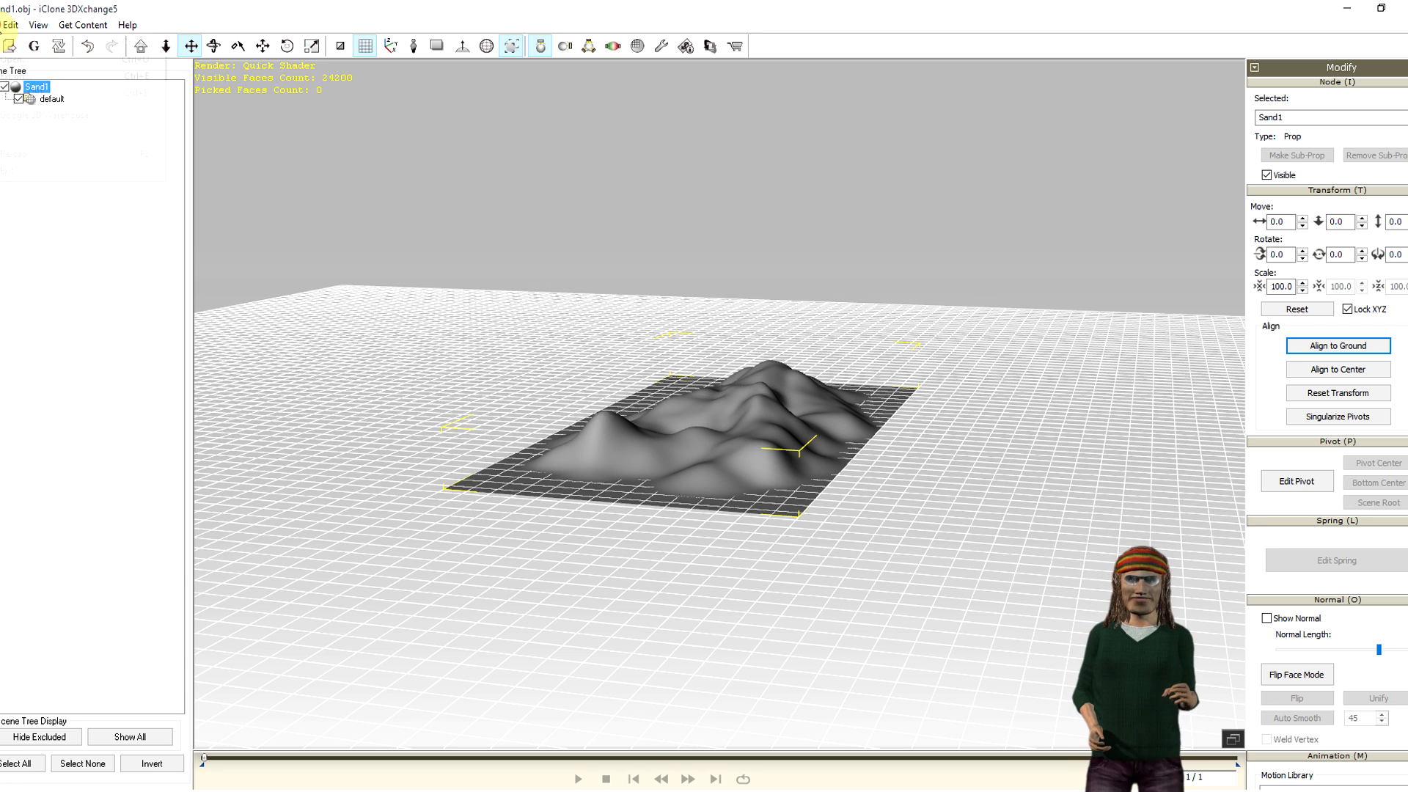
- Start exporting Sand1 as an iClone prop and browse for a destination folder under Tutorials\iClone\SpecialEffects
click(1, 24)
click(16, 76)
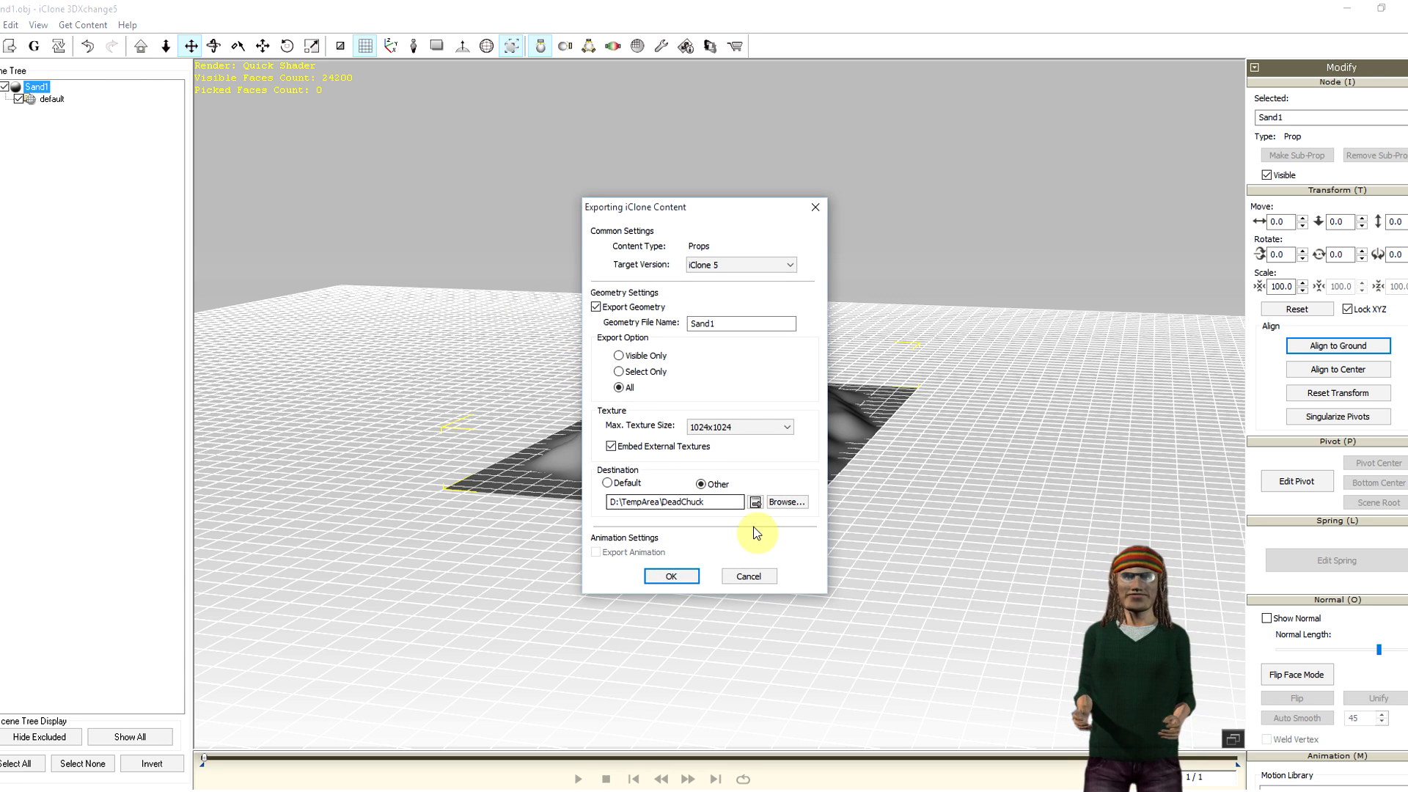
click(783, 505)
drag(807, 339, 807, 436)
click(629, 418)
click(644, 355)
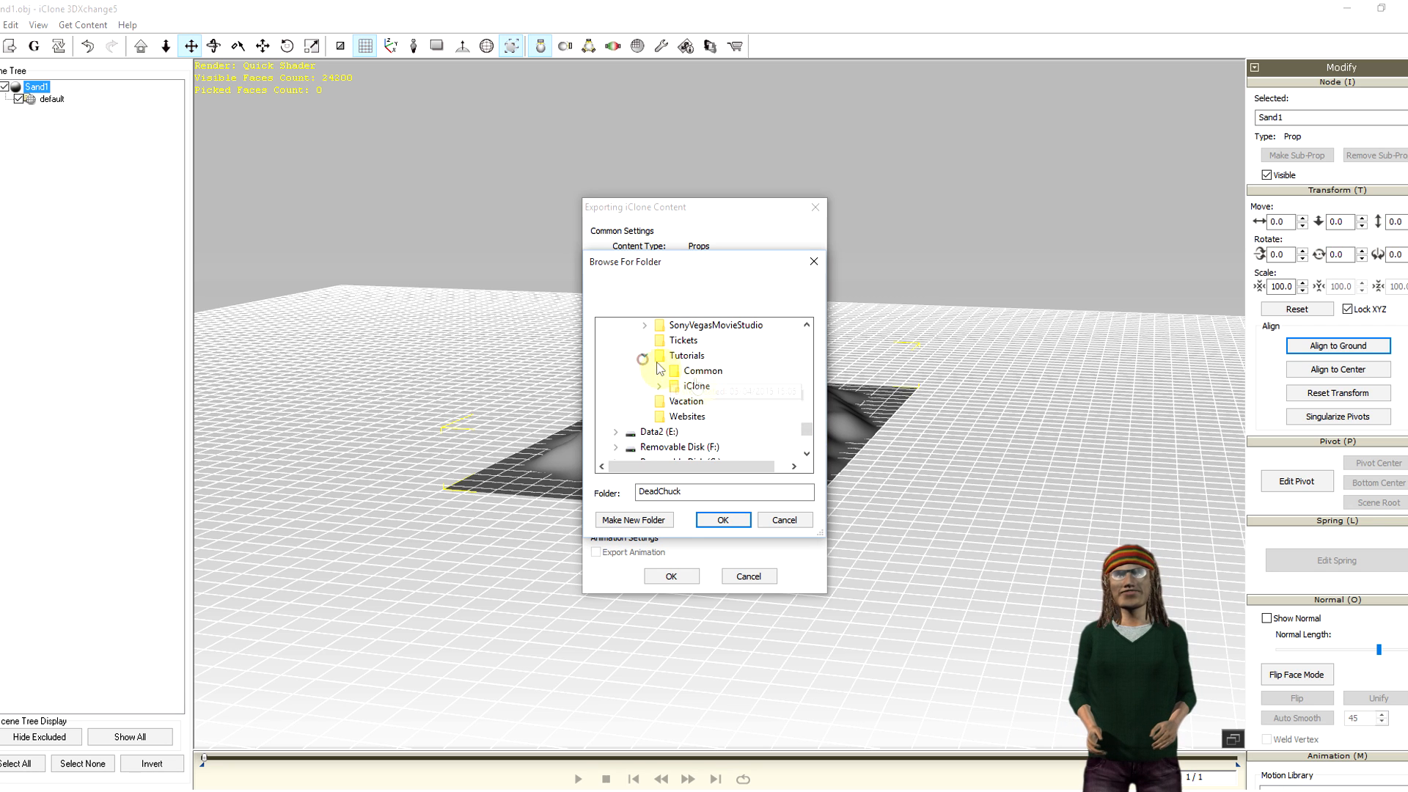
click(660, 386)
click(725, 416)
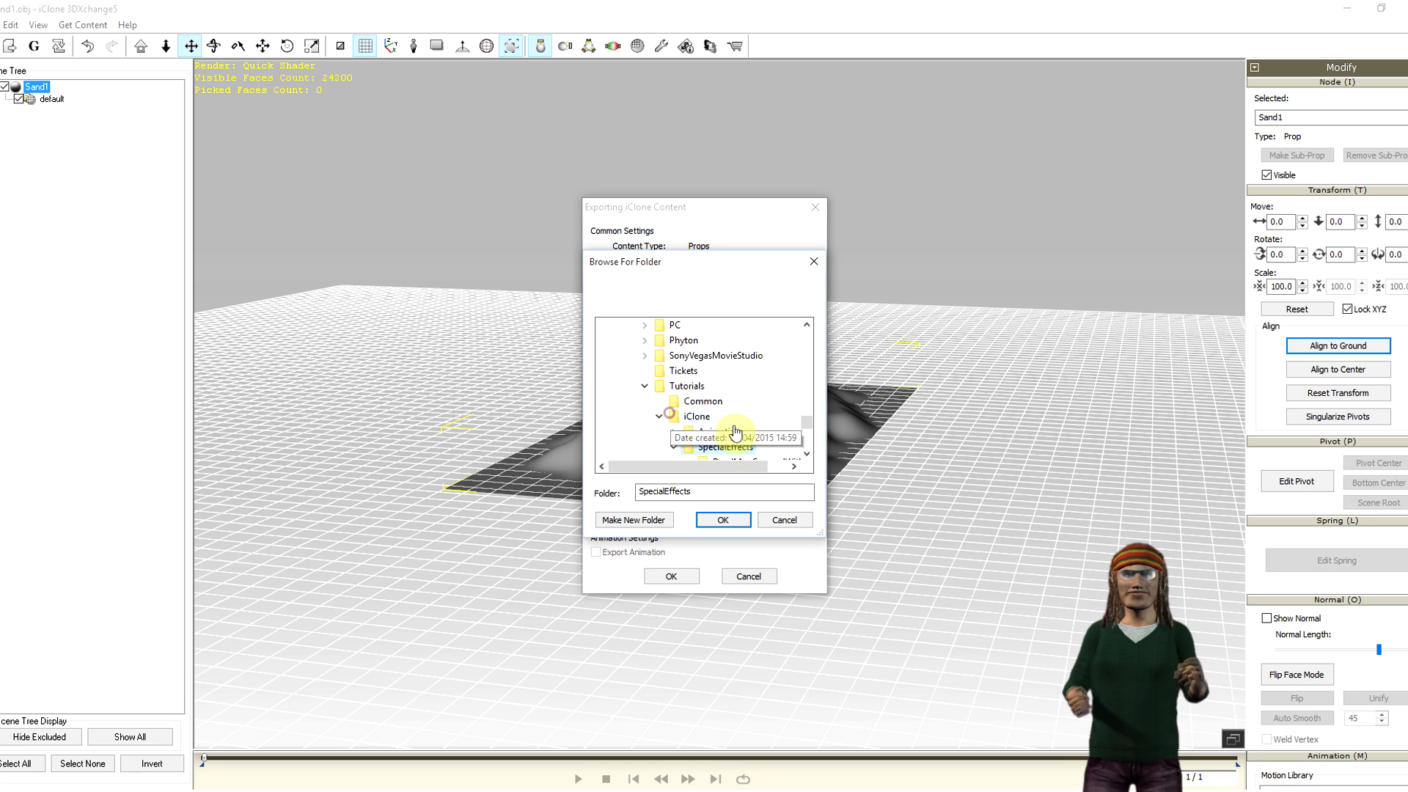
- Export the Sand1 prop for iClone 5 with the DeadManCoveredWithSand folder as its destination
scroll(808, 430, down, 1)
click(740, 403)
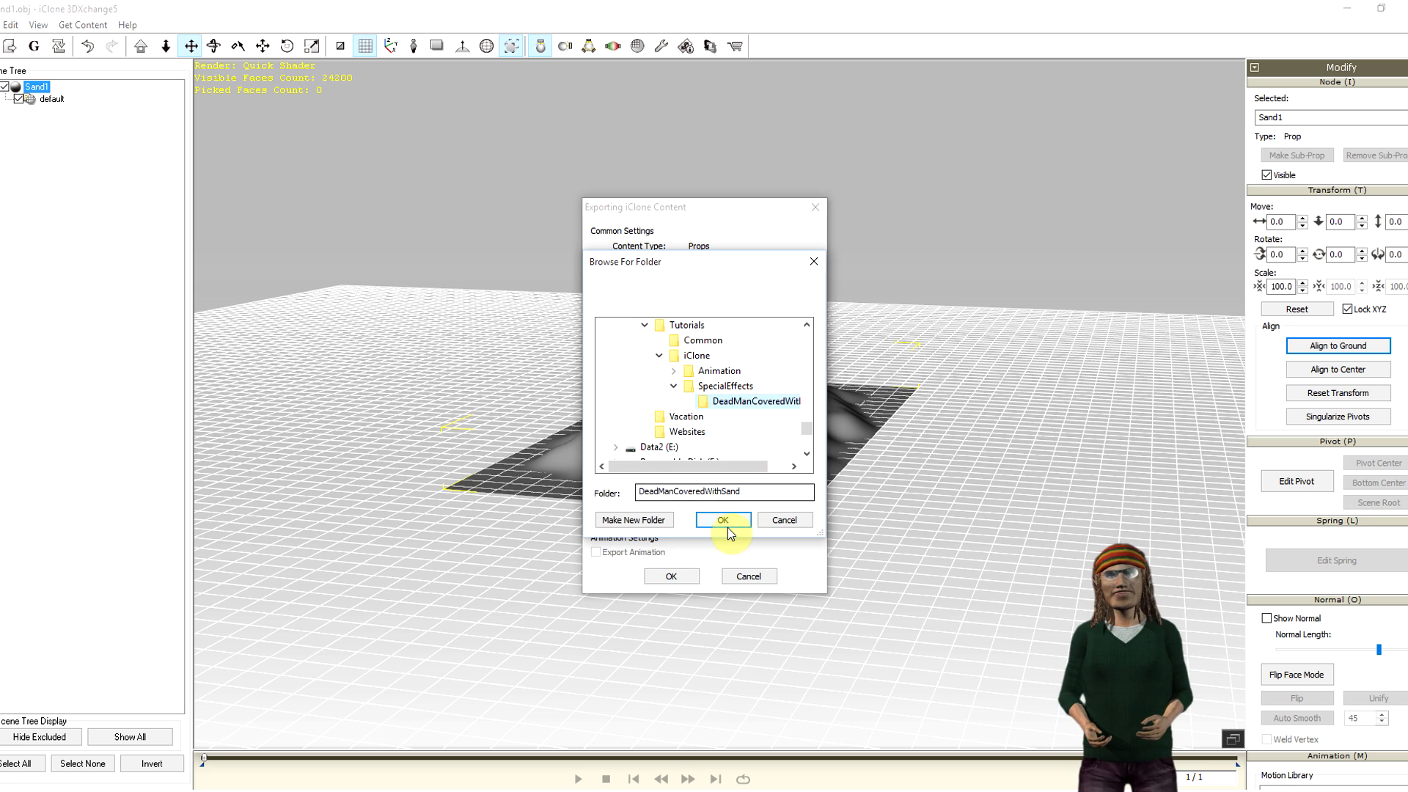
click(723, 521)
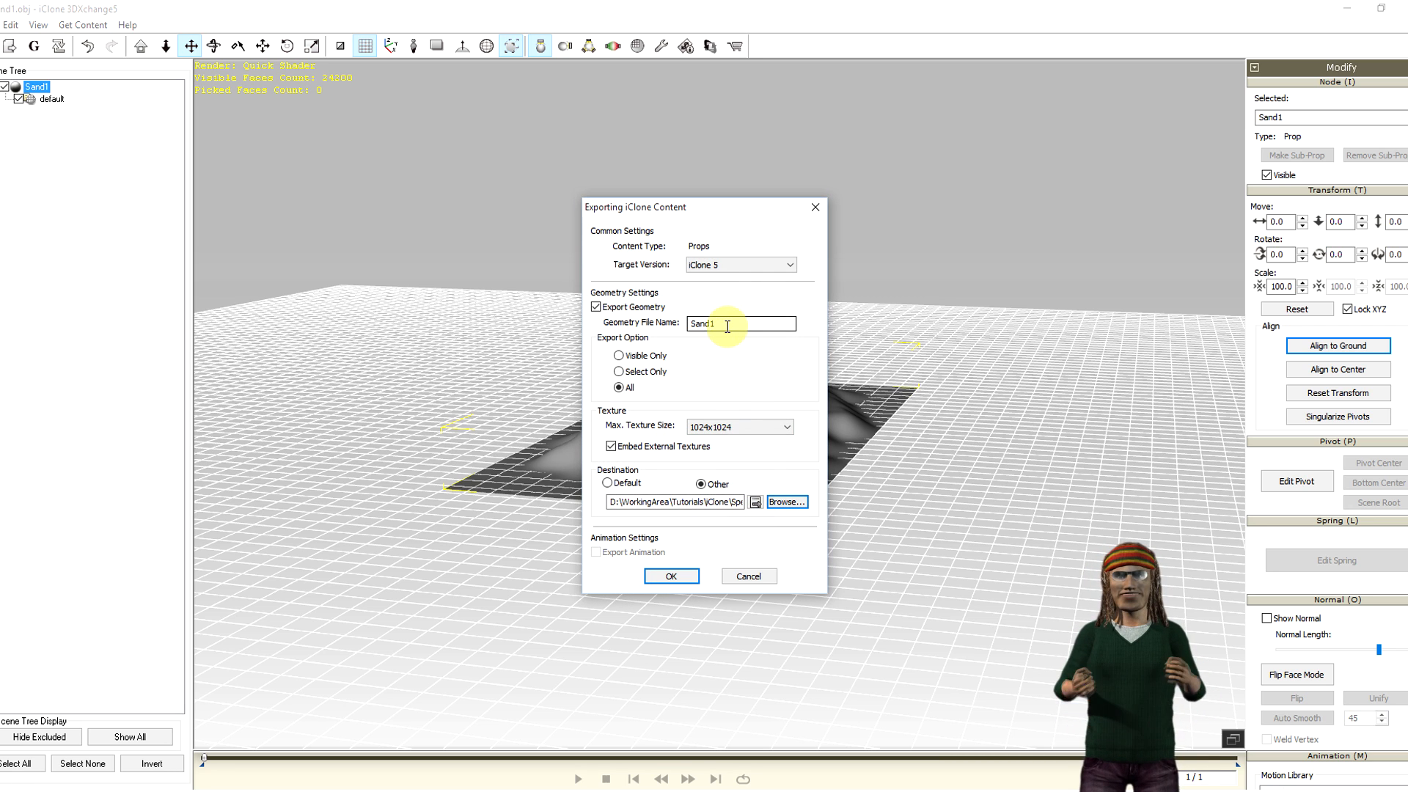
click(682, 577)
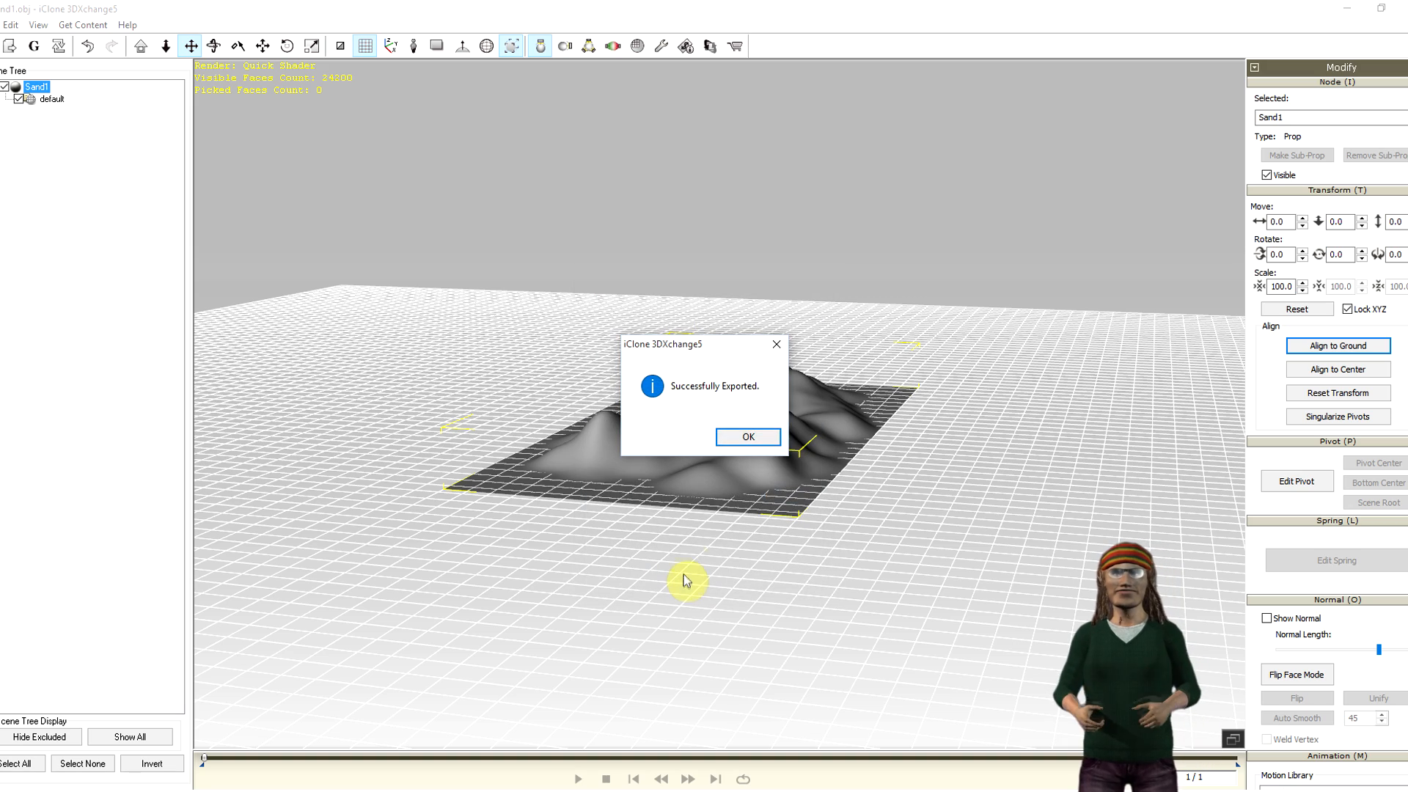
click(750, 436)
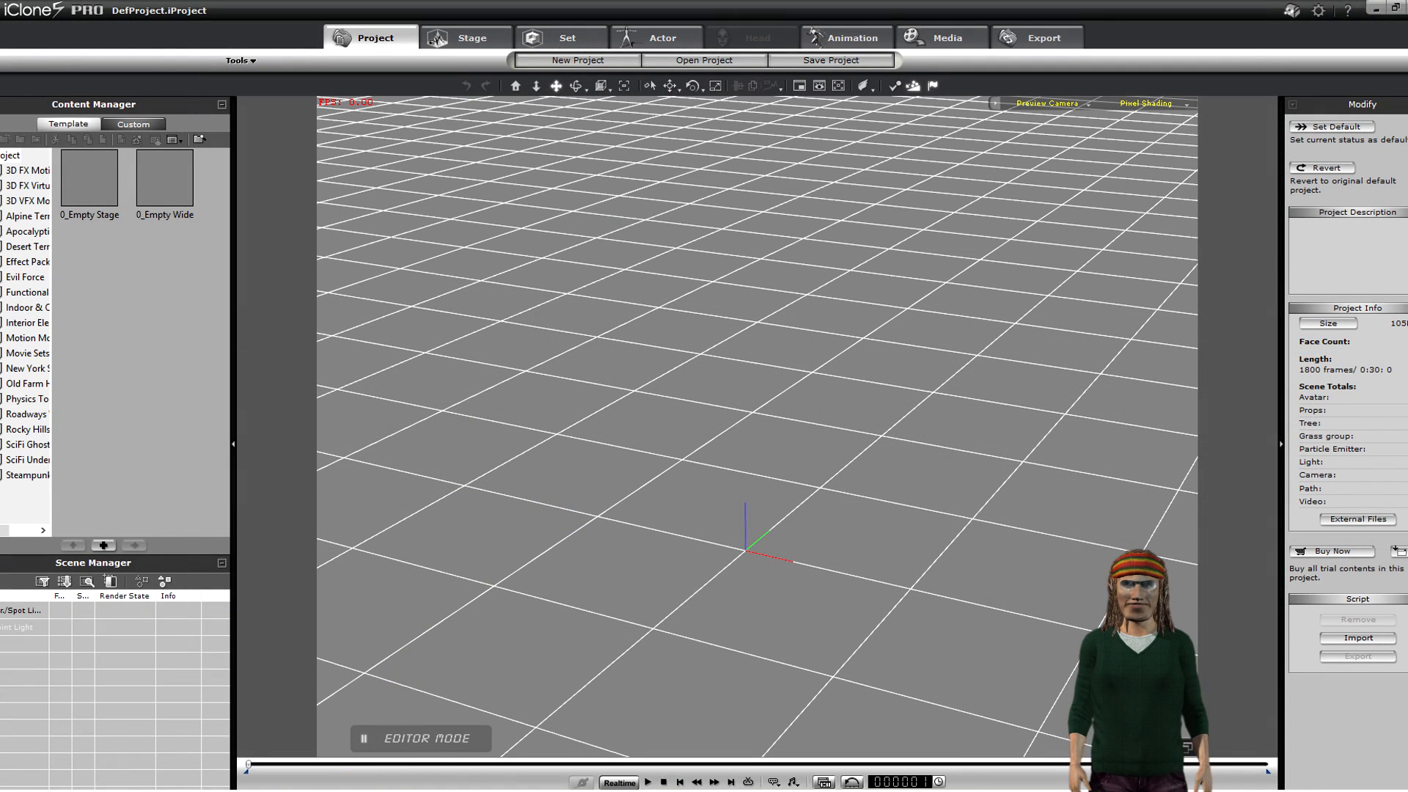
- Switch to iClone and load the DummyBone prop from File Explorer into the empty scene
mouse_move(328, 791)
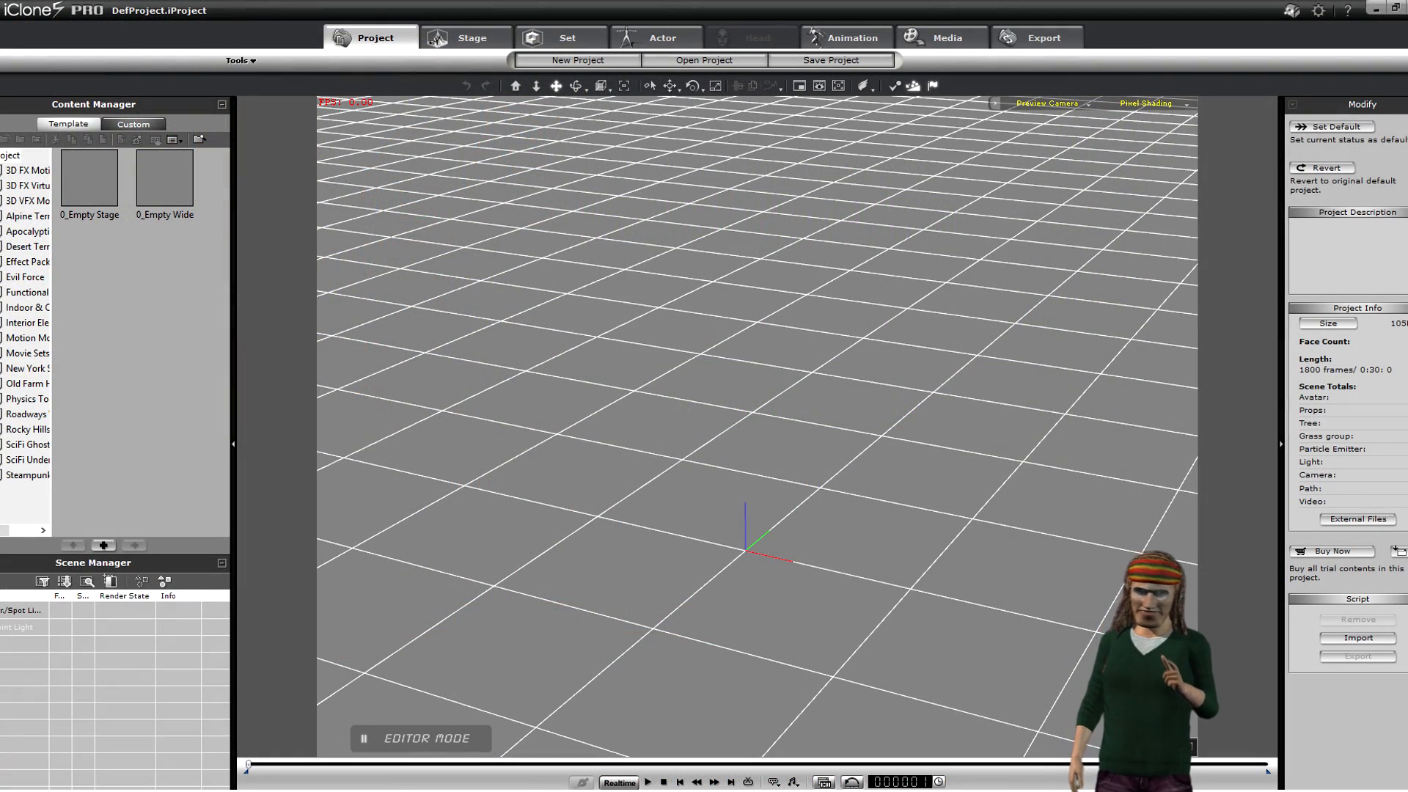
drag(0, 100, 777, 137)
drag(680, 157, 1088, 134)
drag(1072, 270, 741, 560)
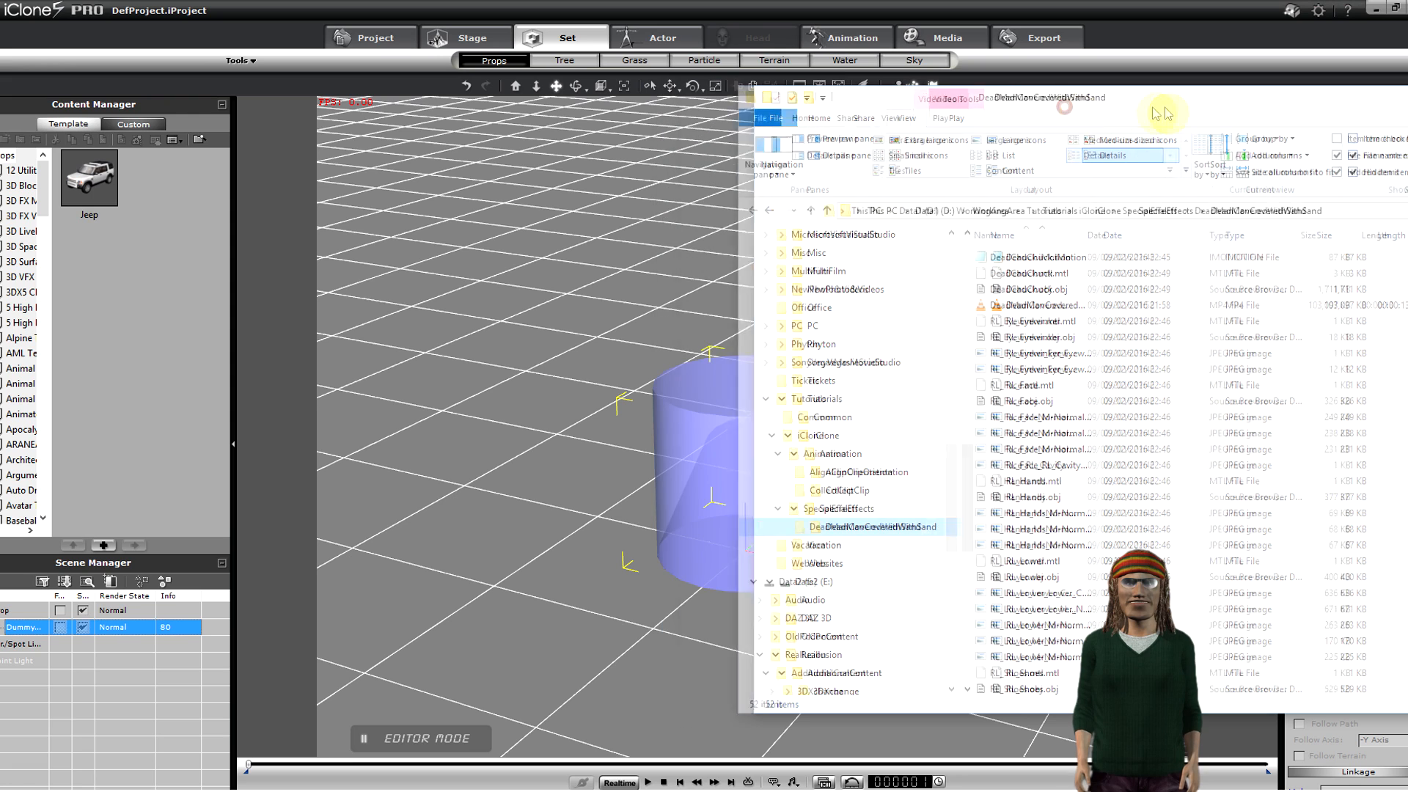
- Load Sand1.iProp from the DeadManCoveredWithSand folder into the scene and move File Explorer out of the way
scroll(1109, 479, down, 2)
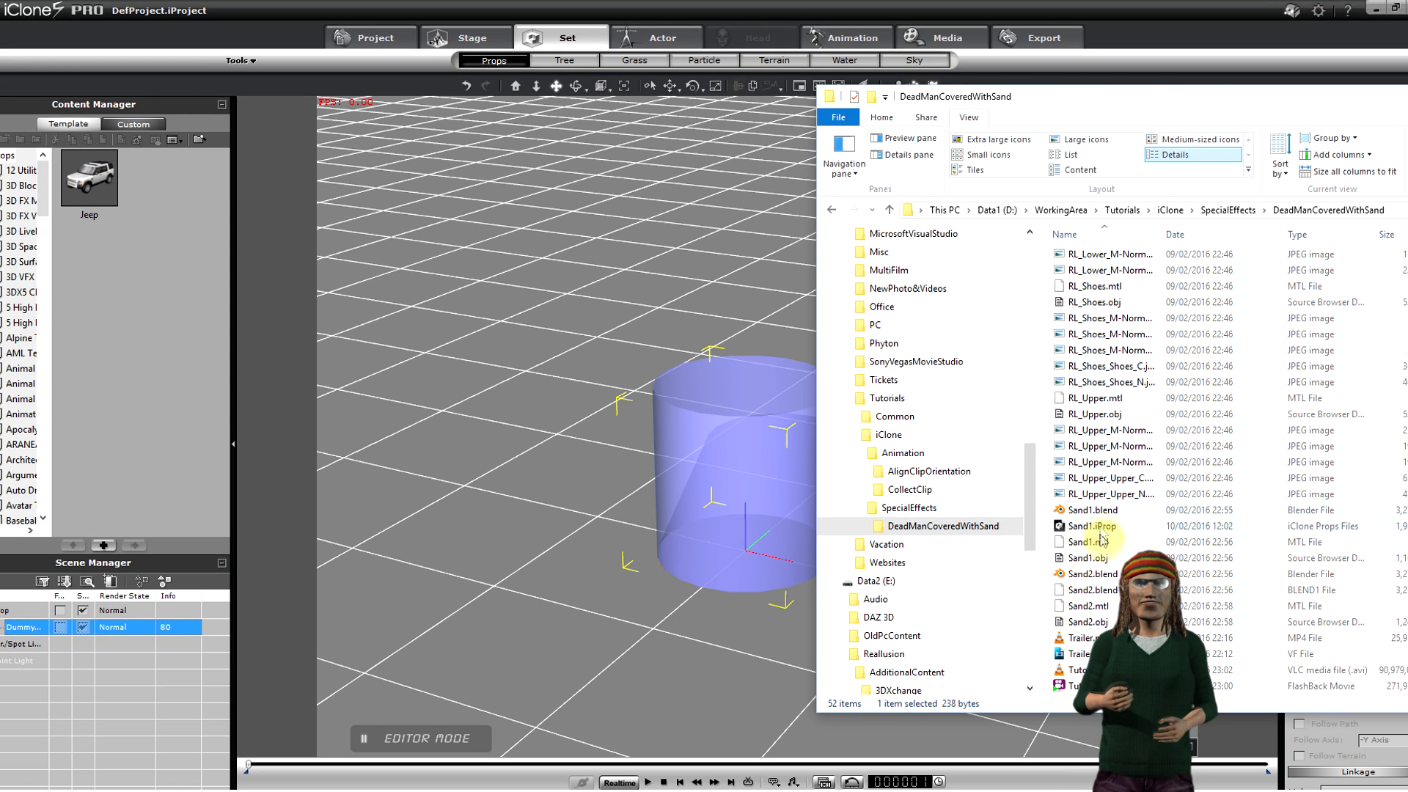
drag(1097, 528, 762, 546)
drag(1127, 105, 0, 106)
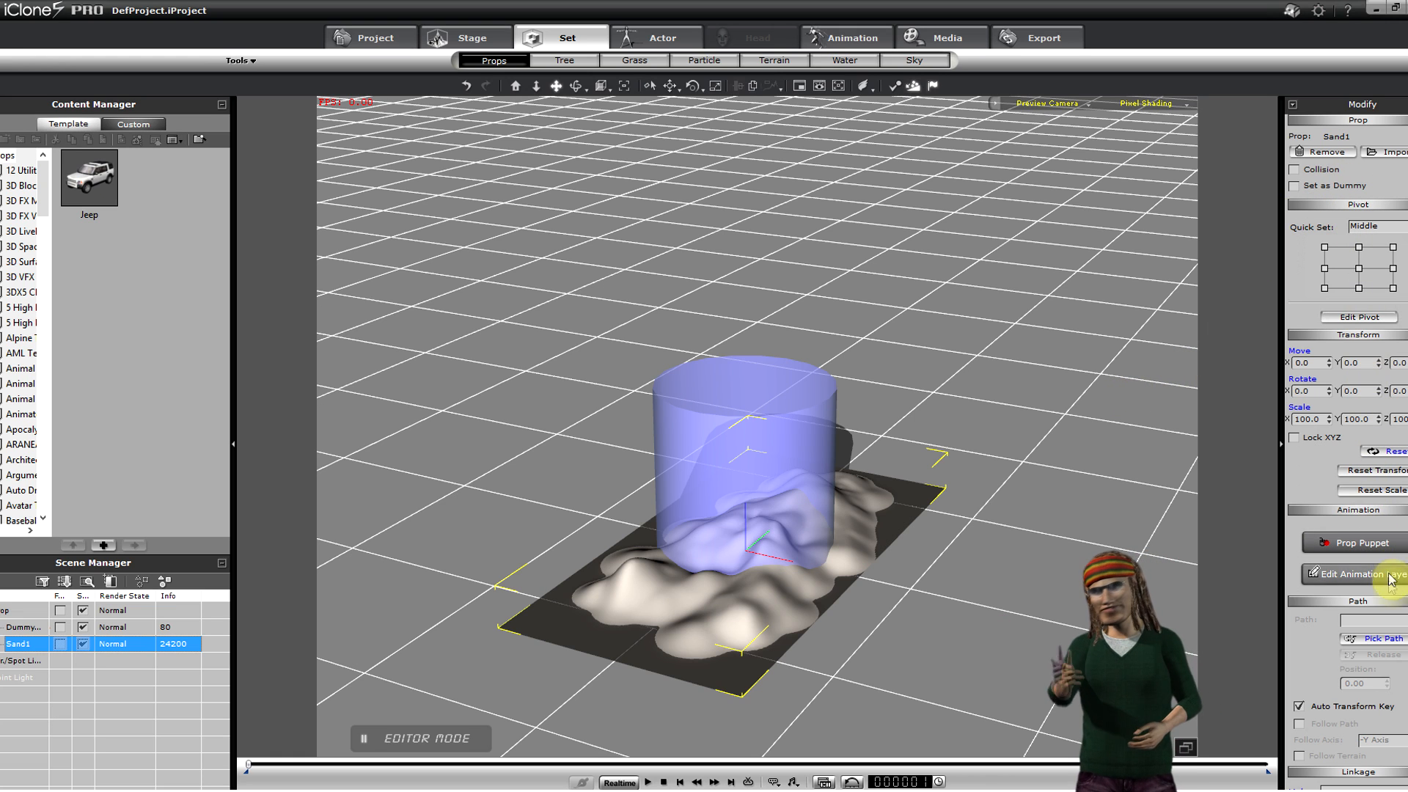
- Attach the Sand1 prop to DummyBone and merge the two into a single prop
scroll(1349, 513, down, 5)
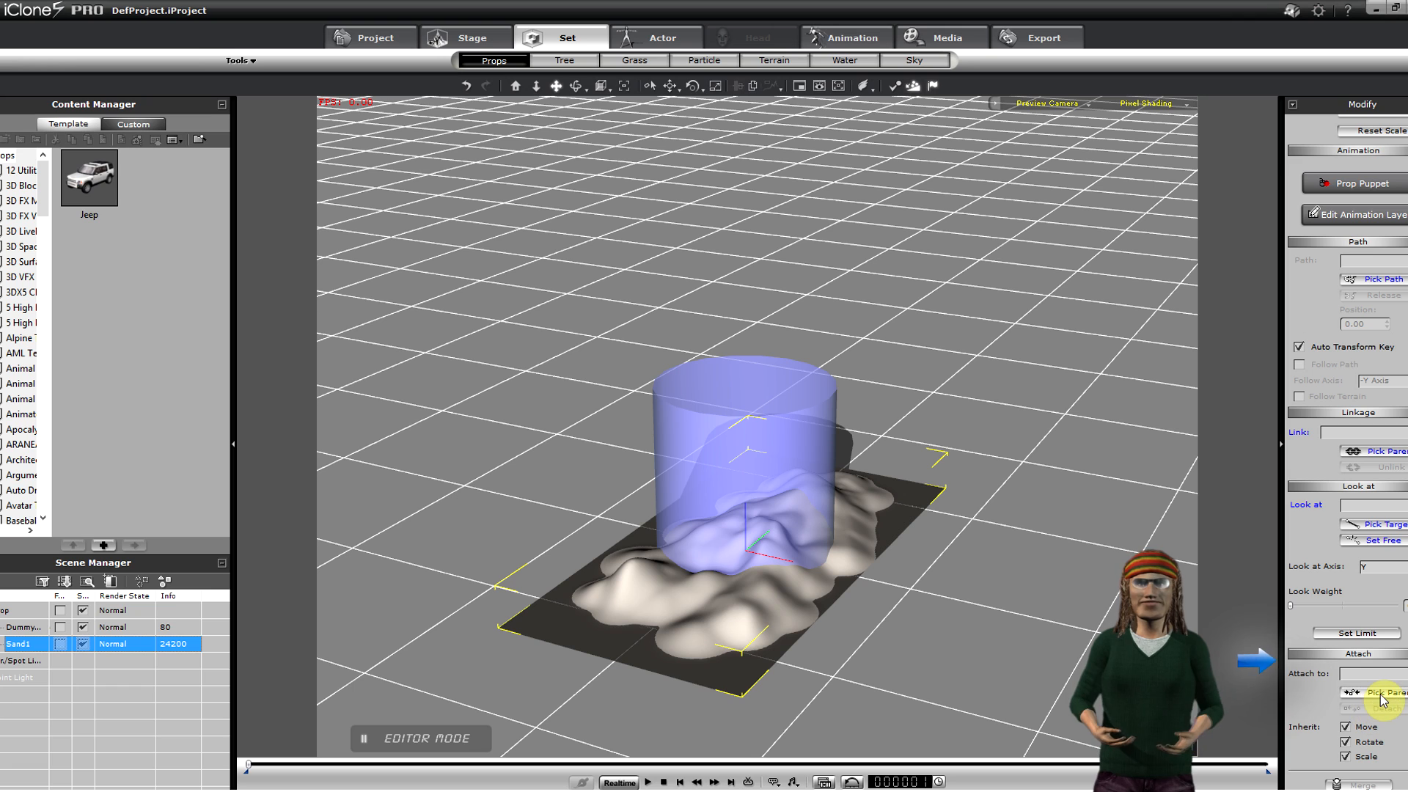
click(1383, 696)
click(29, 629)
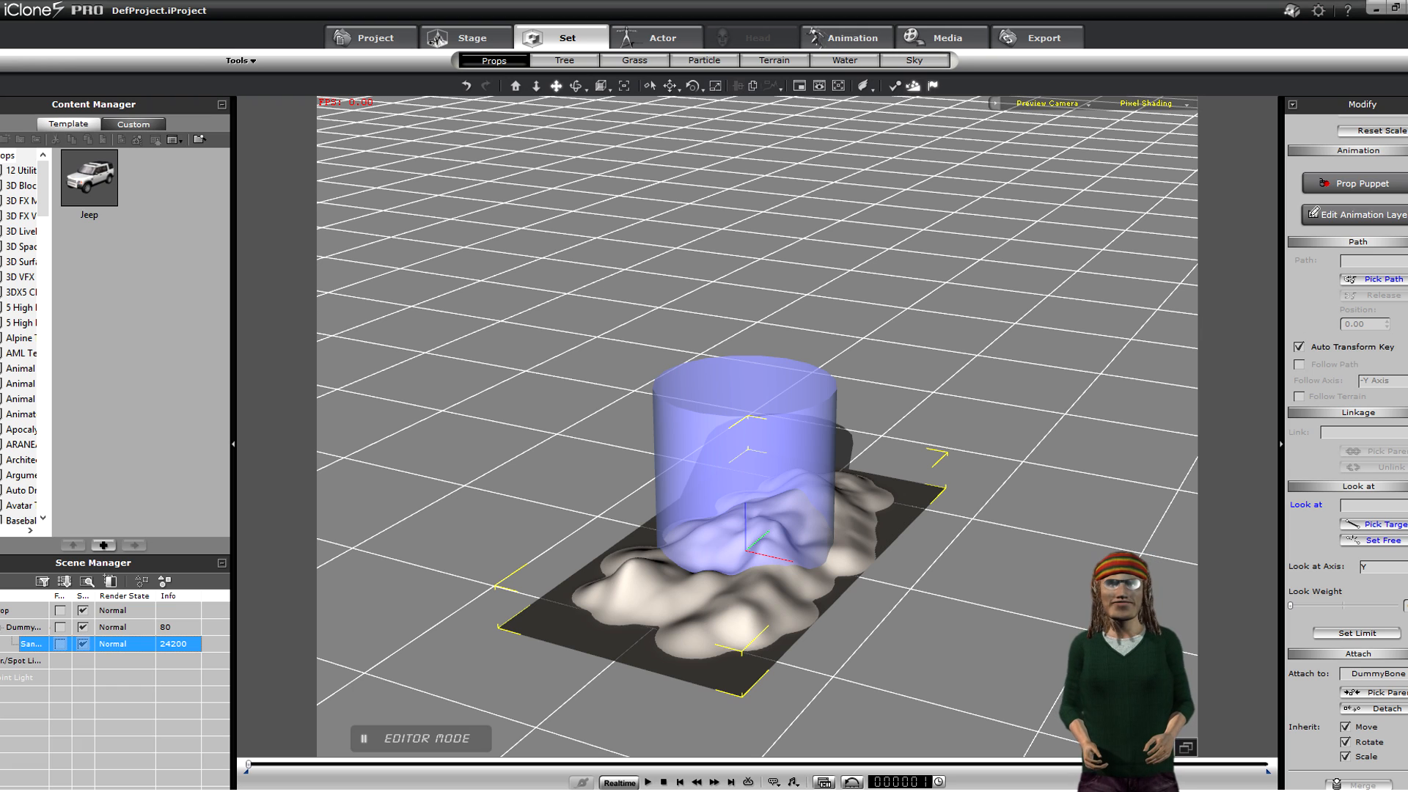
click(41, 627)
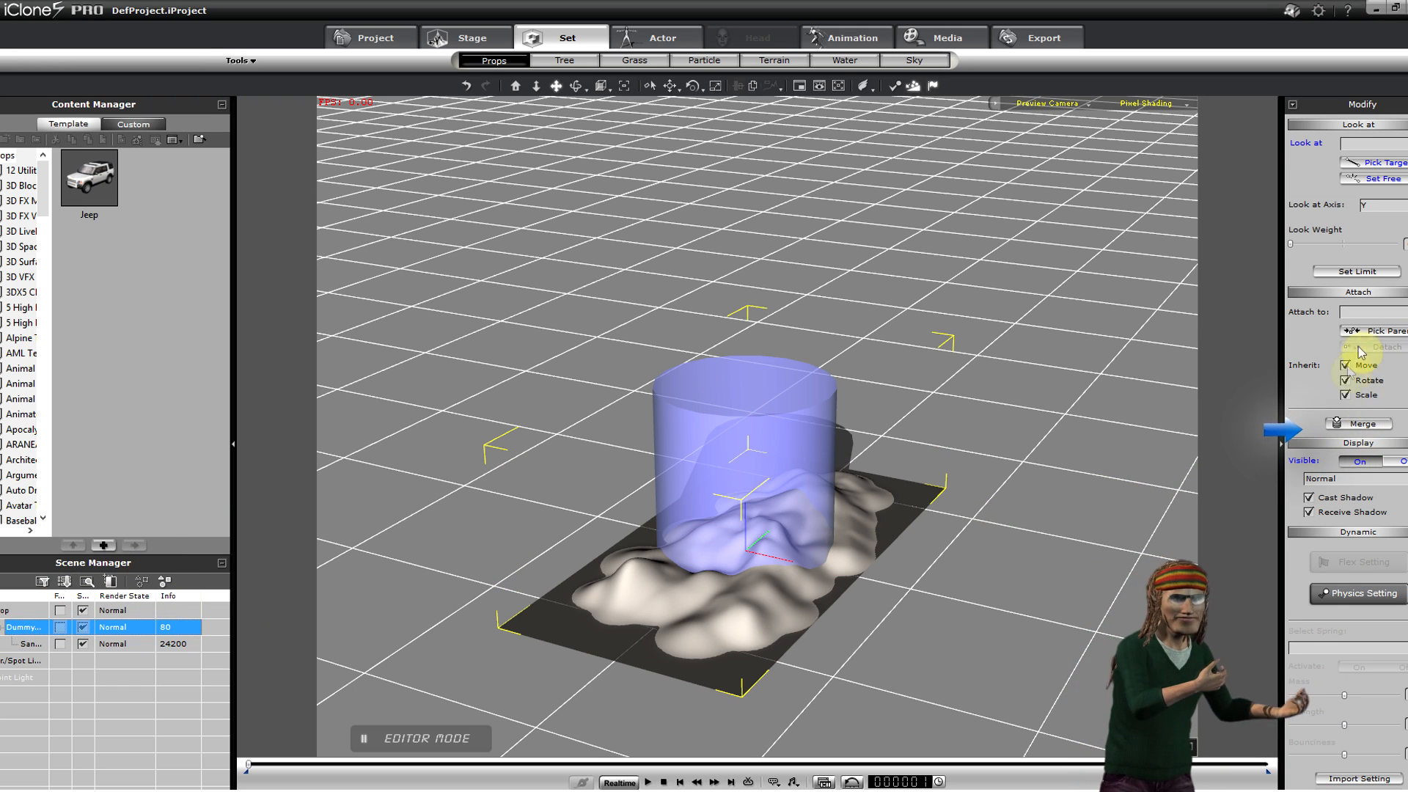
click(1364, 425)
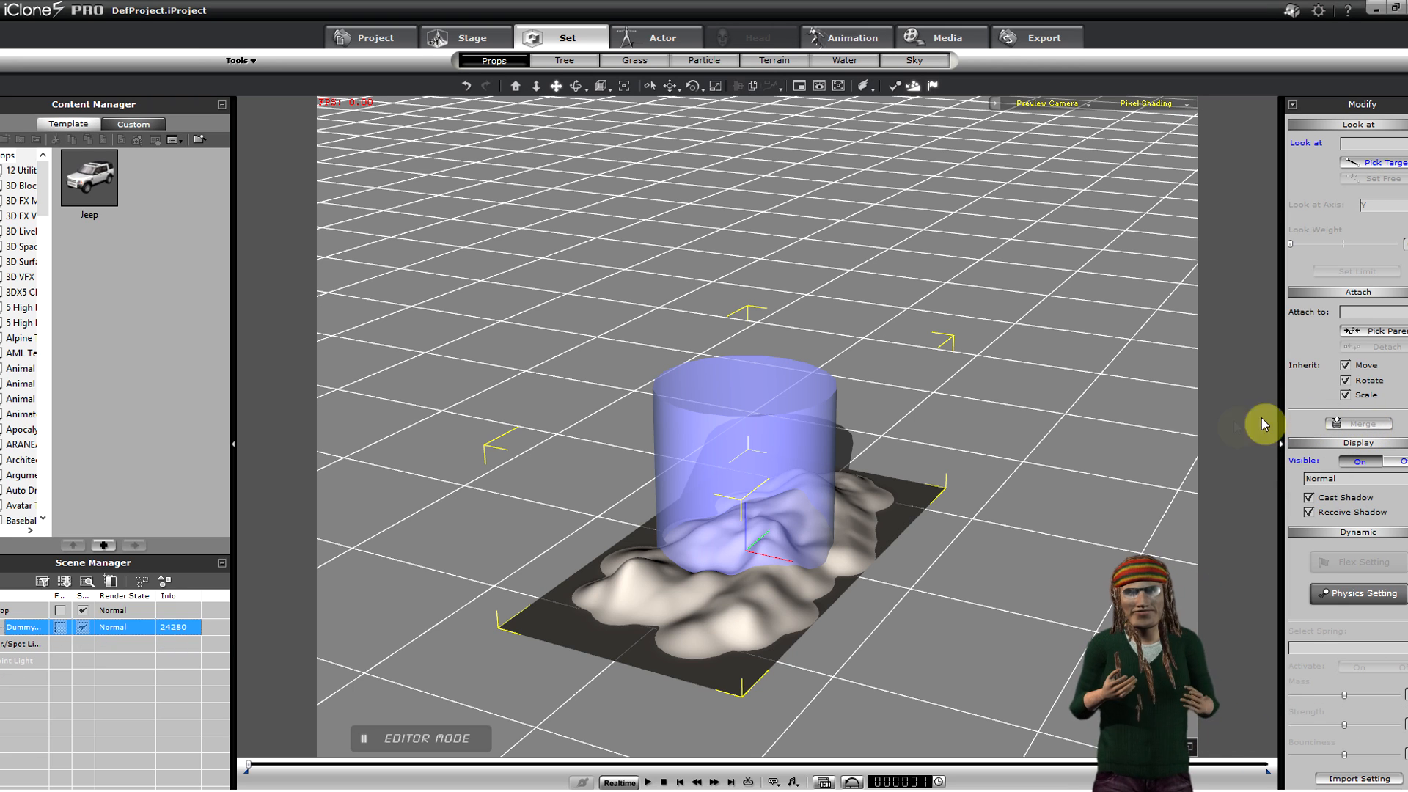
- Save the merged prop to the custom props library under the name MorphingSand
click(135, 123)
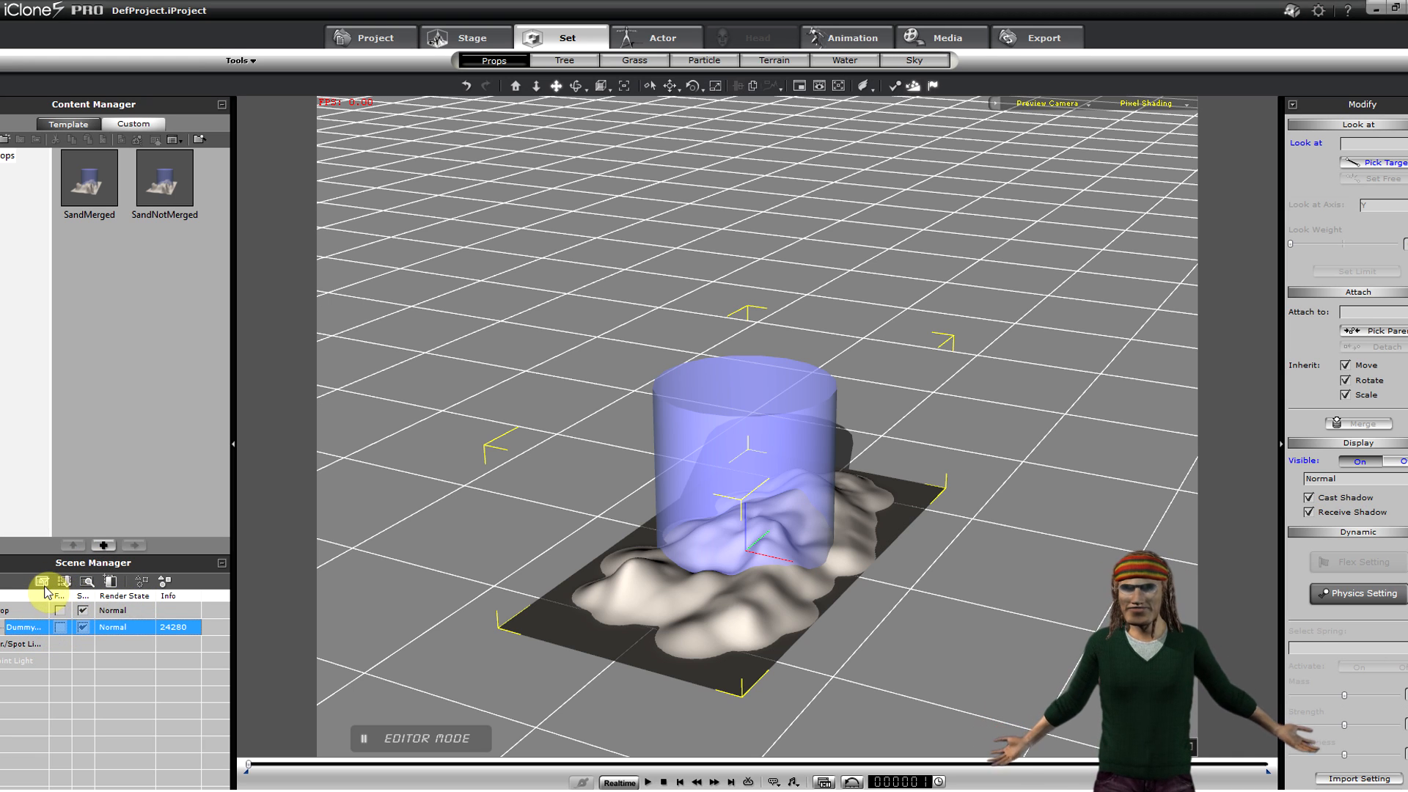
click(104, 547)
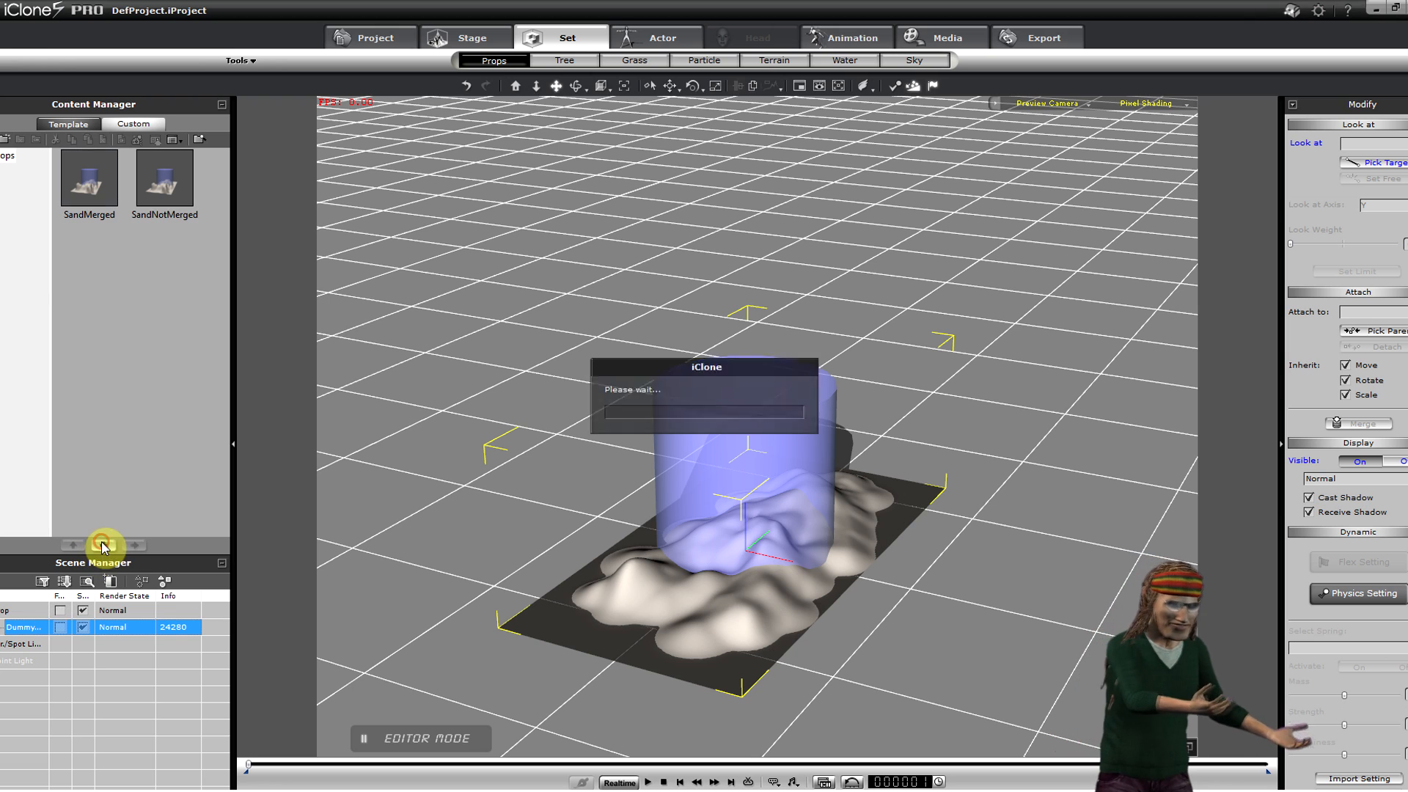
text(Morp)
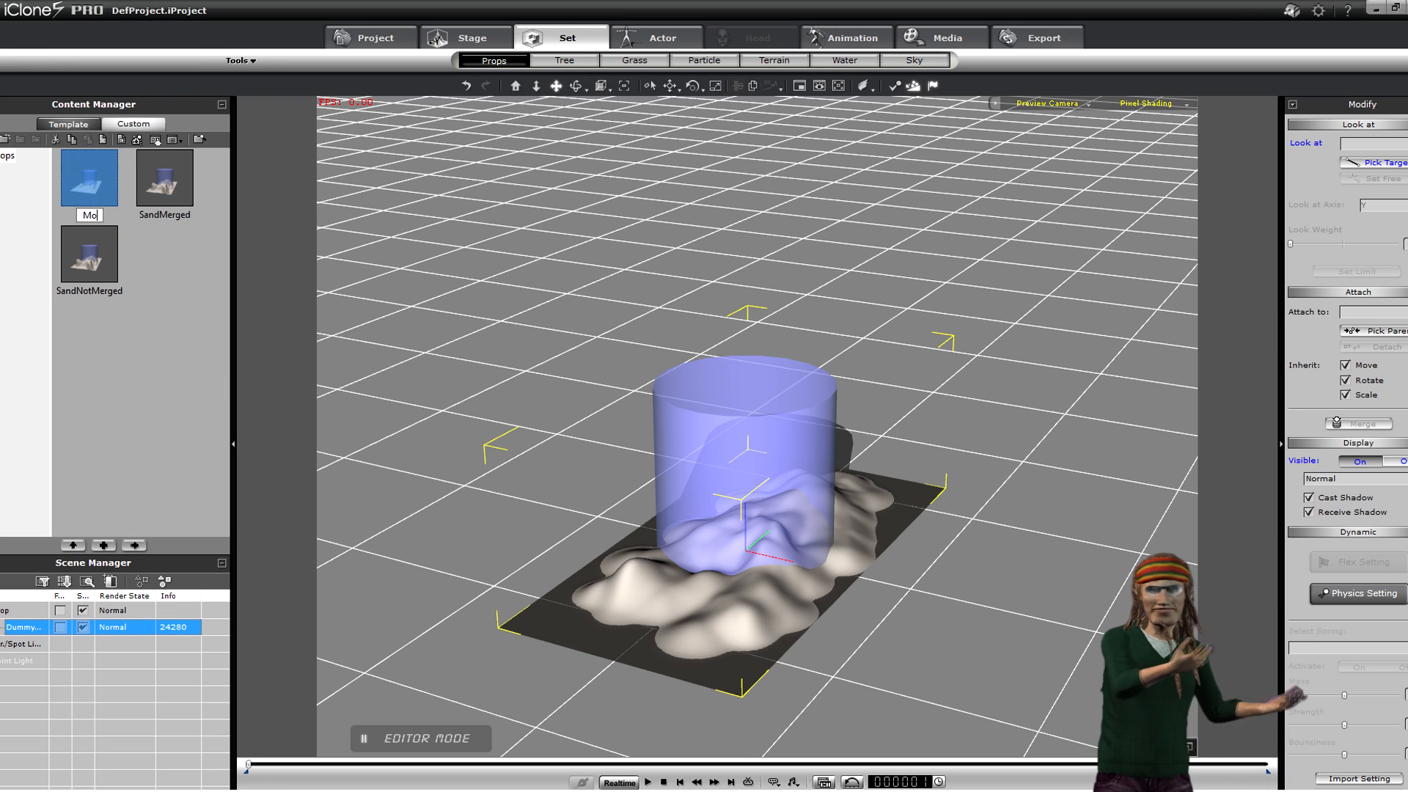
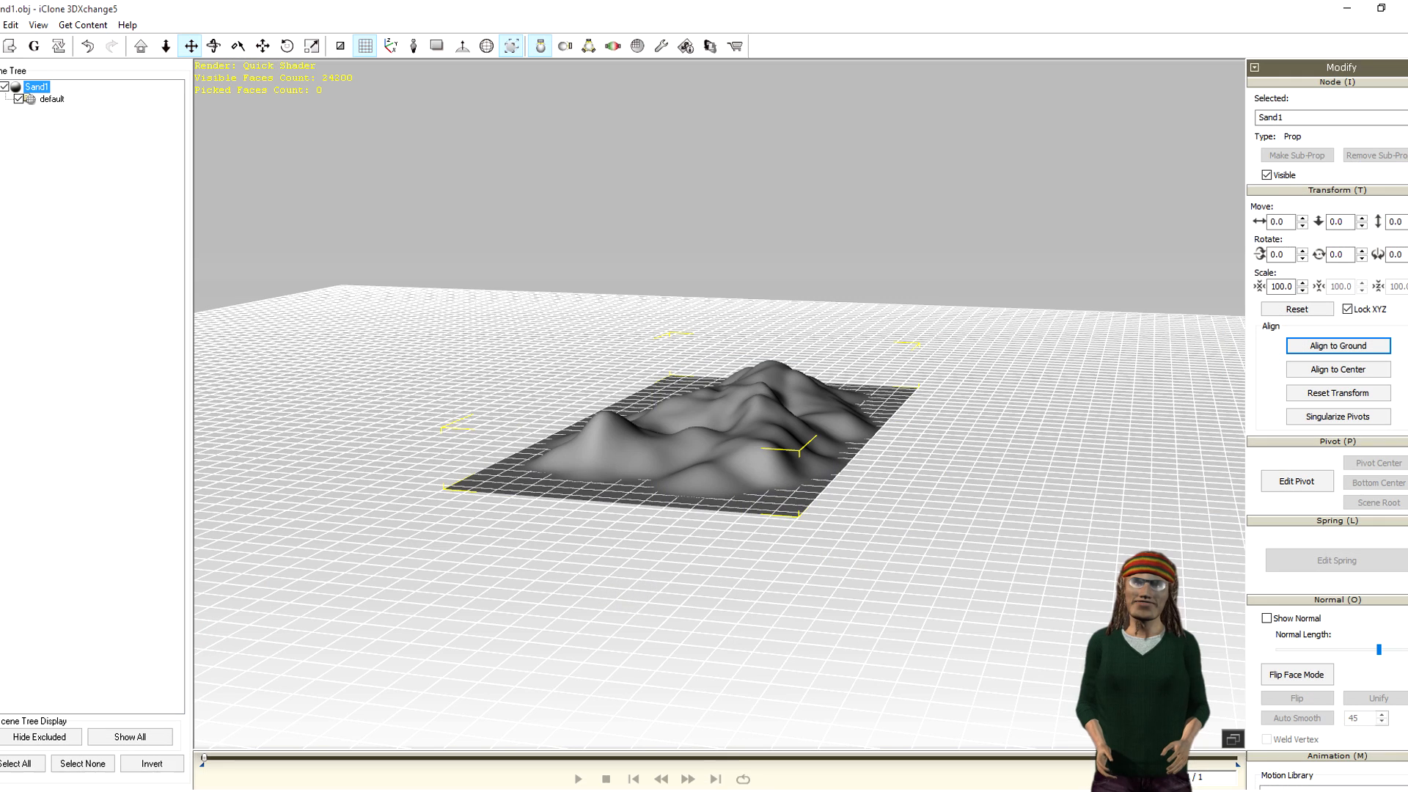
- Switch to 3DXchange and open MorphingSand.iProp from the Props folder of iClone 5 Custom on the Data2 (E:) drive
click(9, 46)
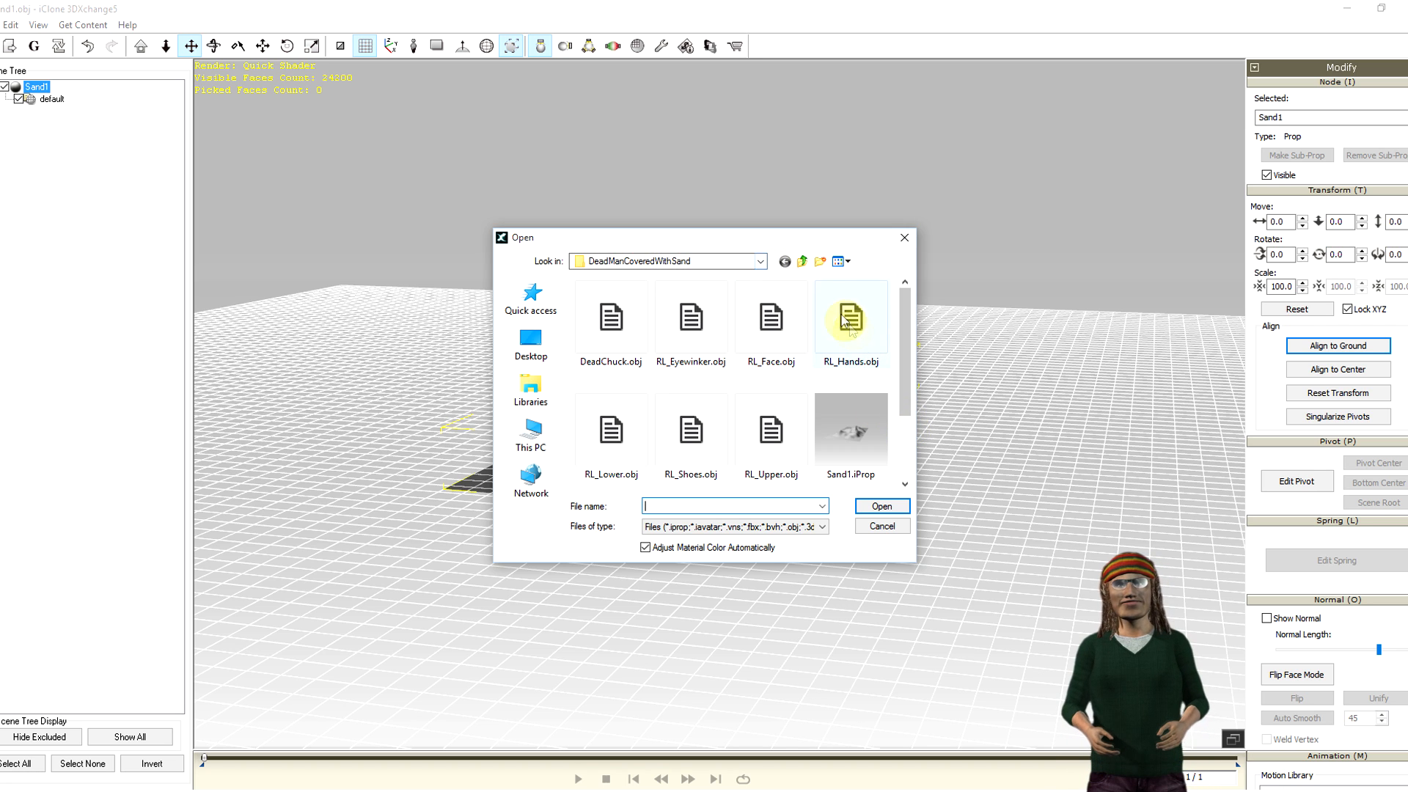
click(758, 262)
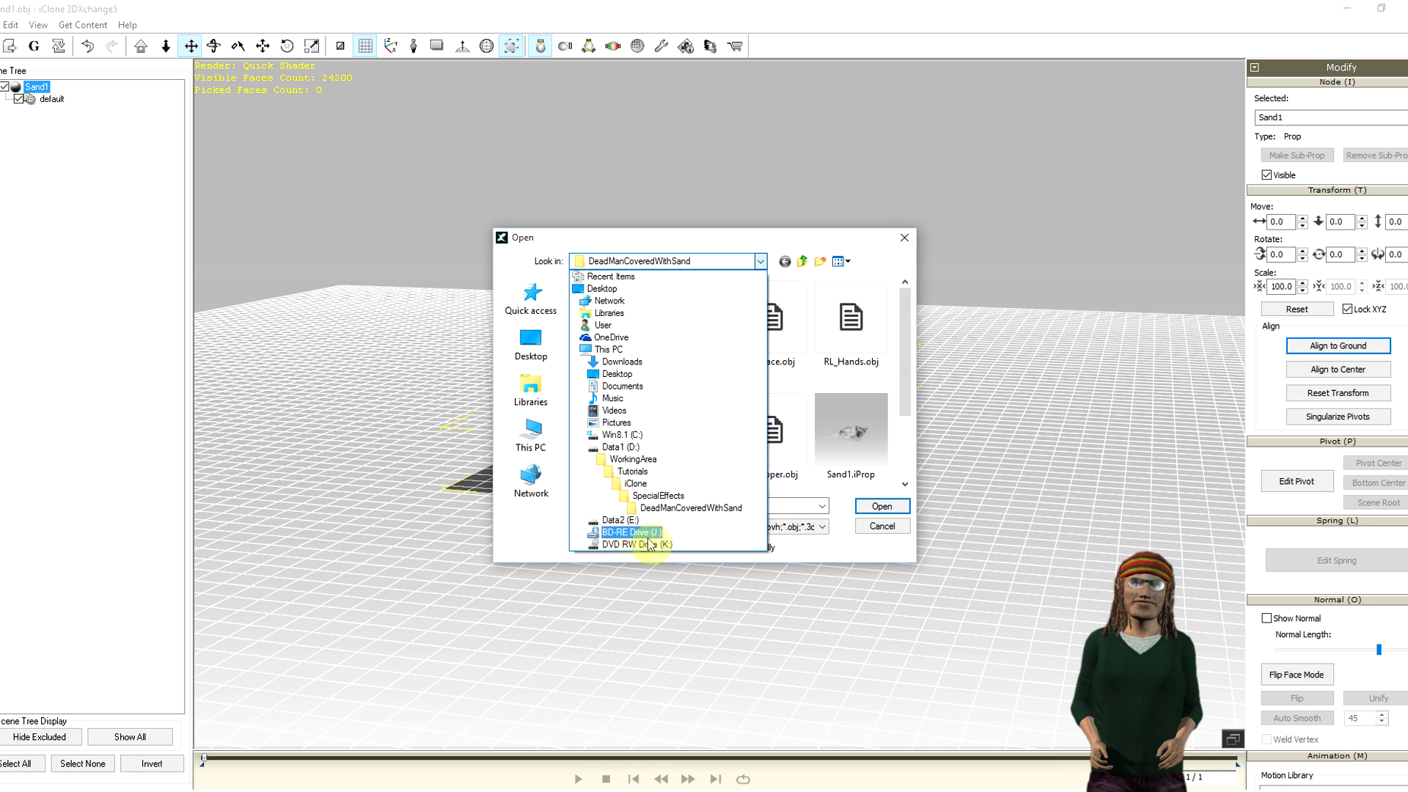
click(631, 522)
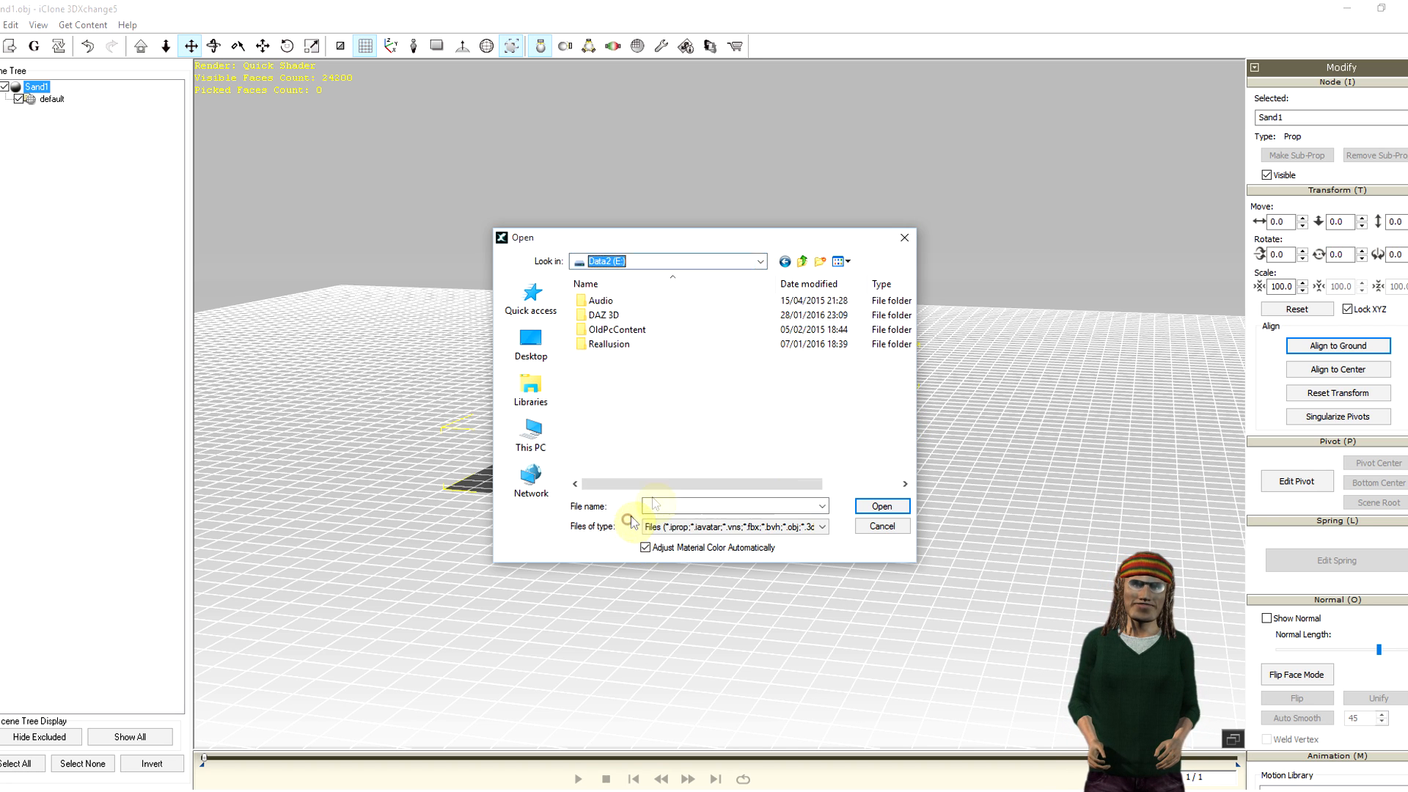
double_click(602, 344)
double_click(605, 316)
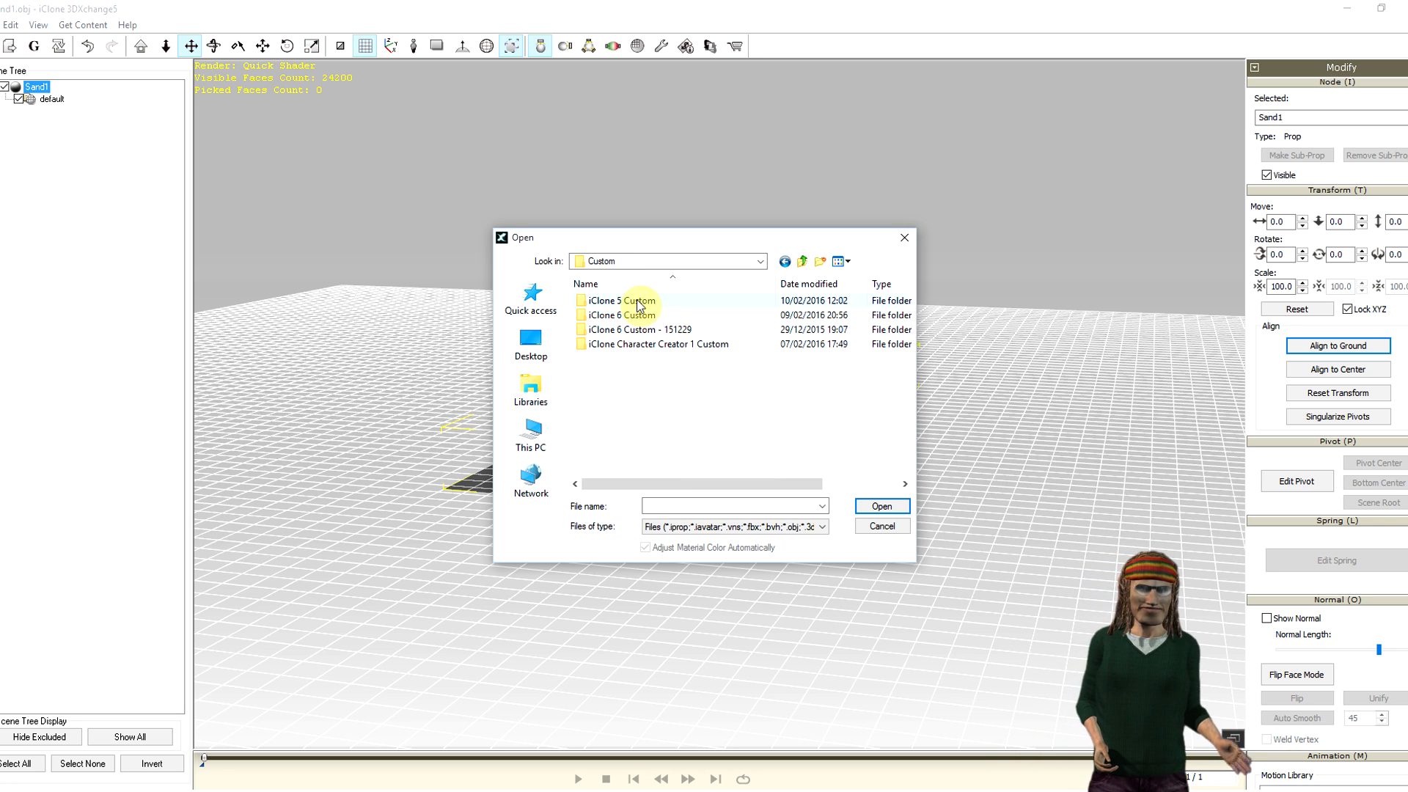
double_click(638, 302)
drag(903, 317, 903, 400)
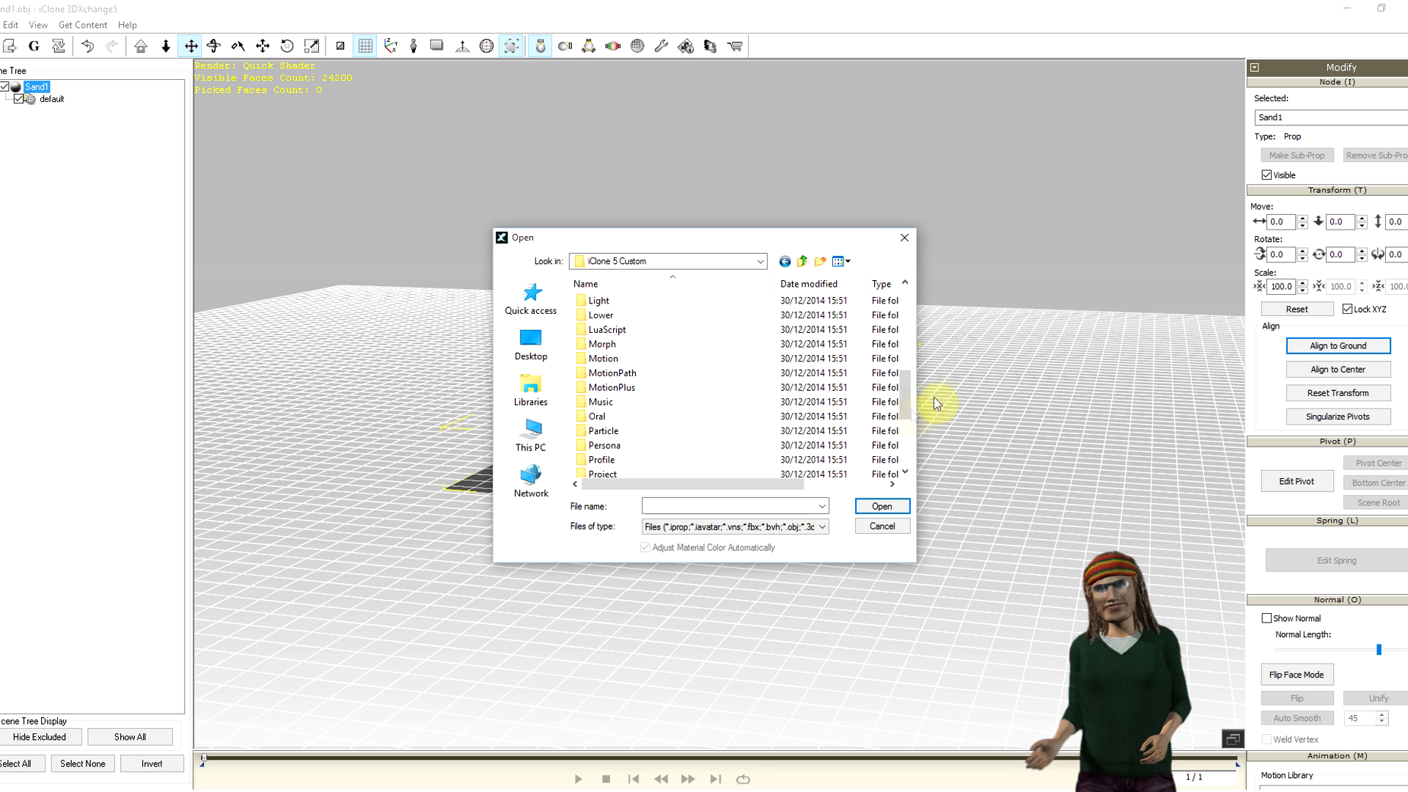
drag(910, 396, 910, 412)
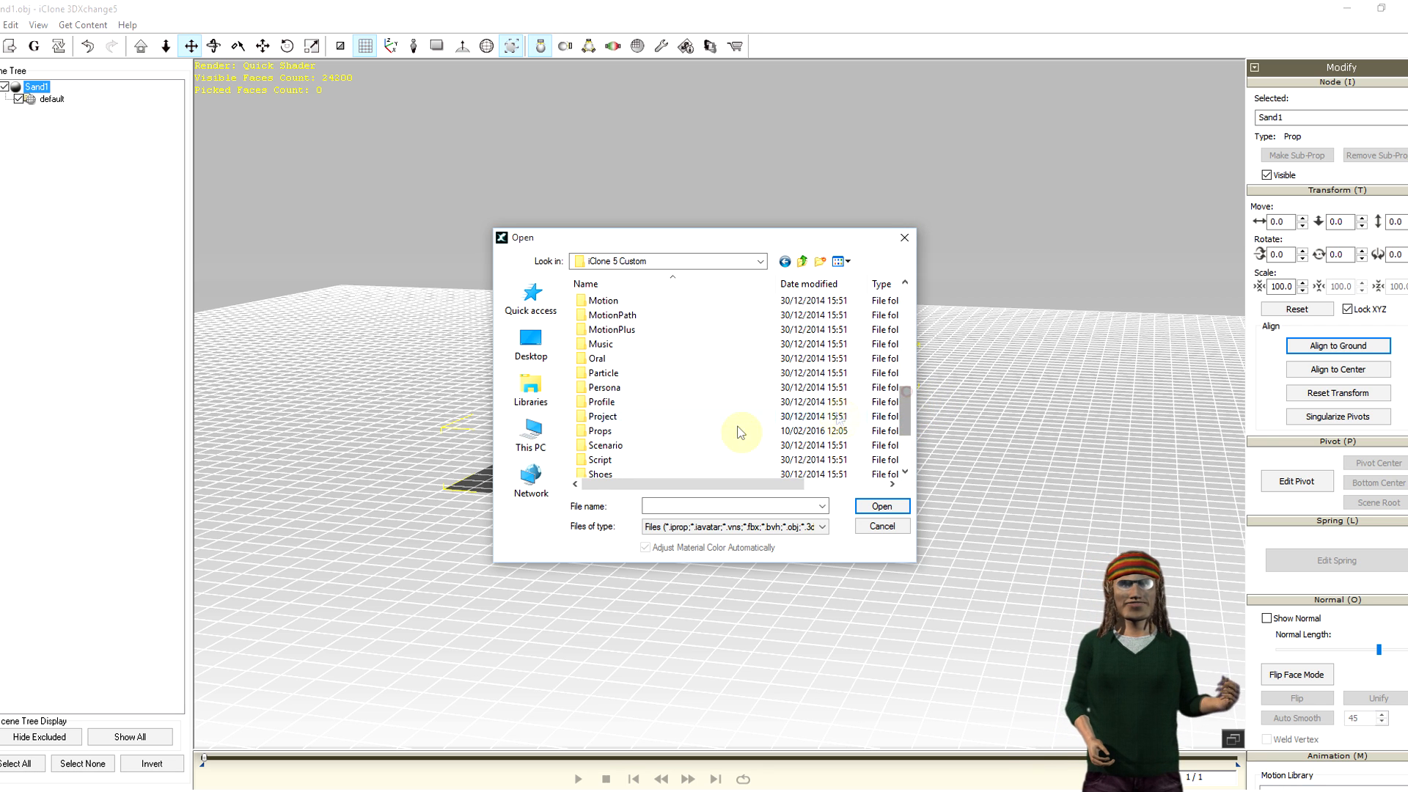
double_click(618, 432)
double_click(631, 301)
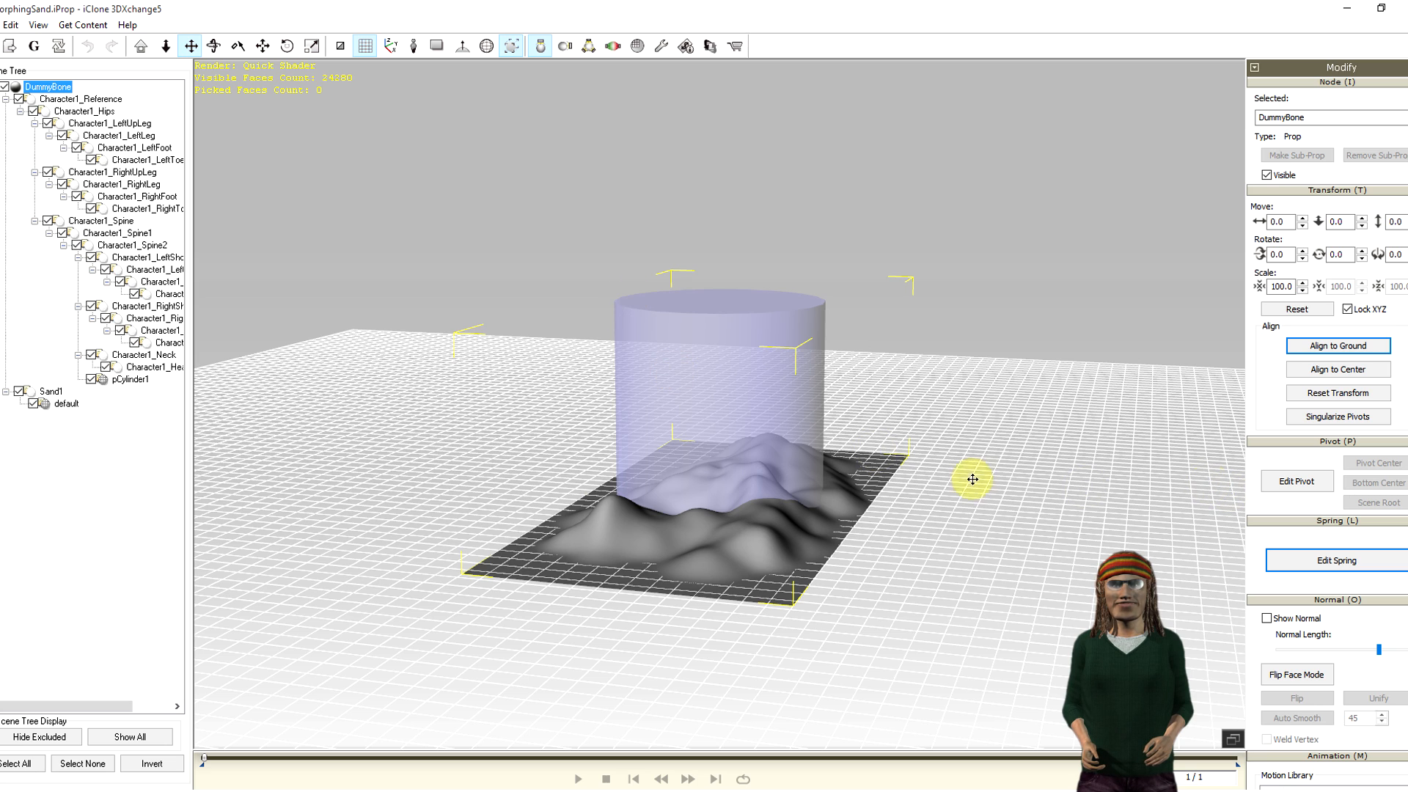
- Make the pCylinder1 node of DummyBone invisible by setting its material's Opacity, Specular and Glossiness to 0
click(10, 101)
click(20, 111)
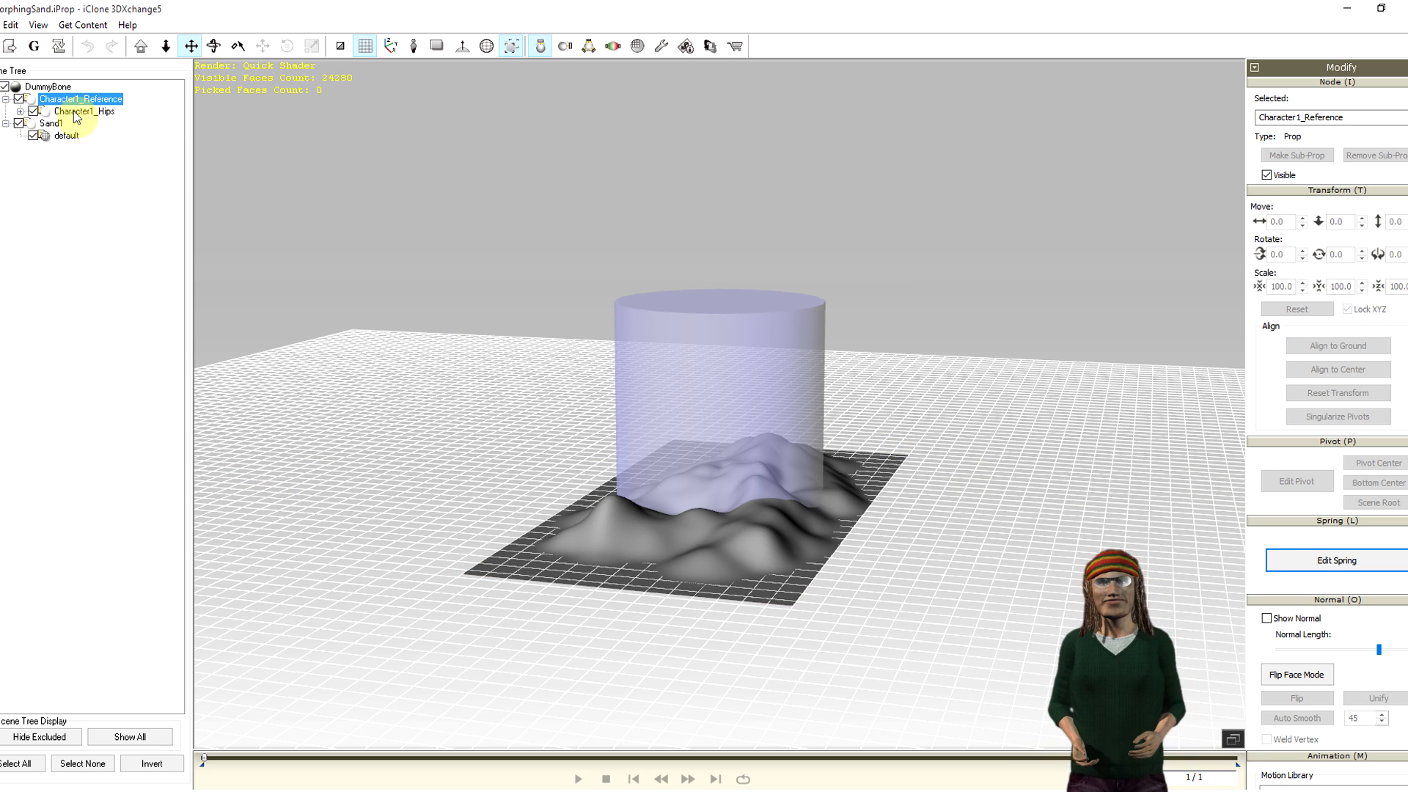
click(20, 112)
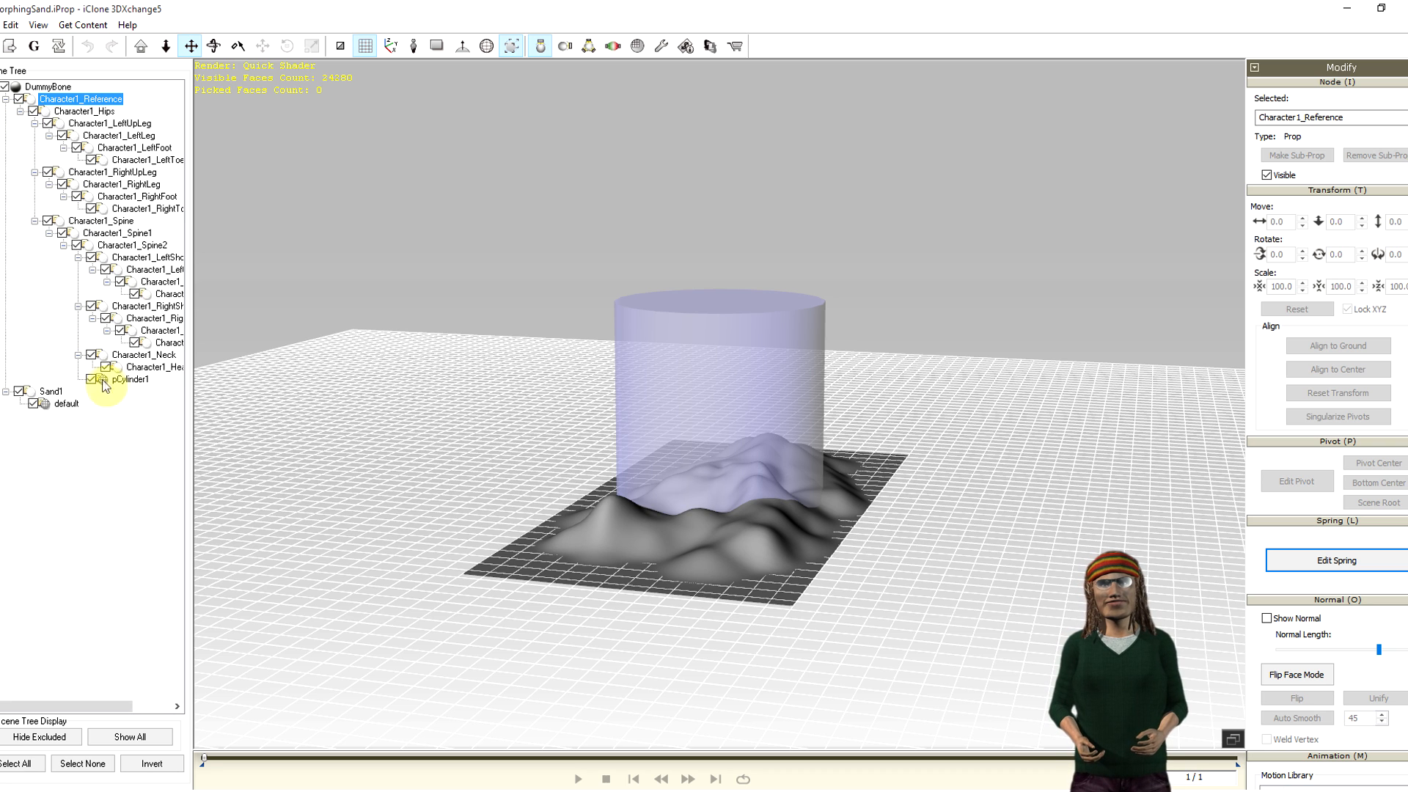
click(127, 380)
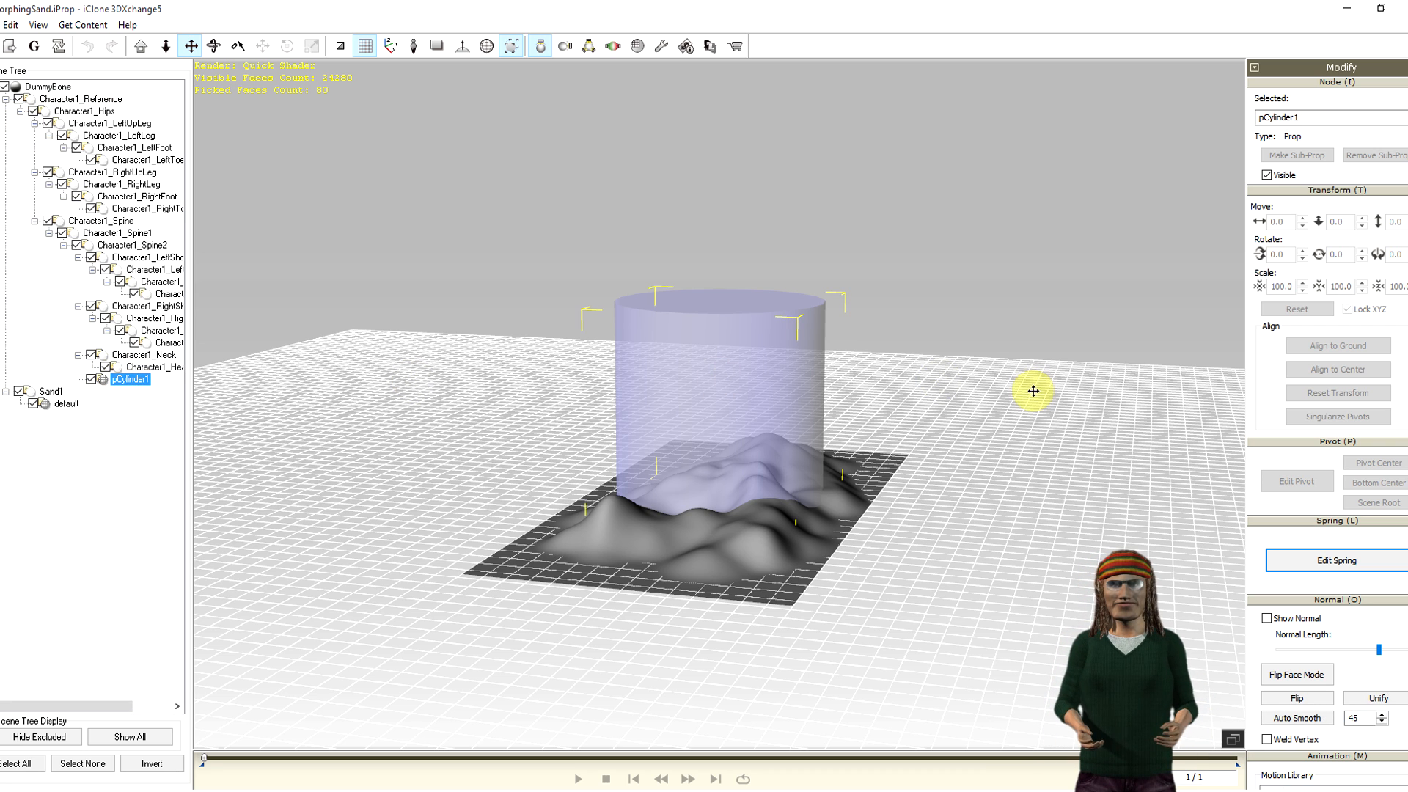
scroll(1327, 425, down, 15)
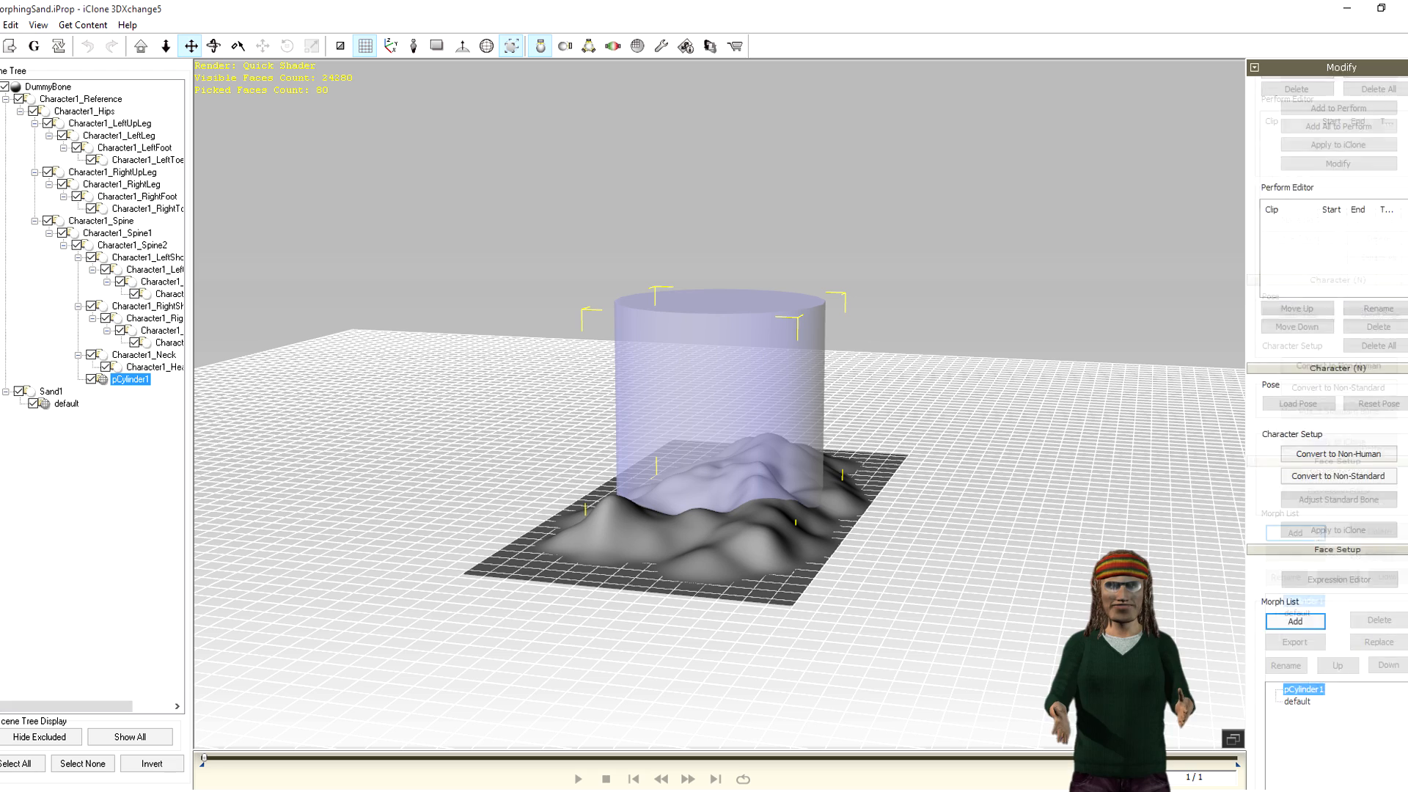
scroll(1327, 425, down, 10)
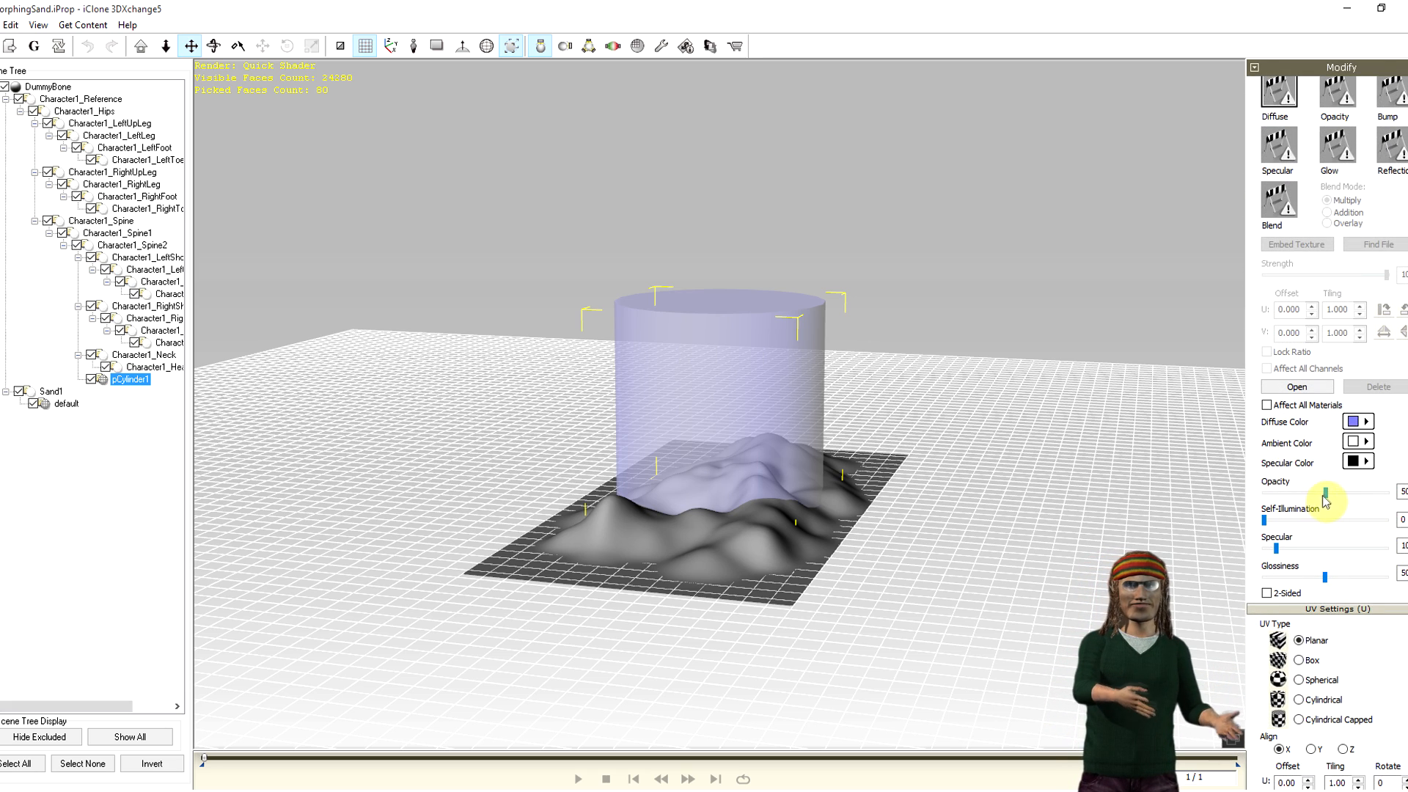
drag(1320, 493, 1247, 493)
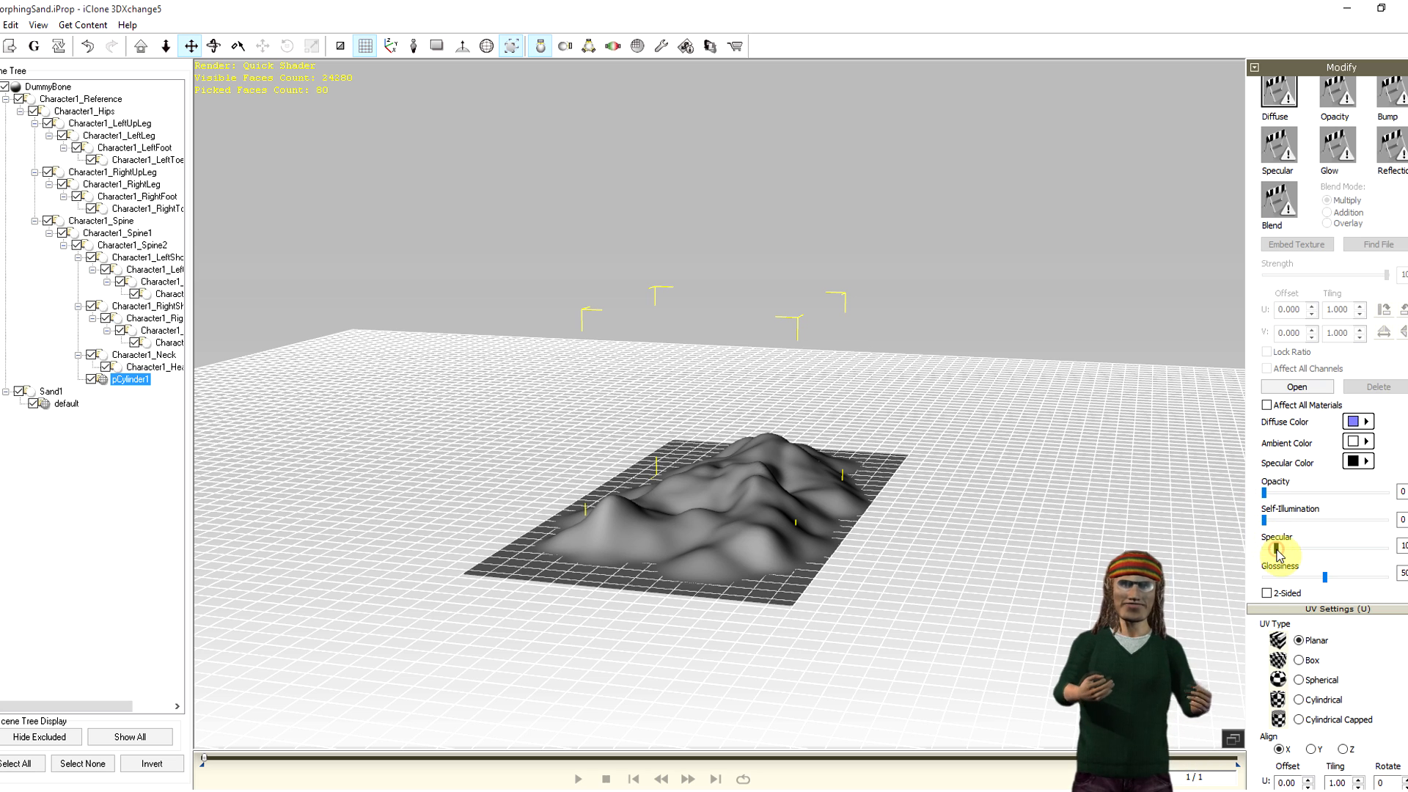
drag(1325, 579, 1238, 587)
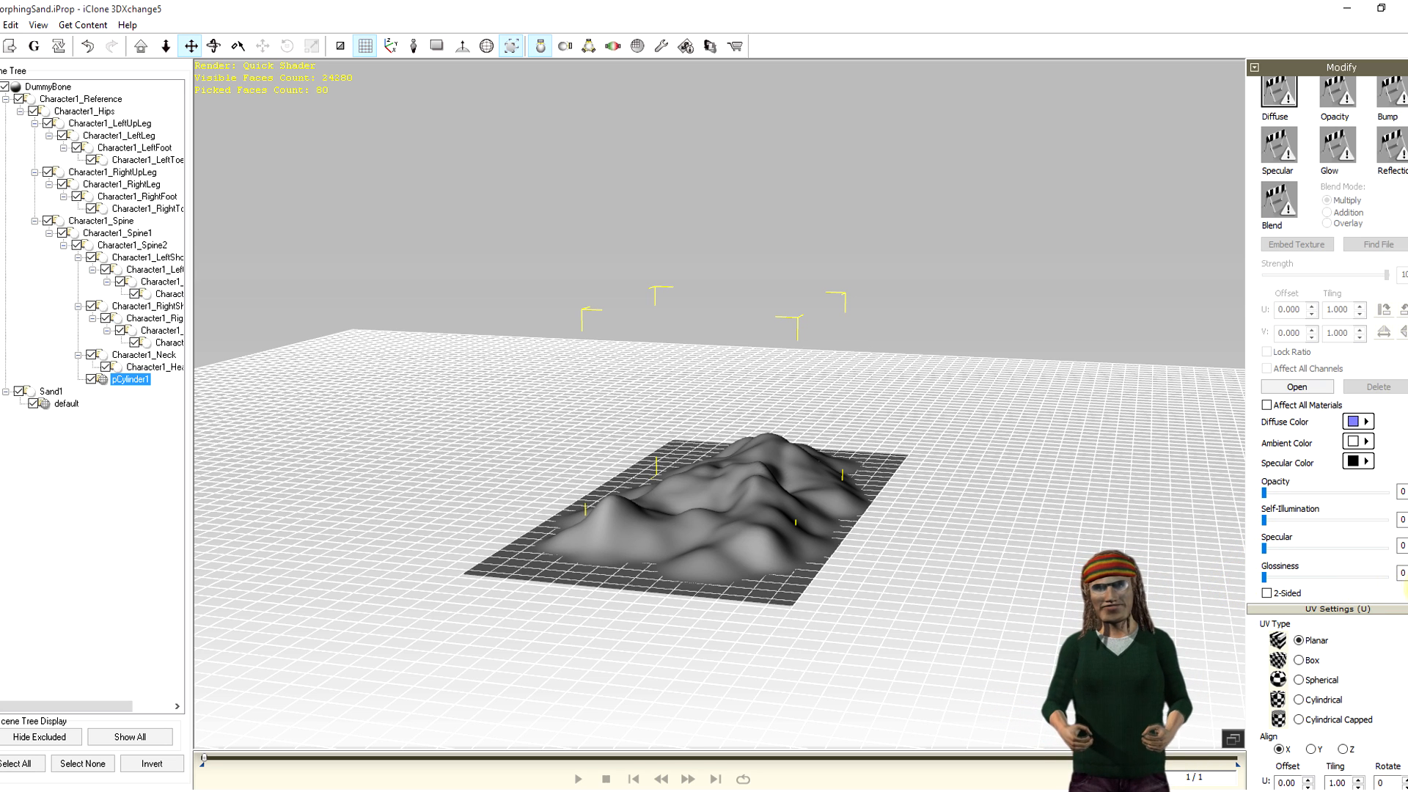
- Add Sand1.obj from the DeadManCoveredWithSand folder as a morph for the whole DummyBone model
scroll(1327, 433, up, 10)
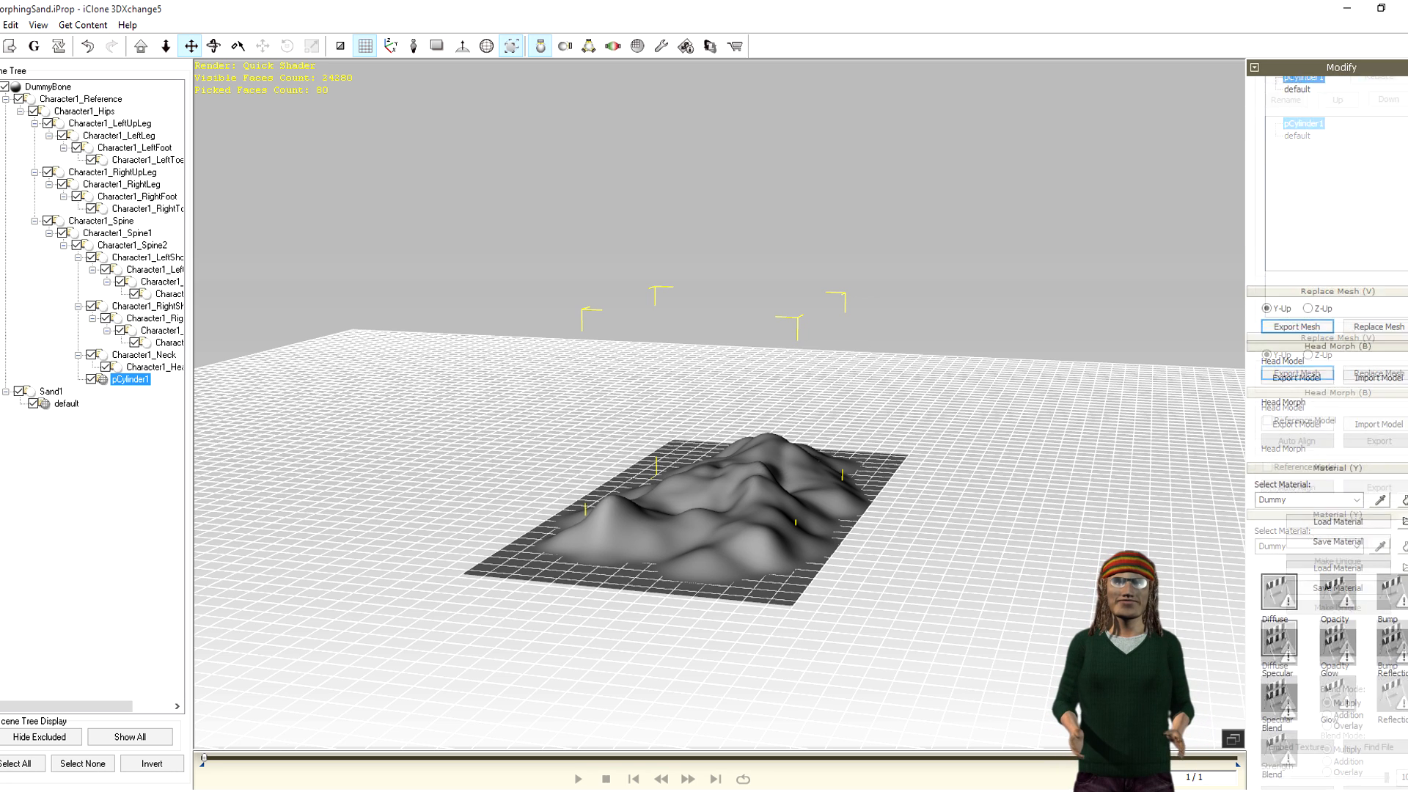
scroll(1289, 353, up, 1)
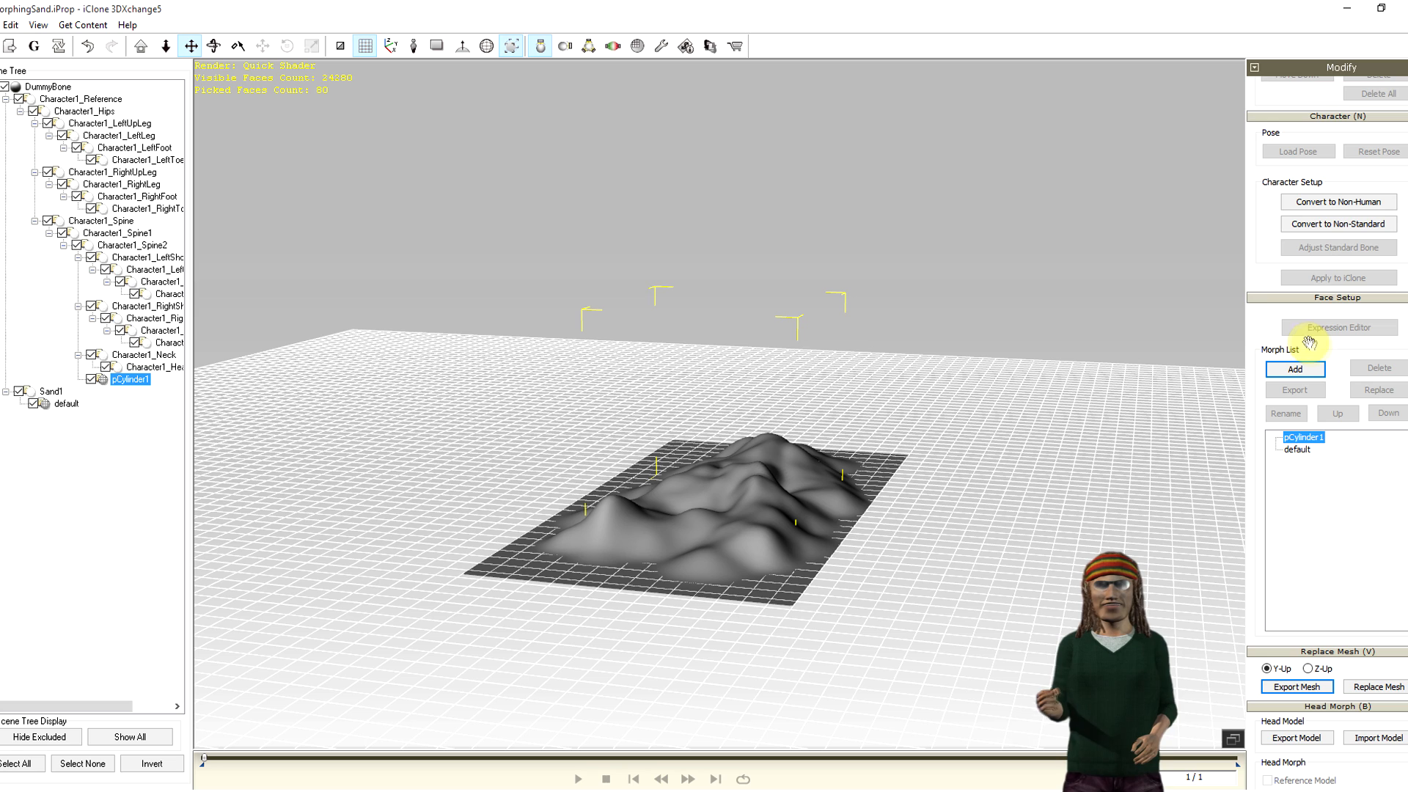
click(62, 88)
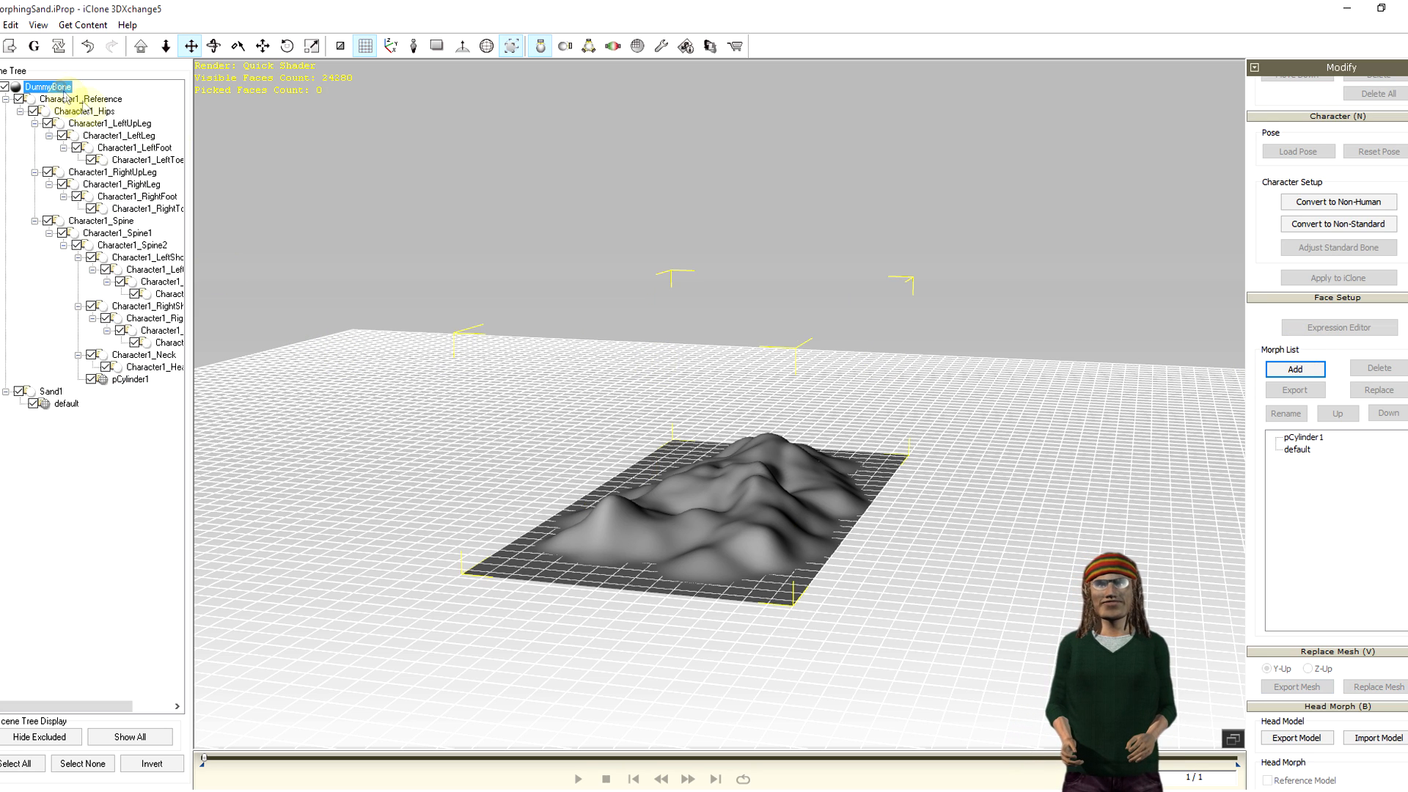
click(1297, 370)
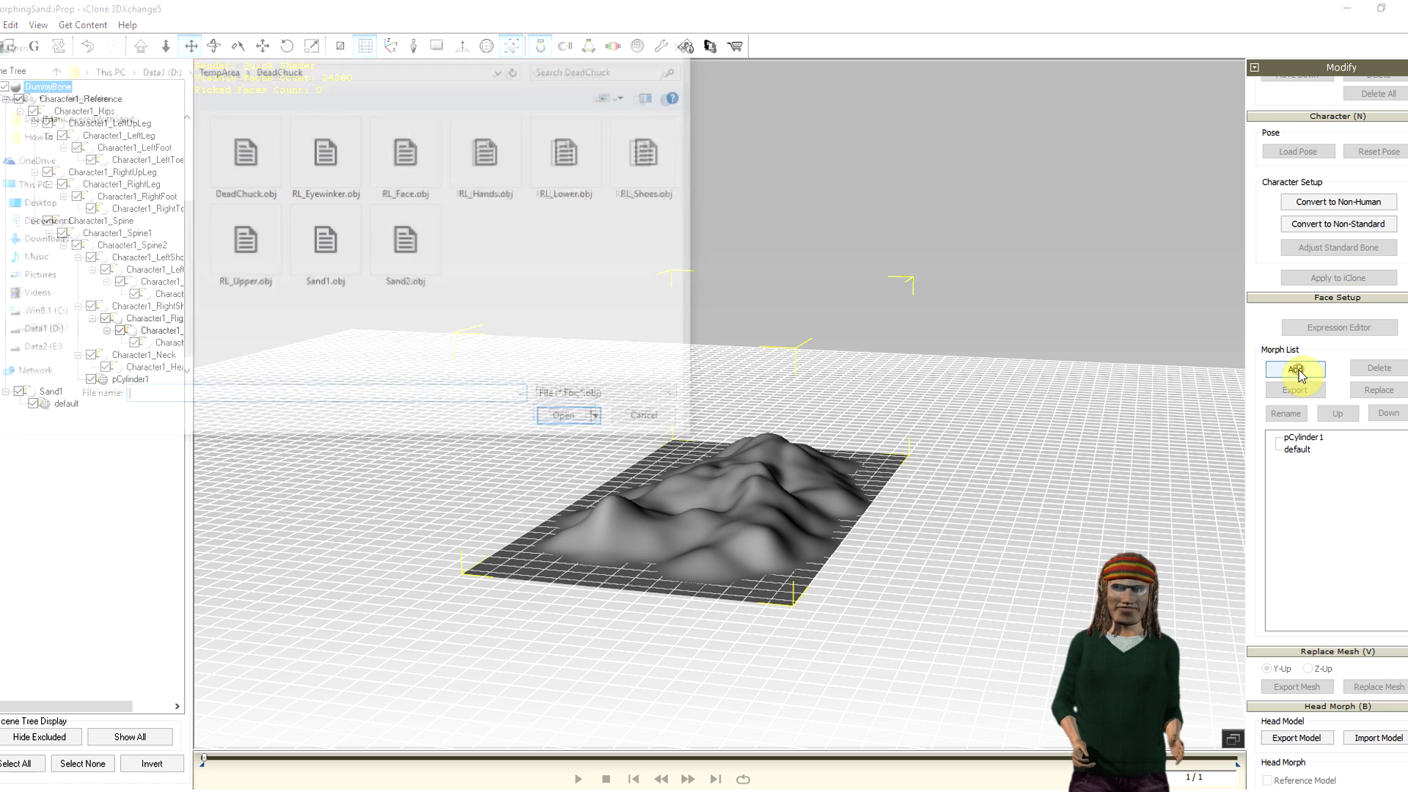
click(335, 268)
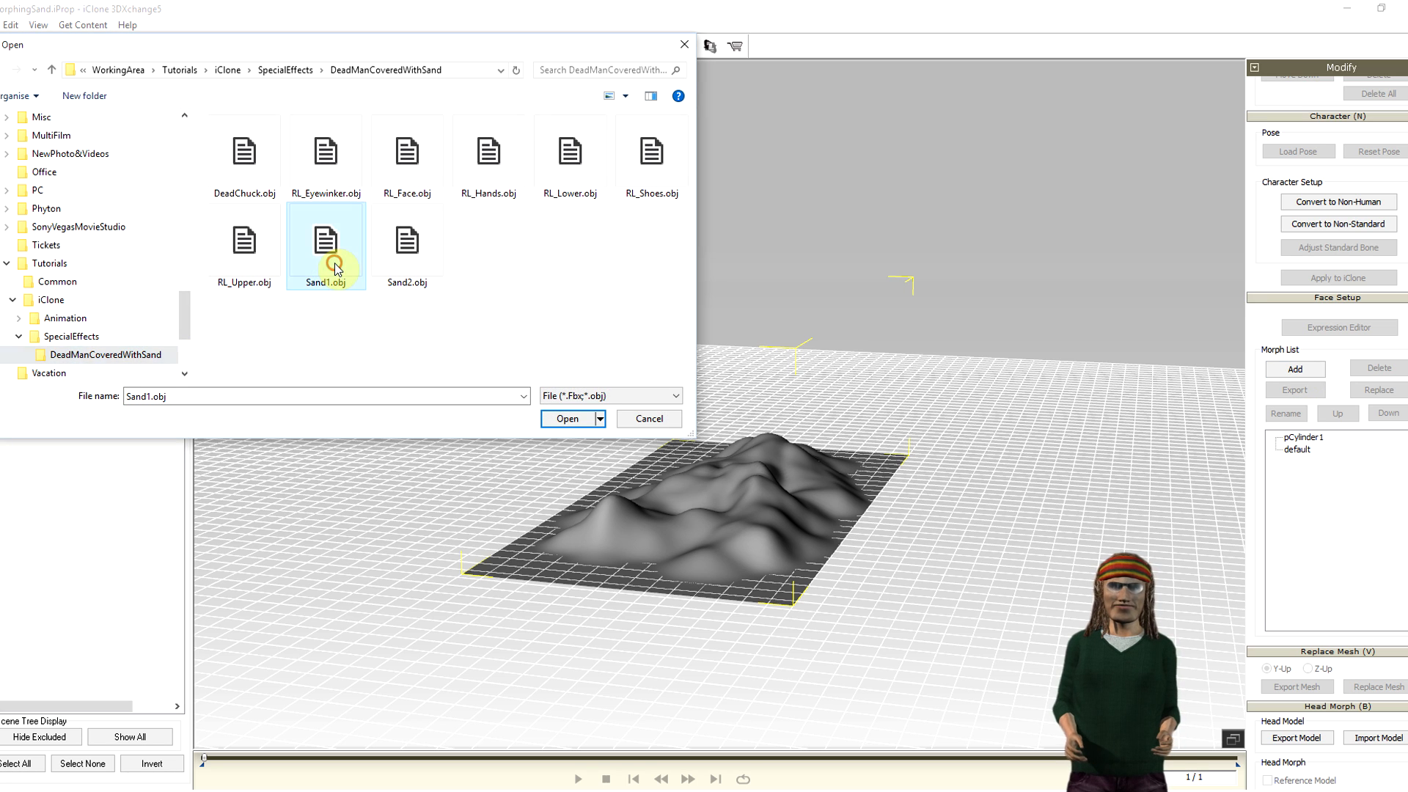
click(572, 420)
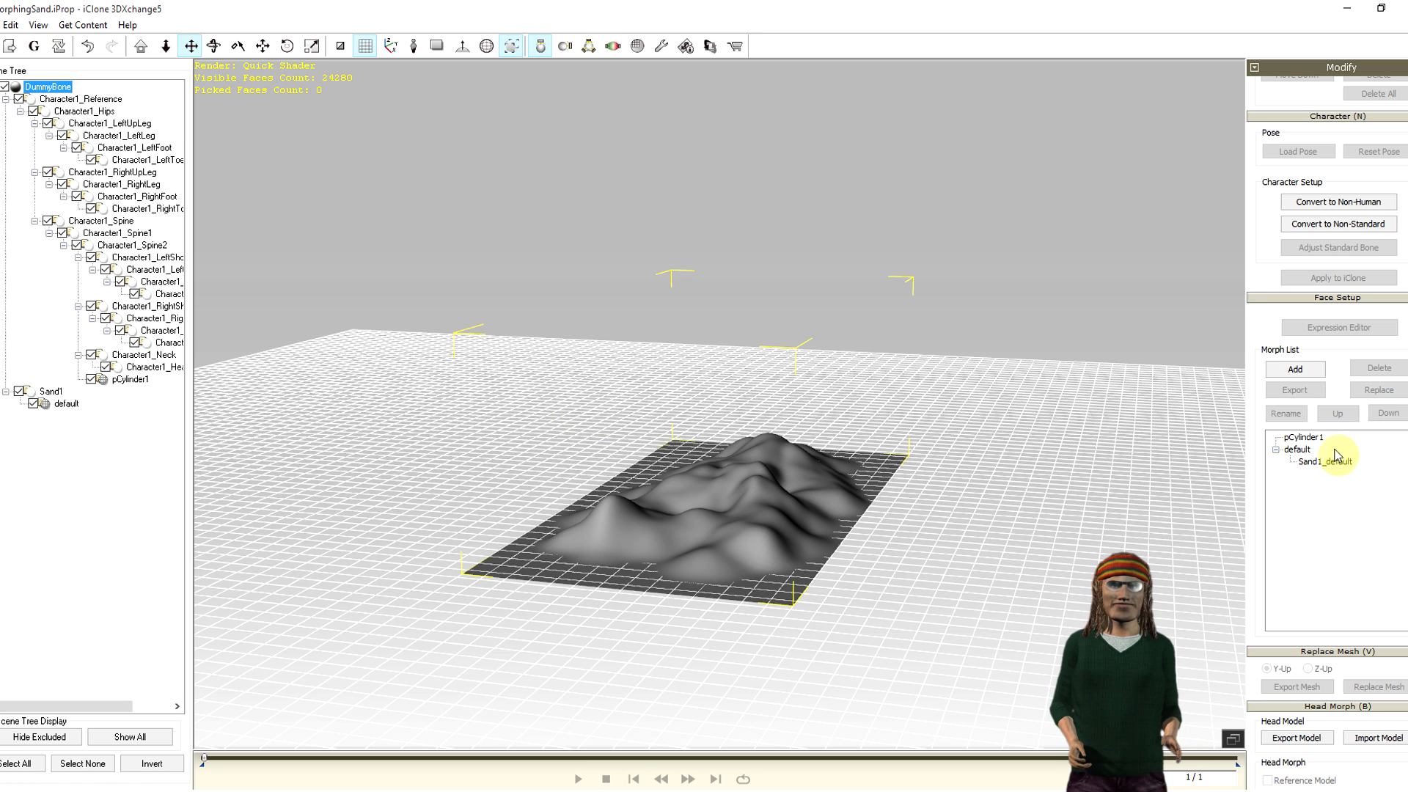
- Add Sand2.obj from the same folder as a second morph in the morph list
click(1299, 380)
click(407, 245)
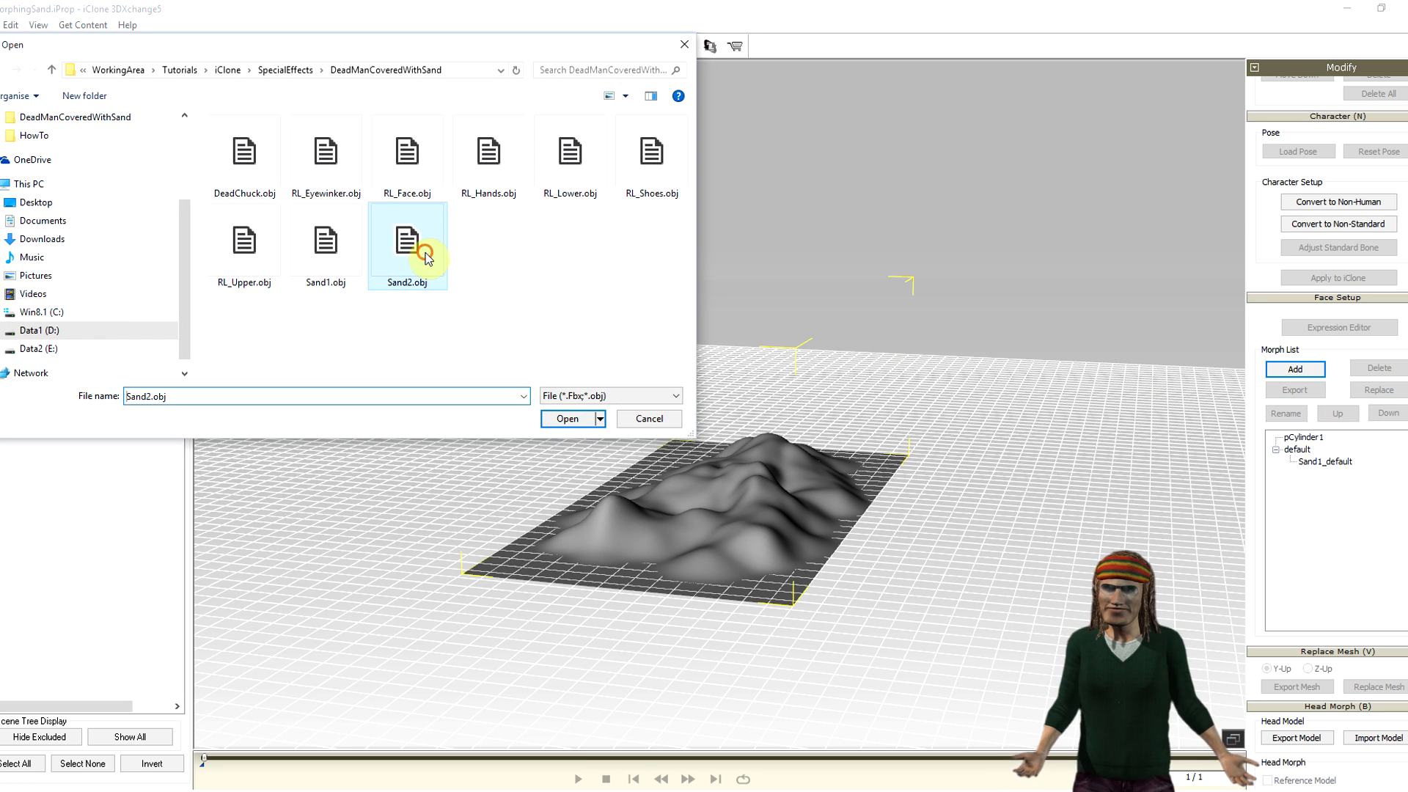
click(565, 419)
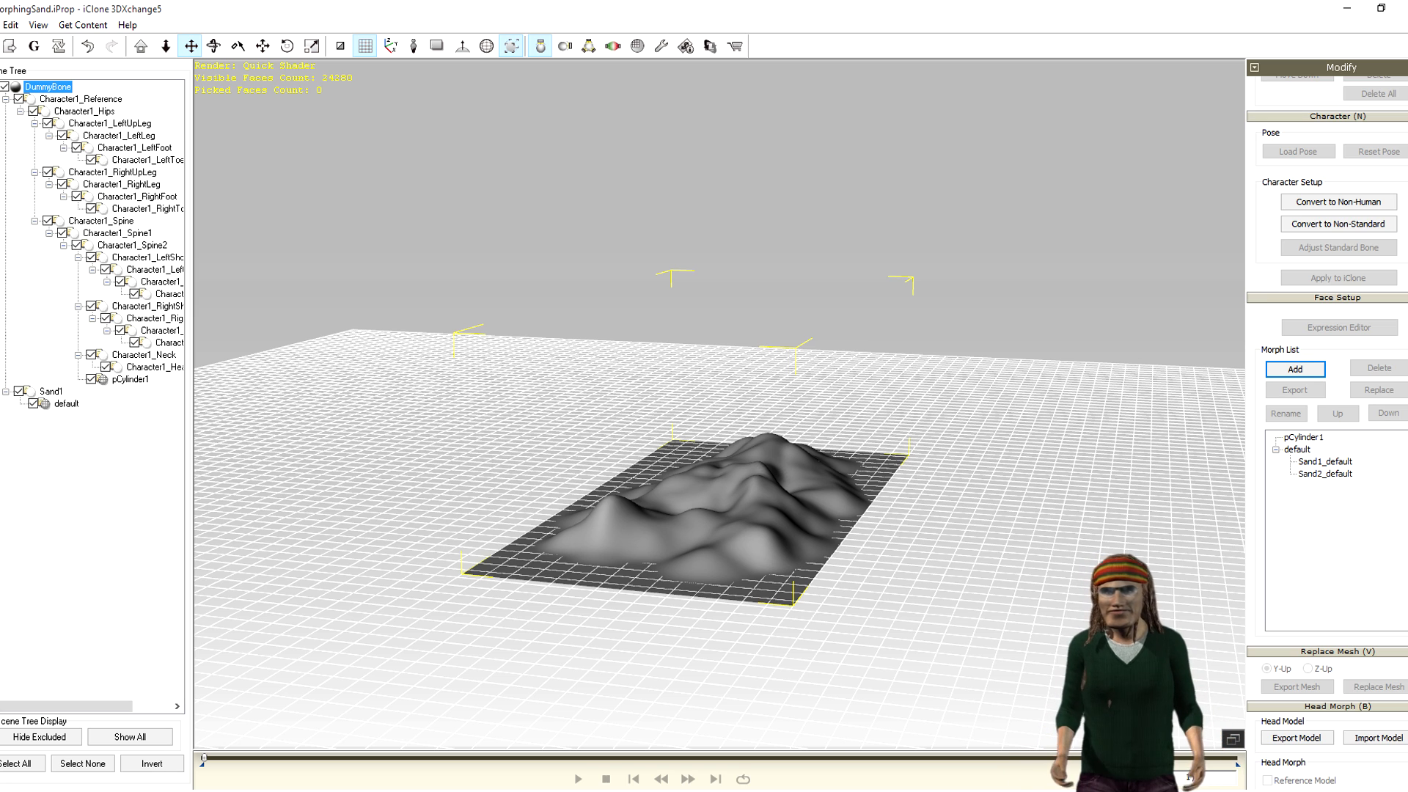
- Convert DummyBone to a non-standard character using the Maya Human-IK bone preset with the characterization set active
scroll(1327, 432, down, 8)
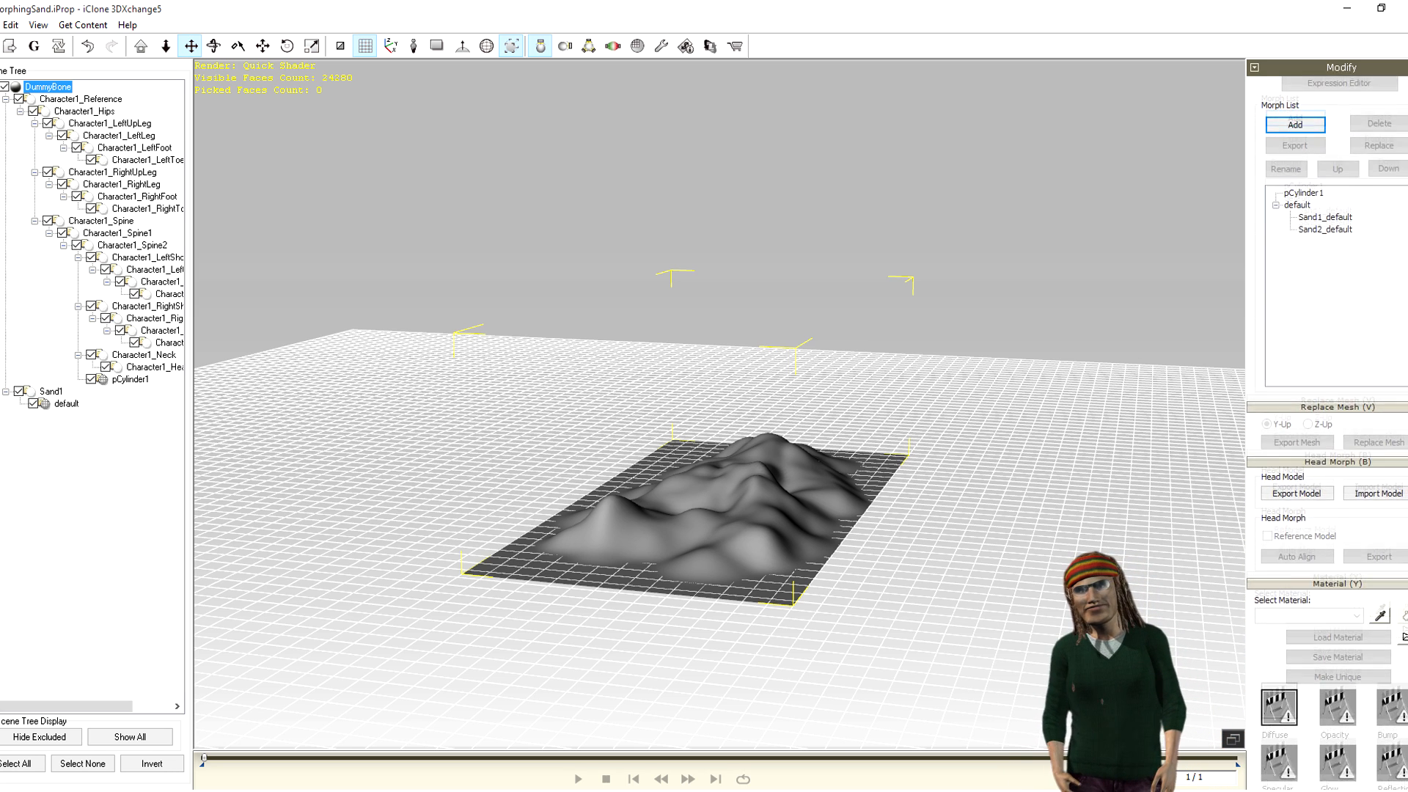
scroll(1326, 433, down, 2)
scroll(1327, 433, down, 1)
scroll(1327, 433, down, 12)
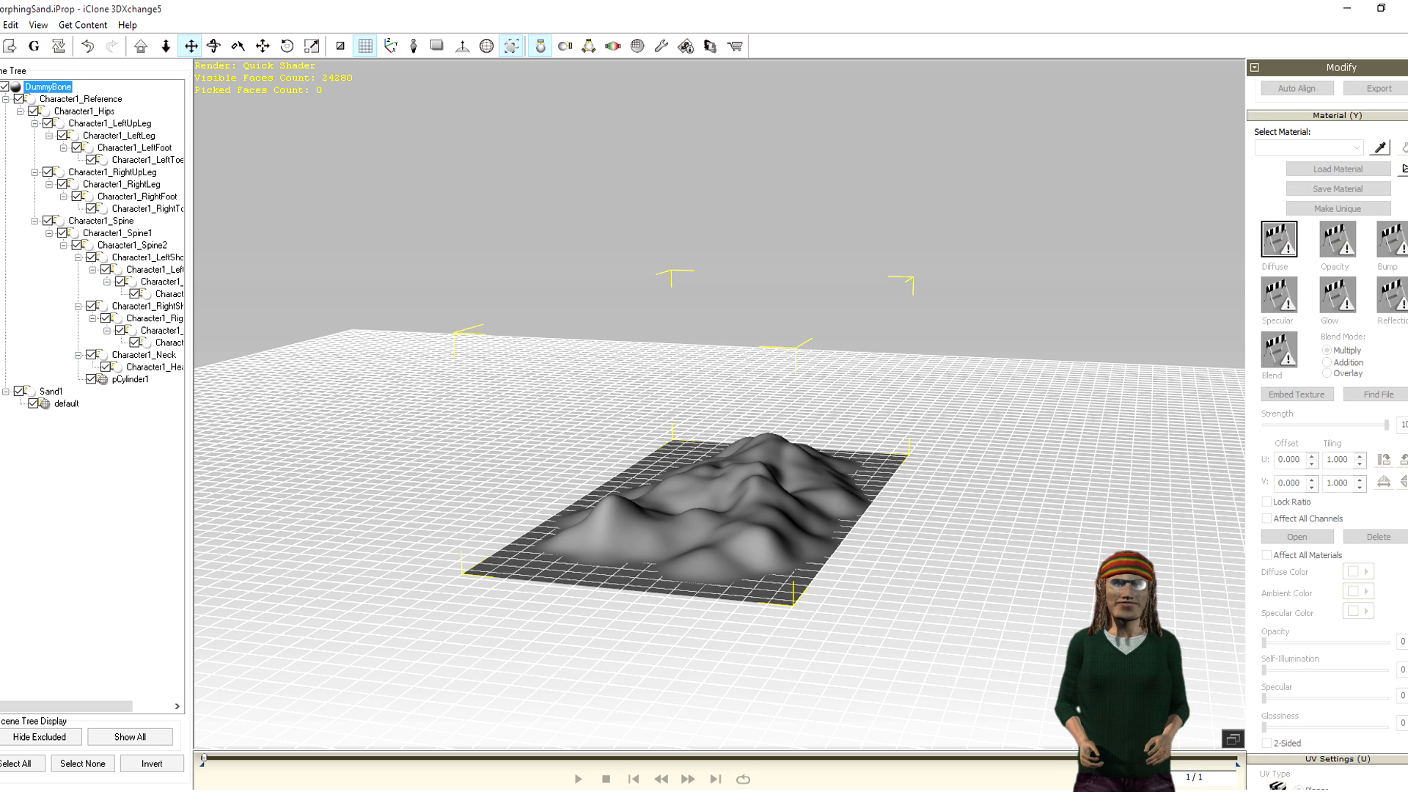
scroll(1327, 432, up, 9)
scroll(1327, 433, up, 5)
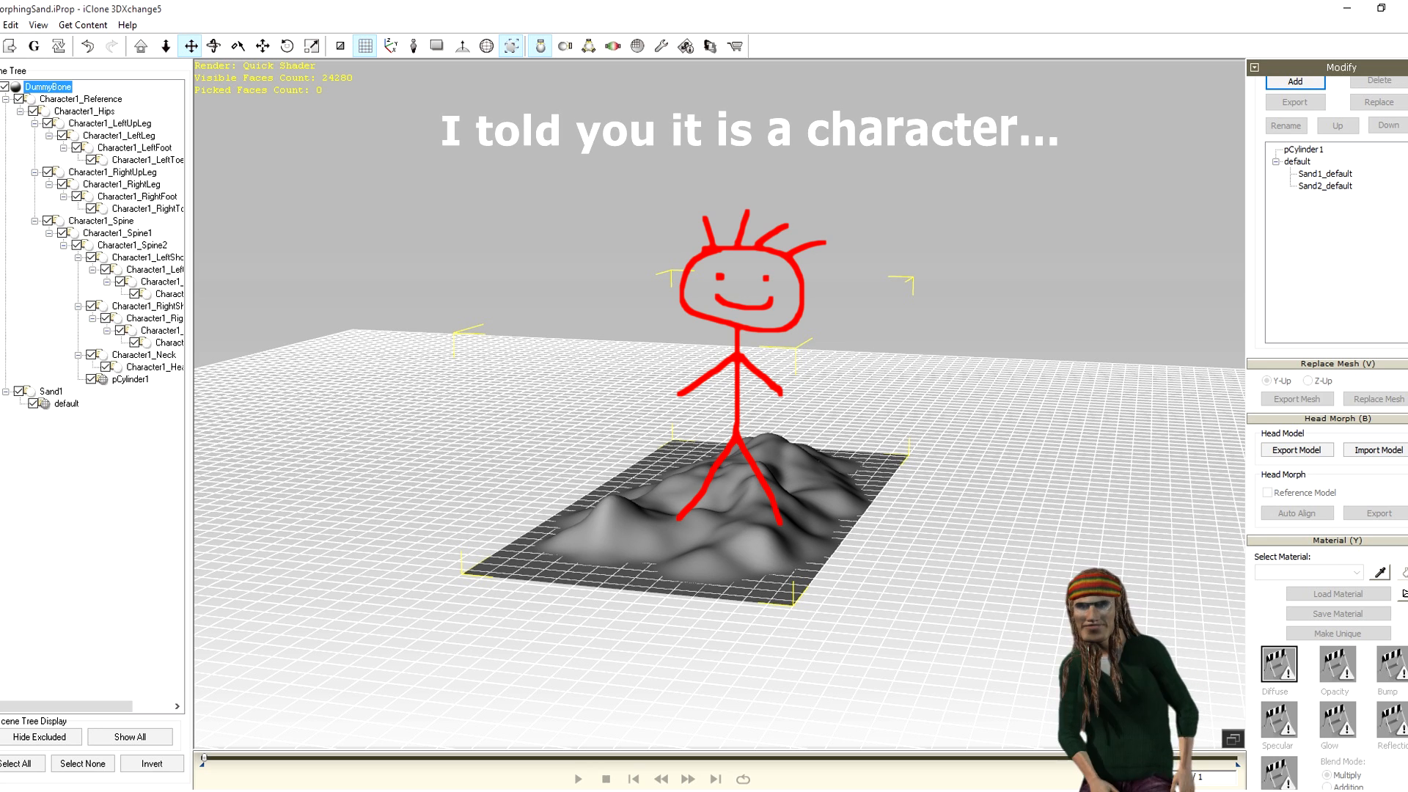
scroll(1393, 326, up, 10)
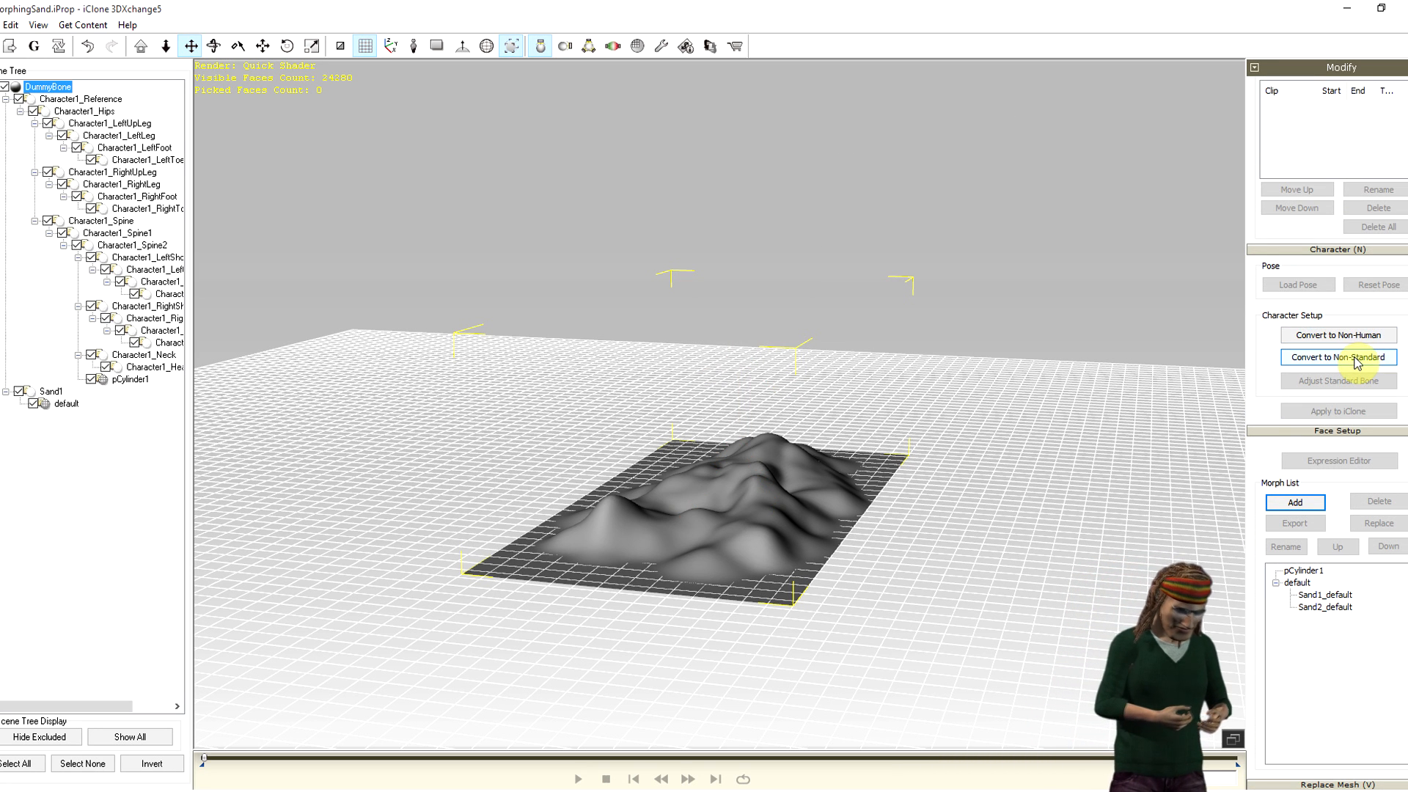
click(1356, 359)
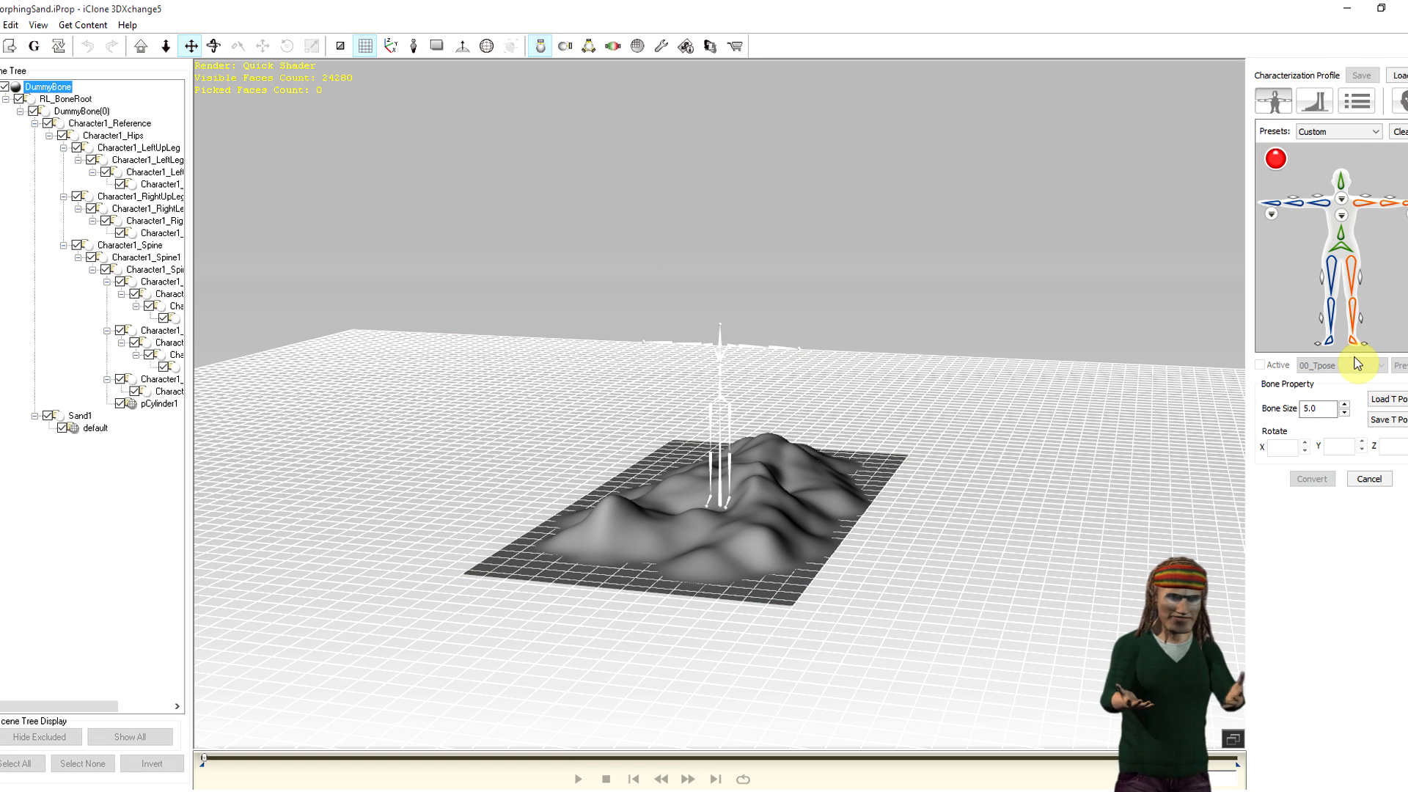
click(1373, 132)
click(1350, 184)
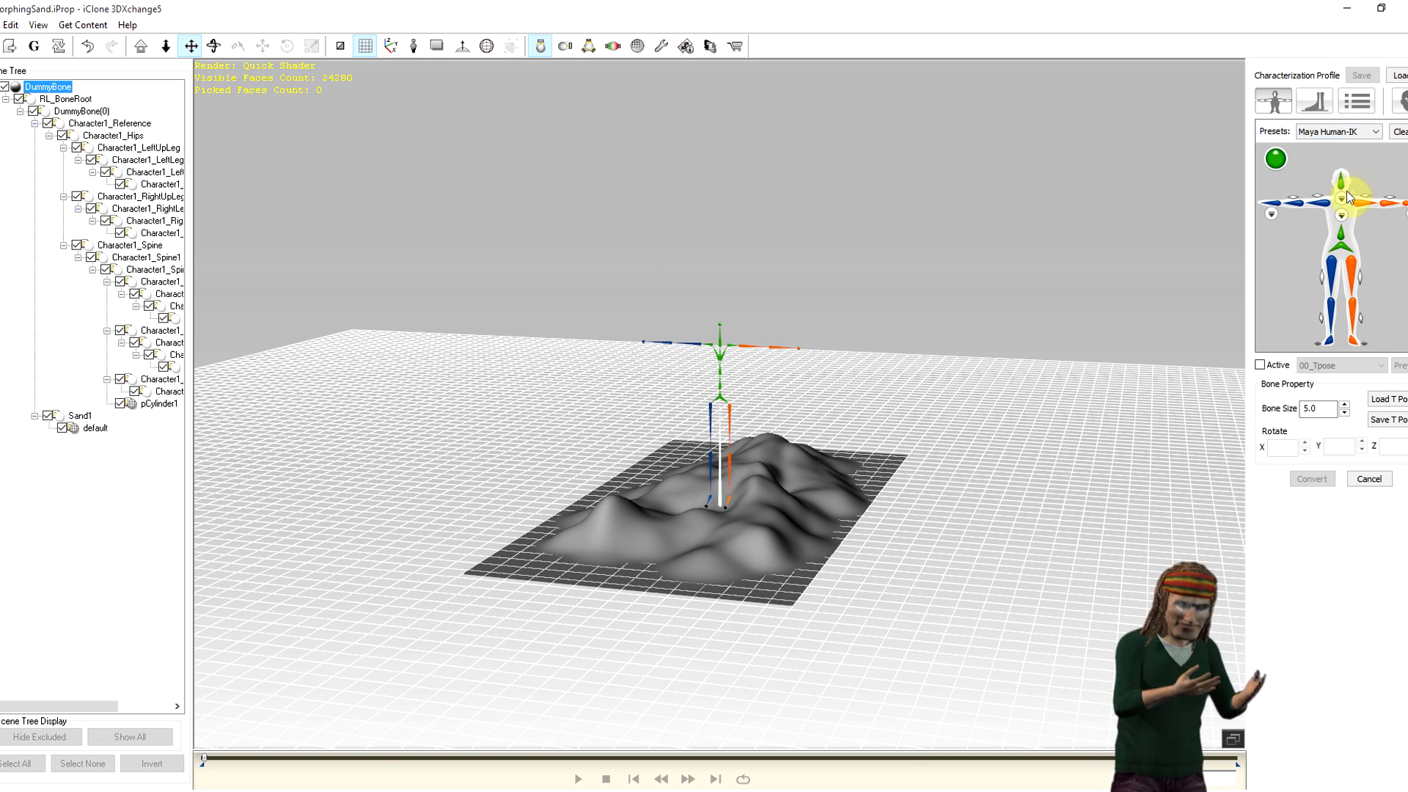
click(1261, 365)
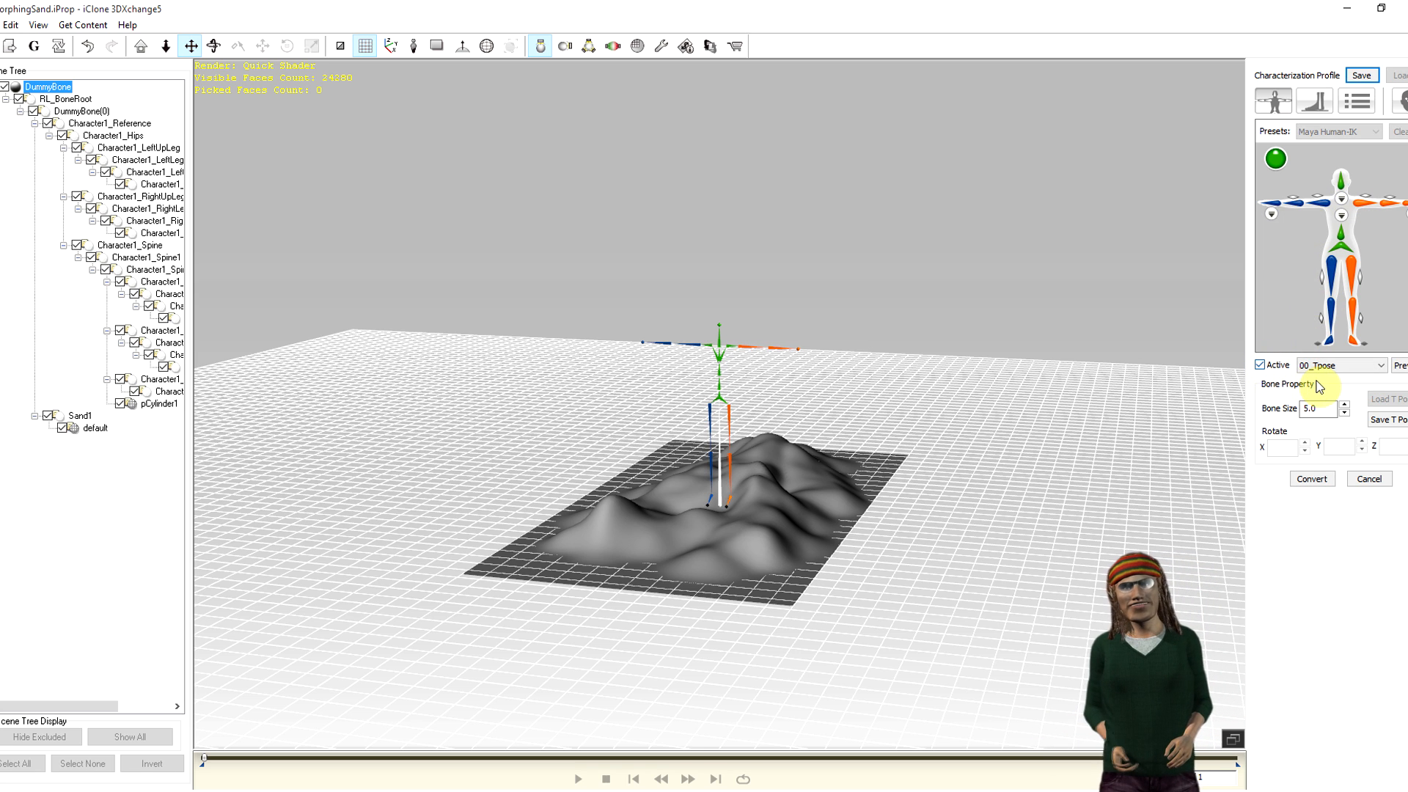
click(1313, 480)
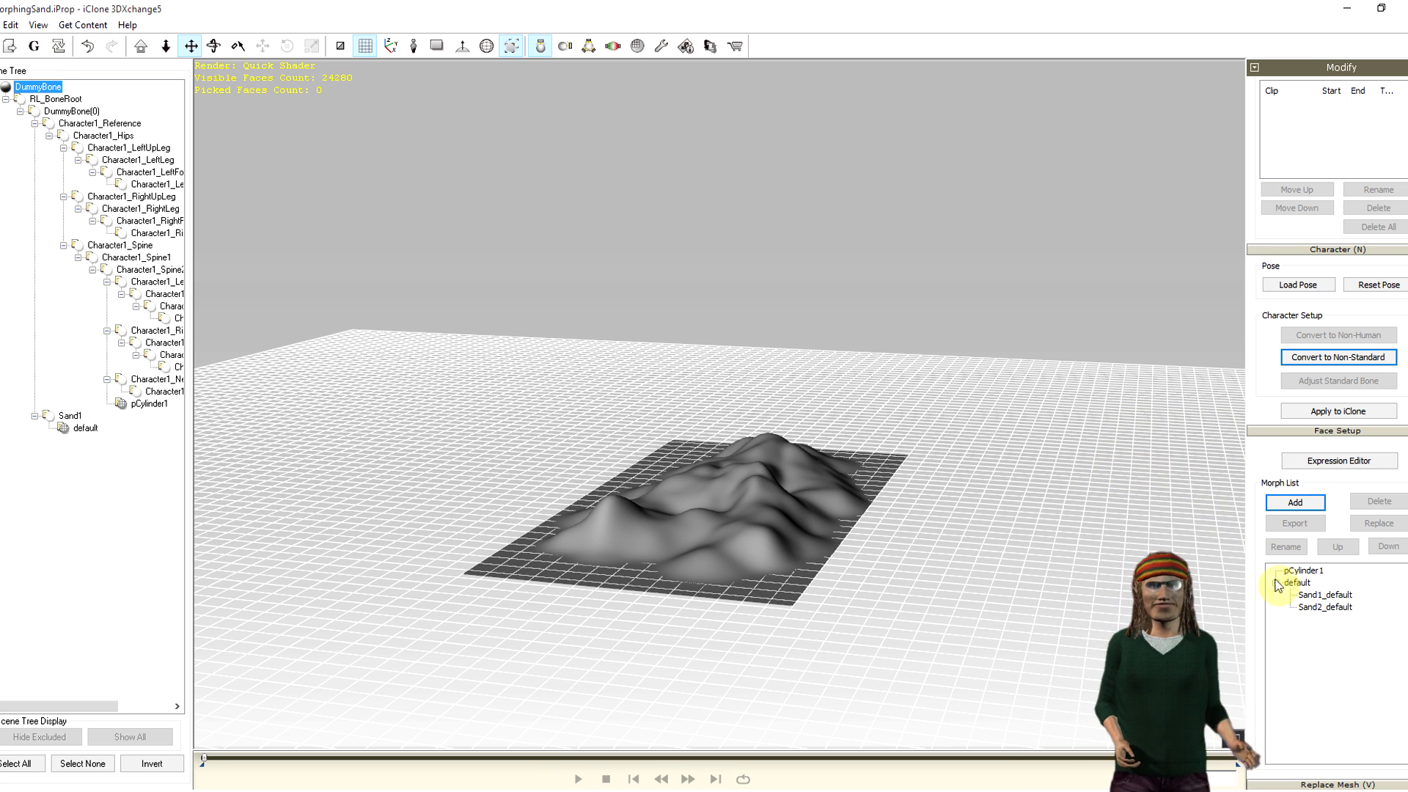
- Preview the Sand1_default and Sand2_default morphs on the sand mesh
click(1314, 596)
click(1322, 609)
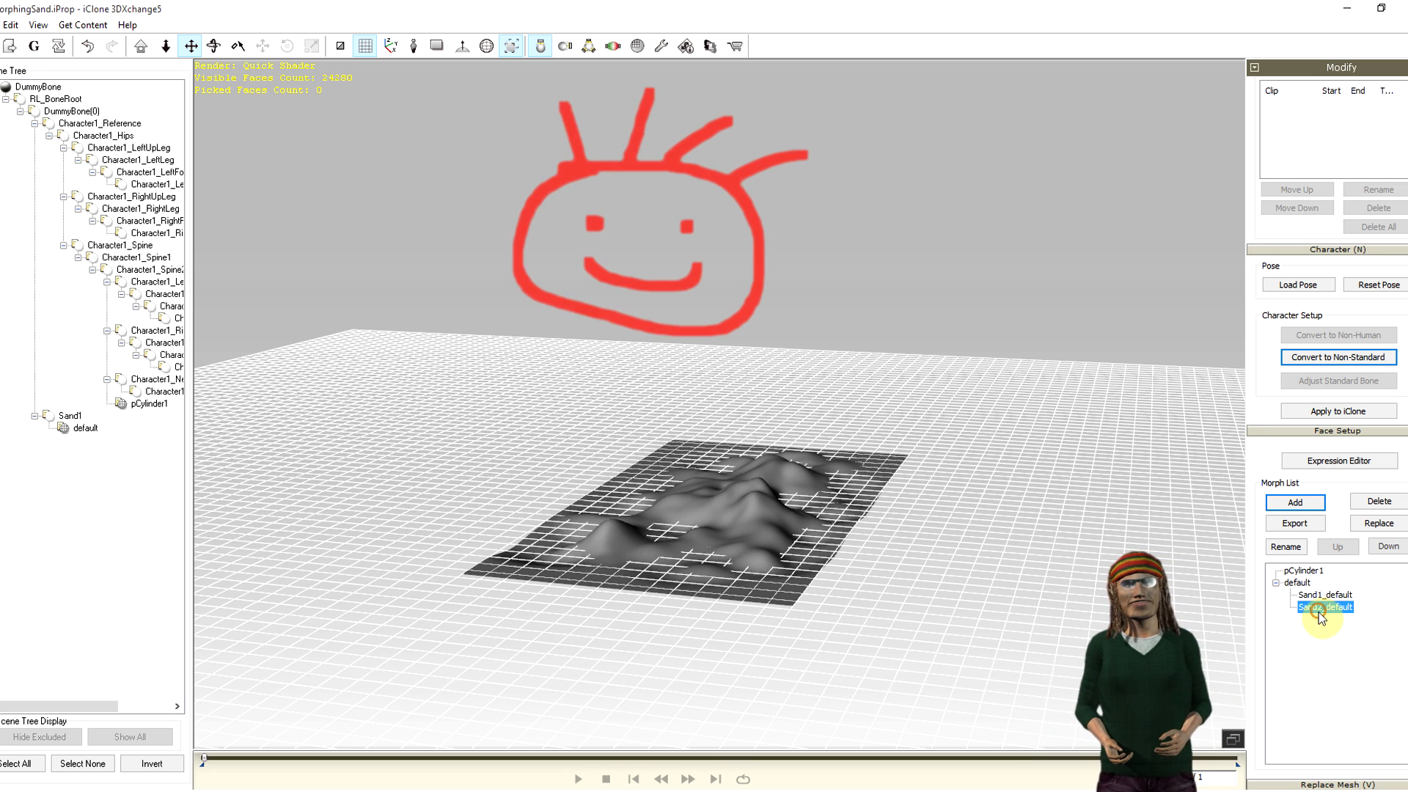
click(1320, 595)
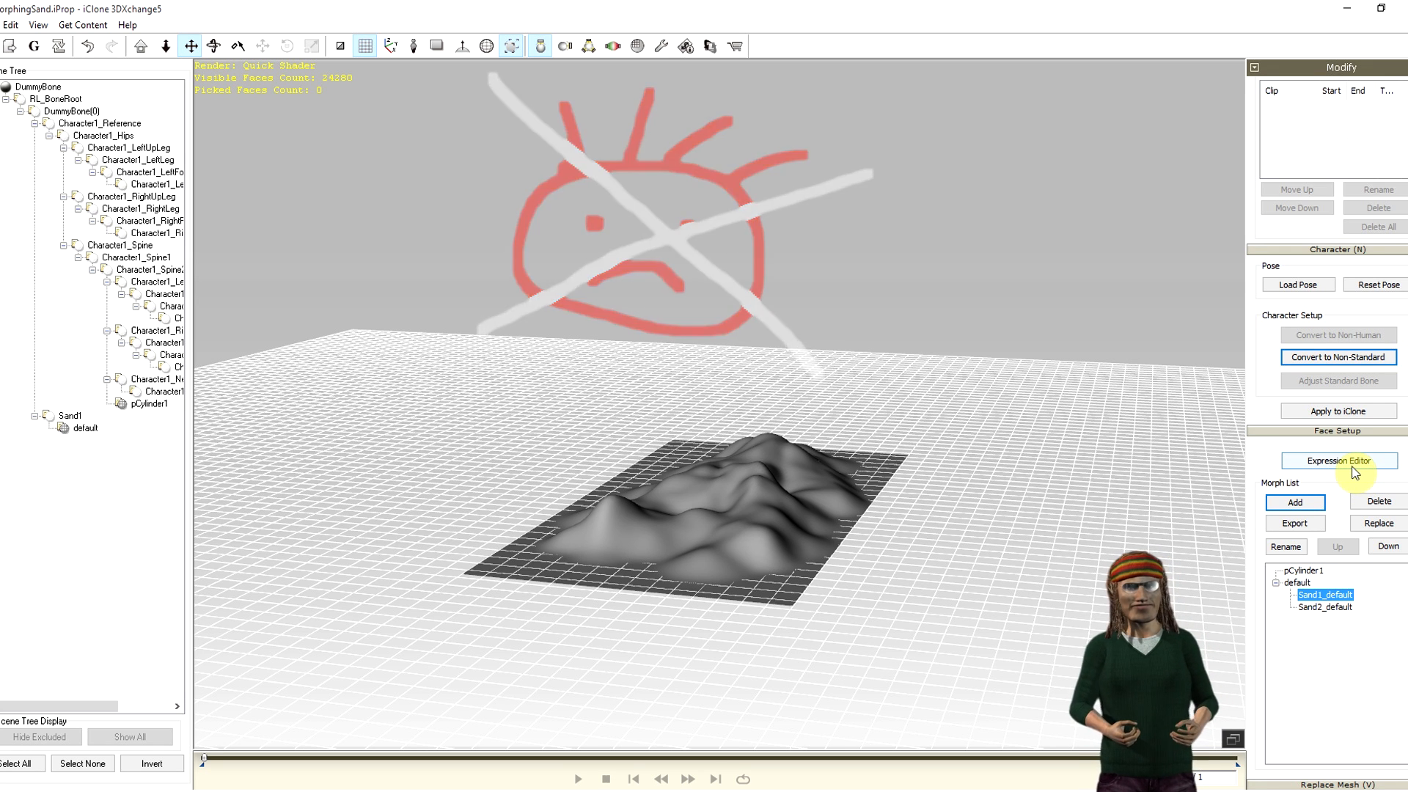
- In the Expression Editor, define the Upward movement of Custom Group 1 with Sand1_default at 100
click(1335, 460)
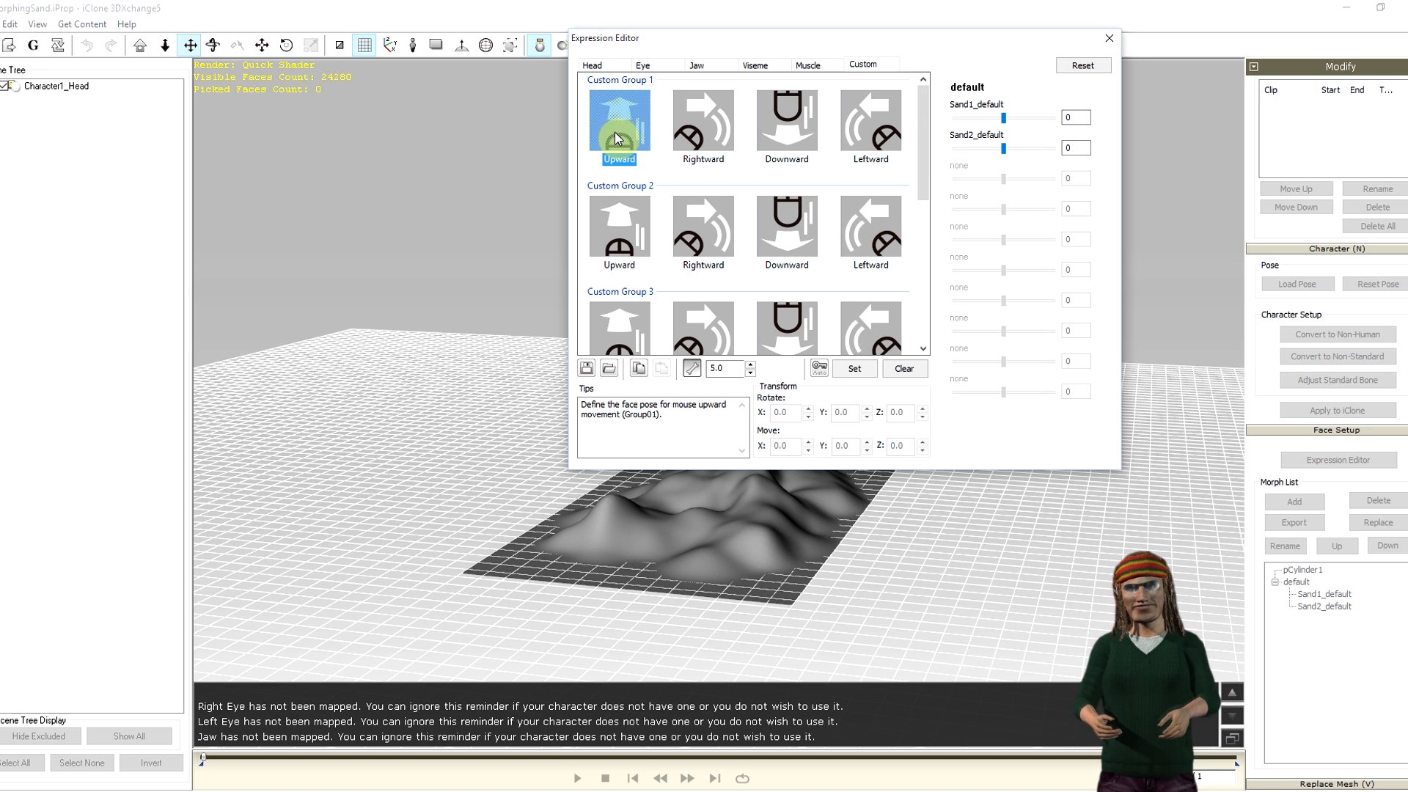
click(593, 65)
click(642, 64)
click(700, 68)
click(807, 65)
click(871, 65)
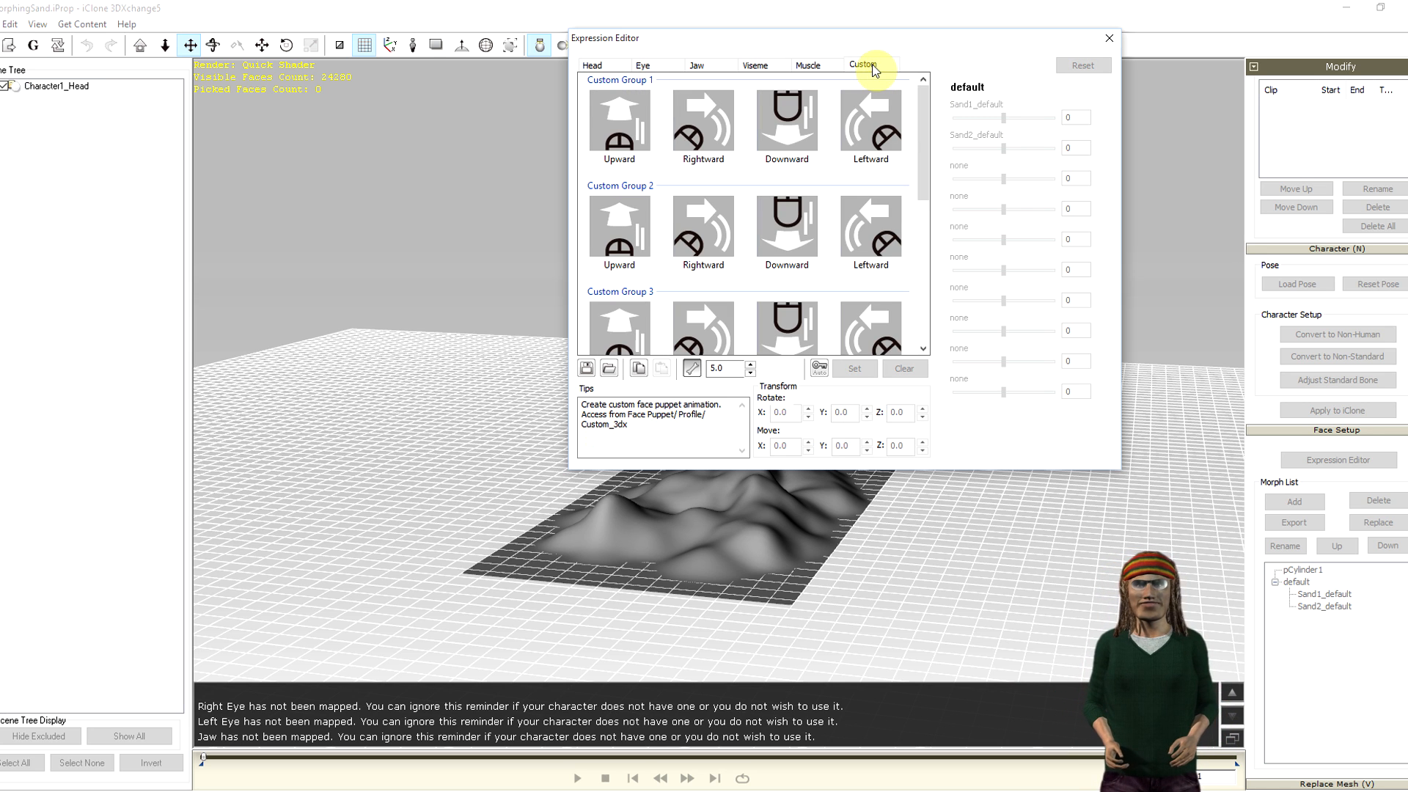
click(627, 126)
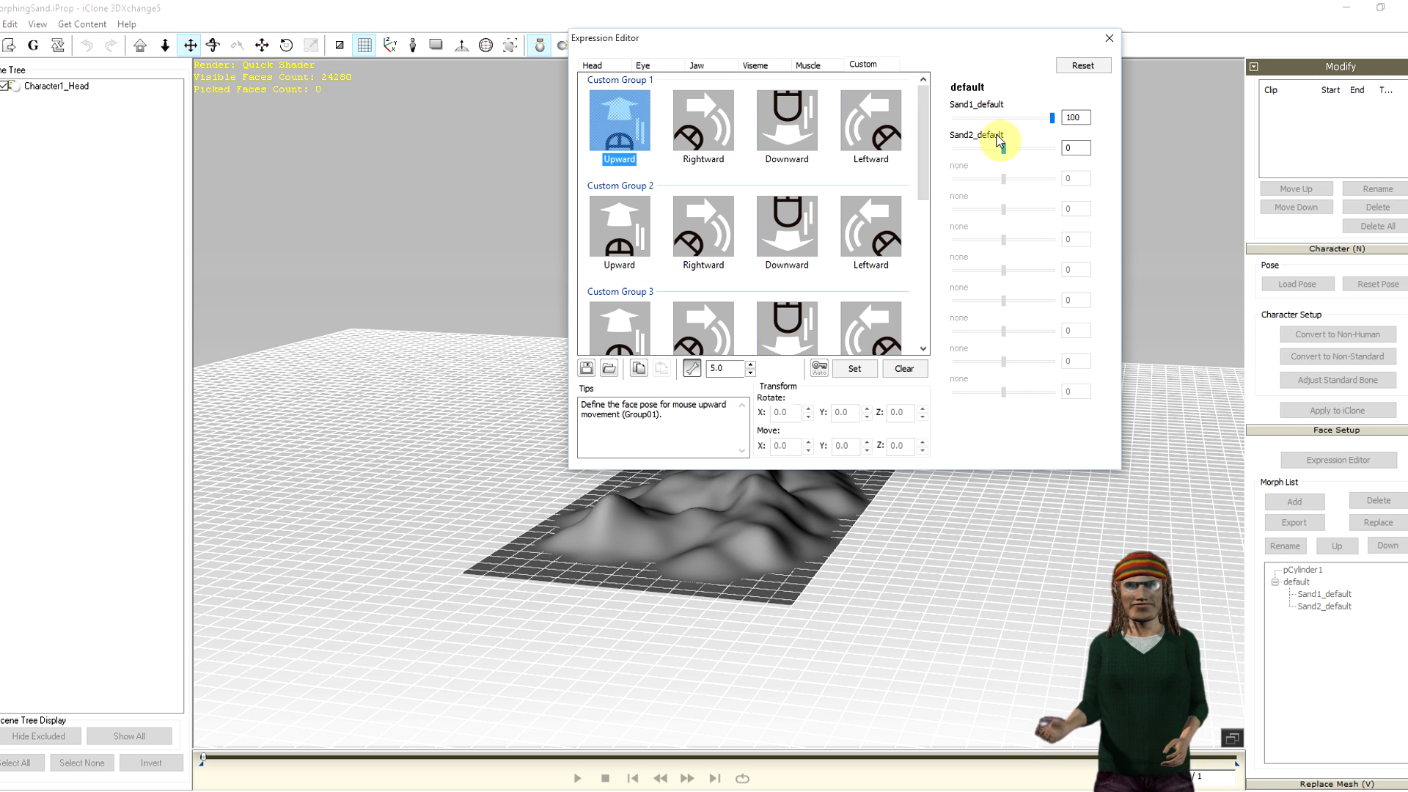
click(858, 375)
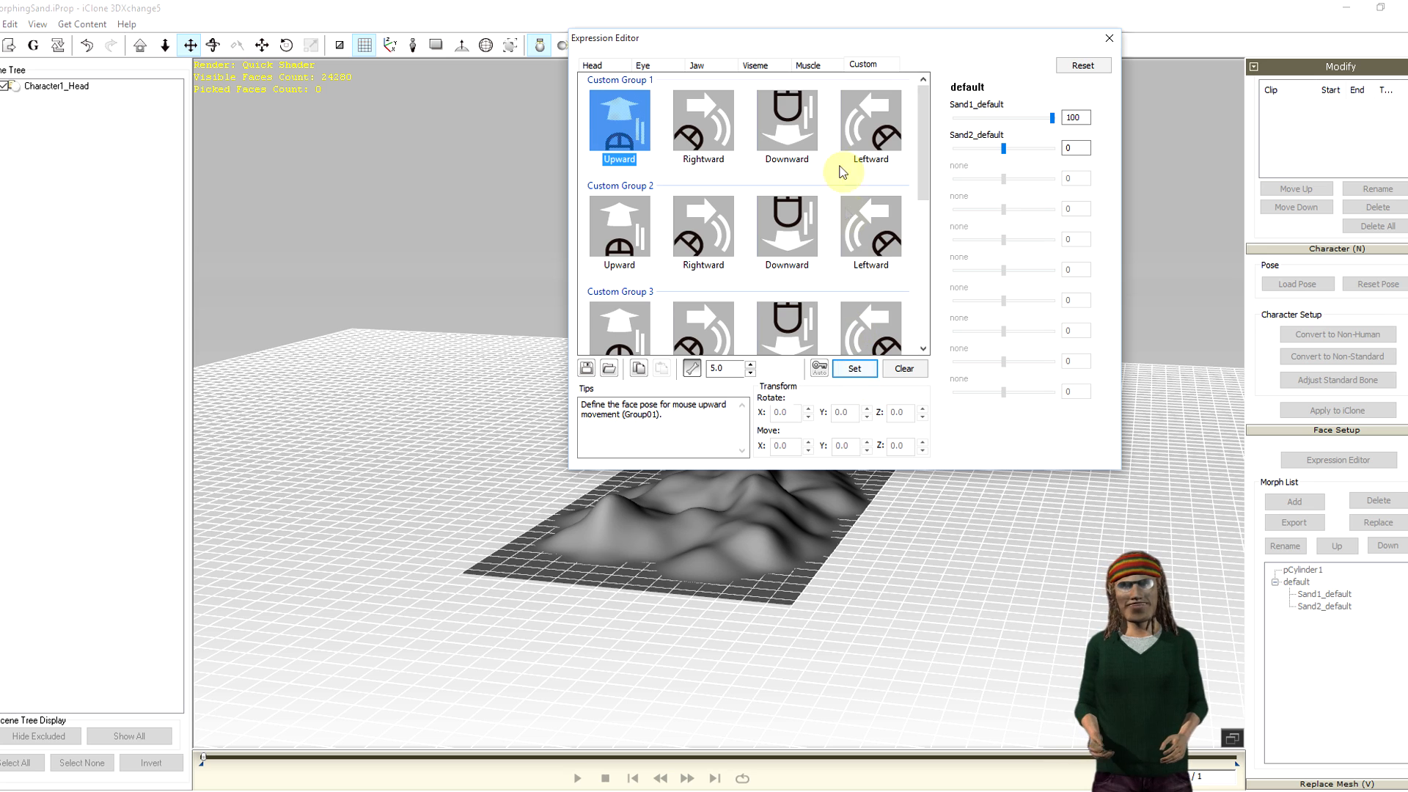
- Define the Downward movement of Custom Group 1 with Sand2_default at 100, and close the Expression Editor
click(787, 125)
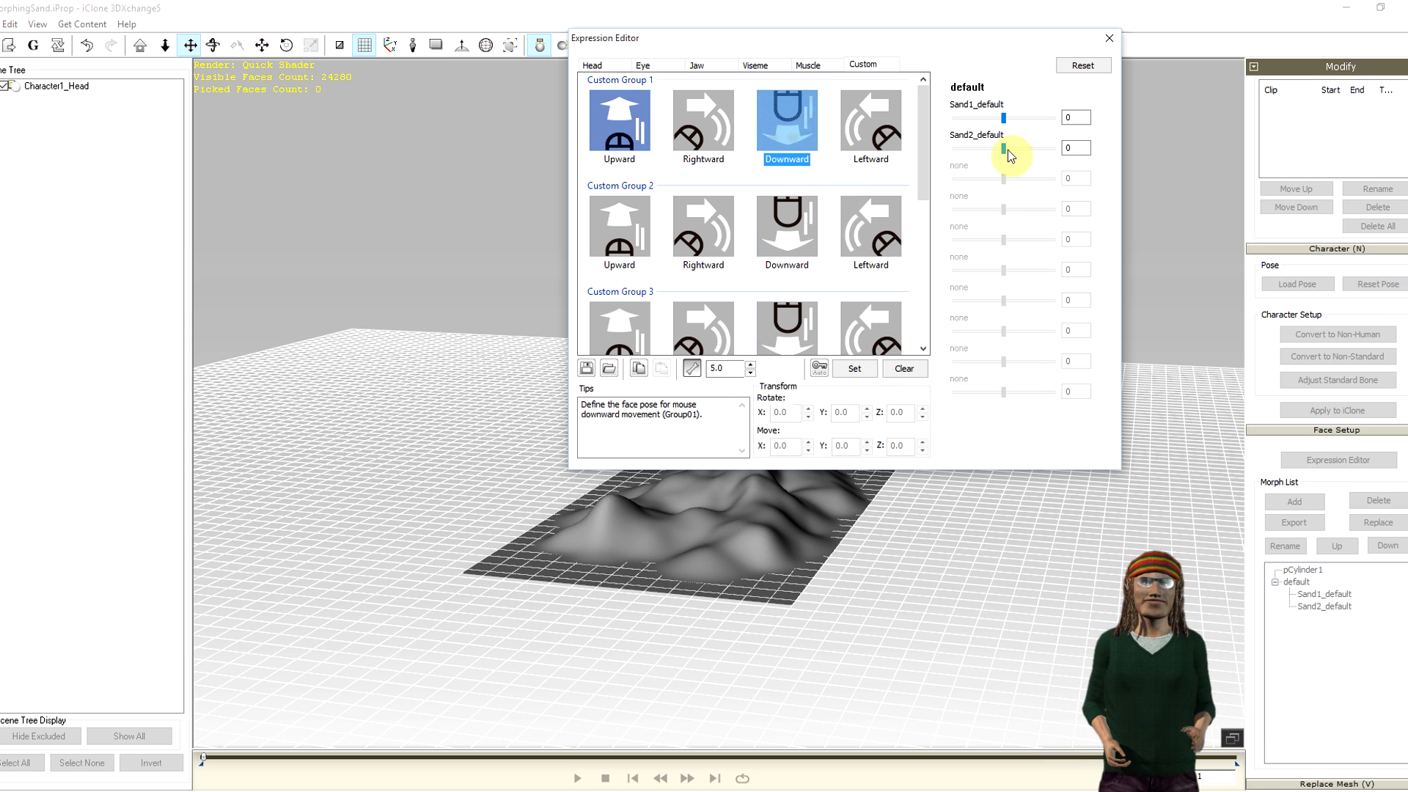
drag(1004, 151, 1075, 149)
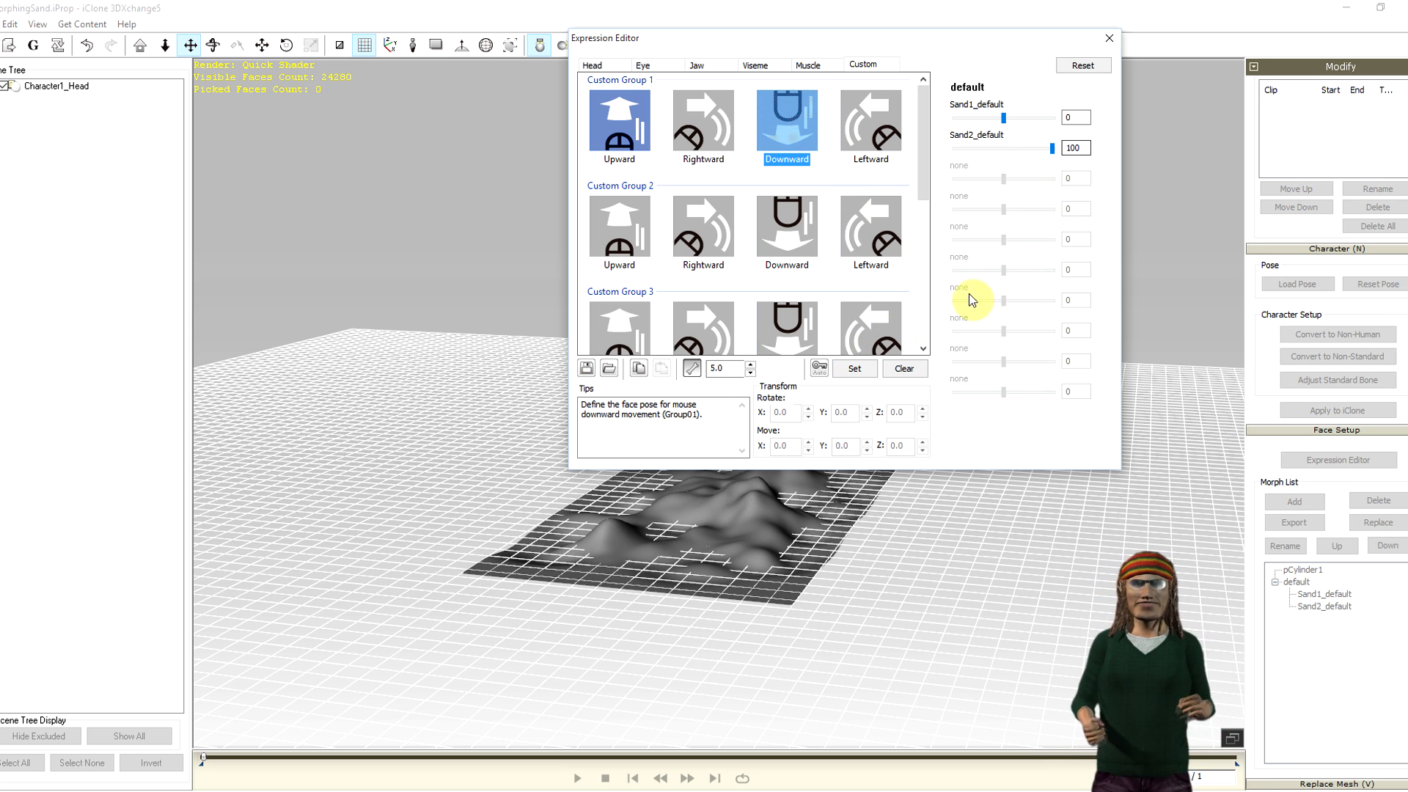
click(857, 371)
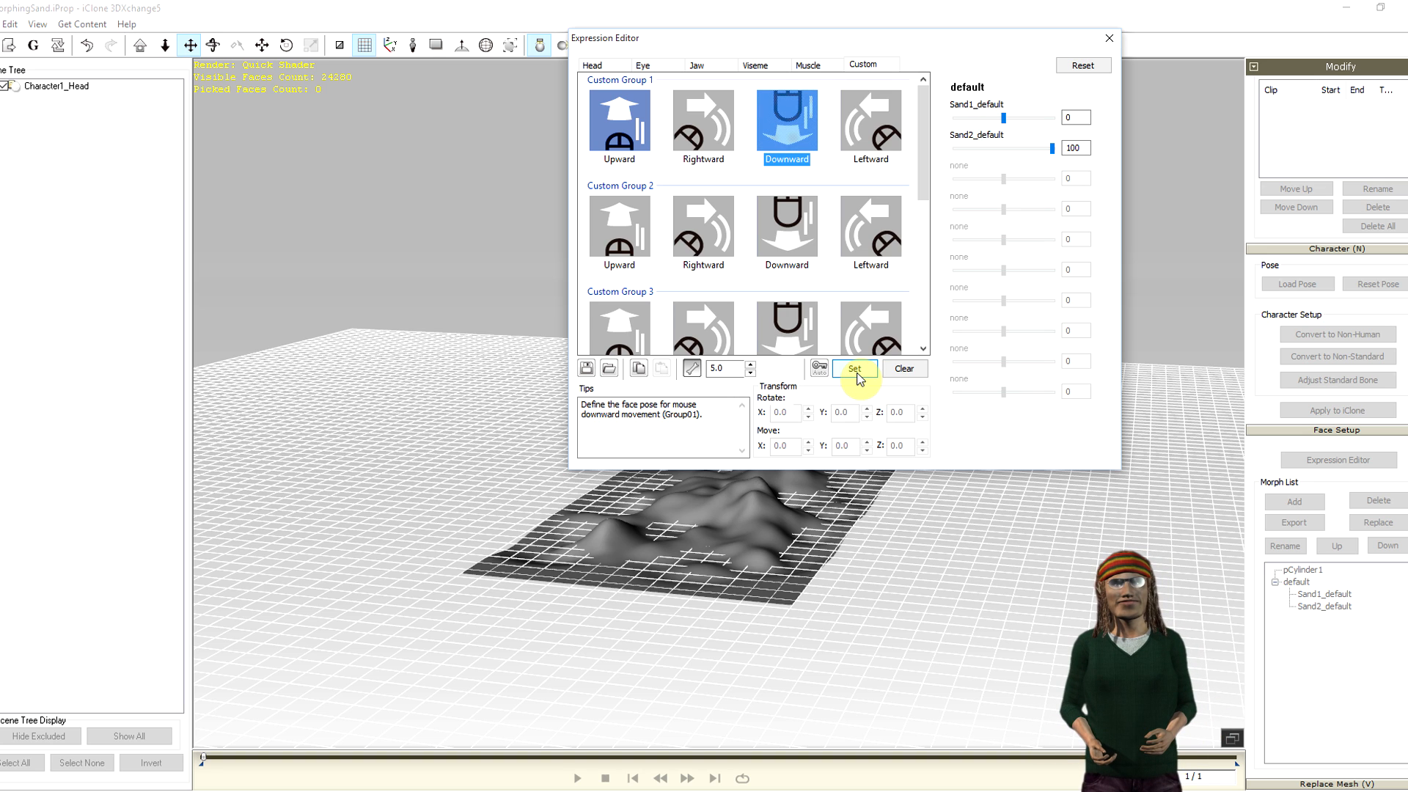
click(1106, 34)
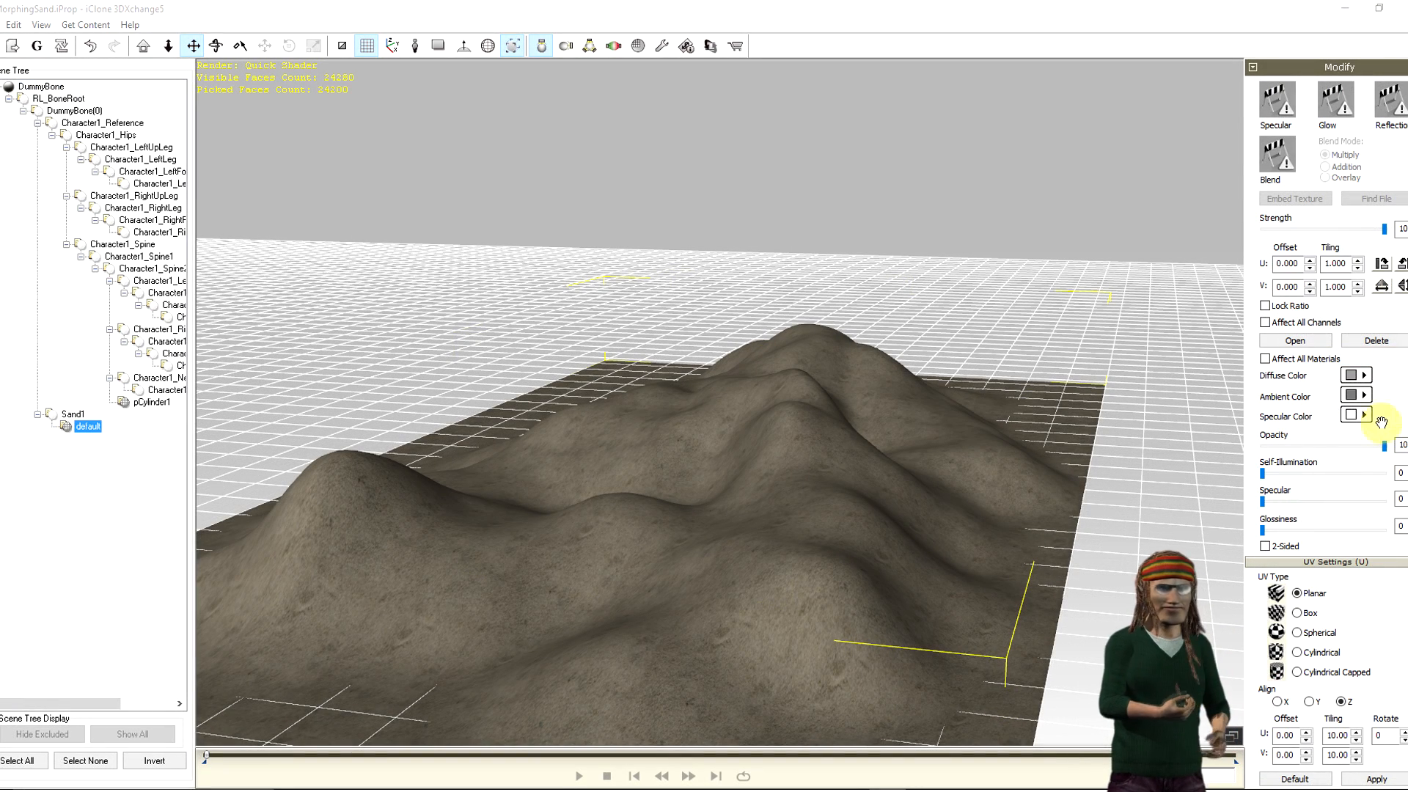
- Set the sand material's diffuse colour to a grey with red, green and blue at 159
click(1366, 377)
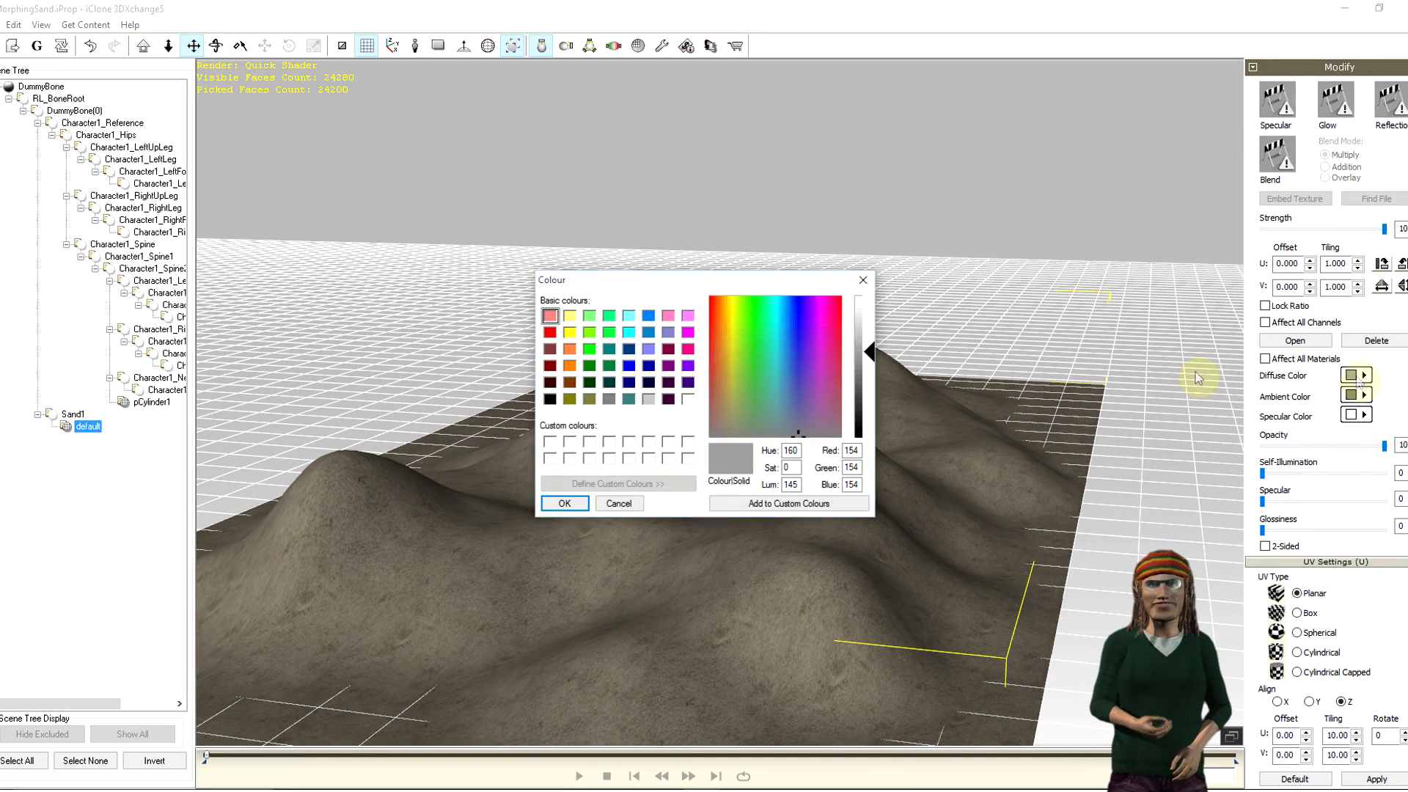
mouse_move(871, 346)
mouse_down()
mouse_move(868, 320)
mouse_move(874, 430)
mouse_move(870, 331)
mouse_up()
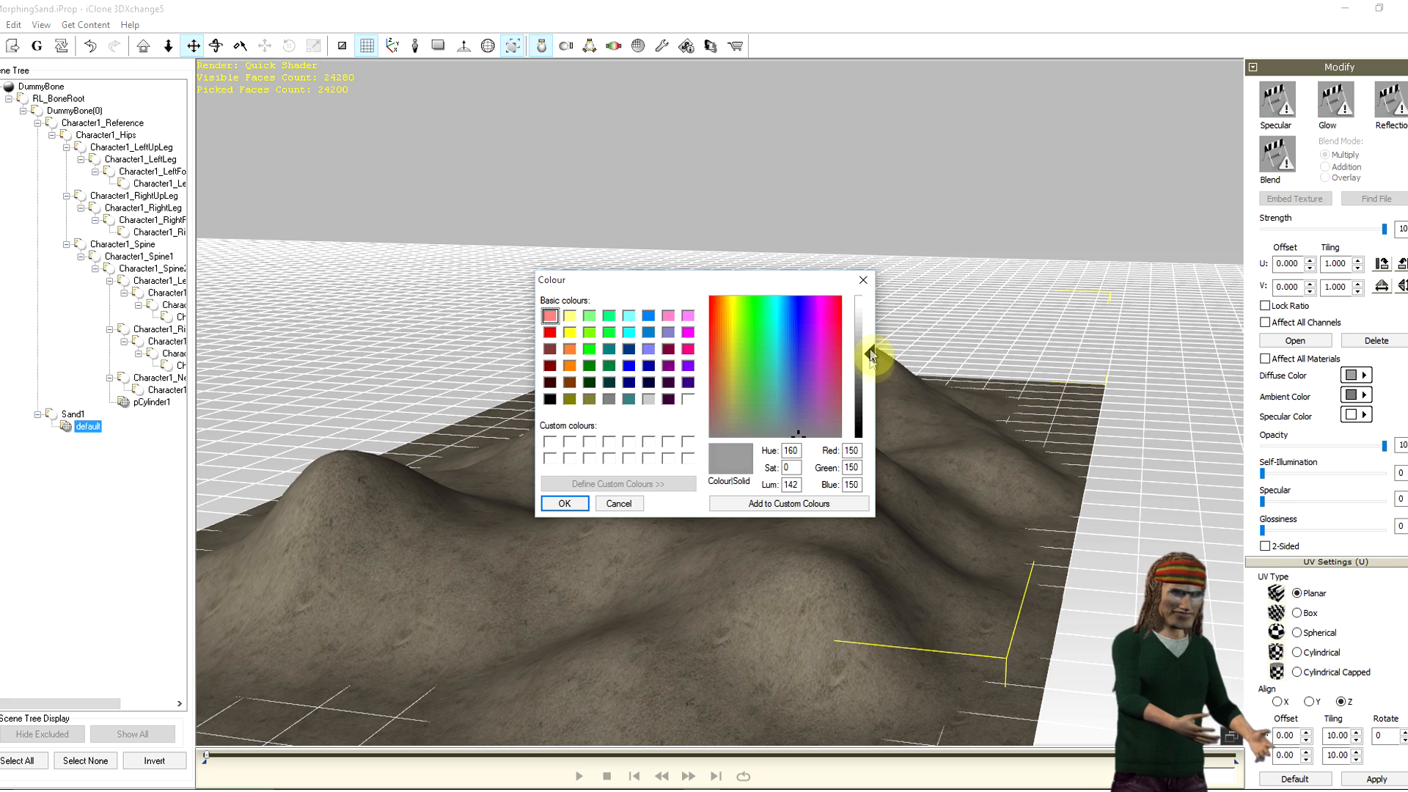
click(869, 344)
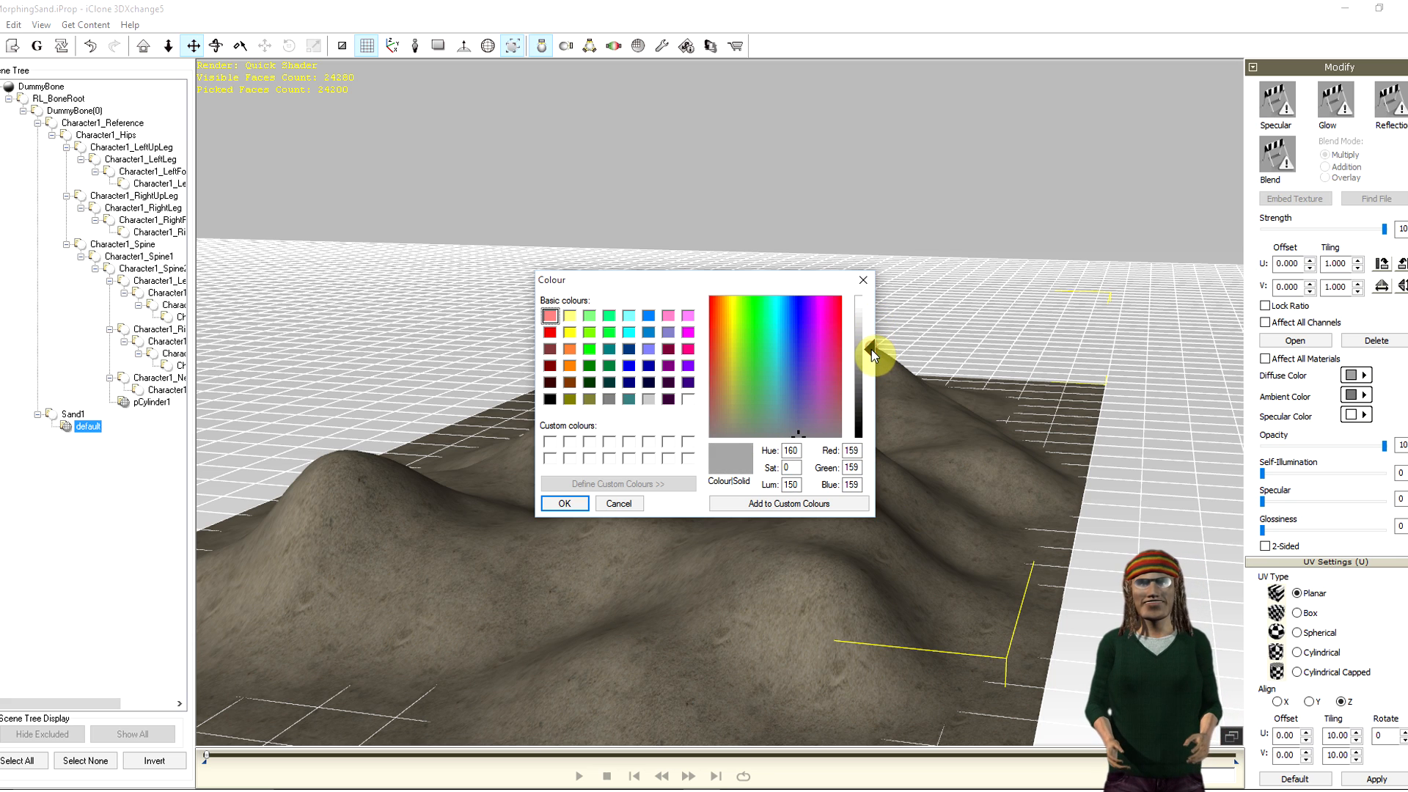
click(565, 503)
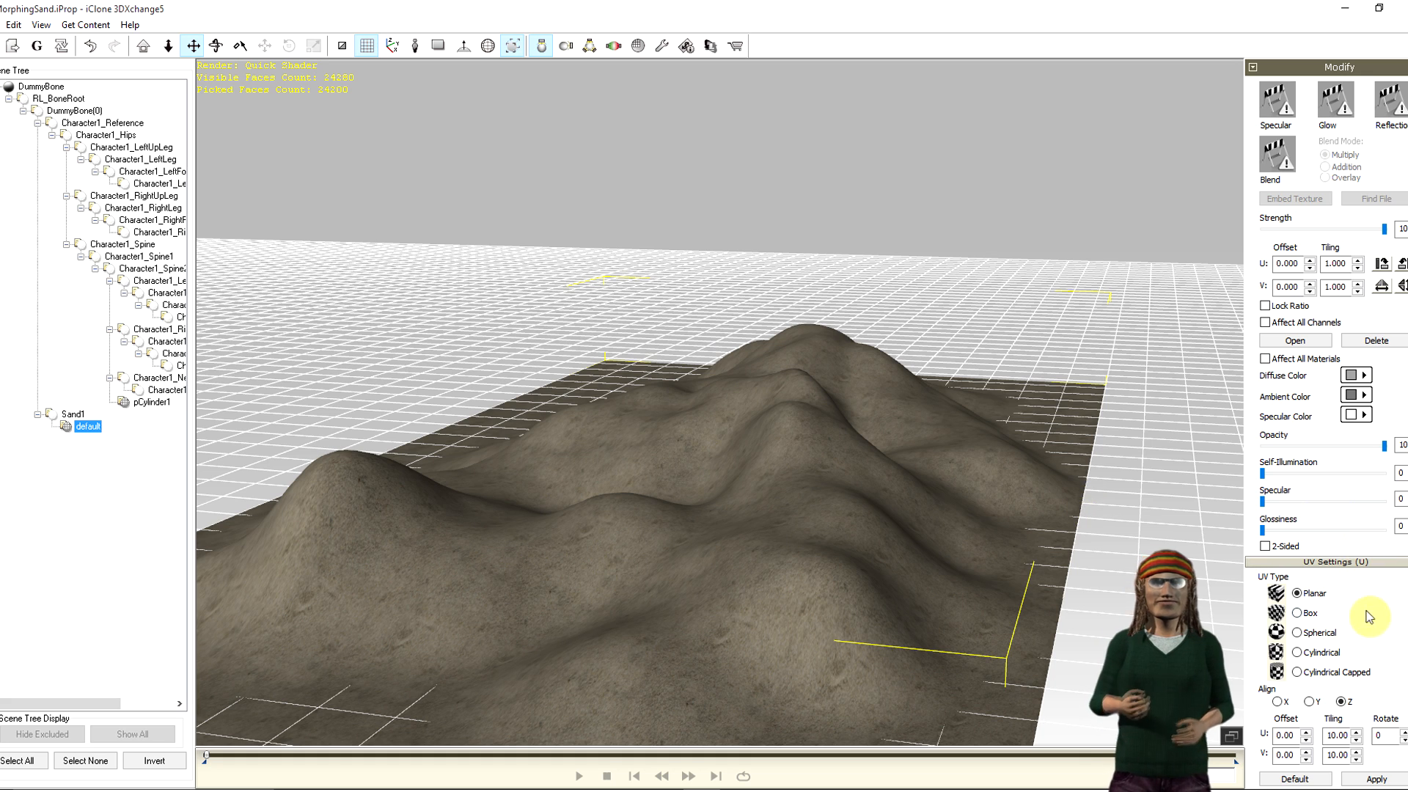
- Compare the sand's planar UV mapping aligned to the Z, Y and X axes, and apply the Z alignment
click(1377, 780)
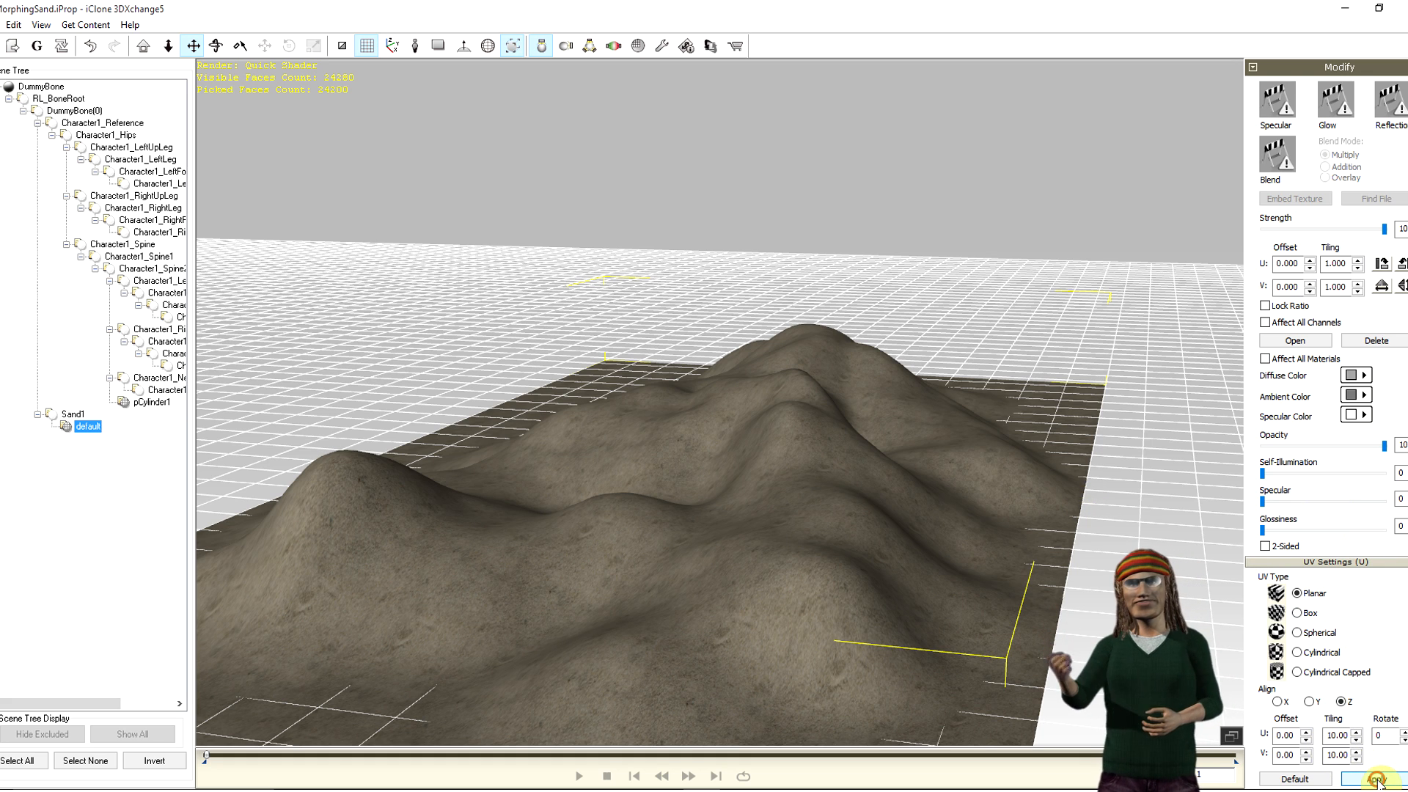
click(1309, 702)
click(1377, 780)
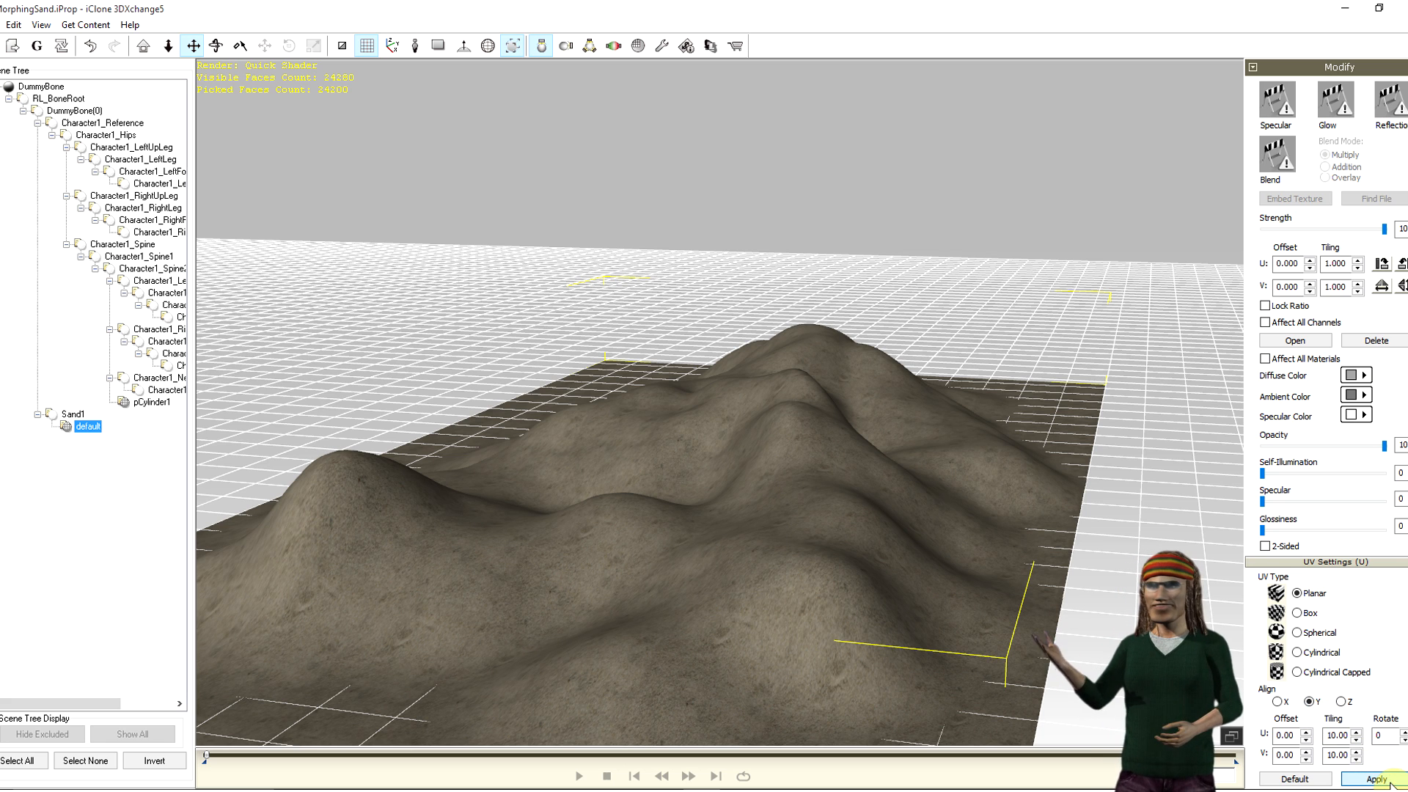
click(1277, 702)
click(1370, 780)
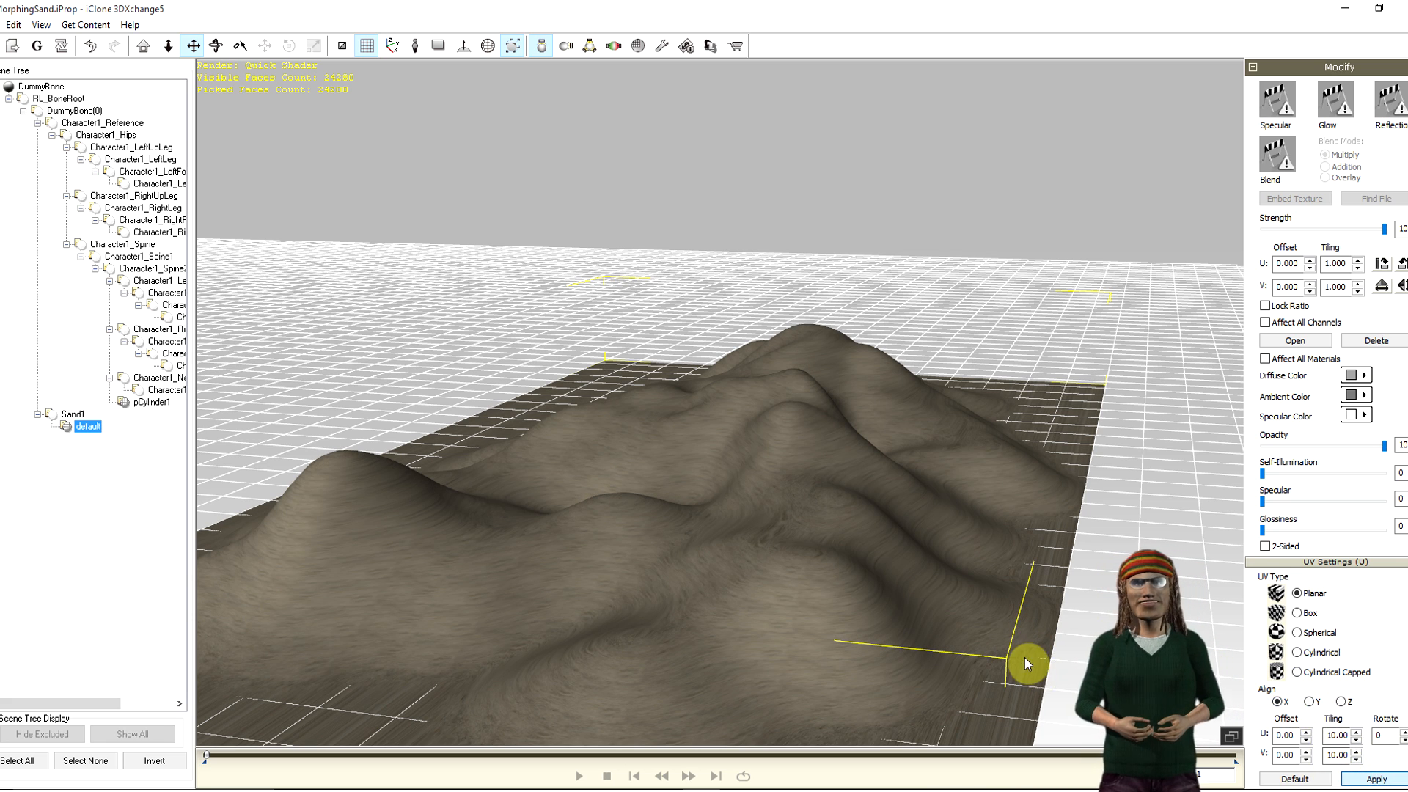
click(1340, 702)
click(1368, 779)
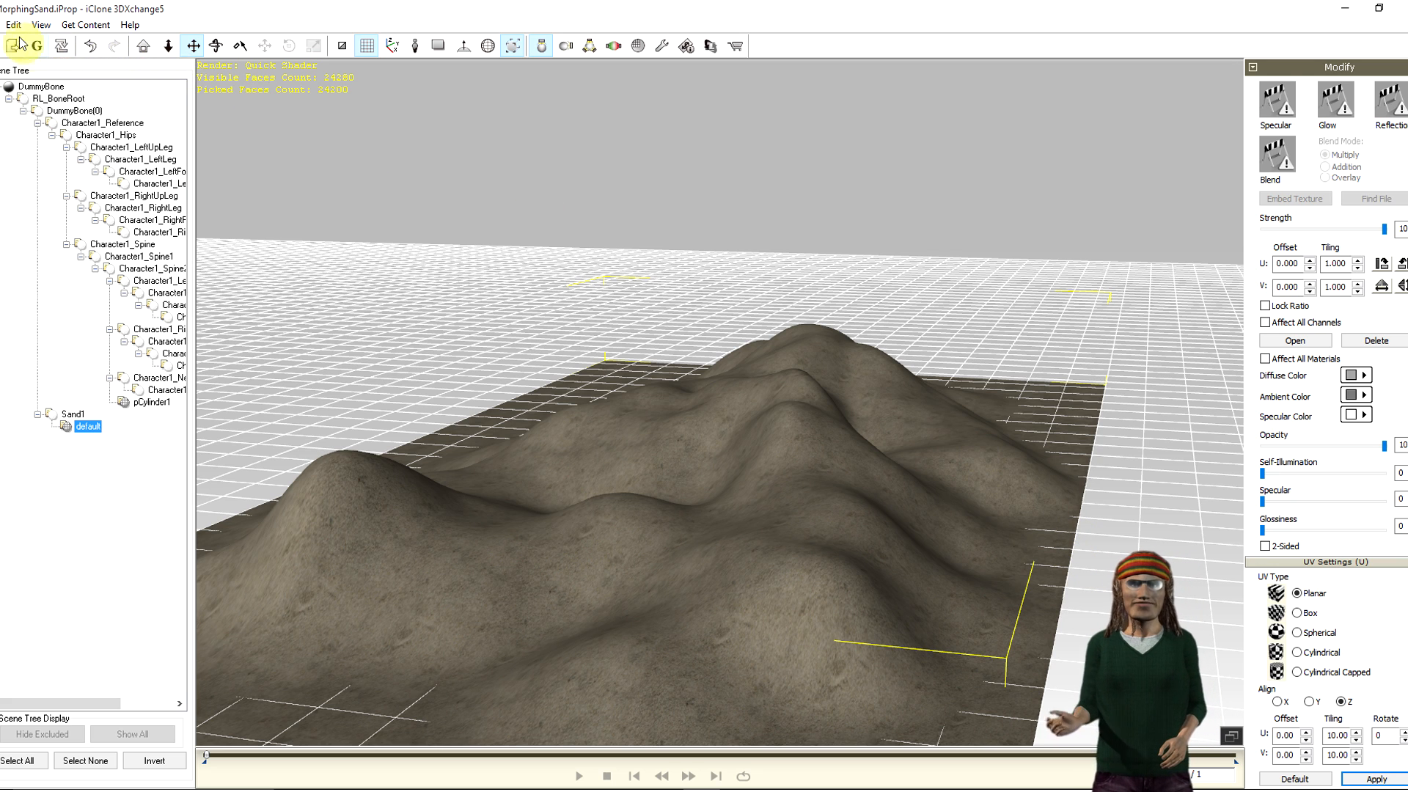
- Export the character as iClone content with the geometry file name MorphingSand, all geometry and embedded textures
click(2, 24)
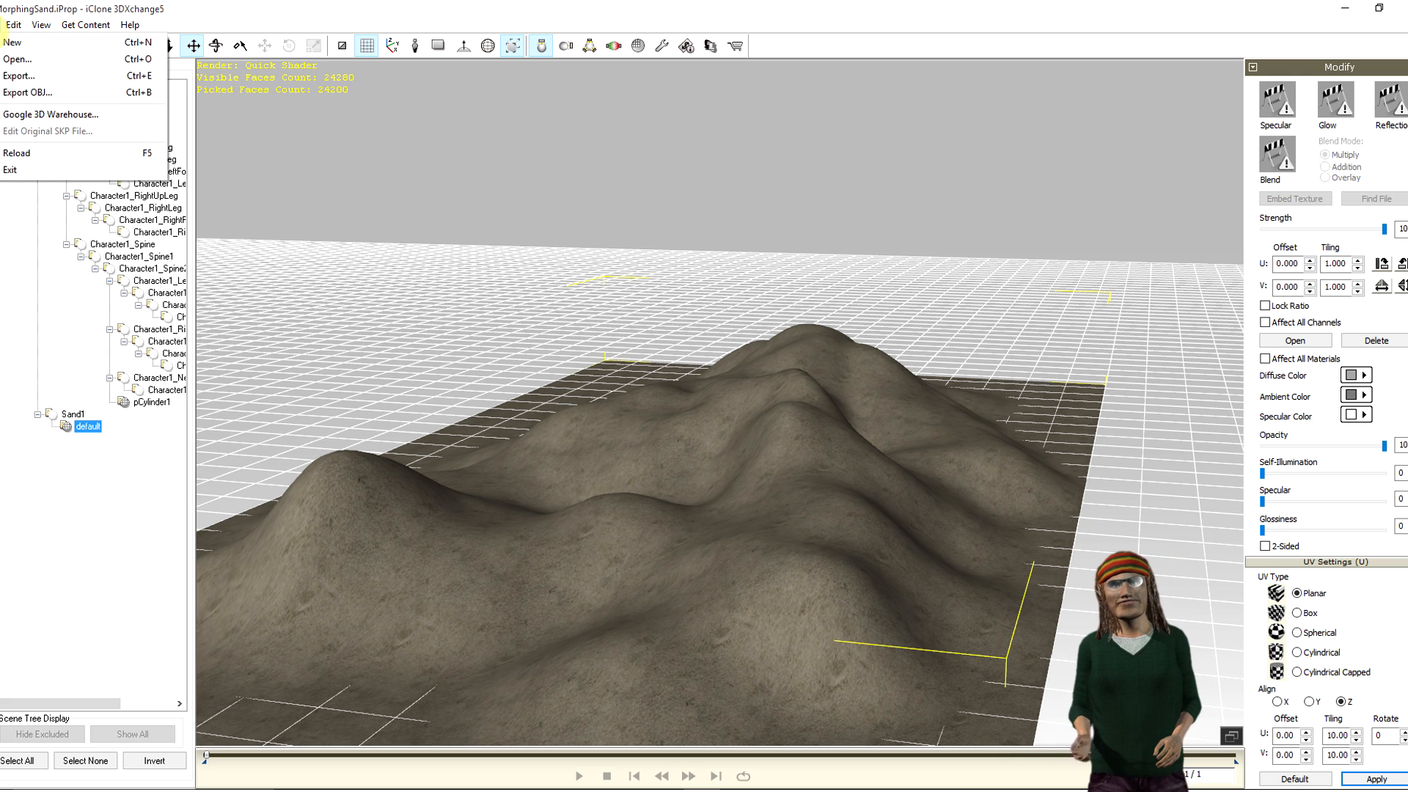
click(19, 75)
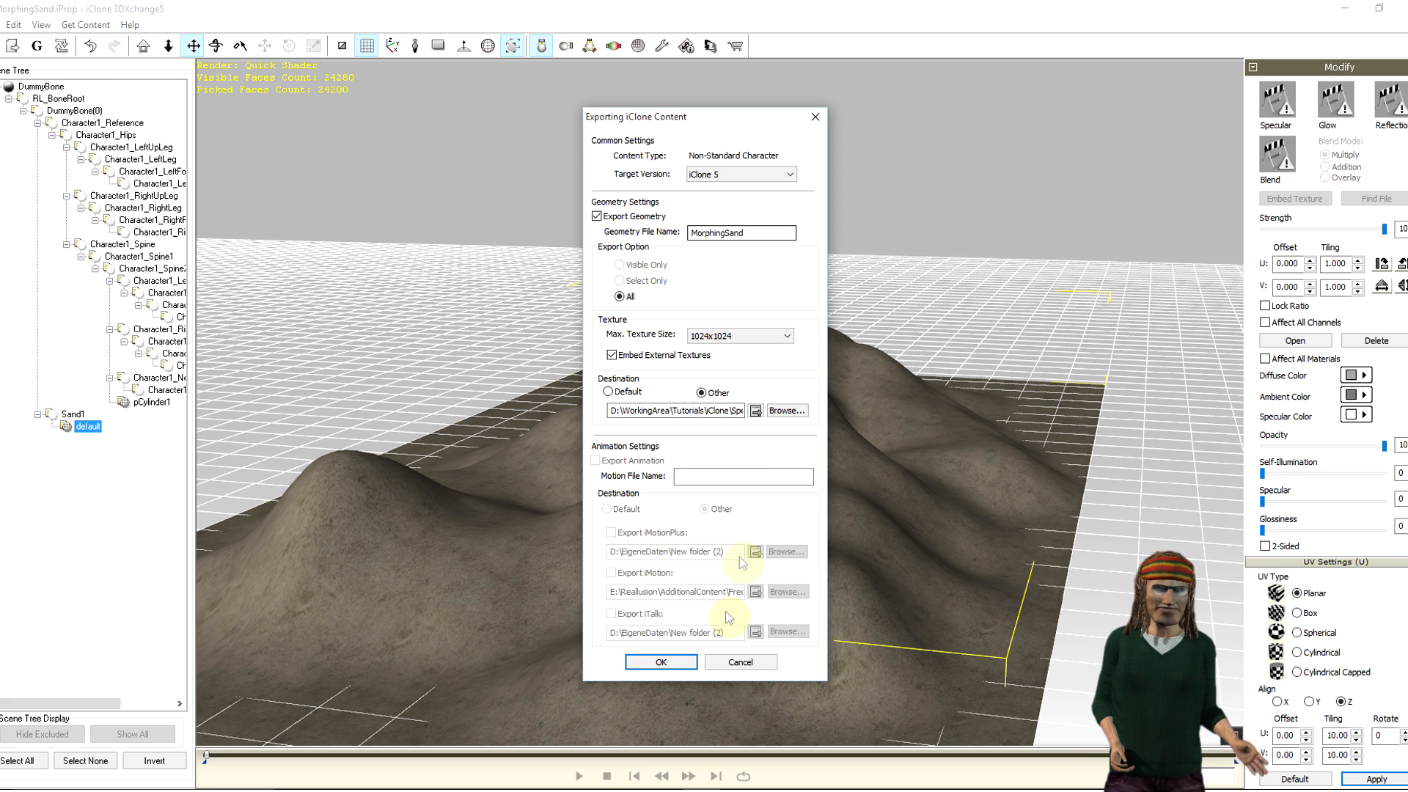
click(661, 662)
click(774, 446)
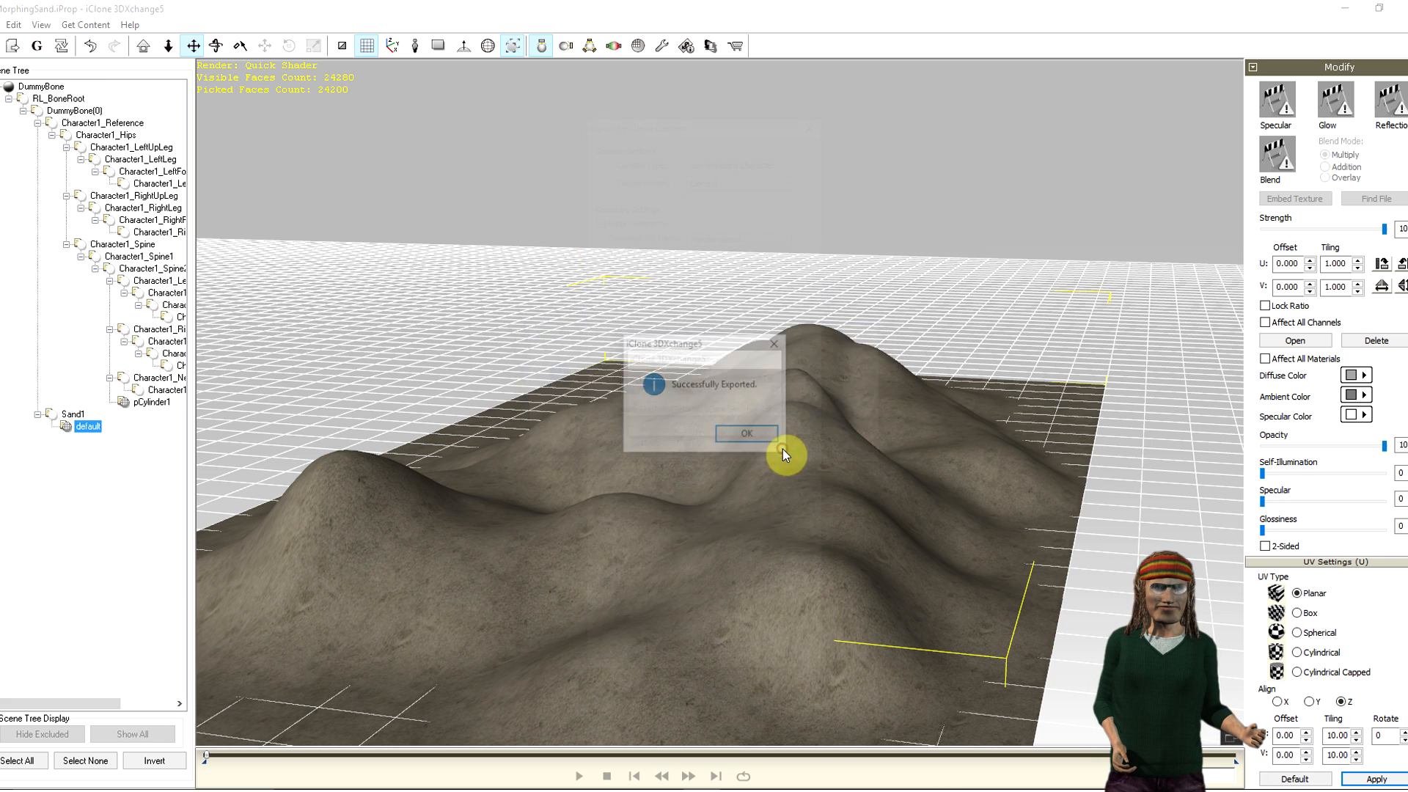
click(763, 436)
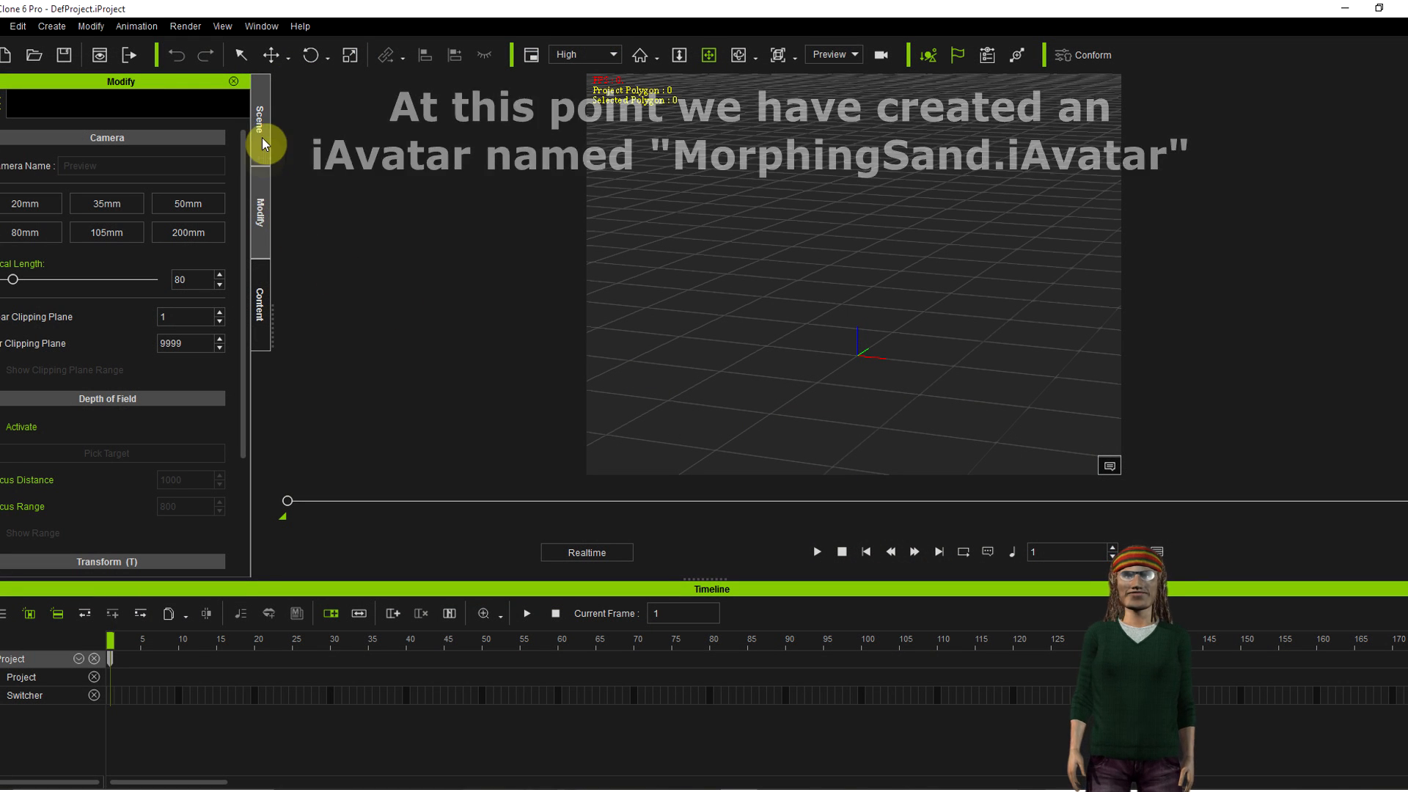
- Switch to iClone and add the Chuck avatar from the 02_G5 Character library to the scene's centre
click(264, 308)
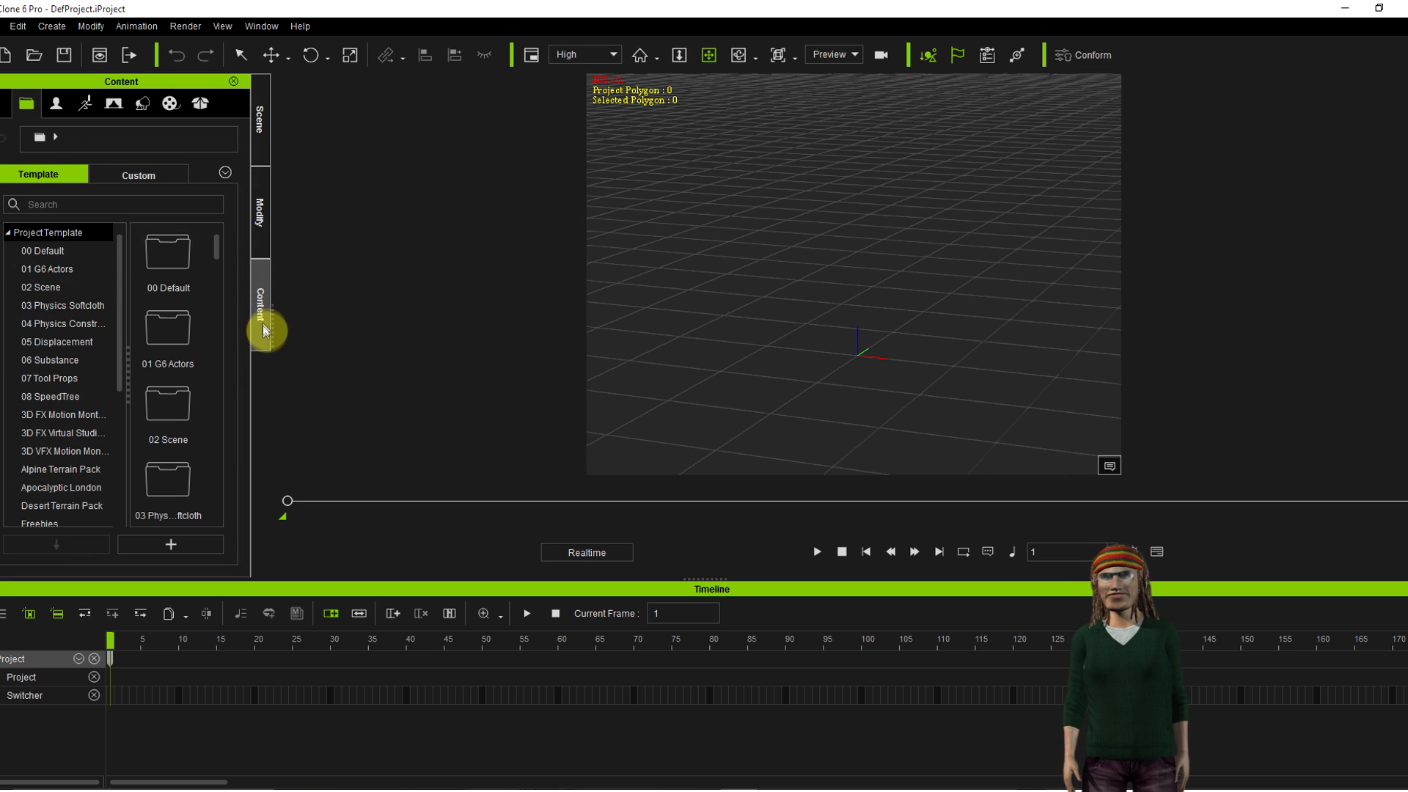
click(86, 105)
click(56, 105)
click(16, 250)
click(53, 287)
click(68, 308)
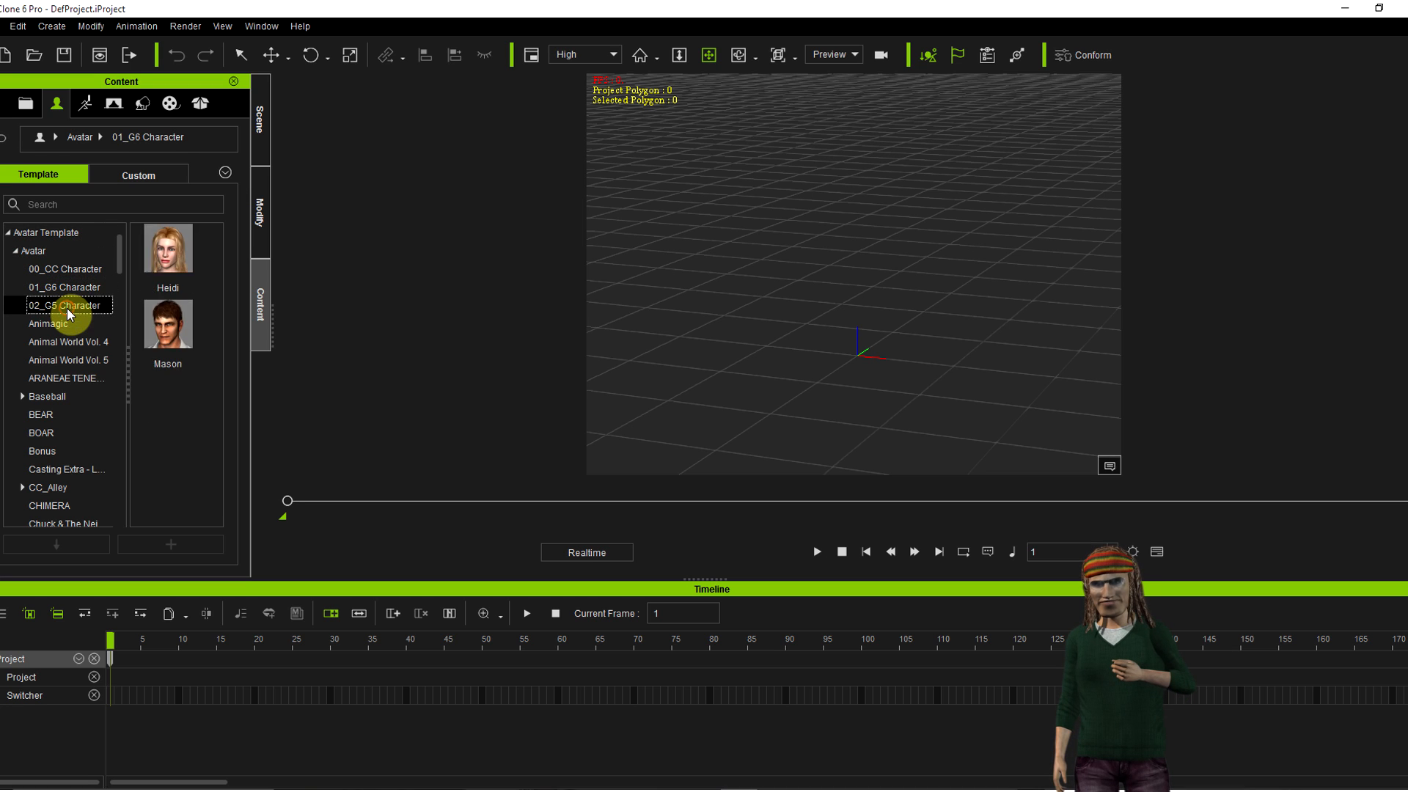
drag(168, 253, 867, 358)
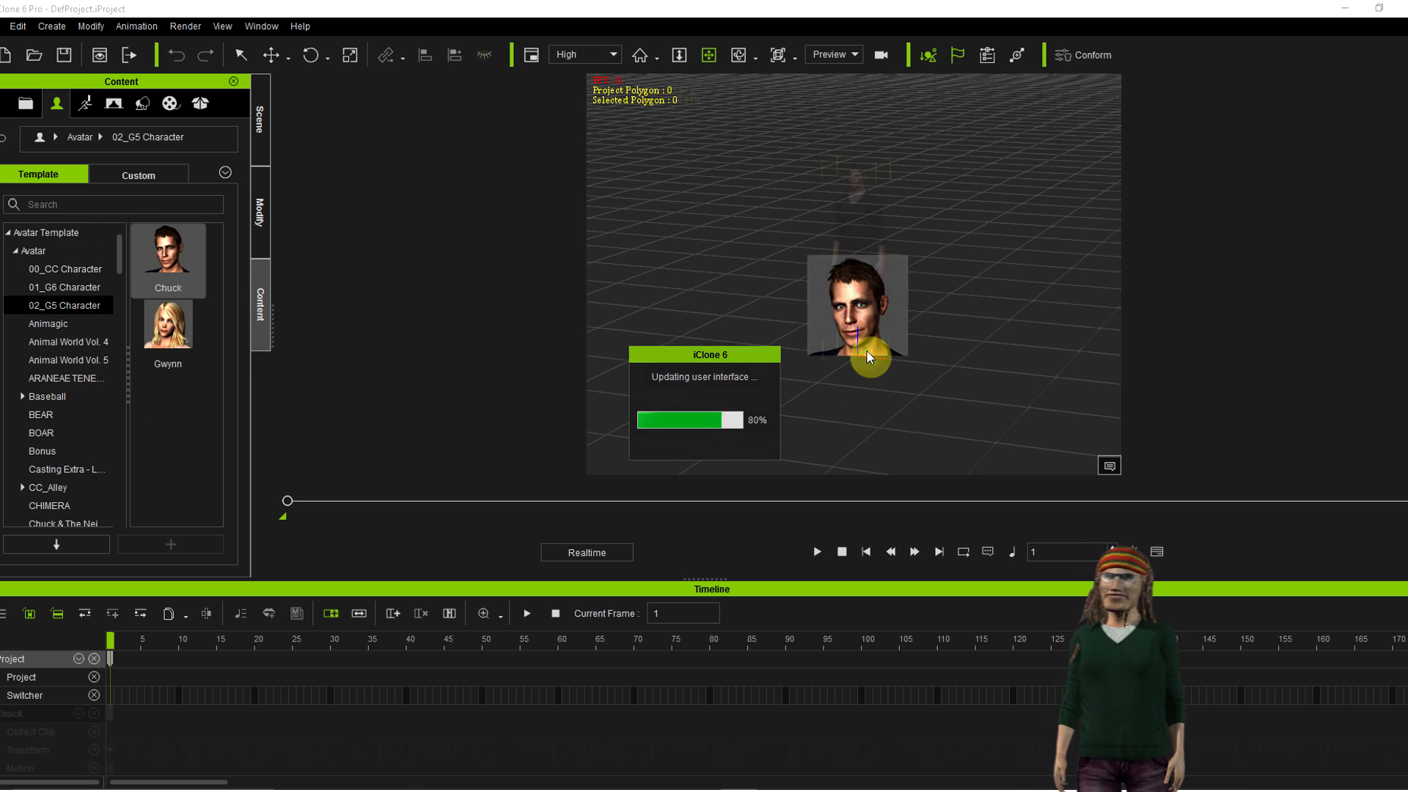
- Apply DeadChuck.iMotion from the DeadManCoveredWithSand folder to the Chuck avatar
click(260, 213)
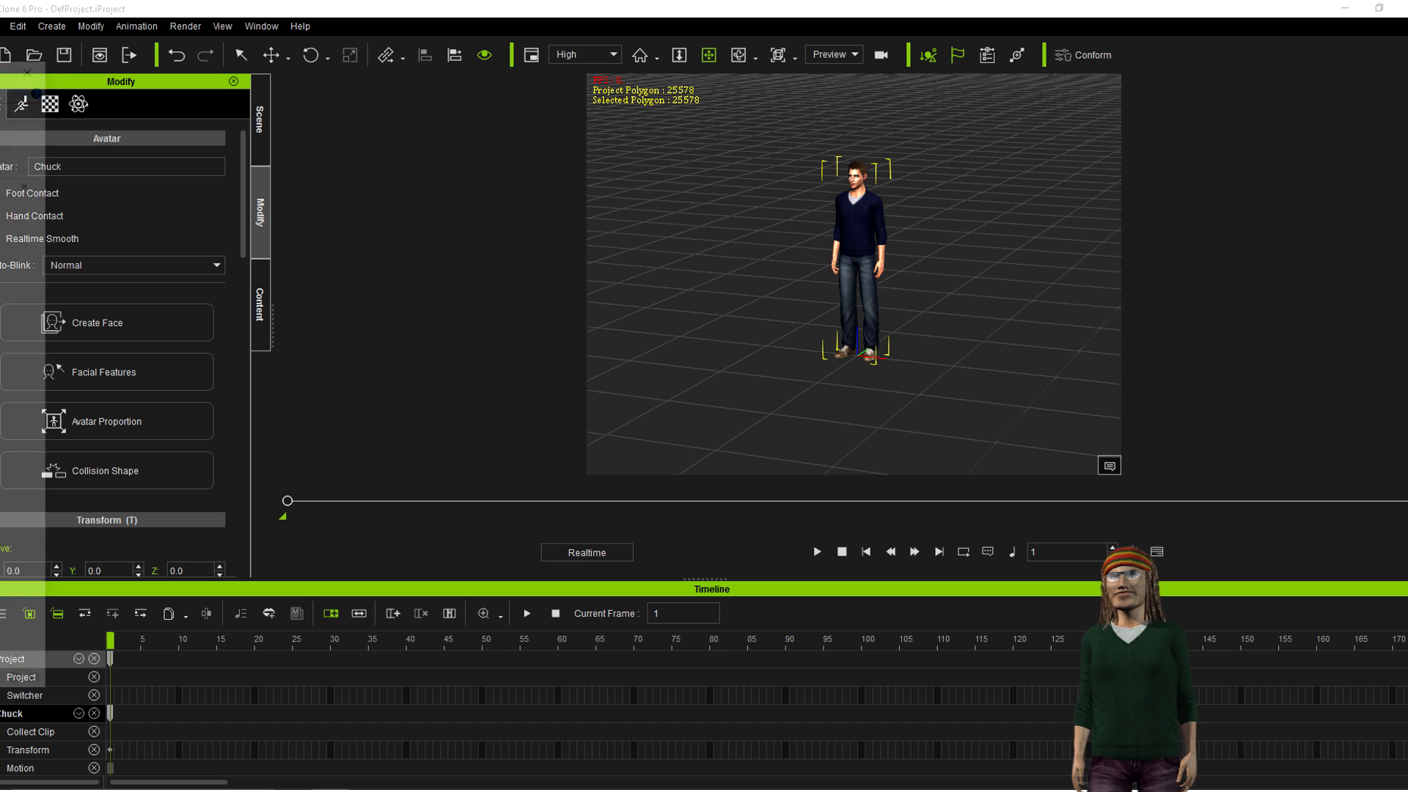
drag(597, 141, 575, 130)
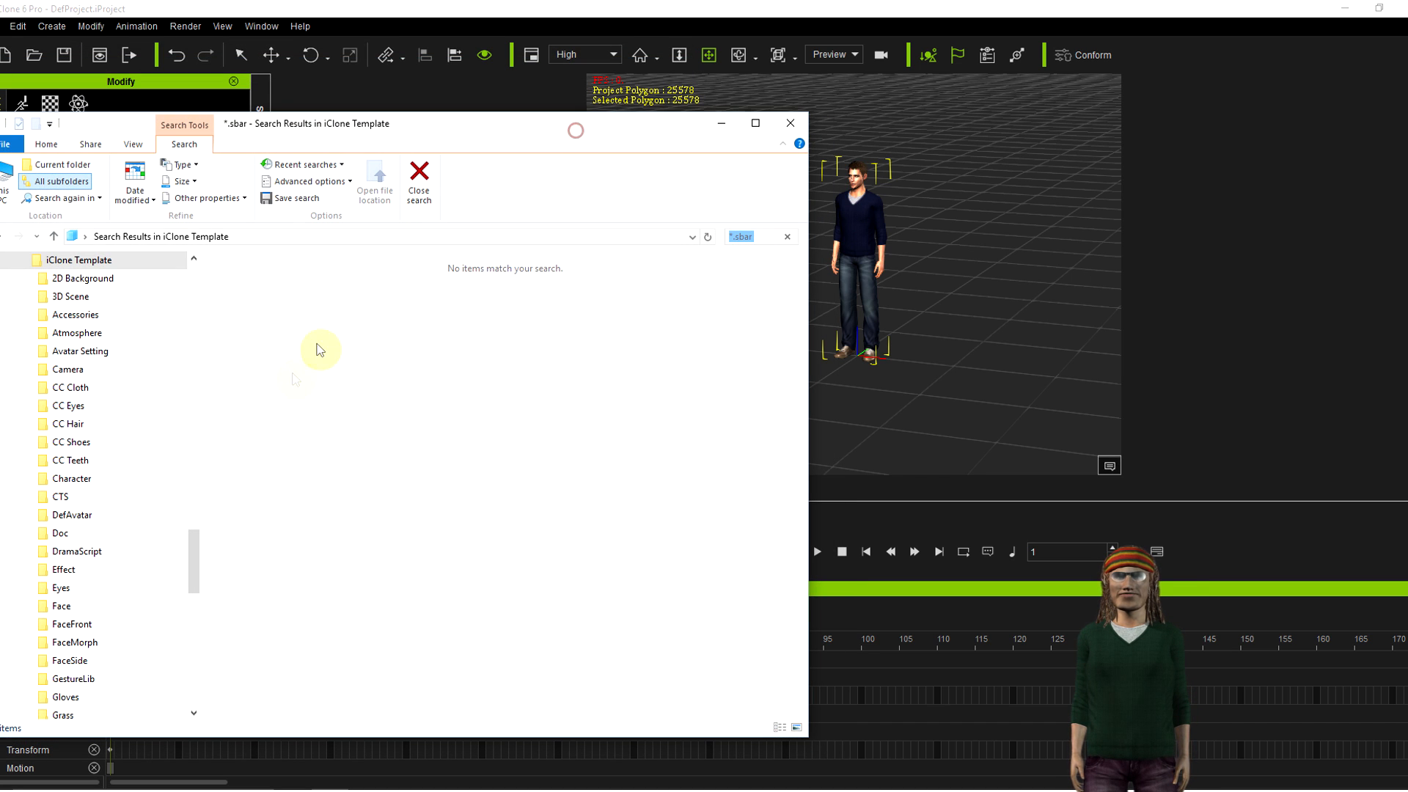
drag(201, 545, 207, 415)
click(123, 450)
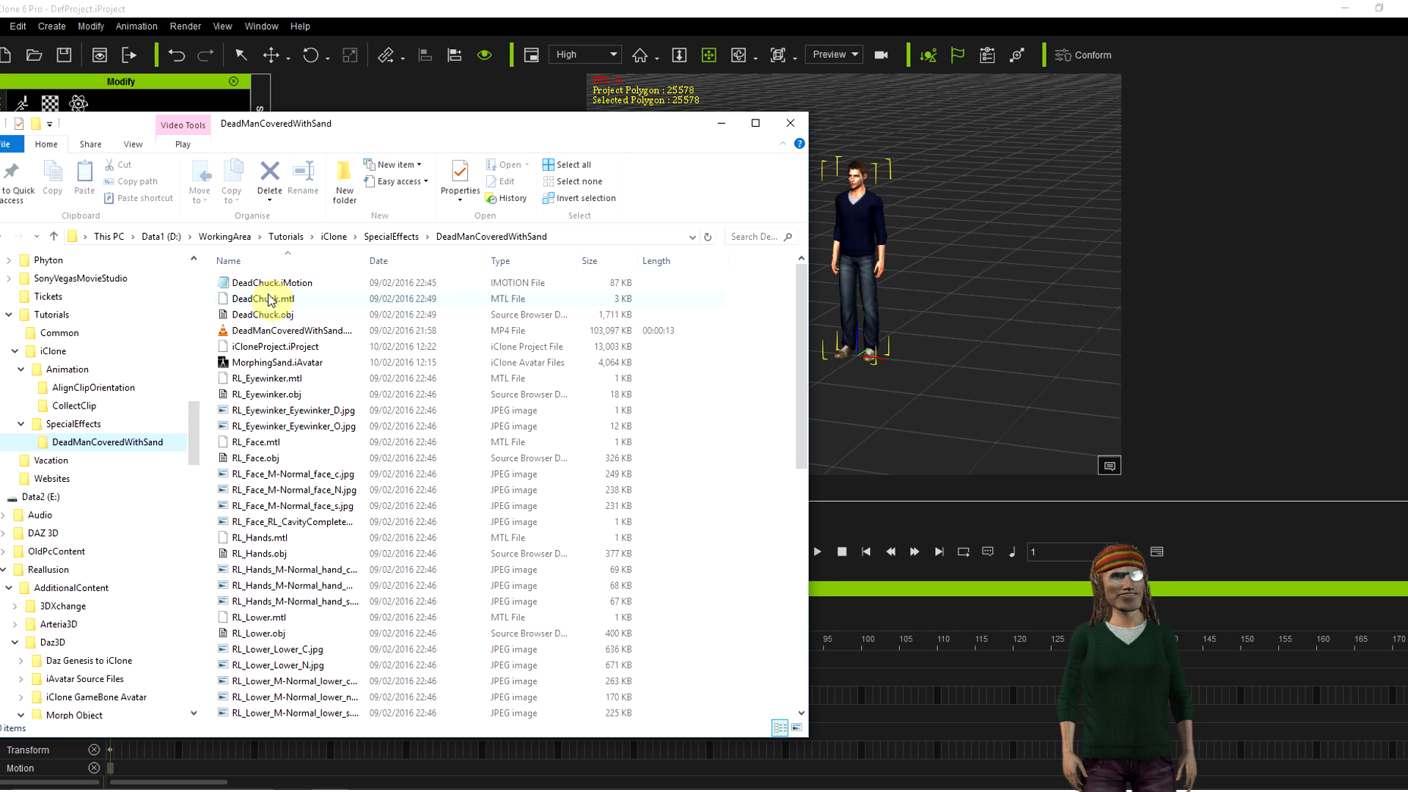
drag(268, 282, 861, 292)
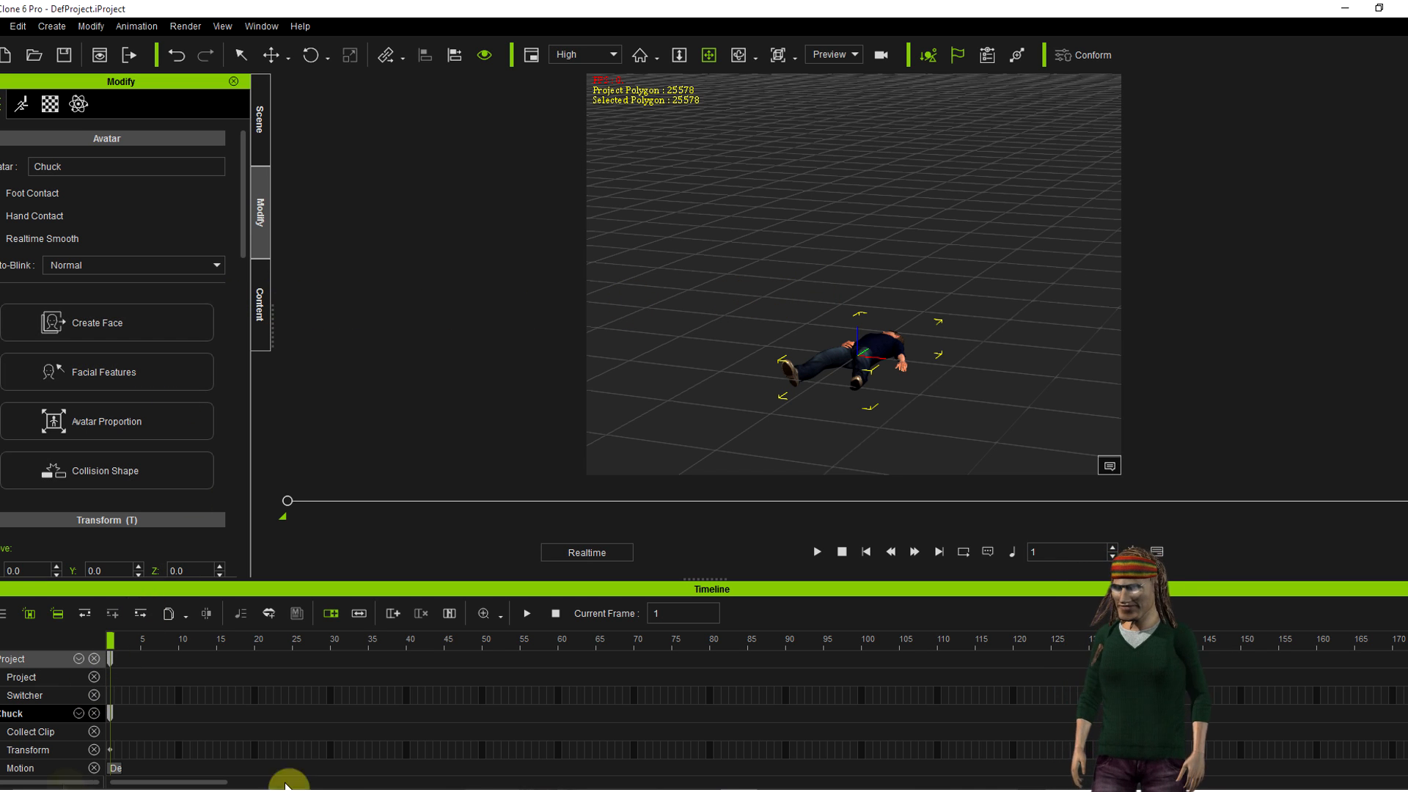
- Load MorphingSand.iAvatar from the same folder into the scene and move it over Chuck, to Y about -31.6
key(alt+Tab)
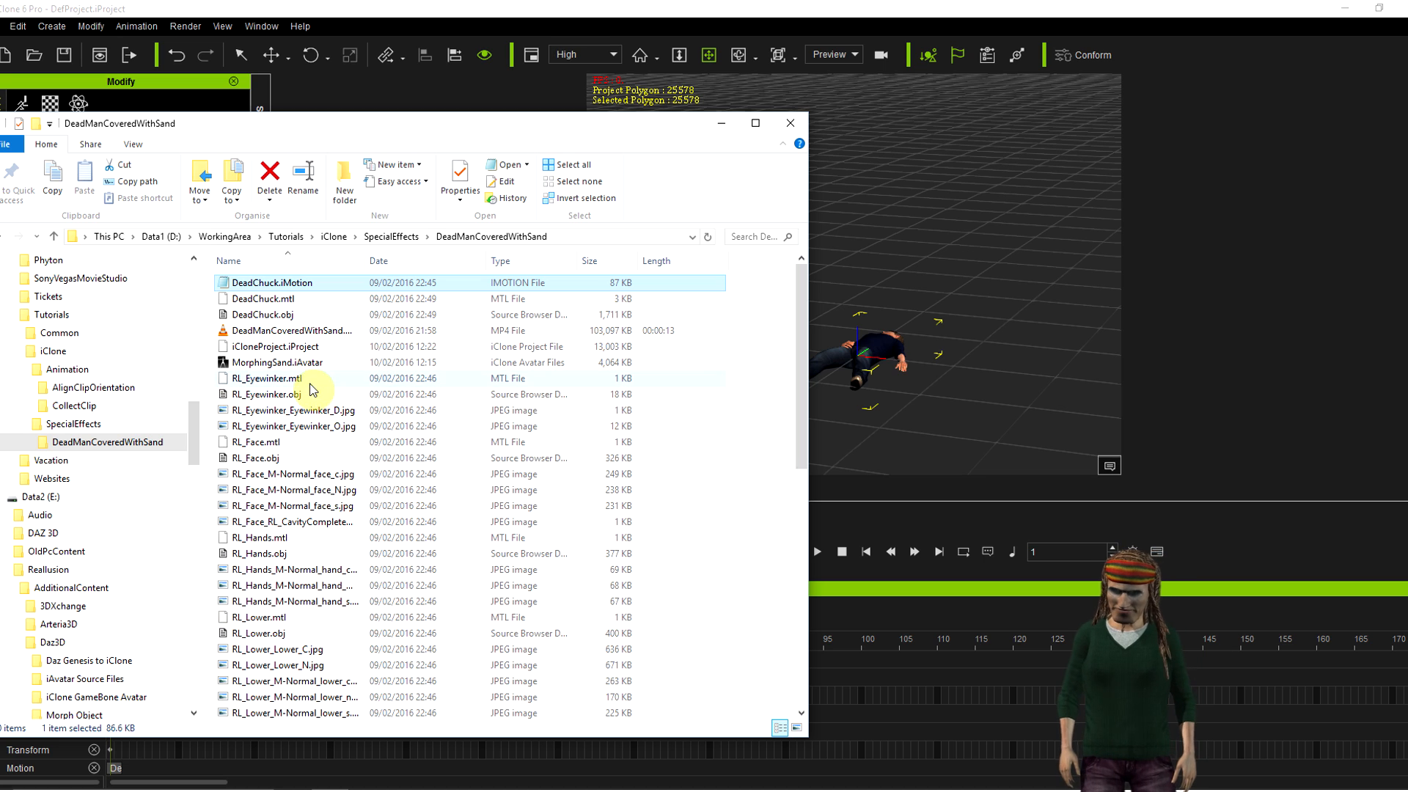
drag(279, 365, 952, 320)
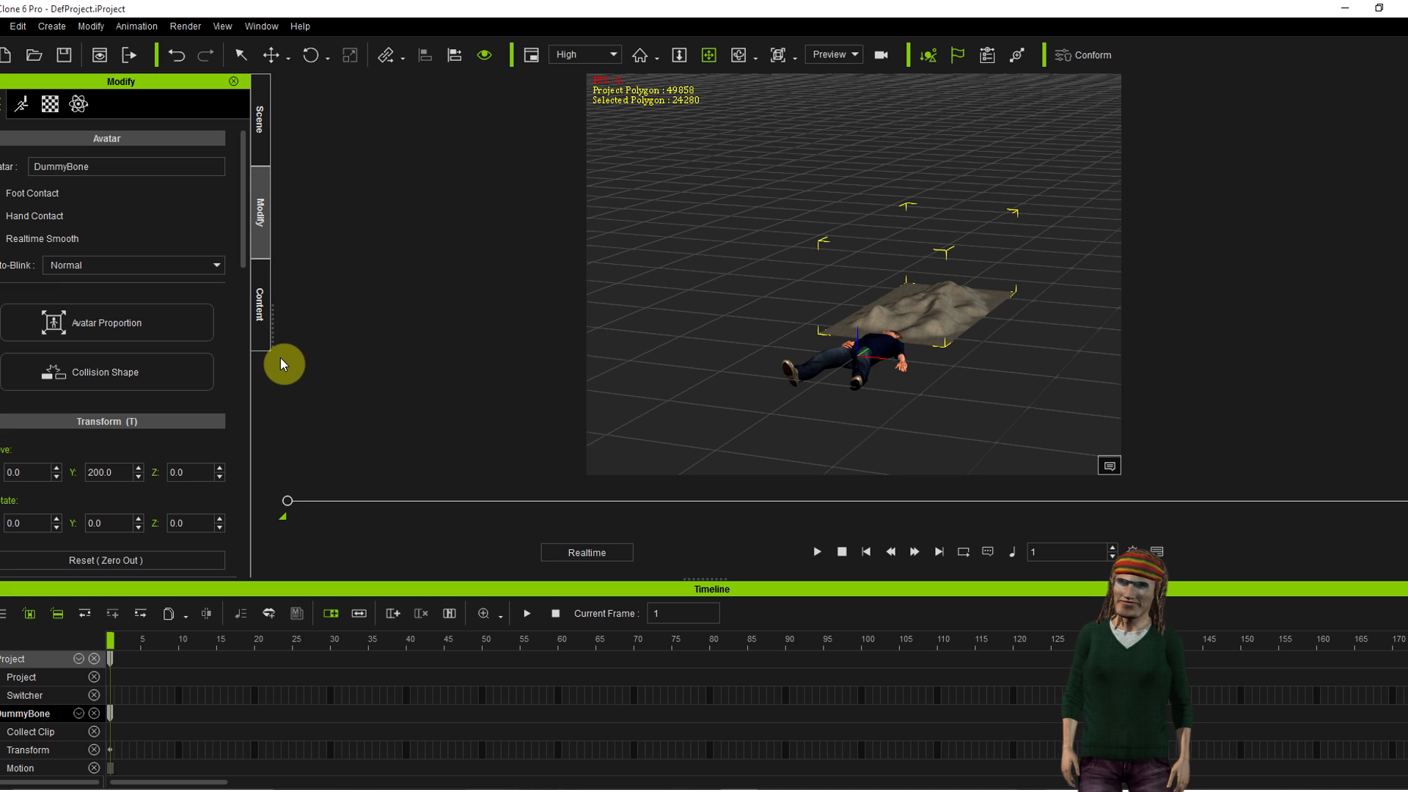
click(917, 315)
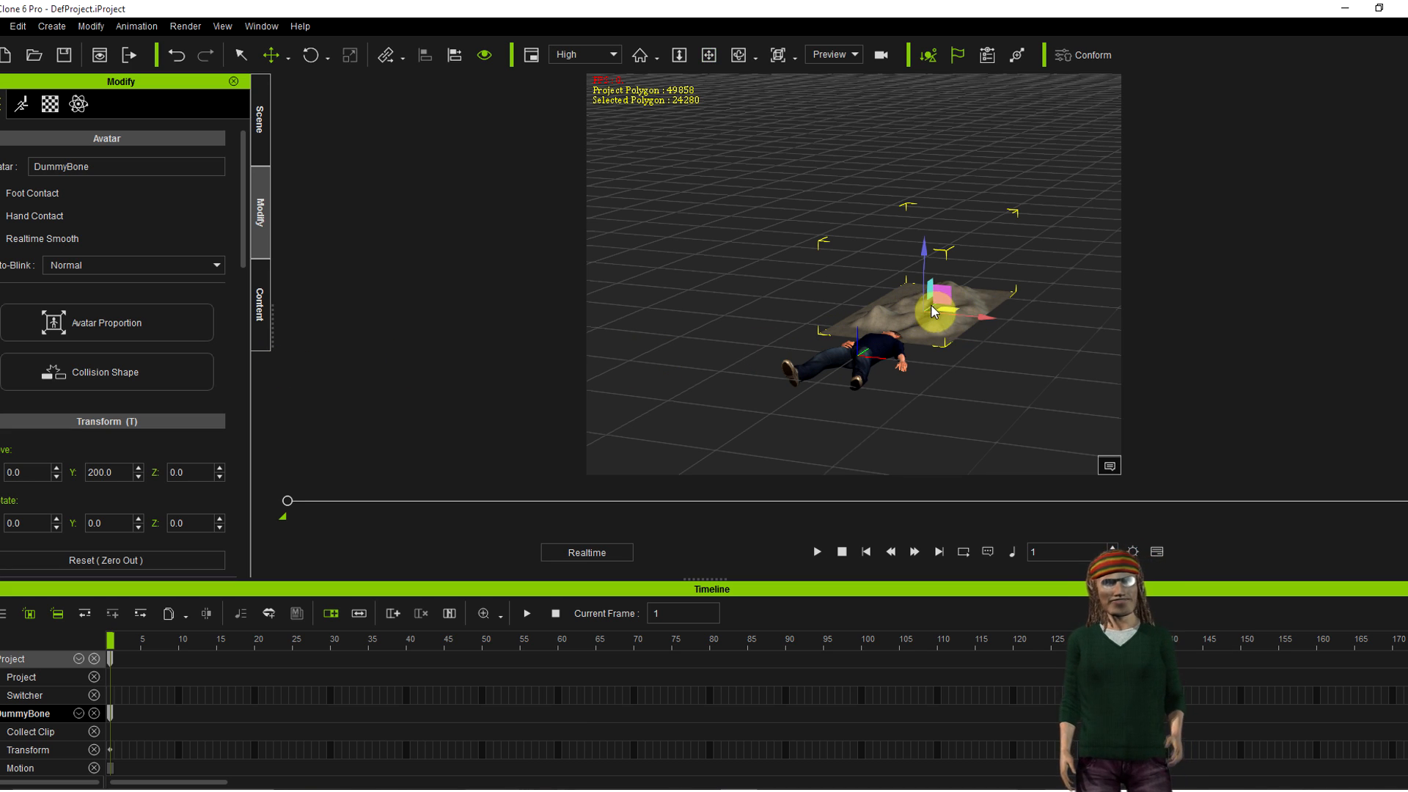
drag(934, 305, 863, 342)
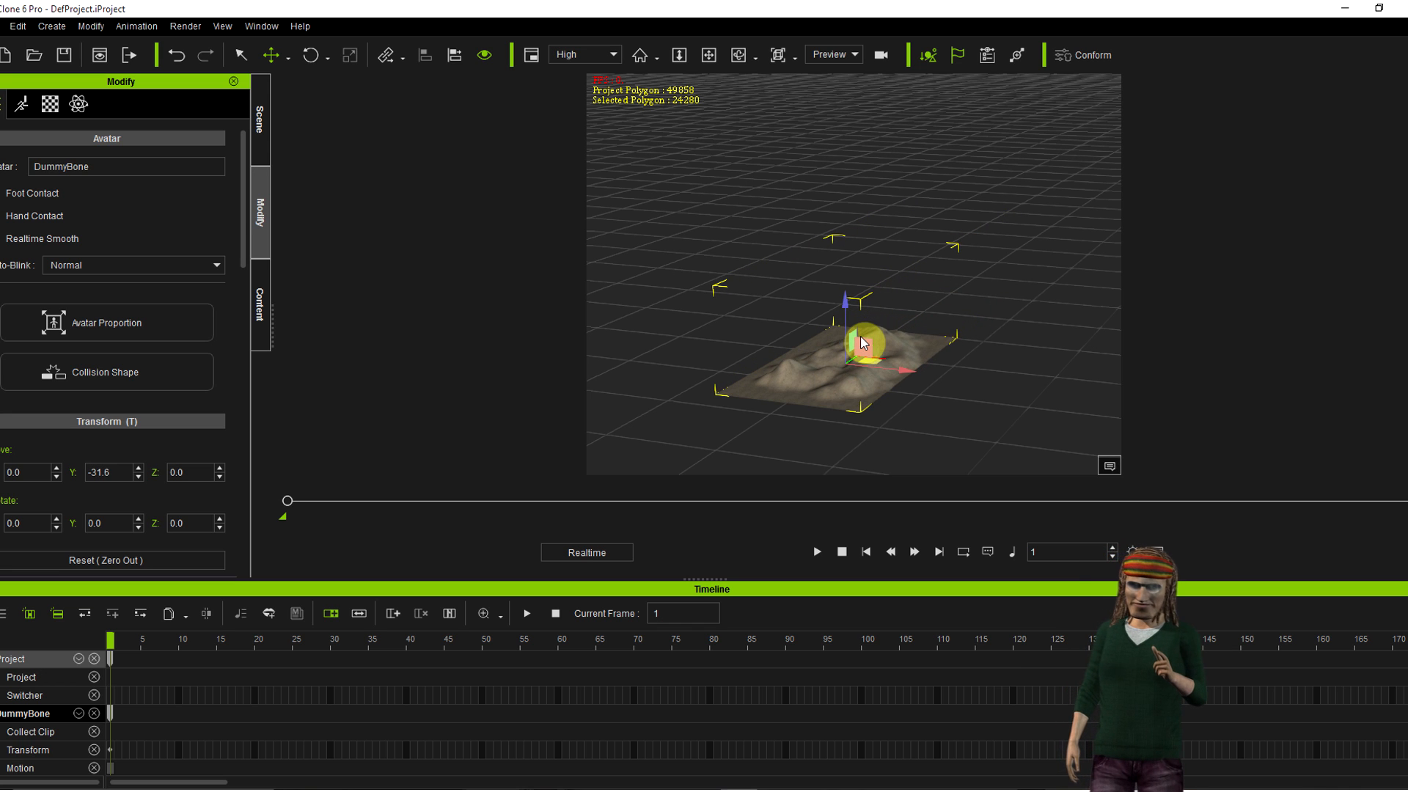
right_drag(993, 396, 949, 419)
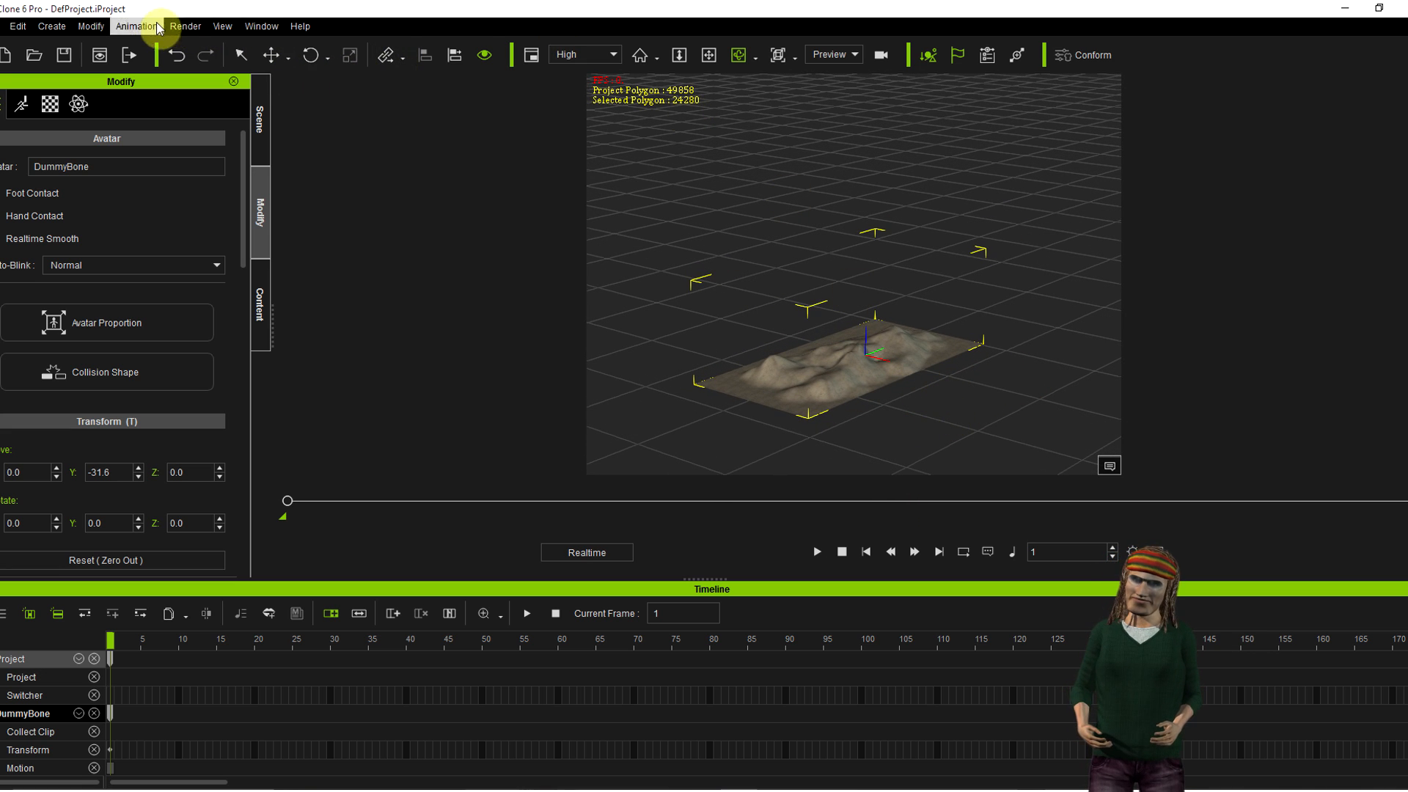
- Set the render frame size to HD 1080p (1920x1080) and close the render settings without exporting a video
click(184, 26)
click(224, 68)
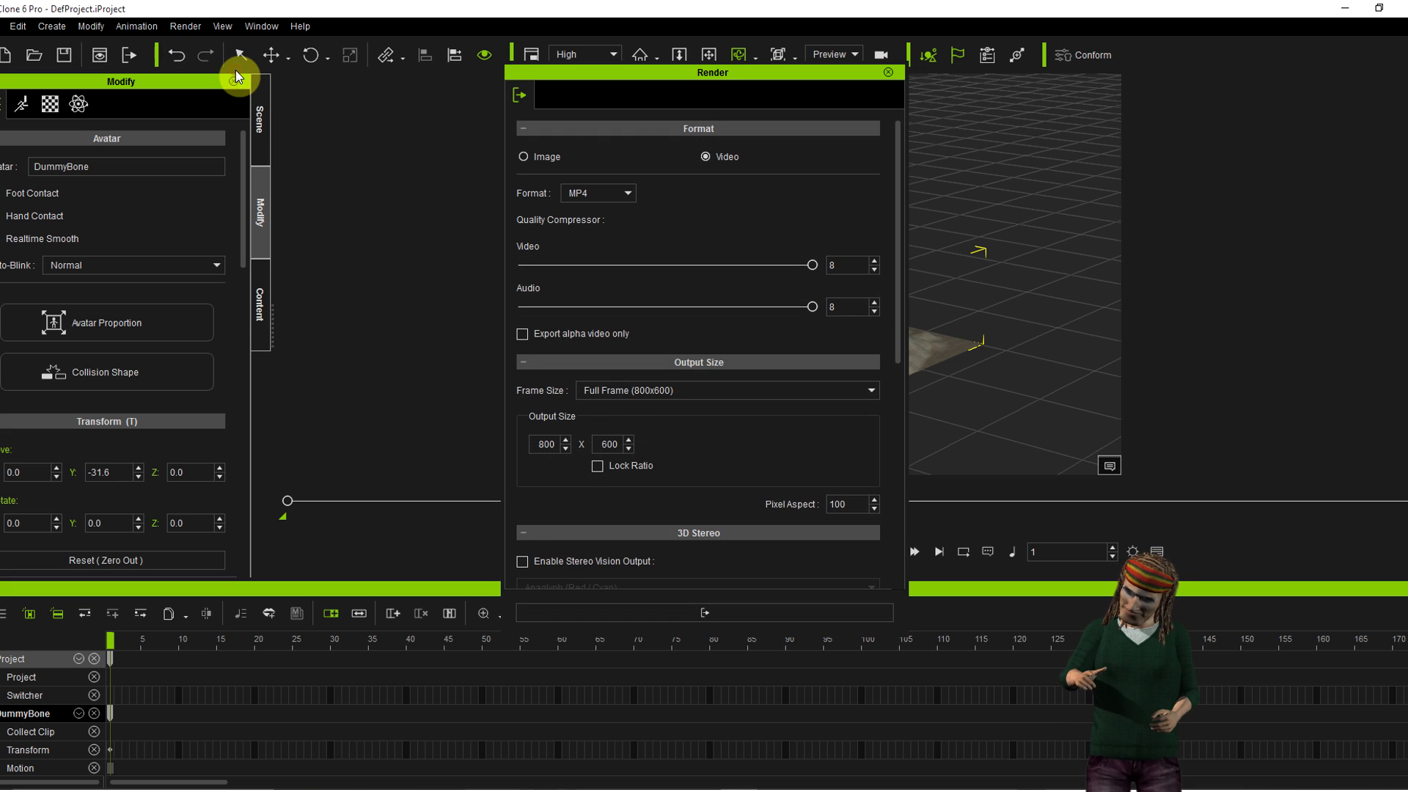
click(870, 393)
click(707, 406)
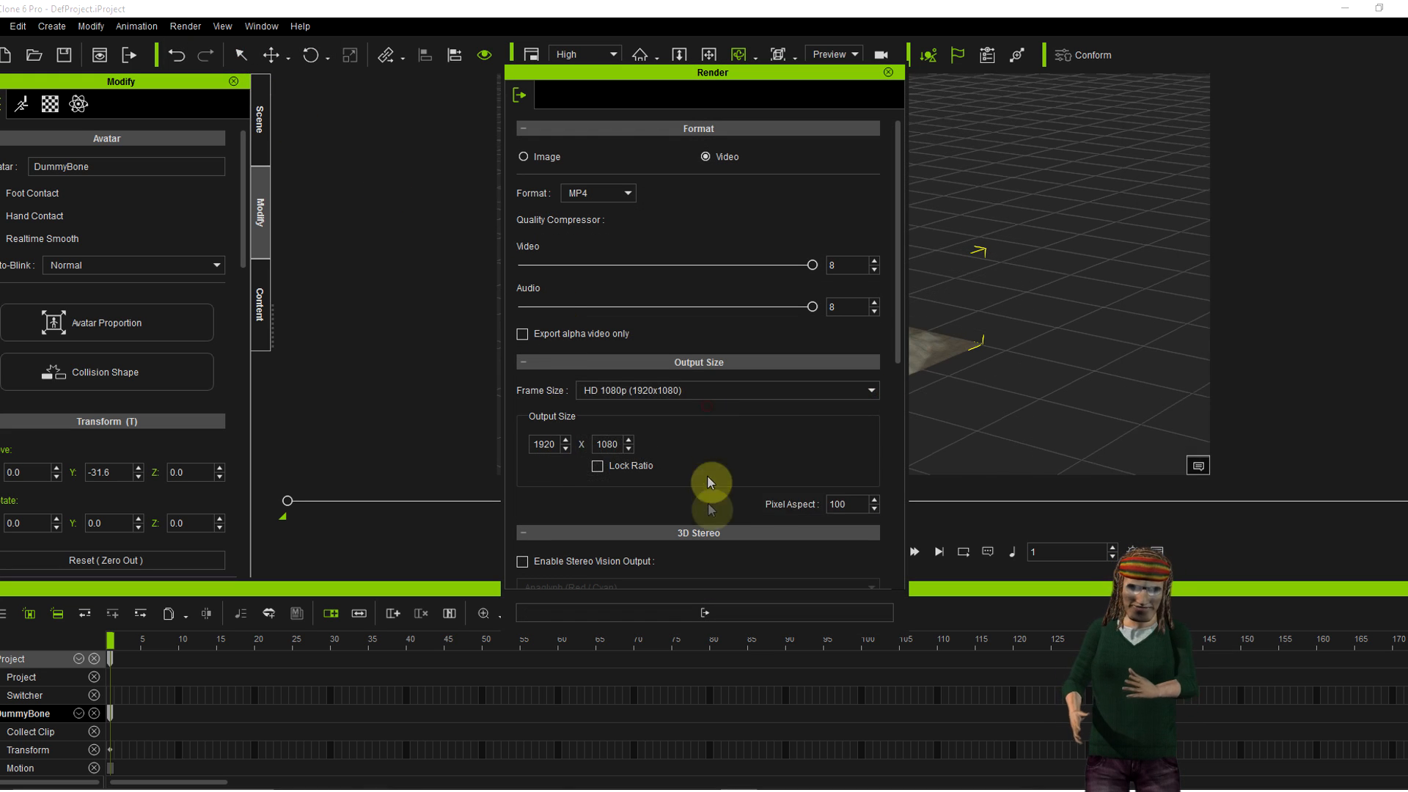
click(749, 613)
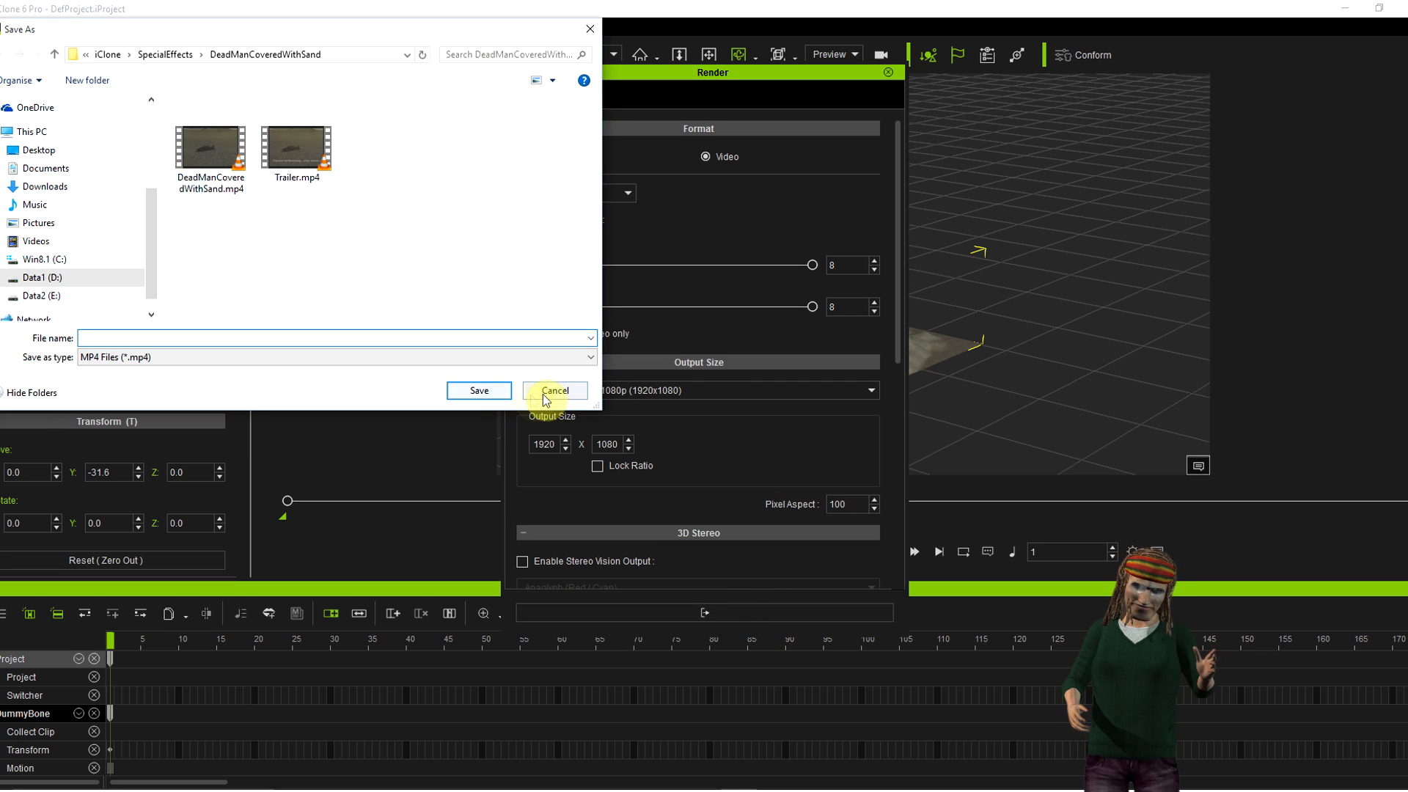
click(546, 391)
click(888, 71)
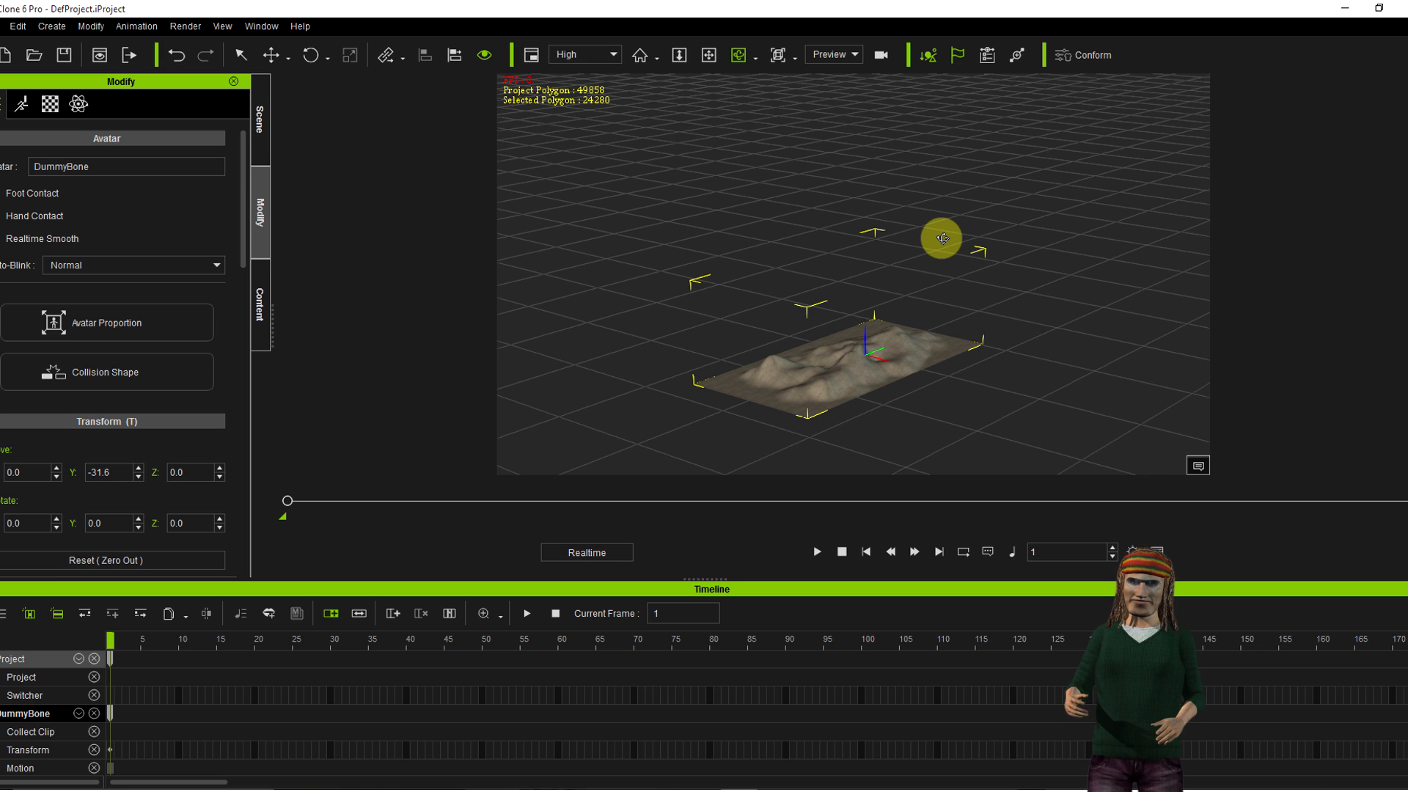
- Rename the DummyBone avatar in the scene as MorphingSand
scroll(780, 254, up, 3)
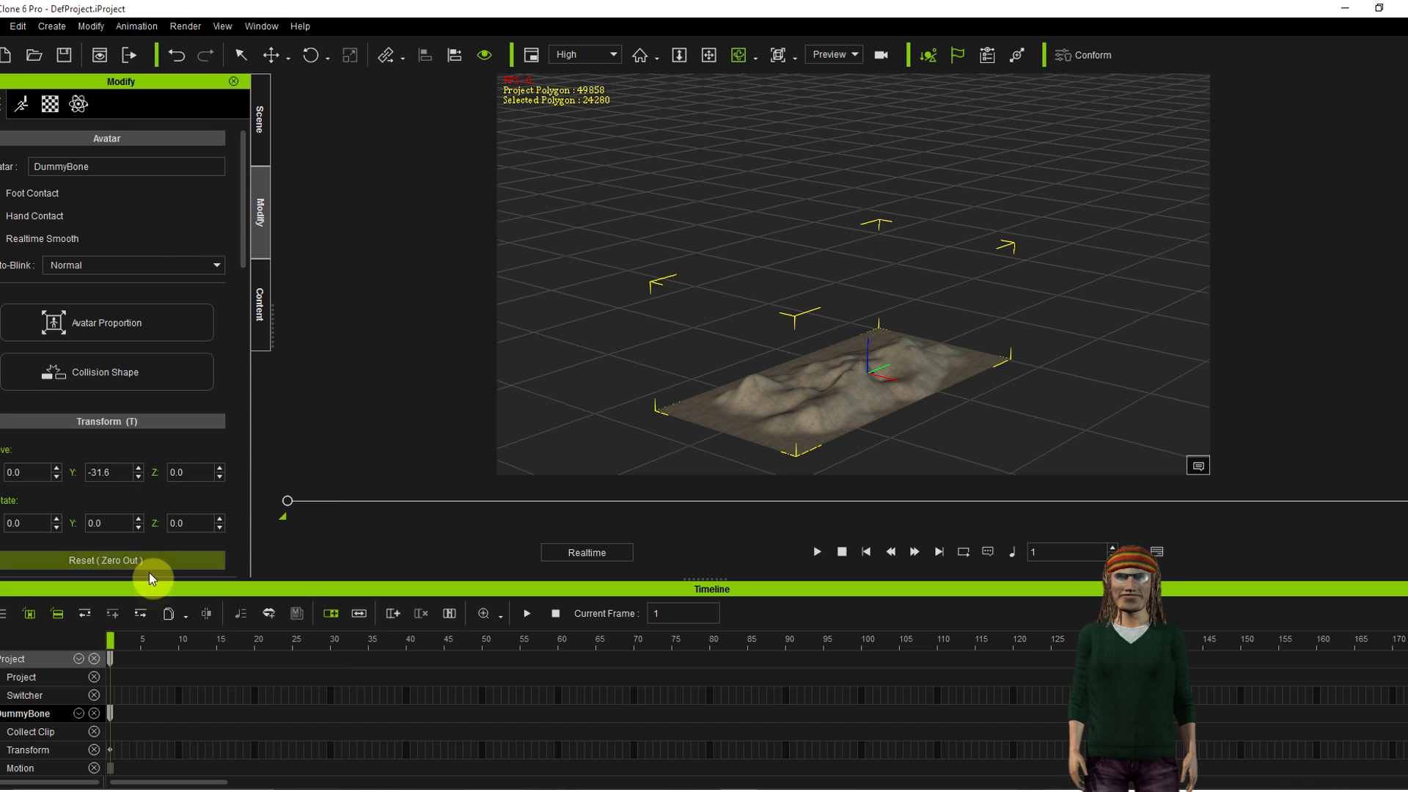
click(260, 150)
drag(65, 137, 133, 137)
click(92, 190)
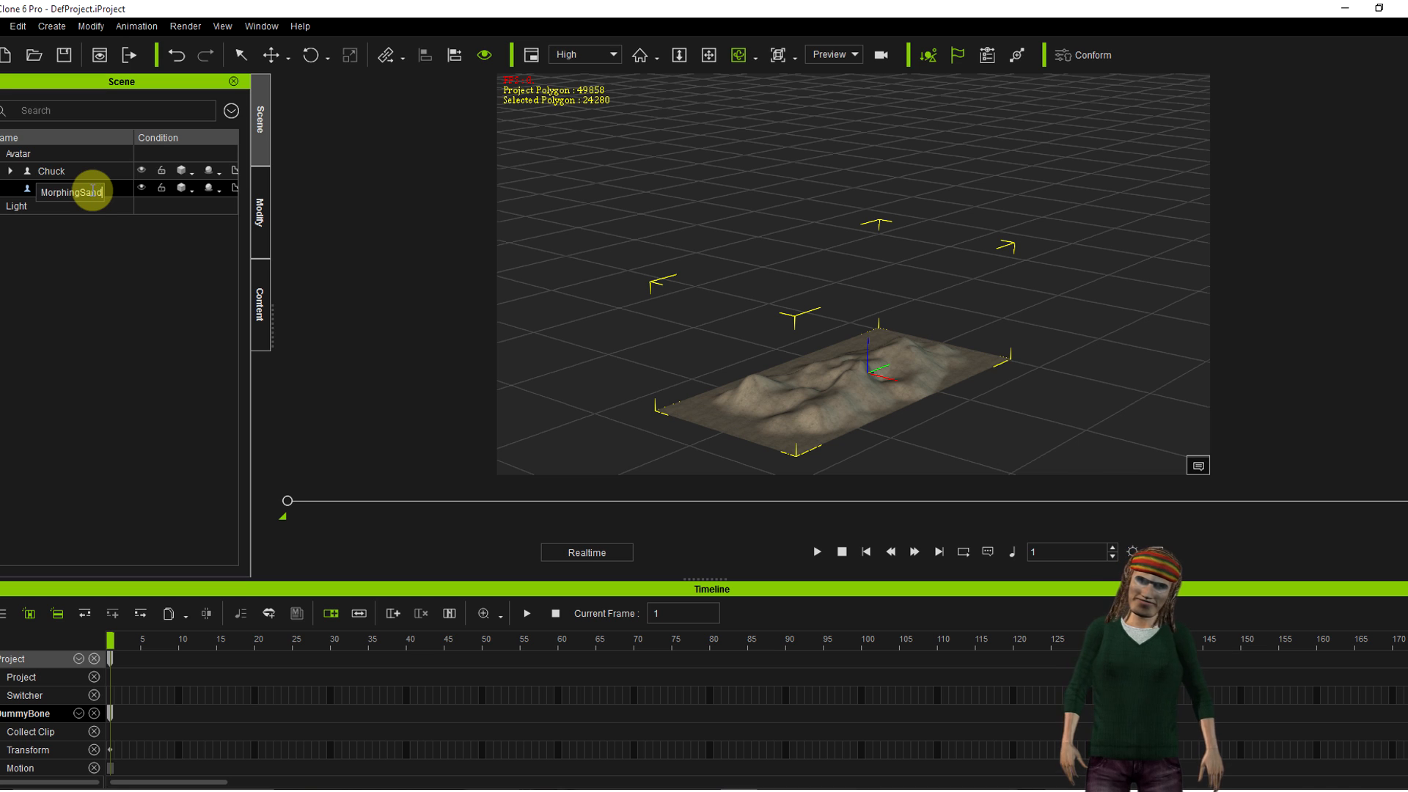
key(Return)
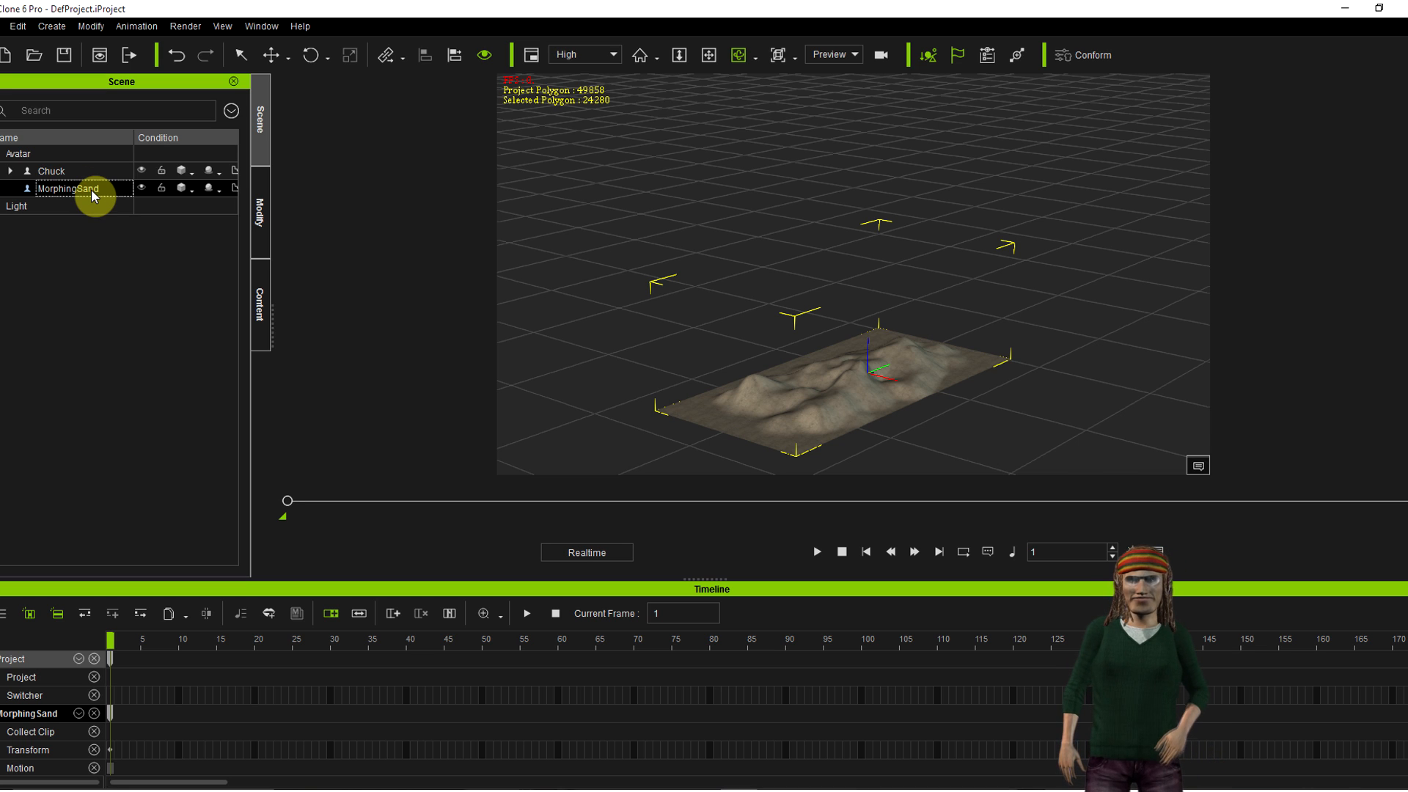
- Open Face Puppet for the MorphingSand avatar and choose the 3DX_Custom face animation profile
click(262, 197)
click(22, 104)
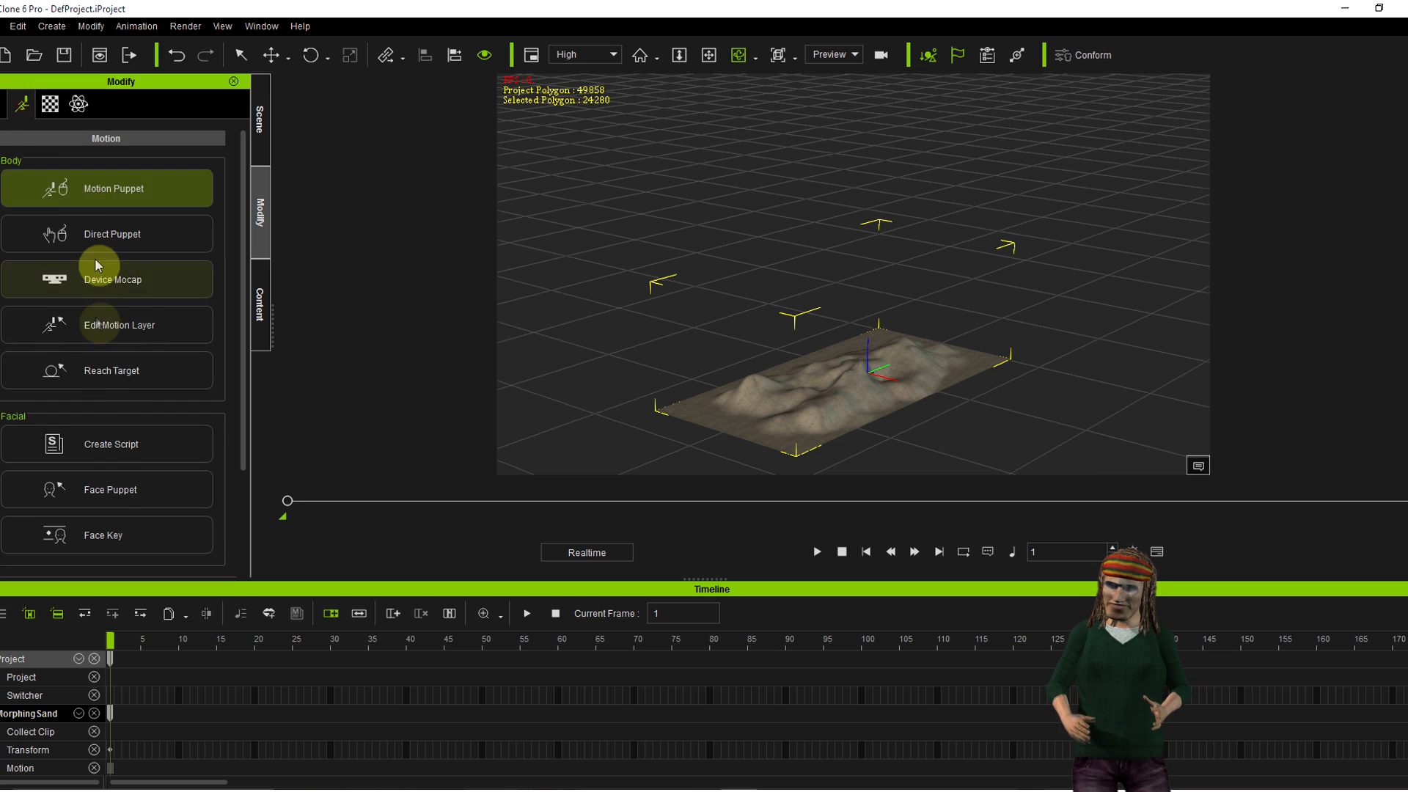
click(105, 505)
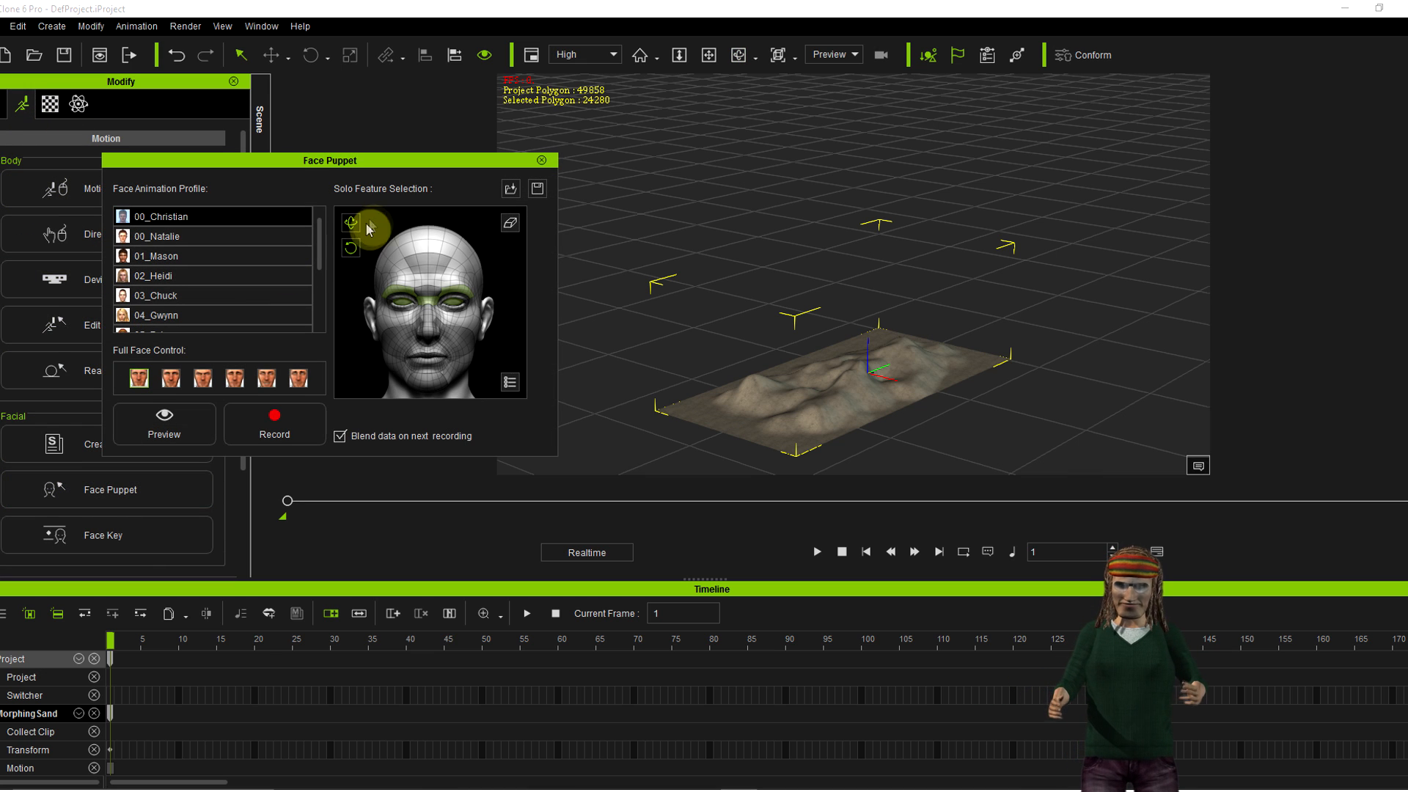
drag(320, 253, 319, 323)
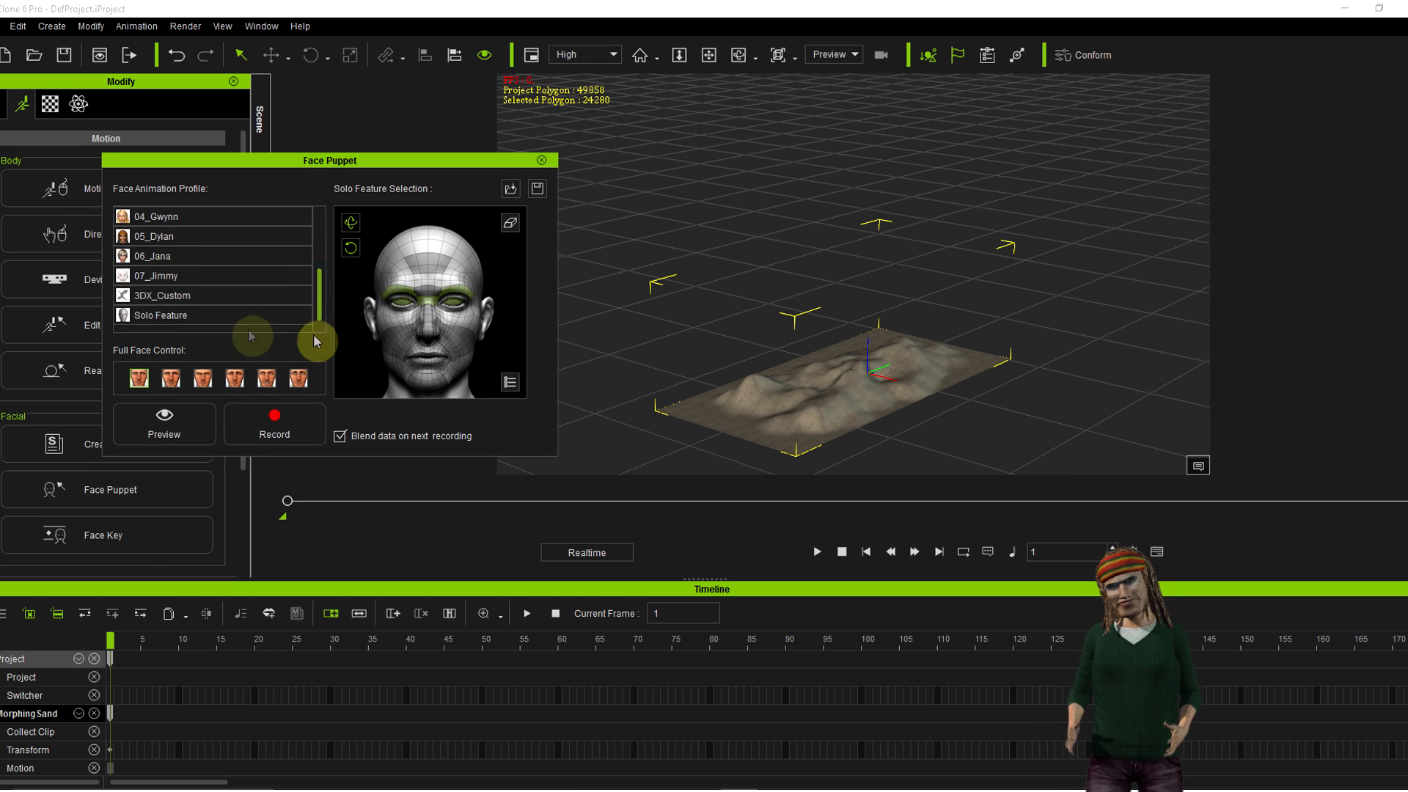
click(152, 312)
click(151, 297)
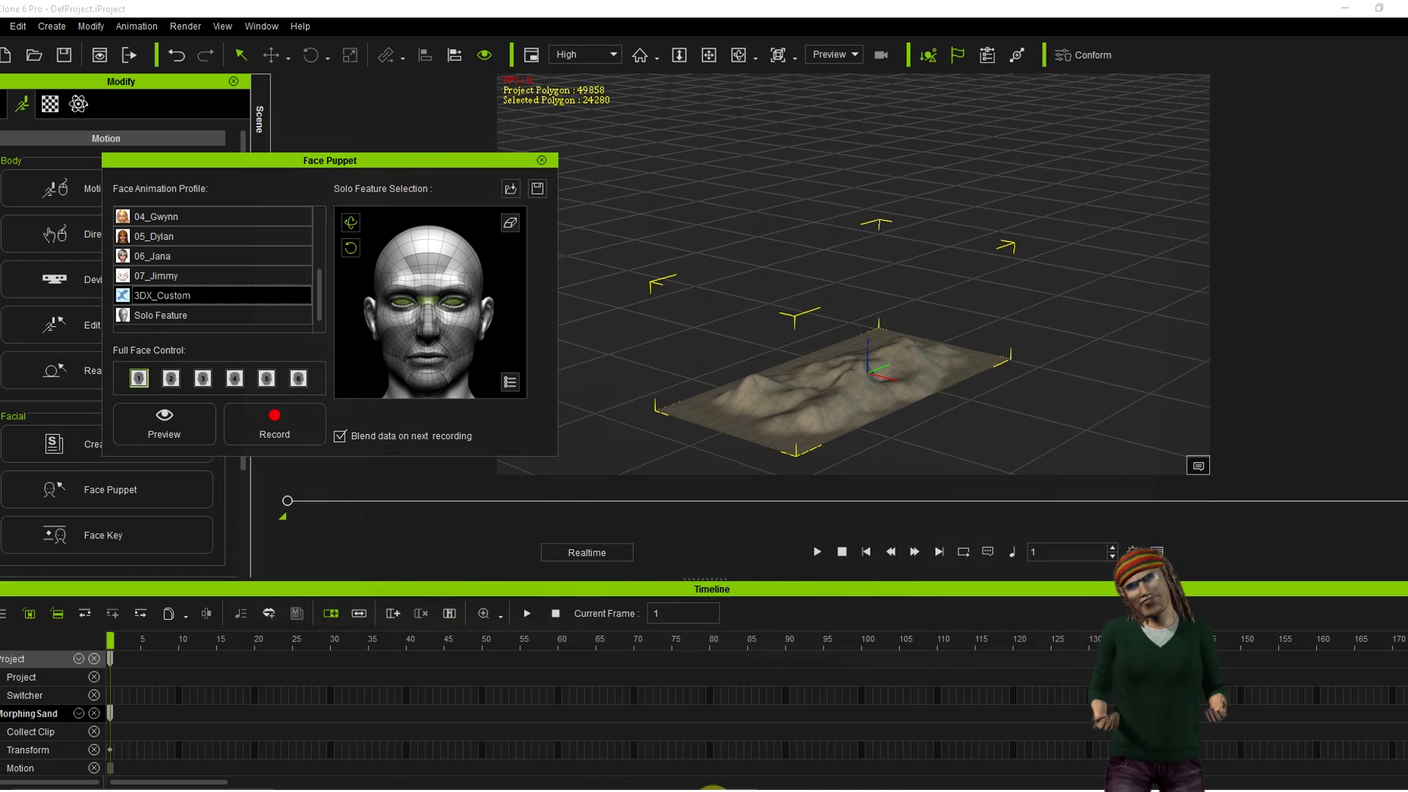
- Record a Face Puppet performance that morphs the sand from the Sand1 to the Sand2 shape, and close Face Puppet
click(311, 432)
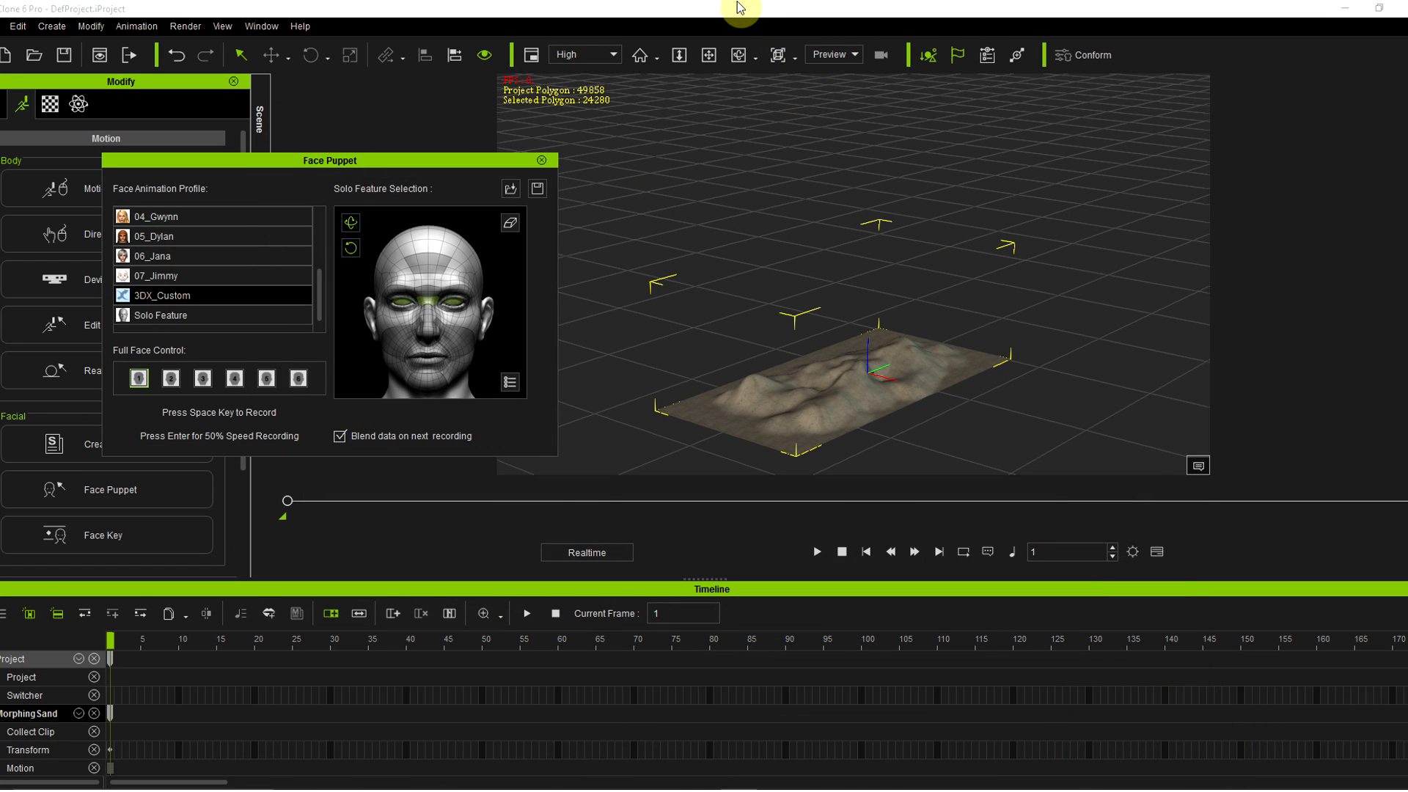
key(space)
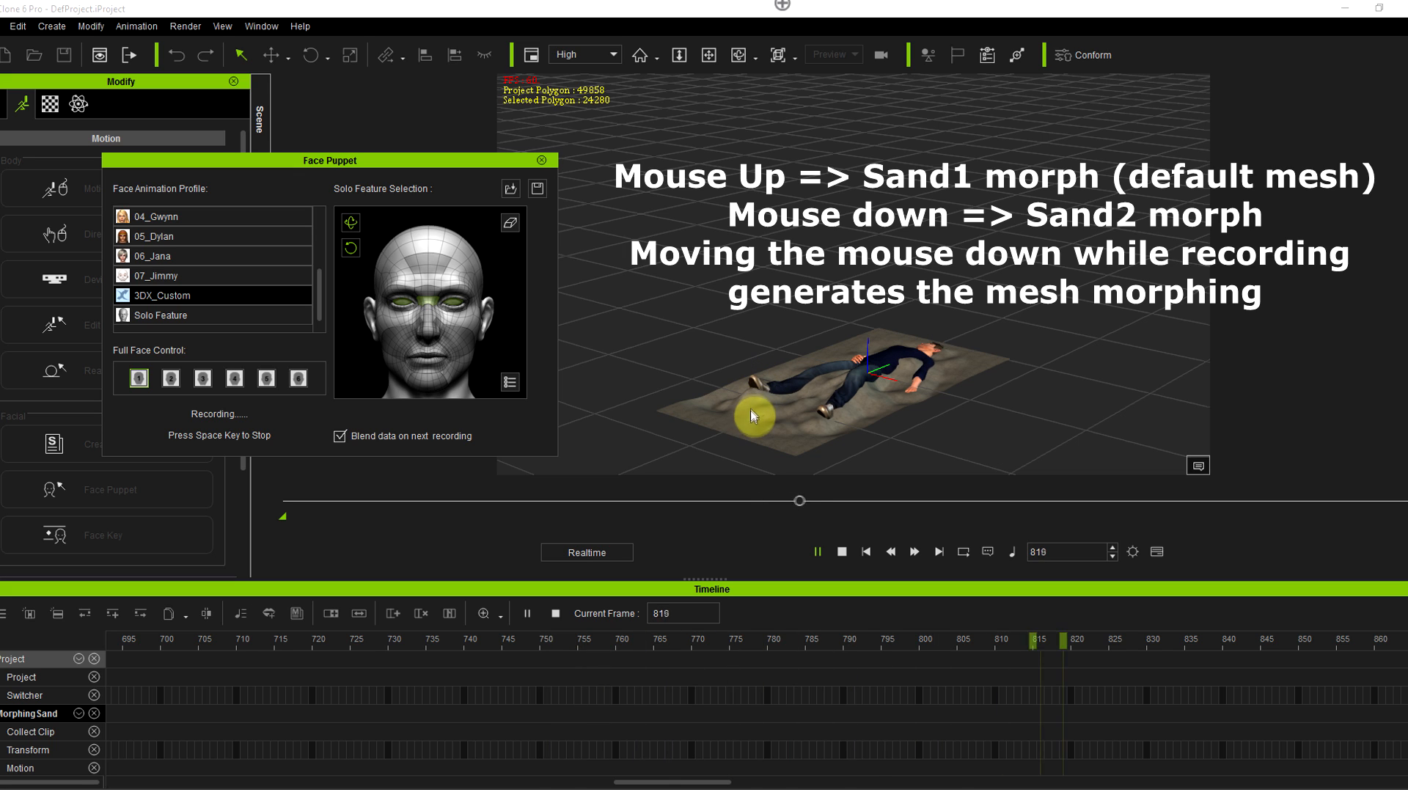
key(space)
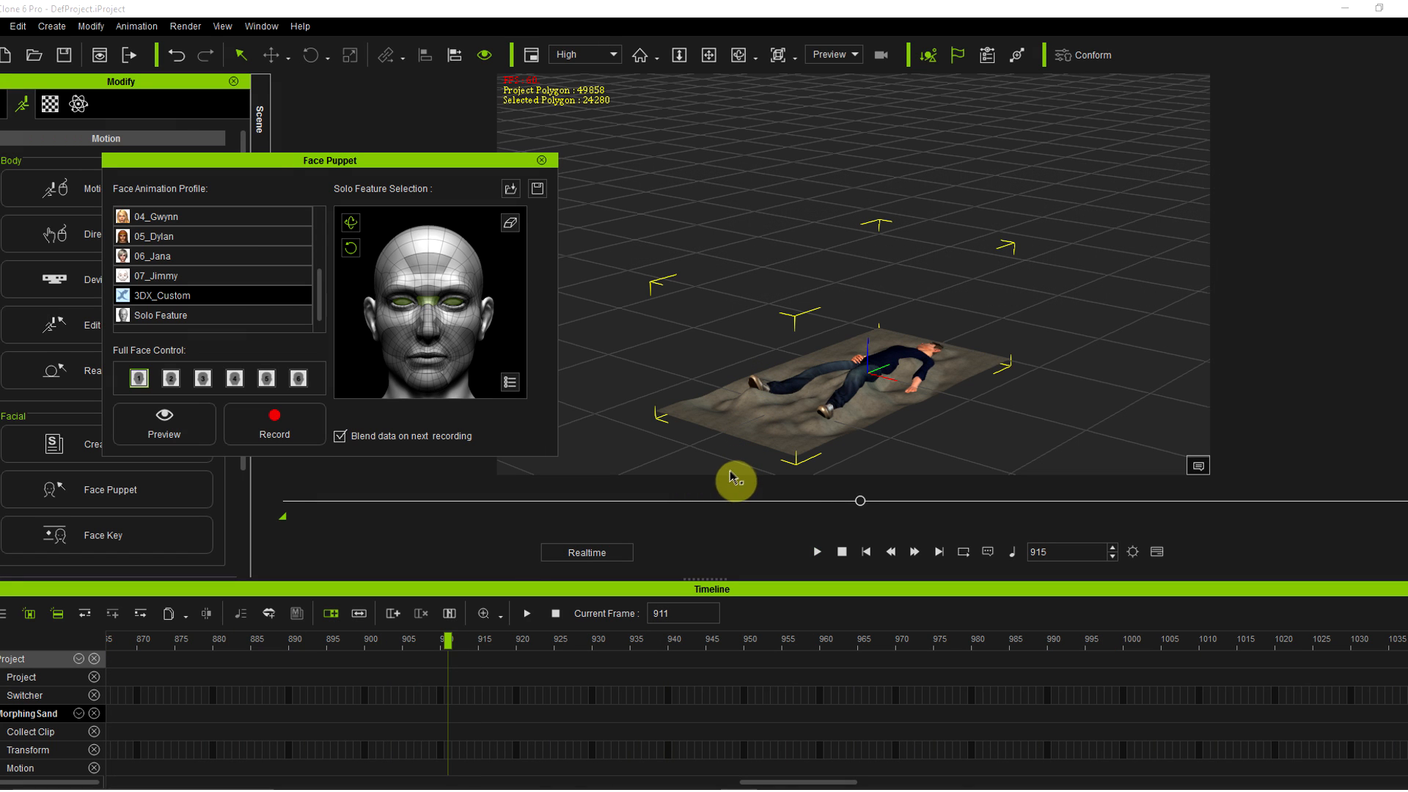
click(543, 162)
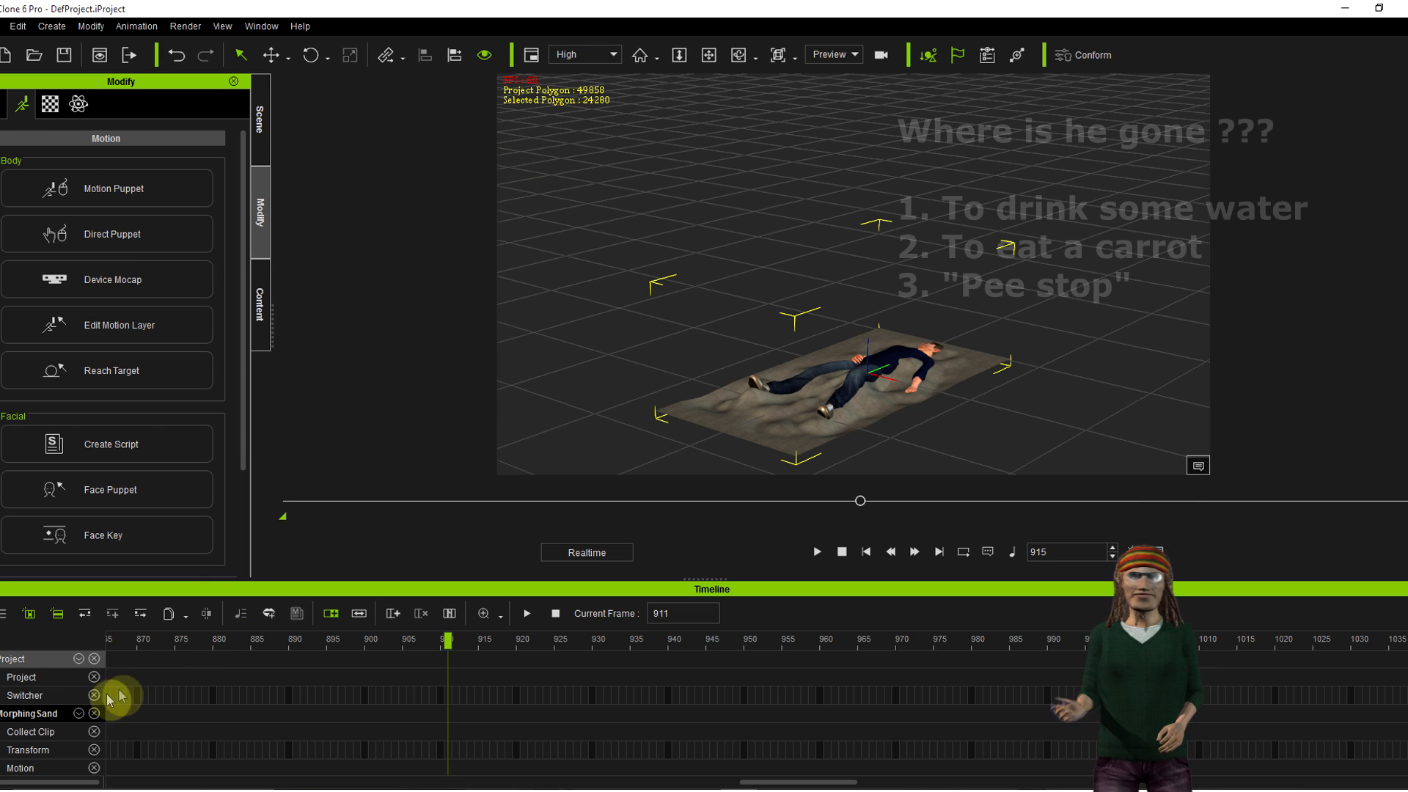
- Show MorphingSand's Expression track in the timeline and return the playhead to frame 1
right_click(80, 712)
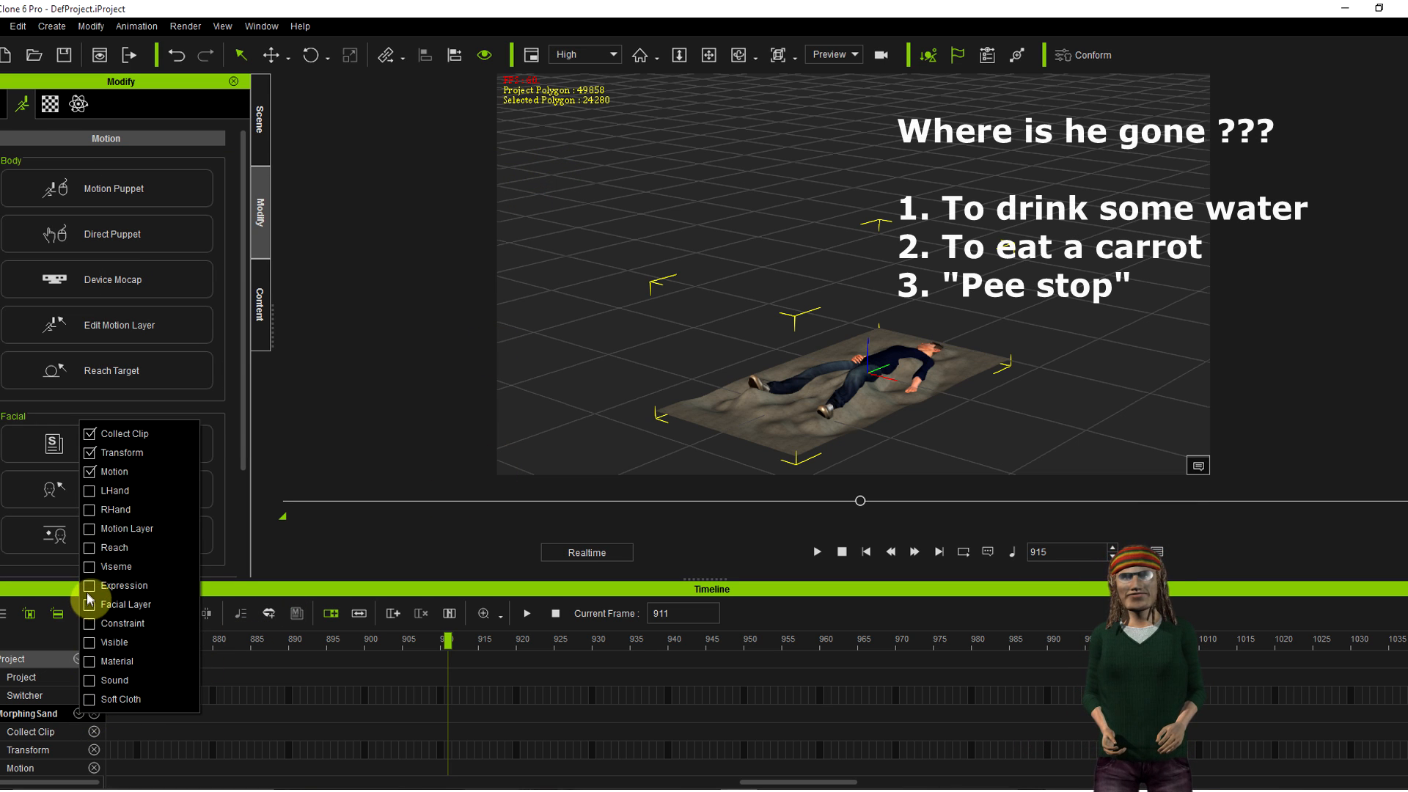
click(259, 693)
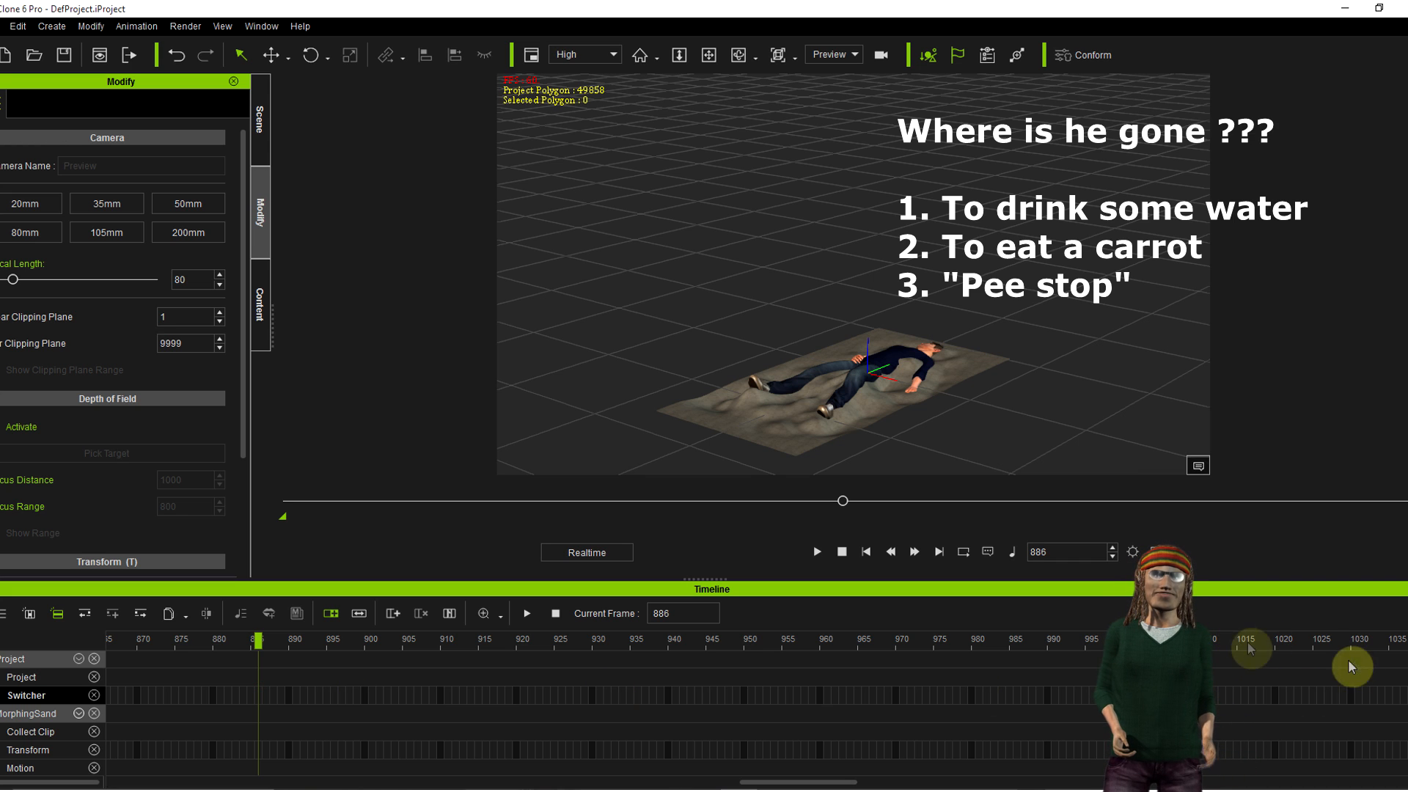
scroll(696, 708, down, 1)
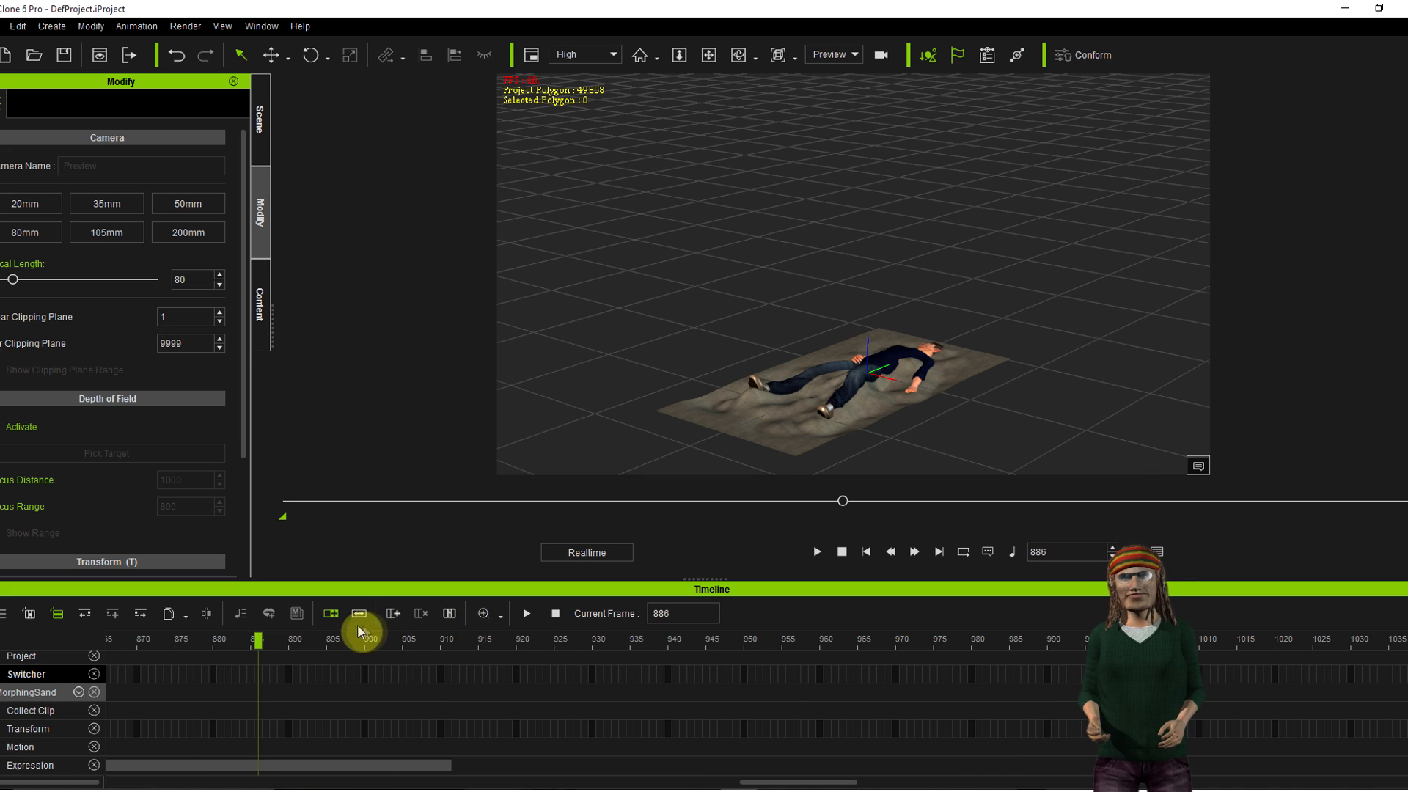
click(562, 616)
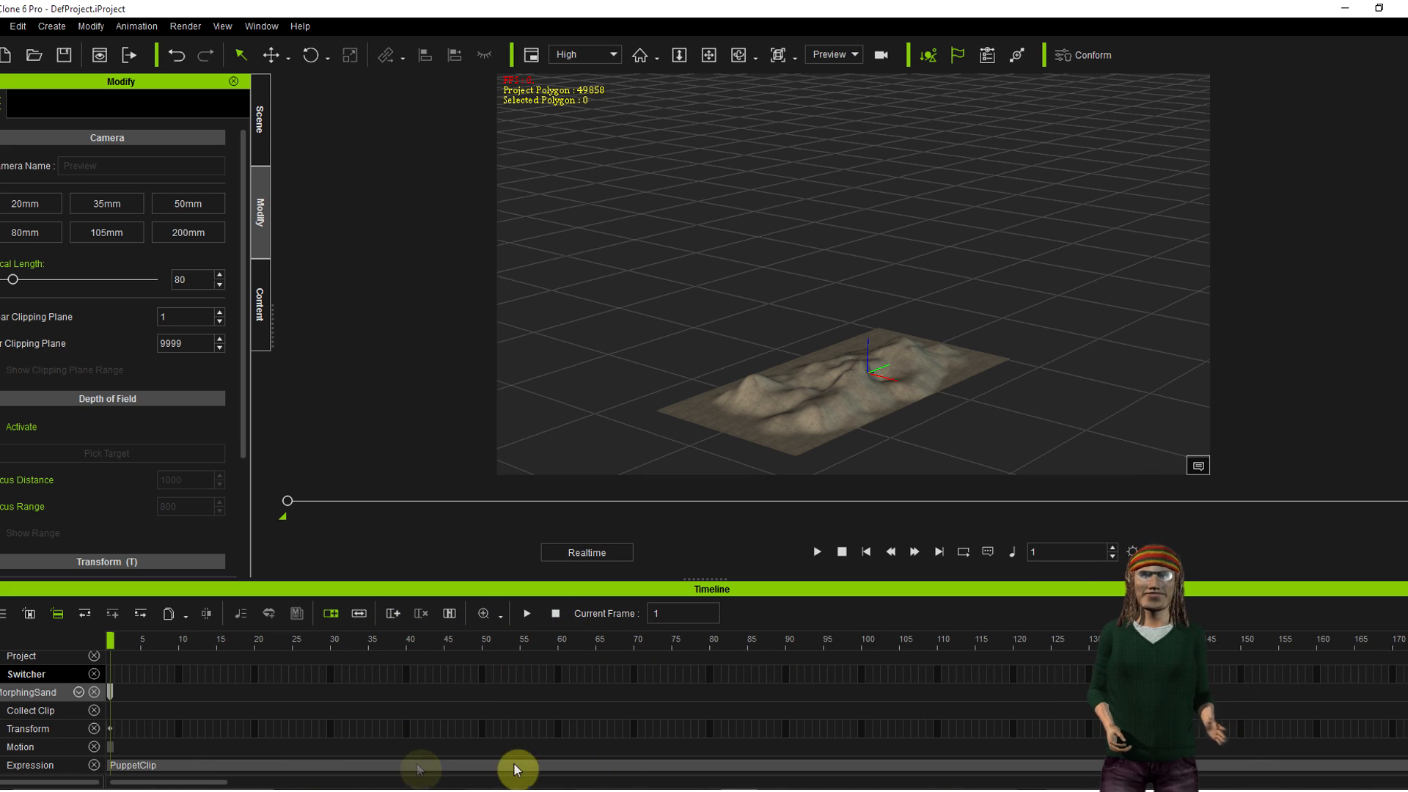
- Play back the recorded MorphingSand morph with the whole PuppetClip in view on the timeline, and pause it near the clip's end
scroll(538, 672, down, 5)
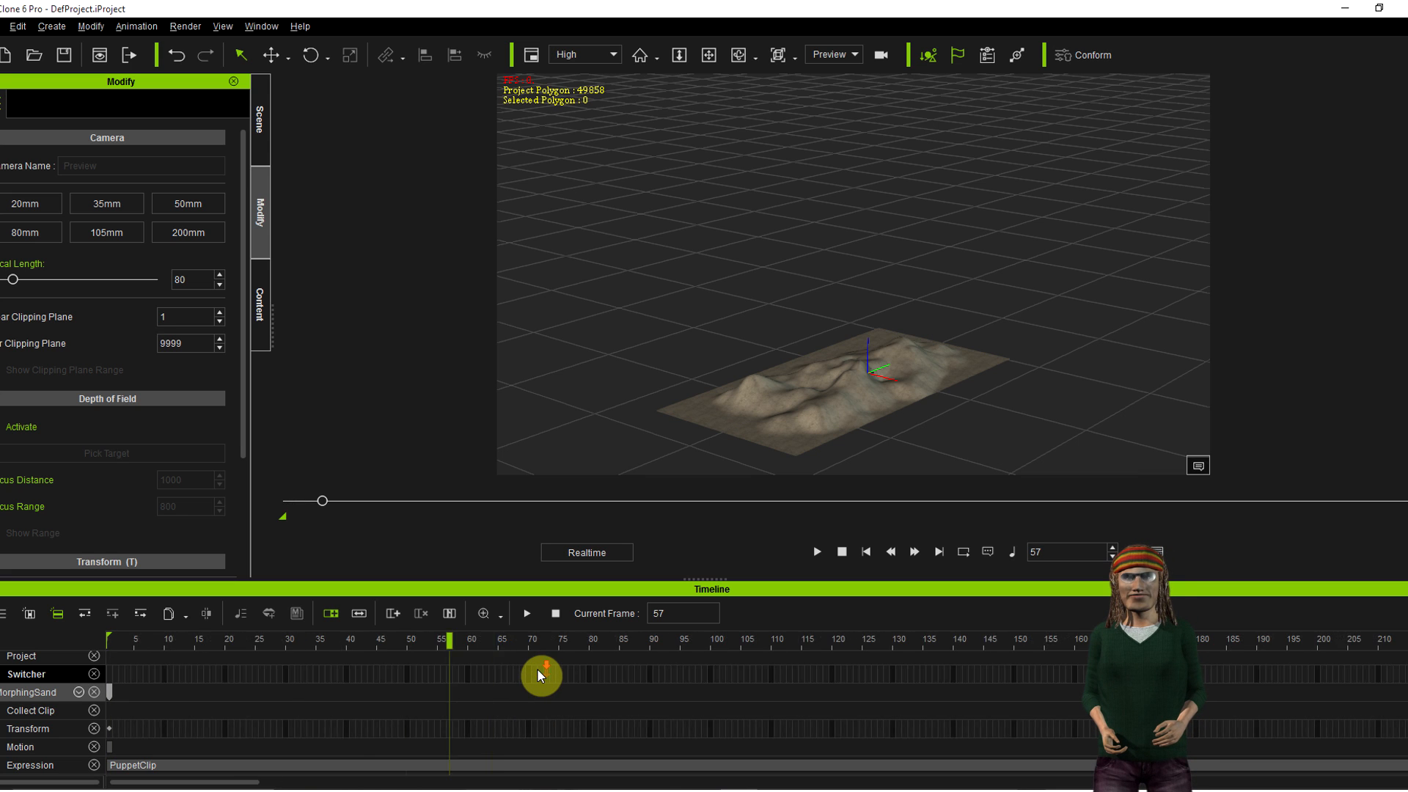
scroll(537, 667, down, 5)
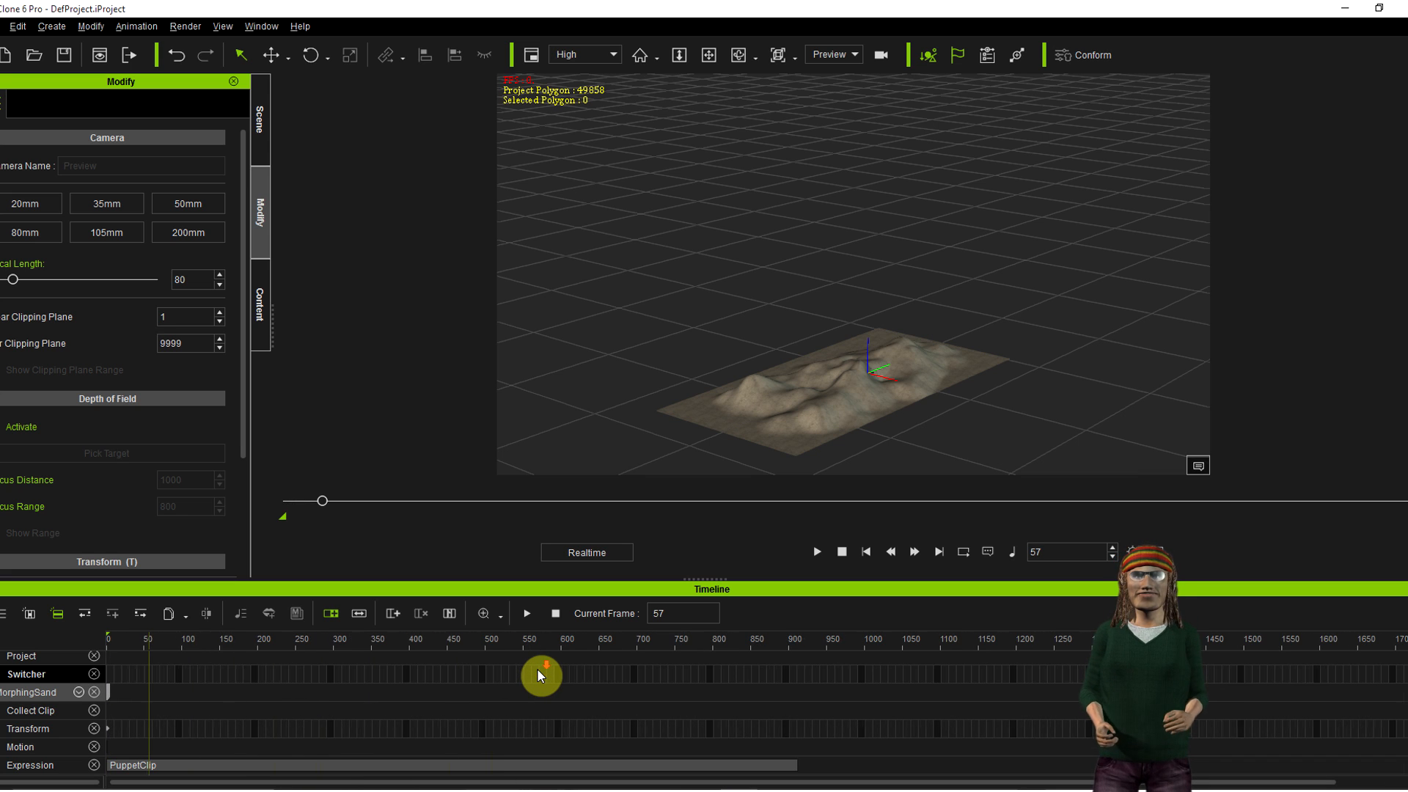
click(525, 613)
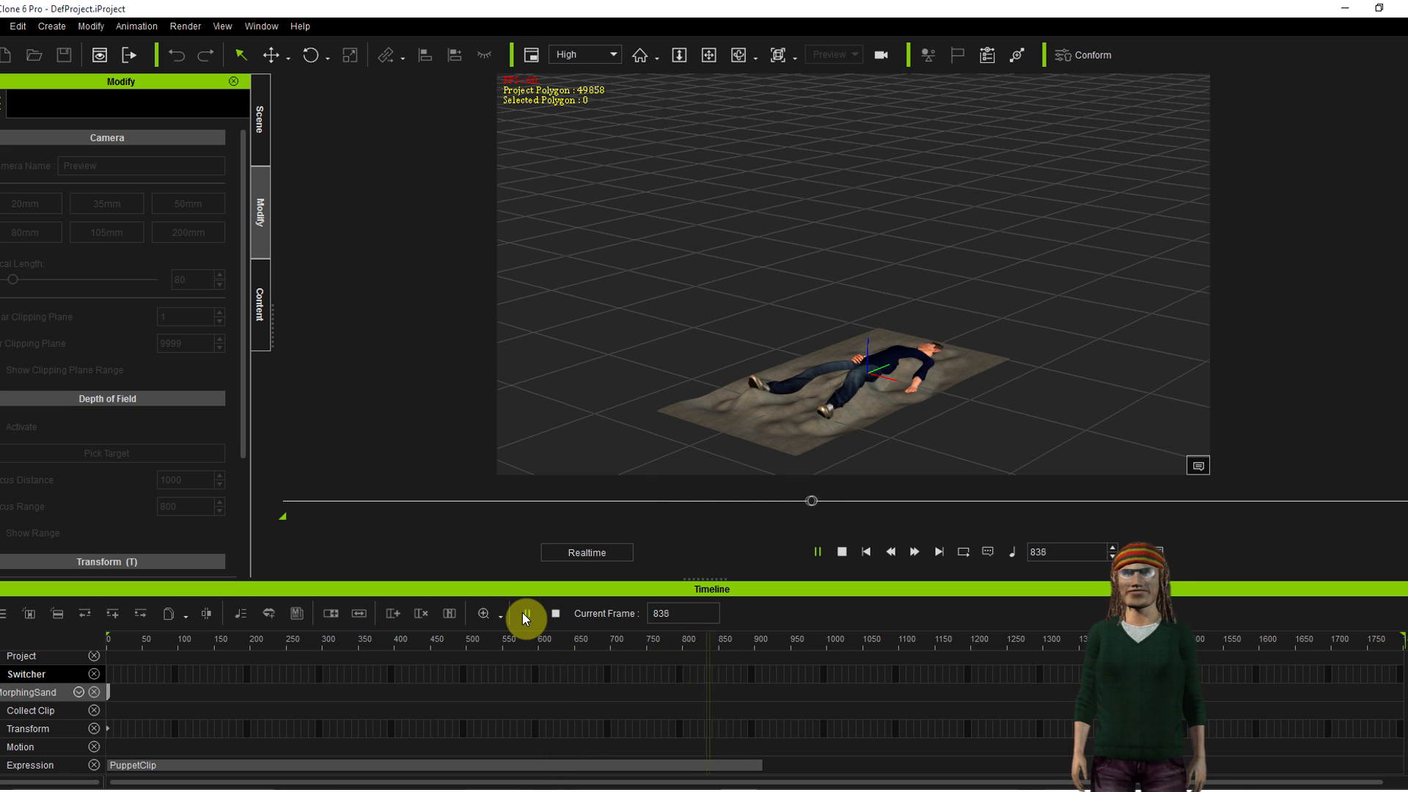
click(526, 615)
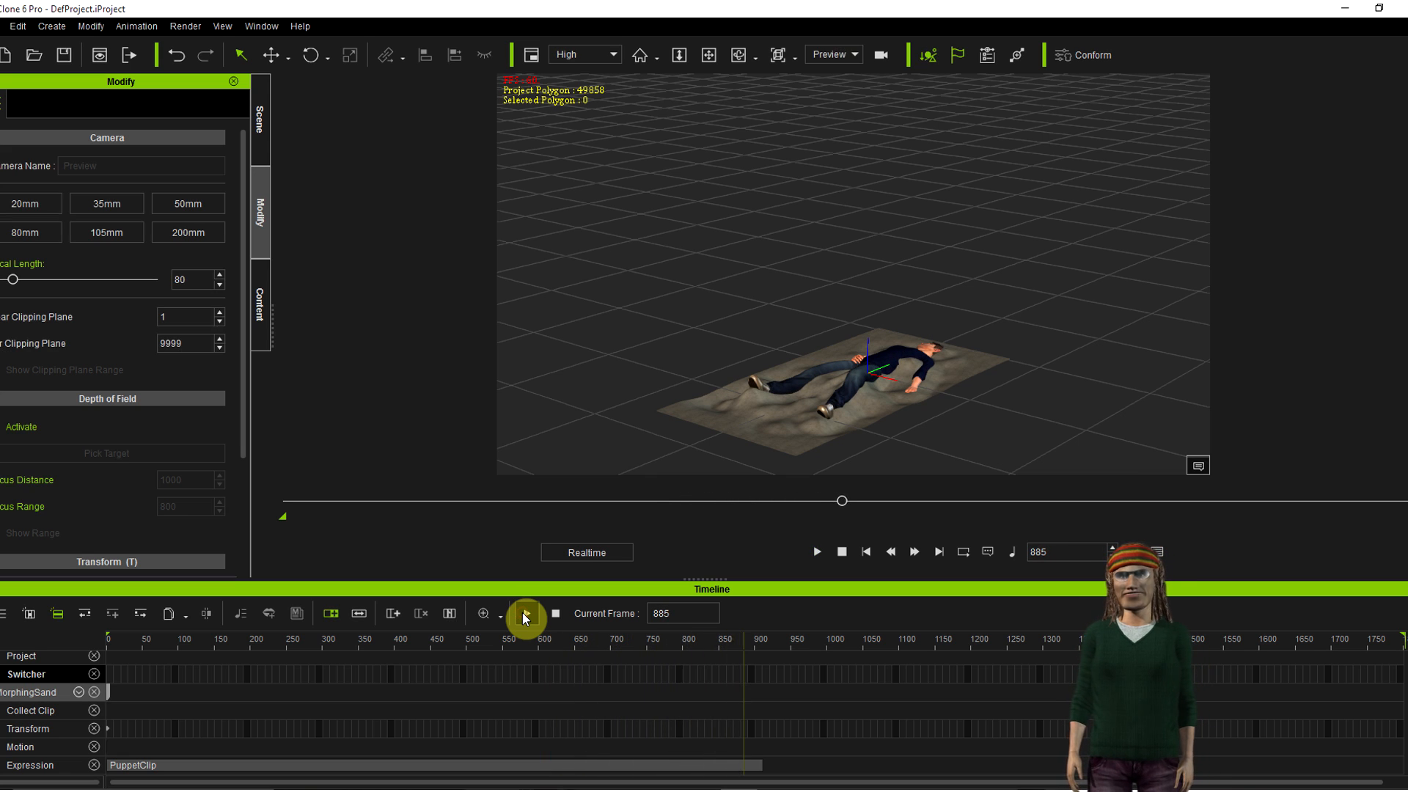
- Slow down the PuppetClip on the Expression track by stretching its end past frame 1350, and play the animation from the start
click(688, 765)
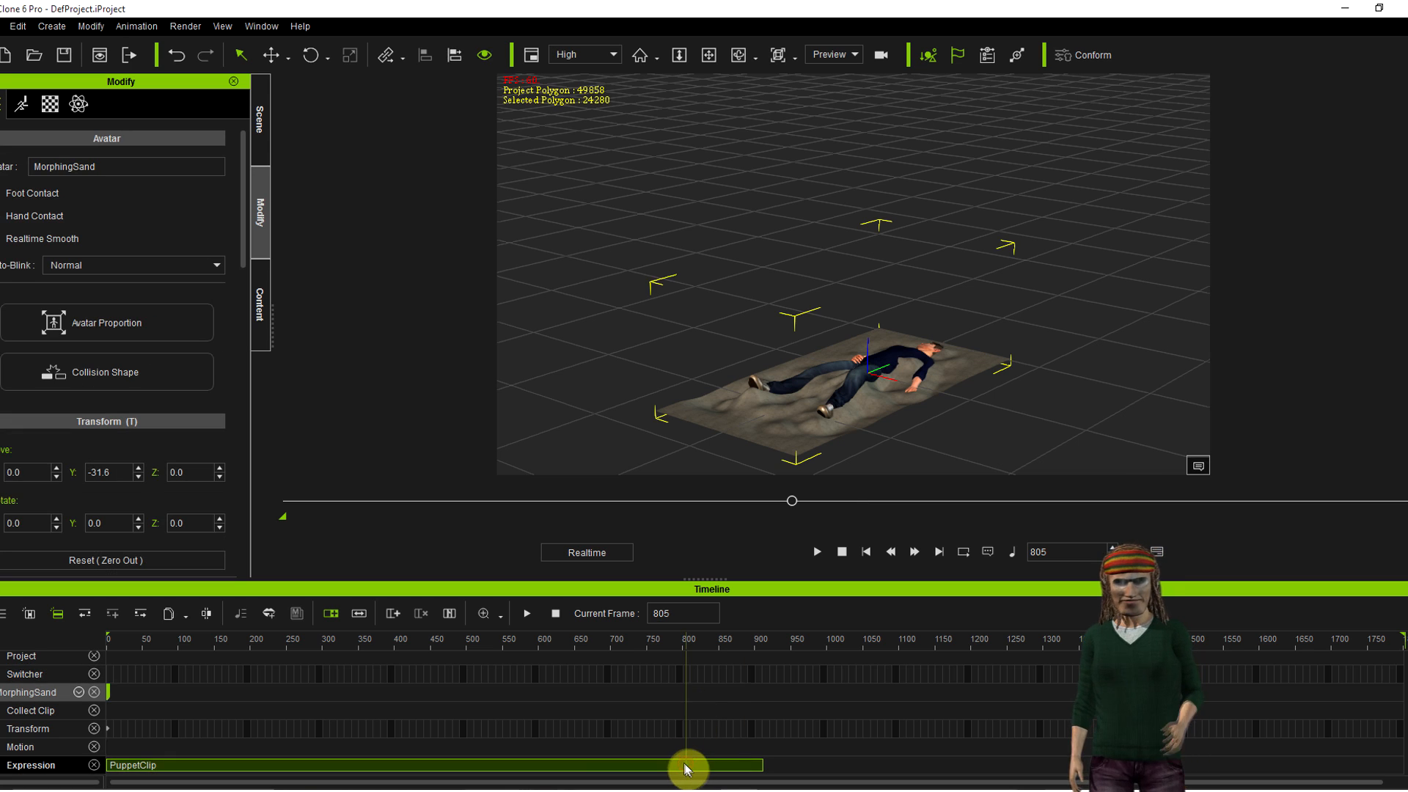
click(359, 614)
drag(760, 765, 1023, 764)
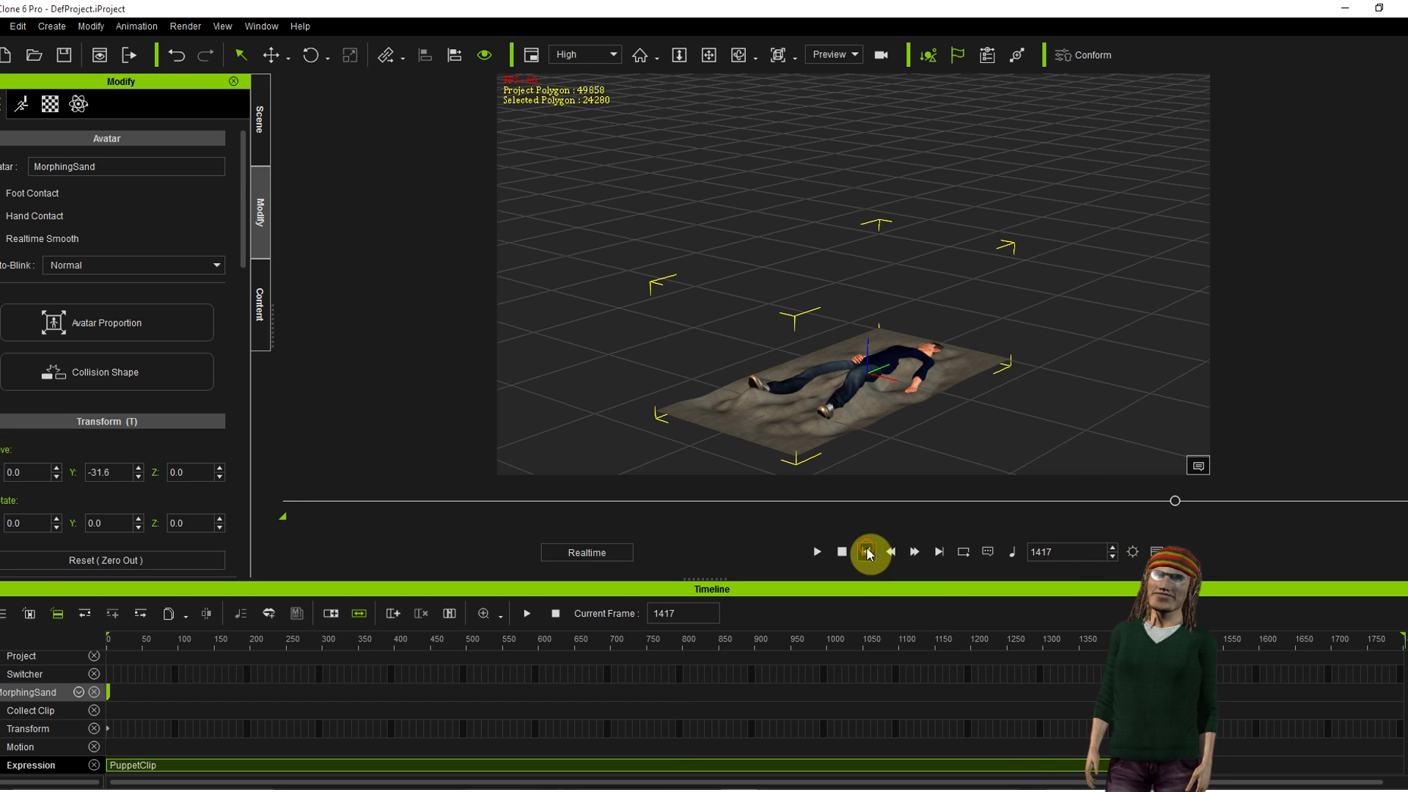
click(817, 551)
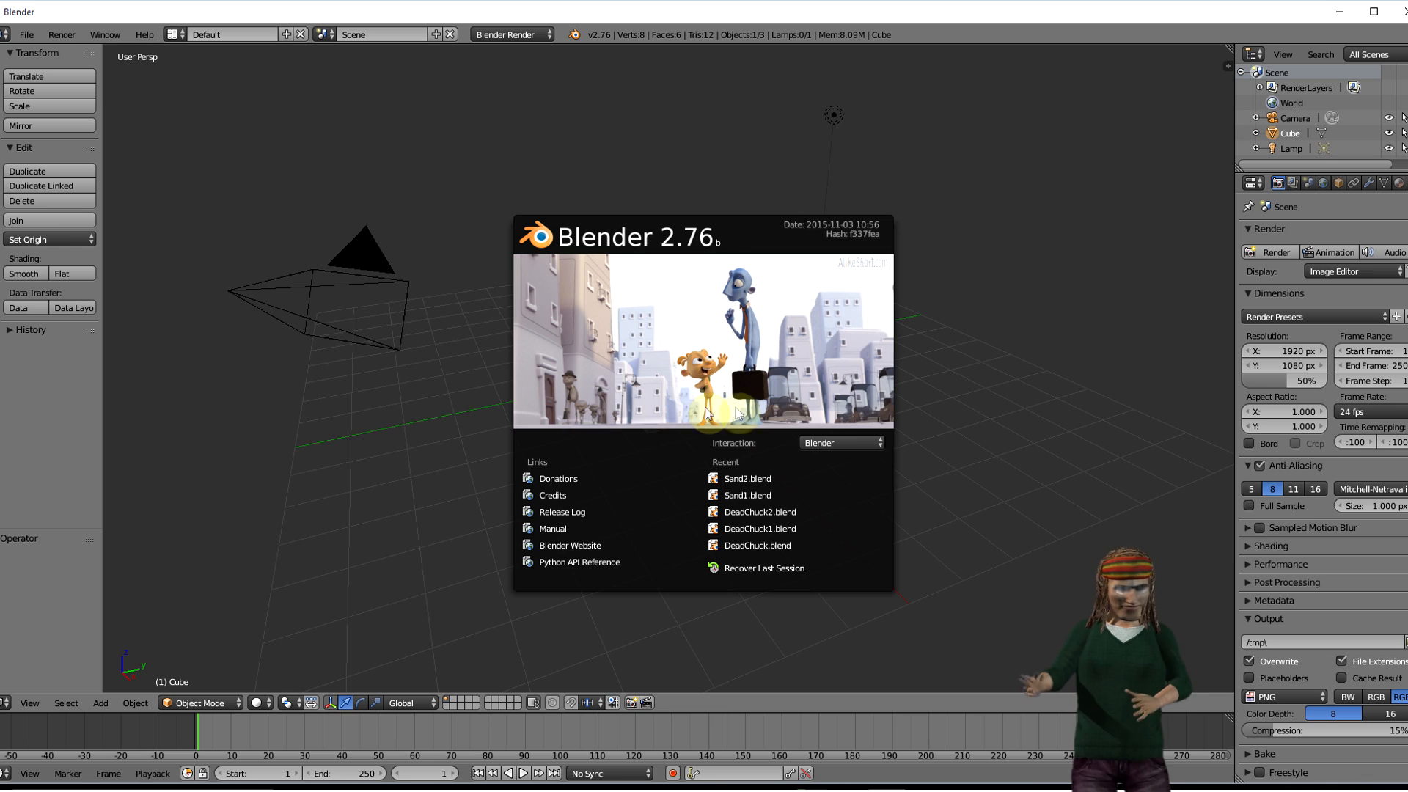
- Switch to Blender, dismiss the splash screen and delete the default cube
click(1013, 314)
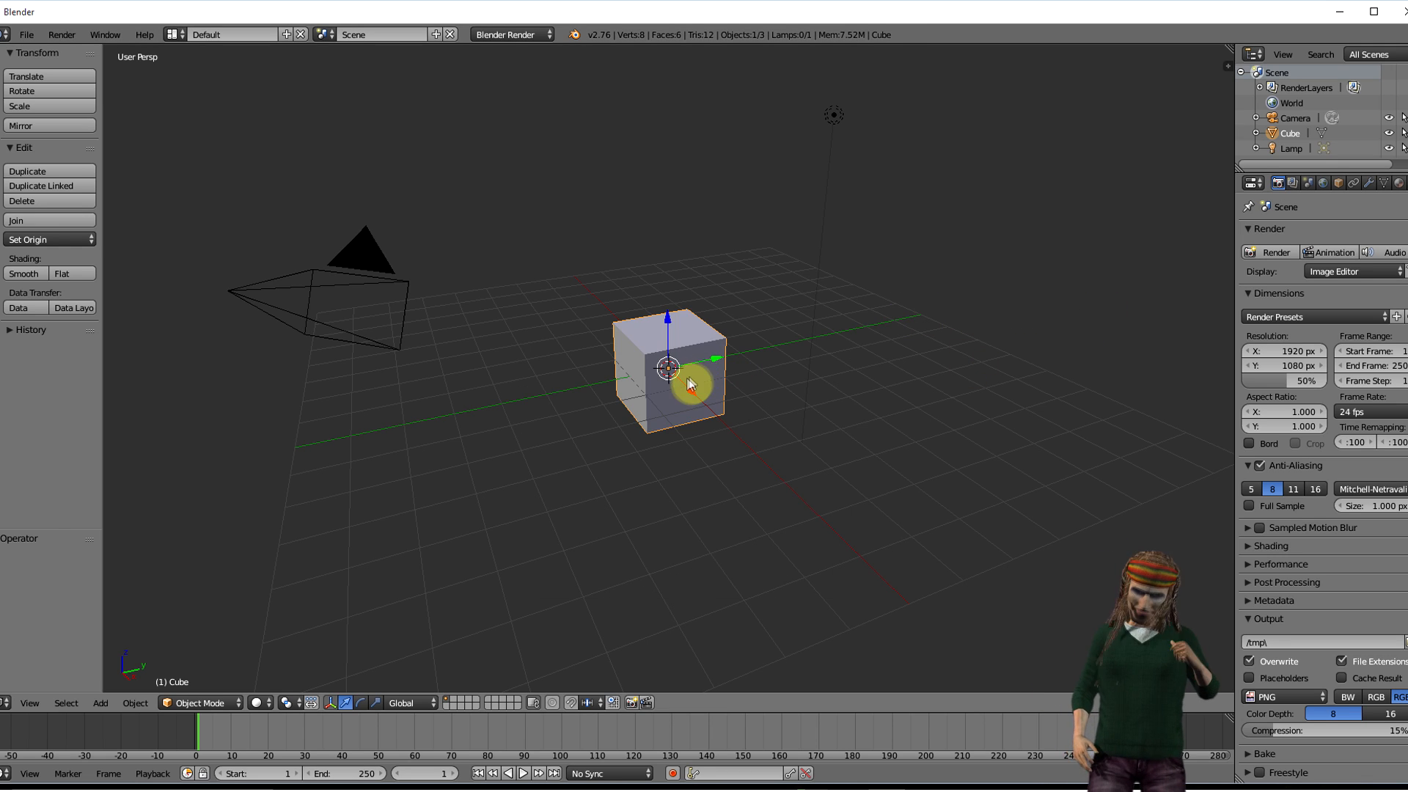
key(x)
click(676, 385)
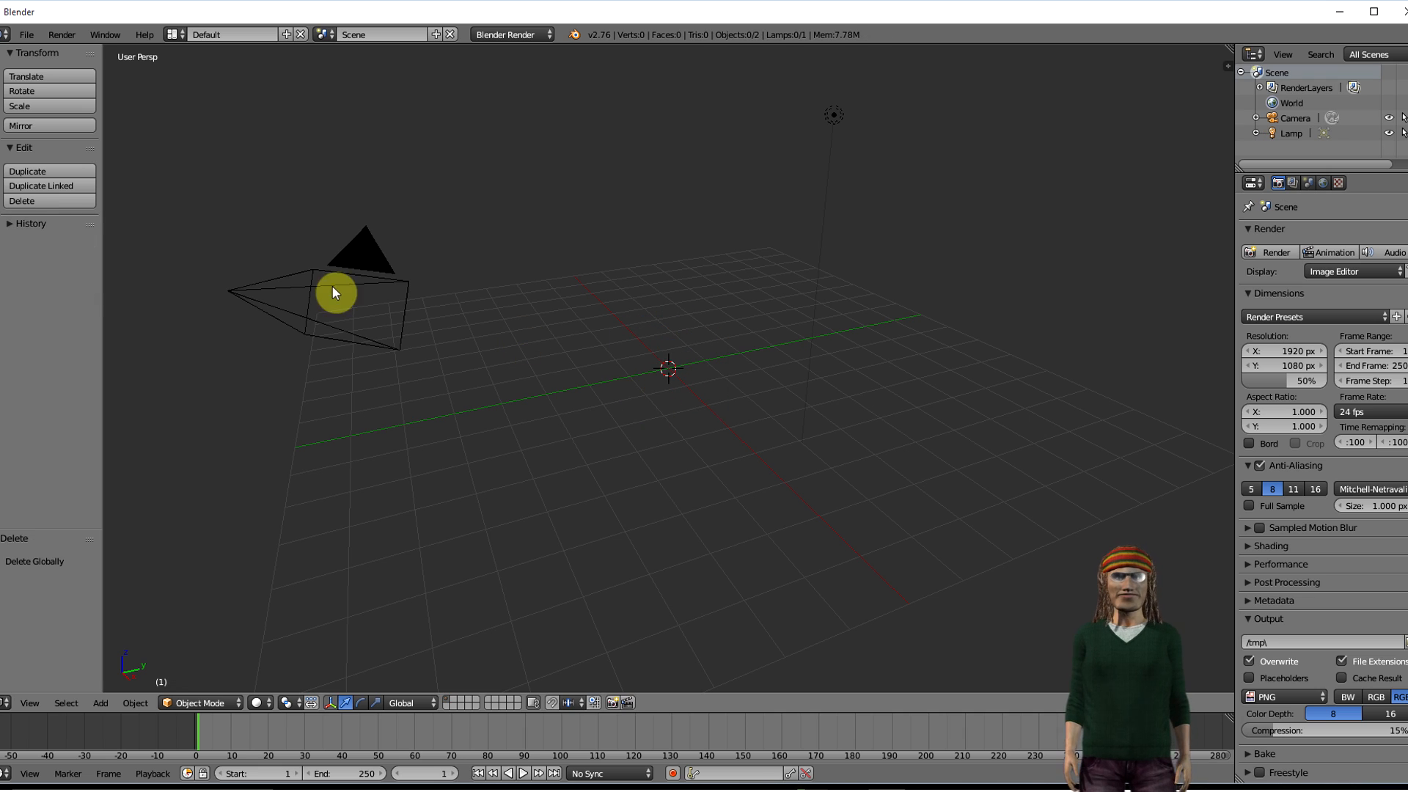
- Add a mesh plane with a radius of 30
key(shift+a)
mouse_move(232, 218)
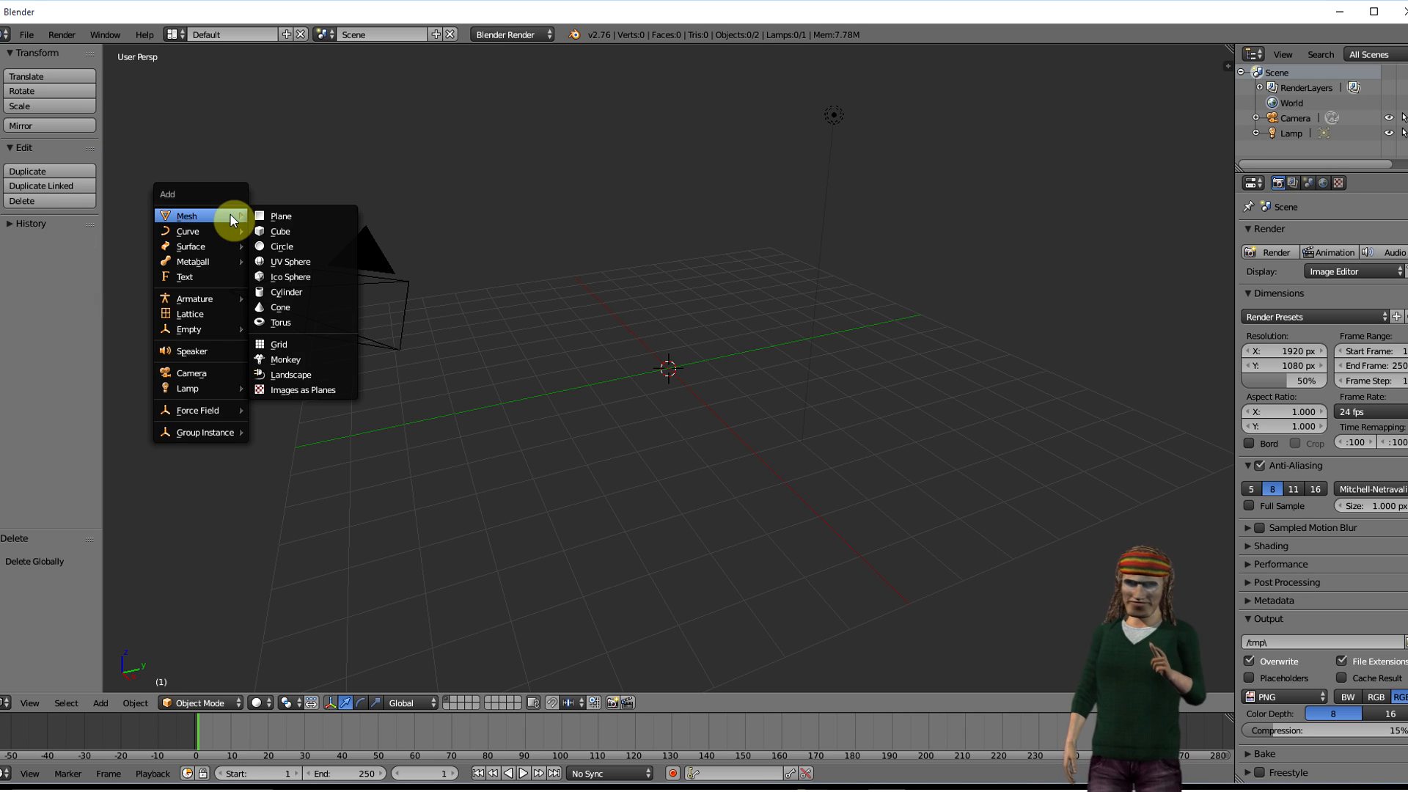
click(285, 216)
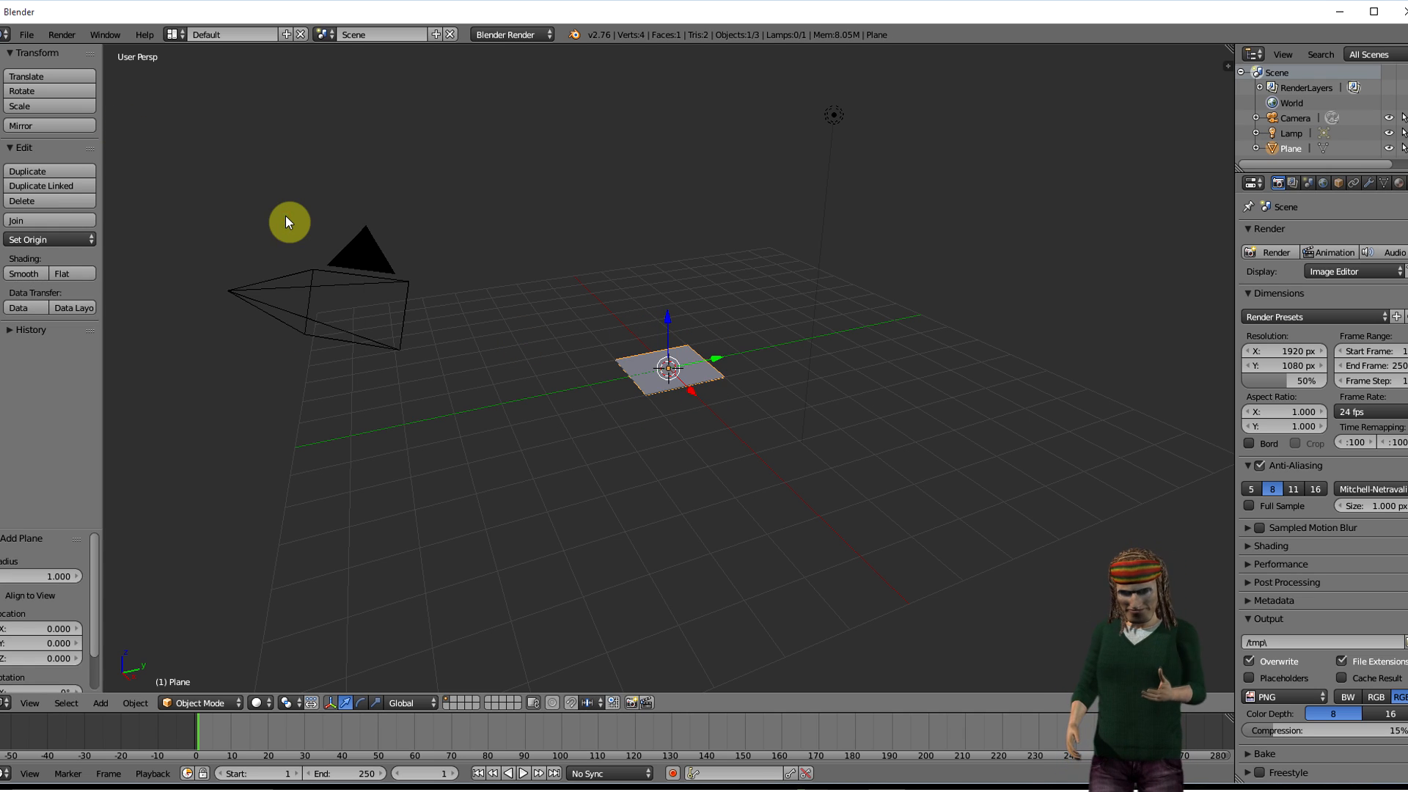
click(59, 574)
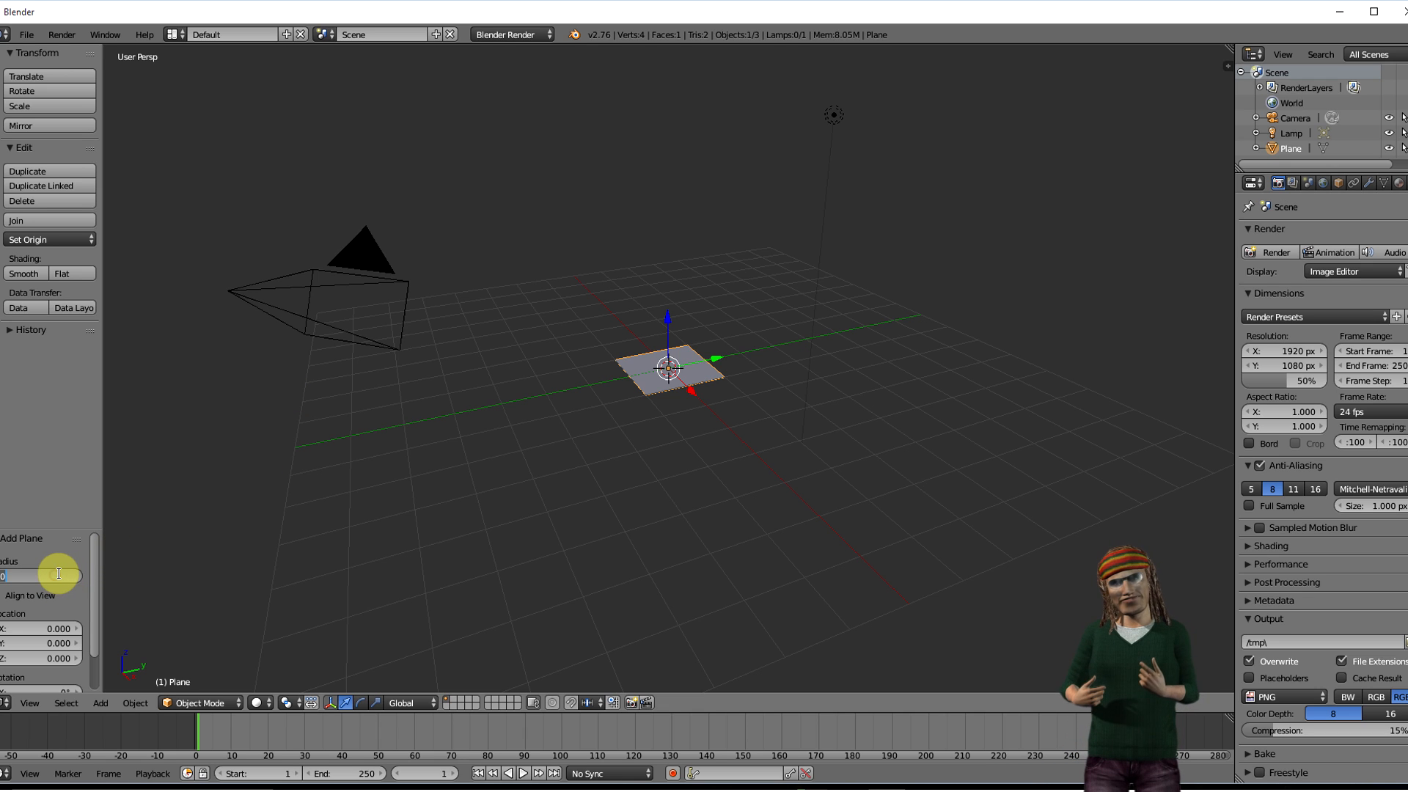
text(30)
key(Return)
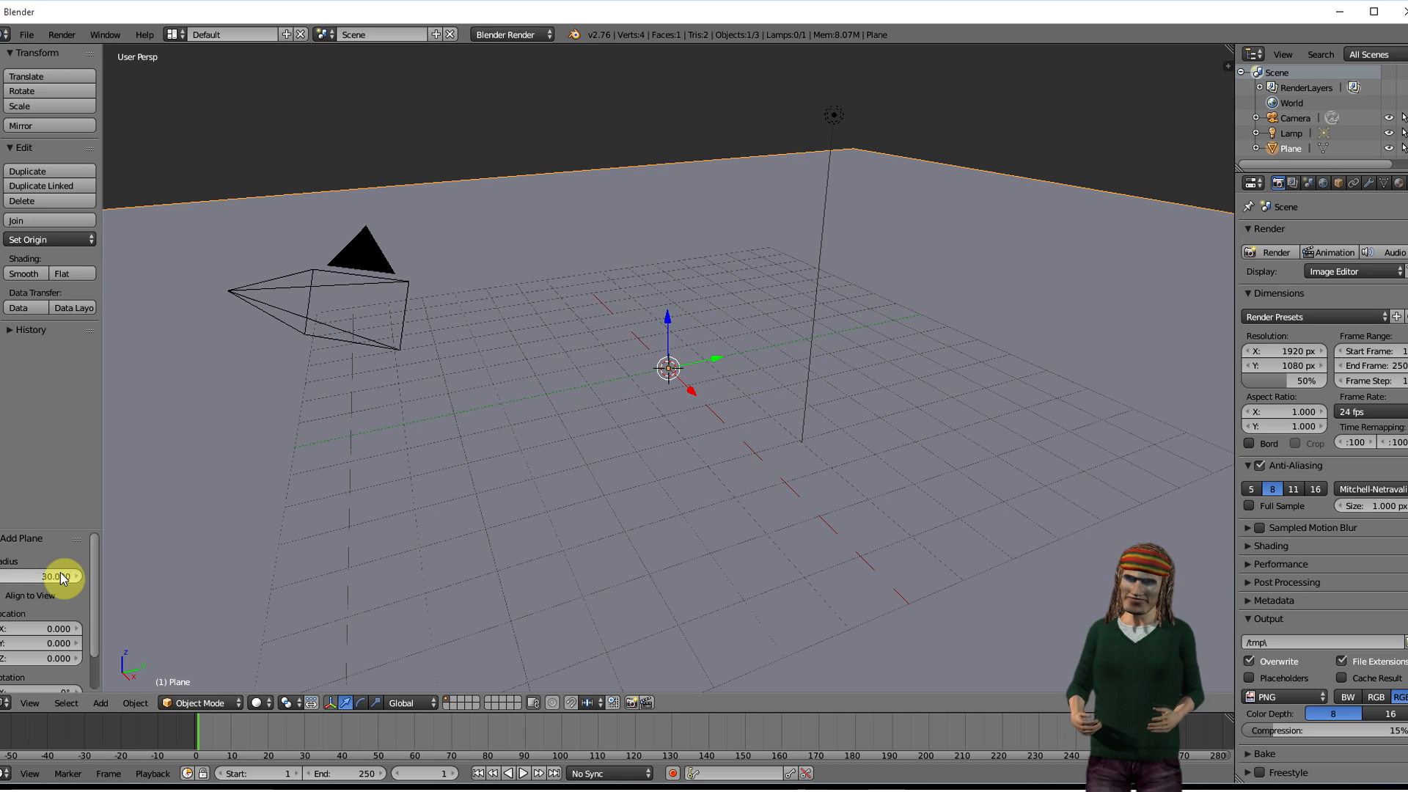
scroll(625, 387, down, 3)
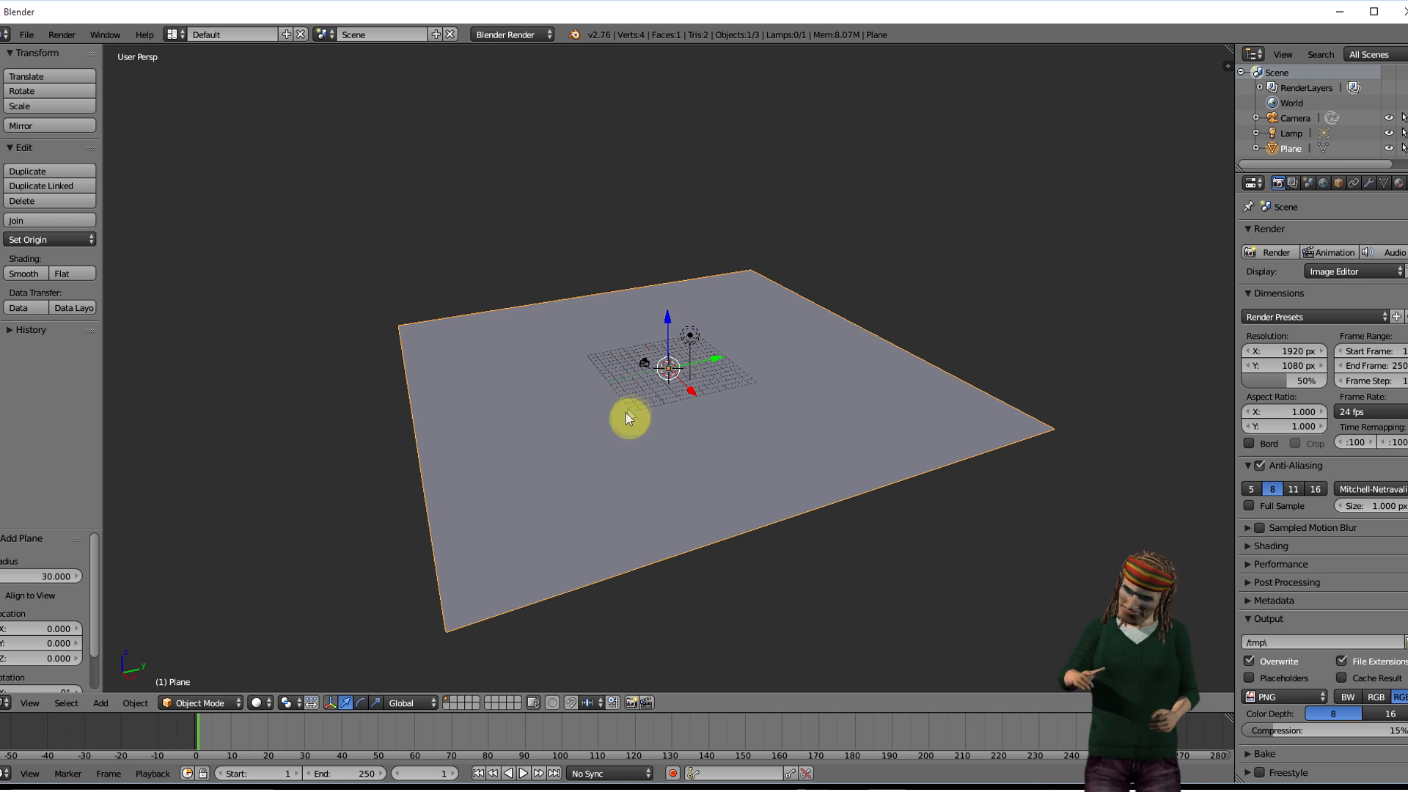
- Enter Edit Mode and subdivide the plane with 10 cuts
key(Tab)
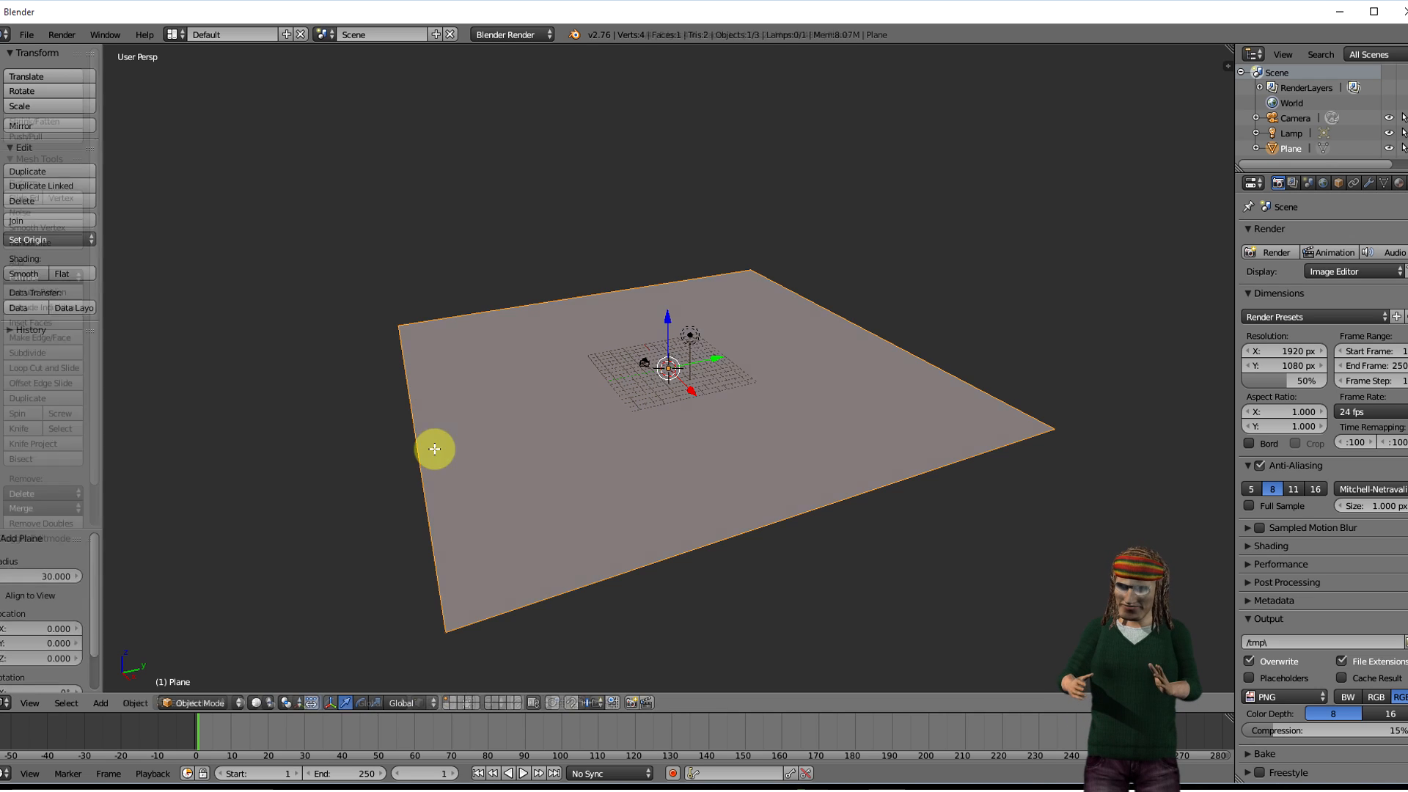
click(48, 353)
click(67, 576)
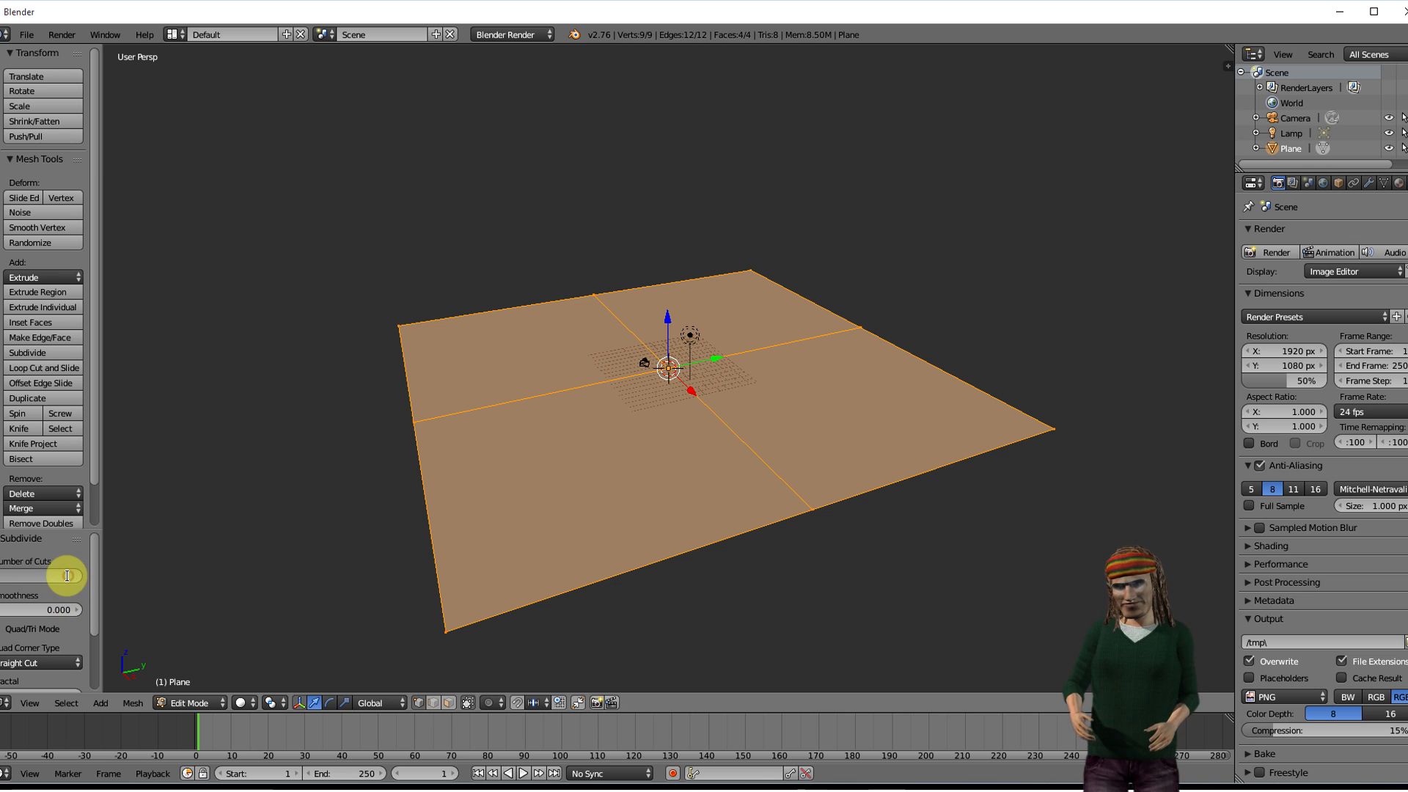
text(10)
key(Return)
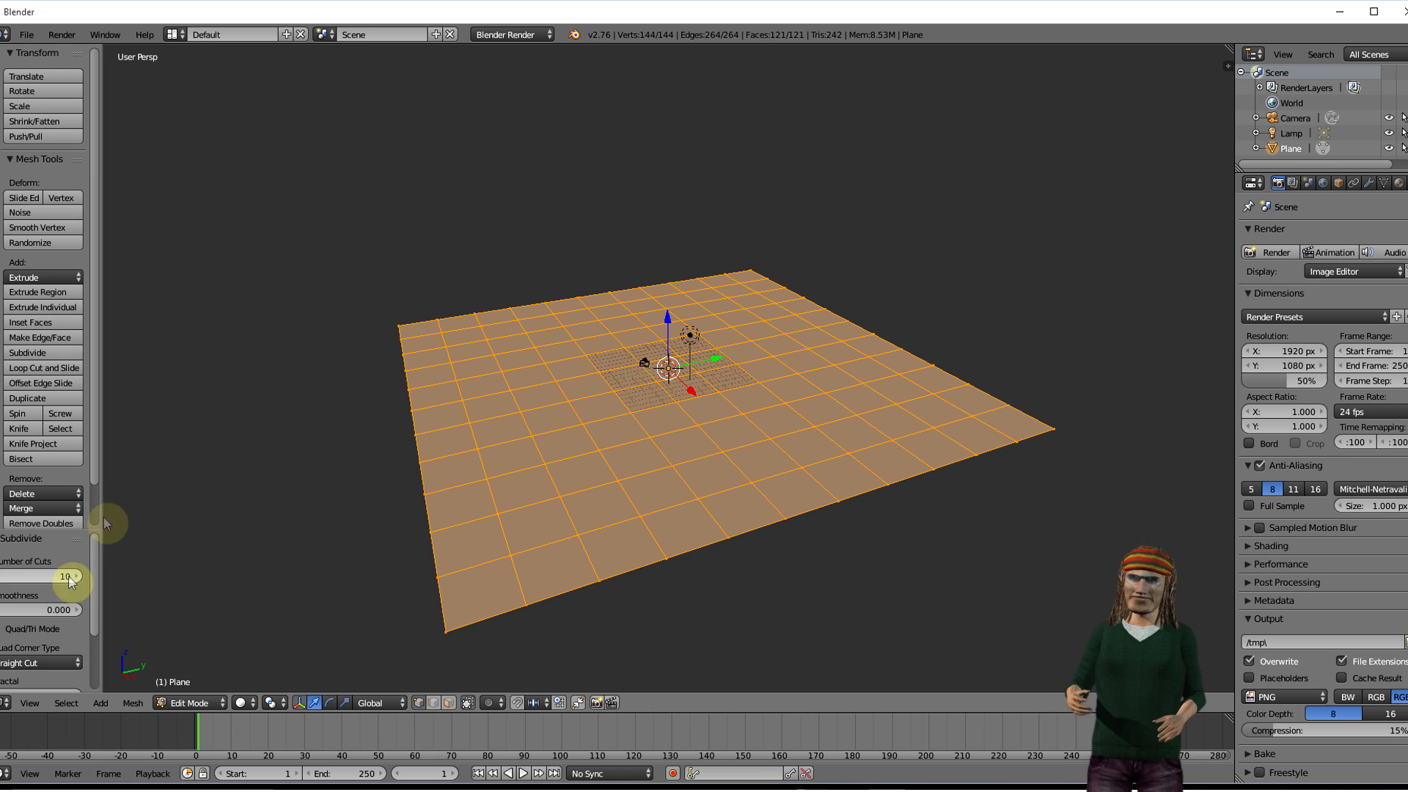
- Subdivide the already divided plane again with 5 cuts
click(48, 355)
click(73, 576)
drag(74, 576, 121, 576)
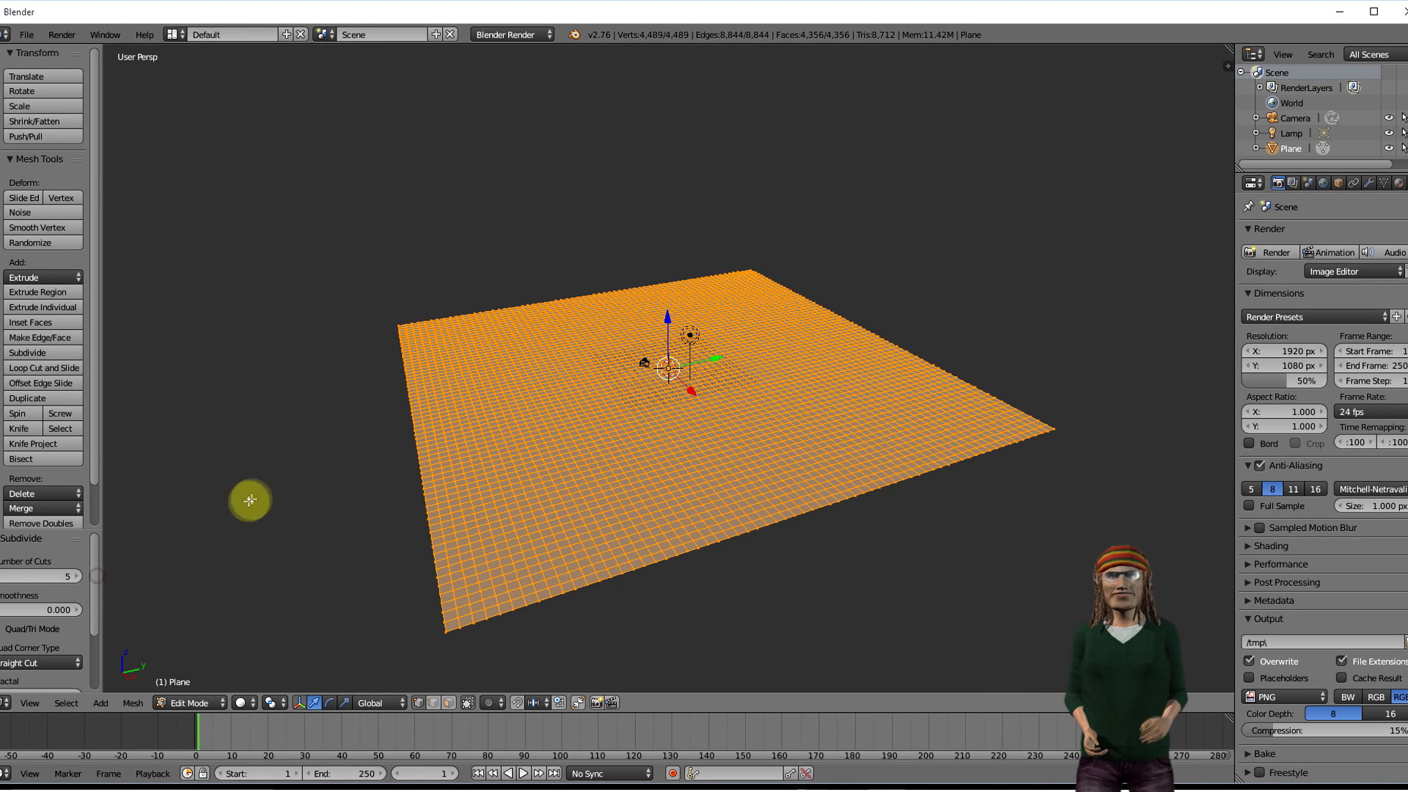
- Select a curved band of vertices along the plane's far side and raise it about 1.5 units using proportional editing with size 9.85
key(a)
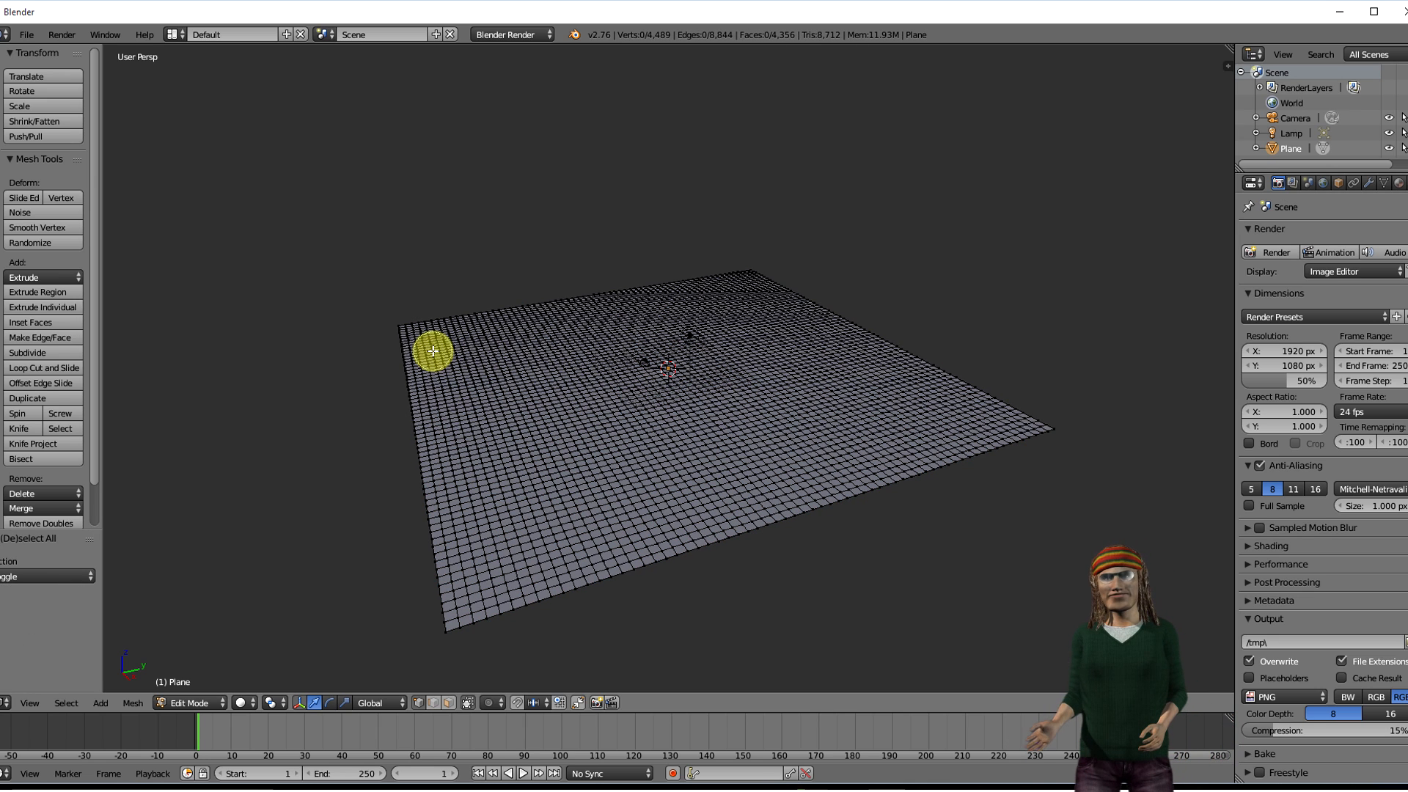
mouse_move(429, 347)
mouse_down()
mouse_move(666, 315)
mouse_move(762, 316)
mouse_move(827, 346)
mouse_up()
mouse_move(589, 375)
mouse_down()
mouse_move(487, 368)
mouse_move(444, 390)
mouse_move(476, 358)
mouse_up()
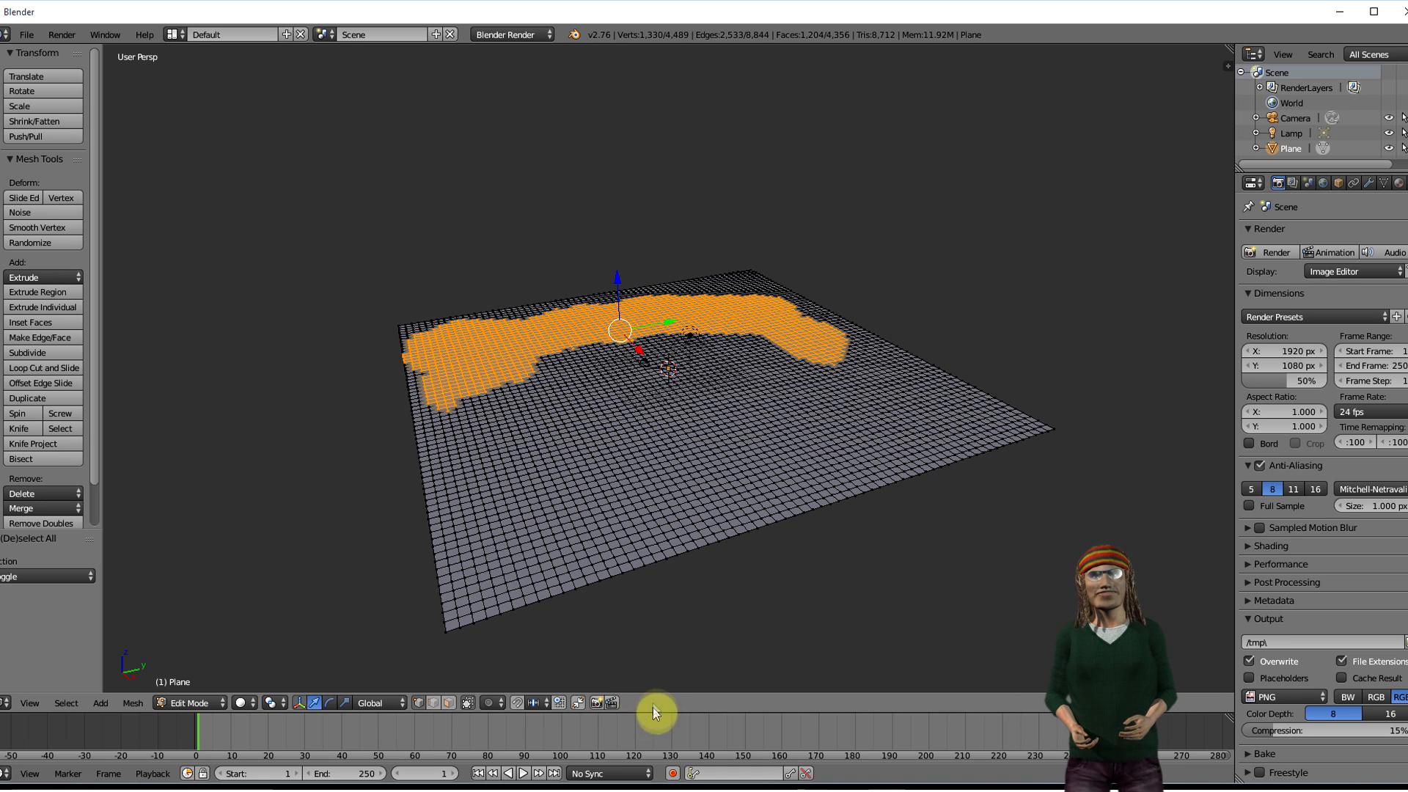
click(499, 698)
click(514, 668)
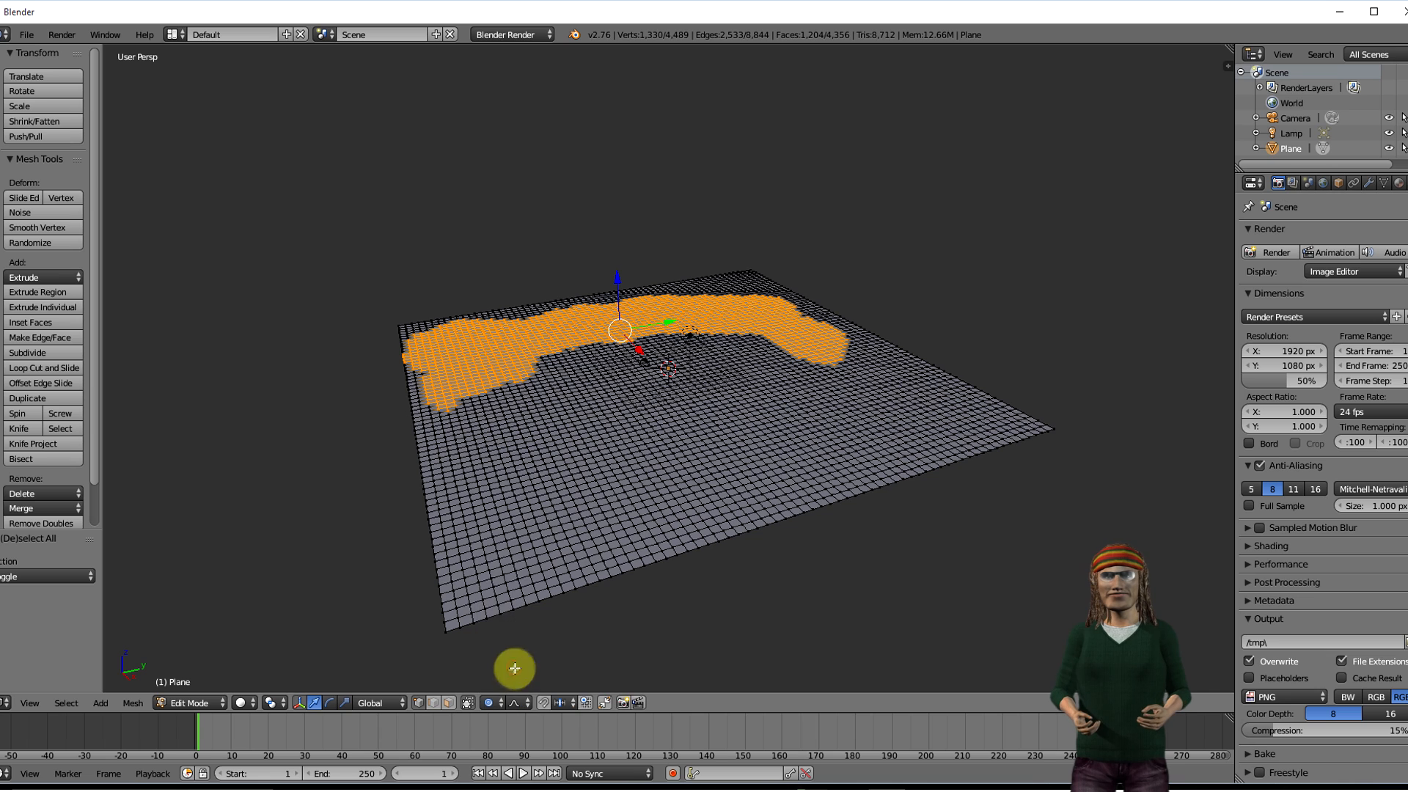
drag(617, 279, 617, 276)
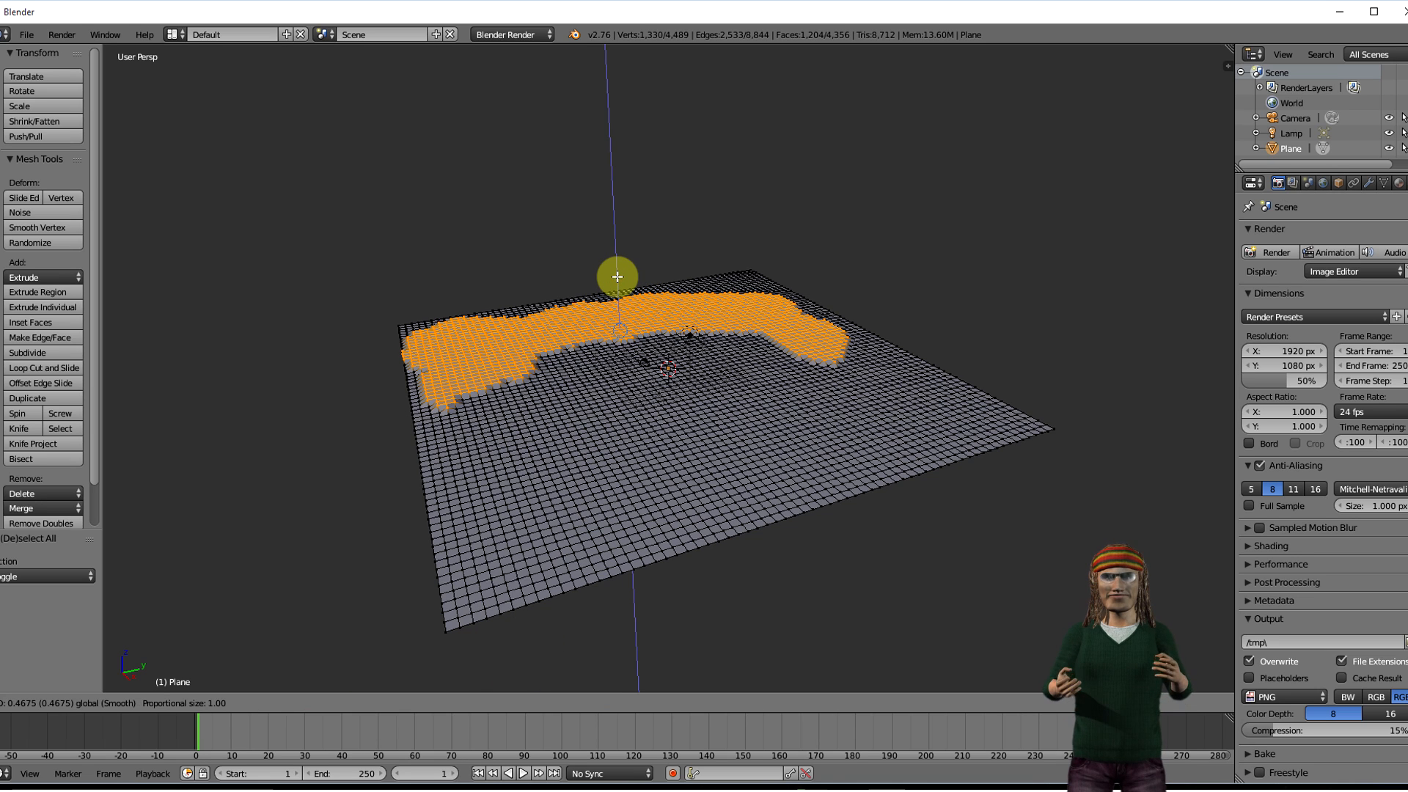
scroll(617, 277, down, 18)
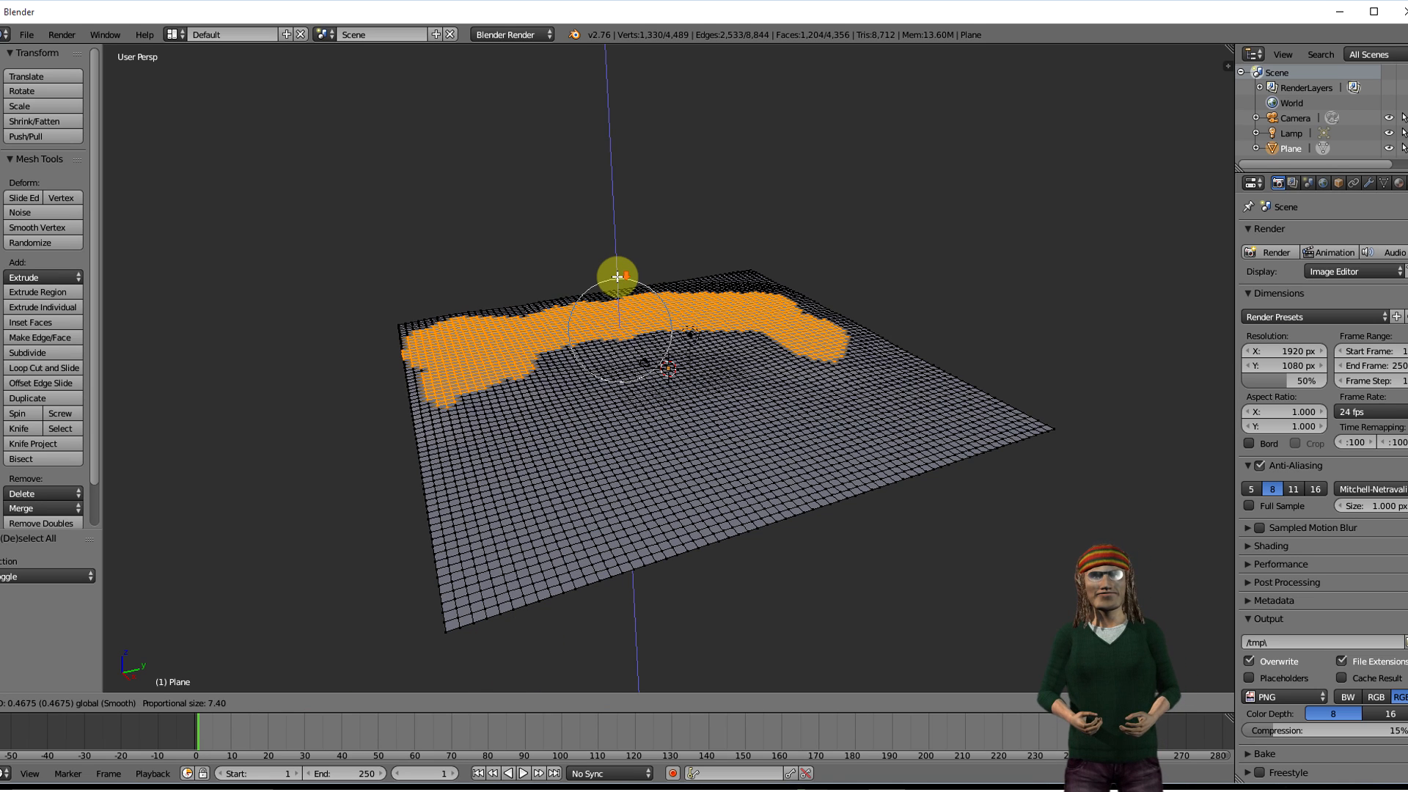
scroll(617, 277, down, 3)
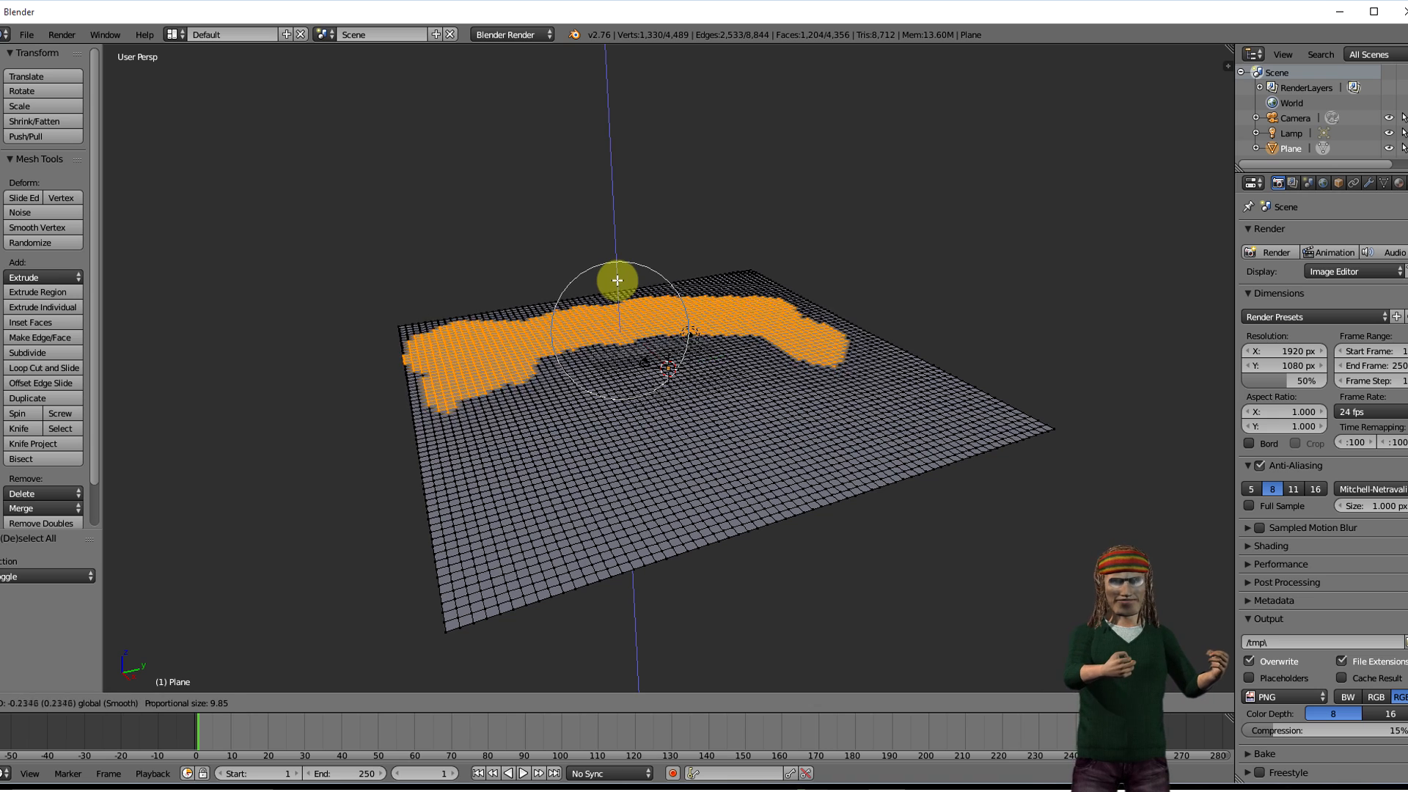
drag(616, 276, 618, 272)
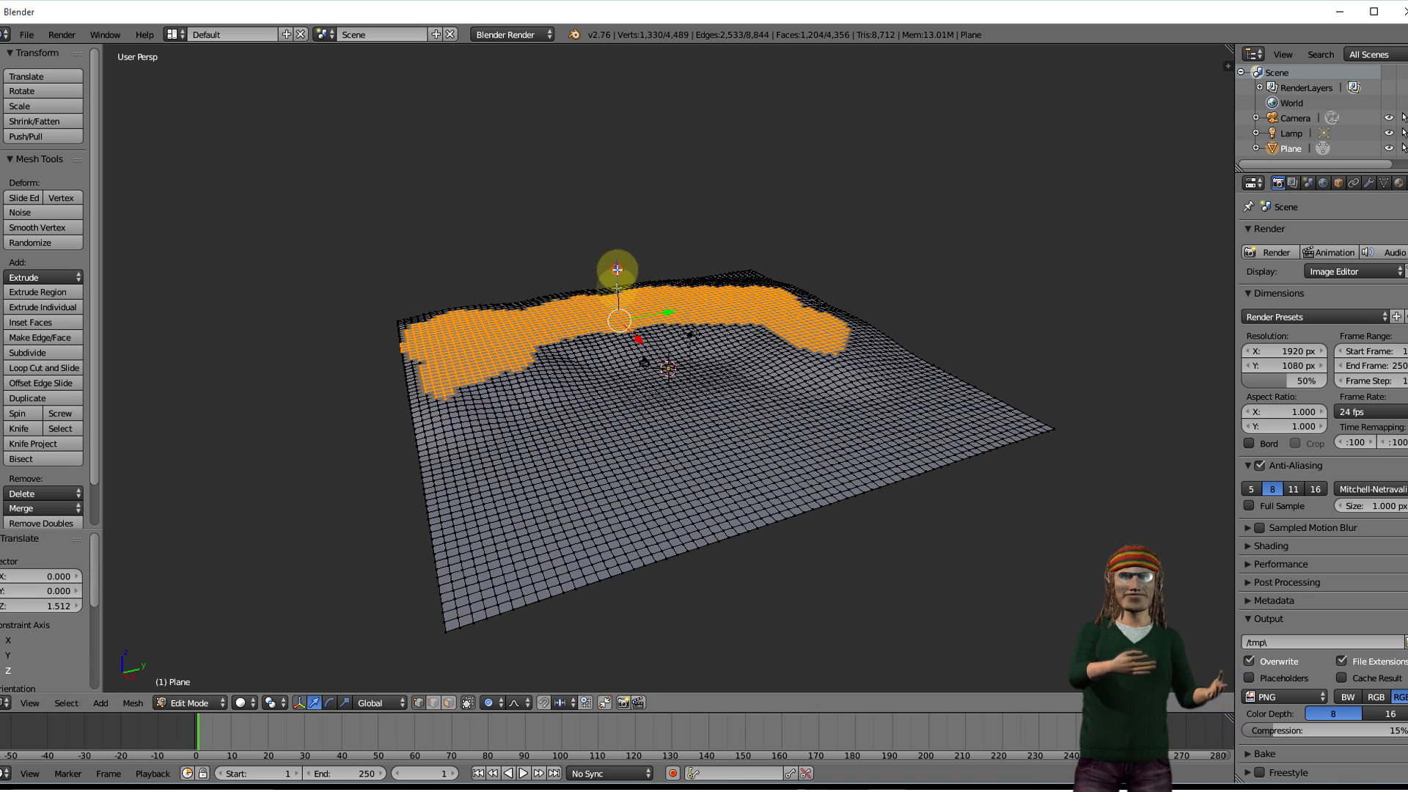
- Raise six single vertices along the far band by varying heights with proportional editing to form uneven dunes
right_click(468, 336)
key(g)
key(z)
click(484, 294)
right_click(536, 327)
key(g)
key(z)
click(585, 274)
right_click(599, 293)
key(g)
key(z)
click(602, 245)
right_click(705, 289)
key(g)
key(z)
click(711, 242)
right_click(789, 308)
key(g)
key(z)
click(798, 264)
right_click(647, 311)
key(g)
key(z)
click(645, 272)
- Raise a vertex near the plane's left edge about 1.26 units, and raise another near its left corner along Z
right_click(450, 461)
key(g)
key(z)
click(443, 385)
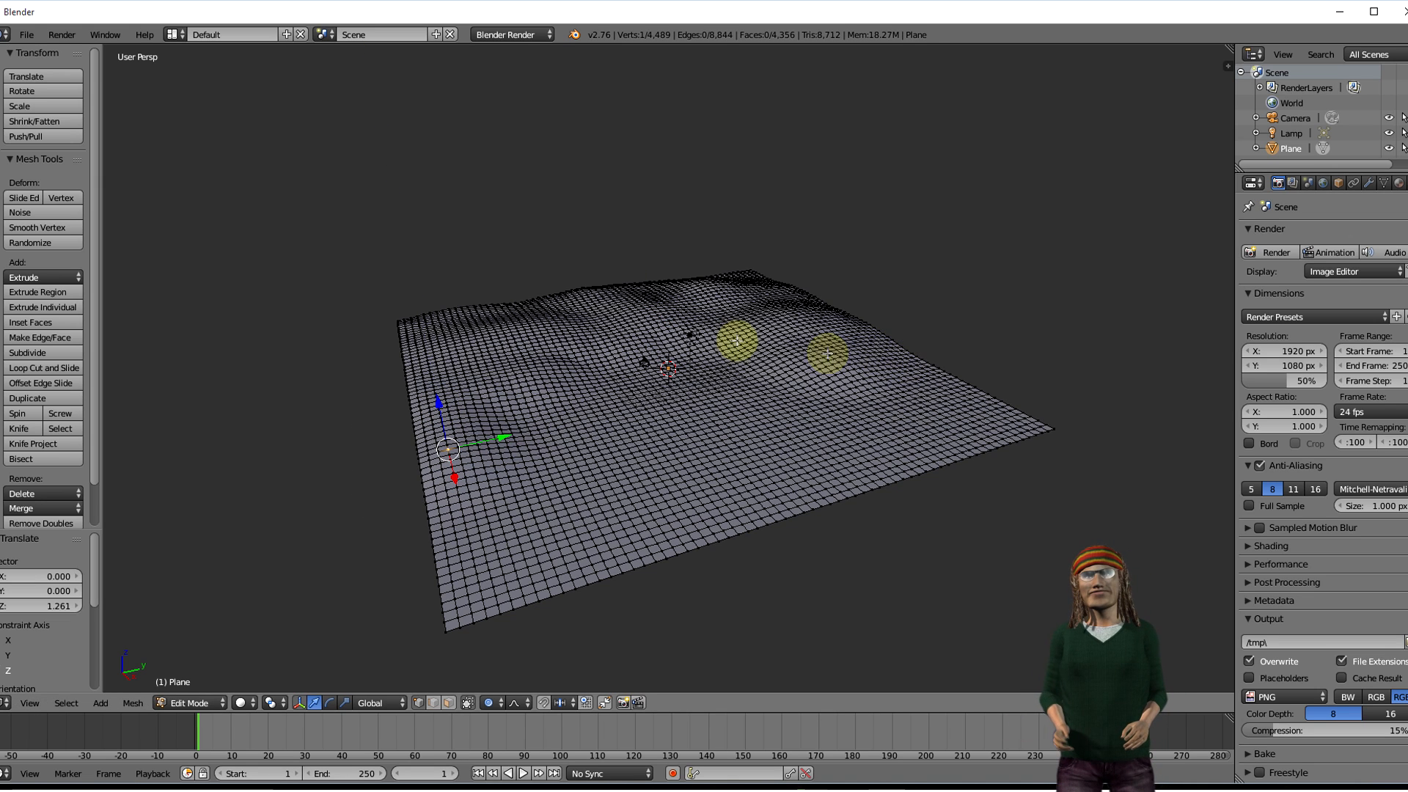
right_click(424, 331)
key(g)
key(z)
click(411, 273)
right_click(749, 268)
key(g)
key(z)
key(ctrl+z)
- Raise a vertex just inside the plane's far corner about 2.04 units along Z
right_click(747, 279)
key(g)
key(z)
click(748, 218)
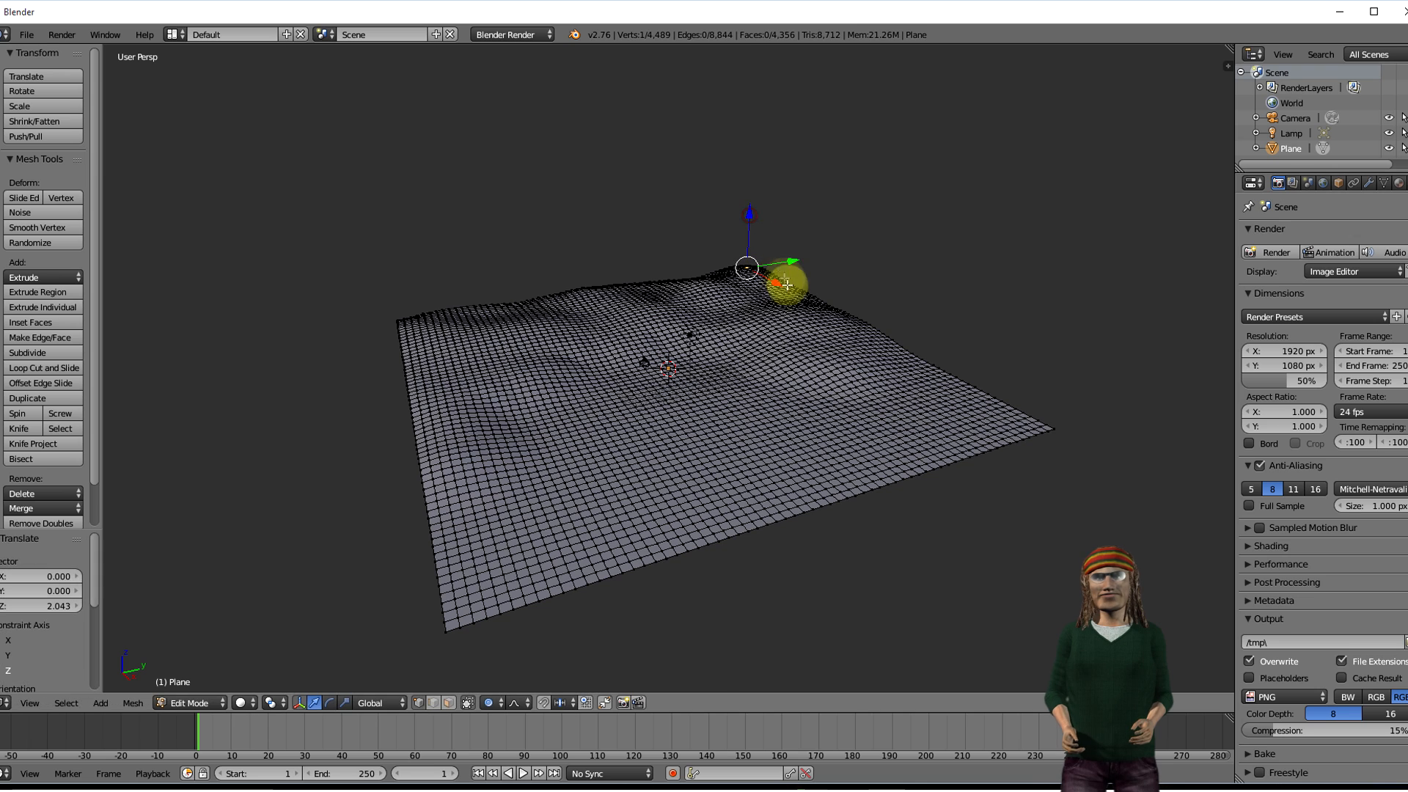
- Raise one vertex near the right edge, one near the front-left about 0.71 units, and one left of centre about 1.34 units
right_click(903, 431)
key(g)
key(z)
click(909, 378)
right_click(524, 513)
key(g)
key(z)
click(515, 463)
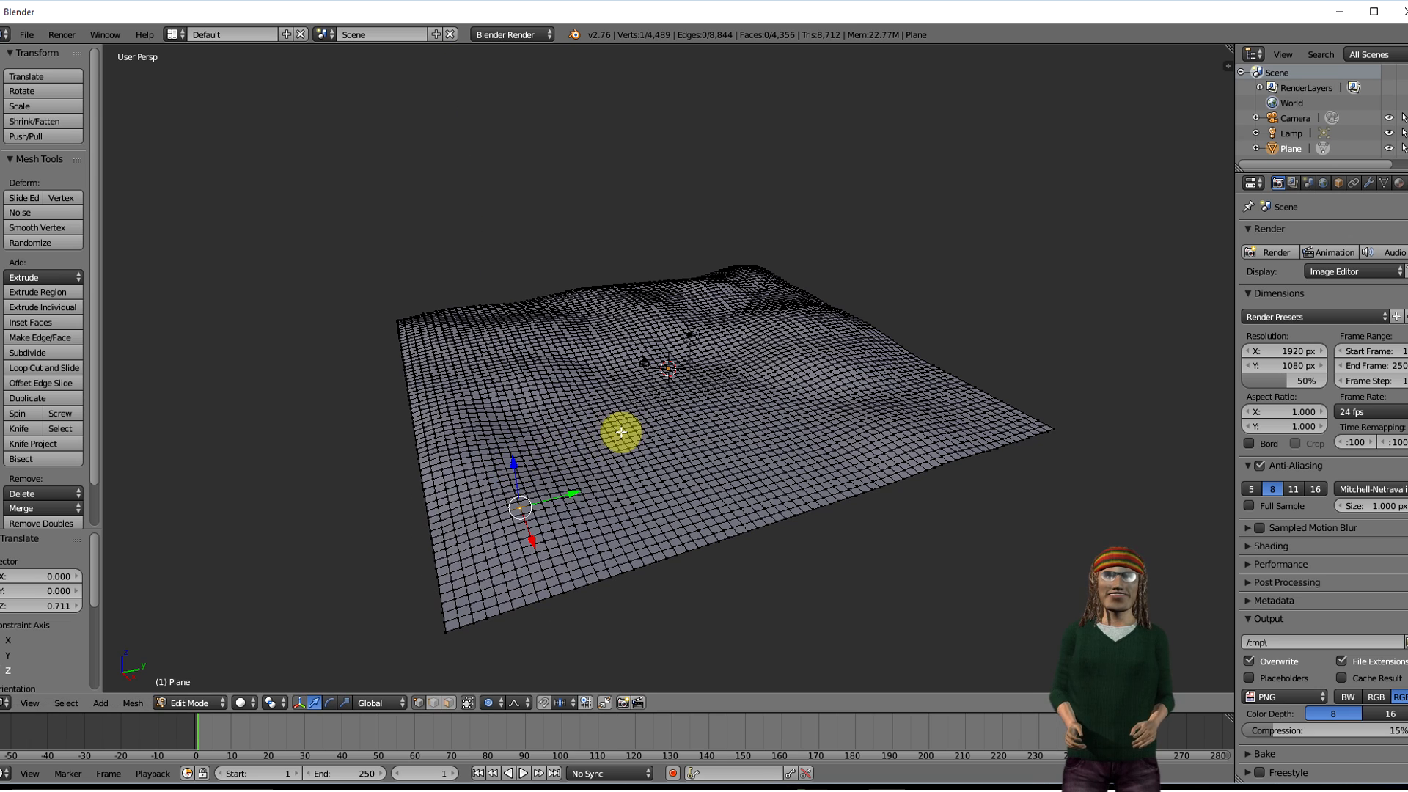
right_click(583, 355)
key(g)
key(z)
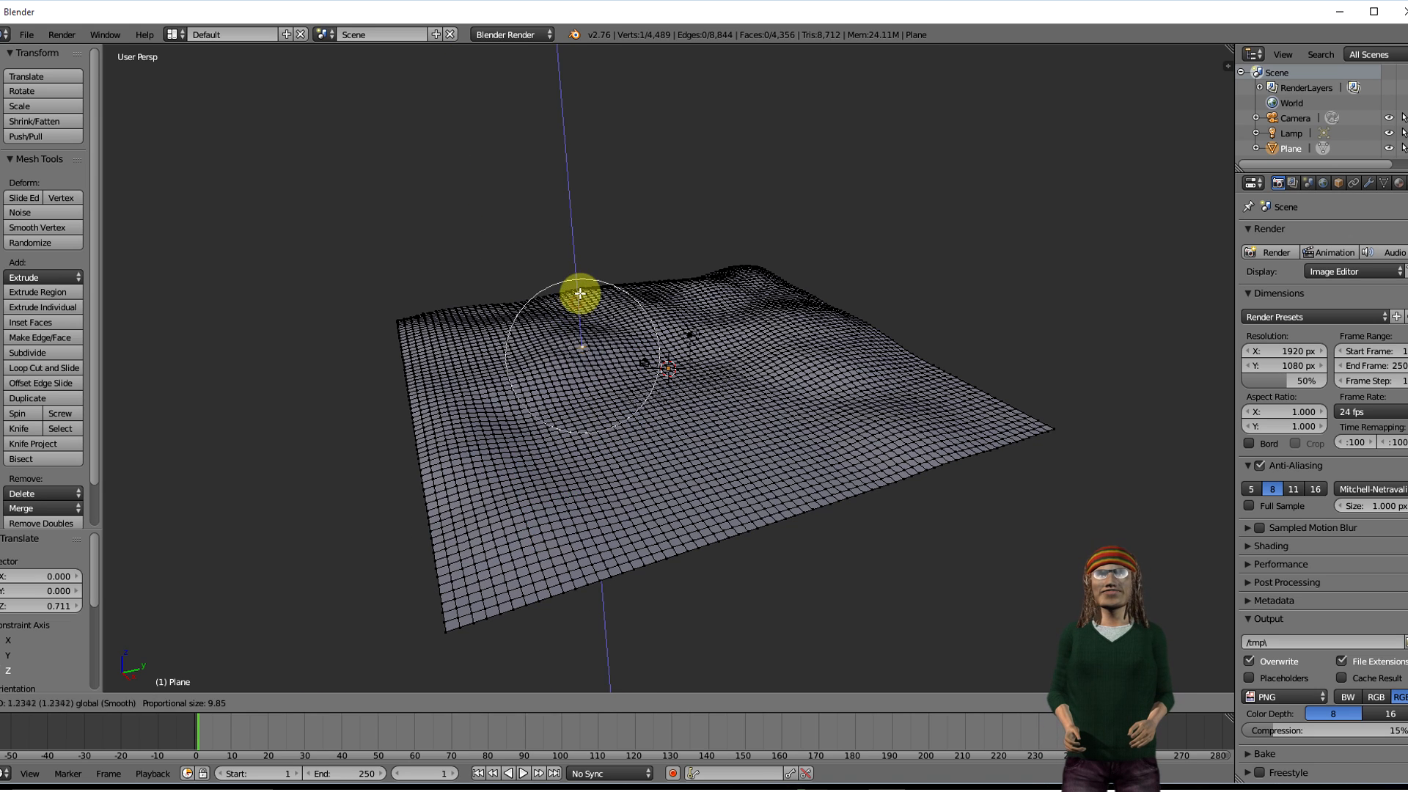
click(583, 294)
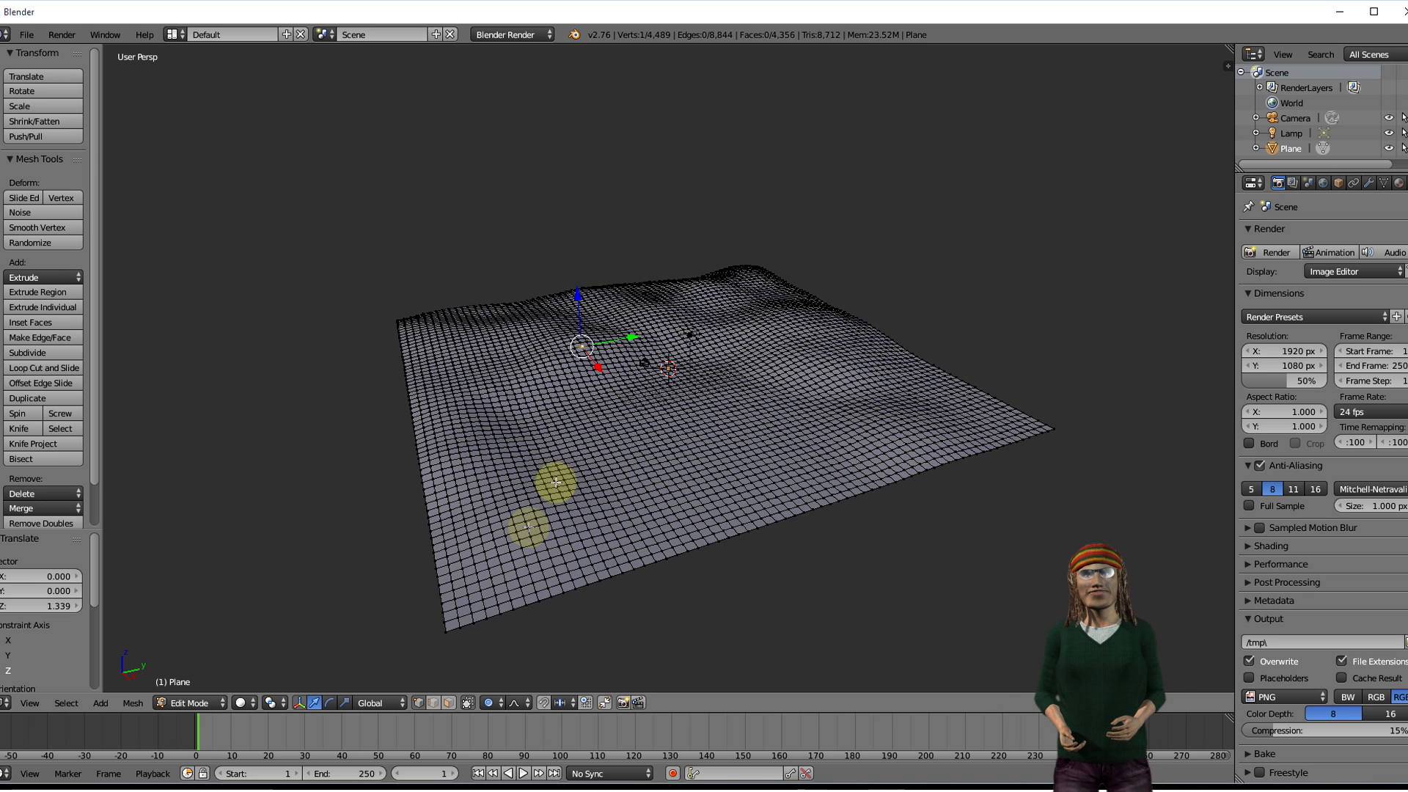
- Return to Object Mode and apply smooth shading to the dune plane
click(218, 701)
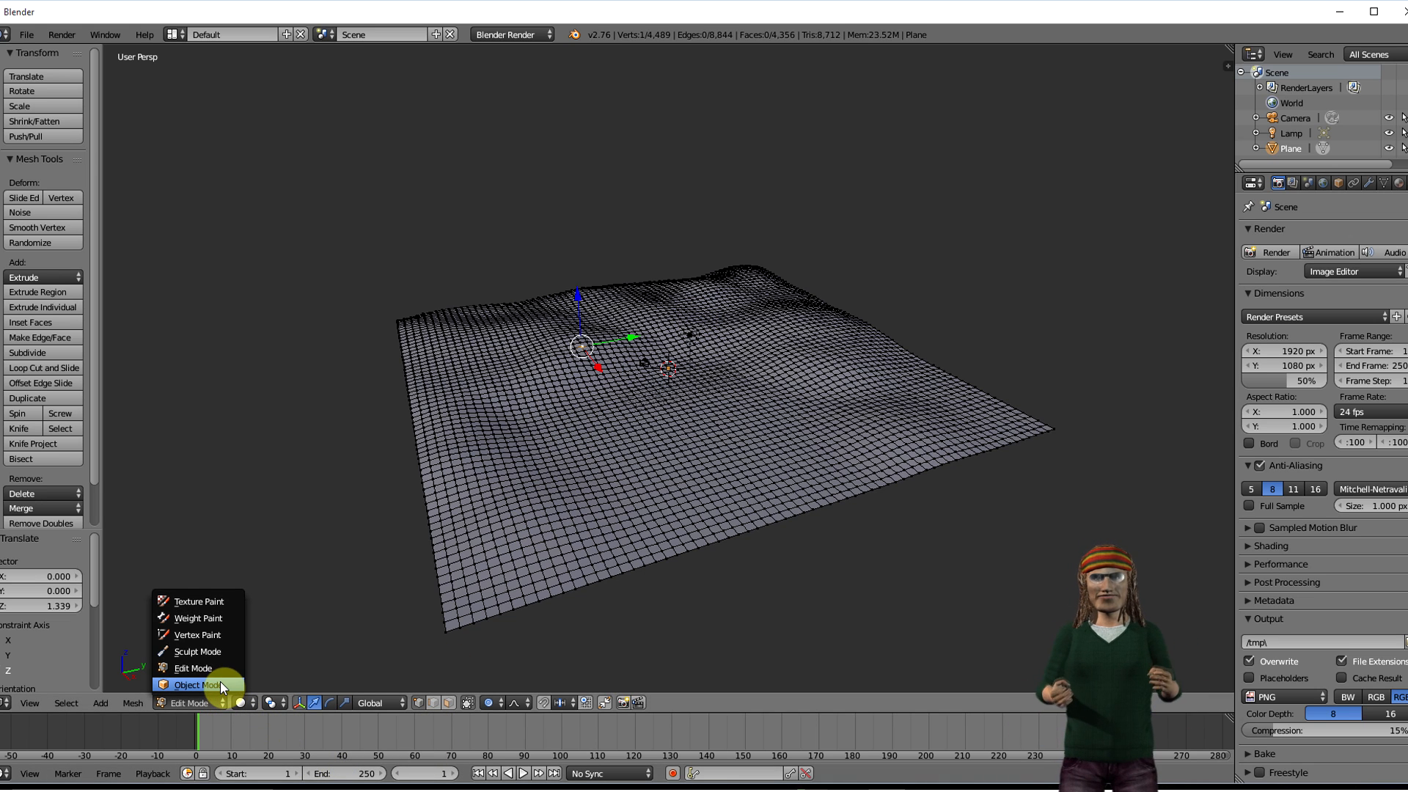
click(221, 683)
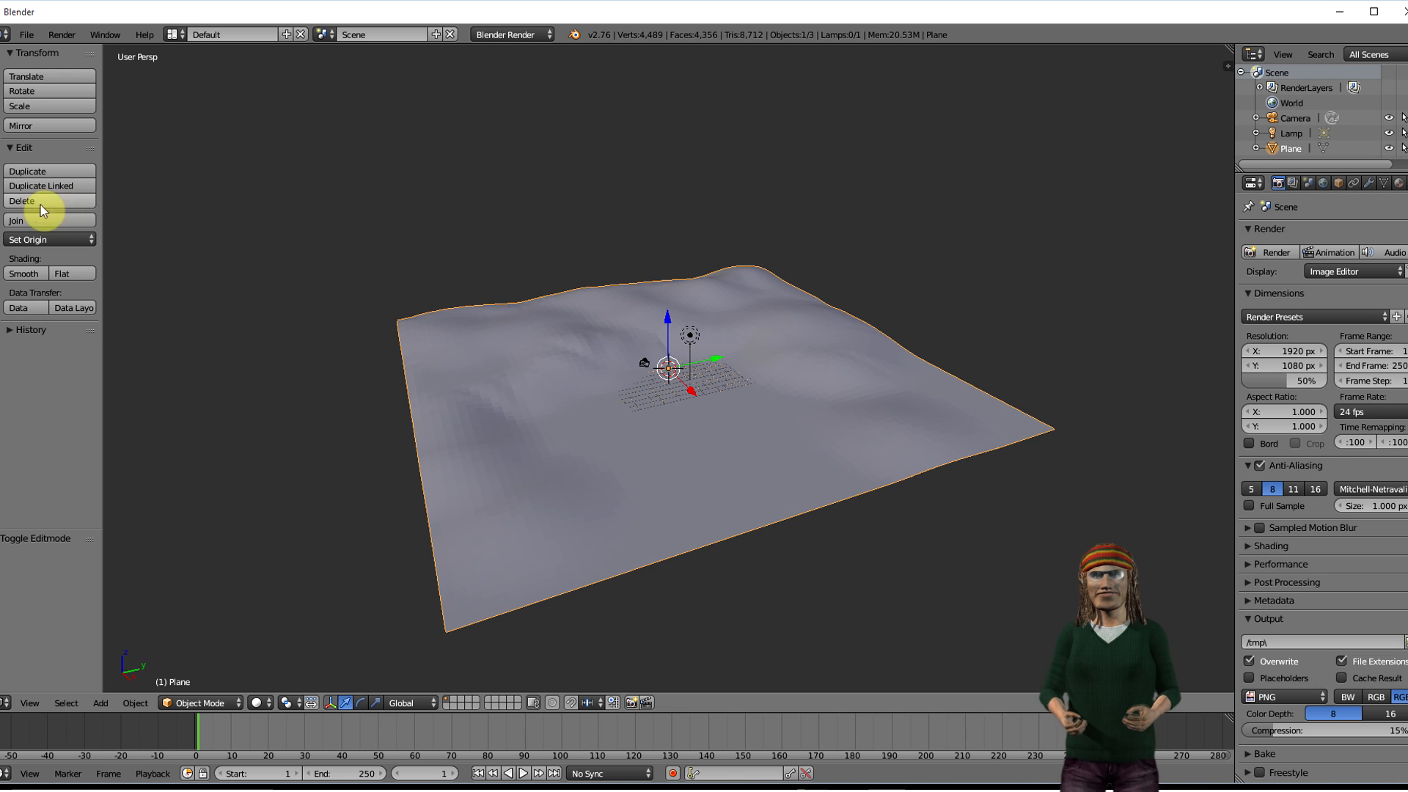
click(24, 274)
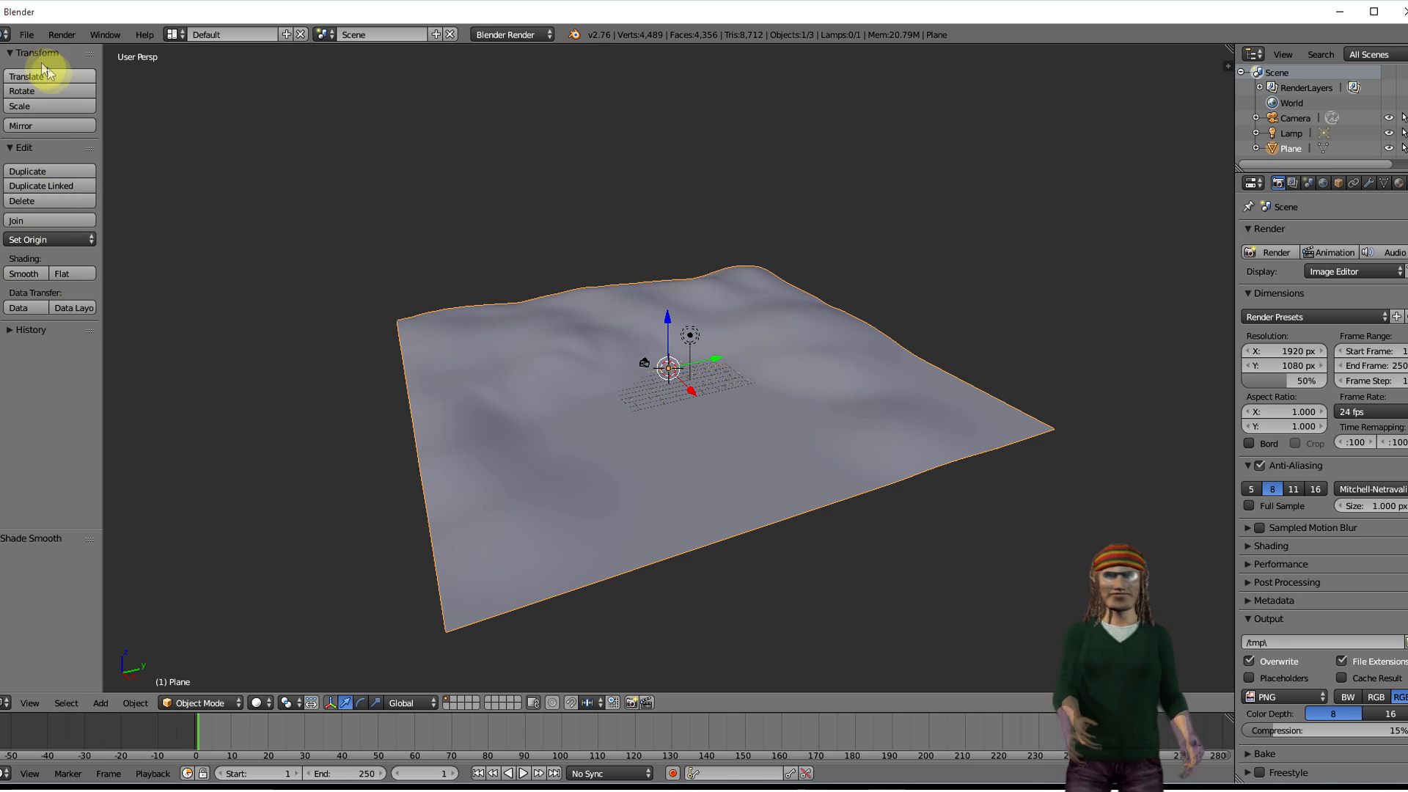
- Start a Wavefront OBJ export of the dune plane and review the available export options
click(27, 34)
mouse_move(67, 322)
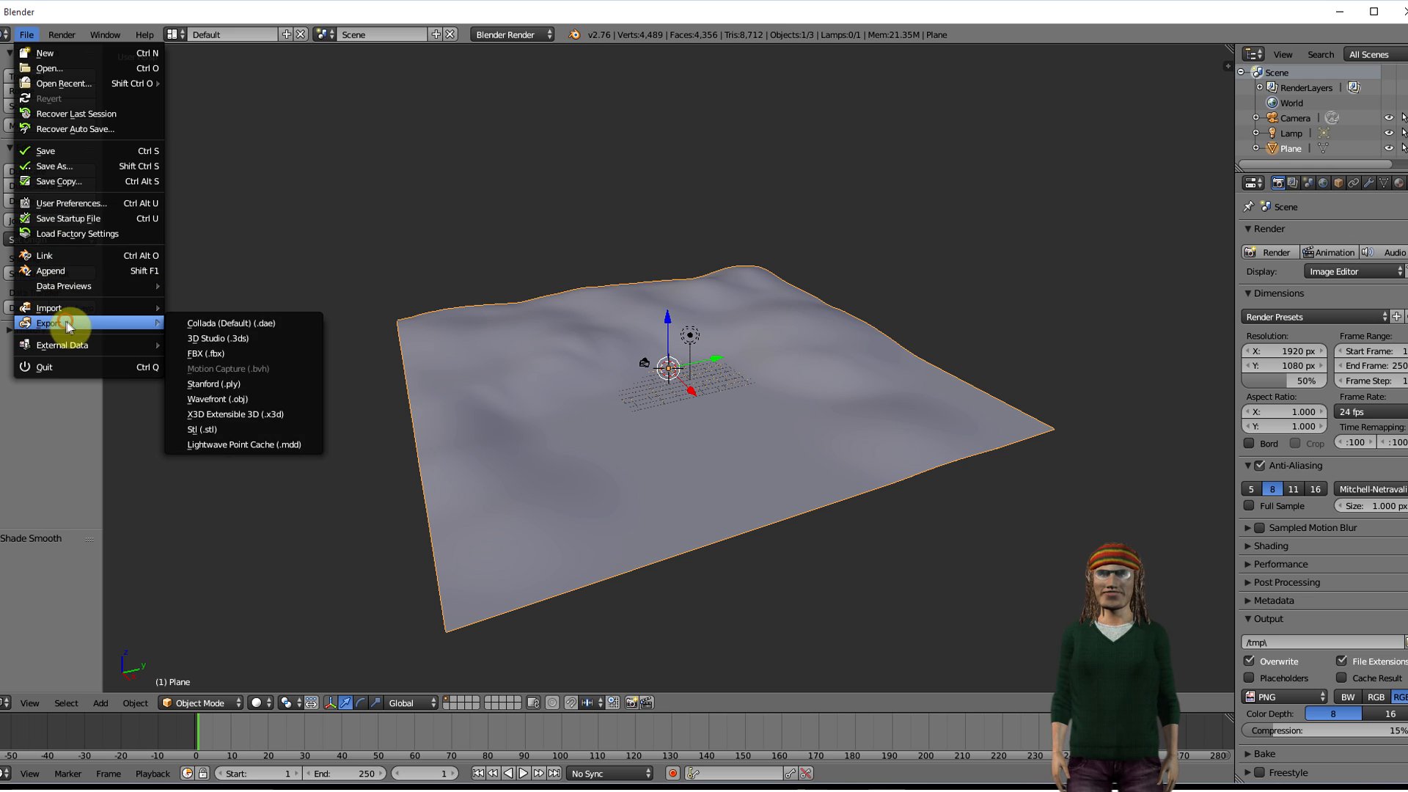
click(248, 400)
scroll(147, 676, down, 5)
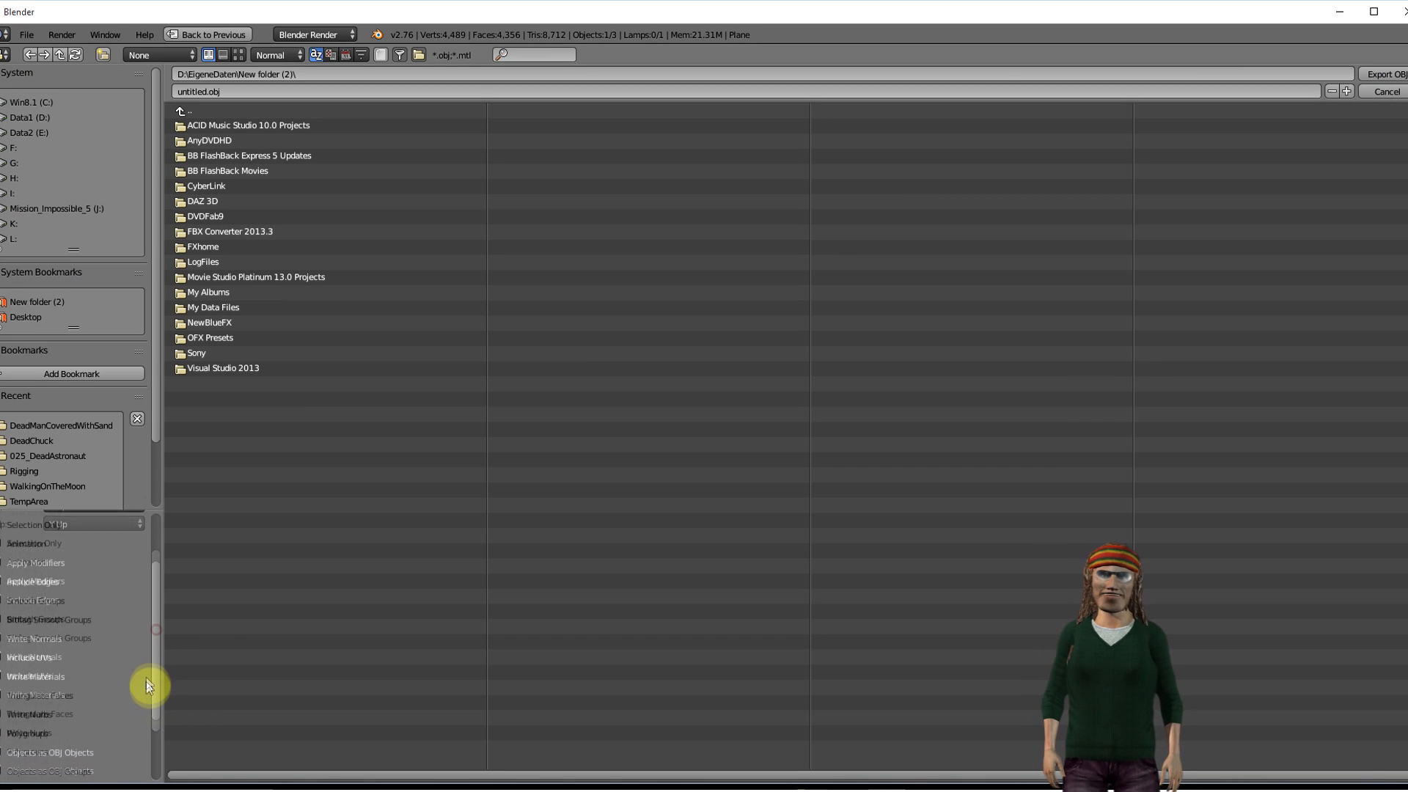
click(124, 748)
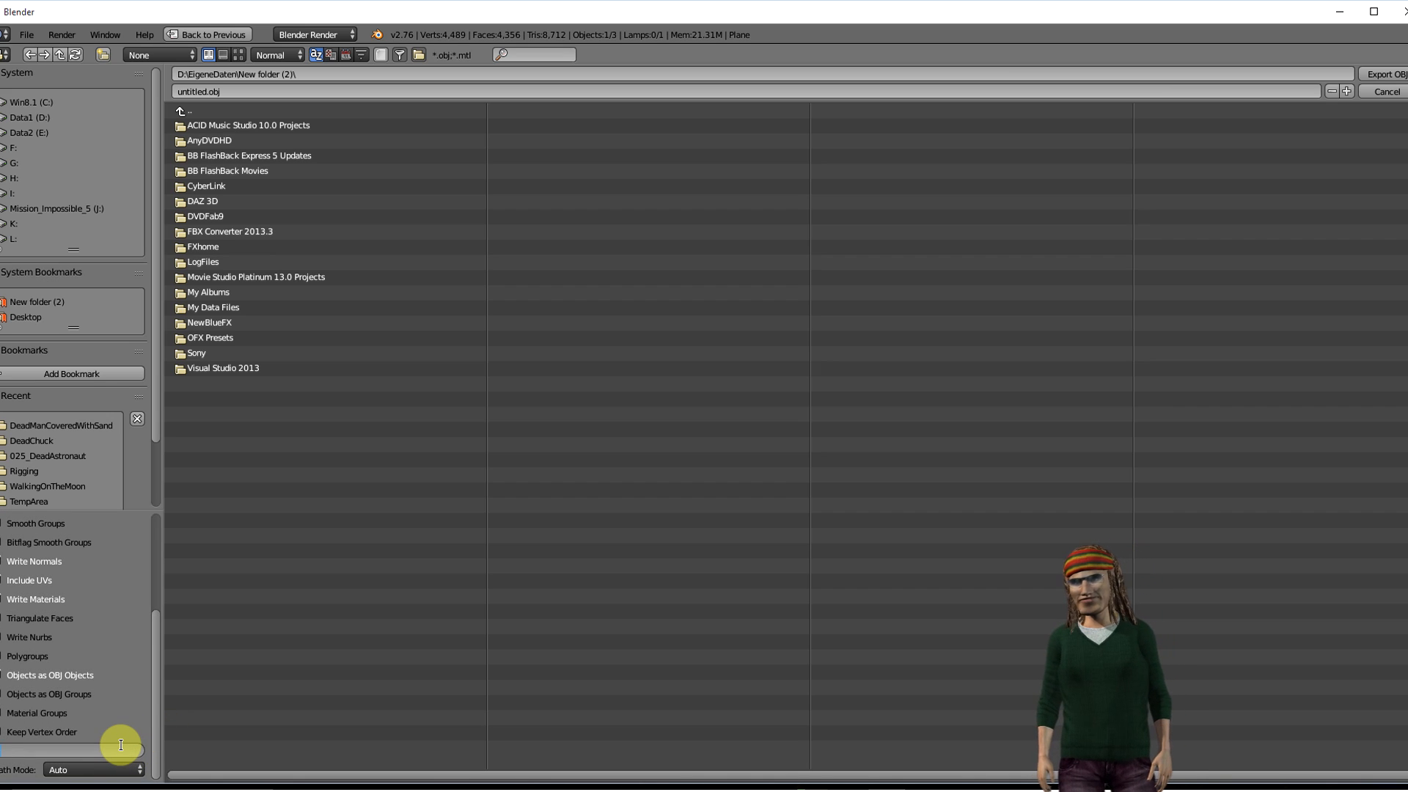
click(157, 635)
drag(156, 636, 157, 530)
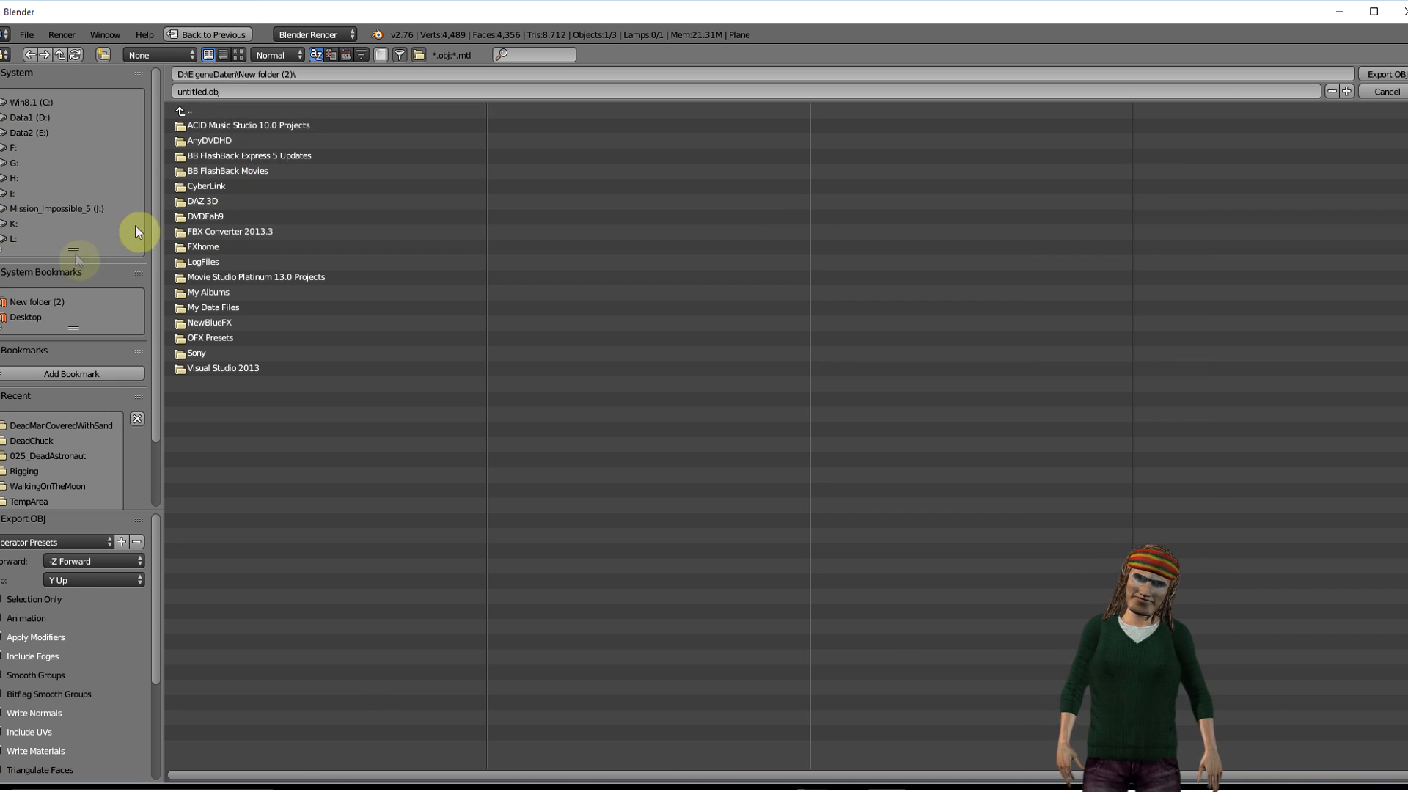
- Choose D:\WorkingArea\Tutorials\iClone\SpecialEffects\DeadManCoveredWithSand as the export folder
click(38, 118)
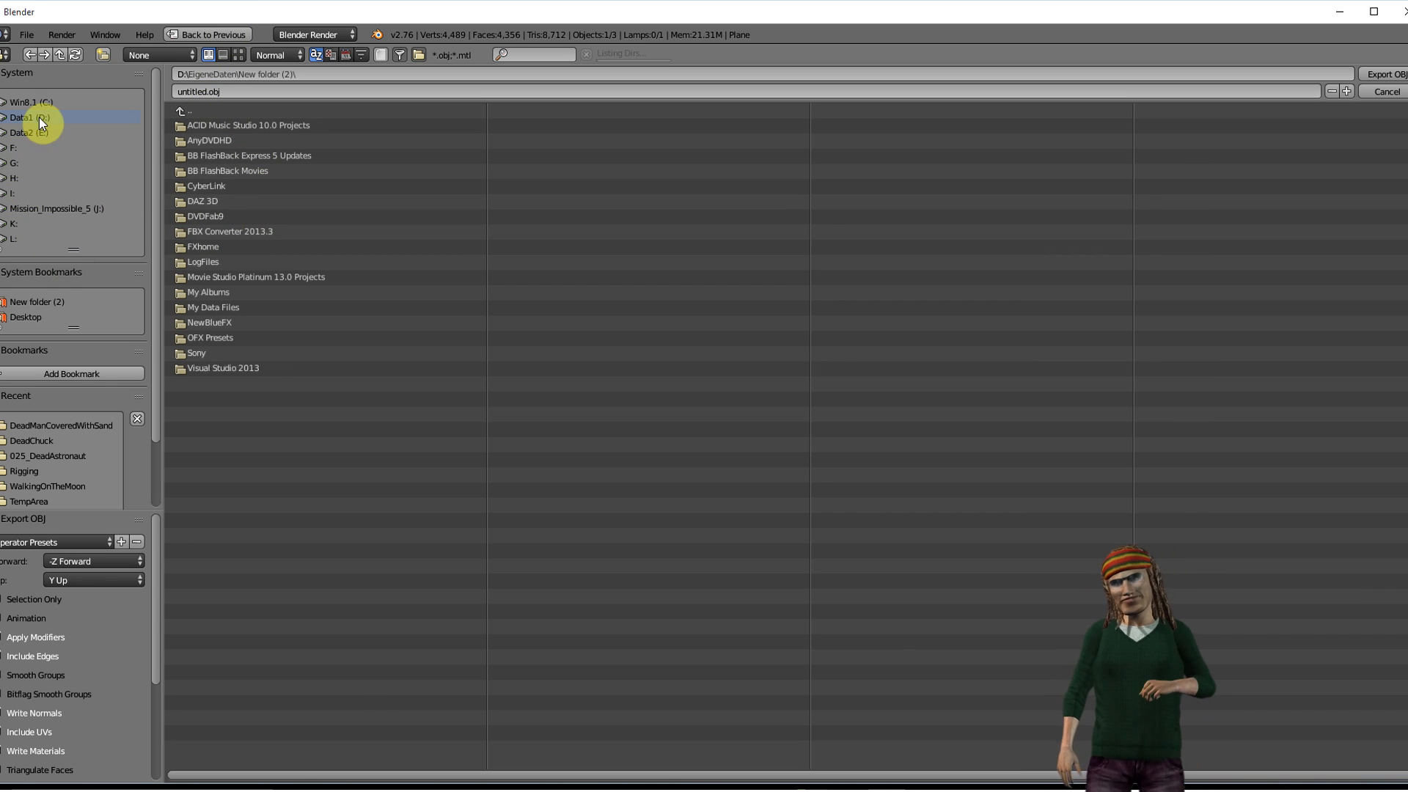
click(233, 399)
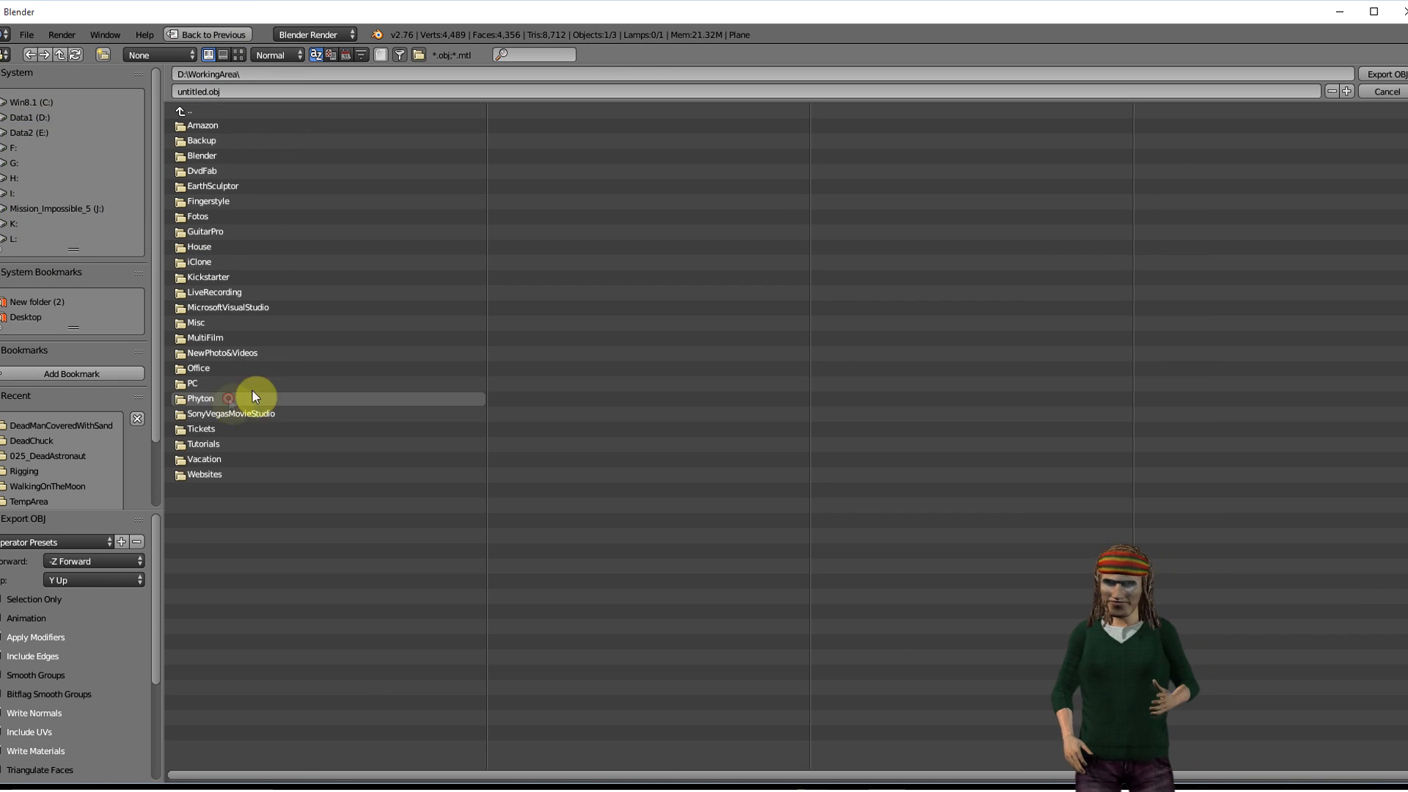
double_click(222, 446)
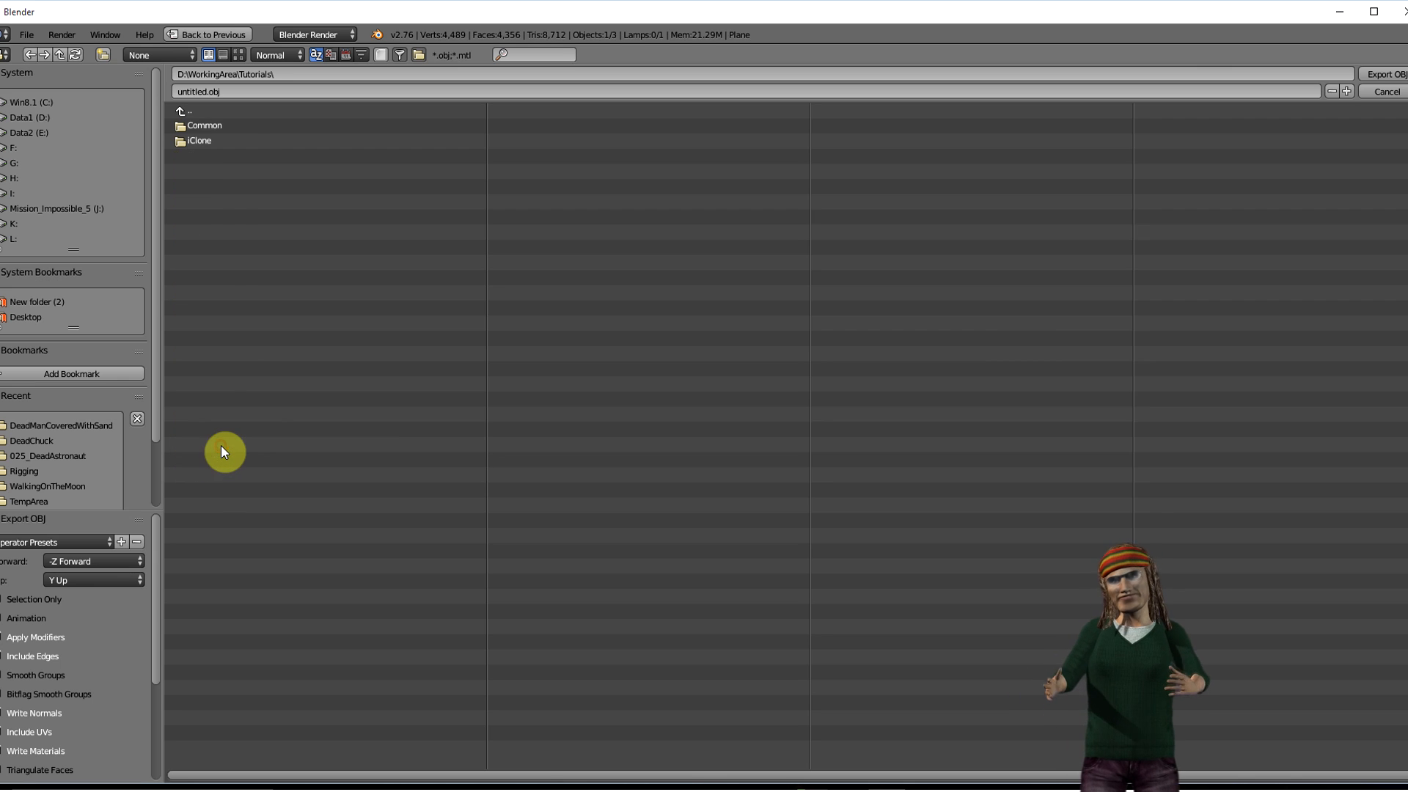
double_click(201, 139)
double_click(230, 139)
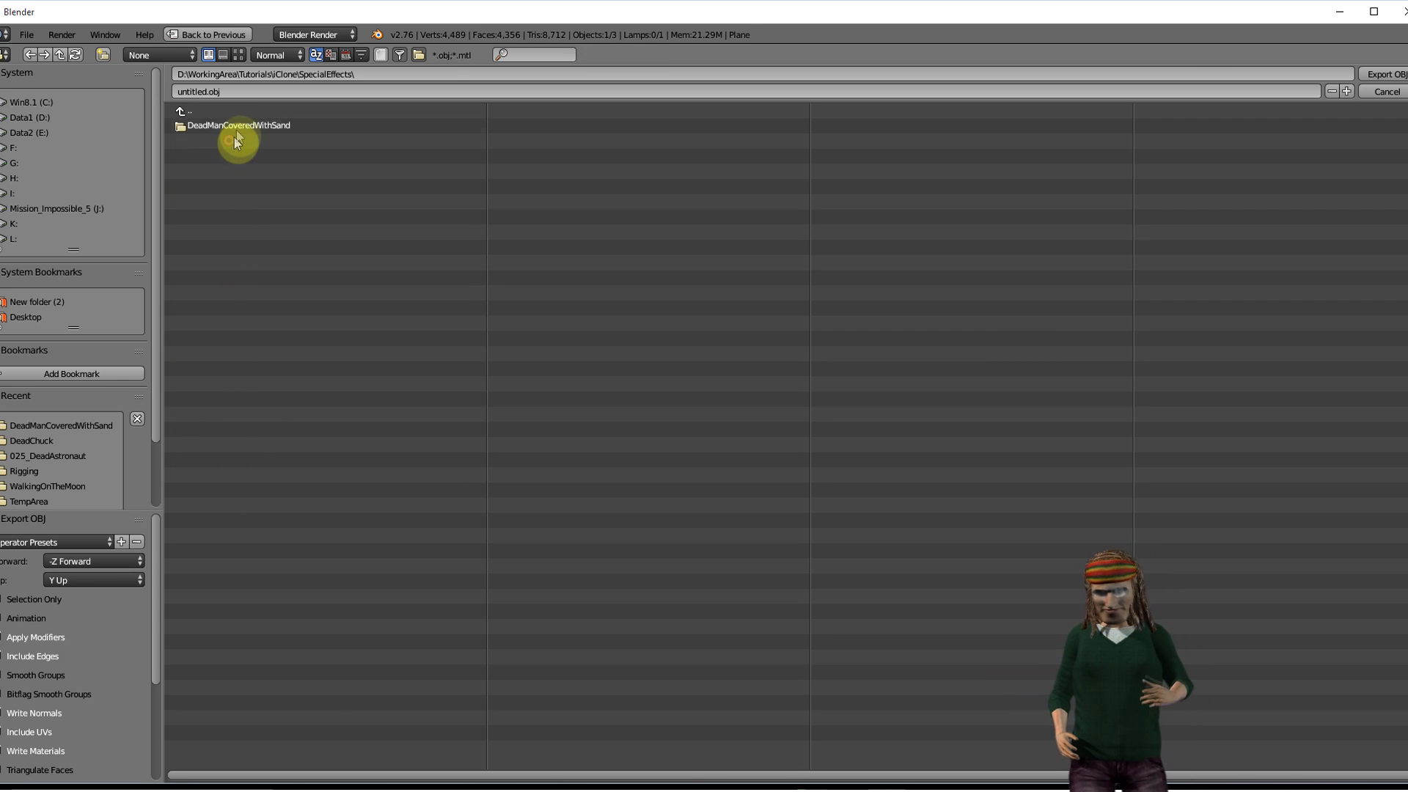
double_click(236, 127)
- Name the export file Landscape.obj and export the dune plane over the existing file
click(209, 89)
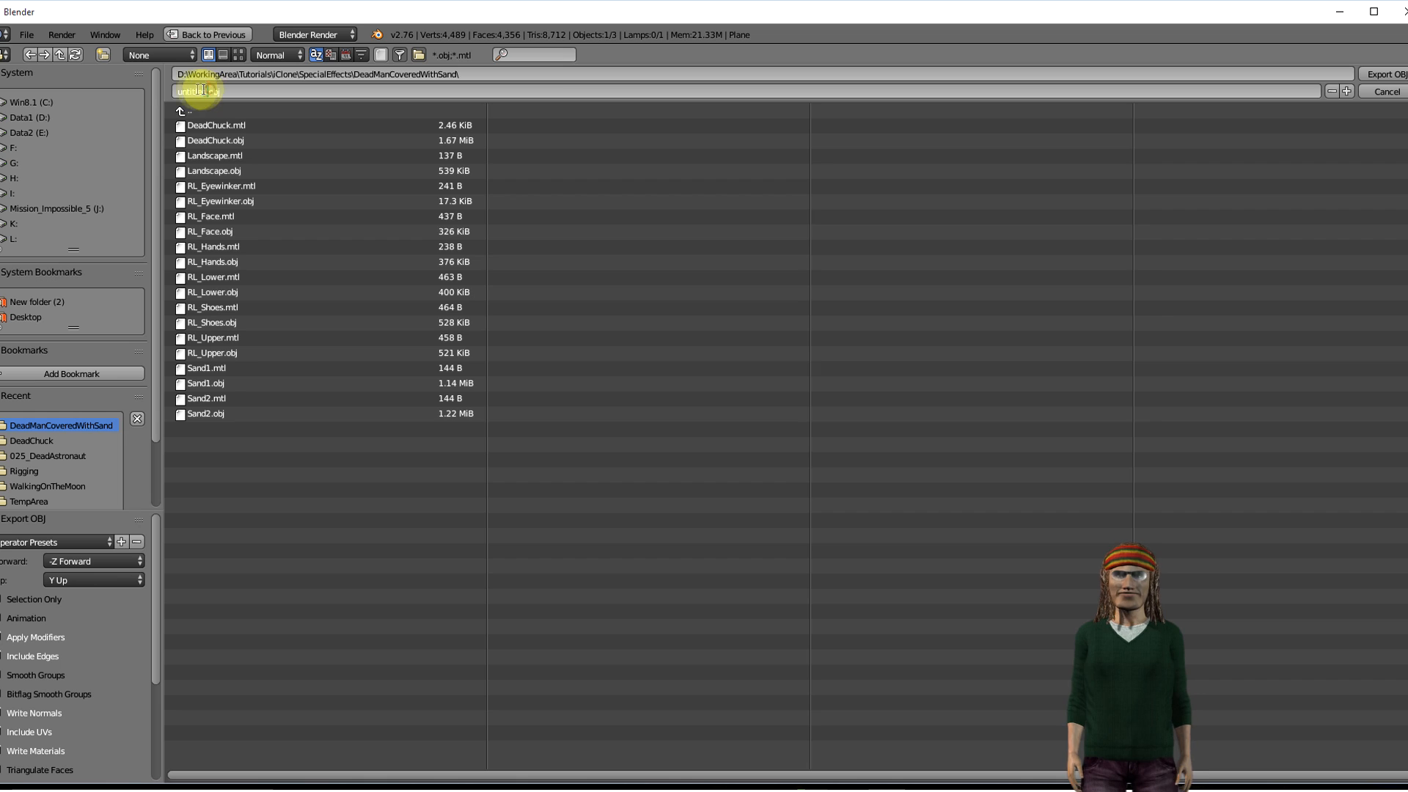
drag(206, 90, 154, 89)
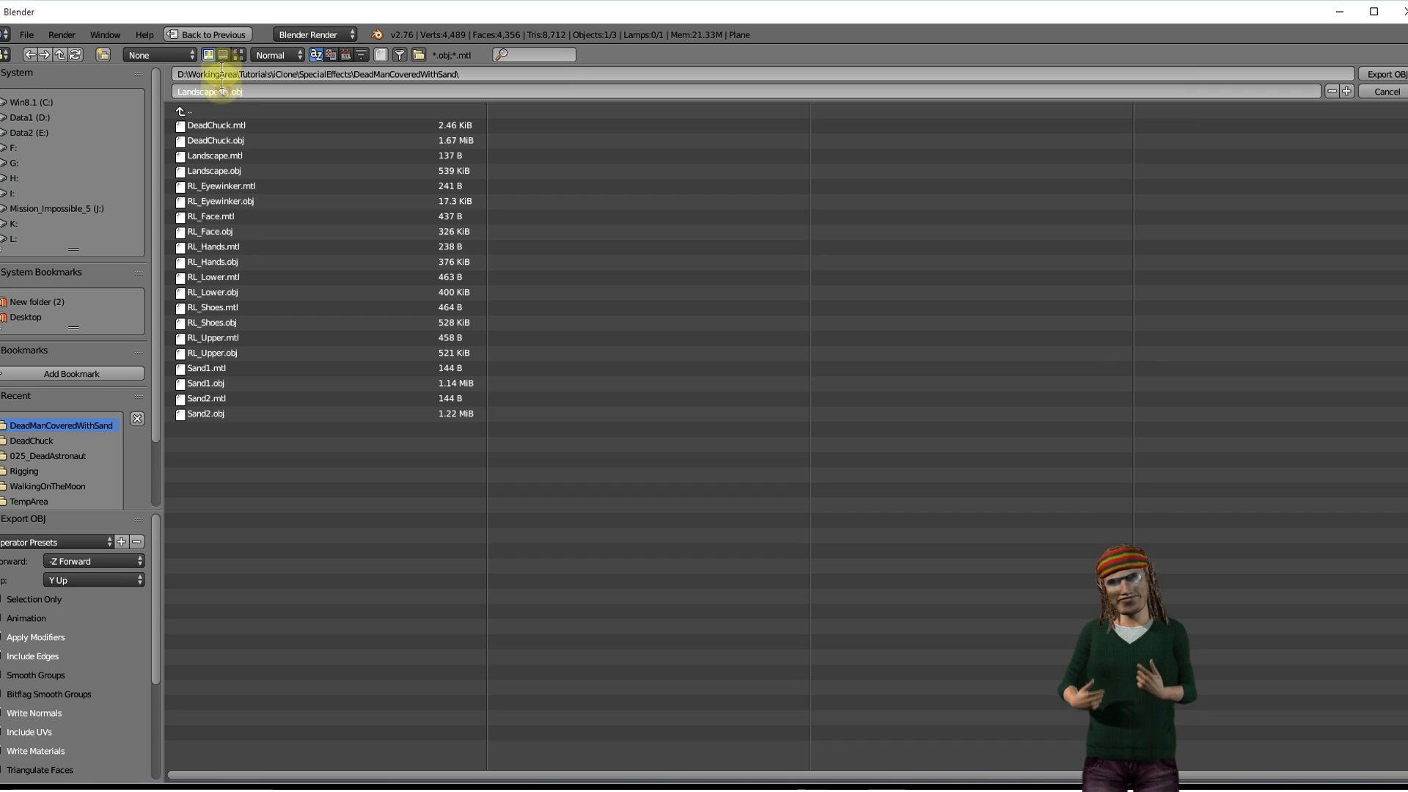
key(Return)
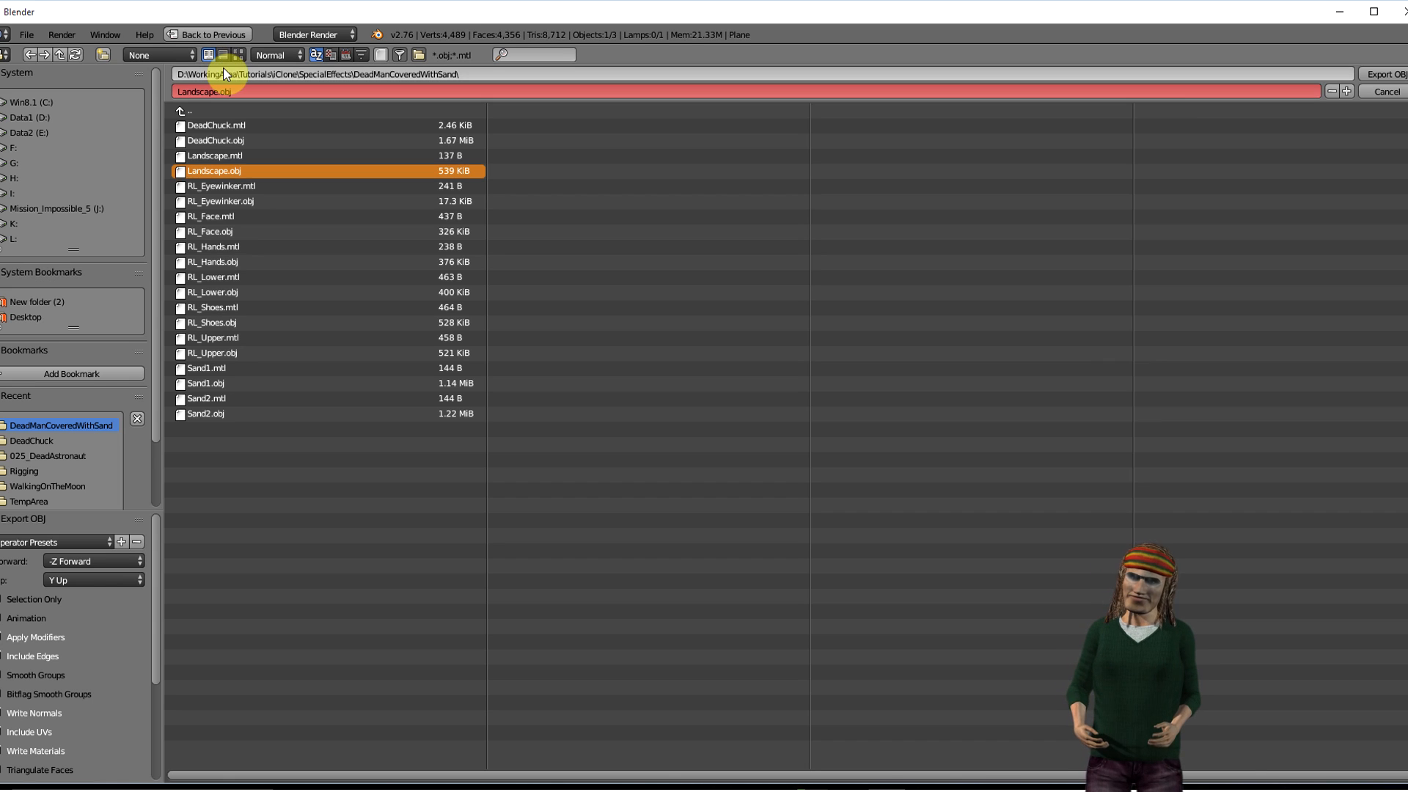
click(1384, 73)
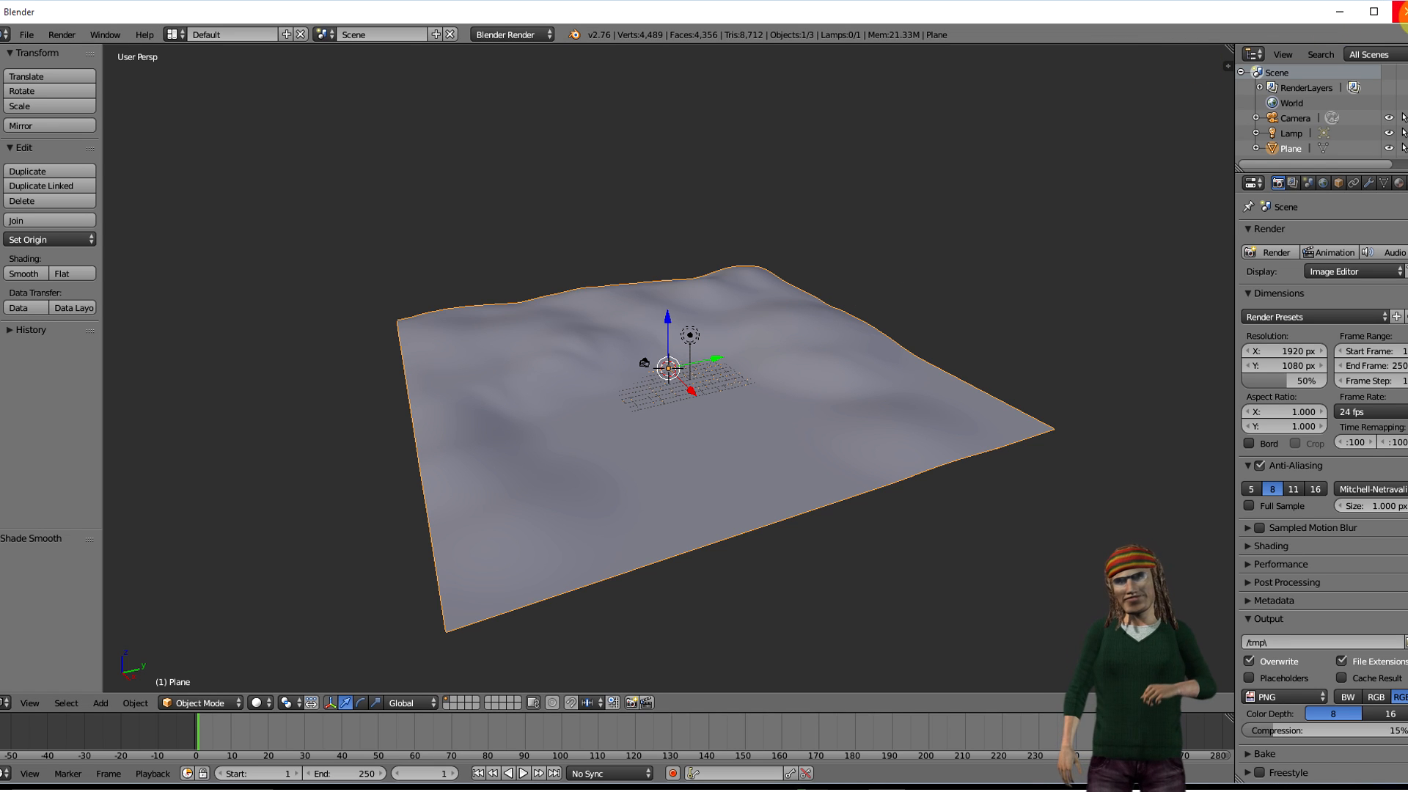
- Close Blender, switch to iClone 3DXchange5 and open Landscape.obj from the DeadManCoveredWithSand folder
click(1401, 11)
click(715, 454)
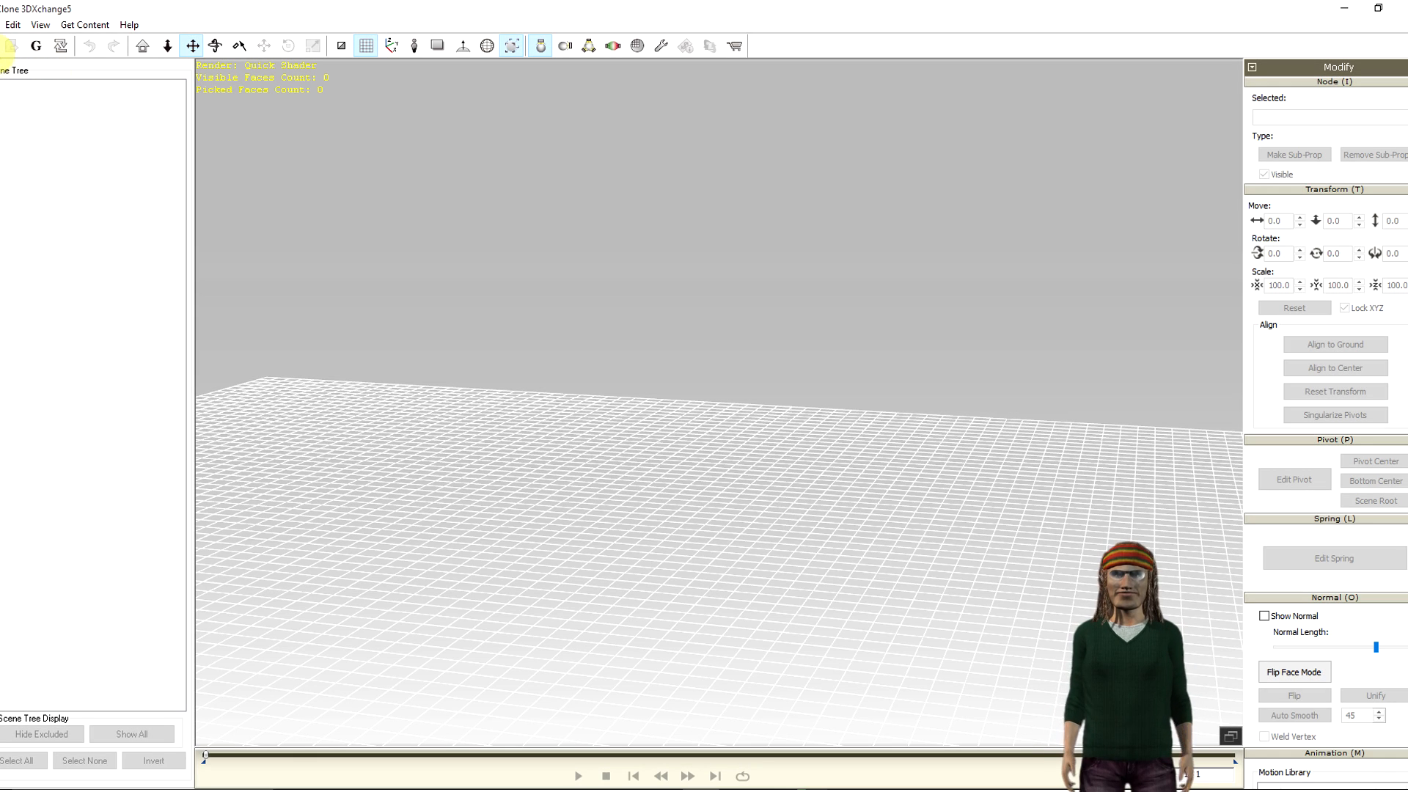
click(11, 46)
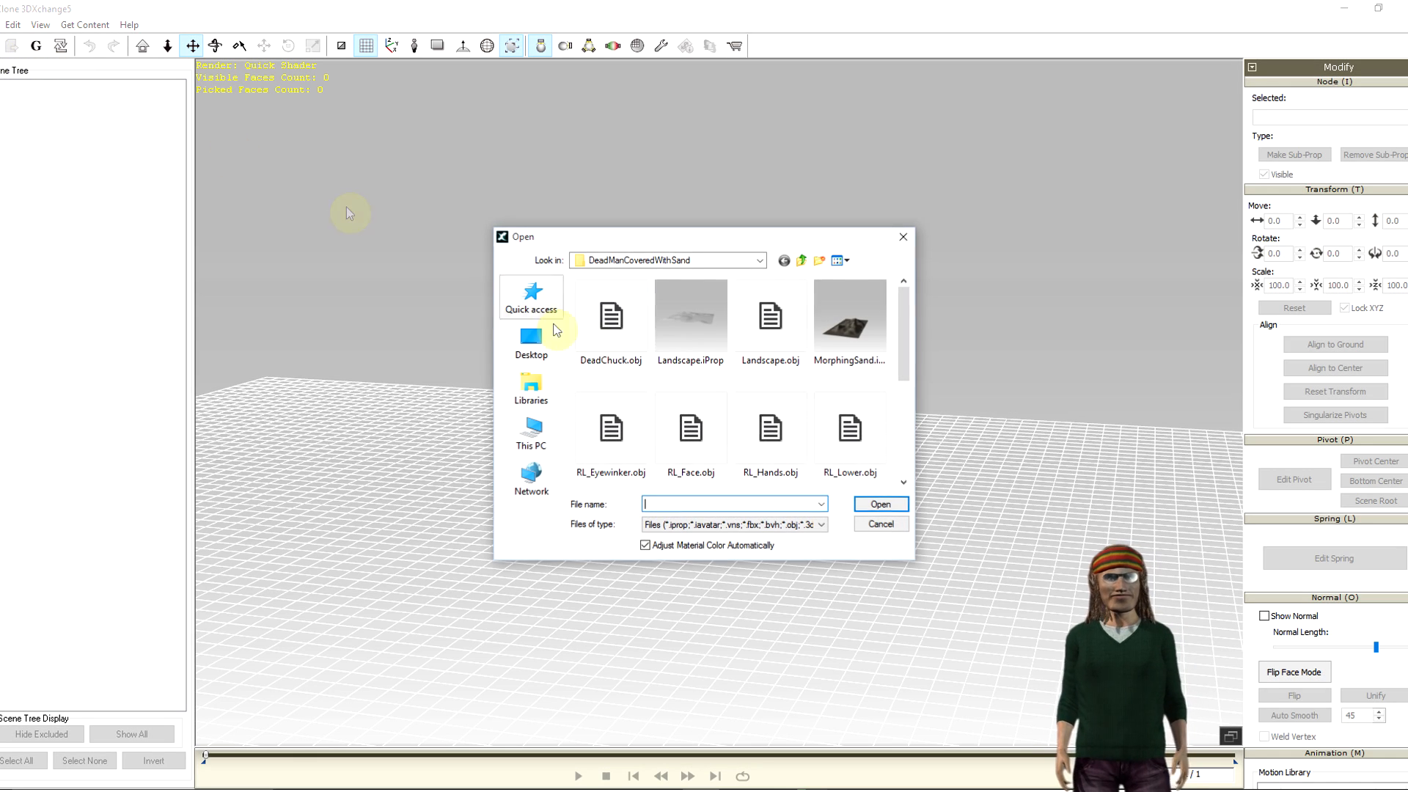
double_click(763, 323)
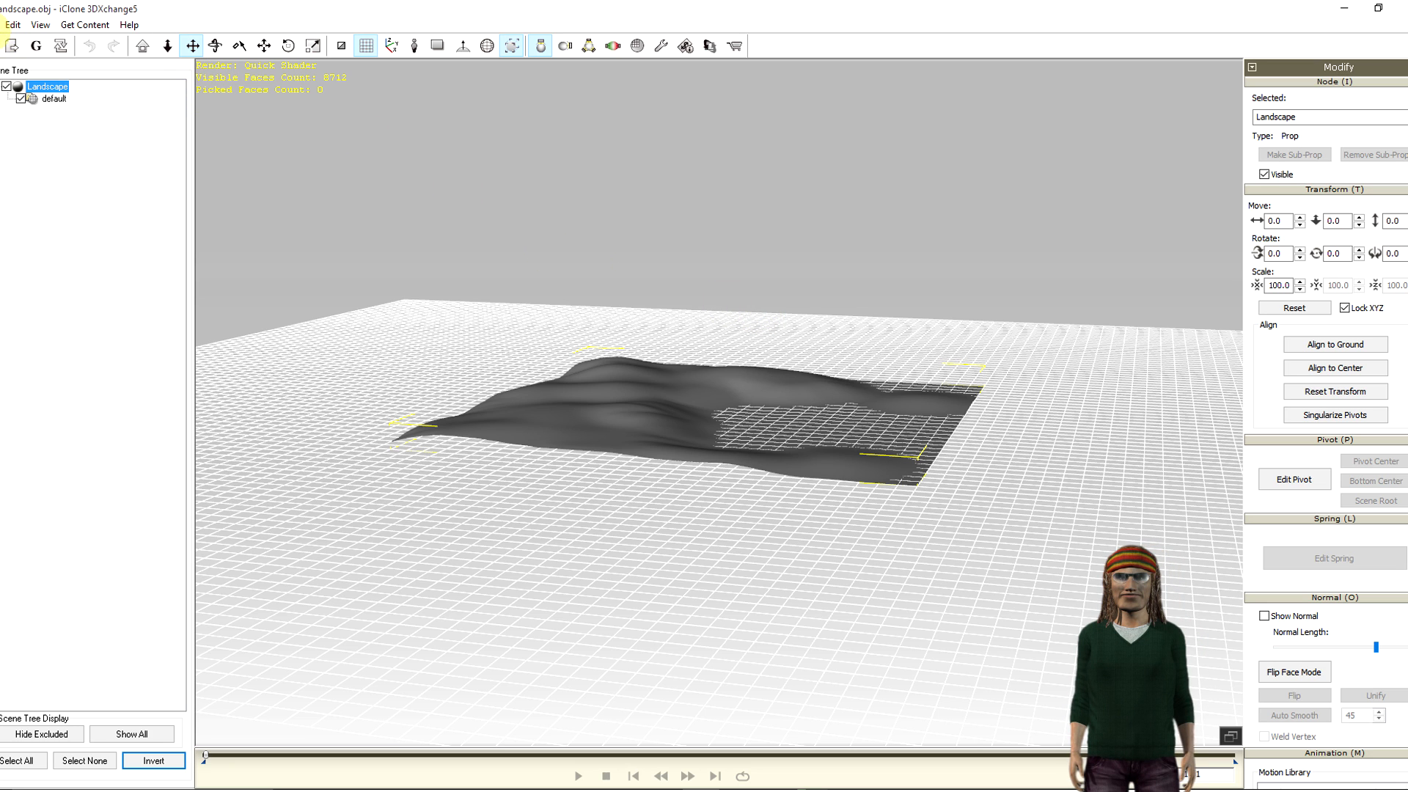
- Export the landscape as an iClone 5 prop named Landscape with a maximum texture size of 2048x2048, replacing the existing file
click(3, 24)
click(33, 79)
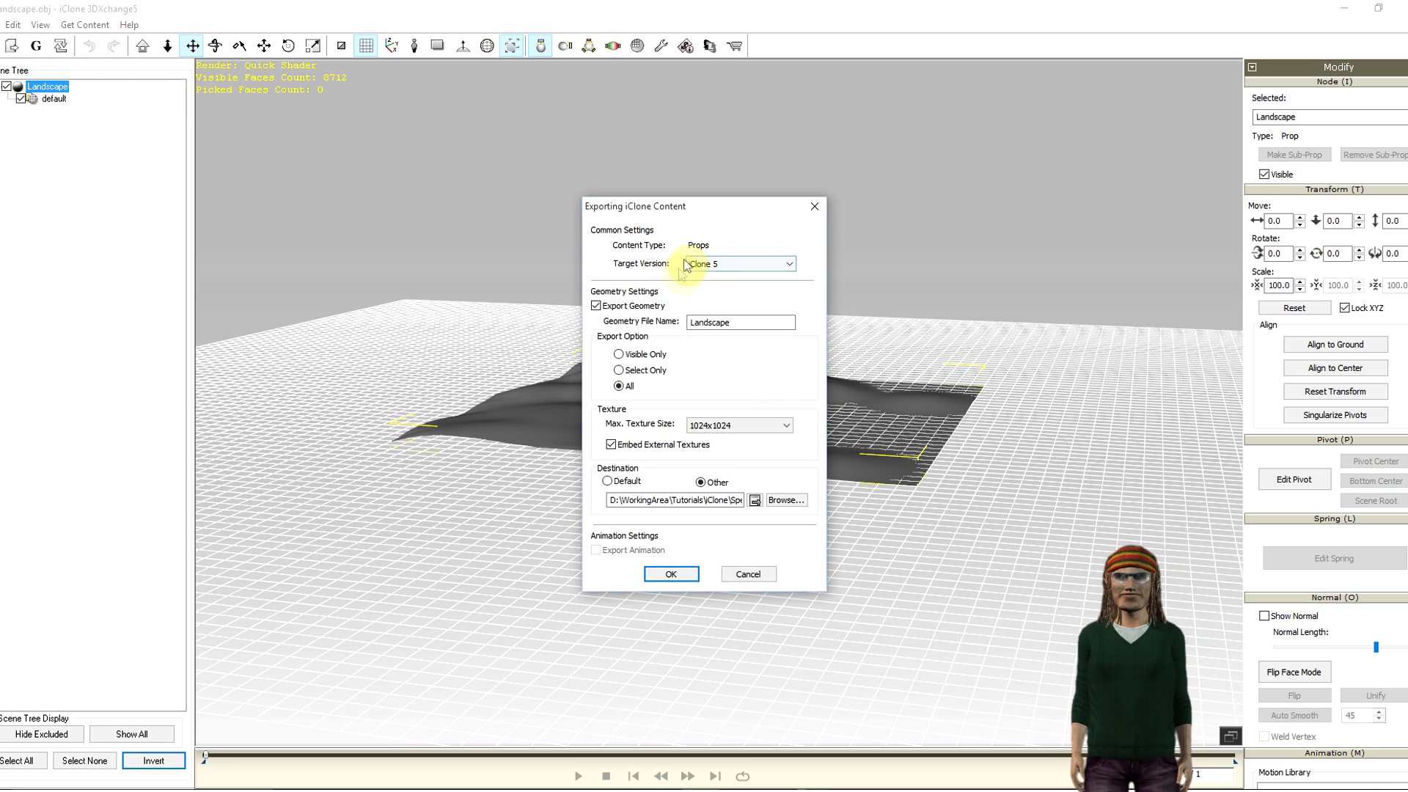
click(671, 575)
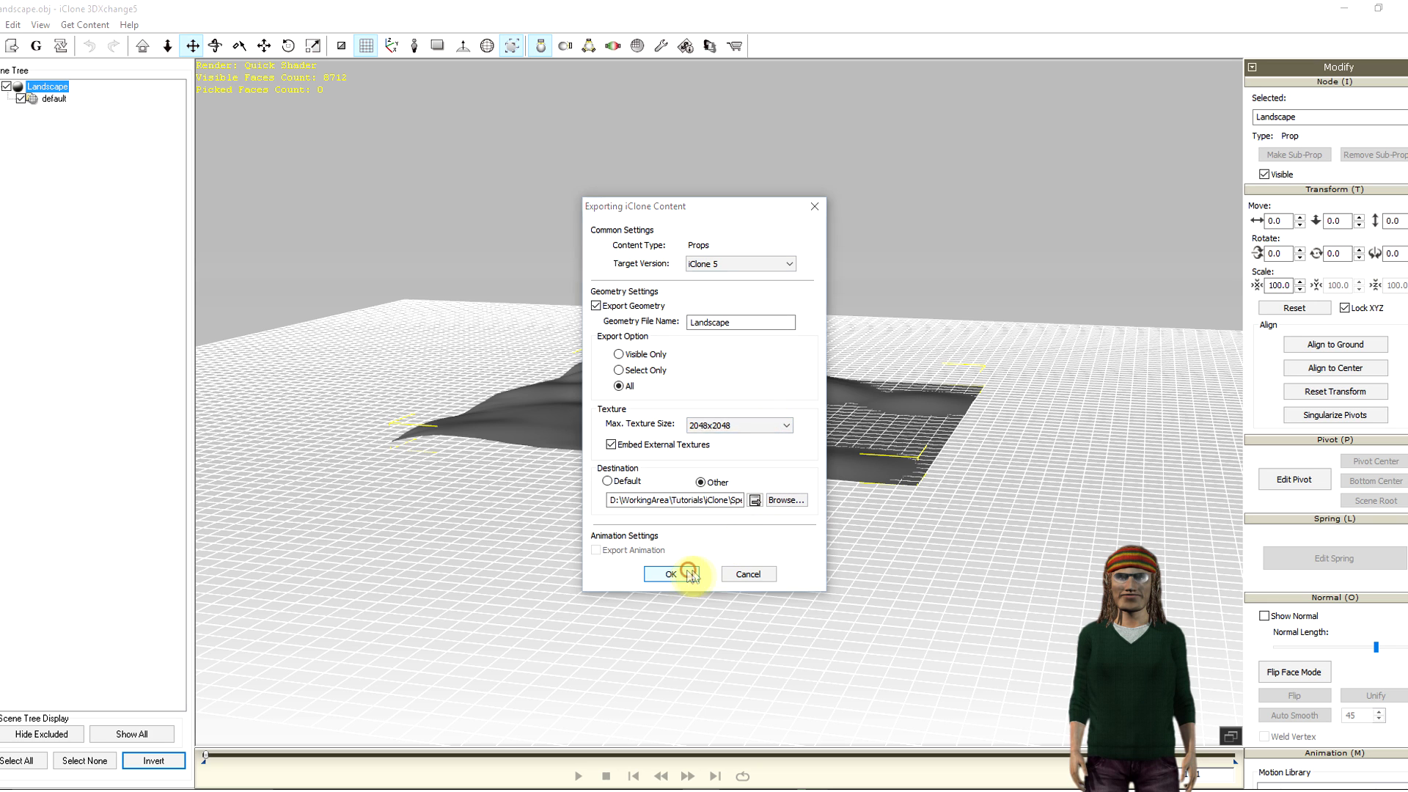
click(766, 440)
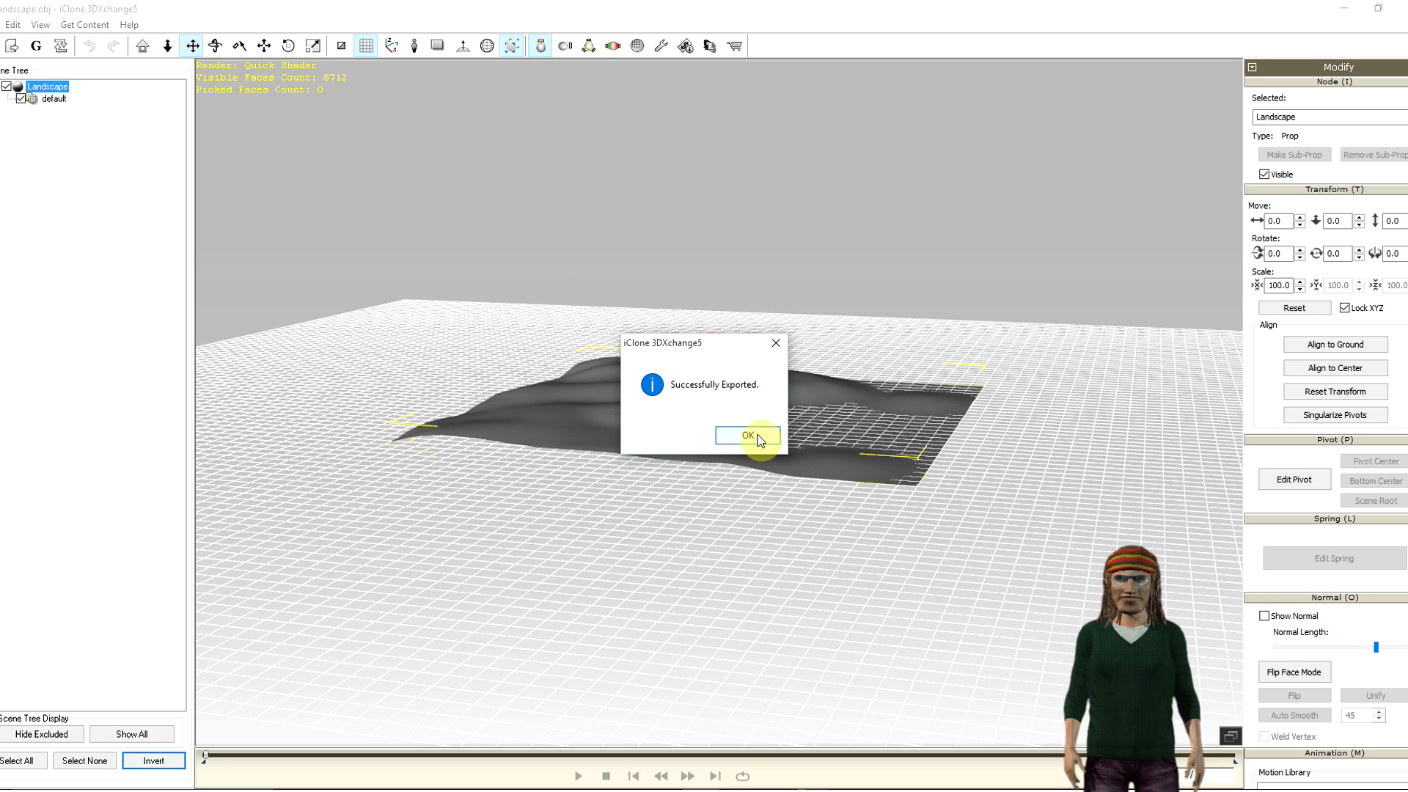
click(754, 435)
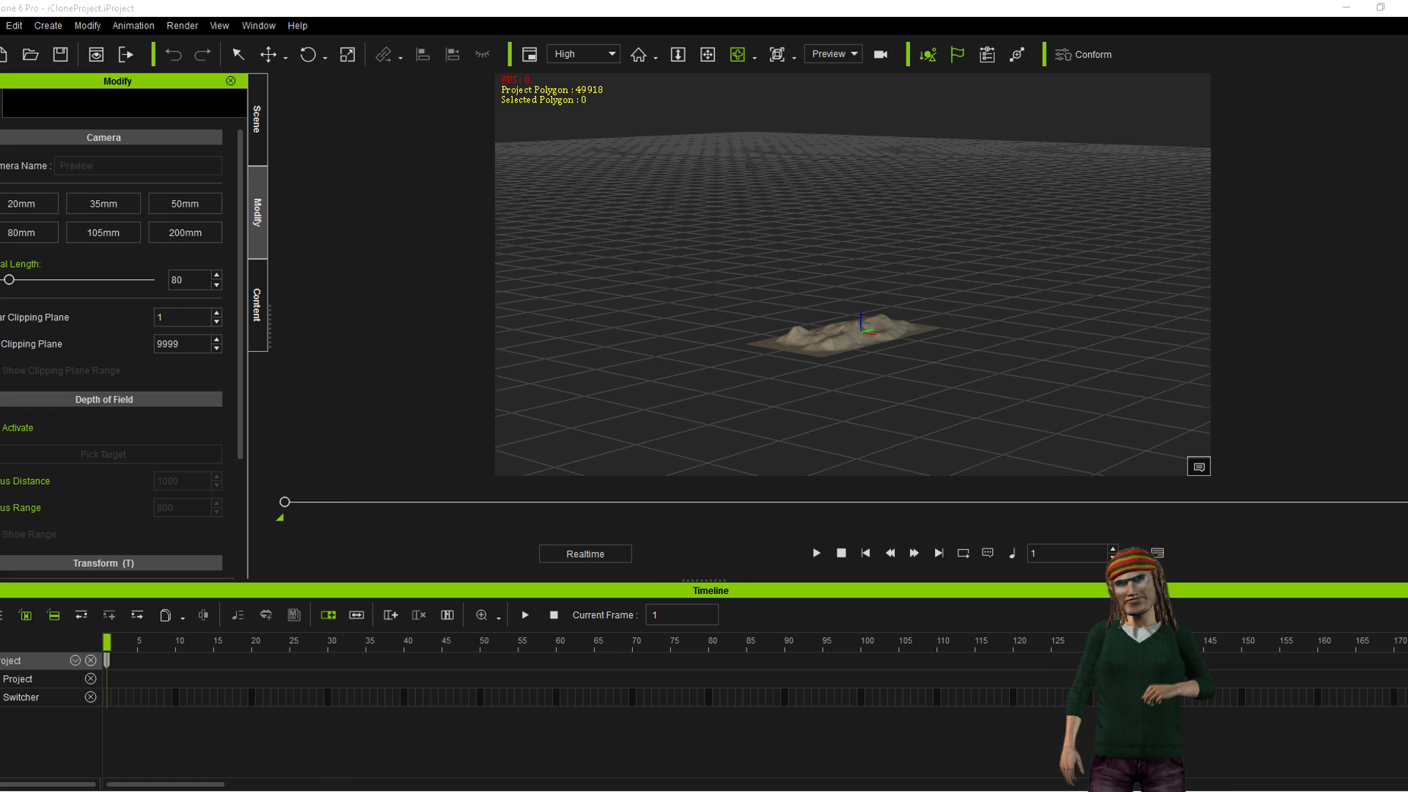
- Switch to iClone 6 and add Landscape.iProp from the DeadManCoveredWithSand folder to the scene
click(336, 784)
drag(407, 284, 851, 357)
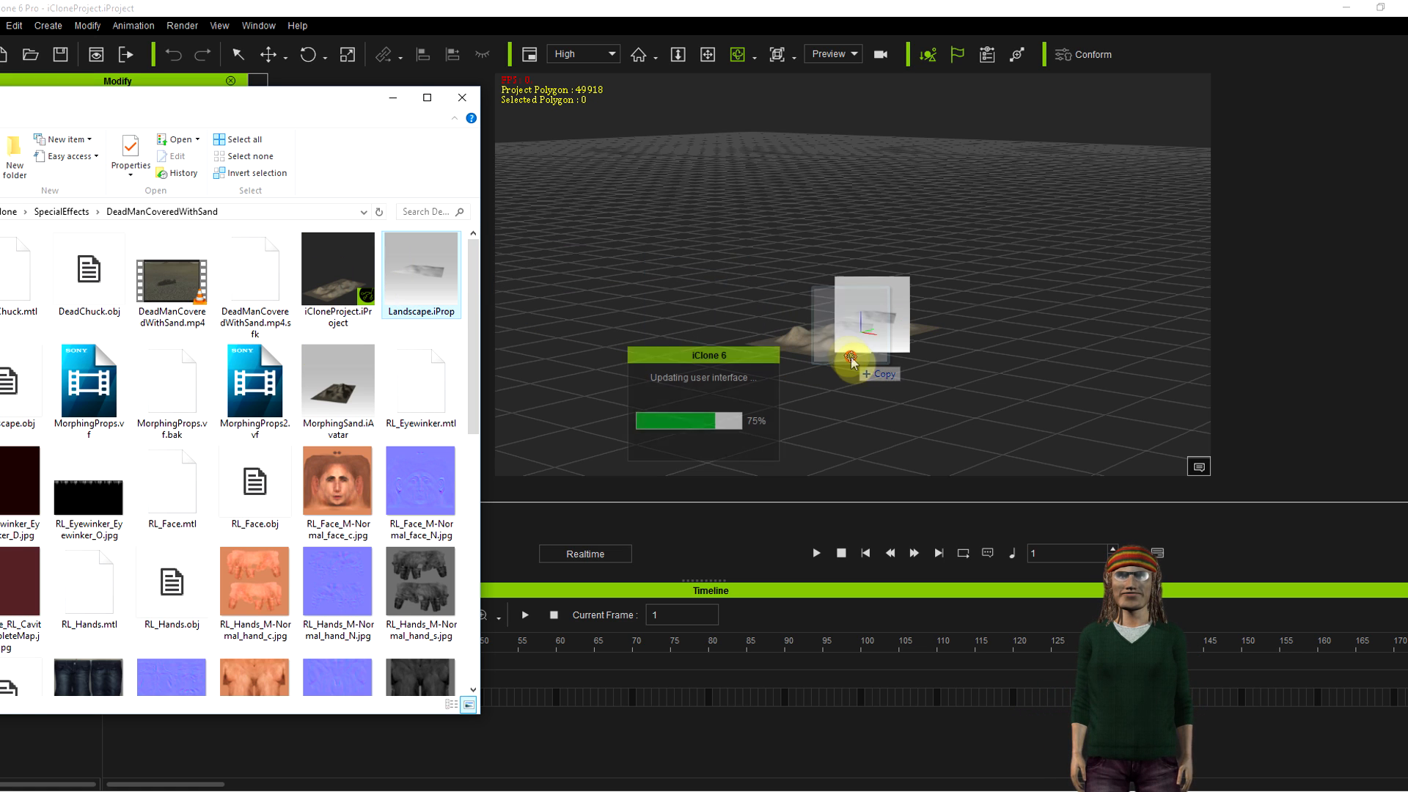
click(393, 98)
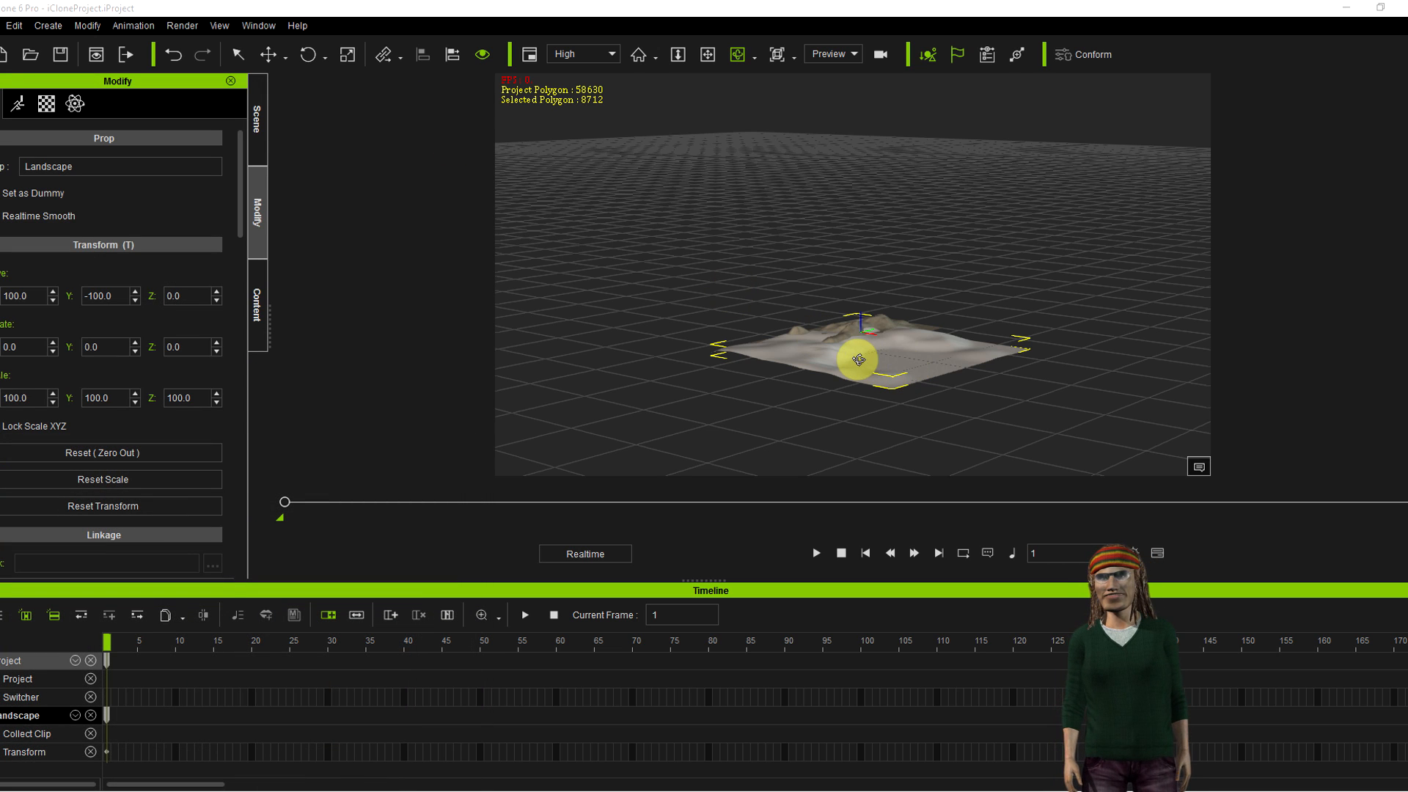
- Scale the landscape prop up to about 1304 in X and 1444 in Y and Z so it surrounds the morphing sand
key(r)
drag(874, 357, 293, 15)
drag(879, 355, 816, 302)
drag(909, 423, 737, 350)
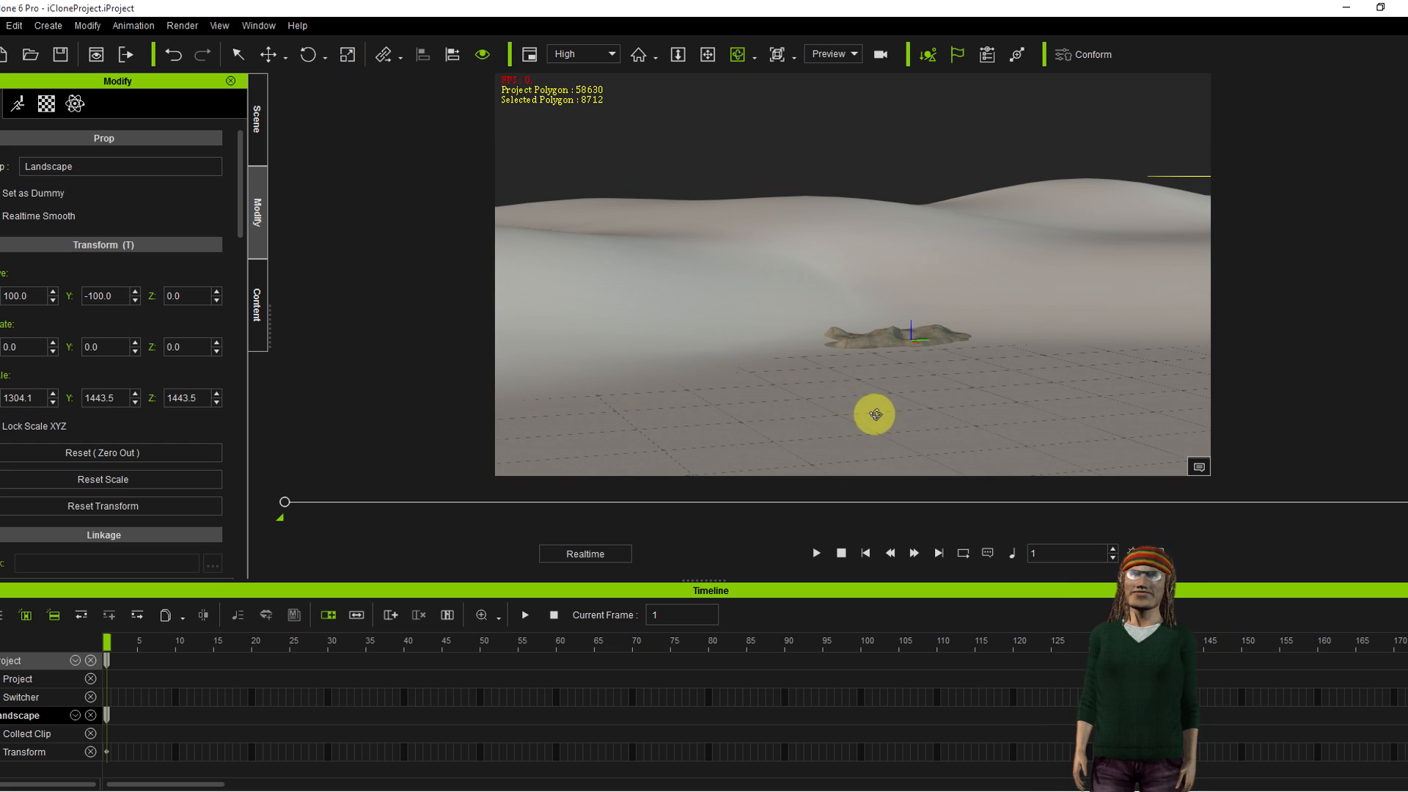
- Move the landscape to about -1026 in X and raise it to about 1.5 in Z
drag(901, 364, 676, 117)
mouse_move(802, 347)
right_down()
mouse_move(745, 352)
mouse_move(806, 357)
right_up()
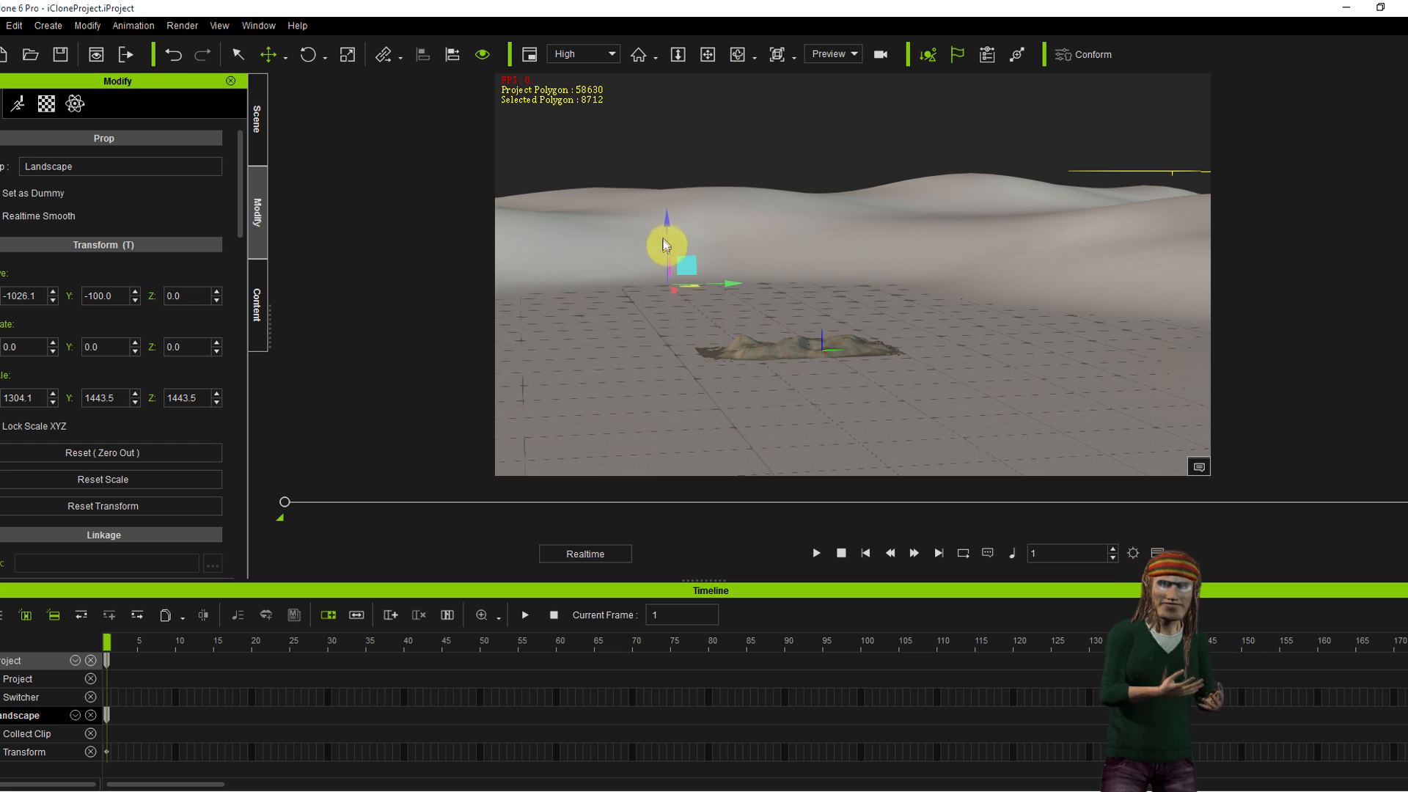
drag(666, 222, 667, 222)
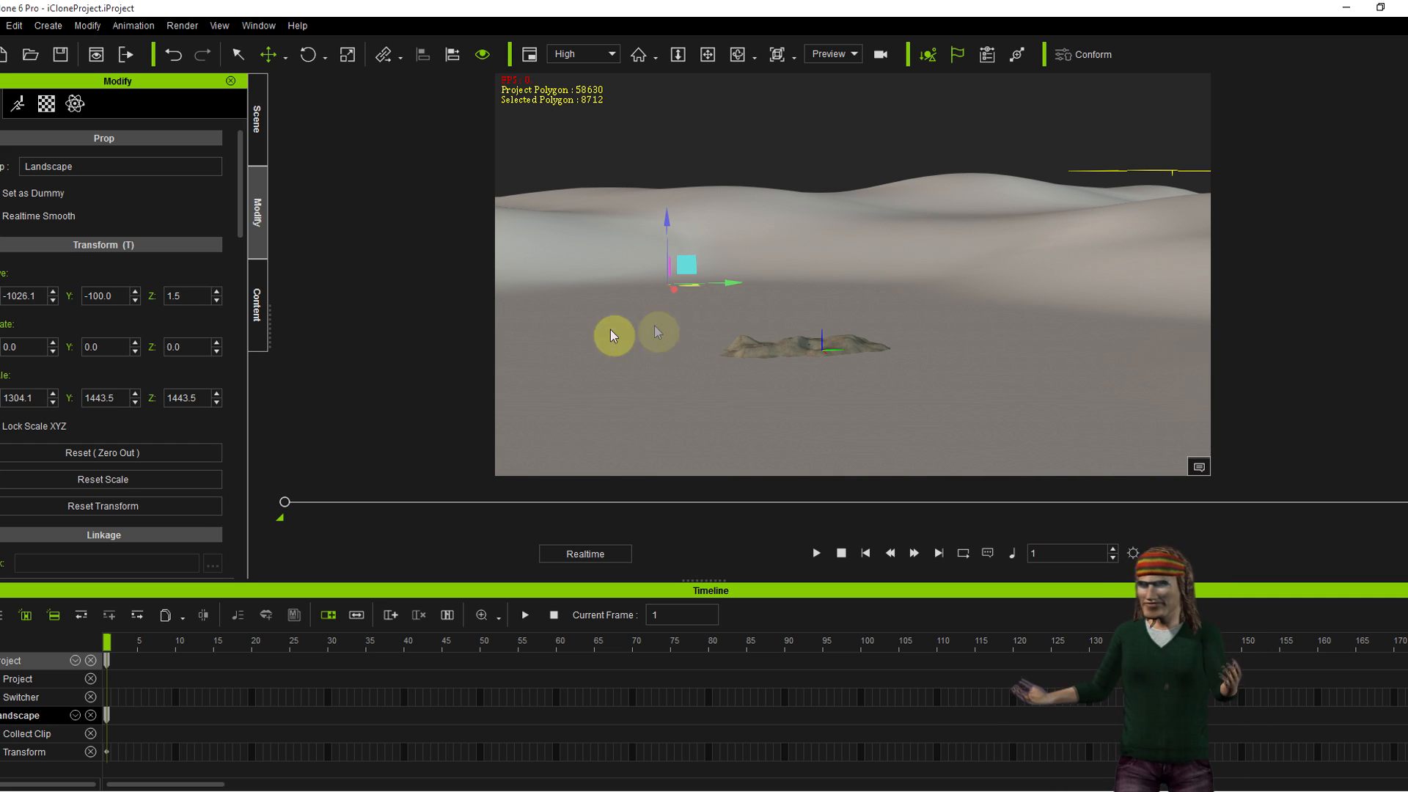
- Load the Sand material from the materials library onto the landscape prop
click(47, 103)
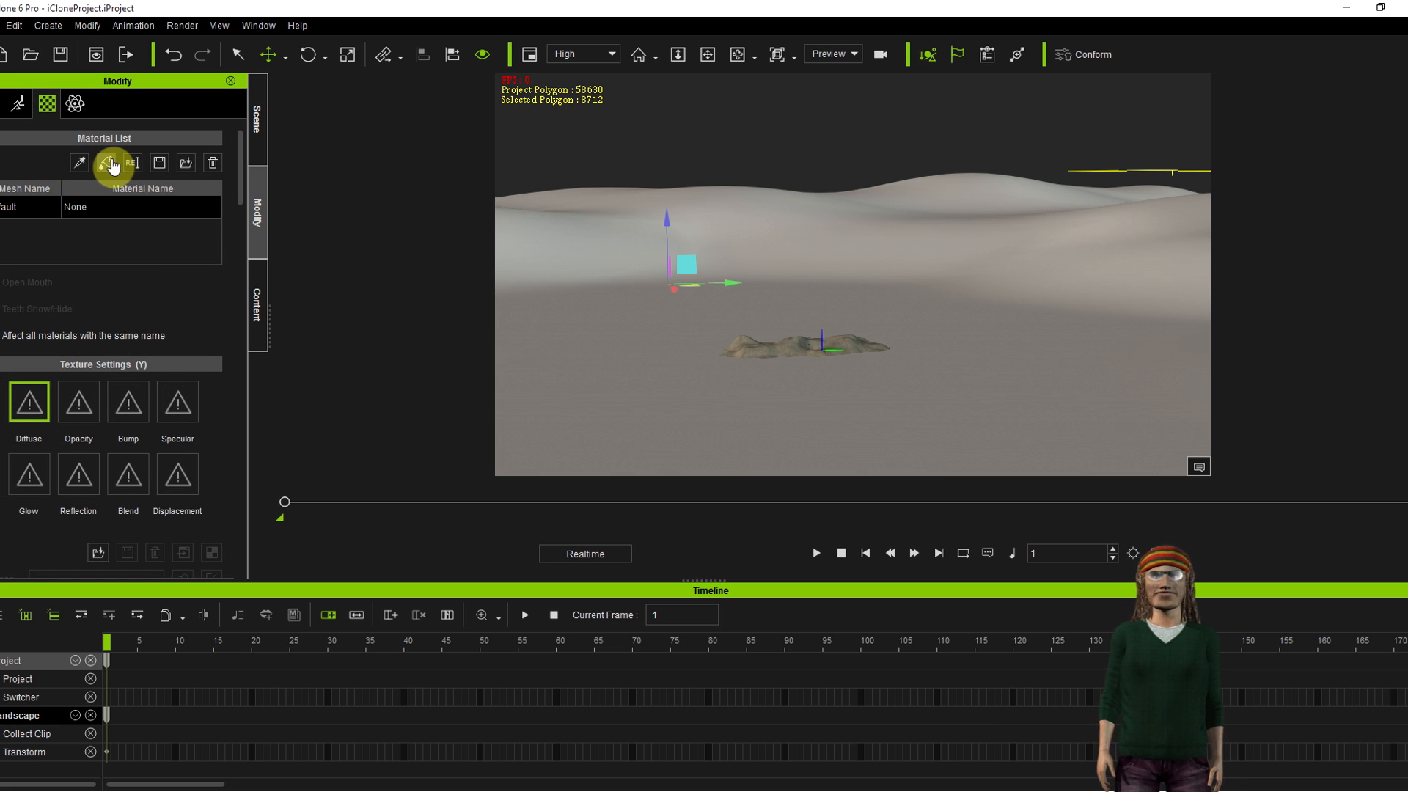
click(186, 164)
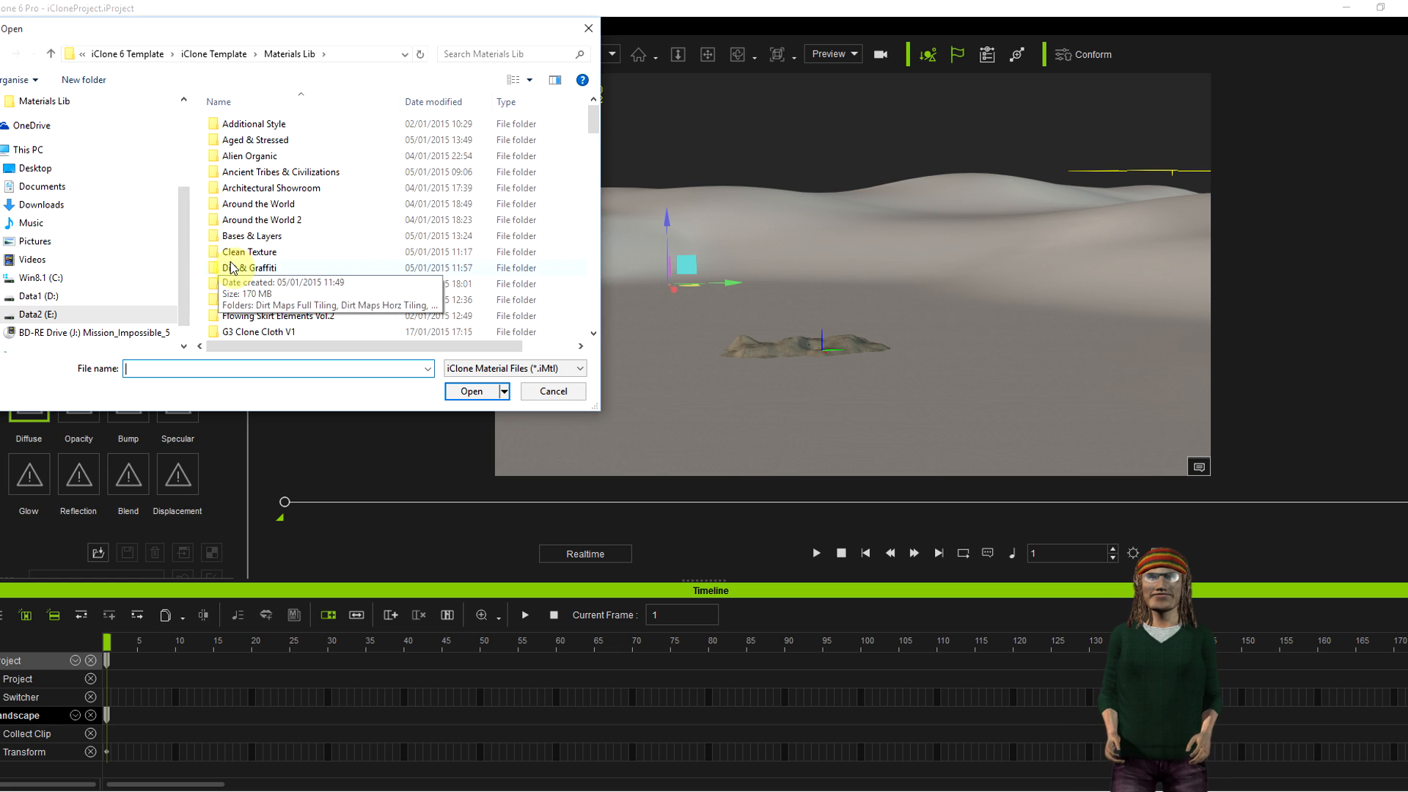
drag(589, 158, 593, 268)
double_click(257, 210)
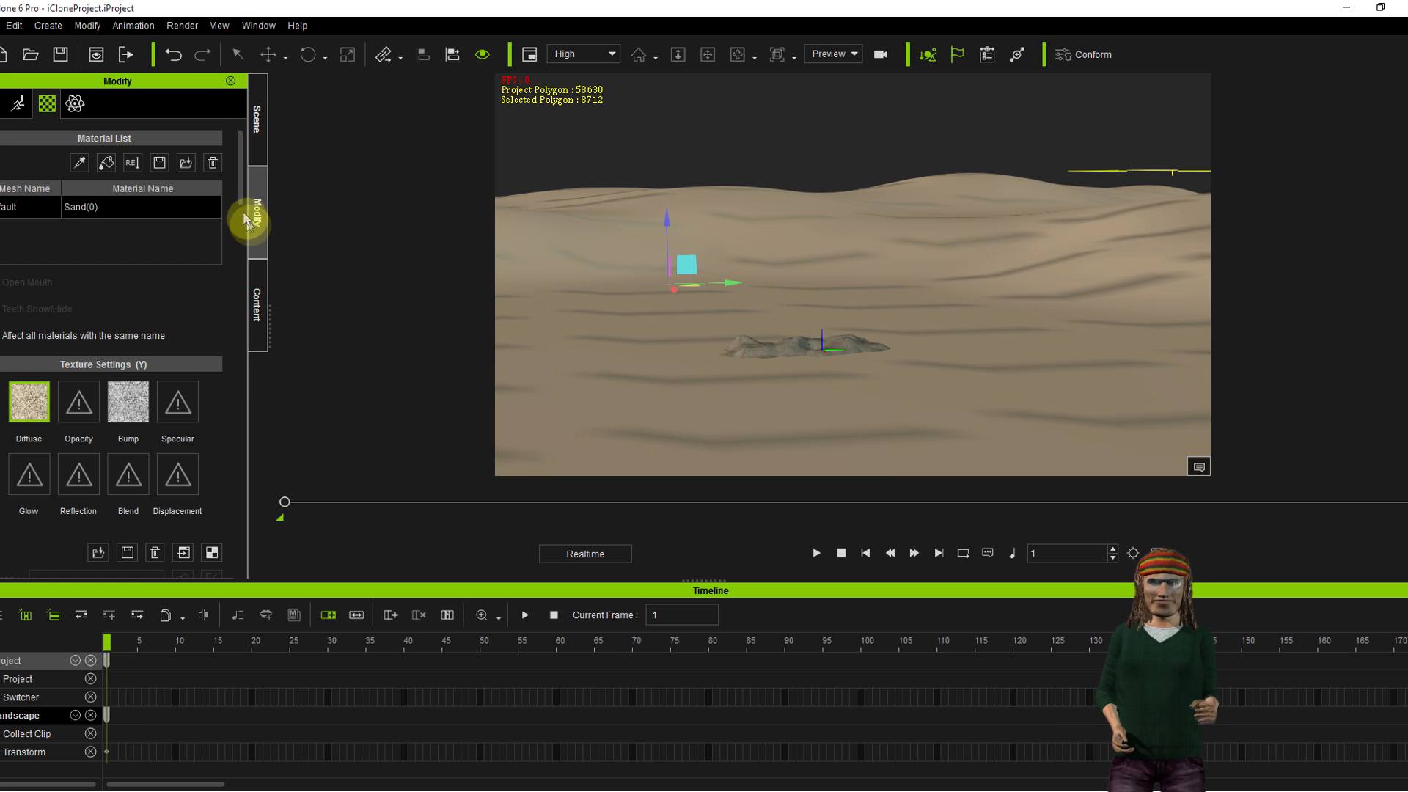
- Try Planar UV mapping on the landscape, and replace it with Box mapping
drag(242, 192, 229, 566)
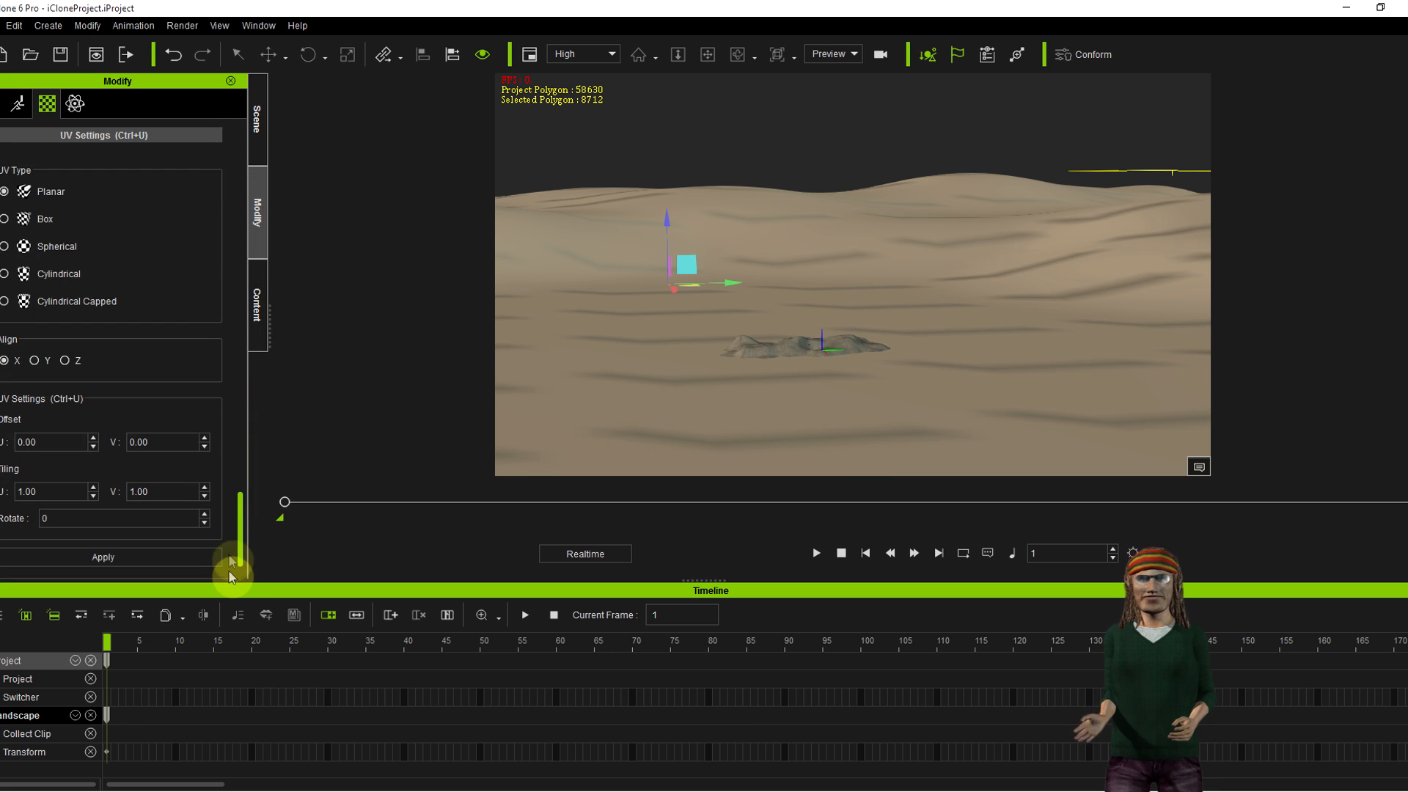
click(149, 557)
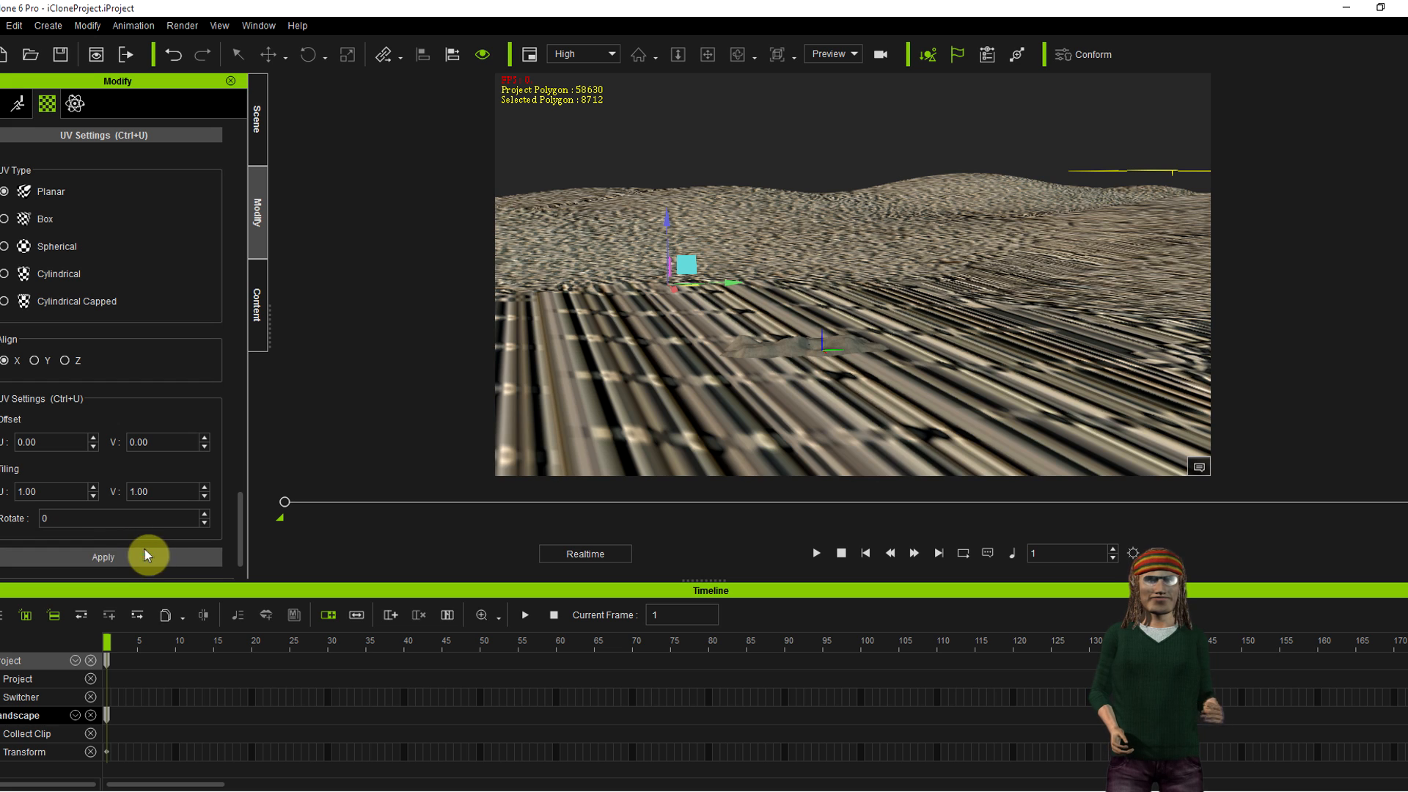
click(7, 219)
click(101, 555)
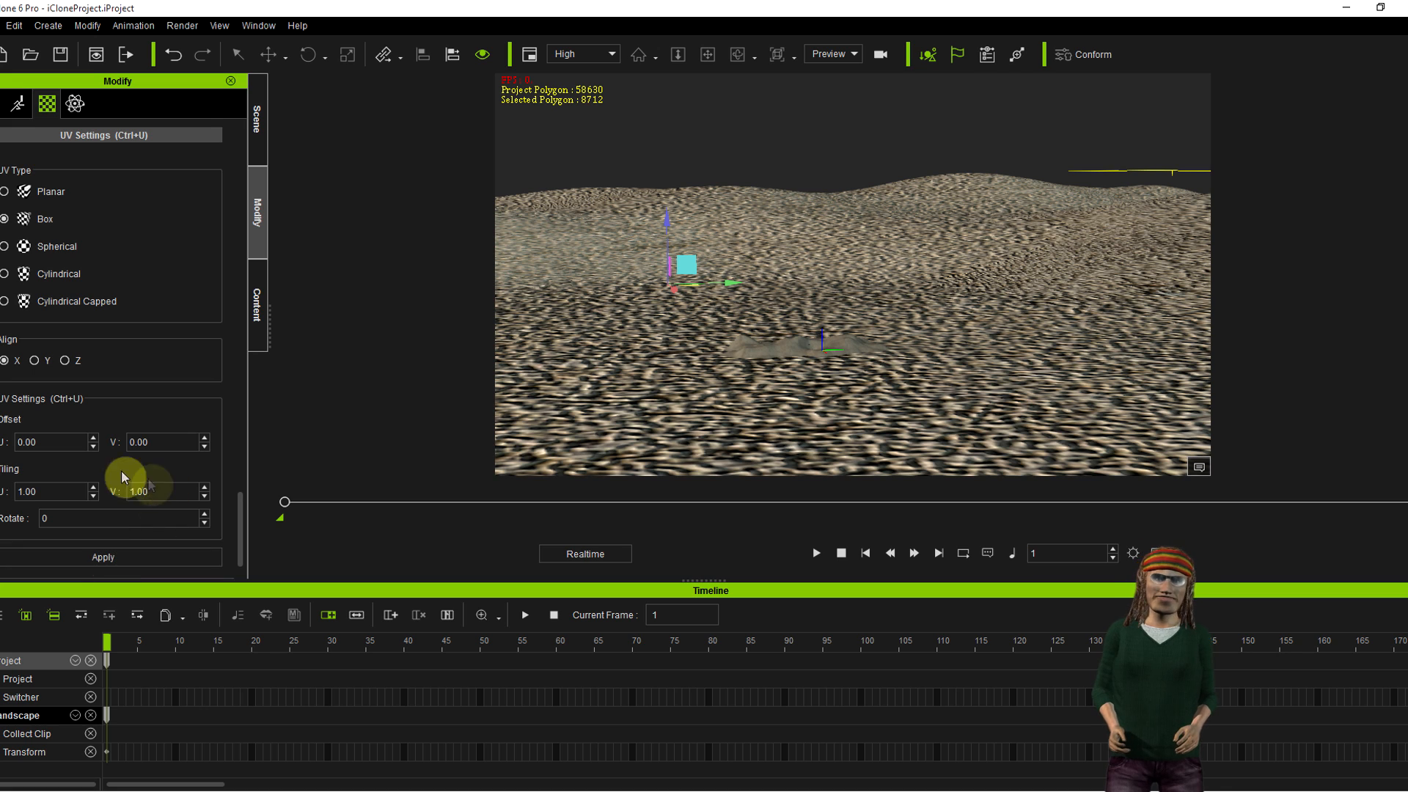
- Set the landscape's UV tiling to 15.00 in both U and V and apply it
click(21, 493)
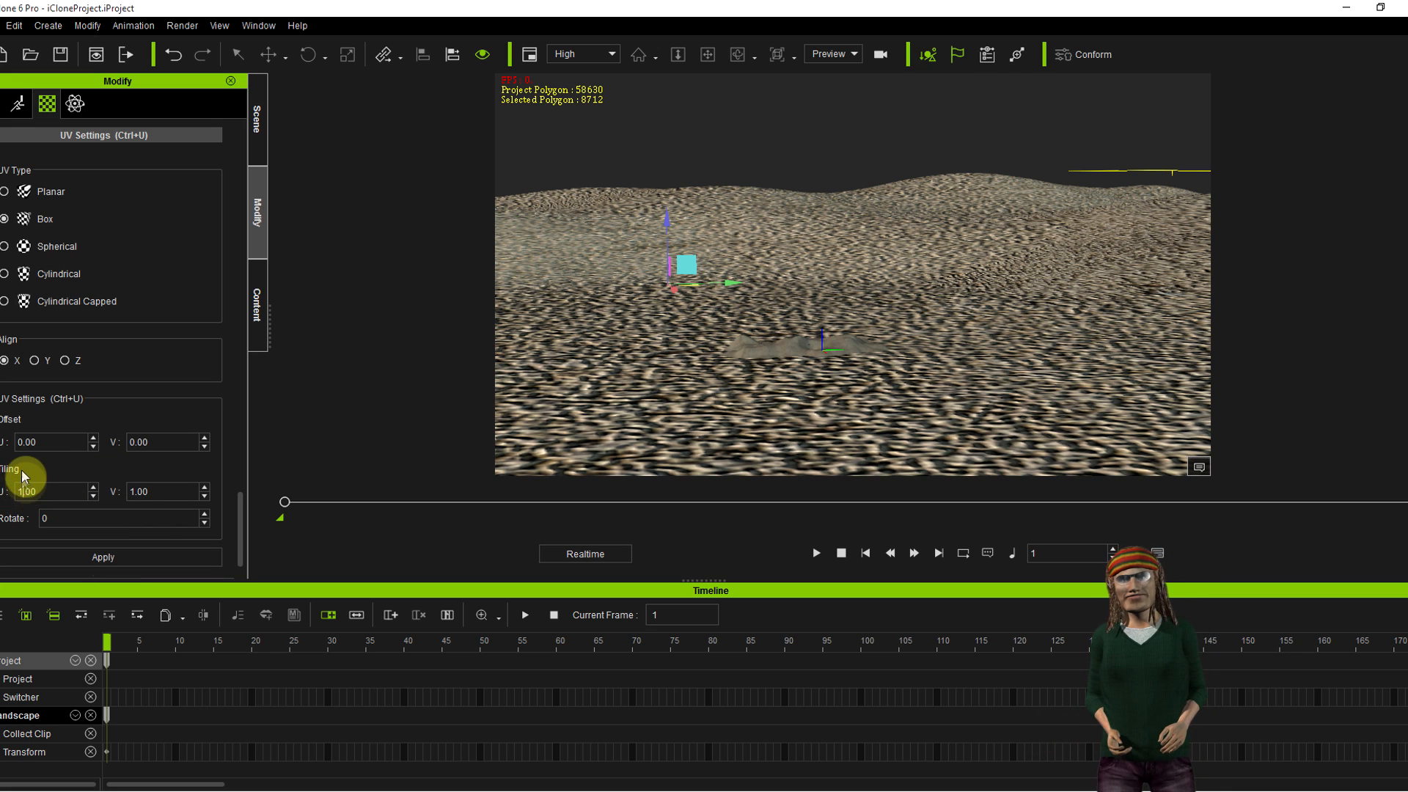
text(5)
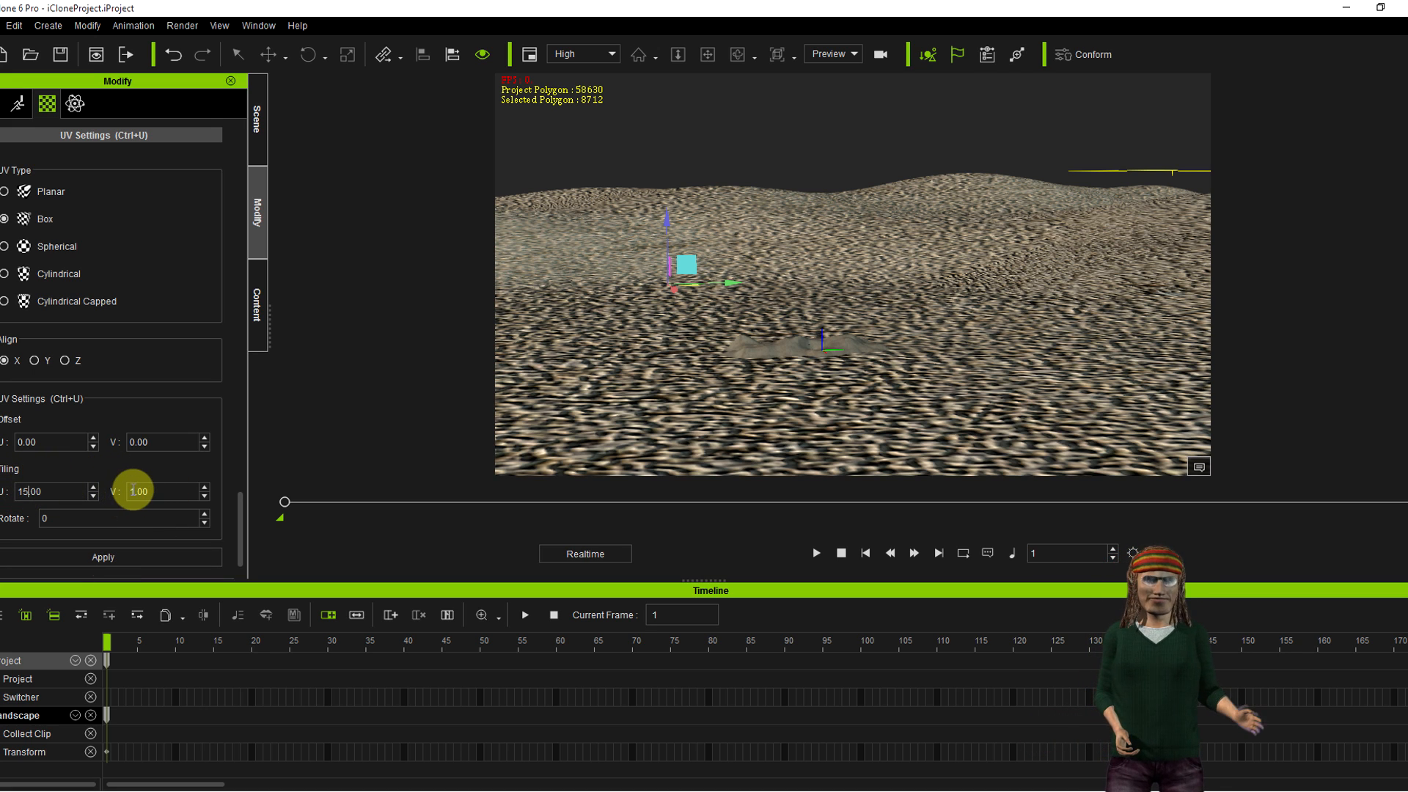
text(5)
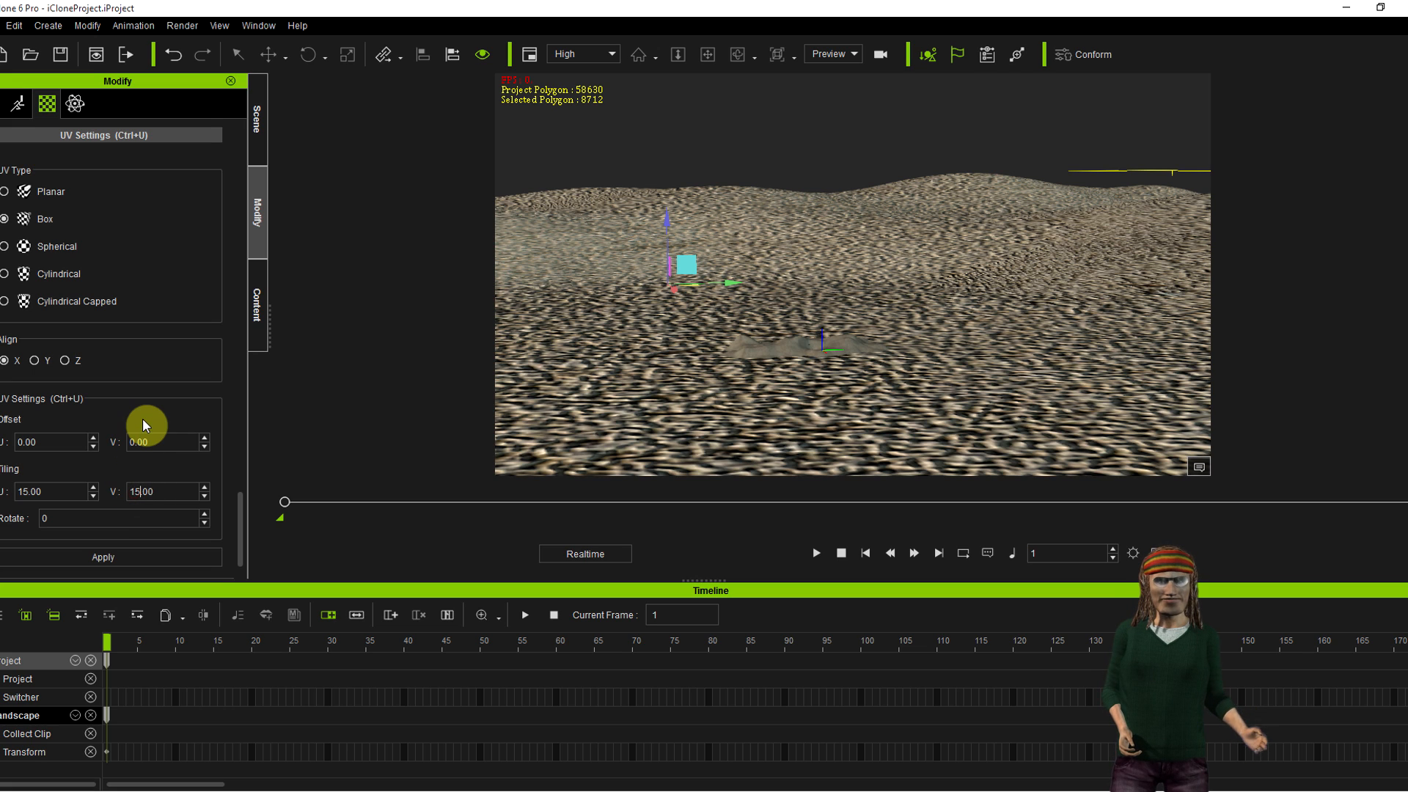
click(157, 441)
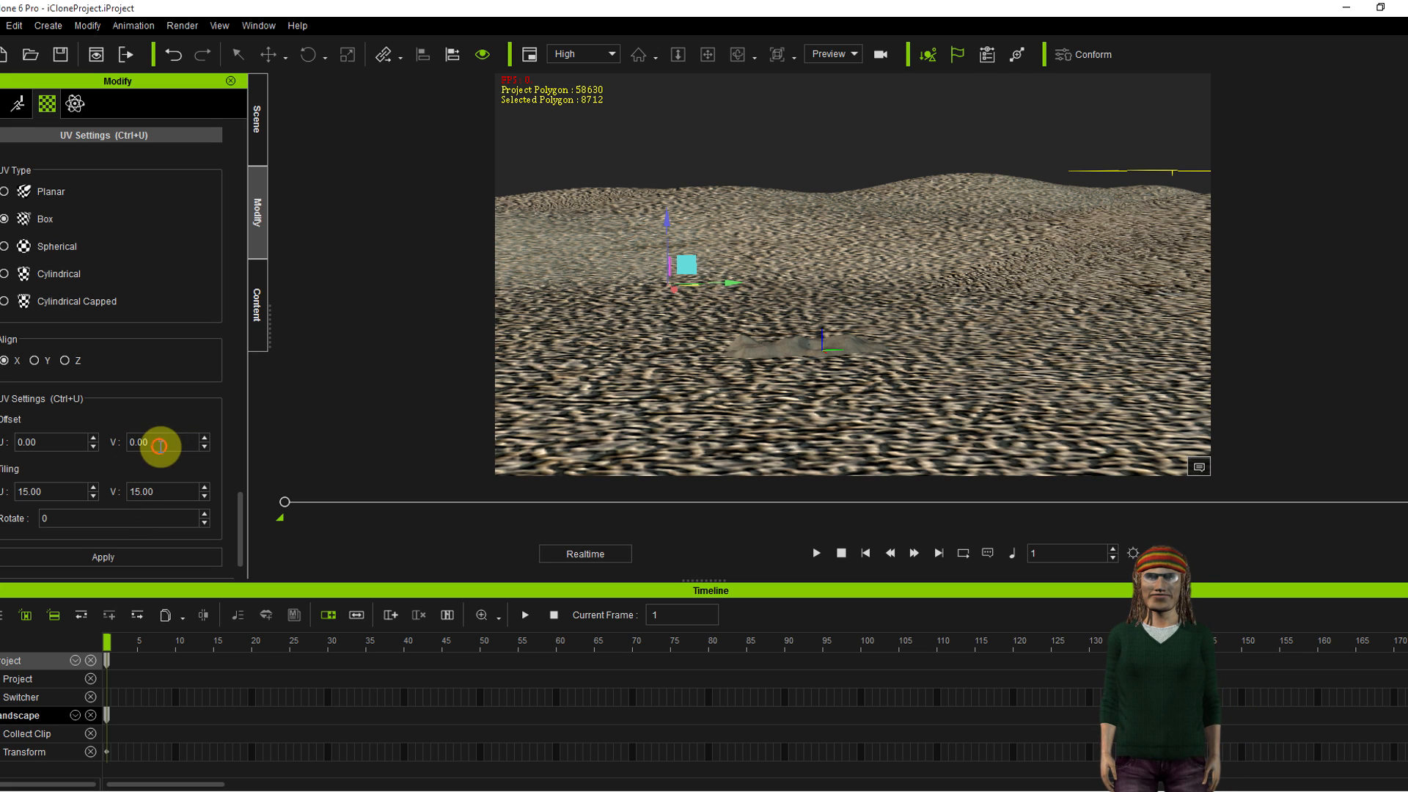
click(119, 558)
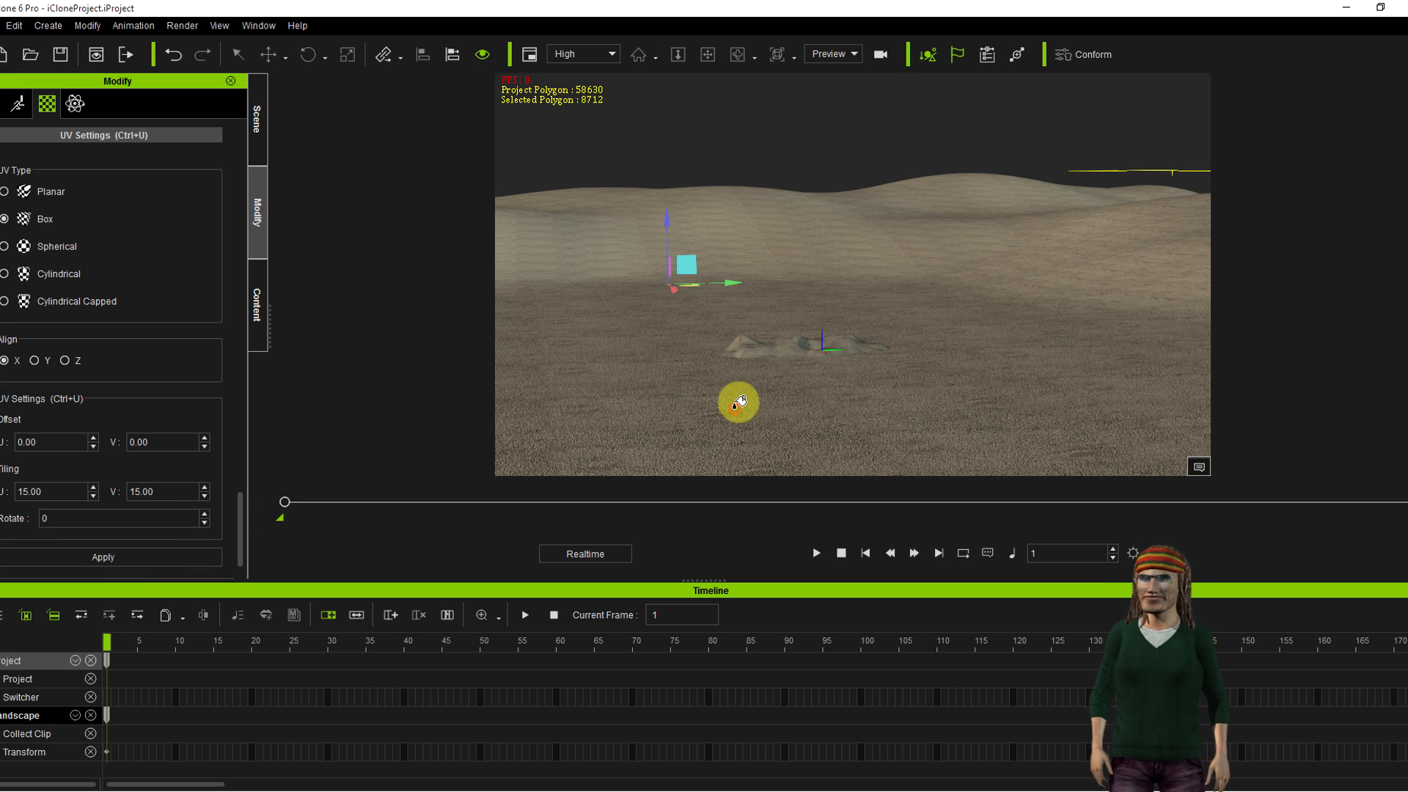
- Load the Sky_03 sky template from the content library as the backdrop behind the dunes
key(z)
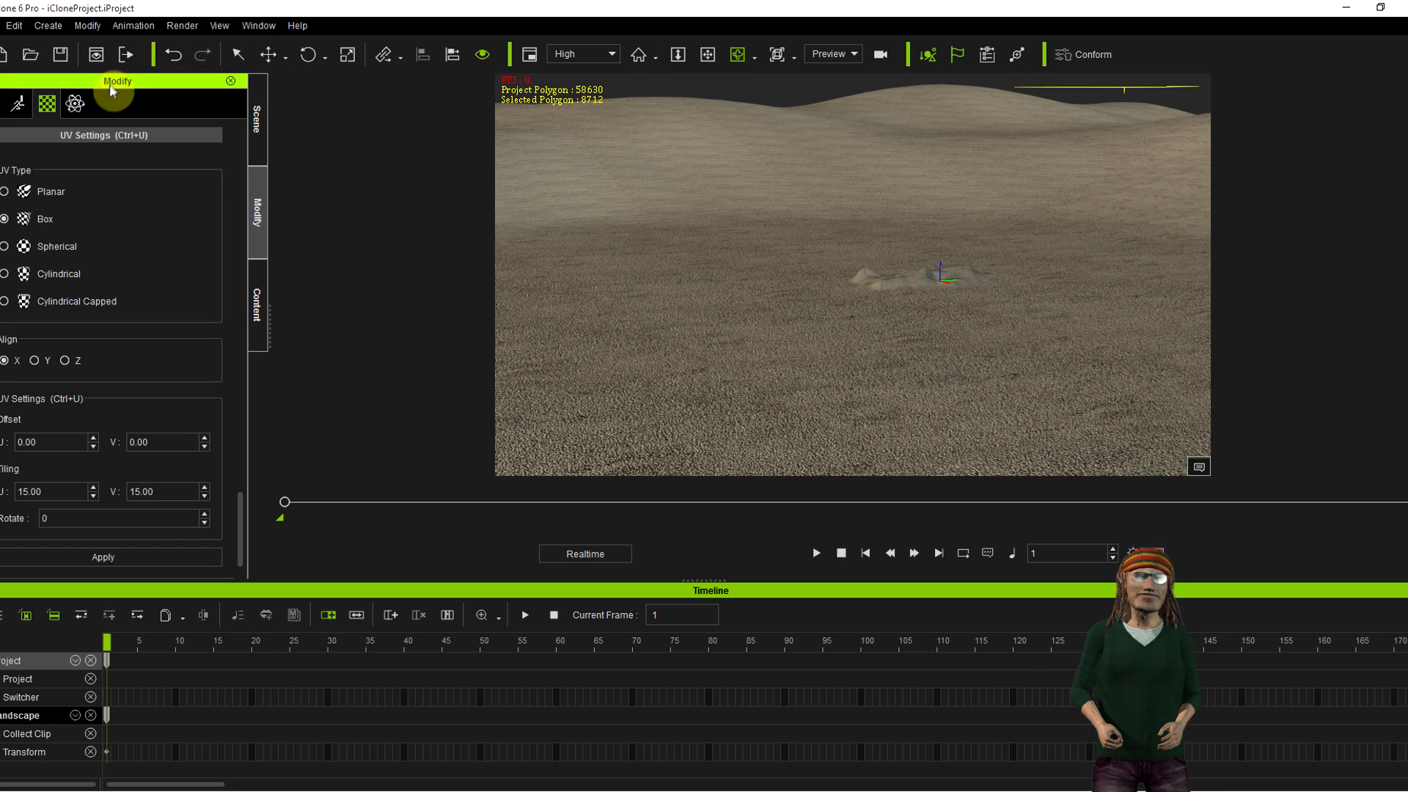
click(264, 297)
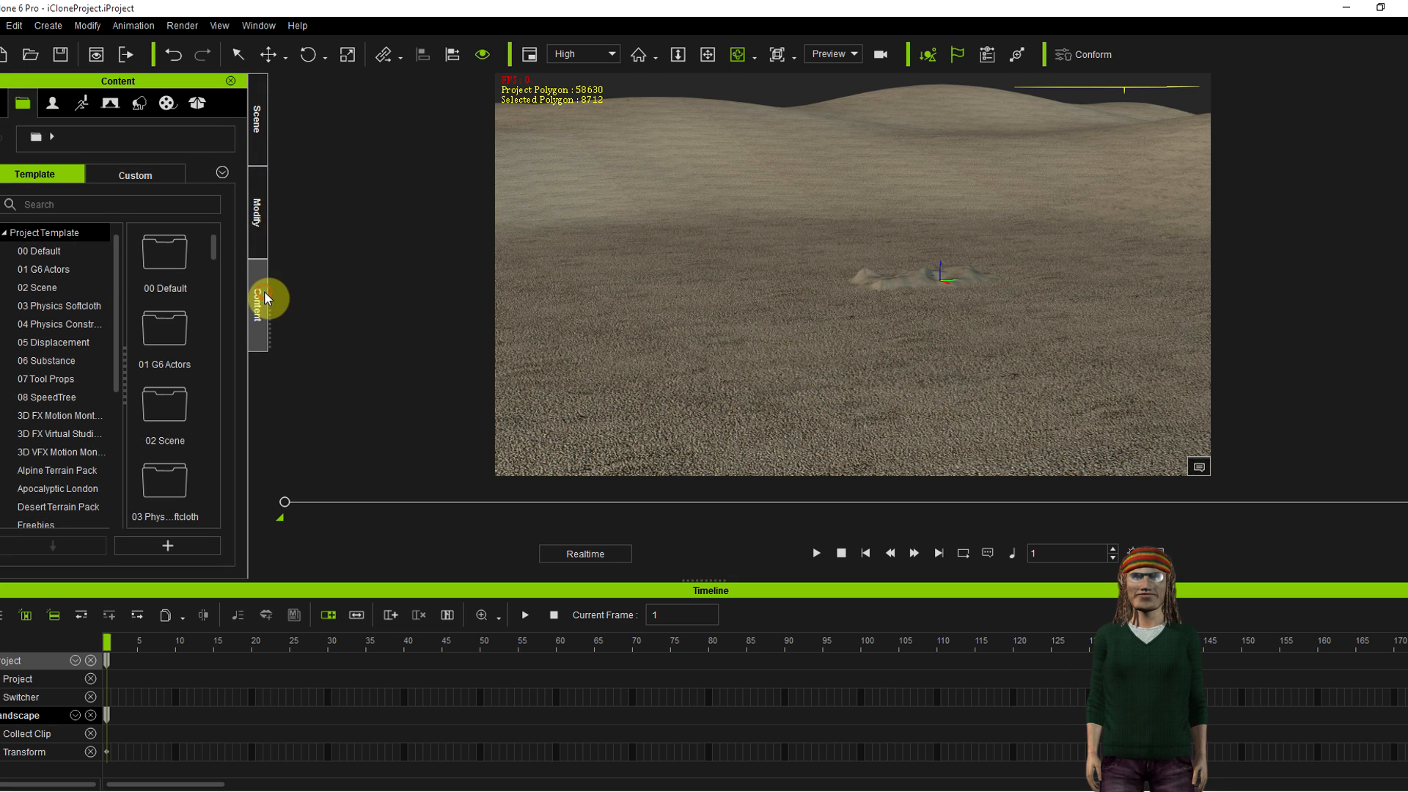
click(140, 105)
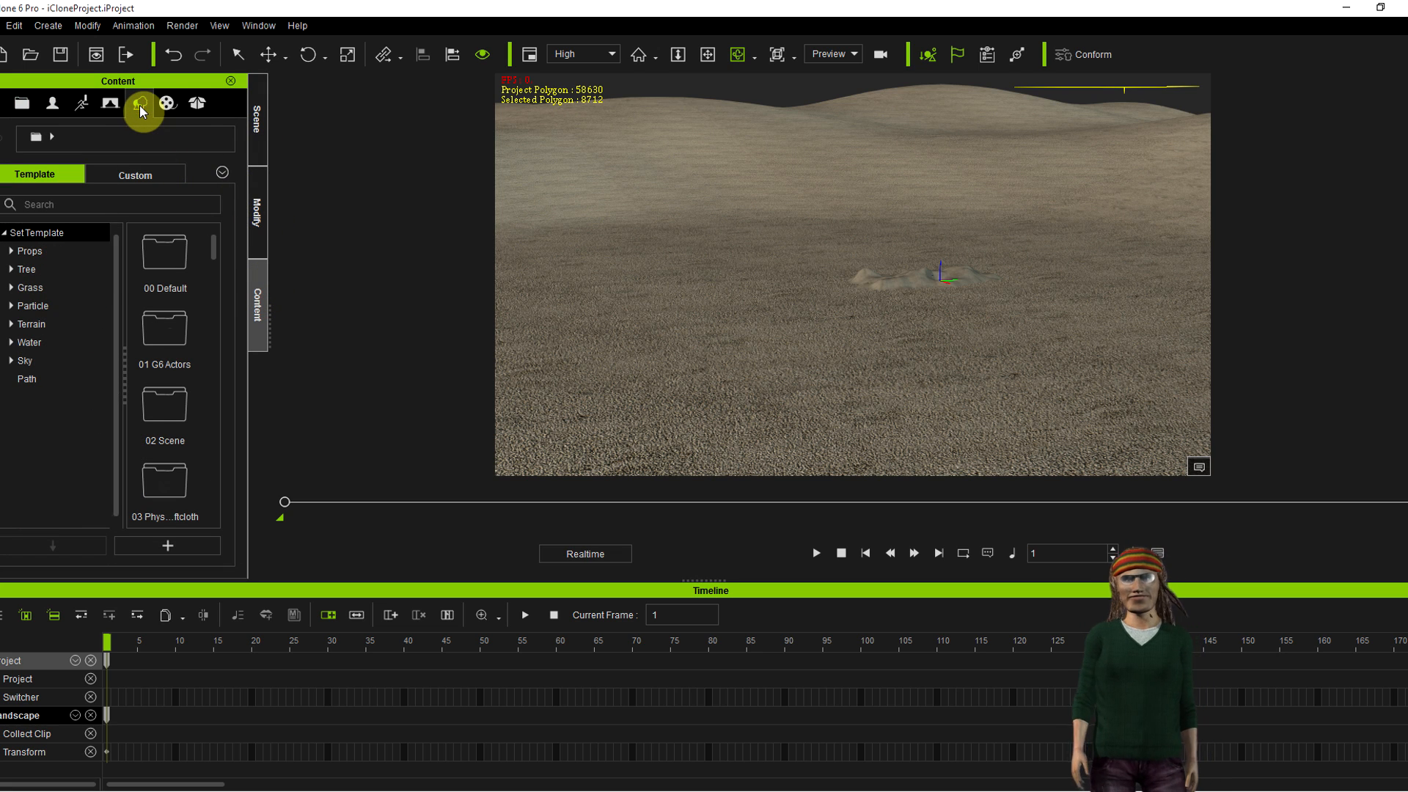
click(12, 361)
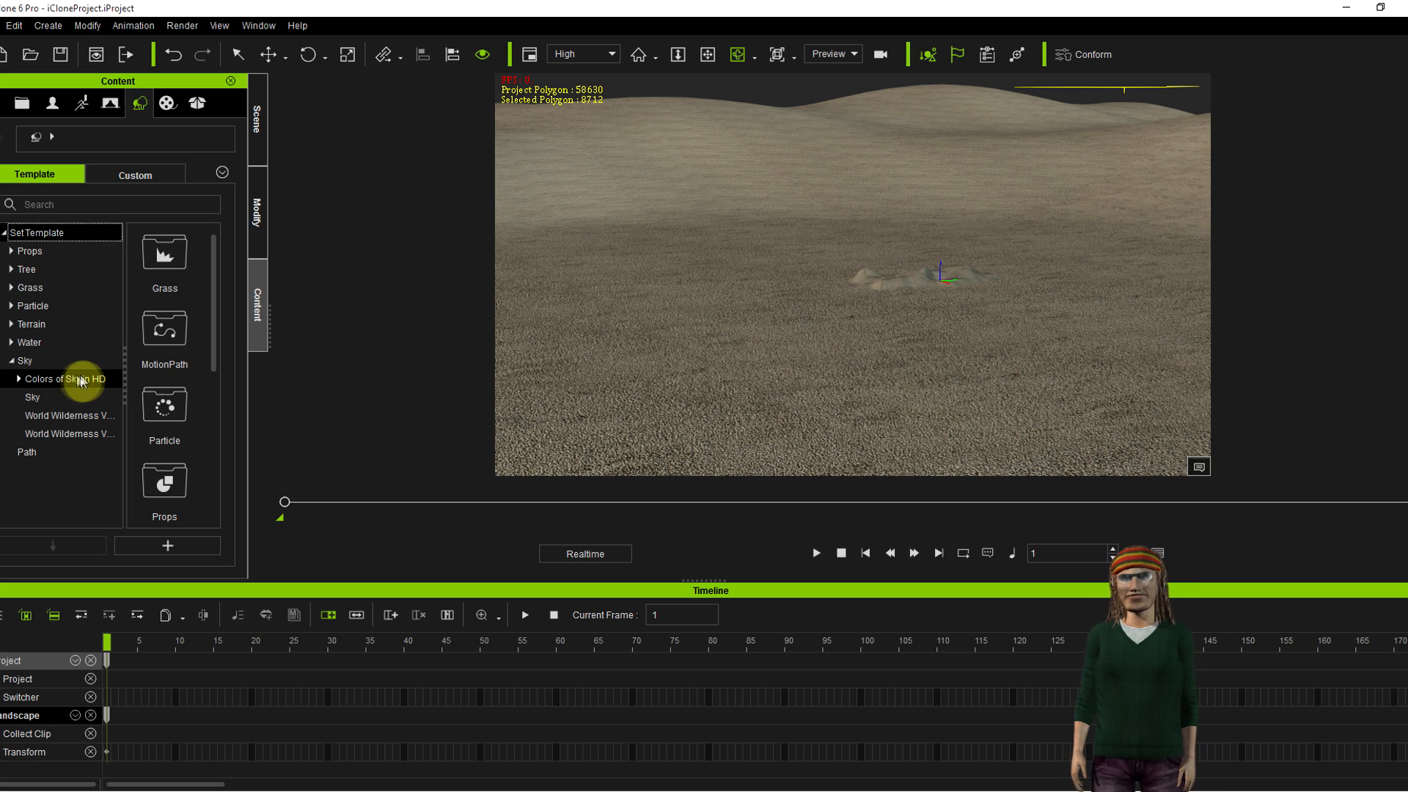
click(37, 363)
drag(215, 260, 221, 462)
double_click(173, 422)
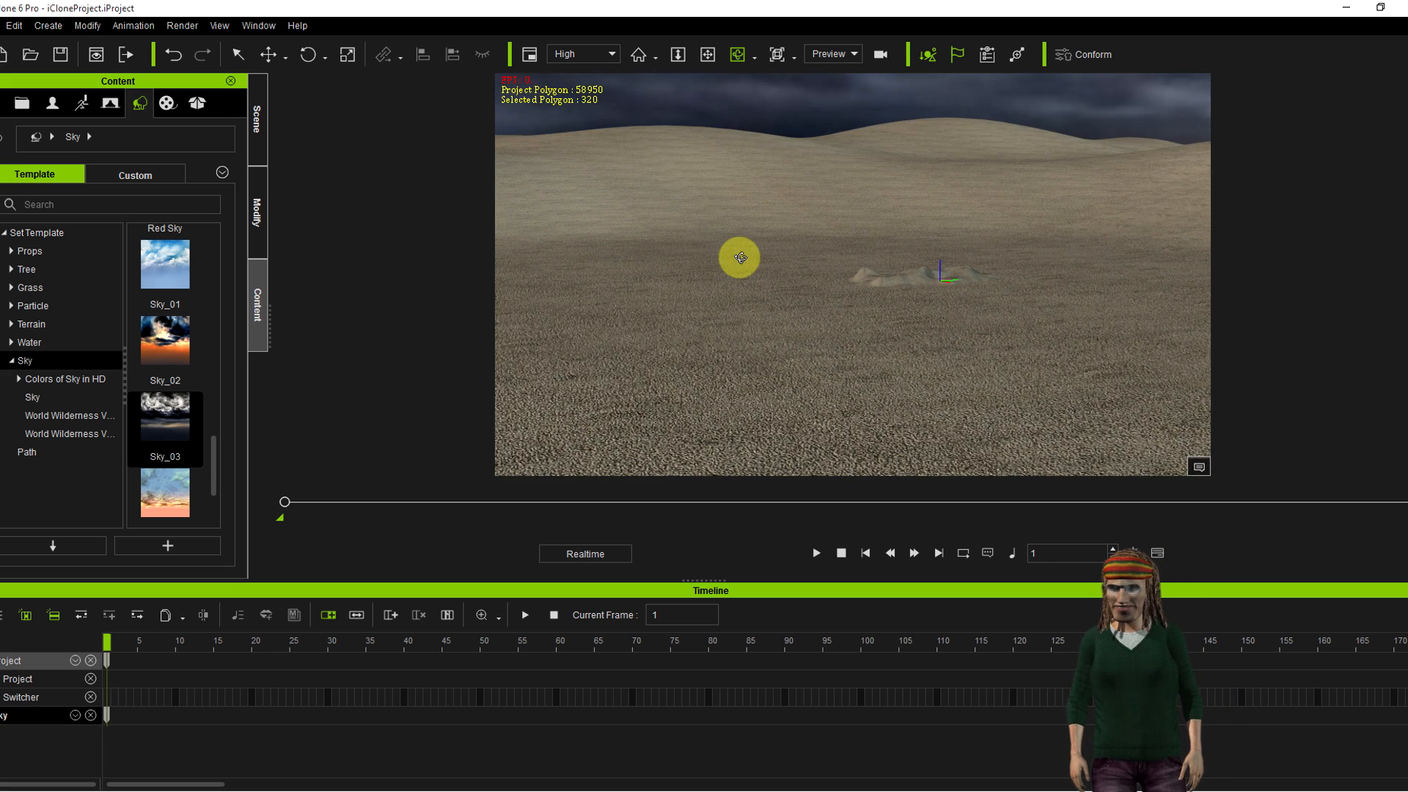
click(740, 253)
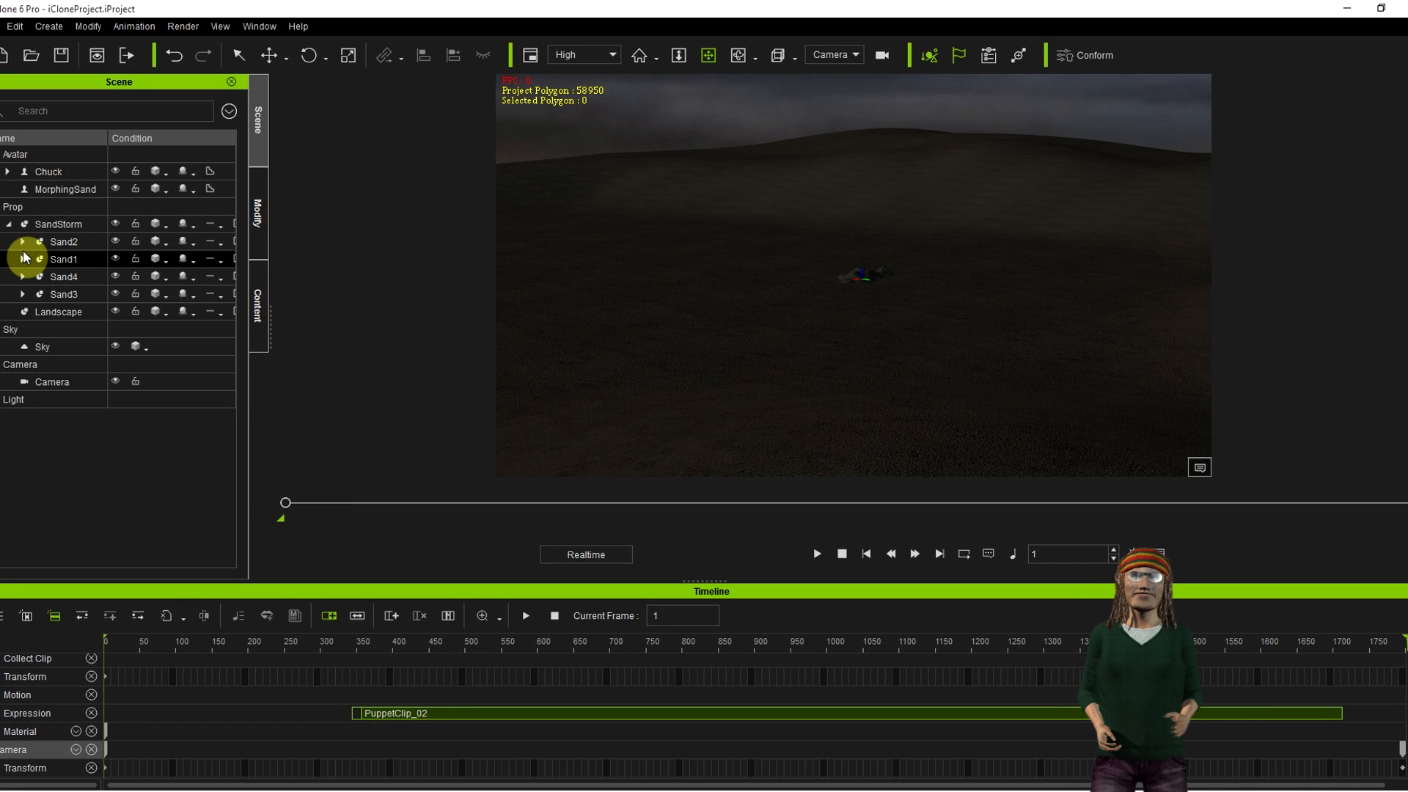
- Make the Thick Smoke particle under SandStorm's Sand1 dummy visible and select it
click(9, 224)
click(8, 224)
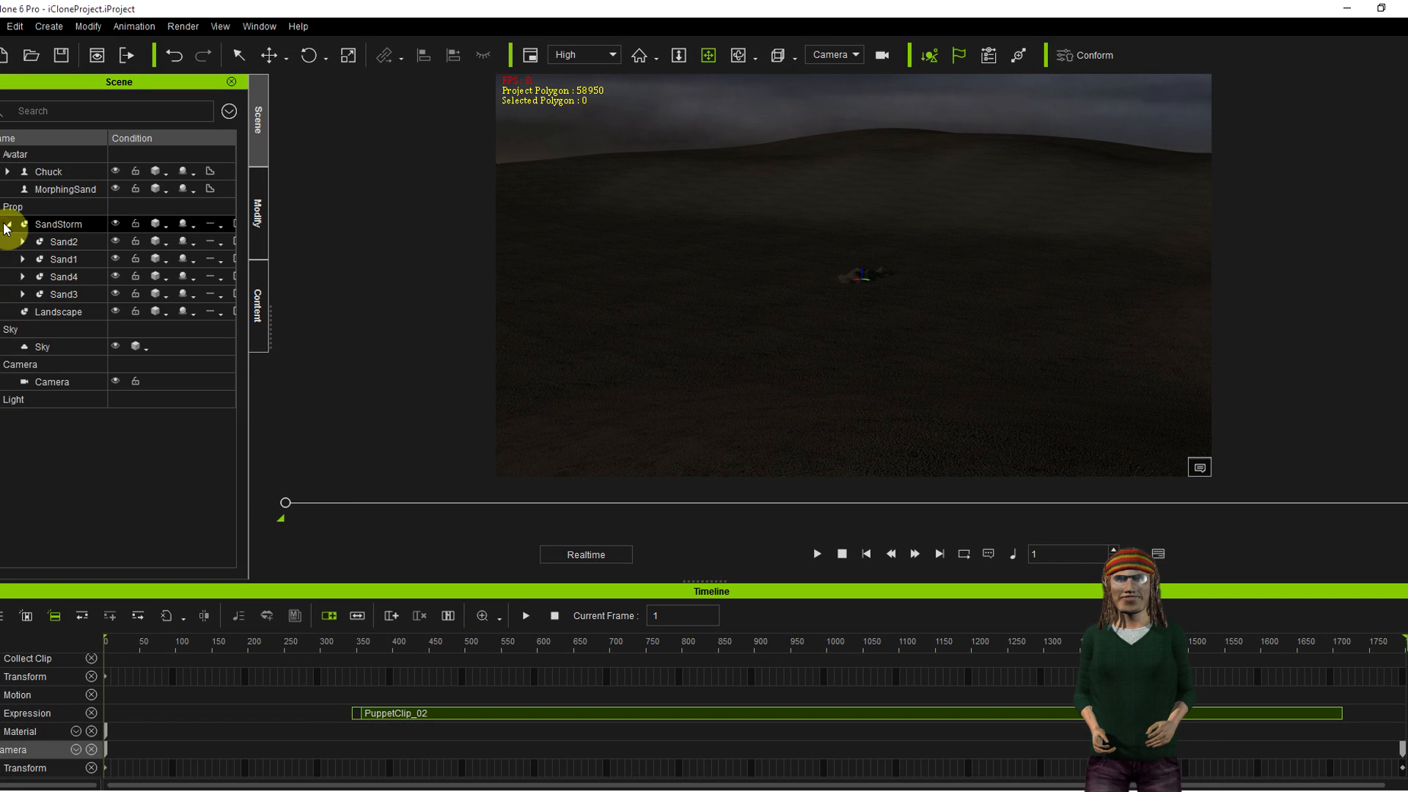
click(22, 258)
click(70, 276)
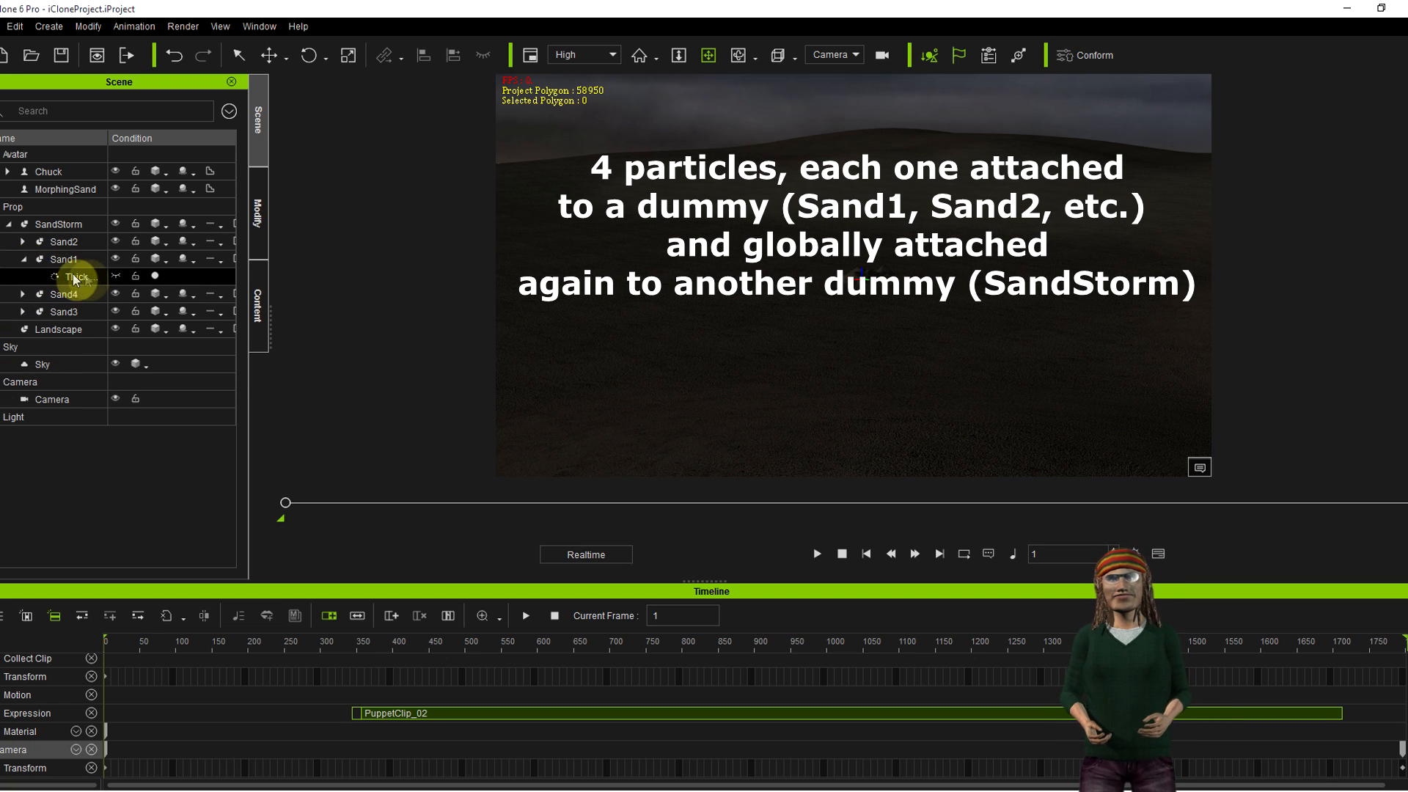
click(64, 259)
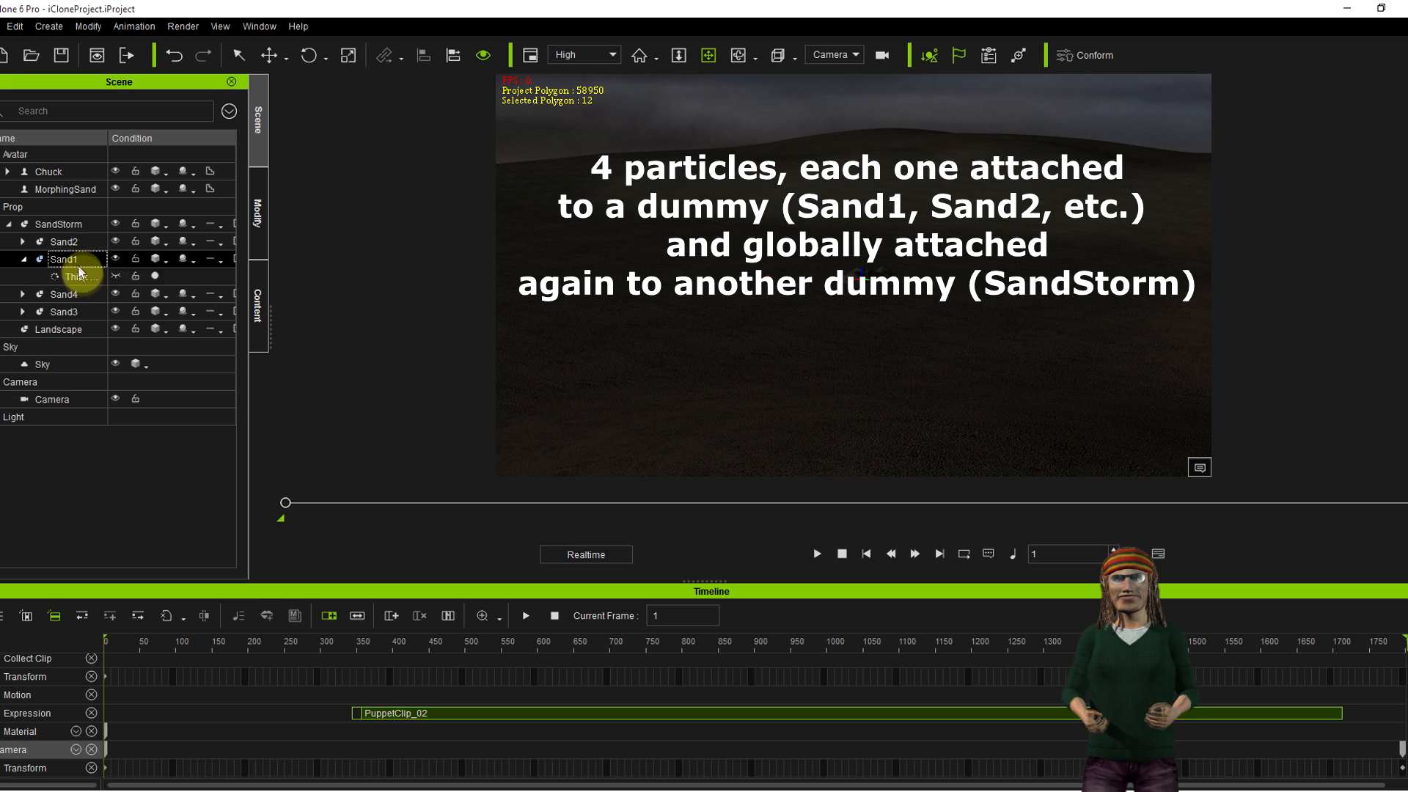
click(78, 276)
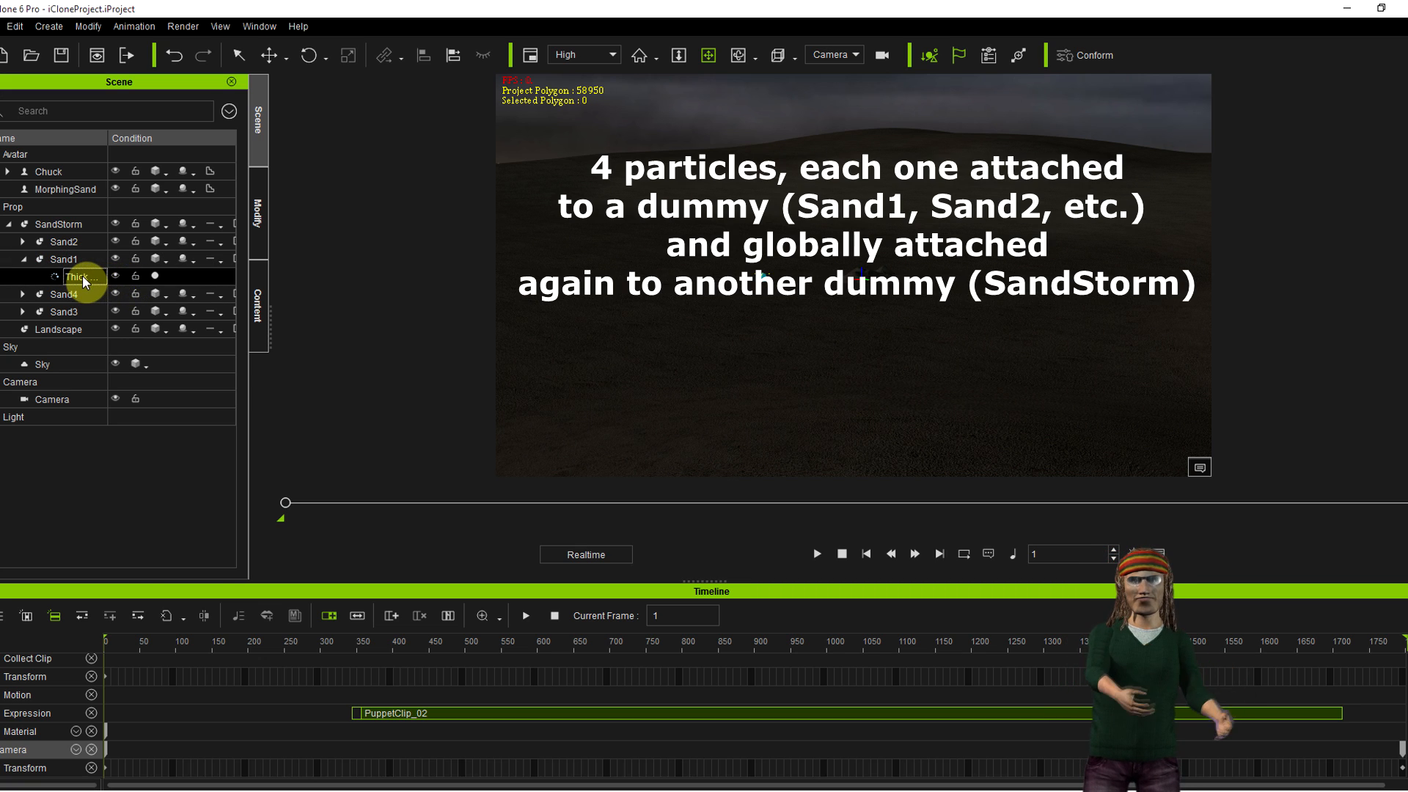
- Examine the Sand1 particle's textures, lifetime and angular velocity, and the opacity and size at its particle keys
click(260, 218)
scroll(244, 249, down, 3)
drag(244, 249, 230, 396)
scroll(233, 396, down, 3)
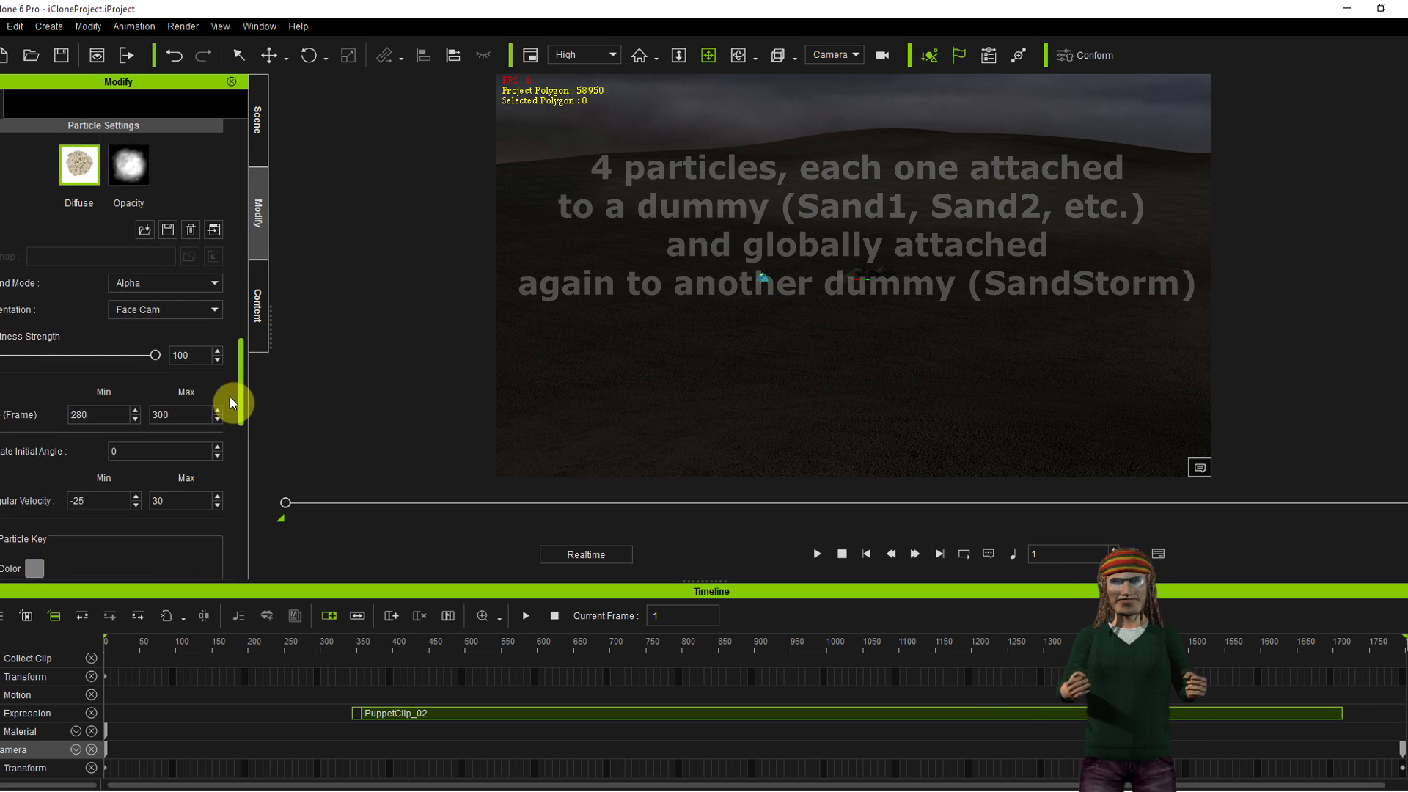
drag(241, 377, 243, 430)
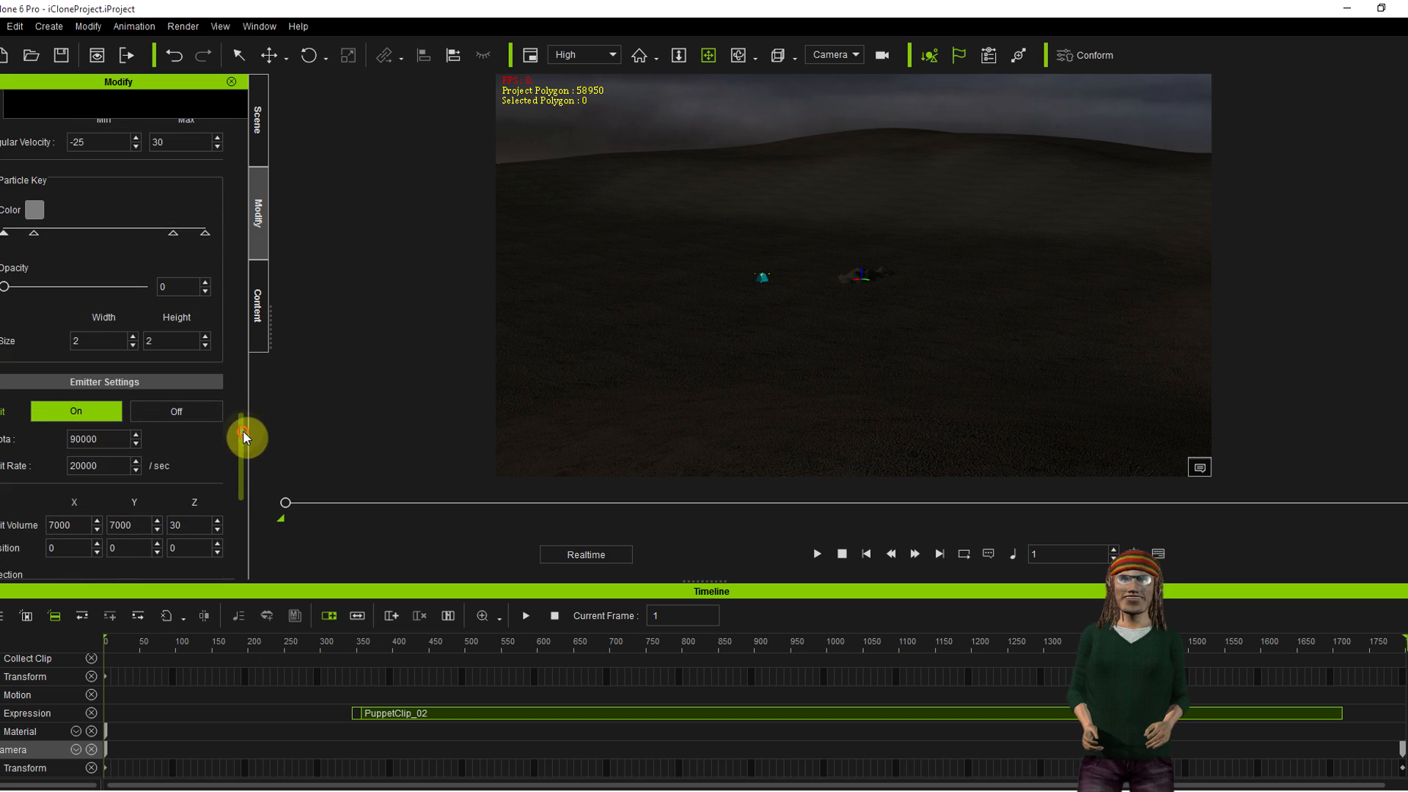
click(34, 234)
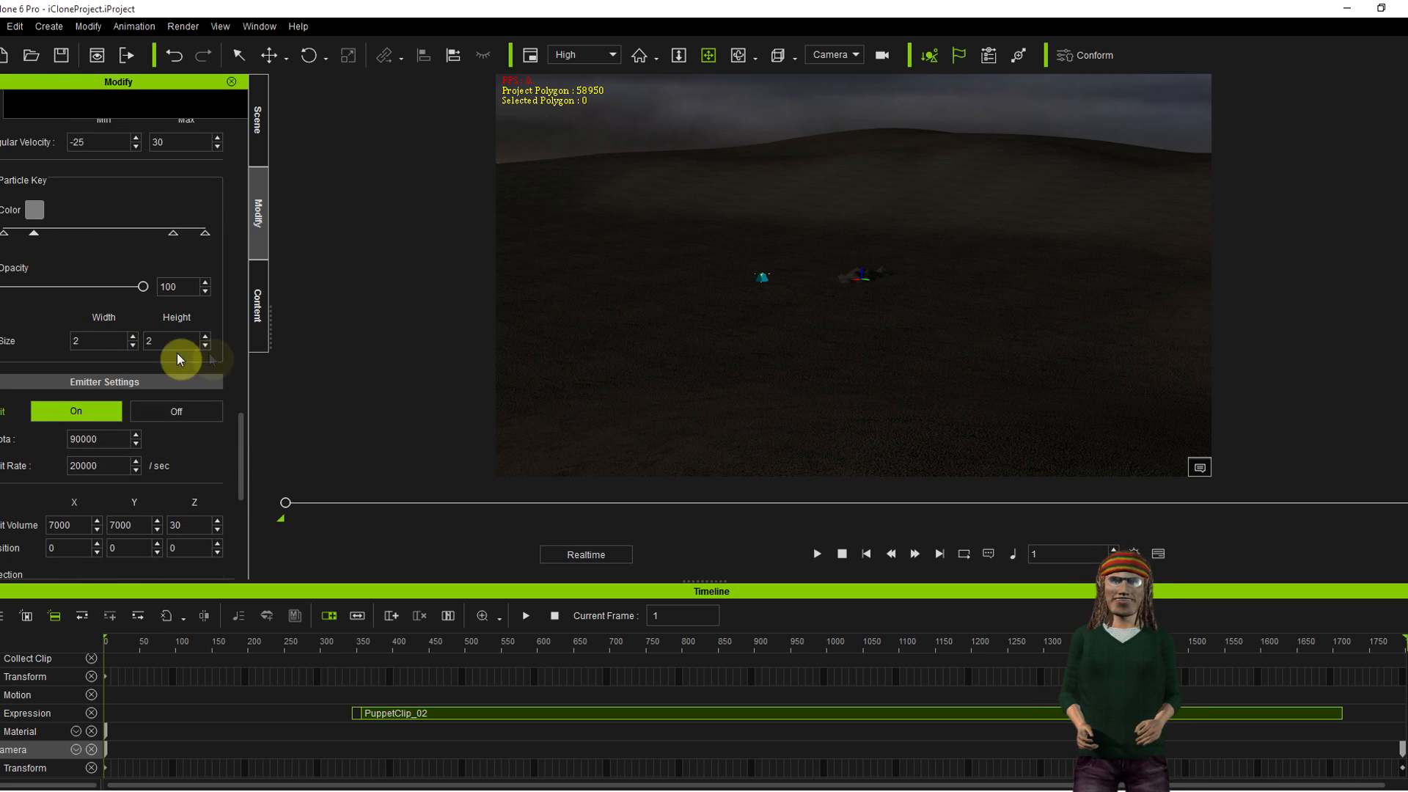
click(204, 234)
click(5, 234)
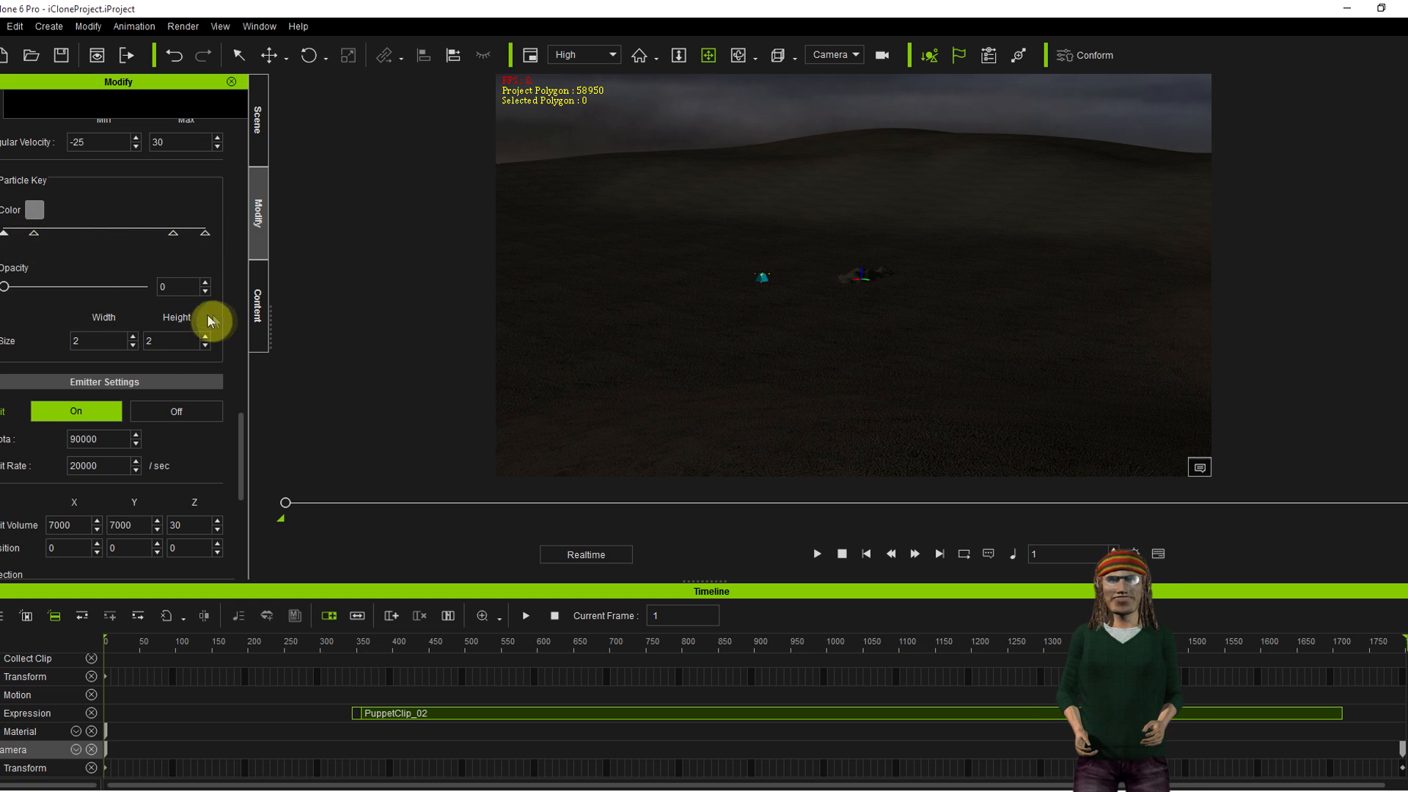
- Review the Sand1 particle's emitter volume, spread, direction randomness, velocity and wind force settings
drag(242, 425, 243, 505)
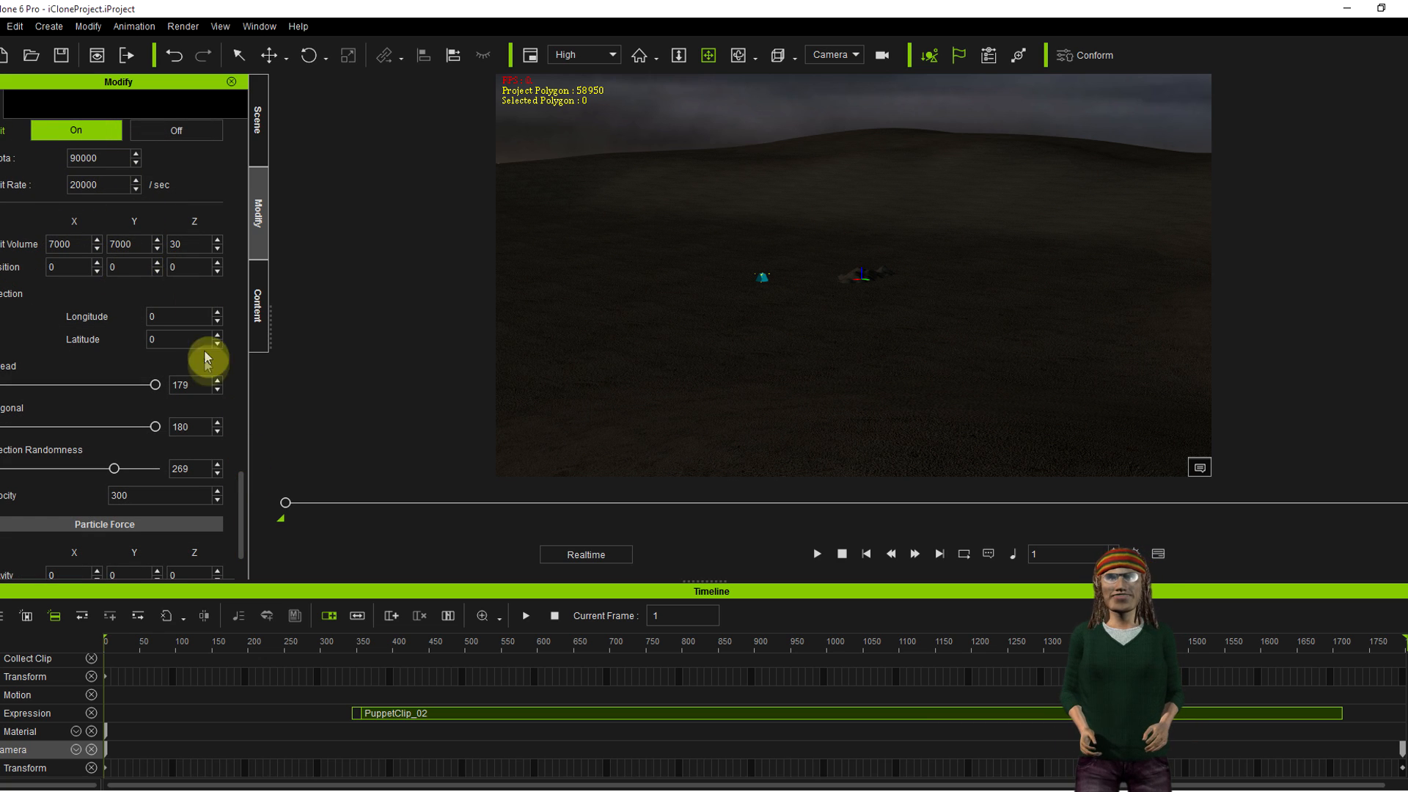
drag(241, 473, 241, 491)
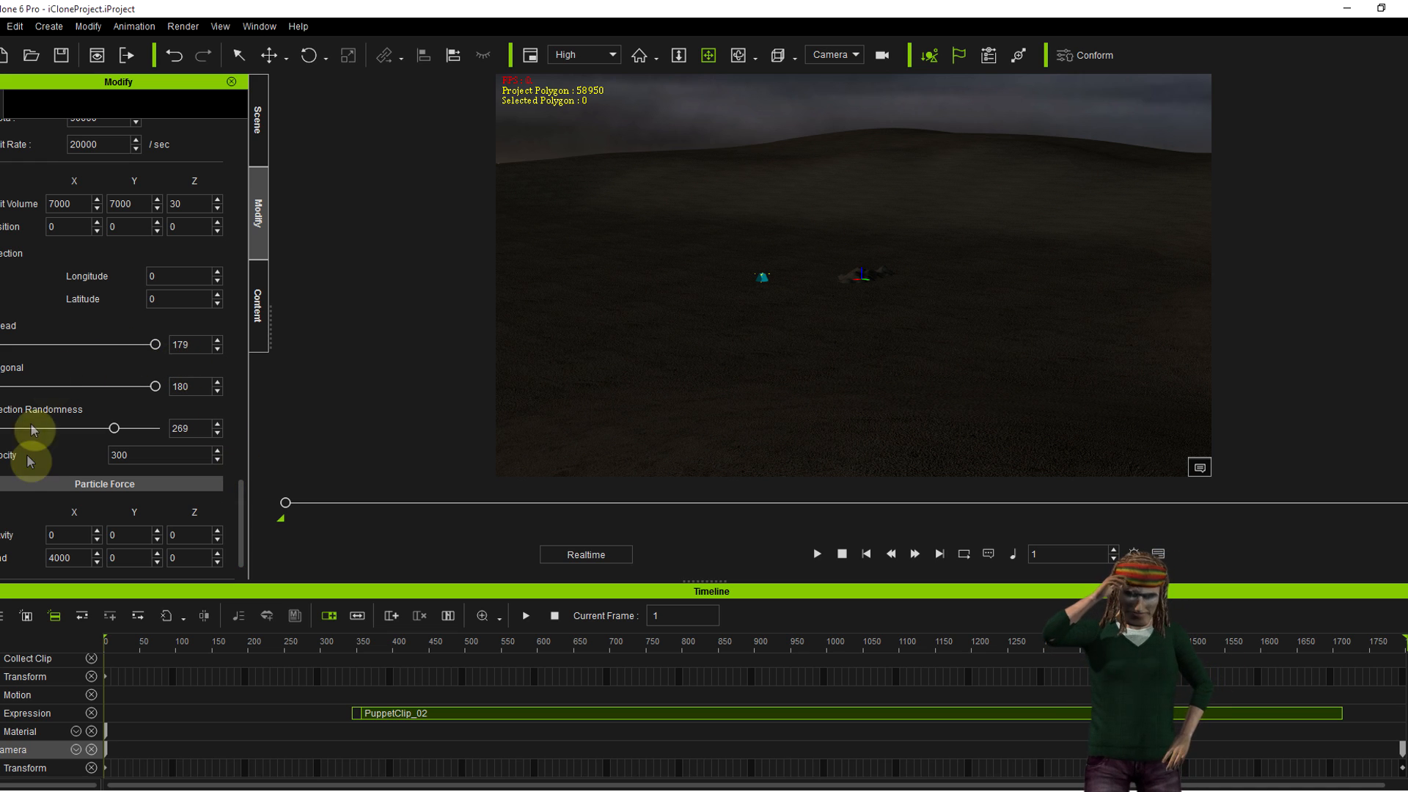
double_click(59, 558)
double_click(125, 454)
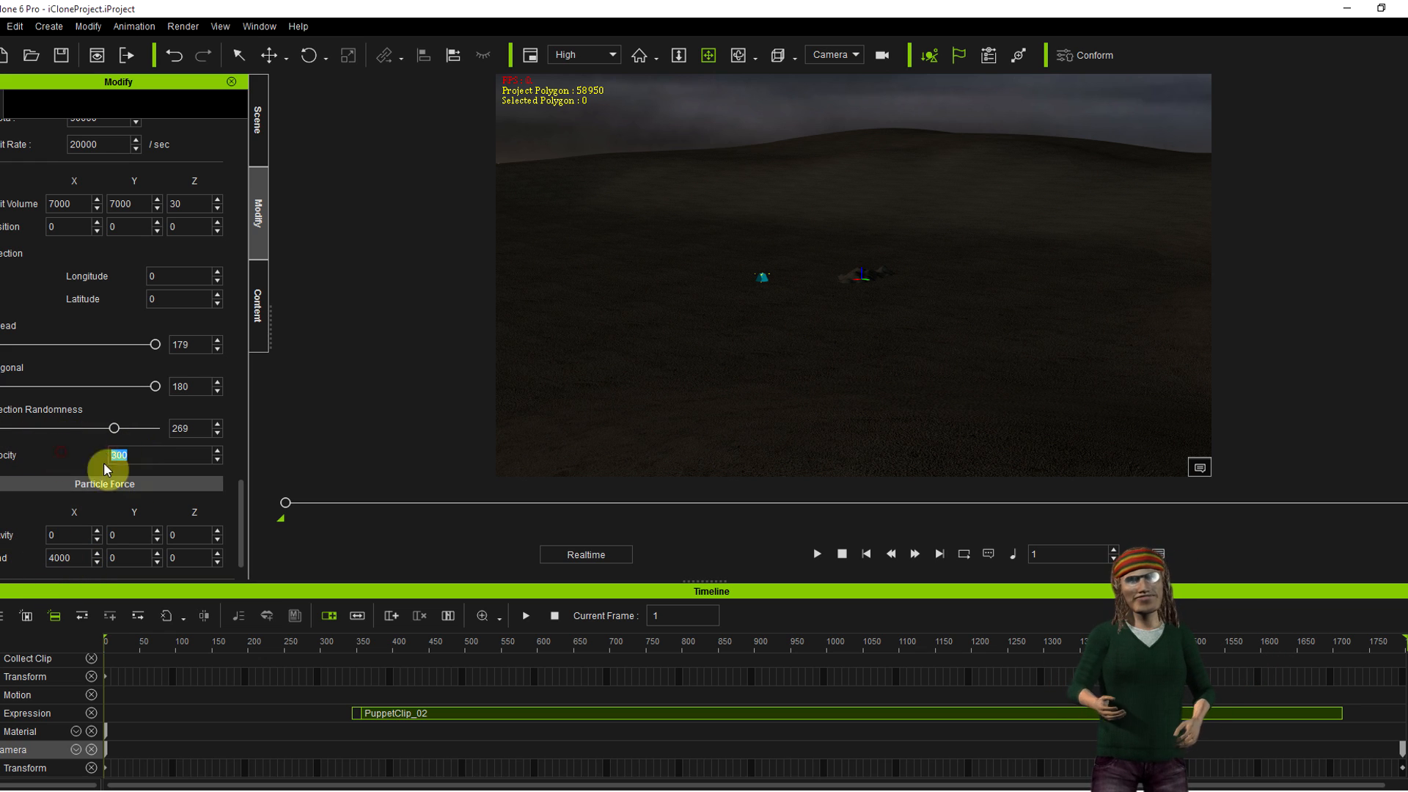
drag(244, 503, 248, 143)
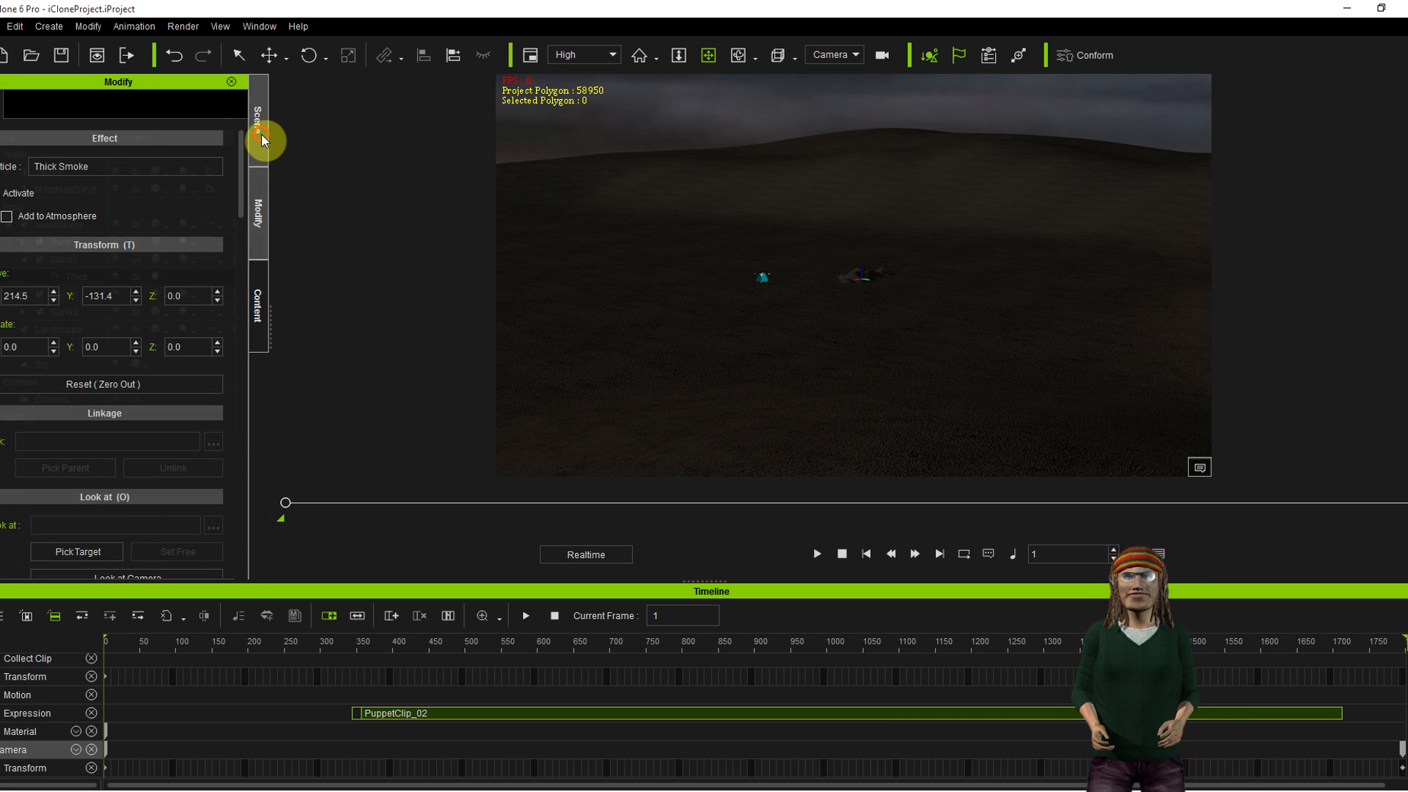
- Make the Thick Smoke particle under the Sand2 dummy visible and select it
click(260, 141)
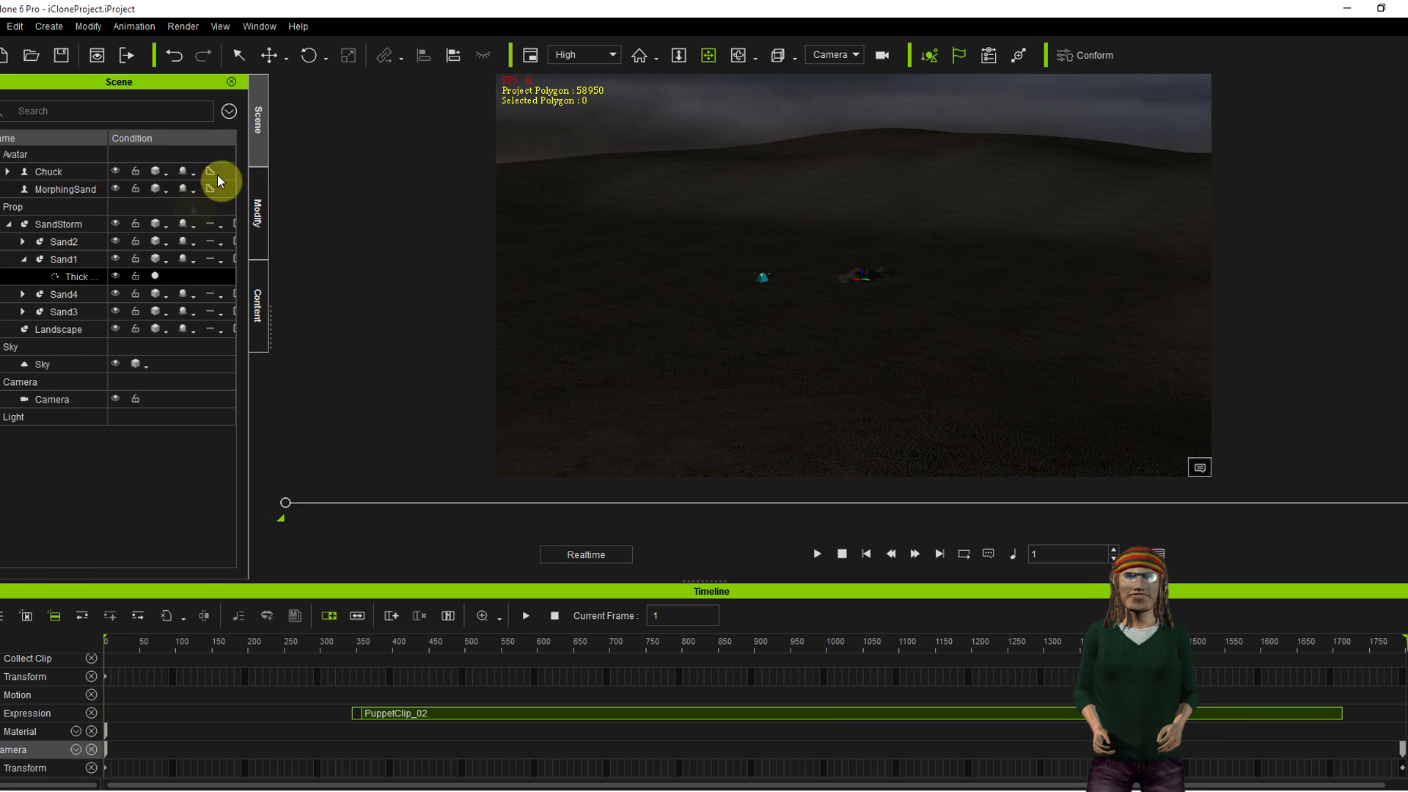
click(23, 241)
click(116, 258)
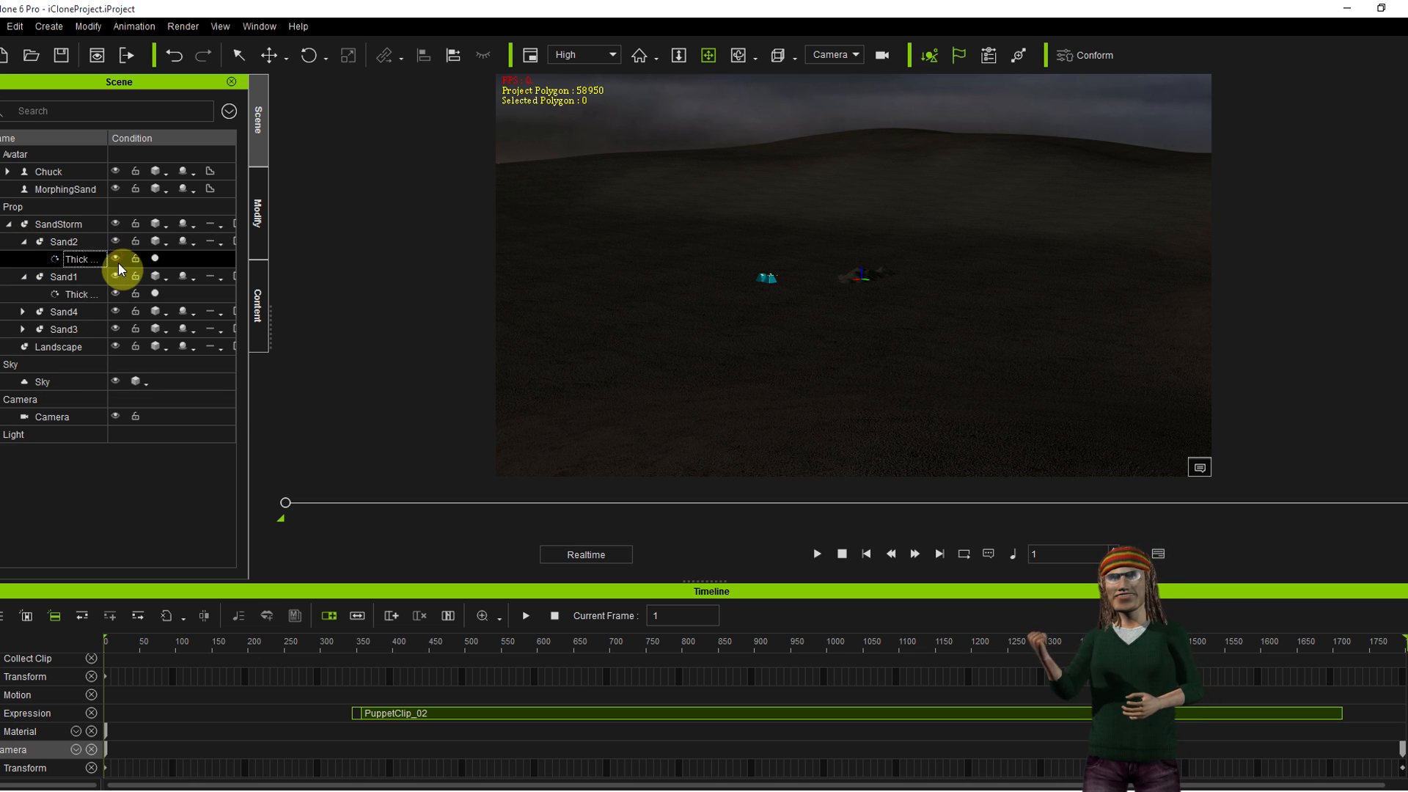
click(87, 261)
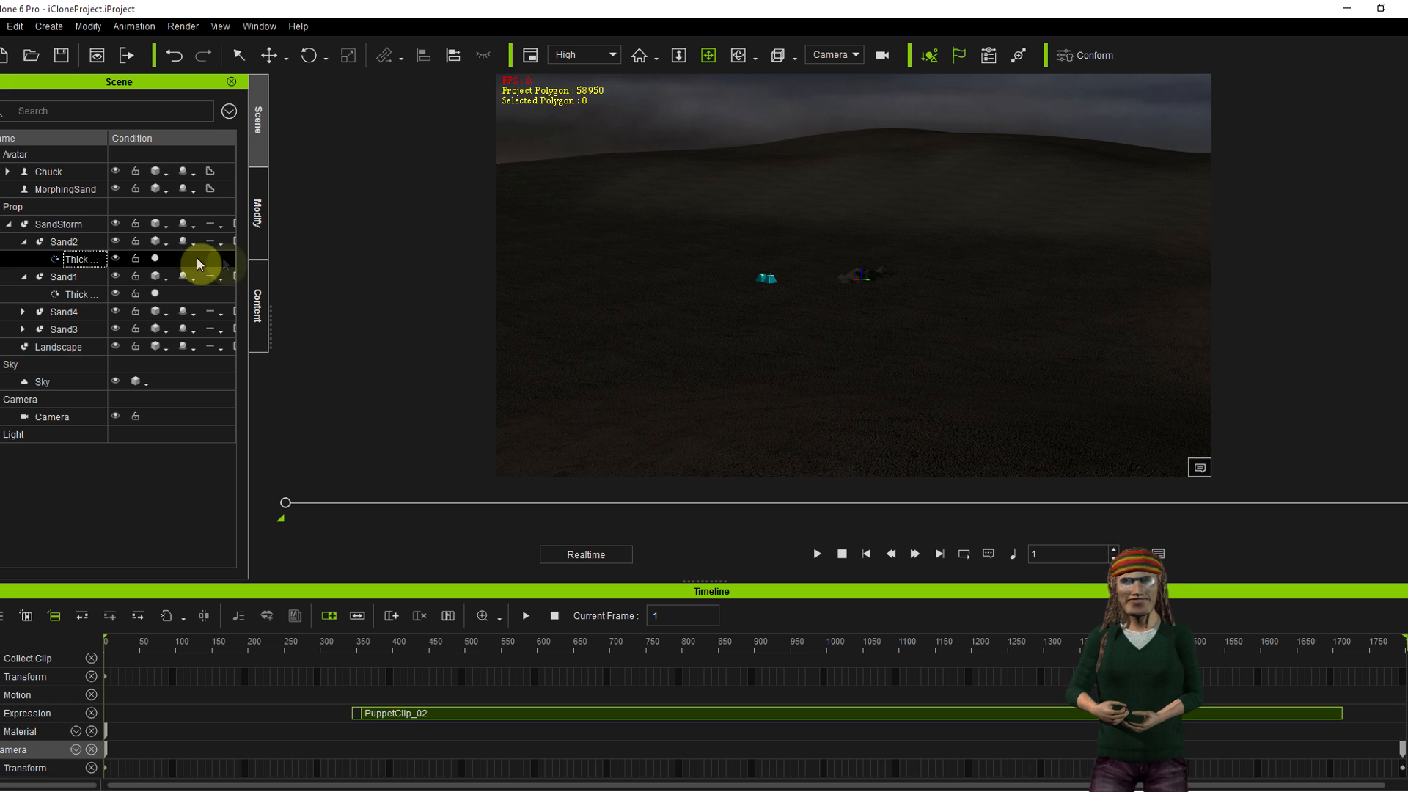
- Examine the Sand2 particle's lifetime and angular velocity, and the opacity and size at each particle key
click(261, 223)
drag(244, 189, 244, 453)
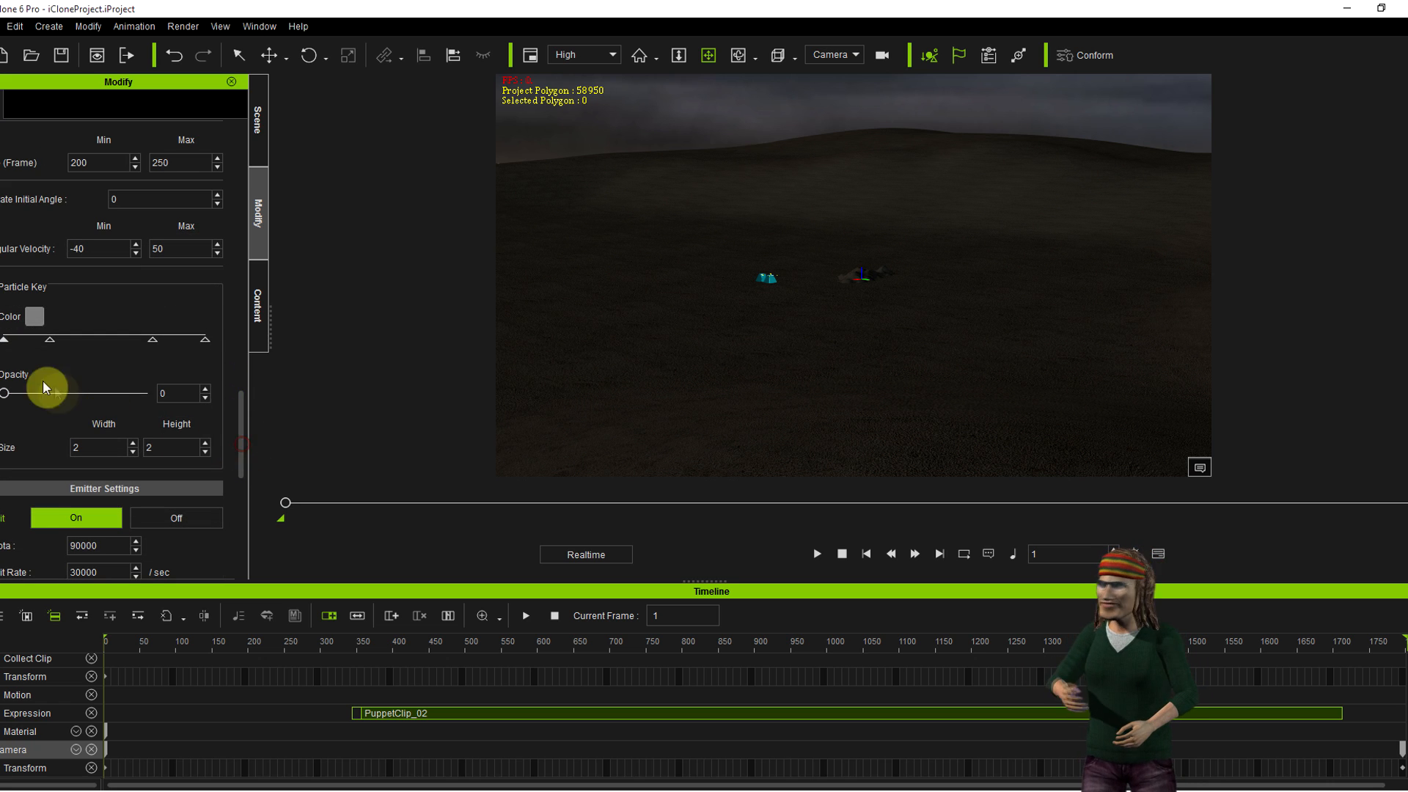
click(46, 340)
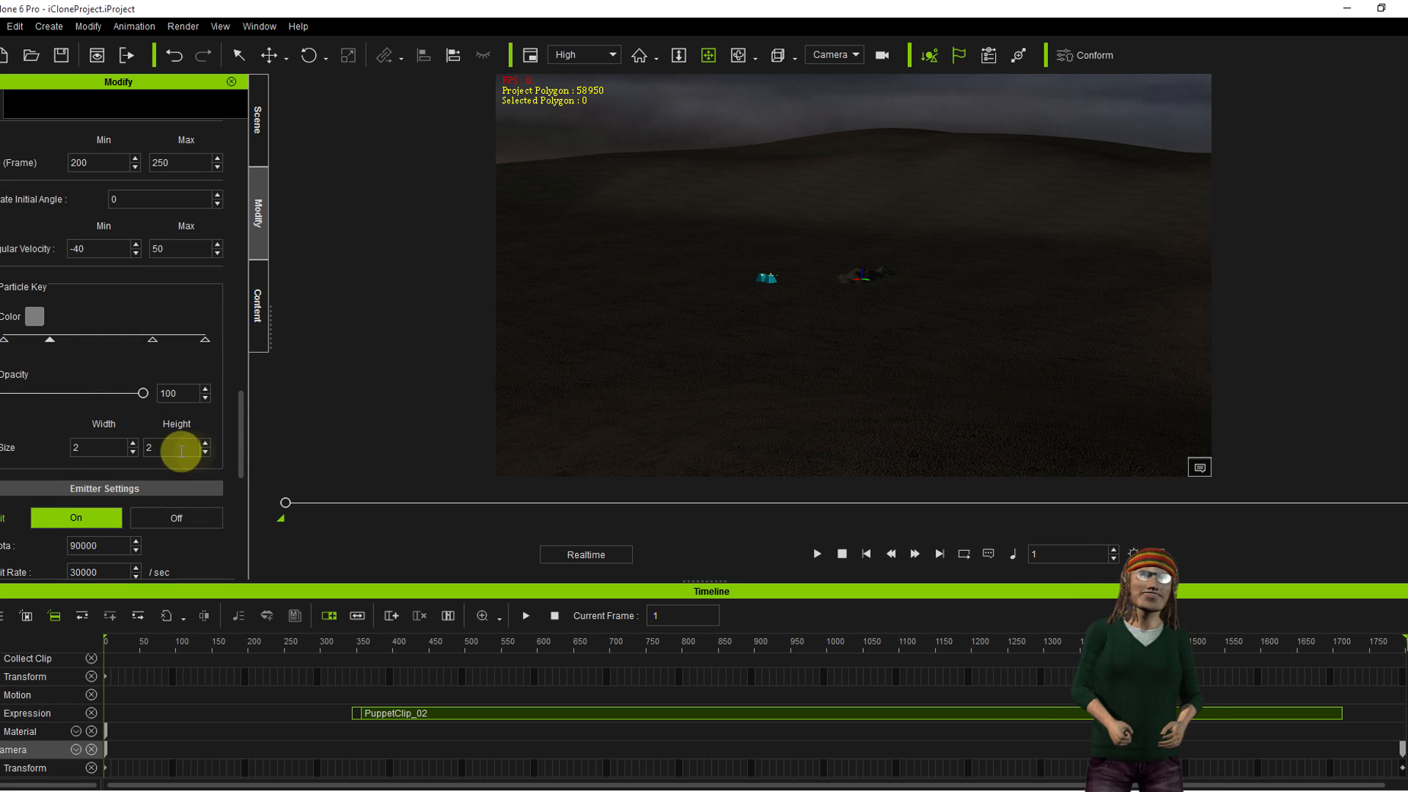
click(152, 339)
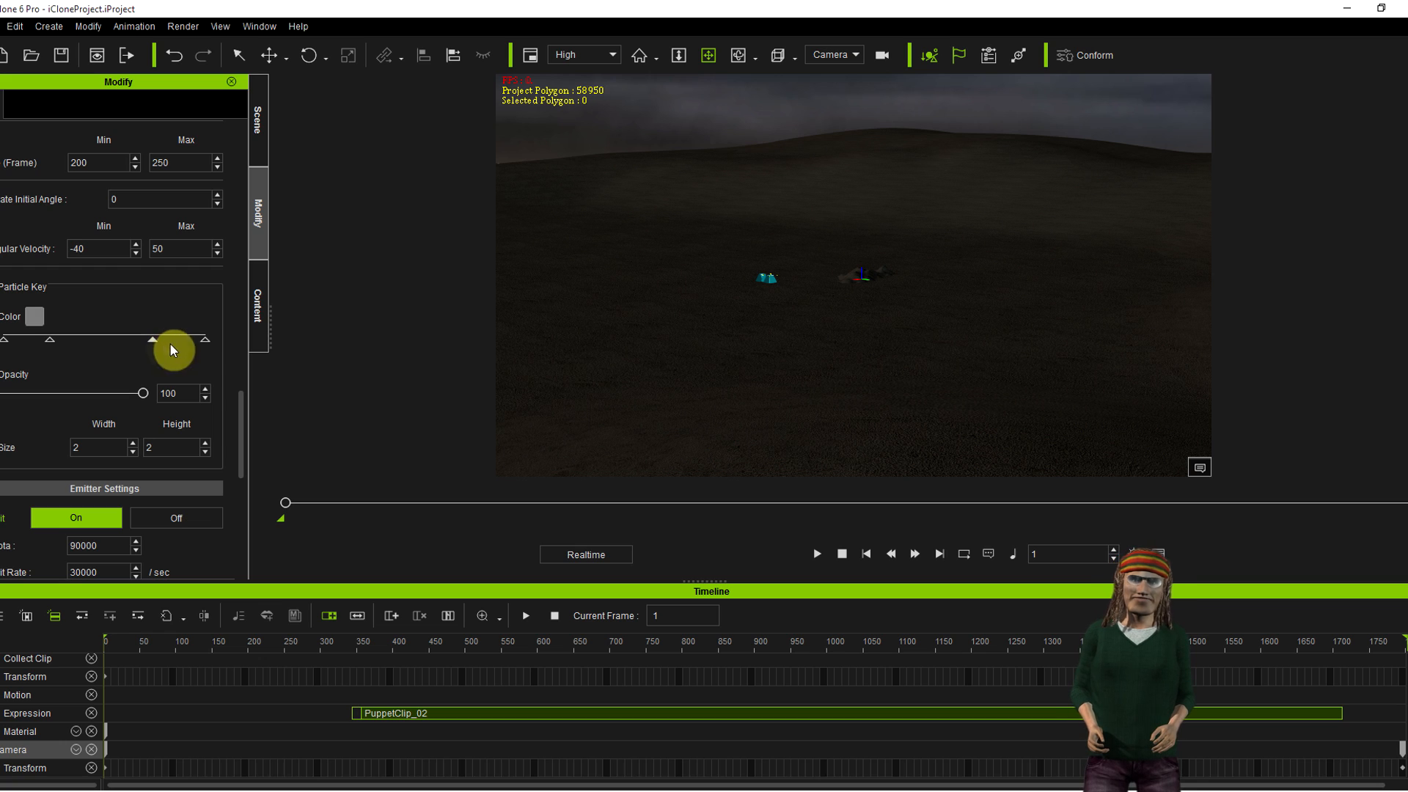
click(204, 340)
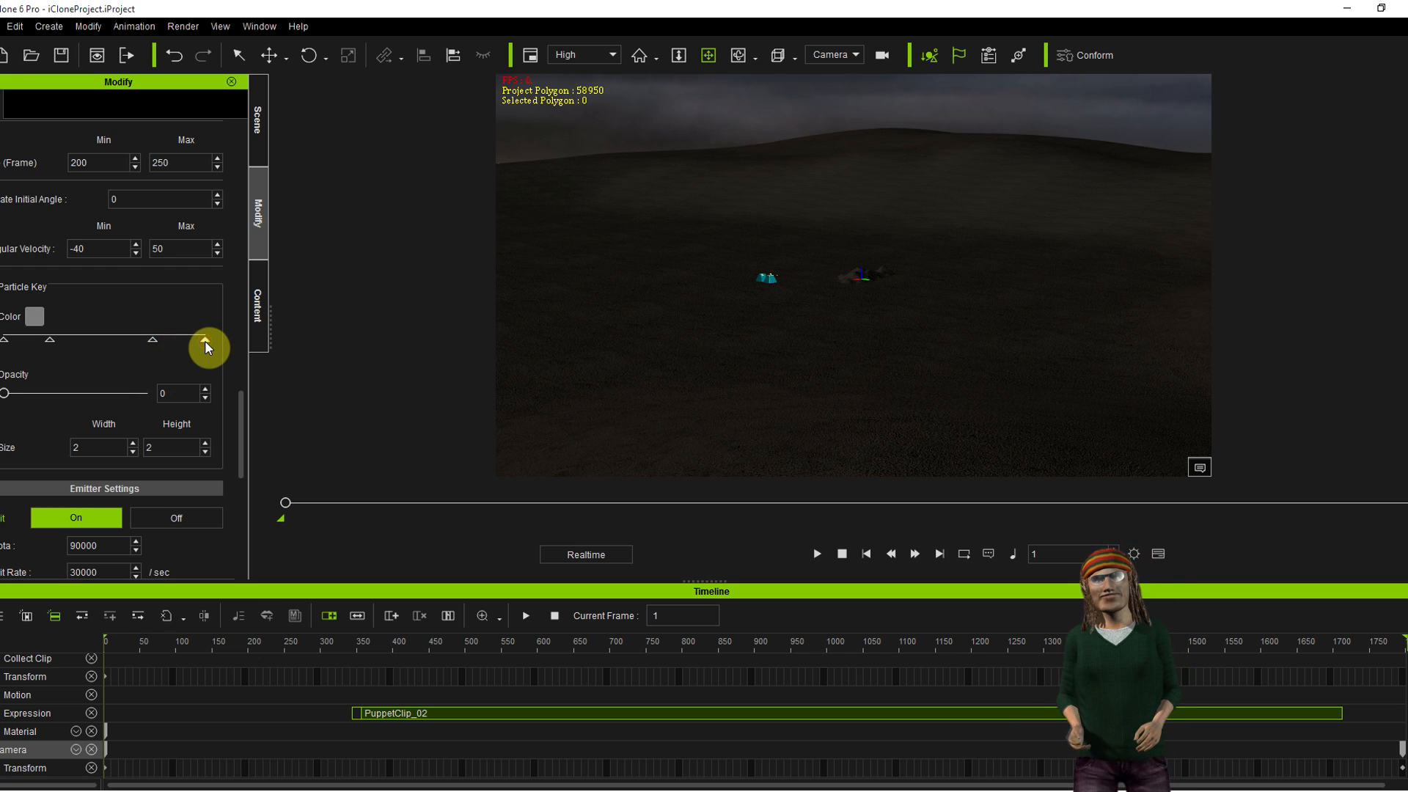
click(5, 341)
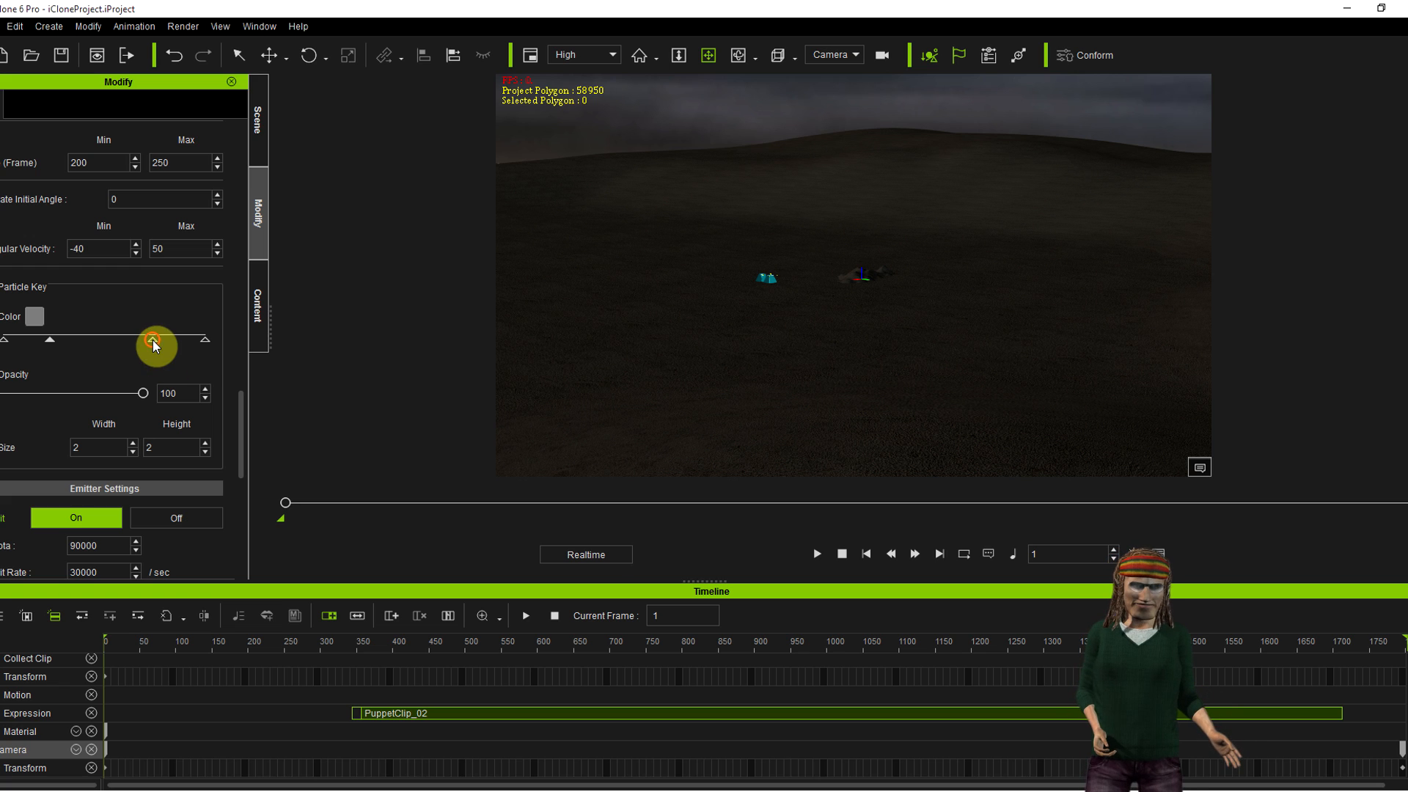
- Review the Sand2 particle's emit rate, emit volume, spread, velocity and wind force on each axis
drag(236, 395, 238, 462)
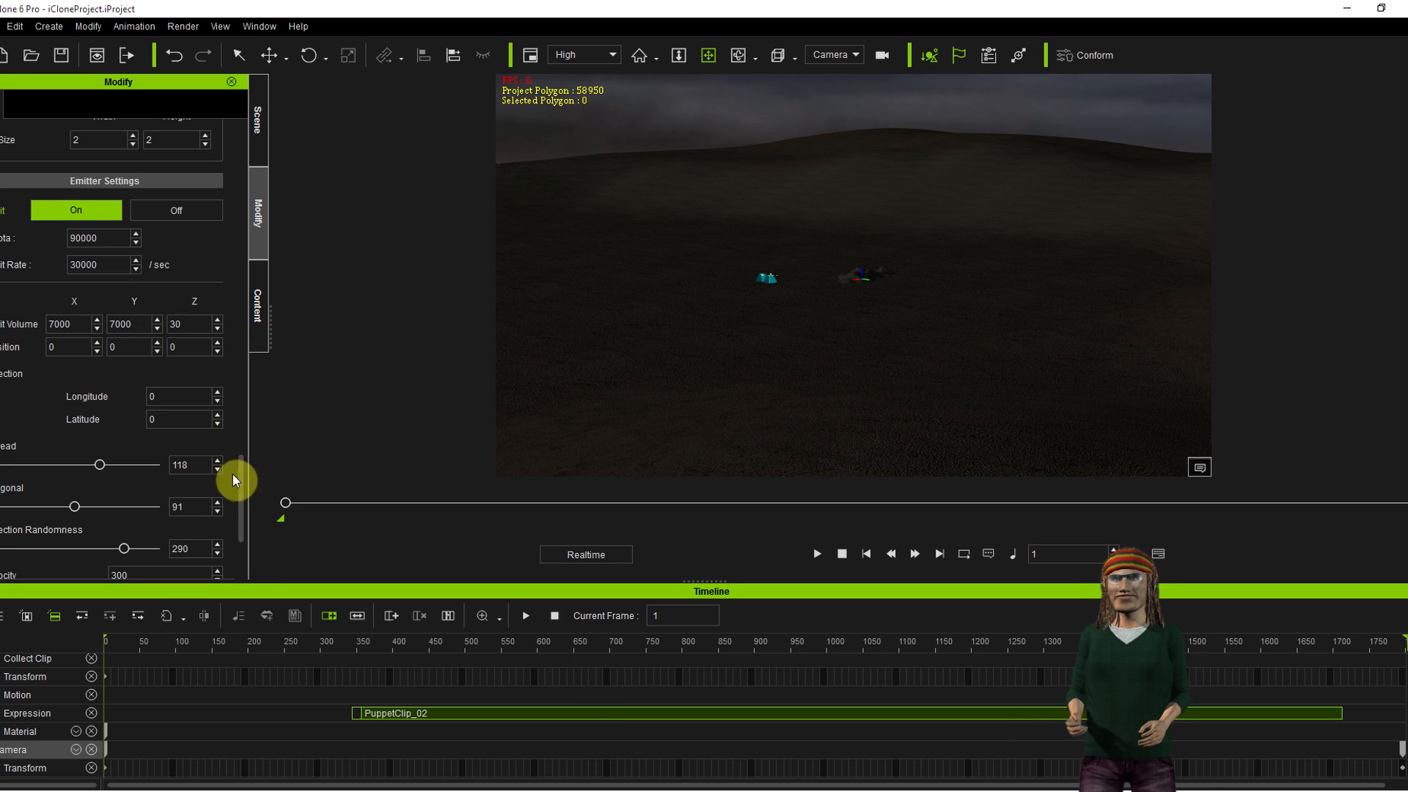
drag(237, 471, 240, 503)
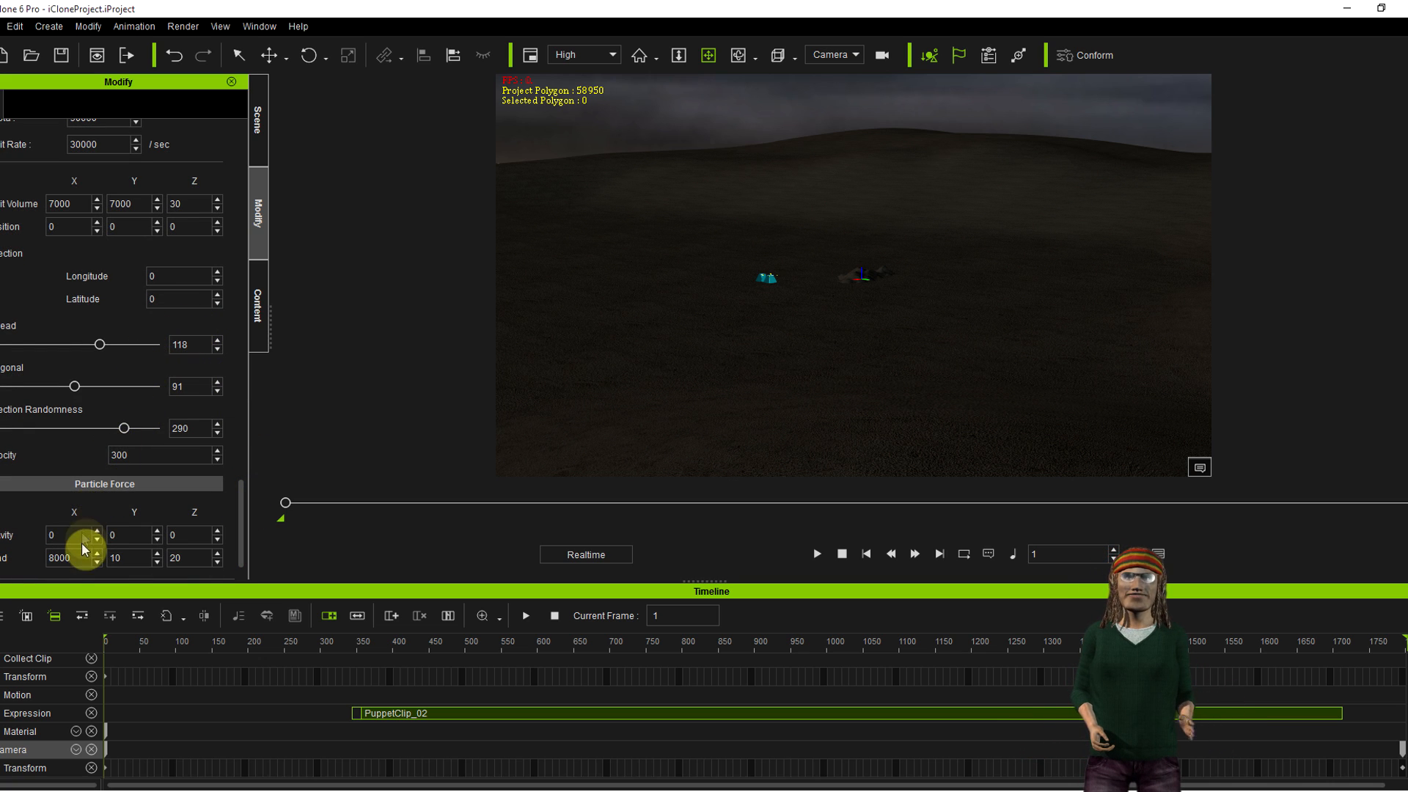
drag(71, 557, 28, 554)
drag(135, 557, 164, 556)
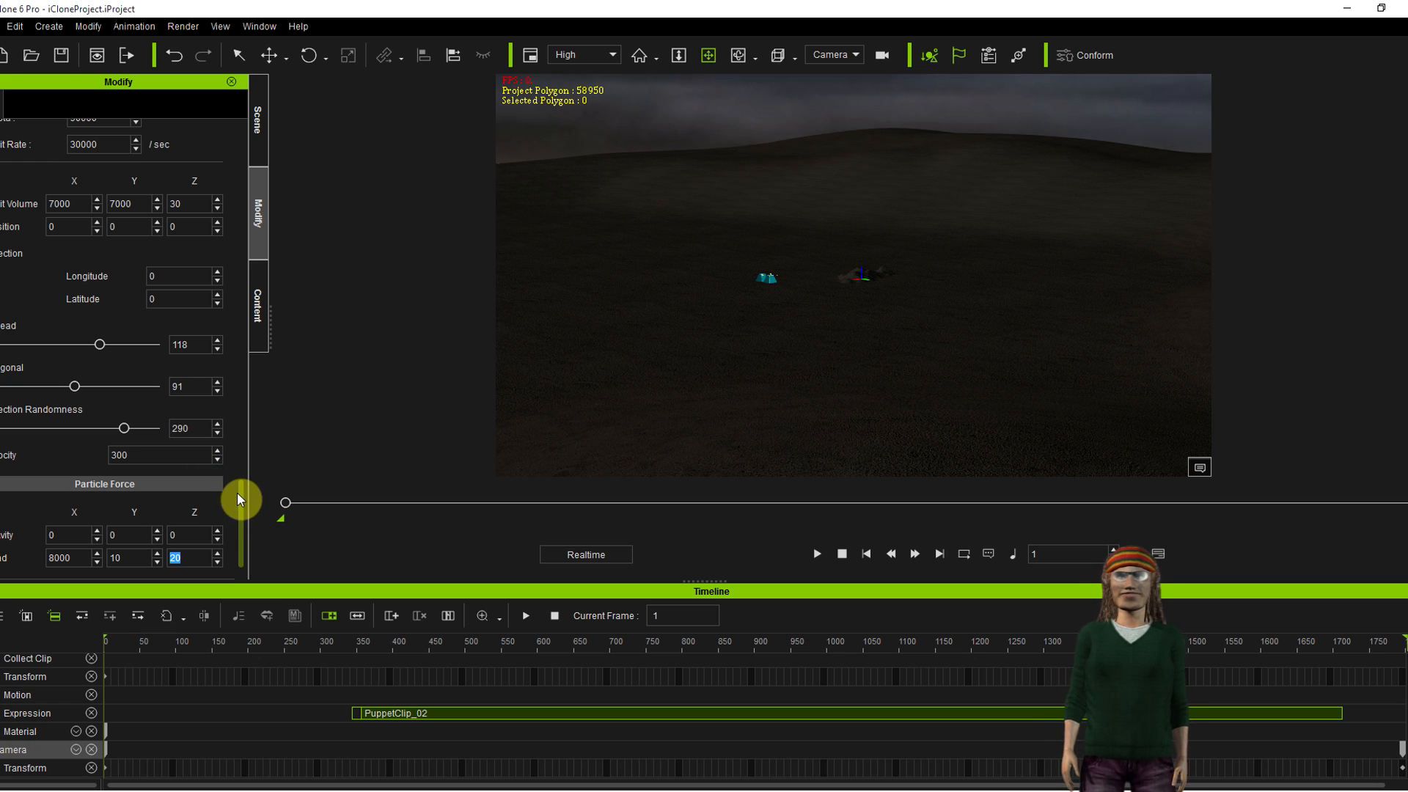
drag(240, 493, 249, 124)
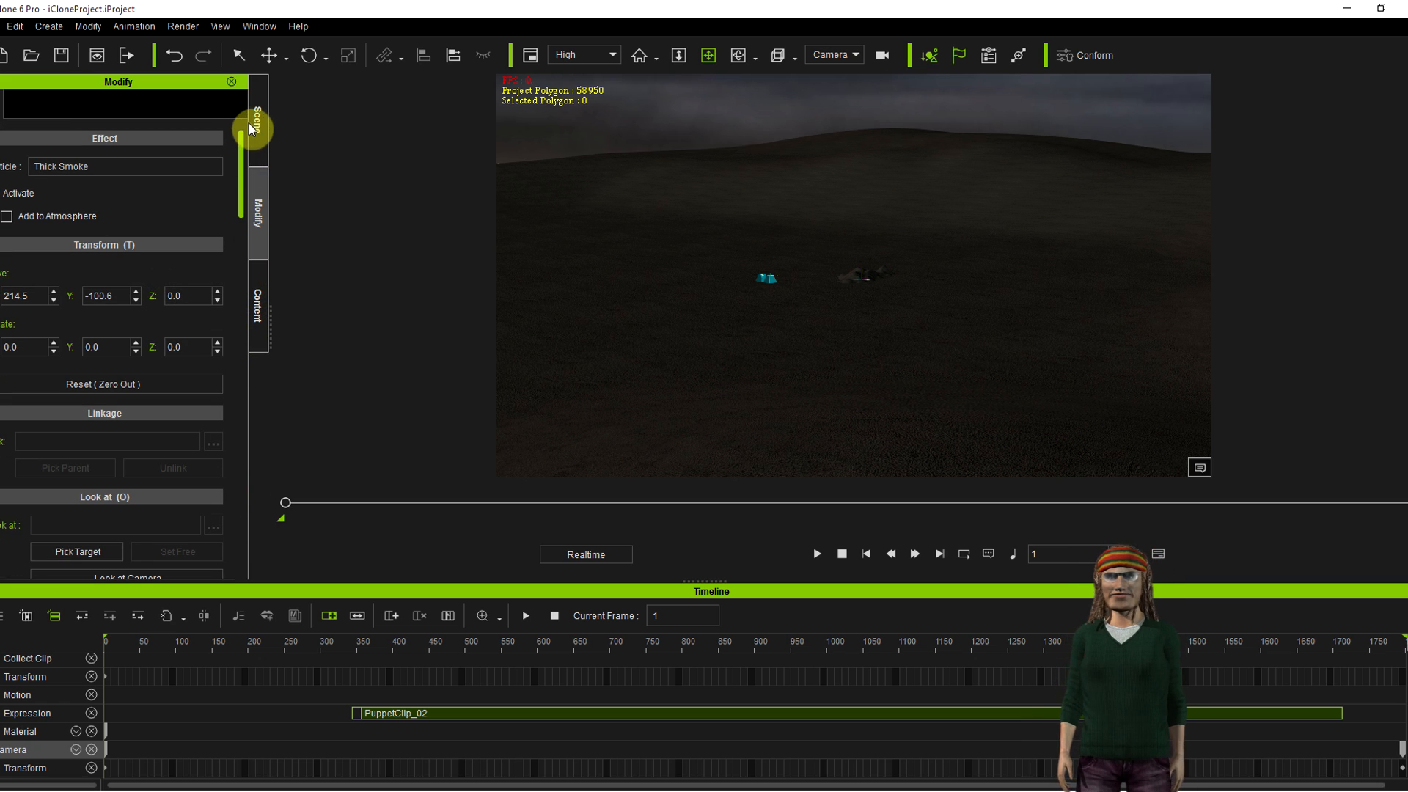
- Select the Thick Smoke particle under the Sand3 dummy and examine its particle key, emitter and wind force settings
click(261, 120)
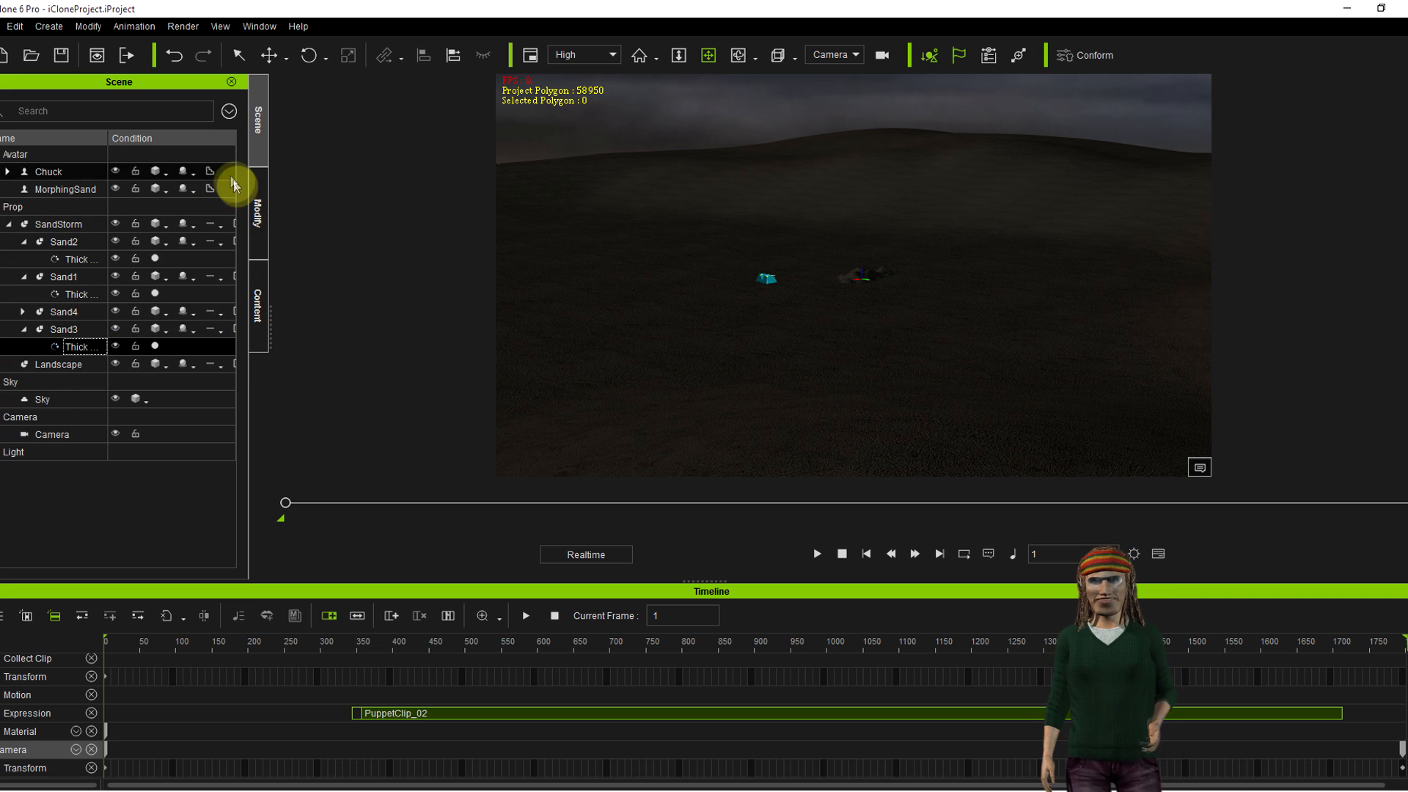
click(257, 230)
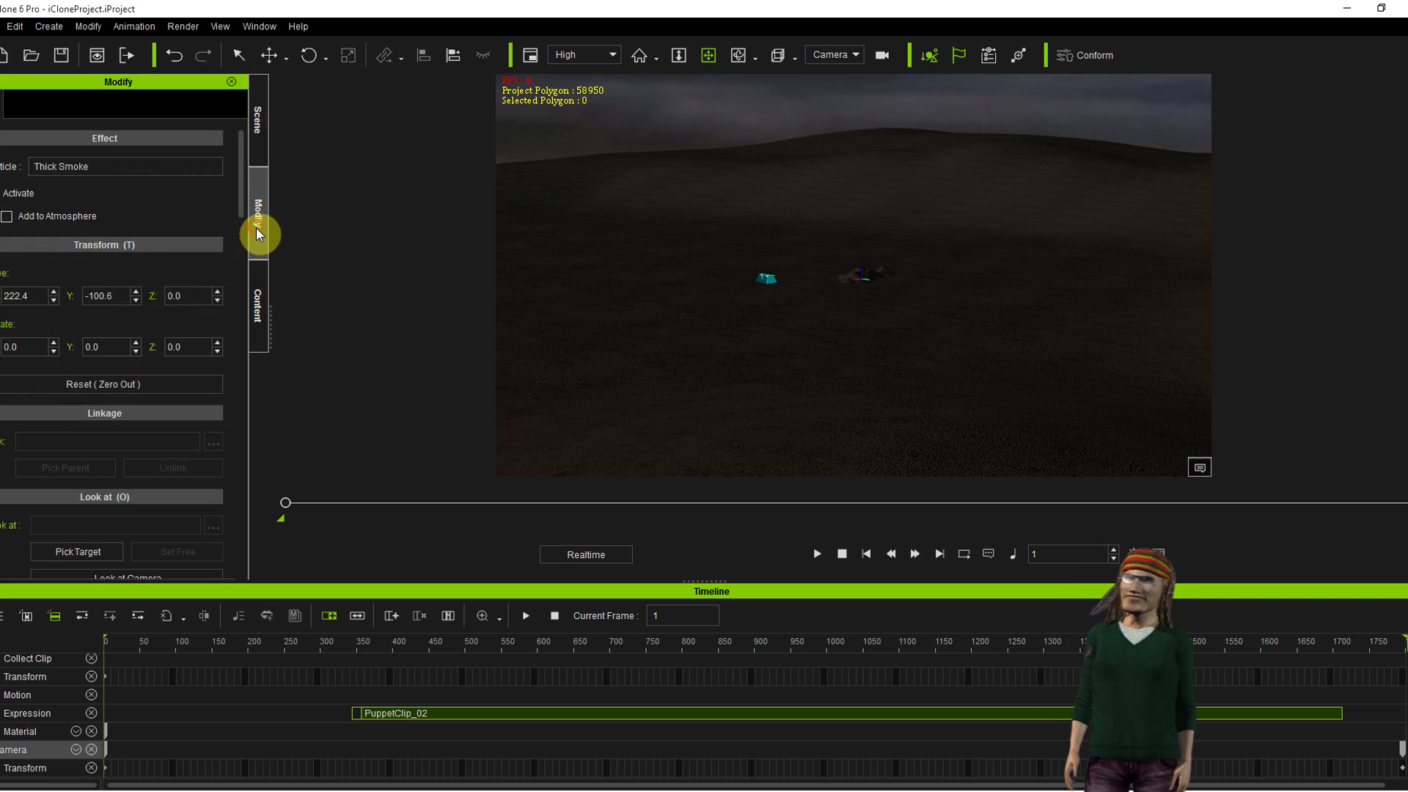
drag(248, 200, 241, 444)
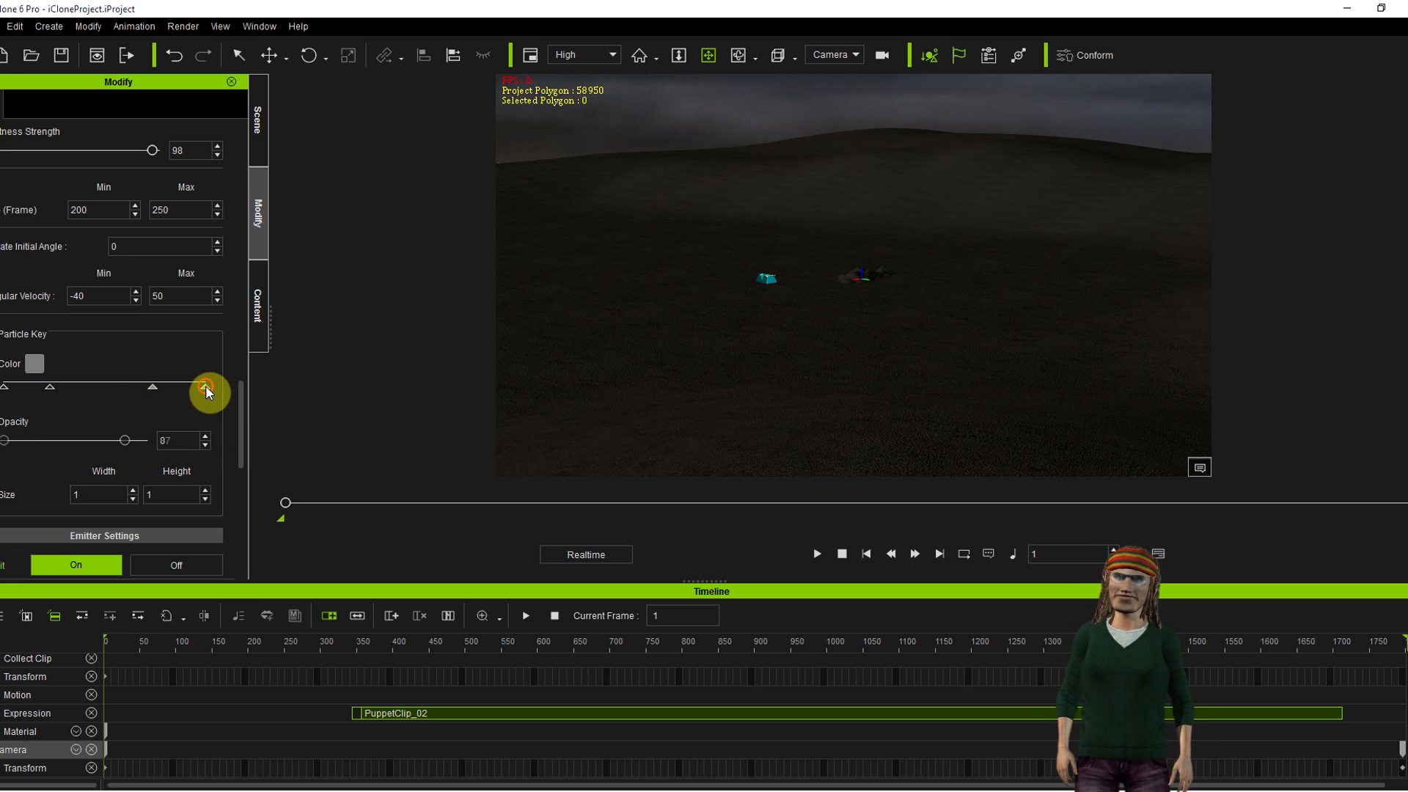
drag(242, 384, 241, 451)
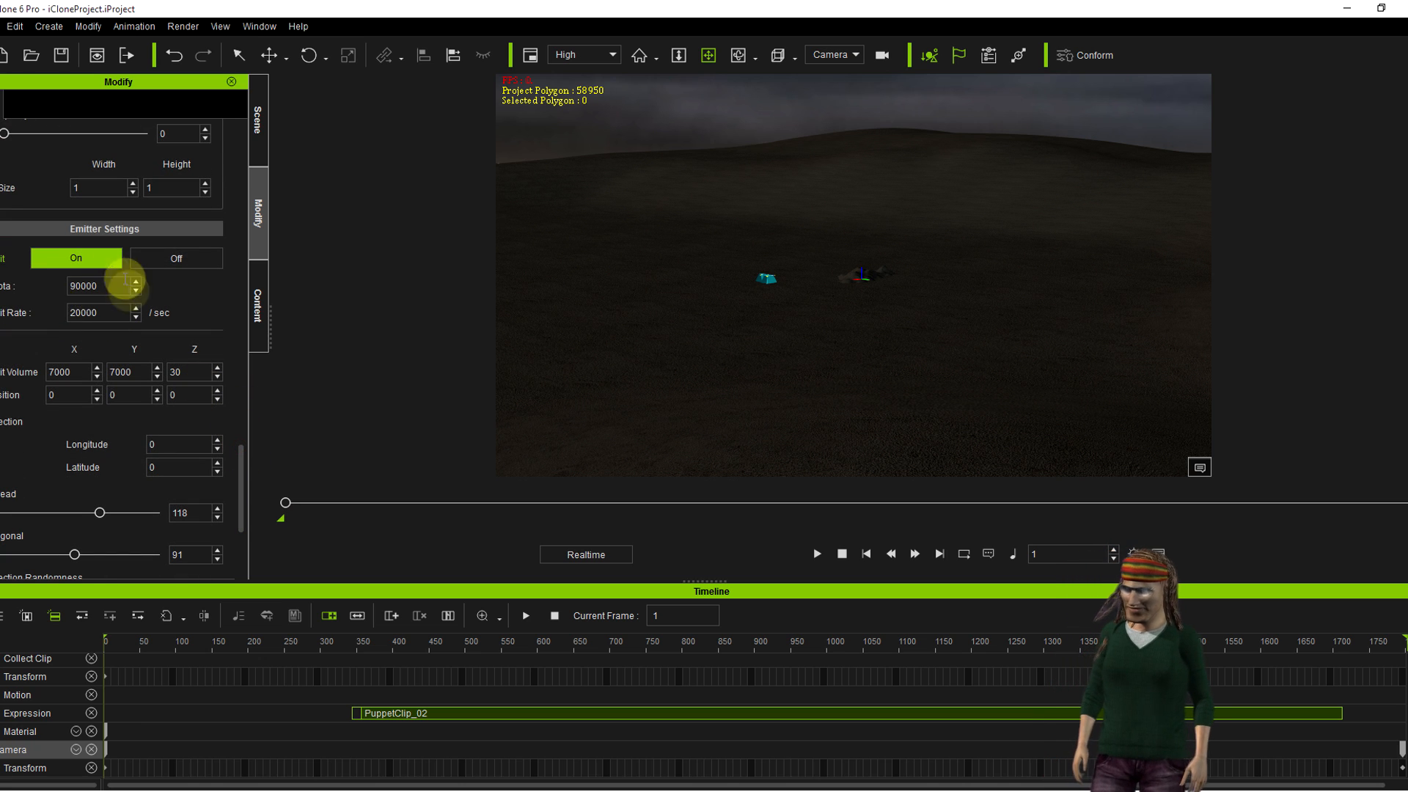
drag(242, 471, 242, 509)
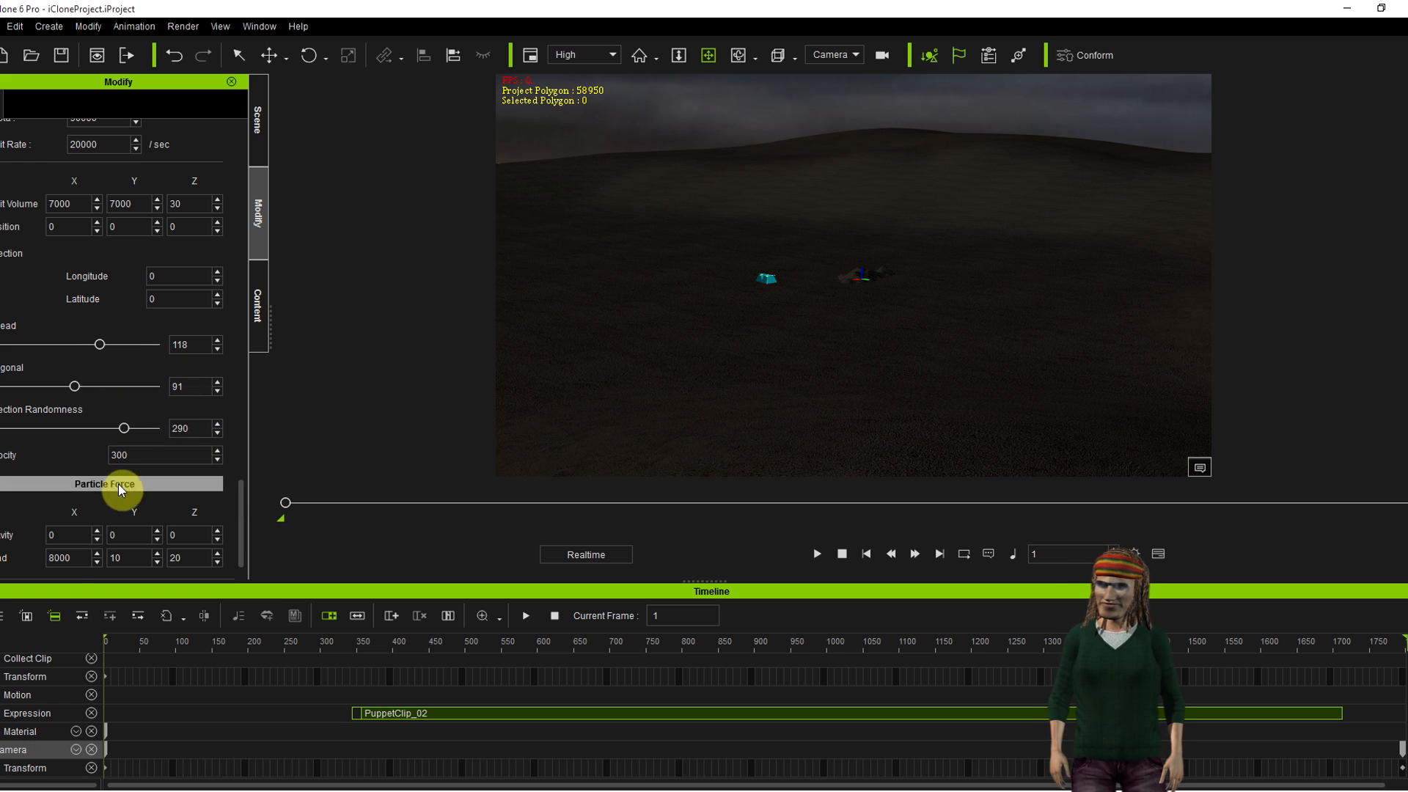
- Review the Sand3 particle's emit volume, spread, velocity, gravity and wind force on each axis
drag(242, 527, 263, 134)
scroll(195, 446, down, 10)
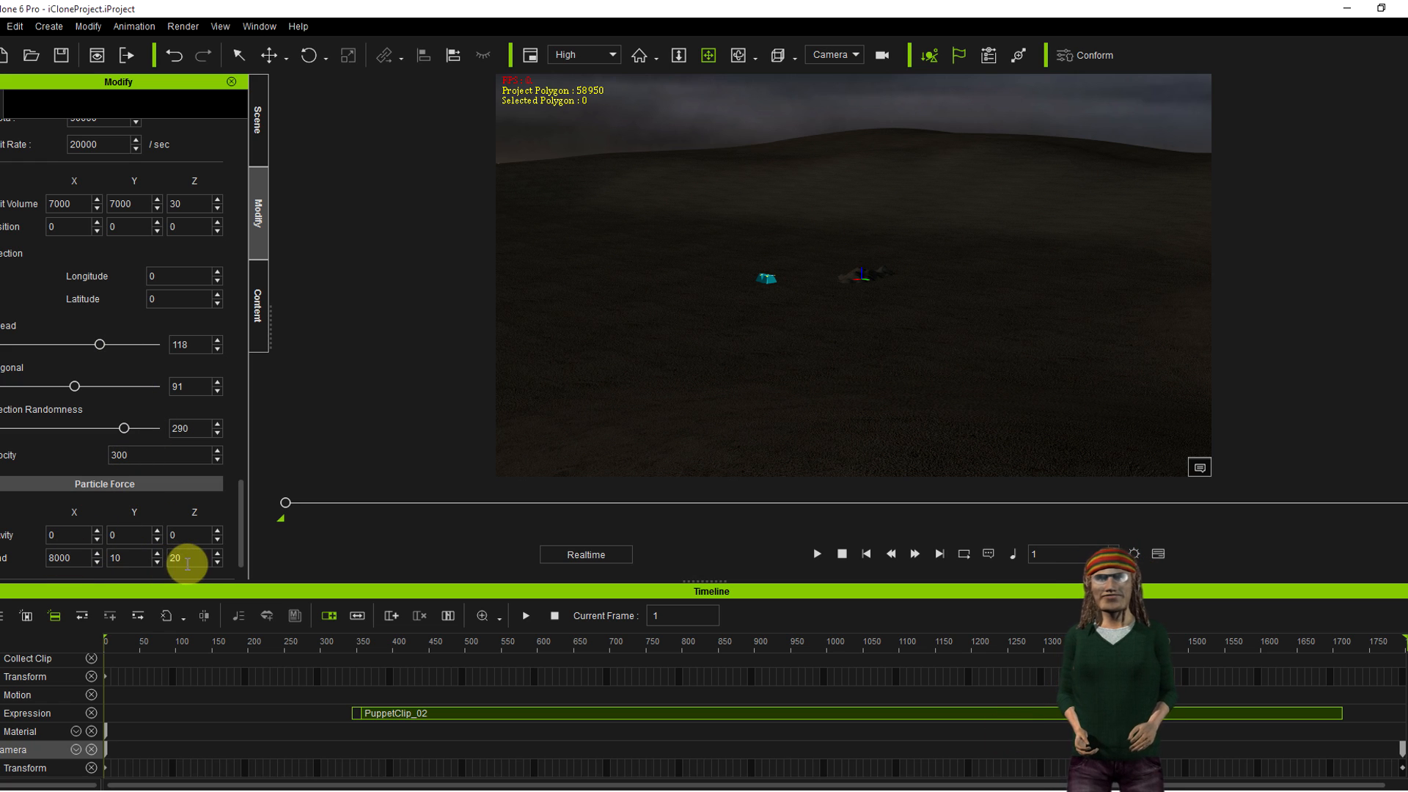
drag(243, 527, 264, 213)
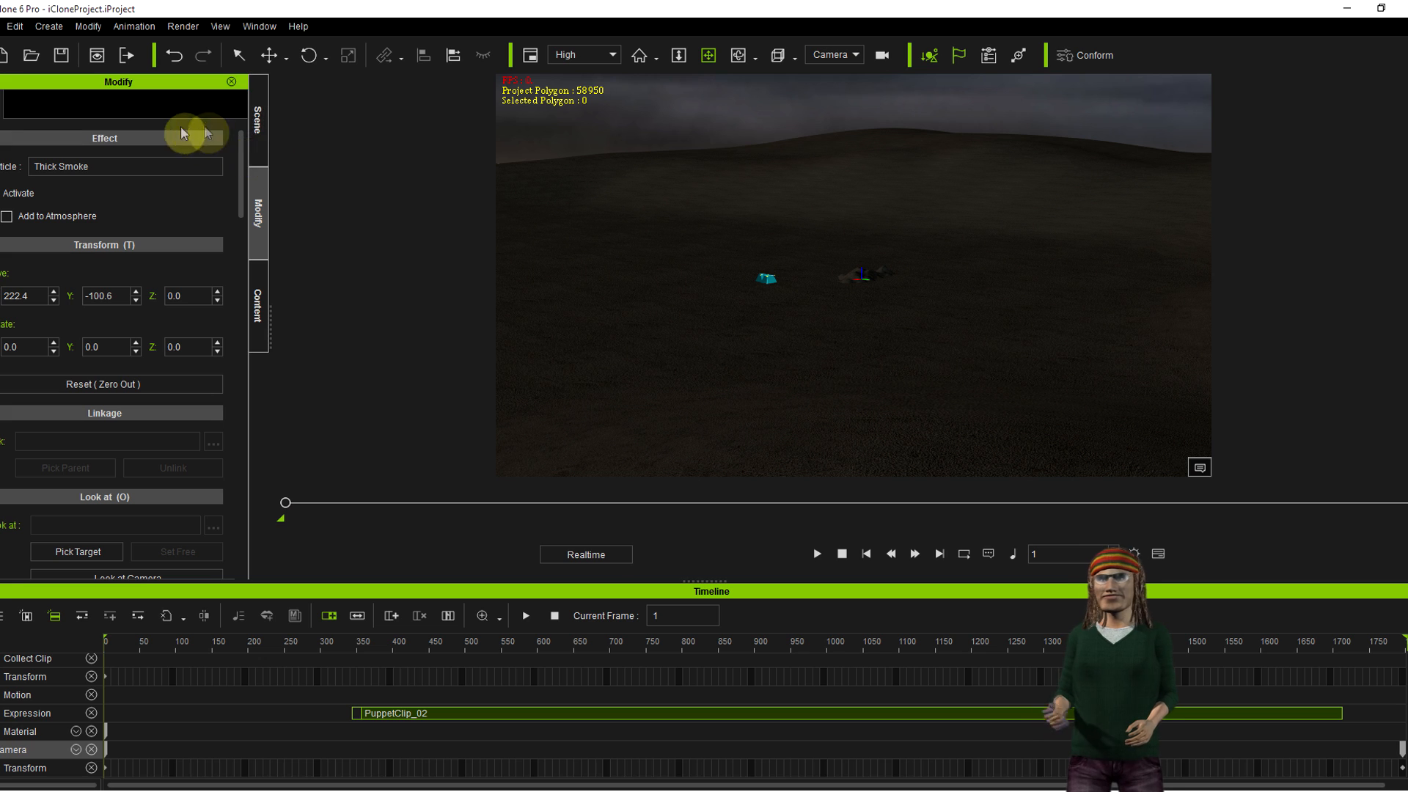
- Select the Sand particle under the Sand4 dummy, and show it briefly in the scene before hiding it again
click(260, 127)
click(160, 325)
click(20, 314)
click(22, 311)
click(80, 329)
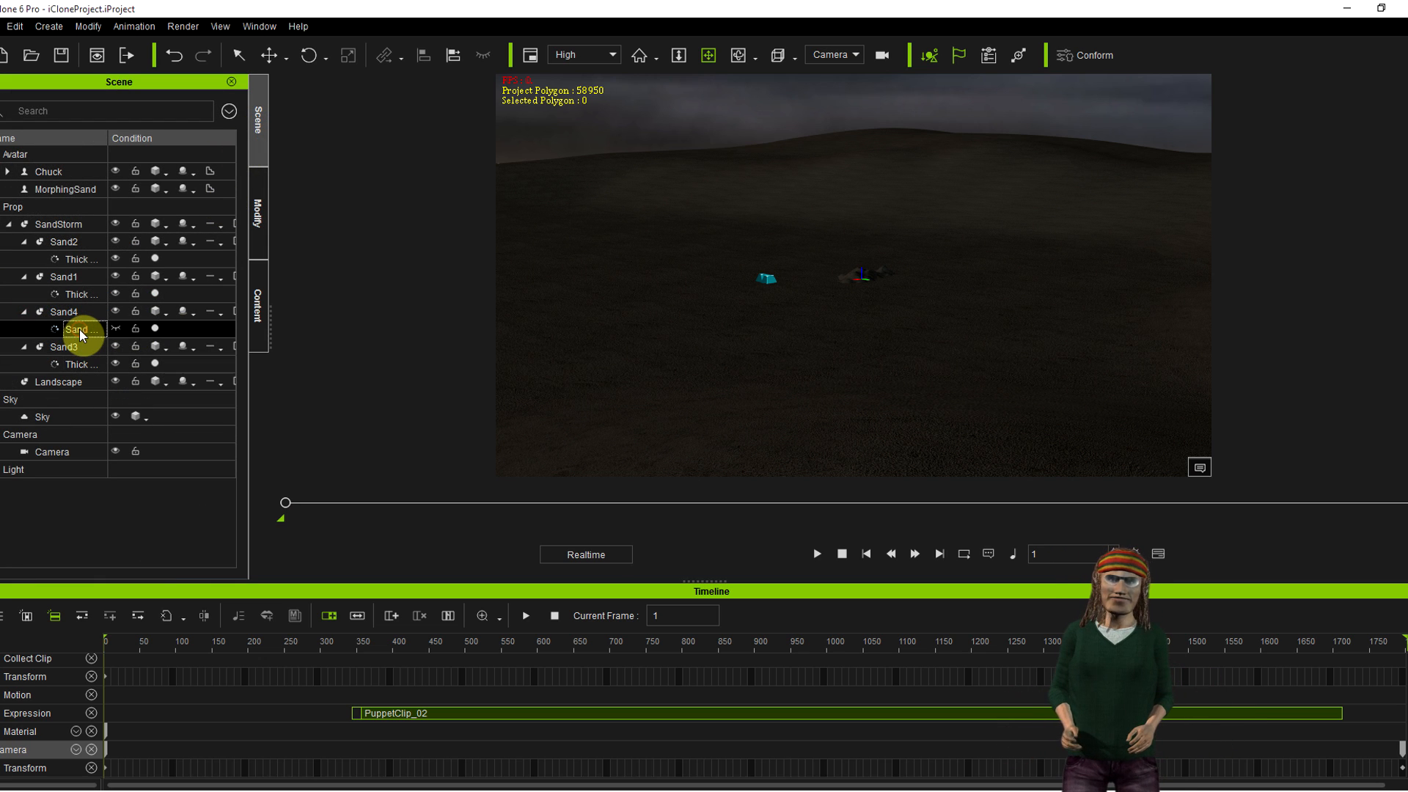
click(116, 328)
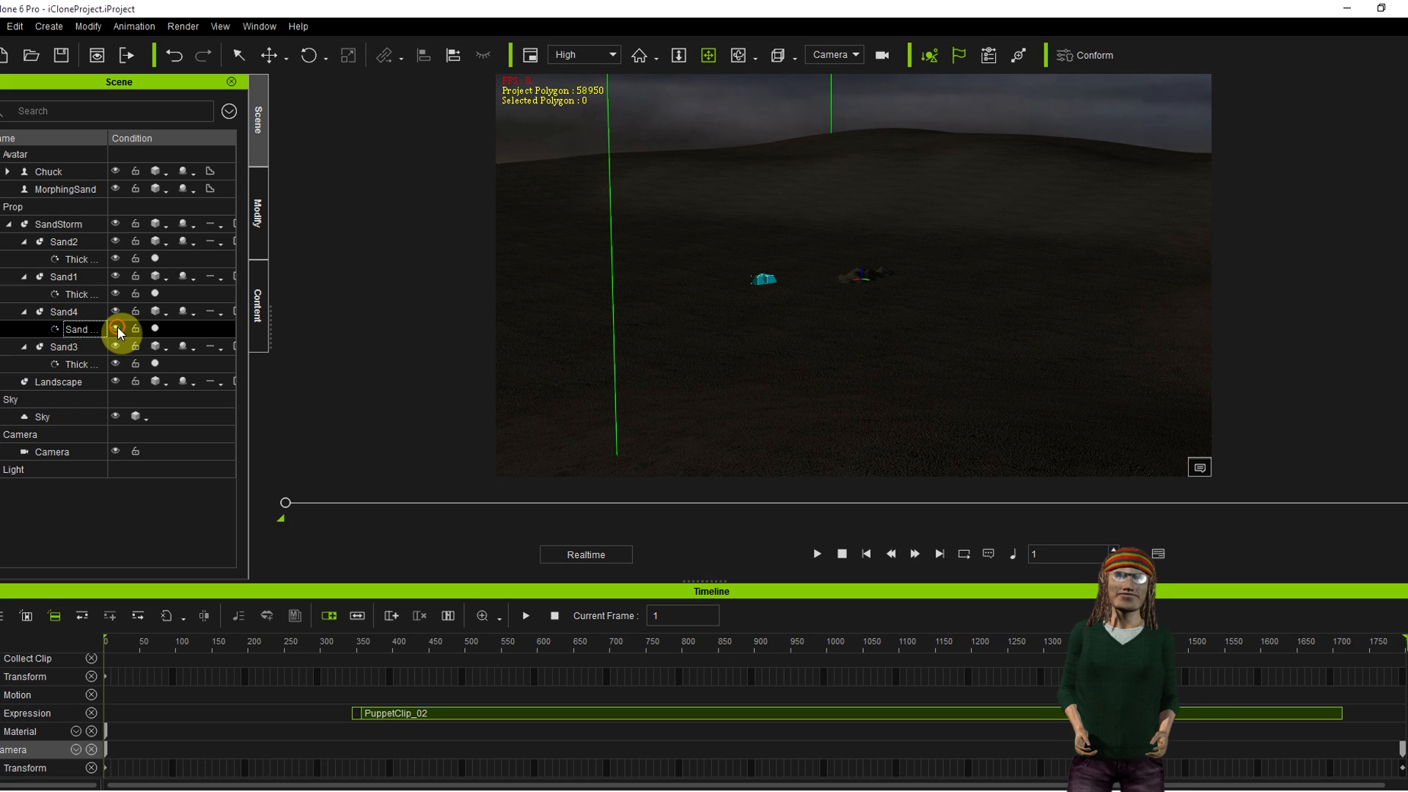
click(116, 328)
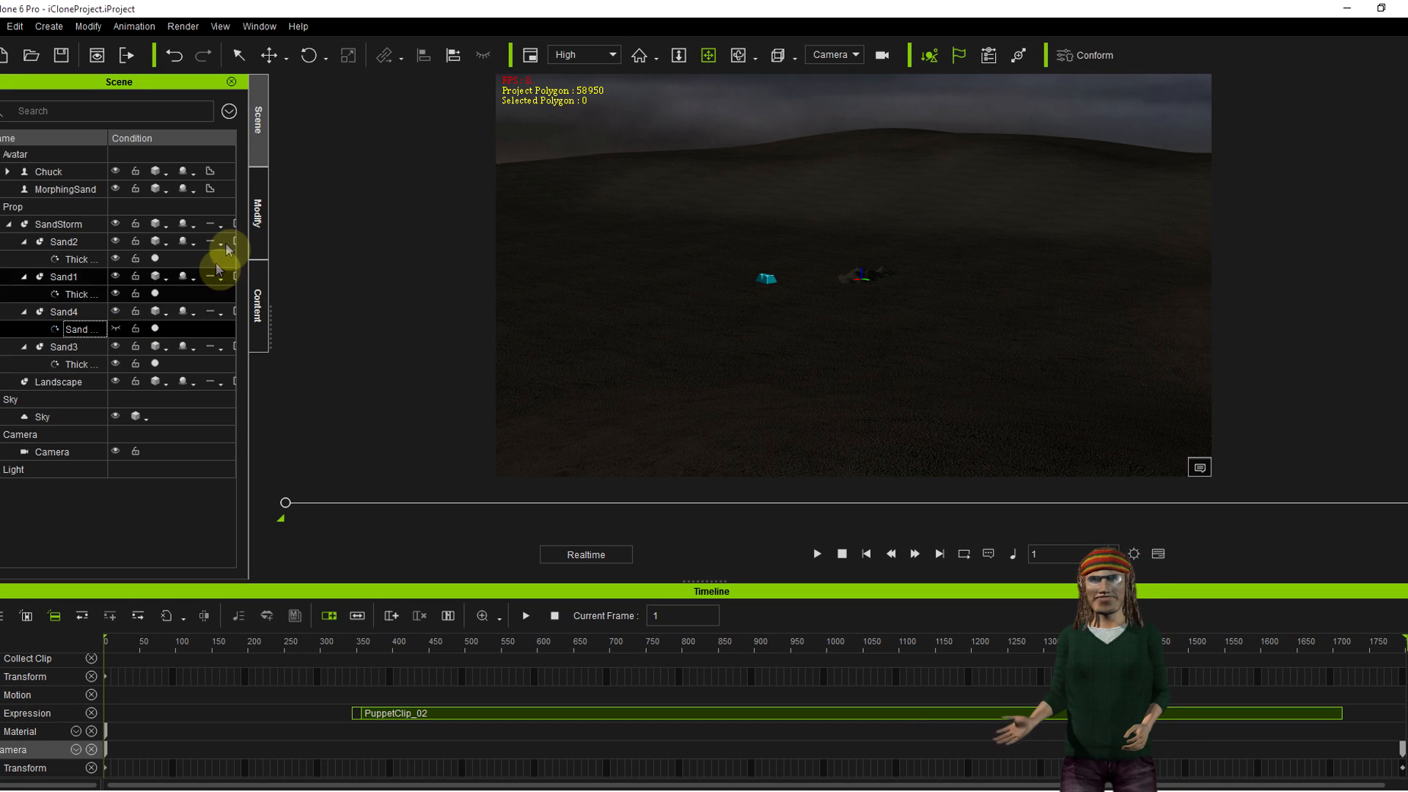
- Examine the Sand4 particle's textures, lifetime, particle keys, emitter settings and wind force
click(258, 213)
drag(244, 196, 244, 388)
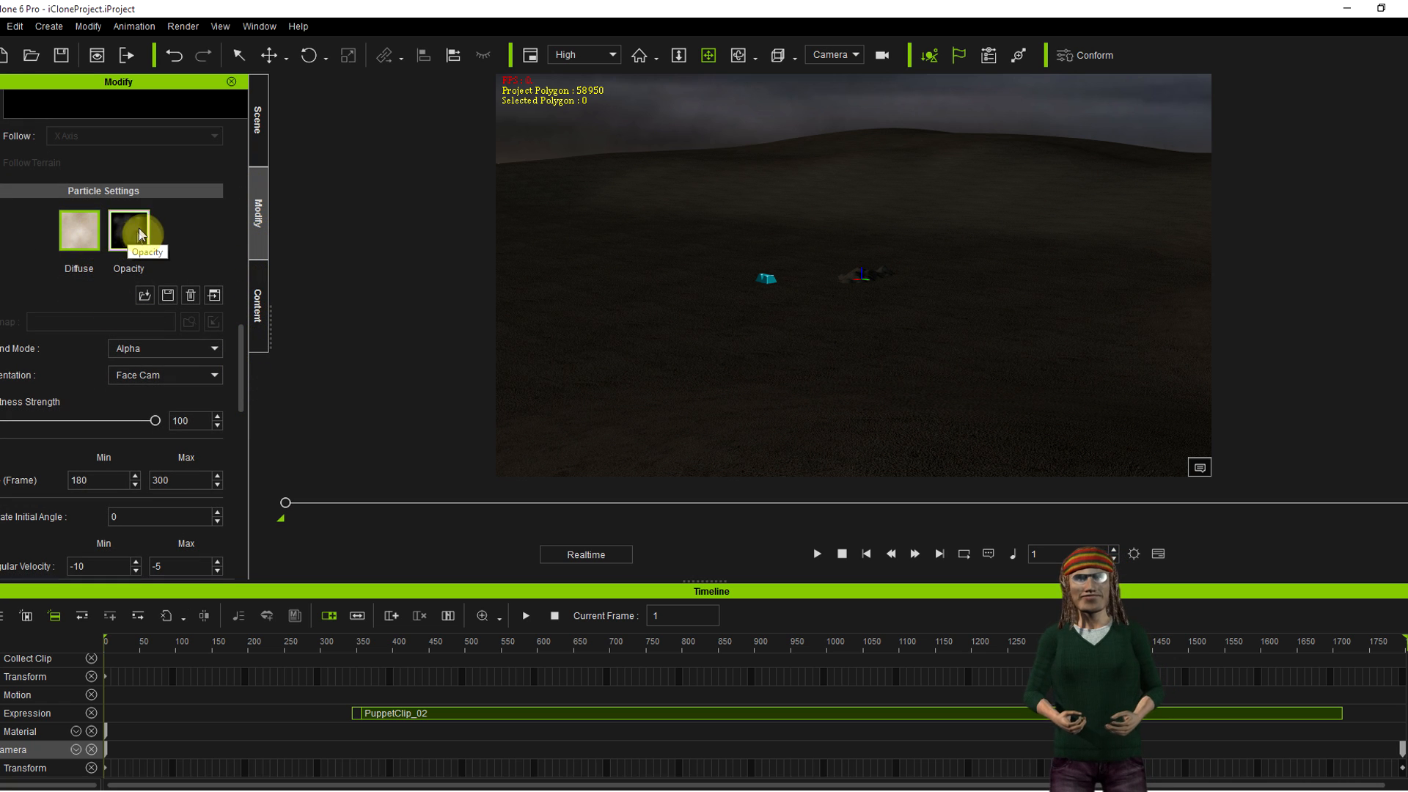
drag(248, 301, 128, 384)
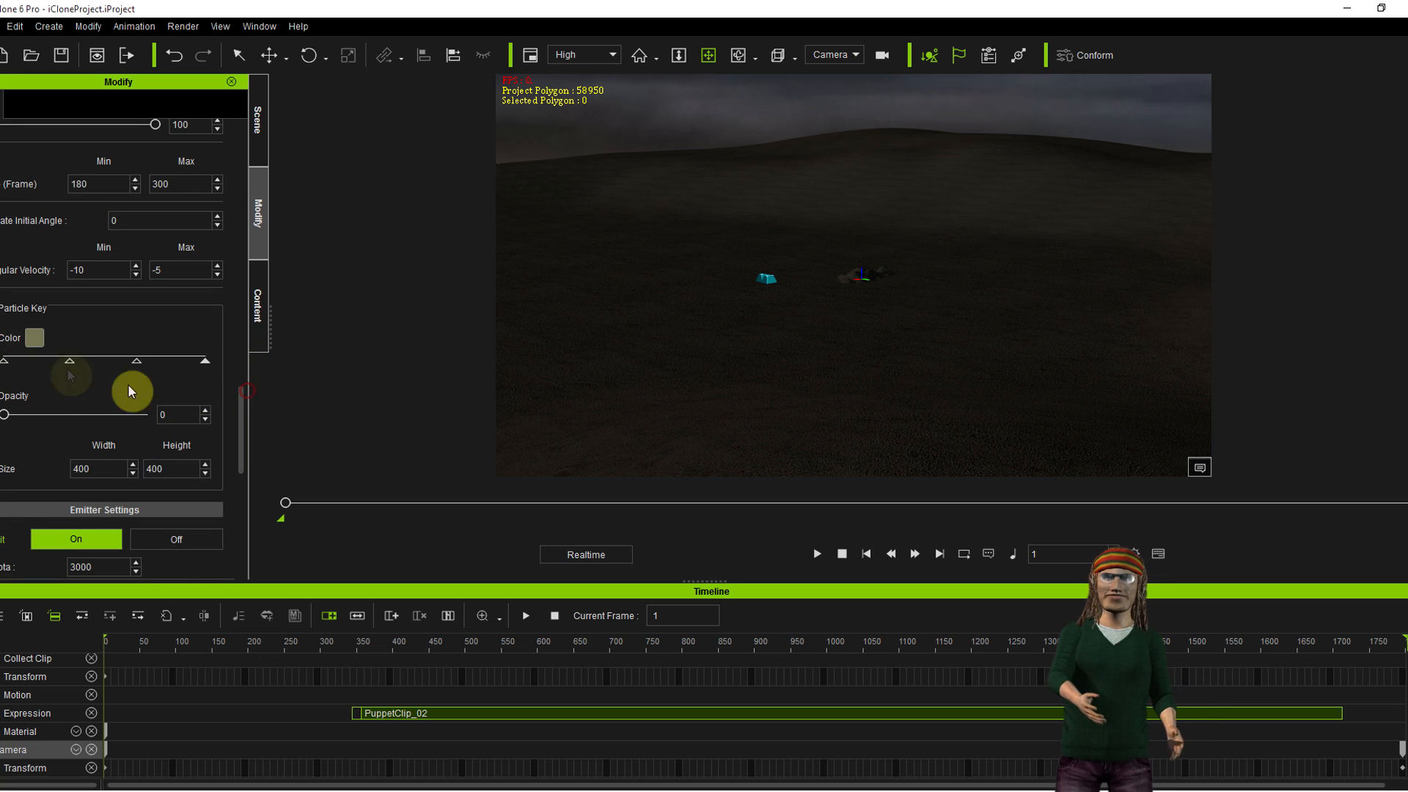
click(69, 361)
drag(242, 411, 245, 471)
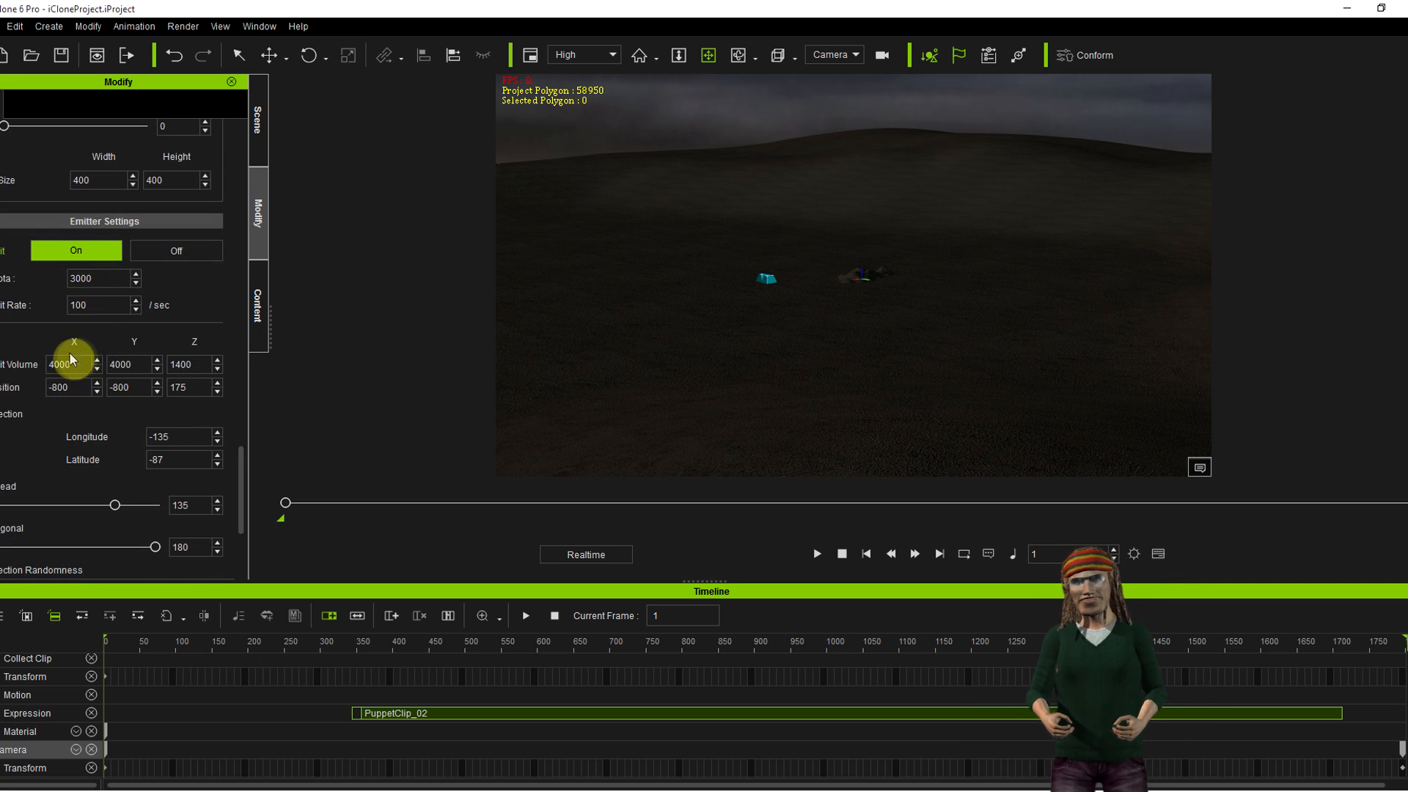
drag(243, 462, 245, 503)
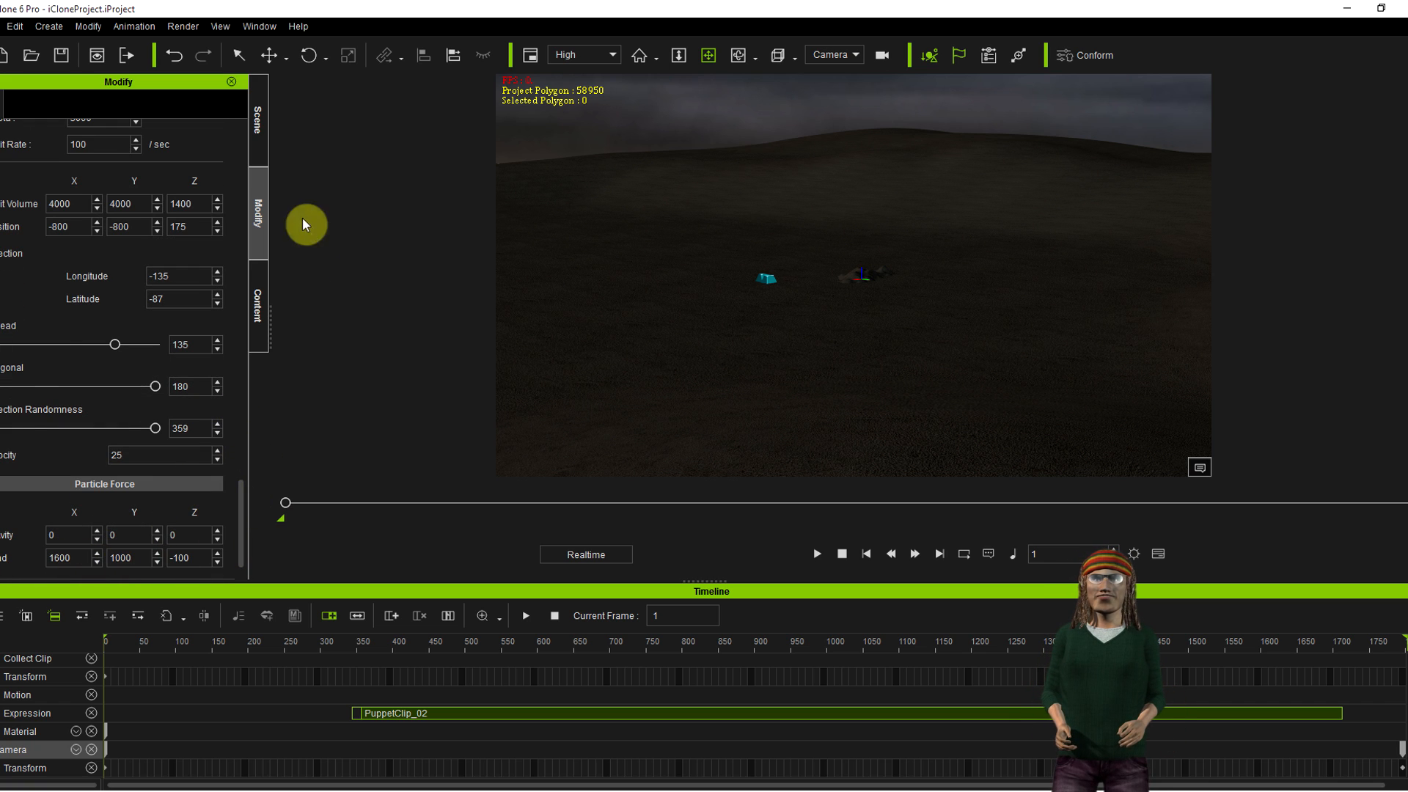
- Collapse the SandStorm hierarchy in the scene list and play the animation to preview the sandstorm, stopping it near the end
click(258, 135)
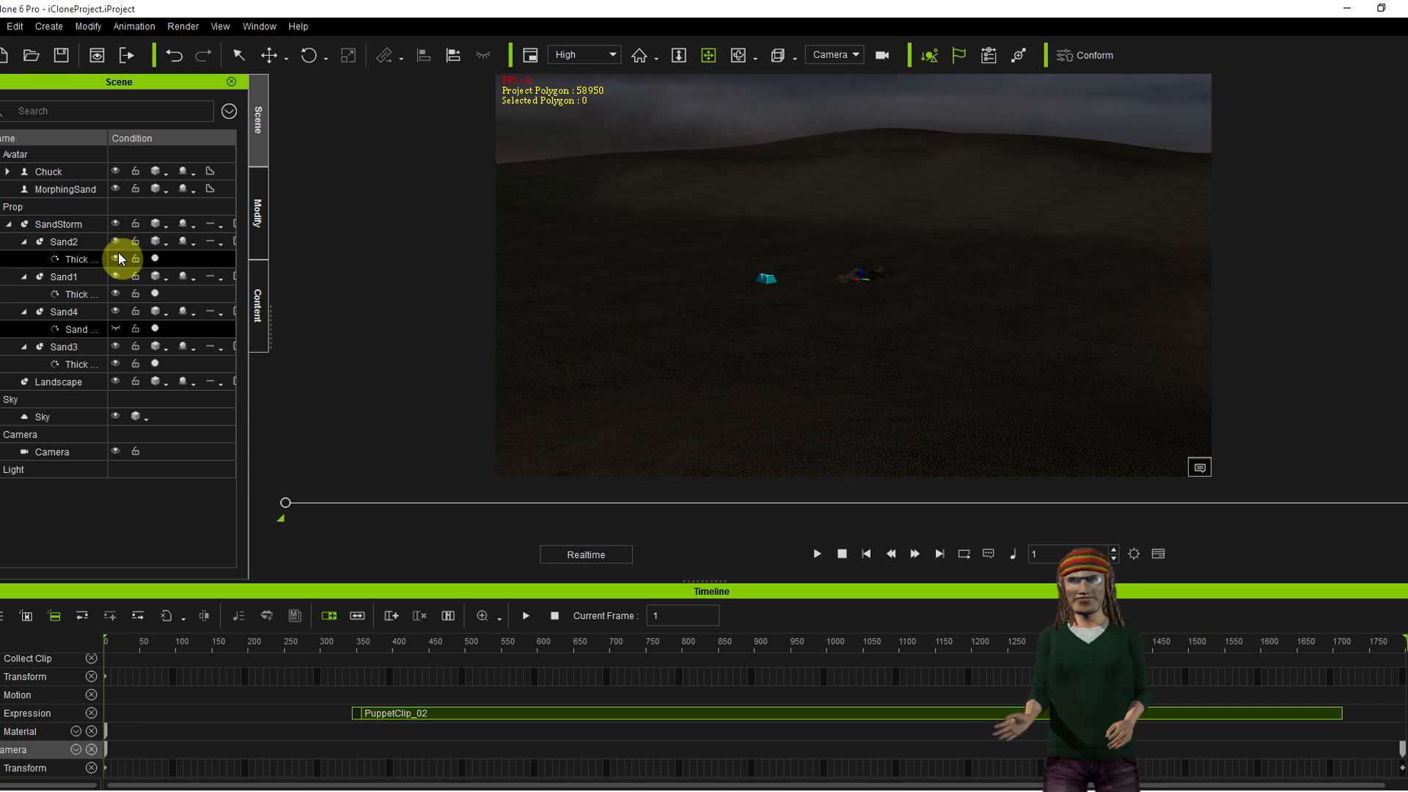
click(9, 224)
click(820, 553)
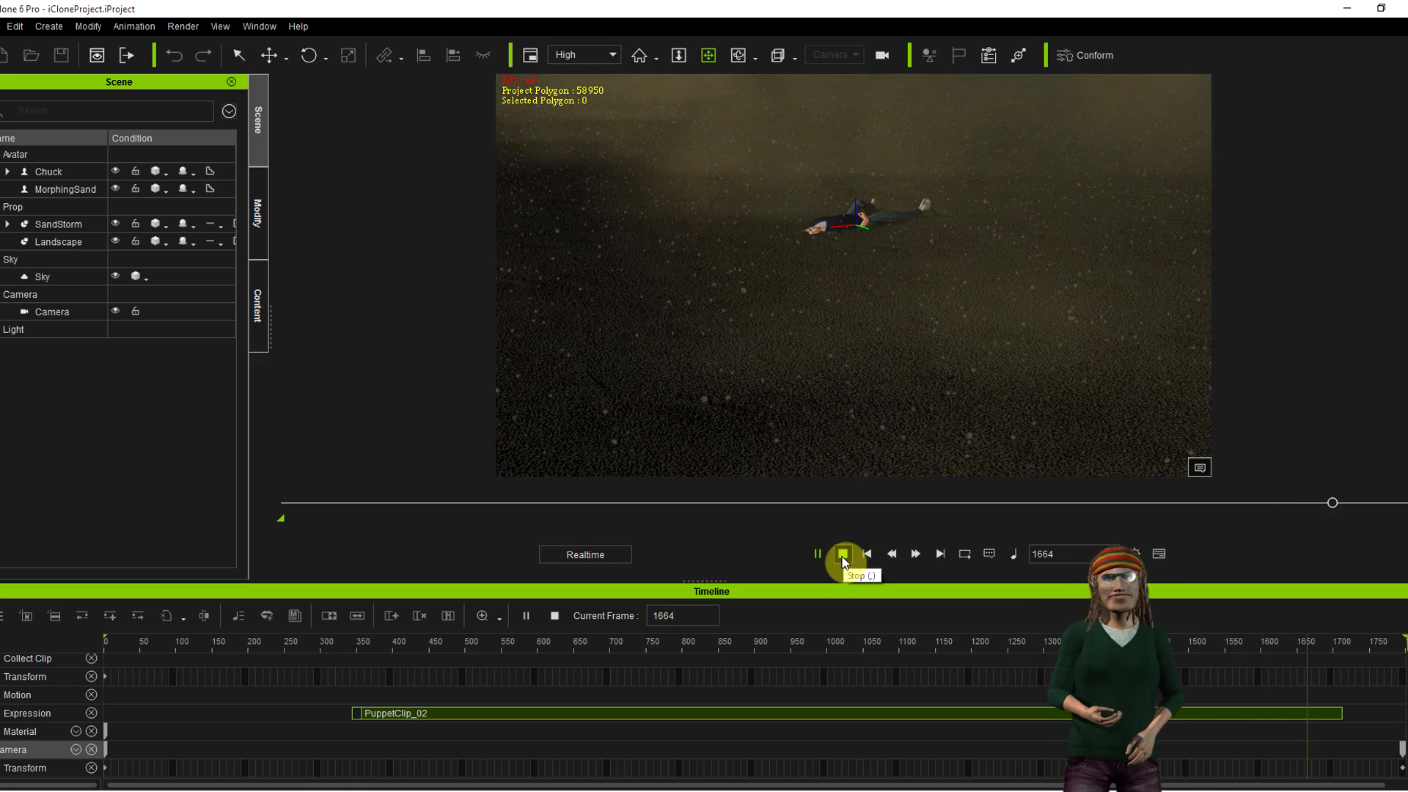
click(842, 556)
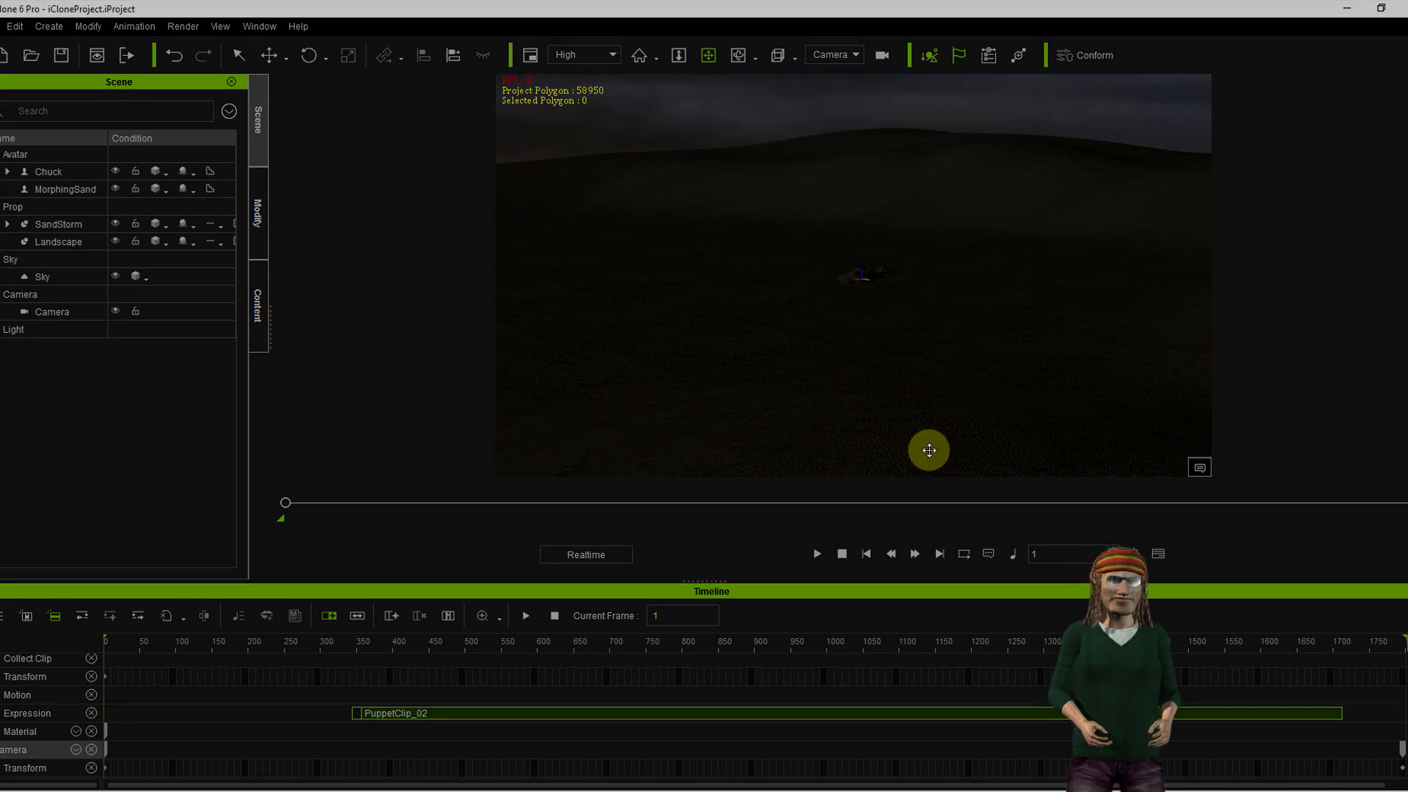